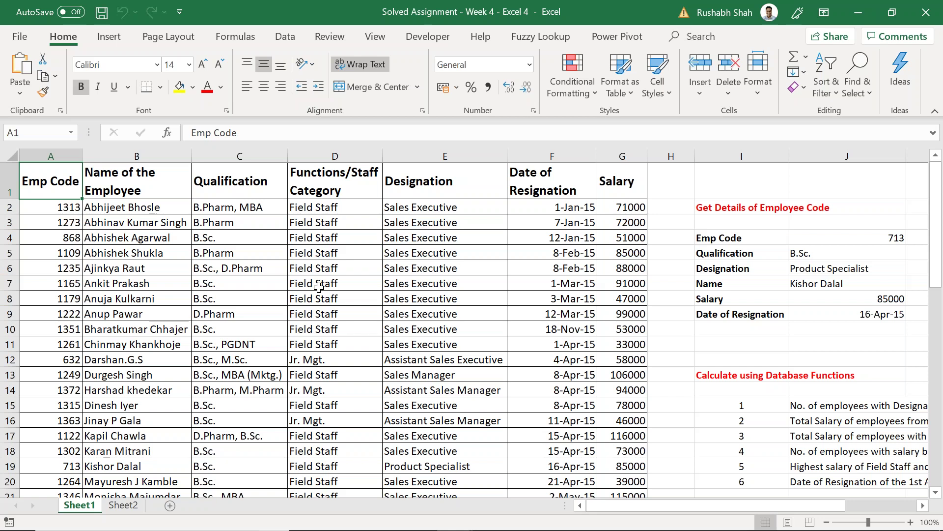
Step: Review the employee table's column headings and data columns from Emp Code to Salary
key(Right)
key(Right)
key(Right)
key(Right)
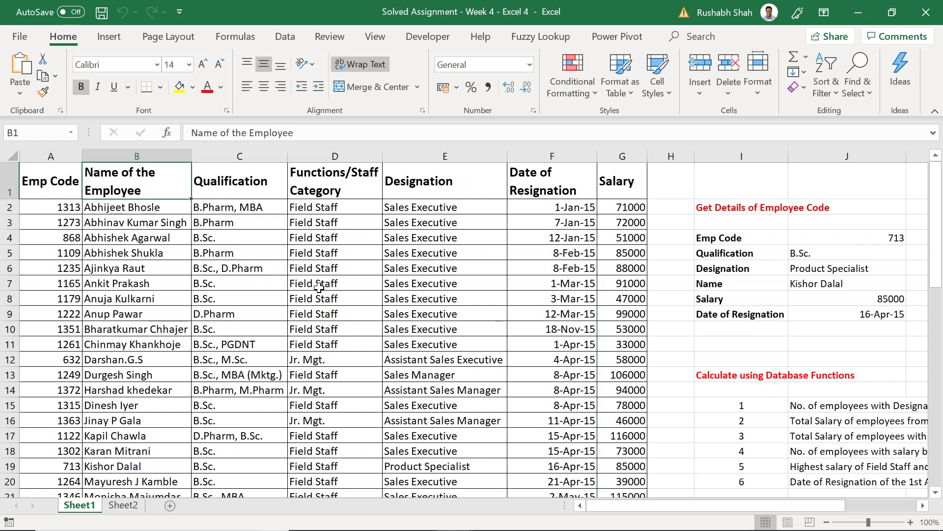
key(Left)
key(Left)
key(Left)
key(Left)
key(ctrl+space)
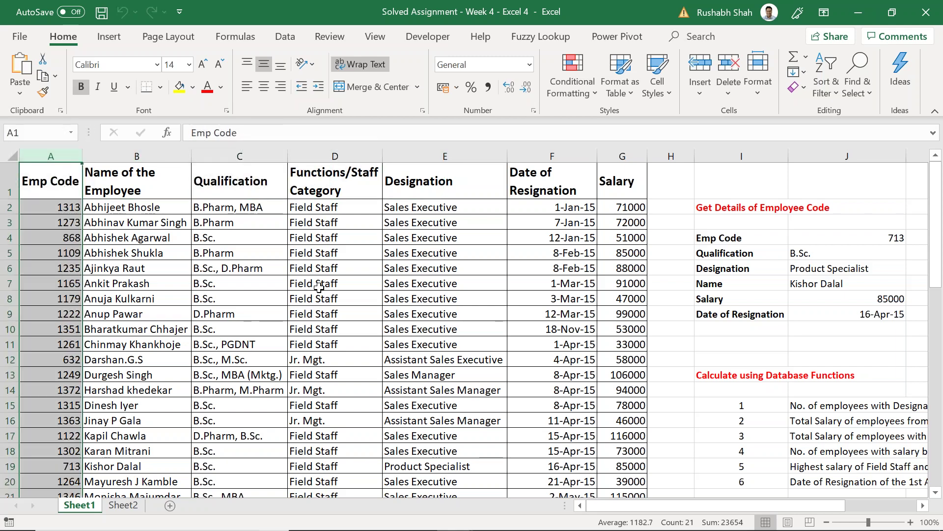
key(shift+Right)
key(shift+Right)
key(shift+Right)
key(shift+Right)
key(shift+Right)
key(shift+Right)
key(Right)
key(Right)
key(Right)
key(Right)
key(Right)
key(Right)
key(Right)
key(Right)
key(Right)
key(Right)
key(Right)
key(Right)
key(Right)
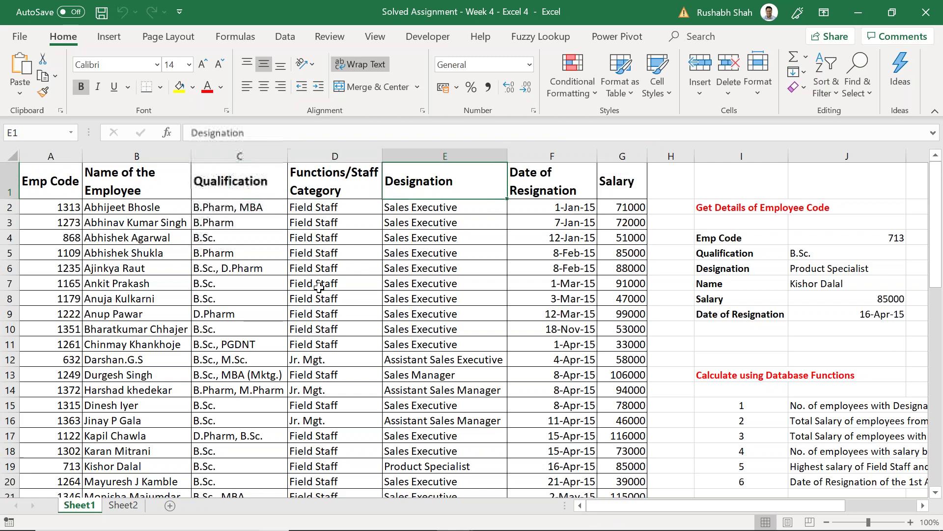
Step: Go to the Get Details of Employee Code block and inspect the Designation lookup formula in J6
key(Down)
key(Down)
key(Left)
key(Left)
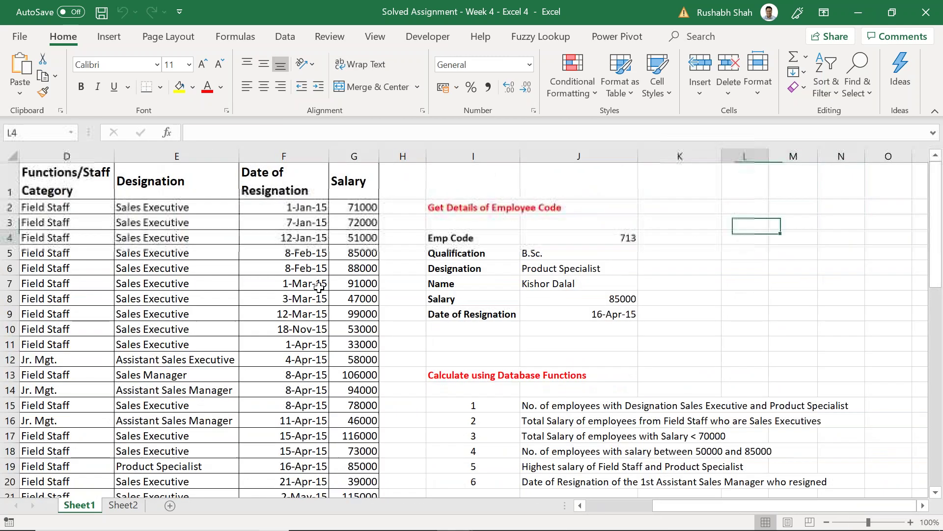
key(Down)
key(Down)
key(Down)
key(Left)
key(Left)
key(Up)
key(Up)
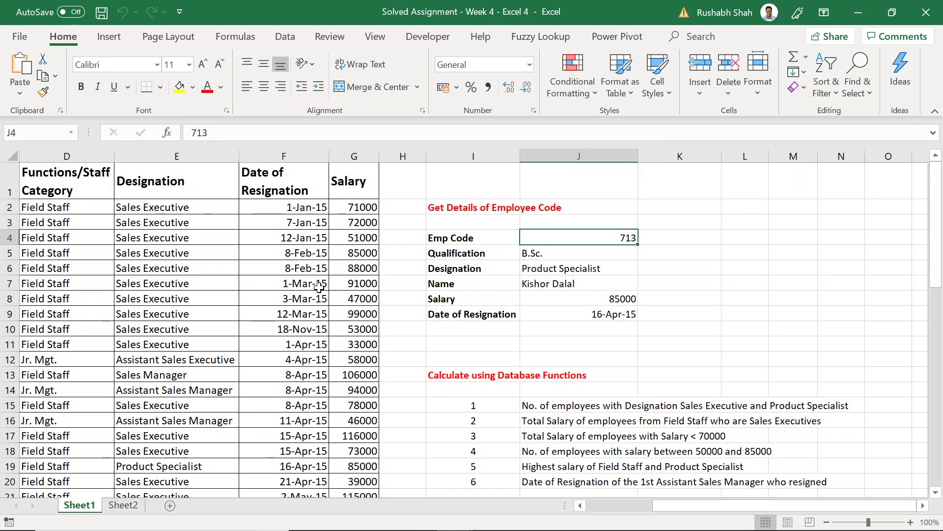
key(Down)
key(Down)
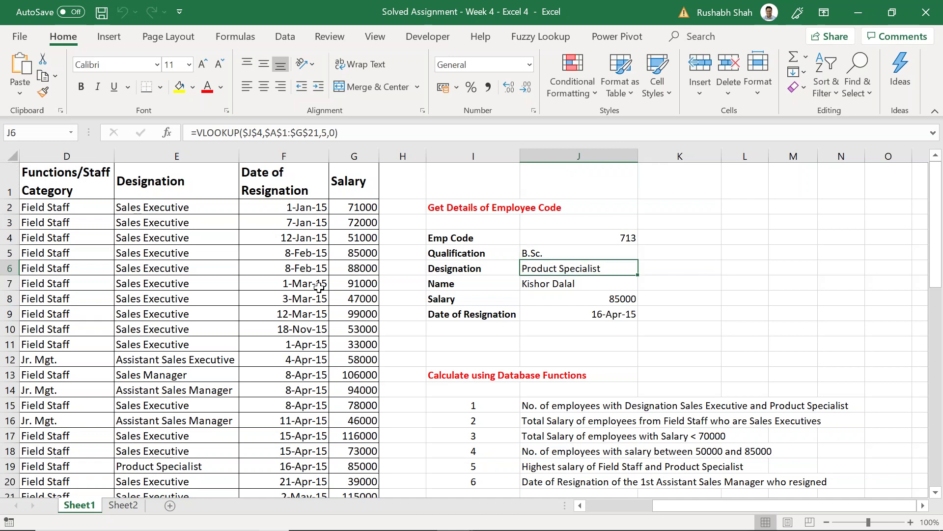
key(F2)
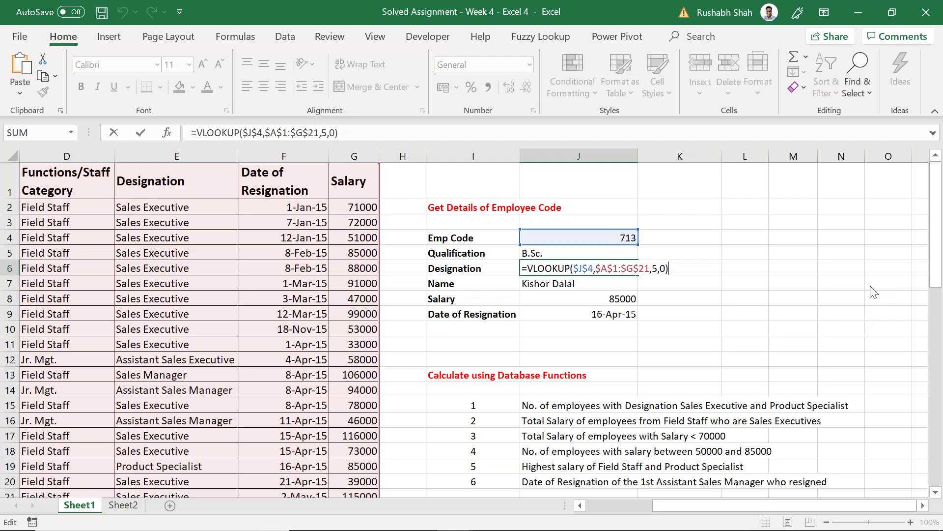
click(570, 270)
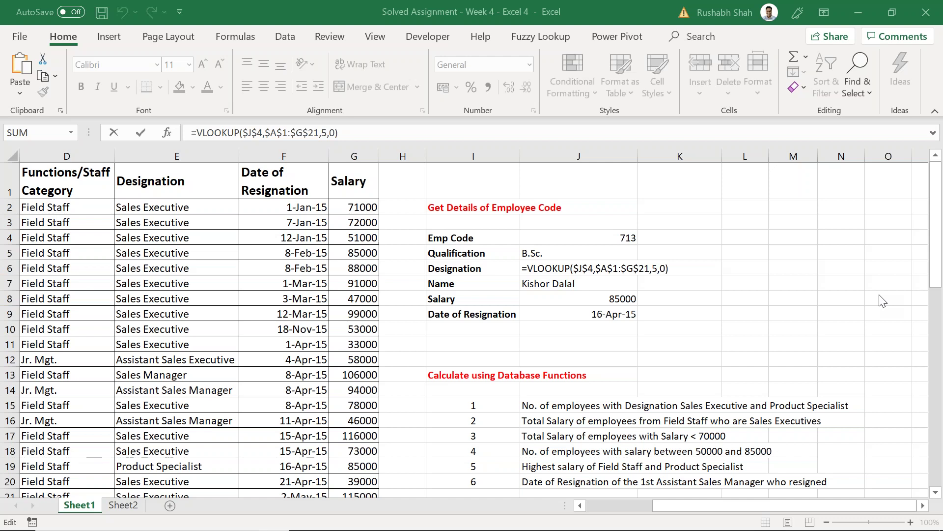
click(395, 6)
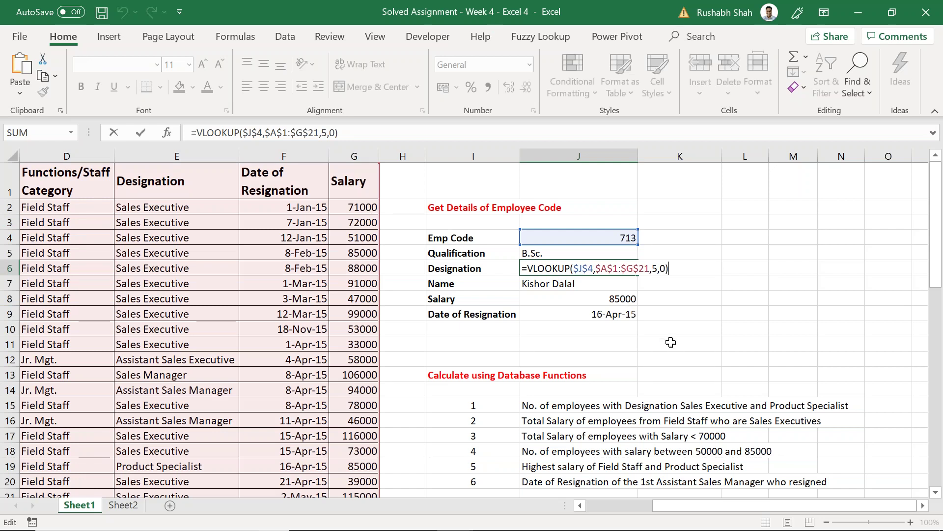
key(Return)
key(Up)
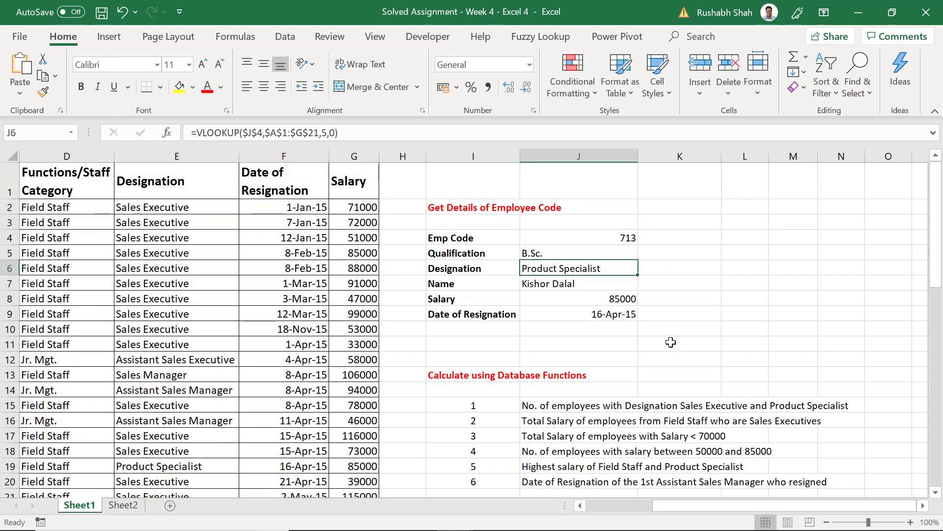
key(Right)
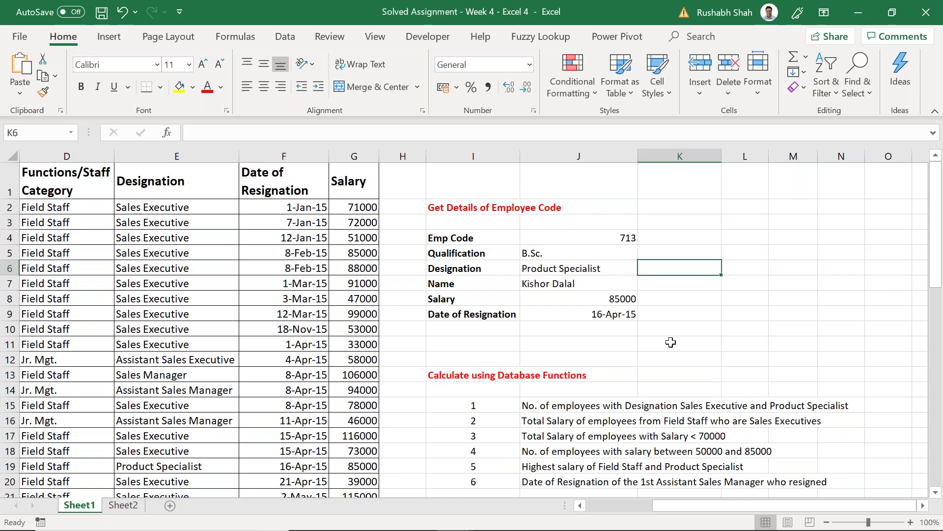
Step: Inspect the Qualification VLOOKUP formula in J5 and highlight its lookup value argument
key(Left)
key(Up)
key(F2)
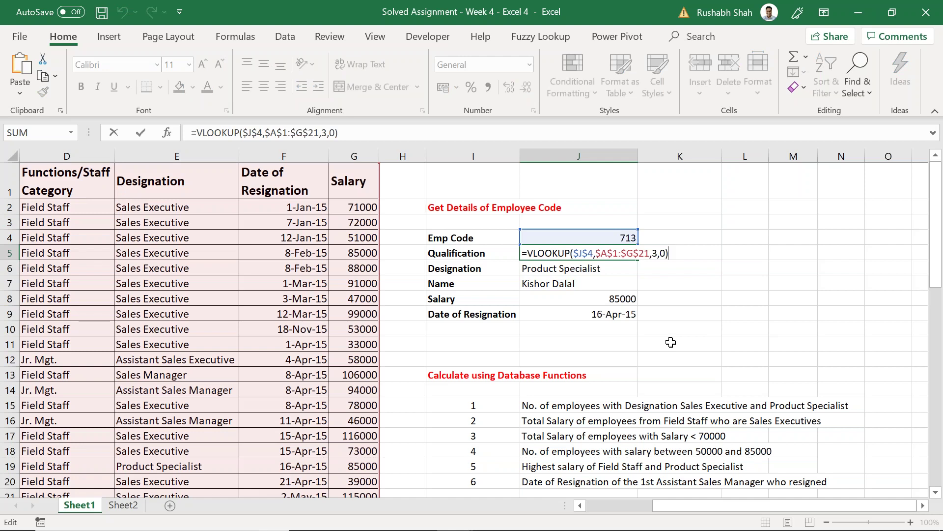
key(ctrl+Return)
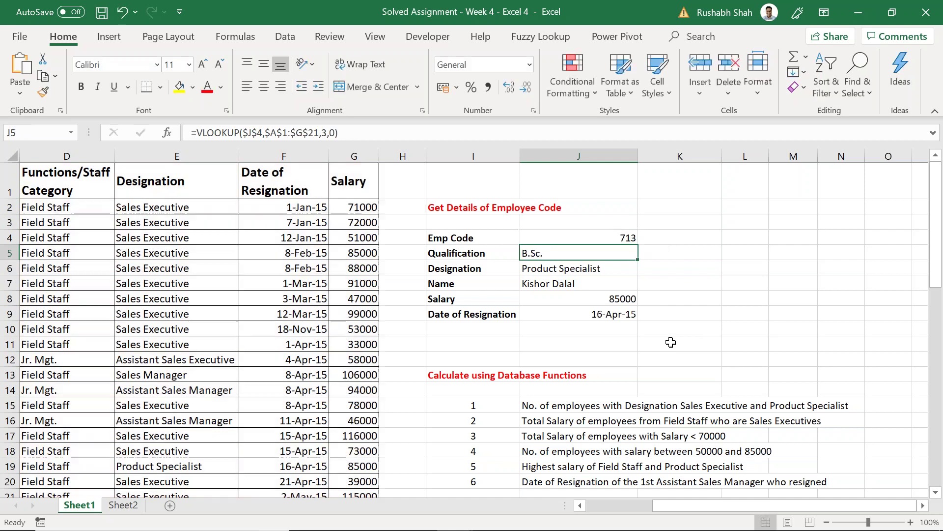
click(502, 388)
click(582, 256)
key(F2)
key(Left)
key(Left)
key(Left)
key(Left)
key(Left)
key(Left)
key(Left)
key(Left)
key(Left)
key(Left)
key(Left)
key(Left)
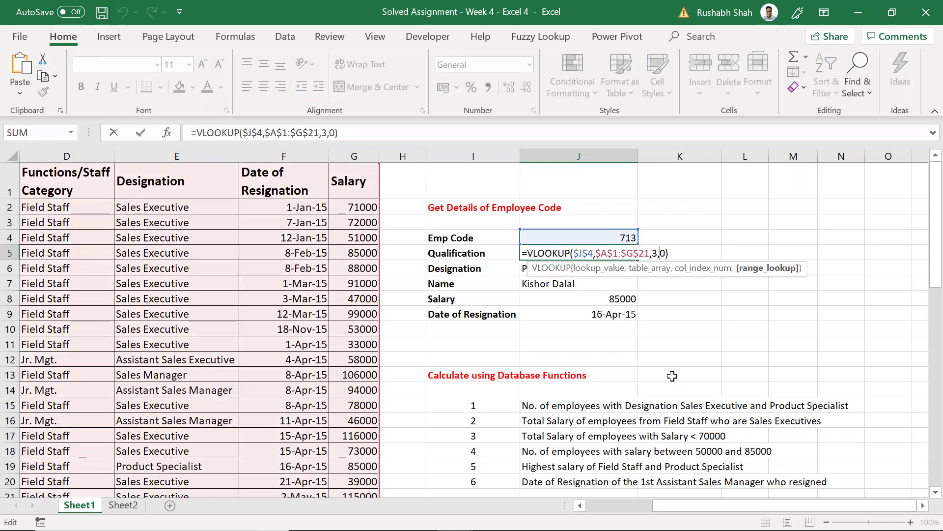
key(Left)
key(Left)
key(Left)
key(Left)
key(shift+Left)
key(shift+Left)
key(shift+Left)
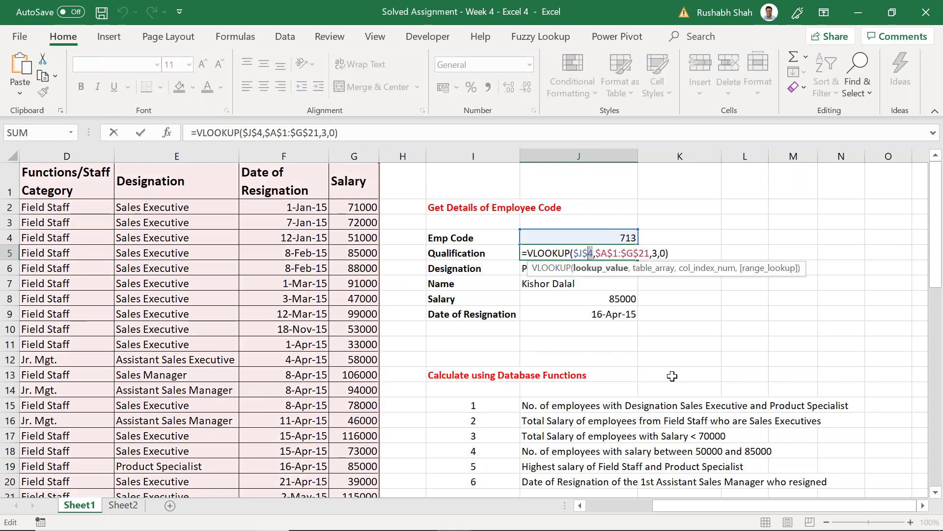
key(shift+Left)
Step: Examine the table array, column index and range lookup arguments of the Qualification formula in J5
key(Right)
key(Right)
key(Right)
key(shift+Right)
key(shift+Right)
key(shift+Right)
key(shift+Right)
key(shift+Right)
key(shift+Right)
key(shift+Right)
key(shift+Right)
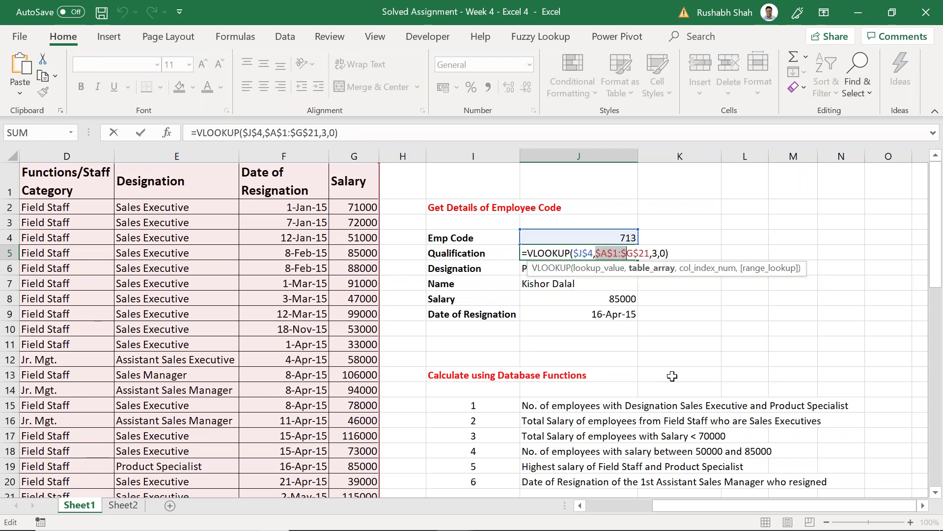
key(shift+Right)
key(shift+Right)
key(Right)
key(Right)
key(Right)
key(Right)
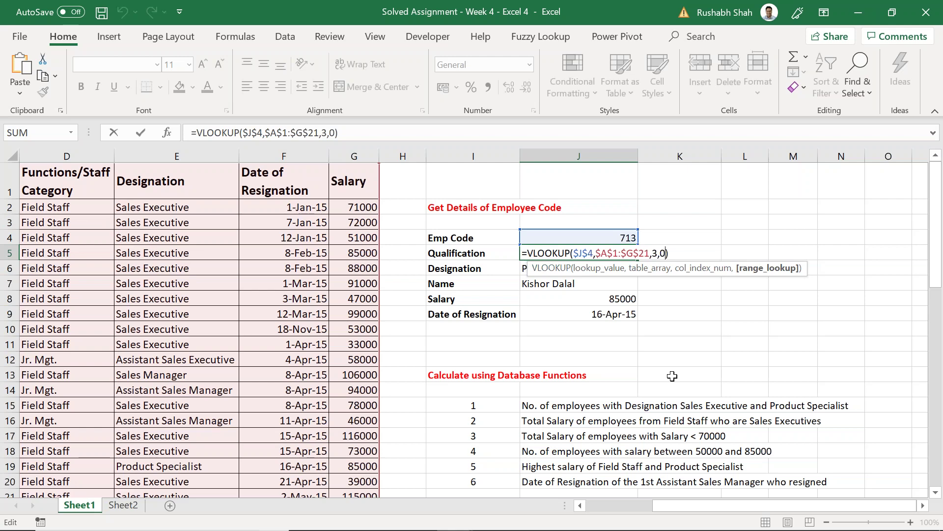
key(ctrl+Return)
Step: Copy the employee details block I4:J9 to L4 and autofit the widths of the pasted columns
key(Left)
key(Up)
key(ctrl+a)
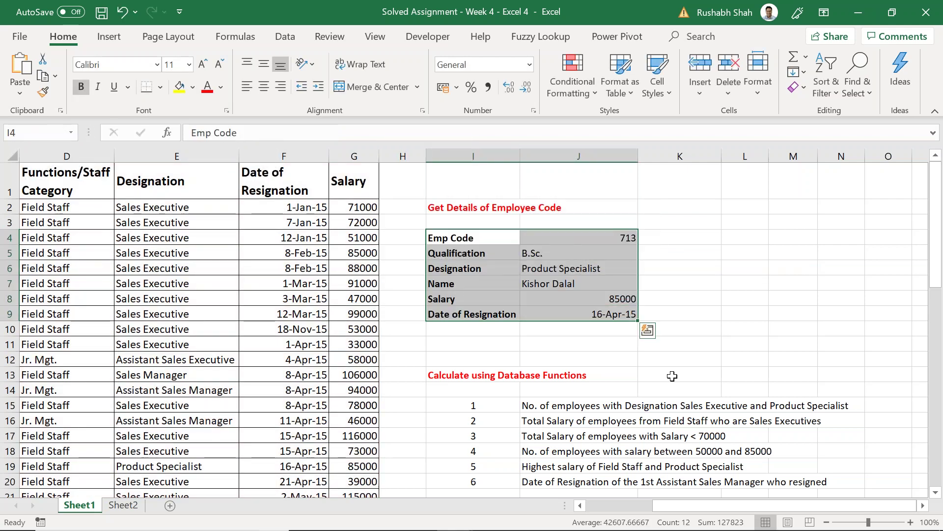
key(ctrl+c)
key(Right)
key(Right)
key(Right)
key(Right)
key(Right)
key(Right)
key(Right)
key(Right)
key(Right)
key(Right)
key(Right)
key(Right)
key(Right)
key(Left)
key(Left)
key(Left)
key(Left)
key(Left)
key(Left)
key(Left)
key(Left)
key(Left)
key(Left)
key(ctrl+v)
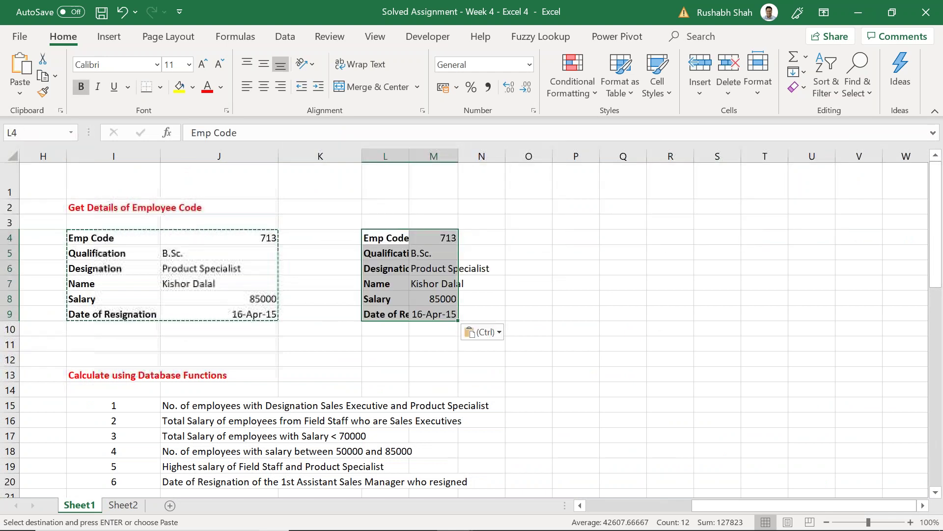
key(alt+h)
key(o)
key(i)
Step: Clear the copied results in M5:M9 beneath the employee code and save the workbook
key(Tab)
key(Down)
key(ctrl+shift+Down)
key(Delete)
key(Up)
key(Down)
key(ctrl+s)
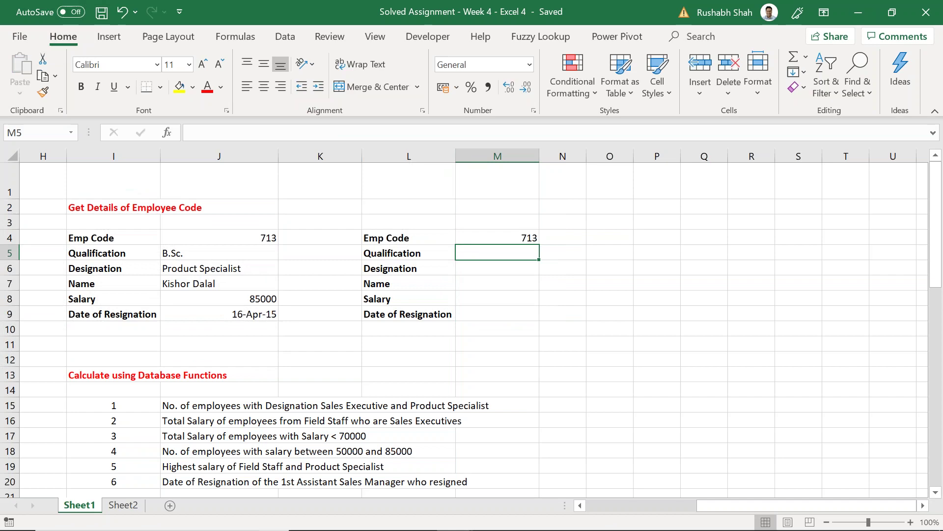
Step: Define the workbook-scope name All_Data for the whole employee table, Sheet1 range $A$1:$G$21
key(Left)
key(Left)
key(Left)
key(Left)
key(Left)
key(Left)
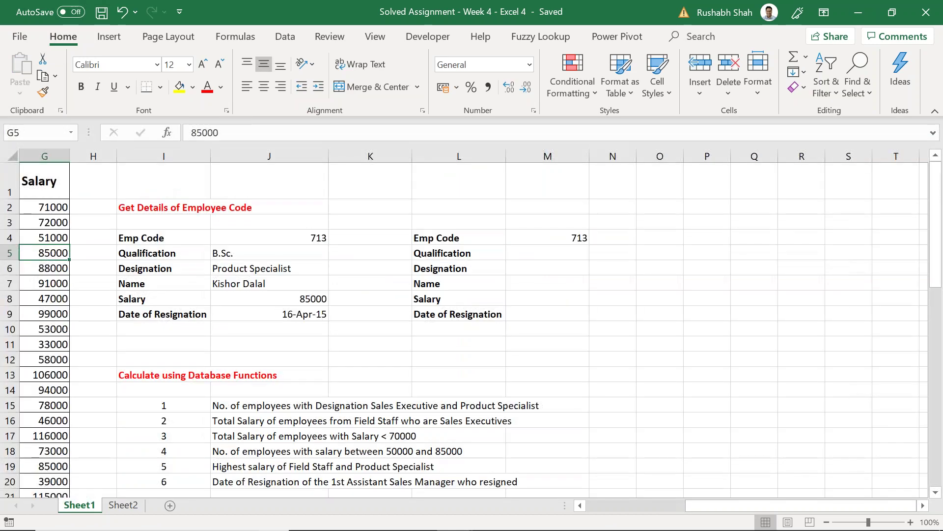
key(Left)
key(Left)
key(Left)
key(Left)
key(Left)
key(Left)
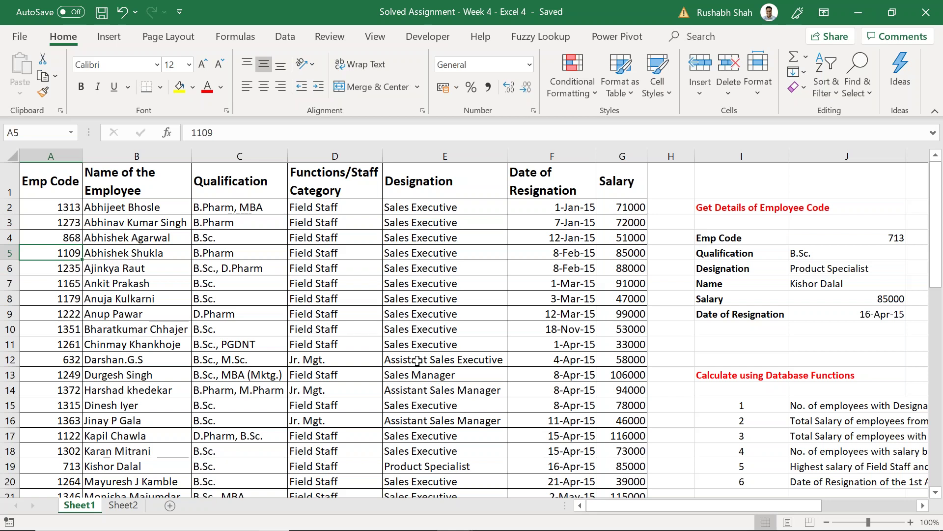
key(ctrl+a)
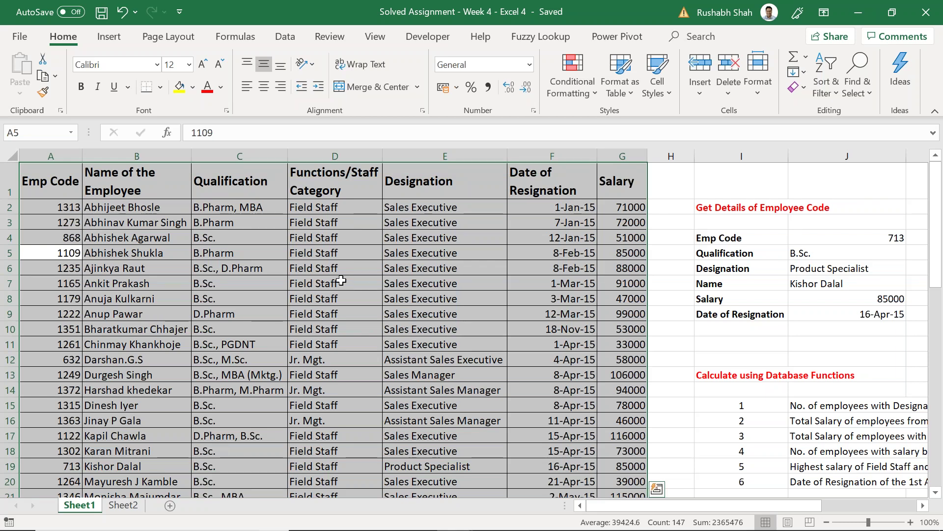
click(358, 284)
key(ctrl+a)
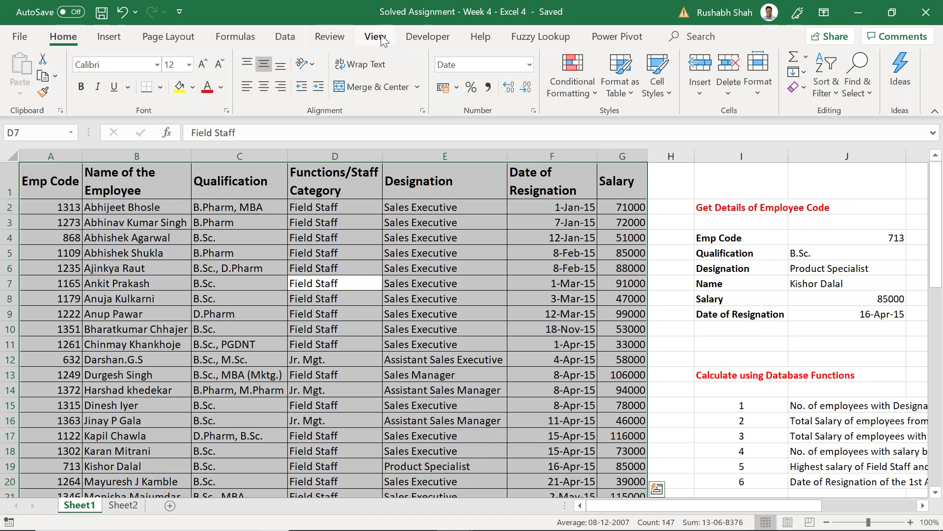
click(232, 37)
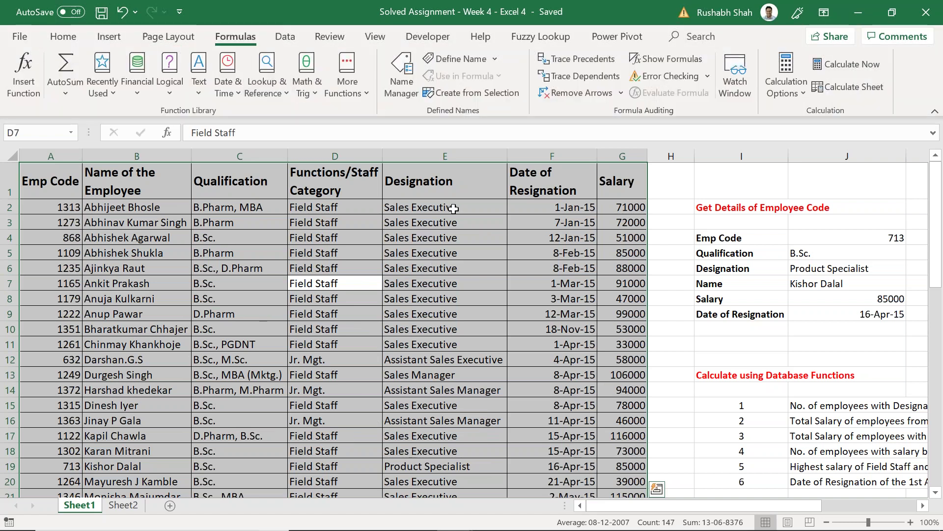
click(402, 92)
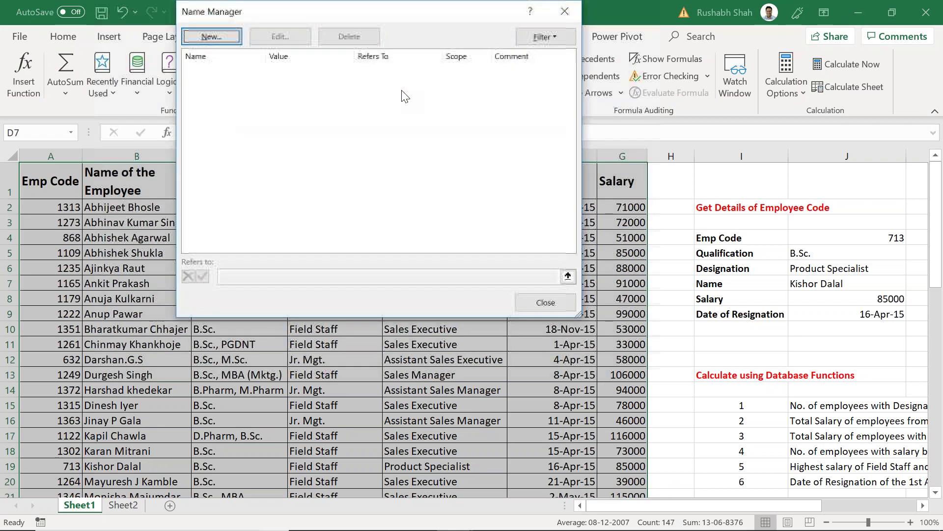
click(225, 43)
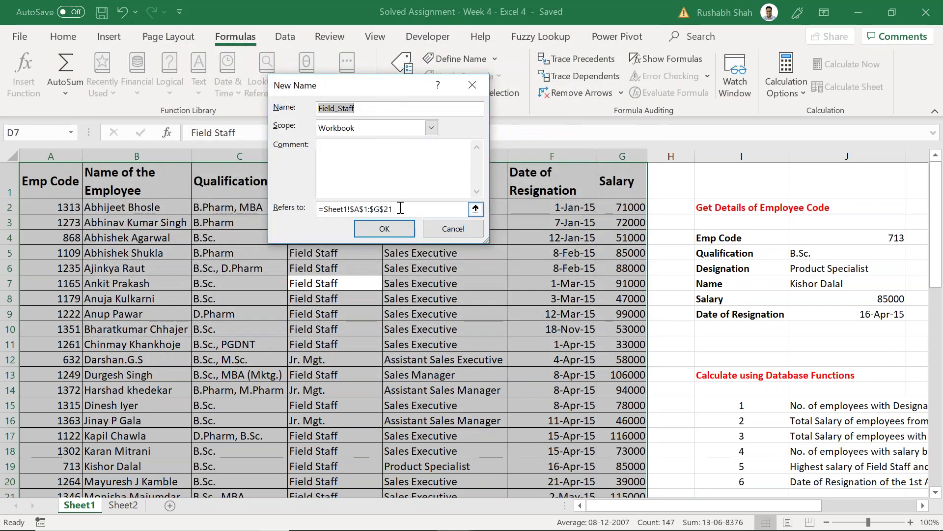
text(A)
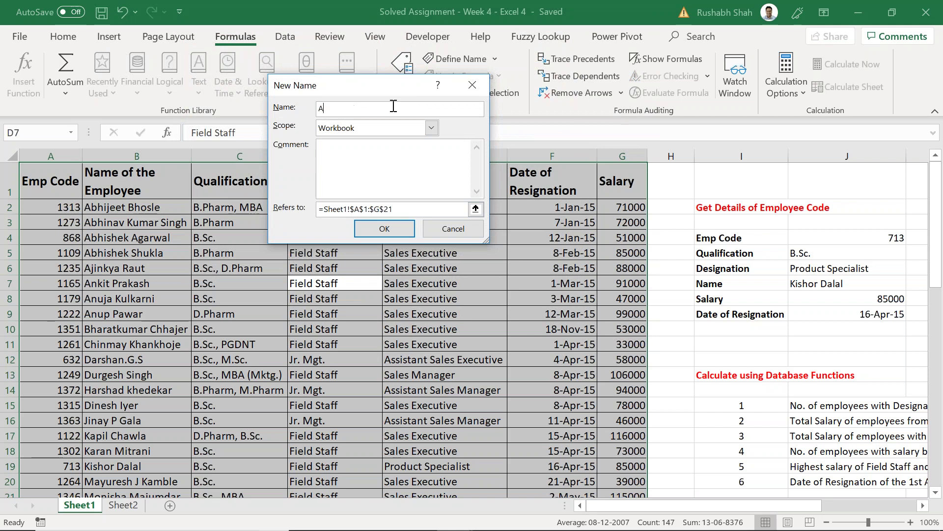
text(ll_Data)
click(418, 209)
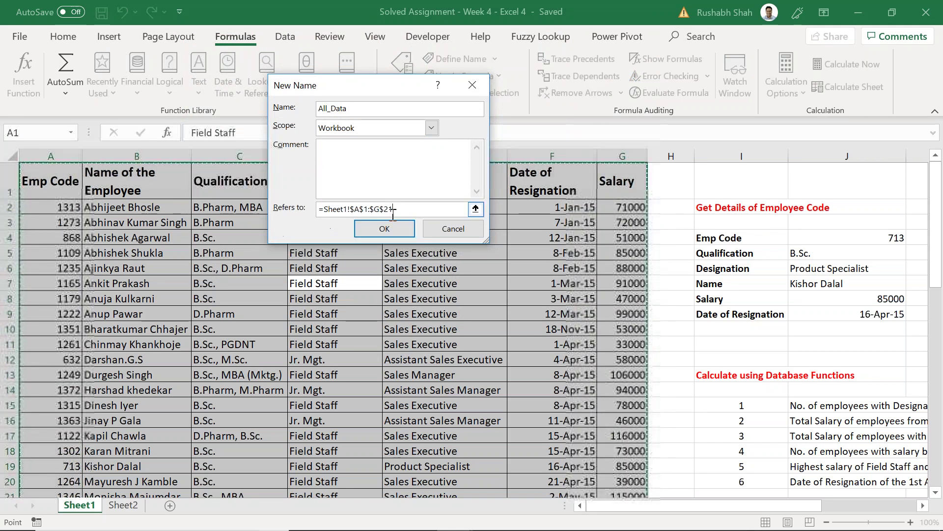
click(366, 230)
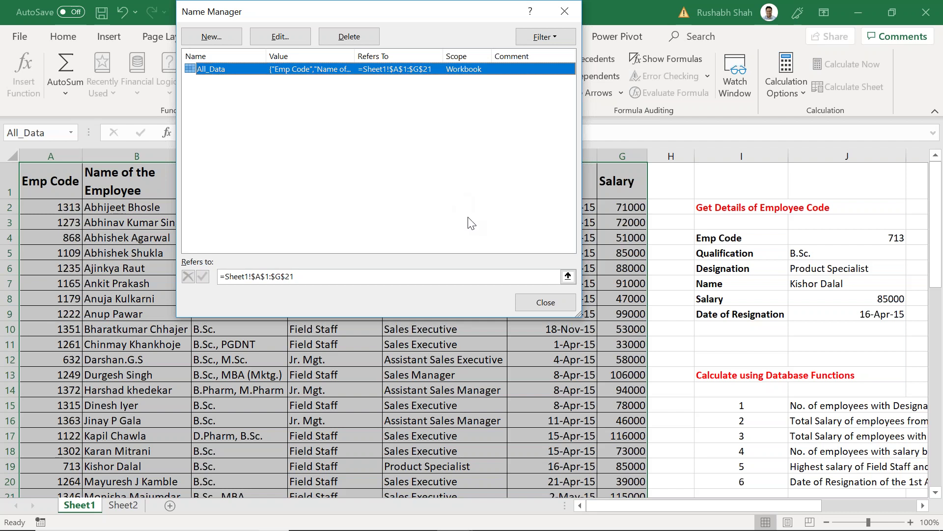
Step: Define the workbook-scope name EmpCodeRef for the copied block's employee code cell, Sheet1 $M$4
click(228, 44)
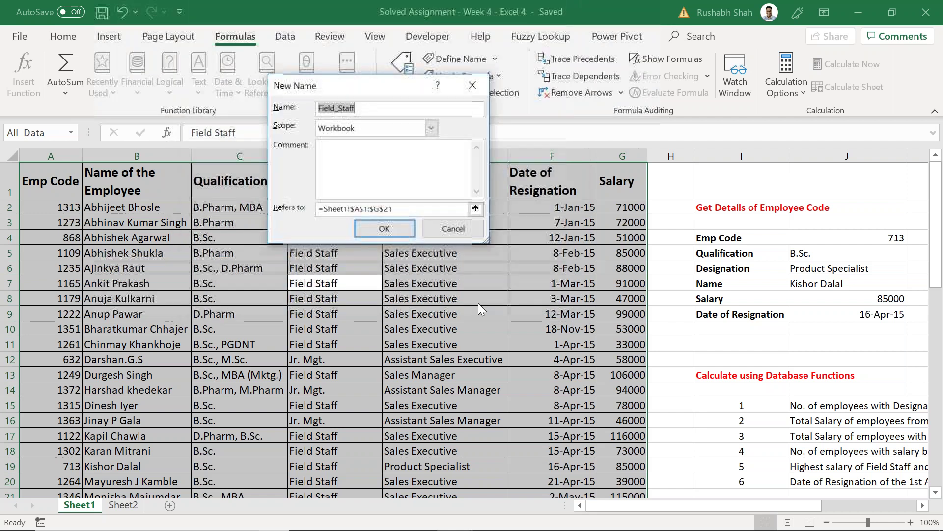
drag(381, 87, 413, 101)
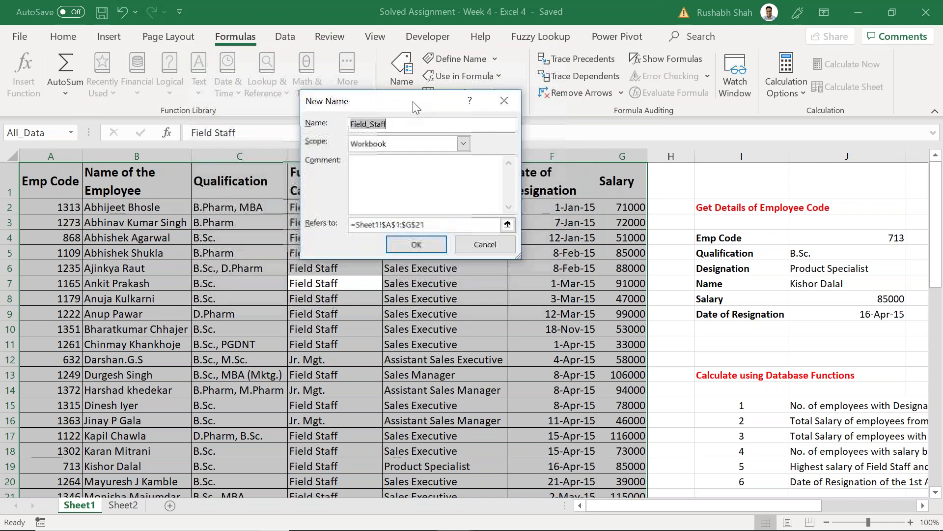
text(EmpCodeRe)
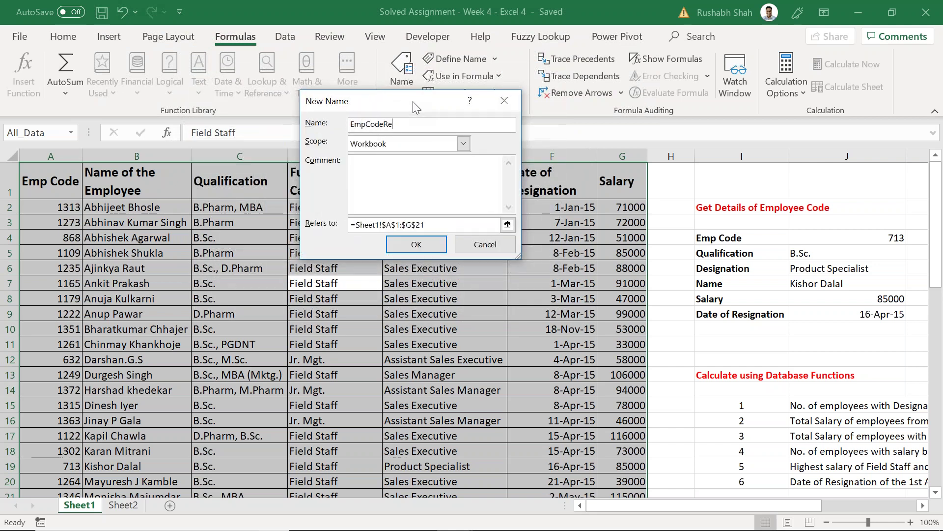
text(f)
click(440, 224)
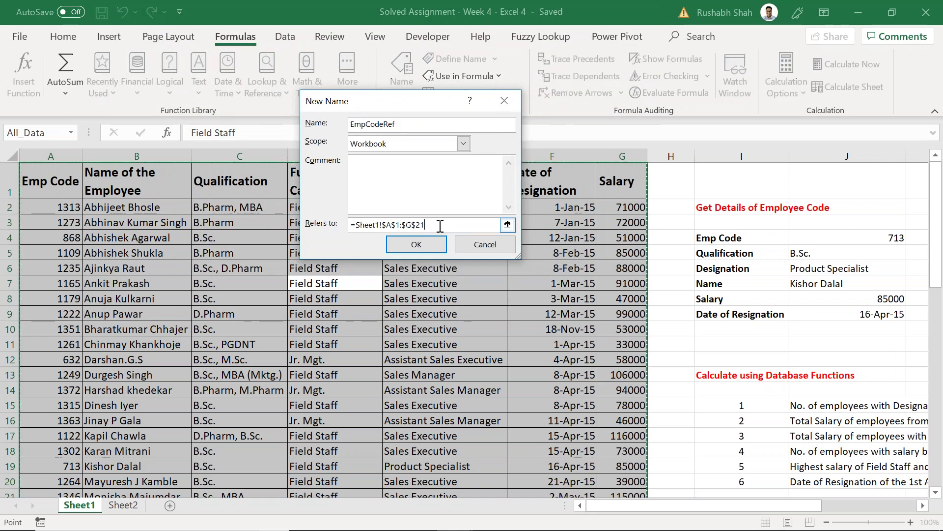
drag(440, 224, 350, 224)
key(BackSpace)
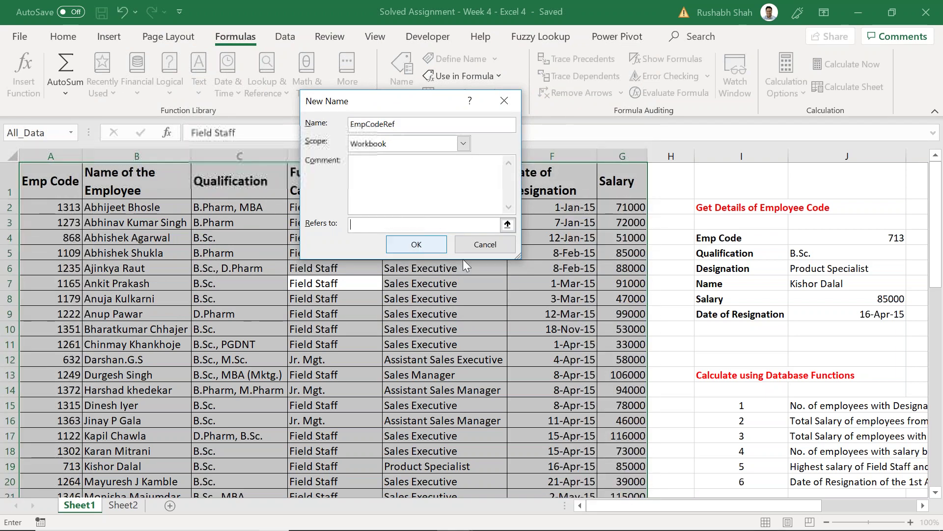
scroll(584, 216, right, 6)
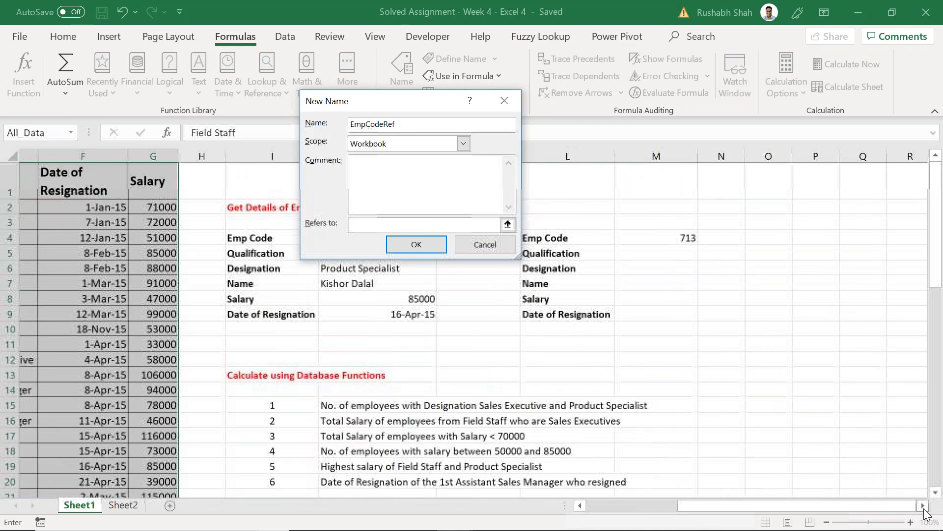
click(565, 238)
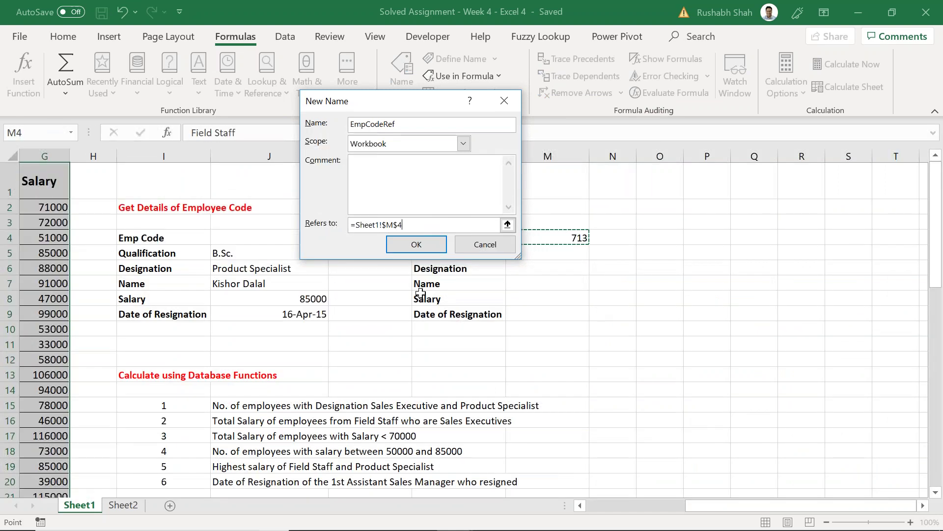
click(416, 250)
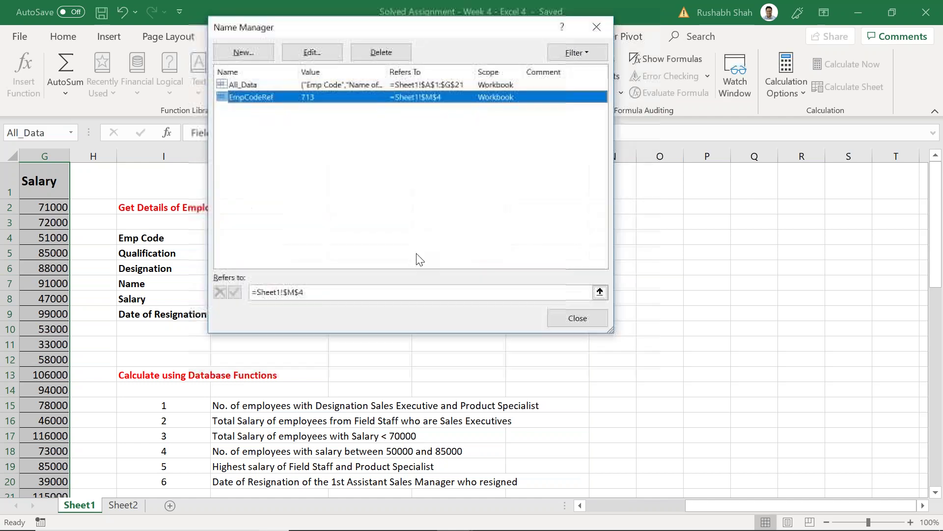
click(594, 320)
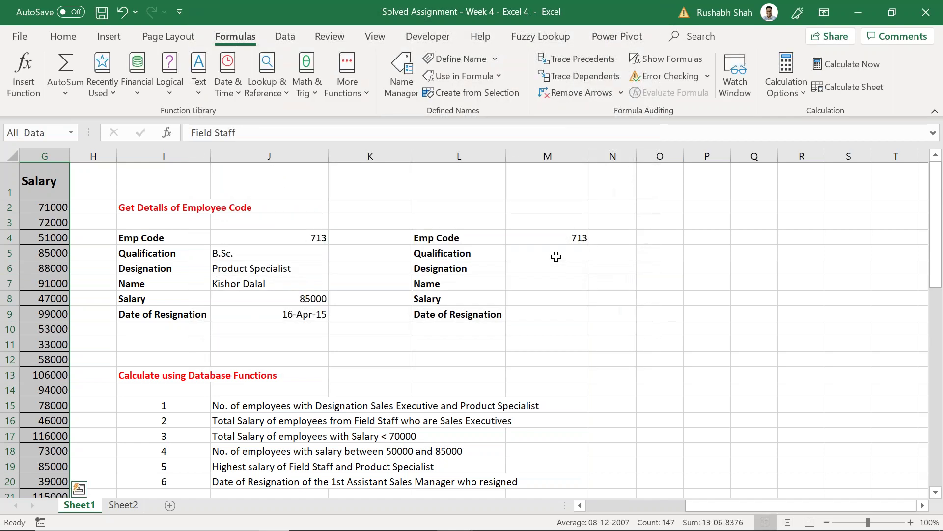
Step: Examine the lookup value and table array arguments of the Qualification formula in J5
click(556, 254)
key(Left)
key(Left)
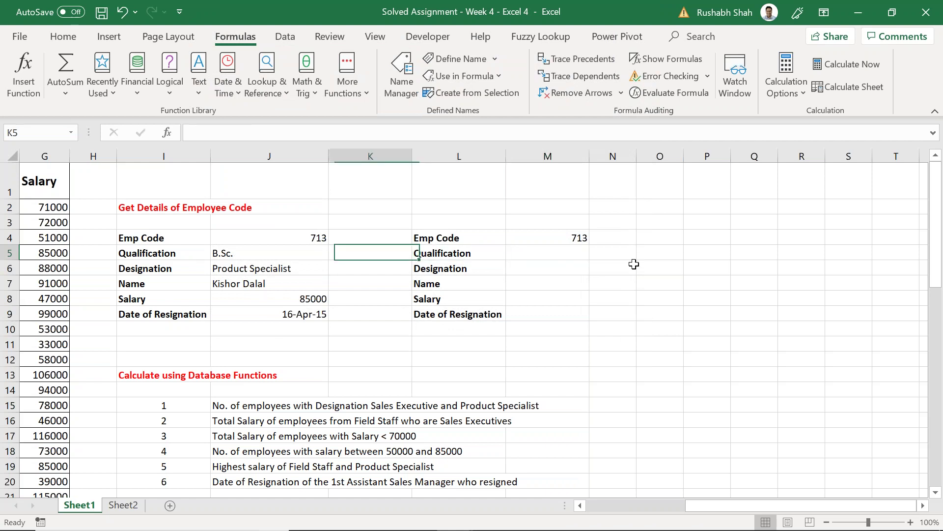
key(Left)
key(F2)
key(Left)
key(Left)
key(Left)
key(Left)
key(Left)
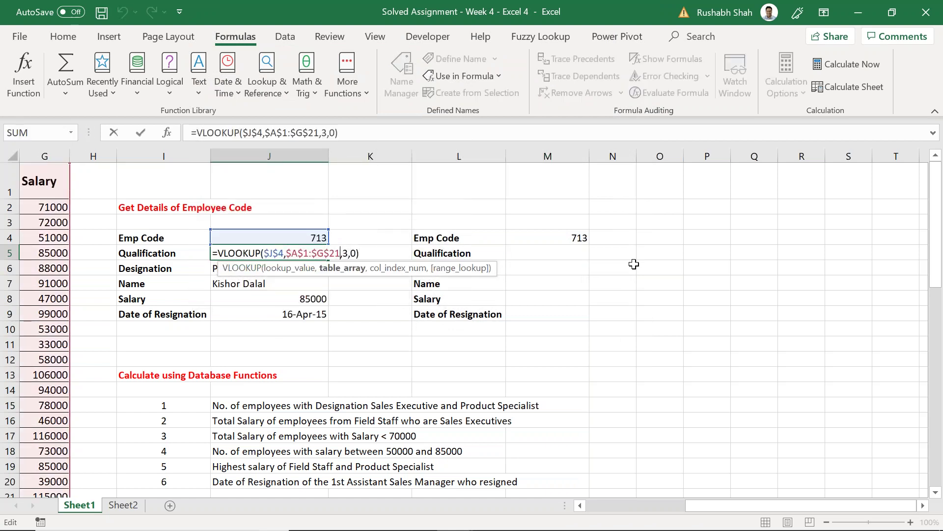
key(Left)
key(Left)
key(Left)
key(shift+Left)
key(shift+Left)
key(shift+Left)
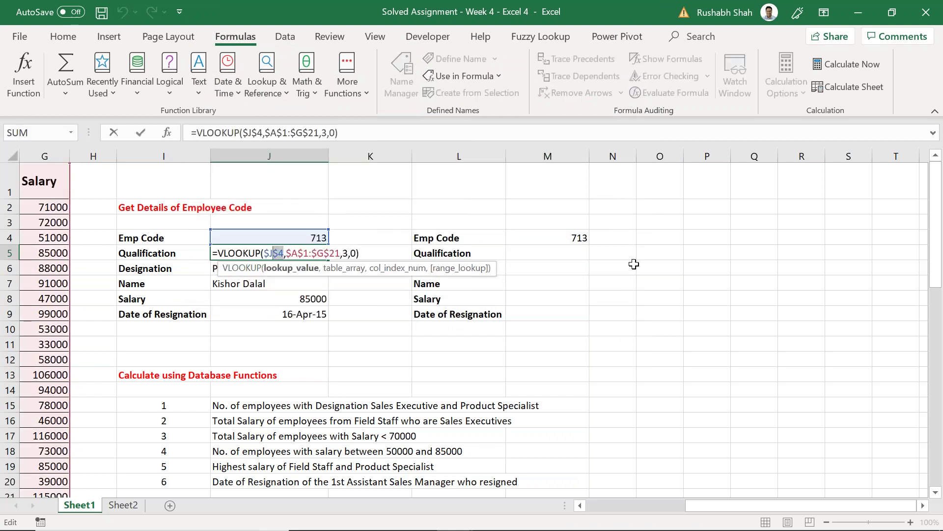
key(shift+Right)
key(shift+Right)
key(shift+Right)
key(Right)
key(shift+Right)
key(shift+Right)
key(shift+Right)
key(shift+Right)
key(shift+Right)
key(shift+Right)
key(shift+Right)
key(shift+Right)
key(shift+Right)
key(shift+Right)
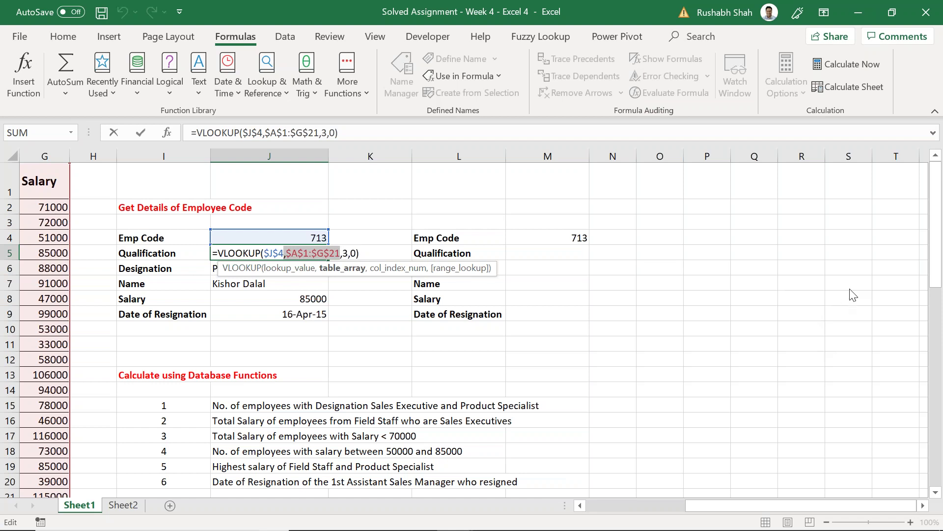
key(ctrl+Return)
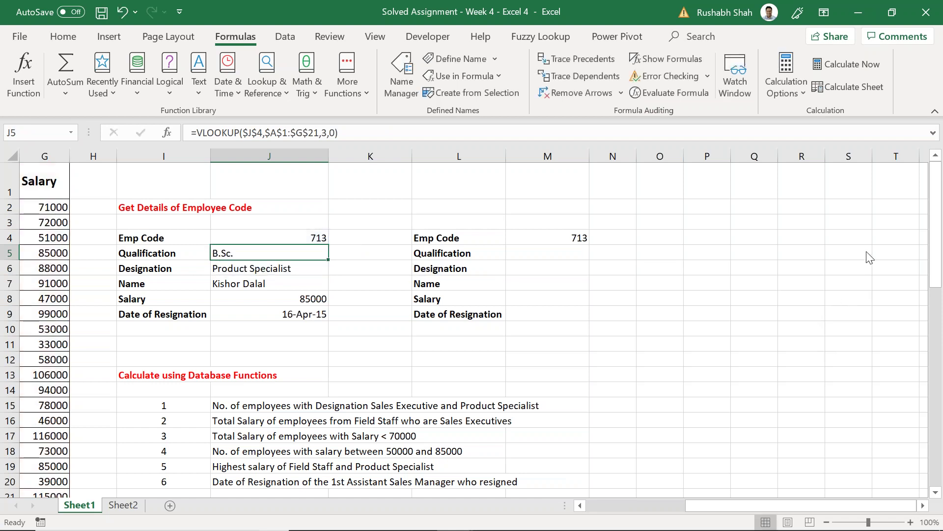
Step: Enter =VLOOKUP(EmpCodeRef,All_Data,3,0) in the copied block's Qualification cell M5 and fill it down to M9
key(Right)
key(Right)
key(Right)
key(Right)
key(Left)
text(=vlo)
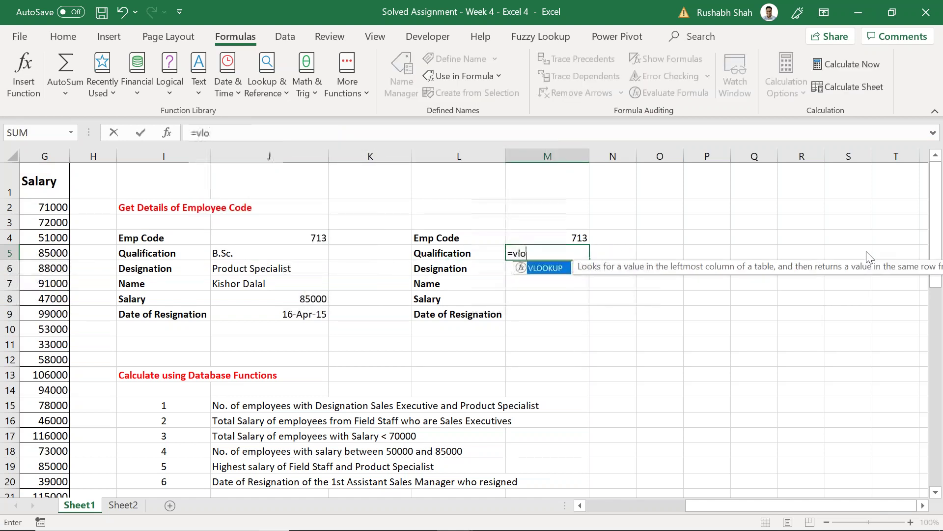
key(Tab)
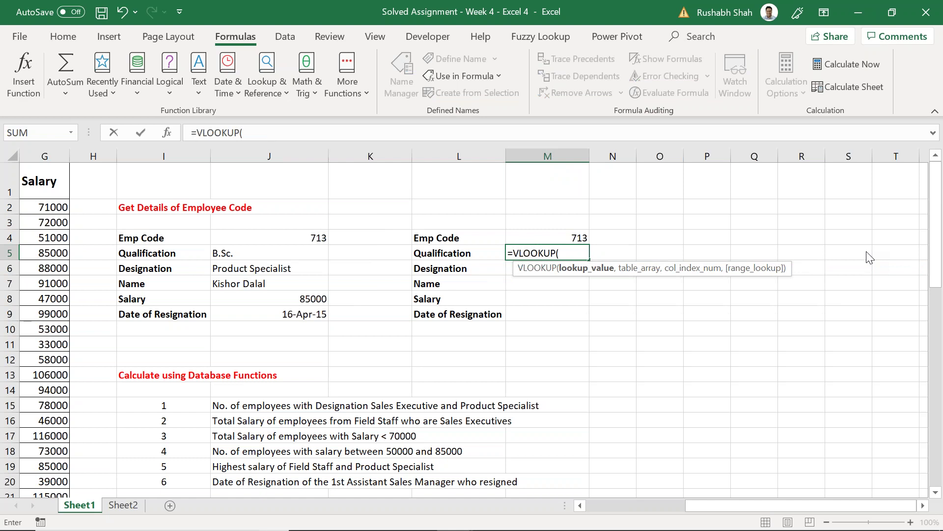
text(emp)
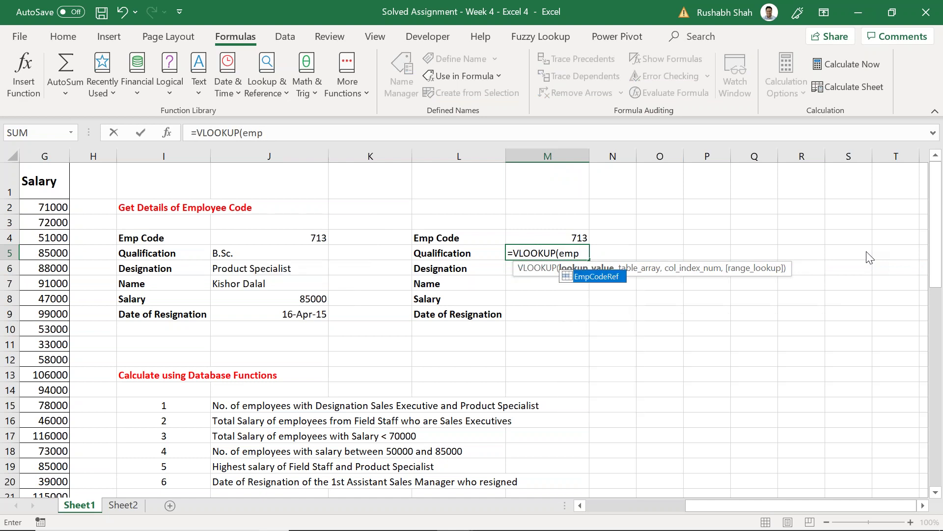
key(Tab)
text(,all)
key(Tab)
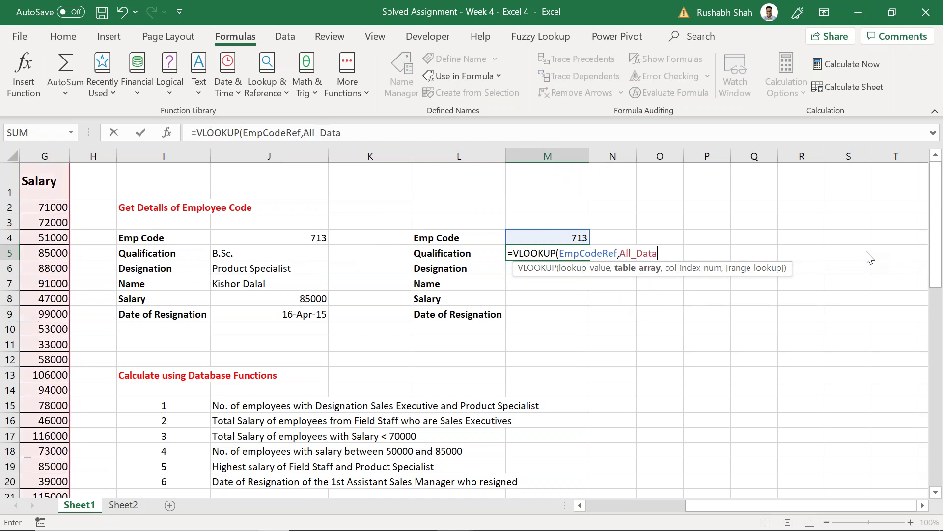
text(,3,0))
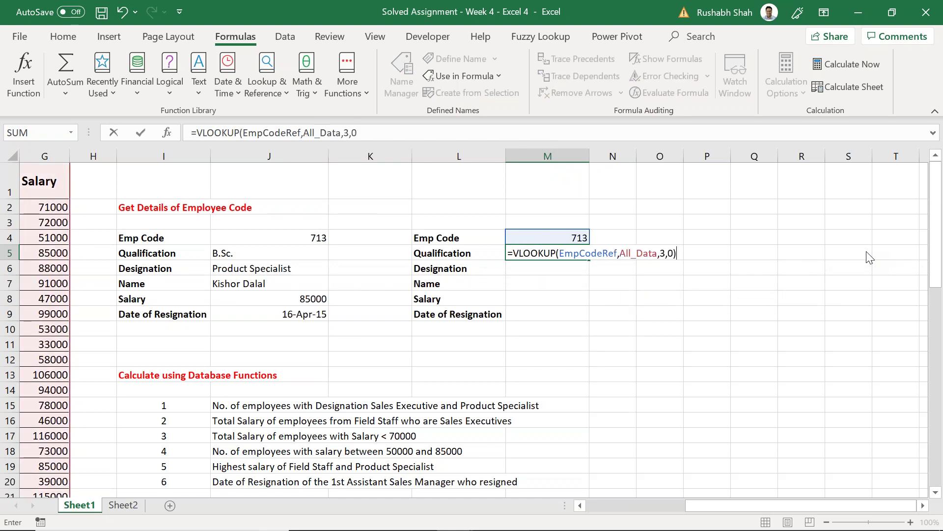
key(Return)
key(Up)
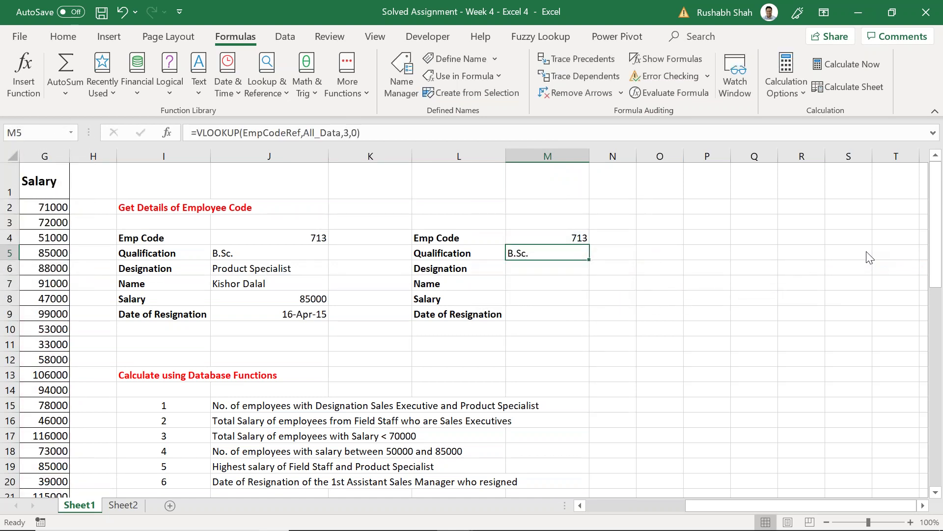
drag(588, 255, 573, 314)
Step: Set the column index of the Designation lookup in M6 to 4
click(566, 265)
key(F2)
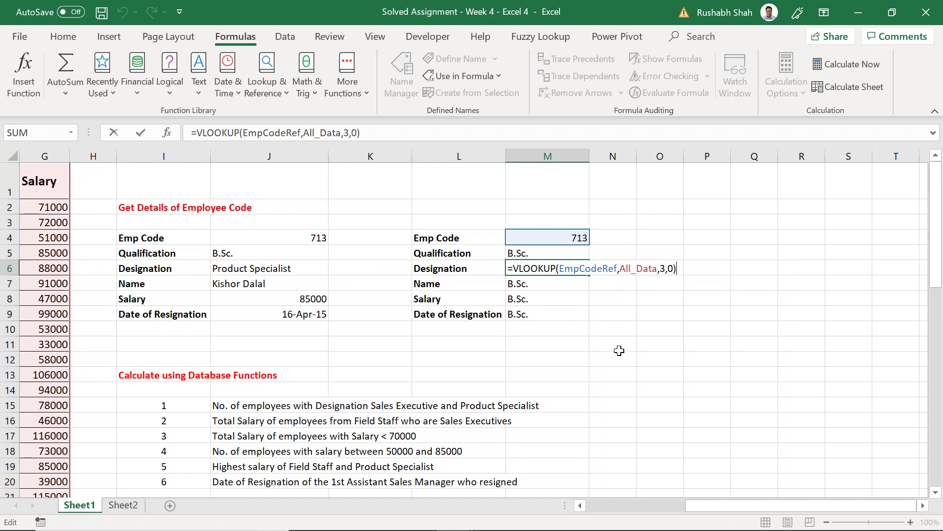
key(Left)
key(Left)
key(Left)
key(shift+Left)
key(Return)
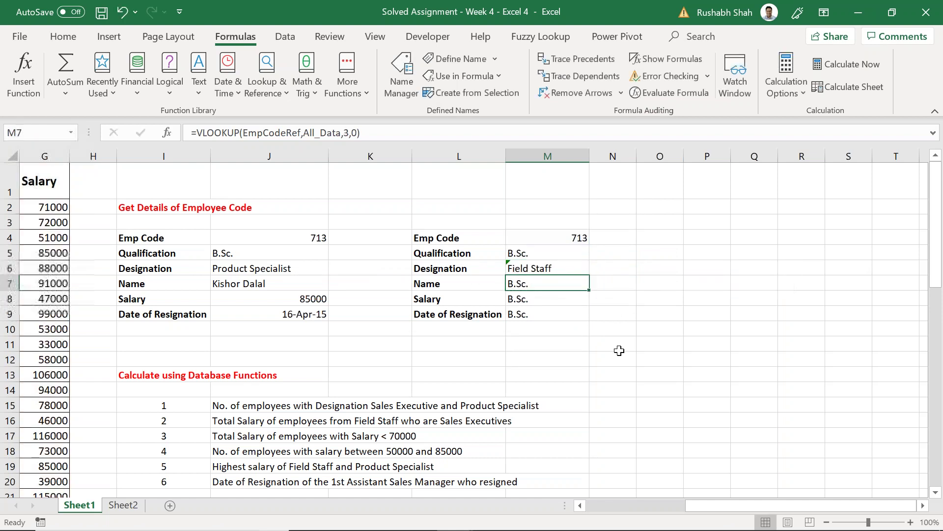
Step: Change the column index of the Designation lookup in M6 to 5
key(Up)
key(Left)
key(Left)
key(Left)
key(Down)
key(Down)
key(Up)
key(Right)
key(Right)
key(Right)
key(Up)
key(F2)
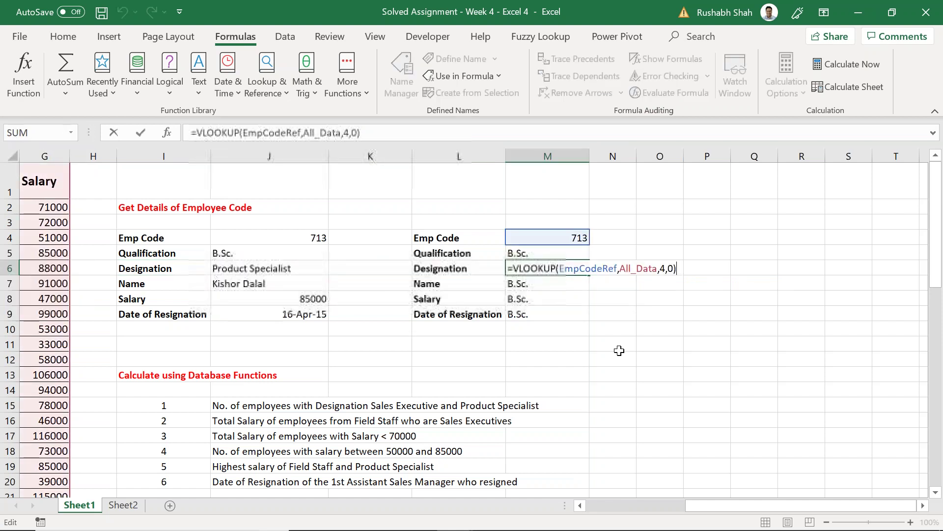
key(Left)
key(Left)
key(Left)
key(shift+Left)
text(4)
key(Return)
Step: Set the column index of the Name lookup in M7 to 2
key(F2)
key(Left)
key(Left)
key(Left)
key(shift+Left)
text(2)
key(Return)
Step: Set the column index of the Salary lookup in M8 to 7
key(F2)
key(Left)
key(Left)
key(Left)
key(shift+Left)
text(7)
key(Return)
key(F2)
key(Left)
key(Left)
key(Left)
key(shift+Left)
key(Escape)
key(Left)
key(Left)
key(Left)
key(Right)
key(Right)
key(Right)
key(Right)
key(Left)
Step: Change the column index of the lookup in M9 to the employee table's Date of Resignation column
key(F2)
key(Left)
key(Left)
key(Left)
key(shift+Left)
text(8)
key(Return)
Step: Format the Date of Resignation result in M9 as a day-month-year date
key(Up)
key(Up)
key(Up)
key(Up)
key(Down)
key(Down)
key(Down)
key(ctrl+shift+3)
key(Up)
key(Up)
key(Up)
key(Up)
key(F2)
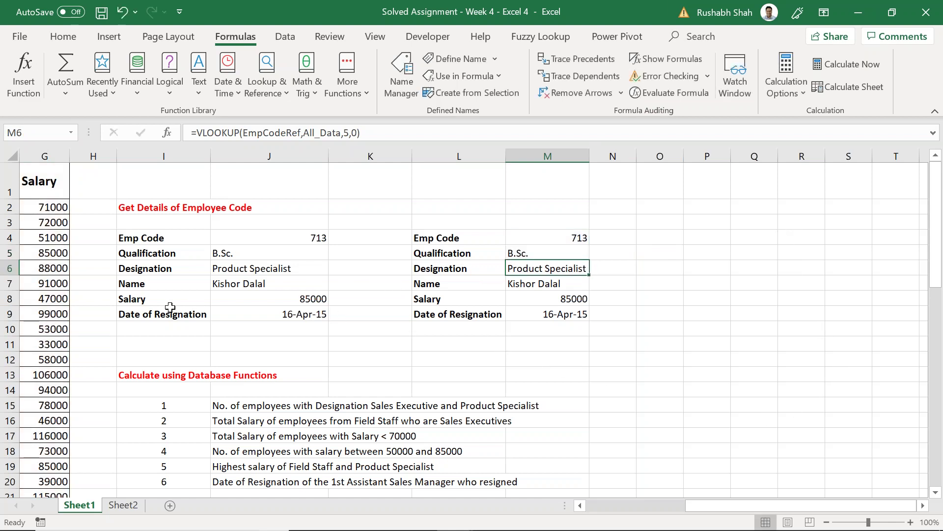
Step: Select the whole employee table and review its All_Data definition and the new-name settings in the Name Manager without adding a name
click(44, 314)
key(ctrl+a)
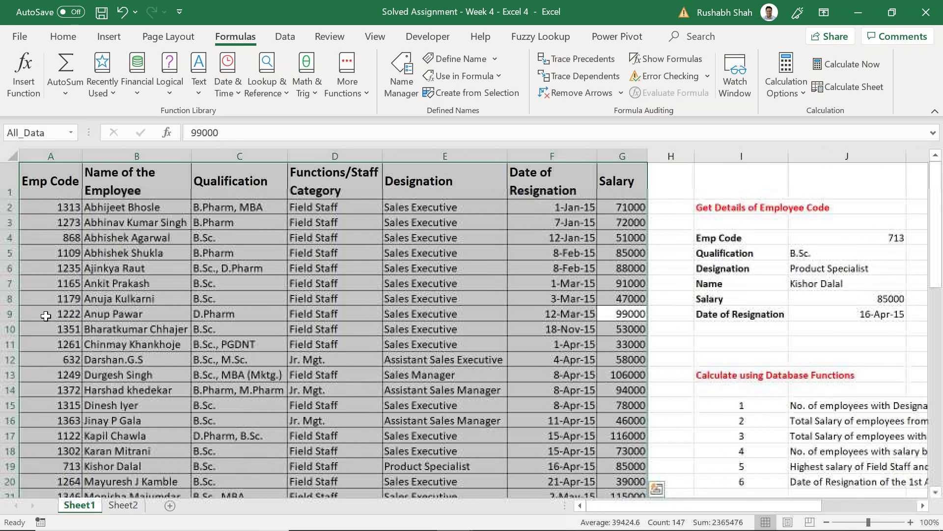
click(402, 84)
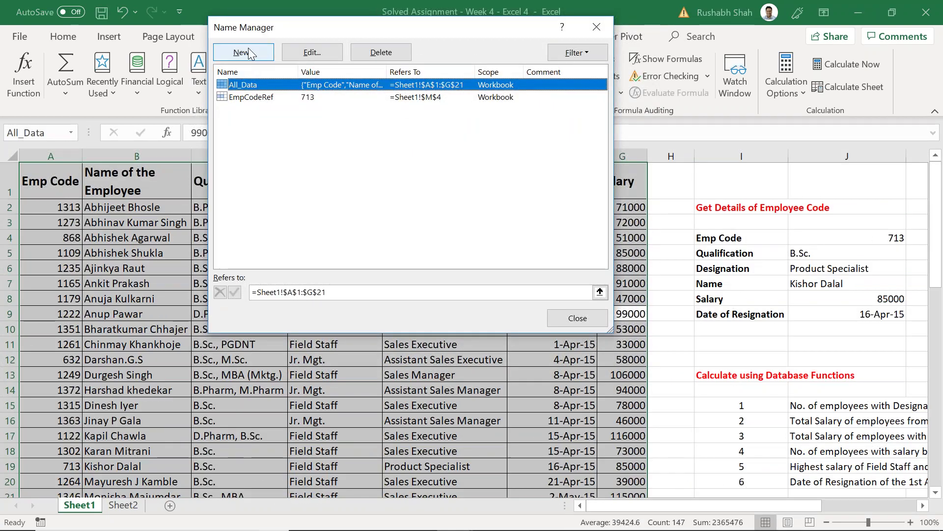
drag(216, 27, 191, 94)
drag(214, 129, 202, 151)
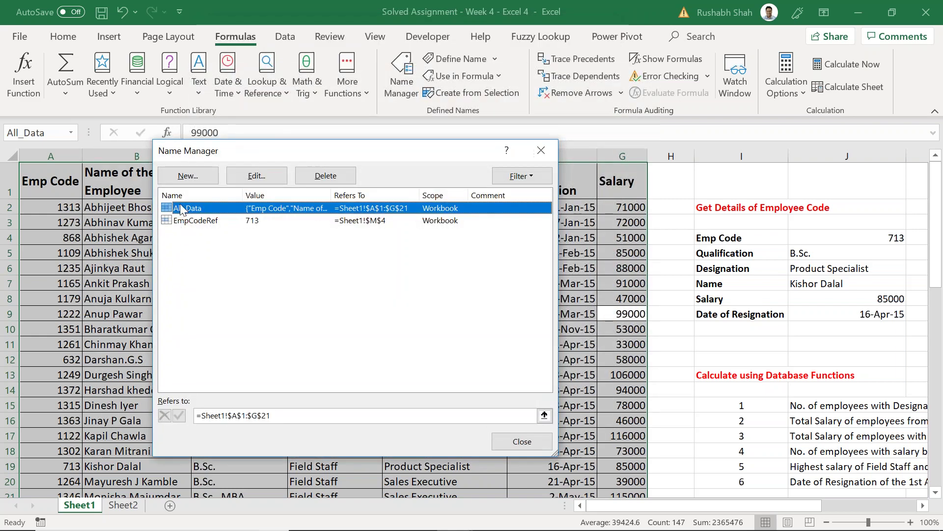
click(197, 180)
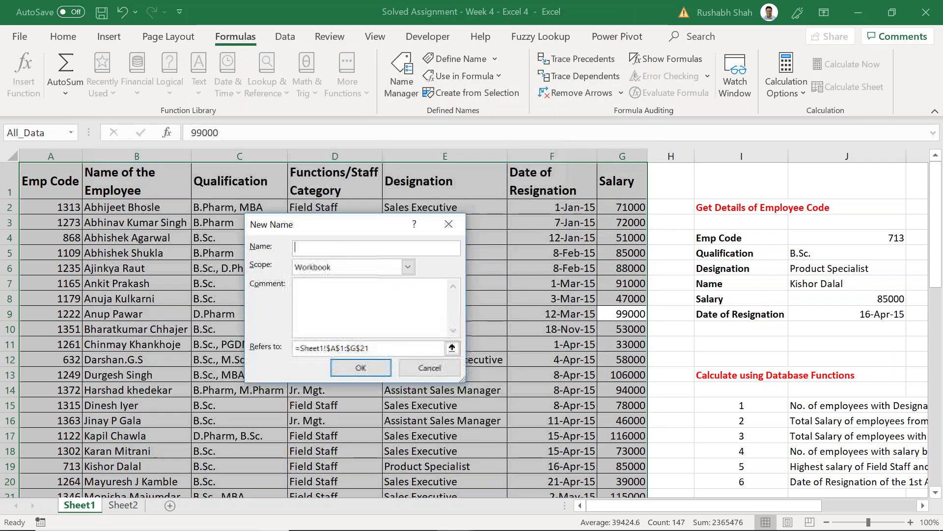
click(432, 373)
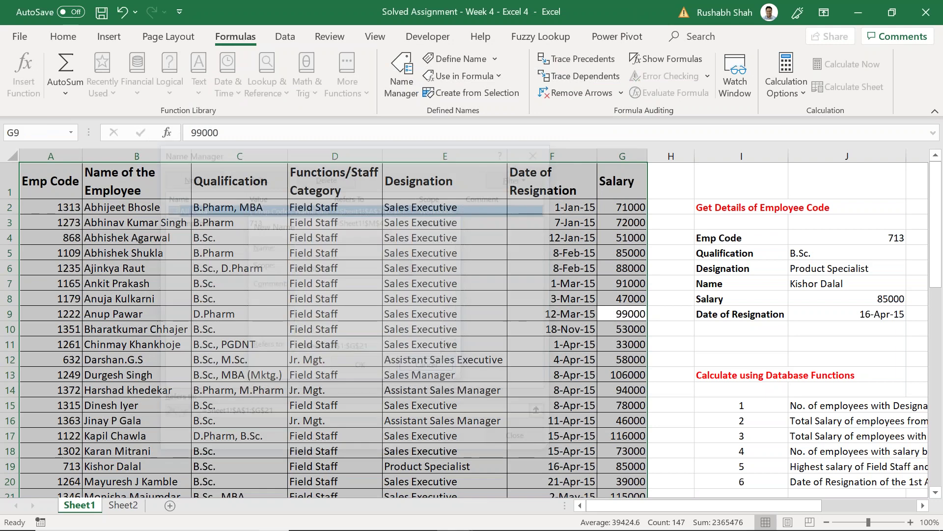
click(523, 450)
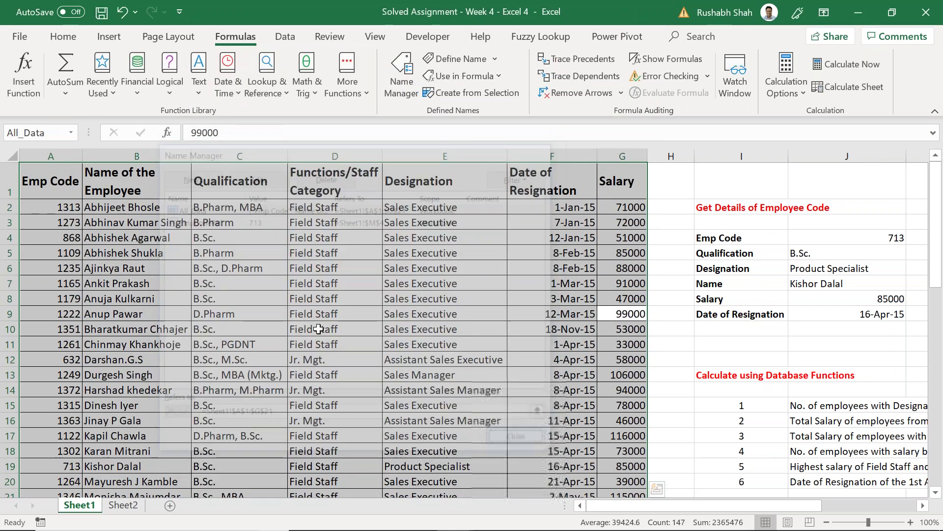
Step: Return to the employee lookup blocks beside the table and save the workbook
key(Right)
key(Right)
key(Right)
key(Right)
key(Right)
key(Right)
key(Right)
key(Right)
key(Right)
key(Right)
key(Left)
key(Right)
key(Right)
key(Left)
key(Left)
key(Left)
key(Left)
key(Left)
key(Left)
key(Left)
key(Left)
key(Left)
key(Left)
key(Right)
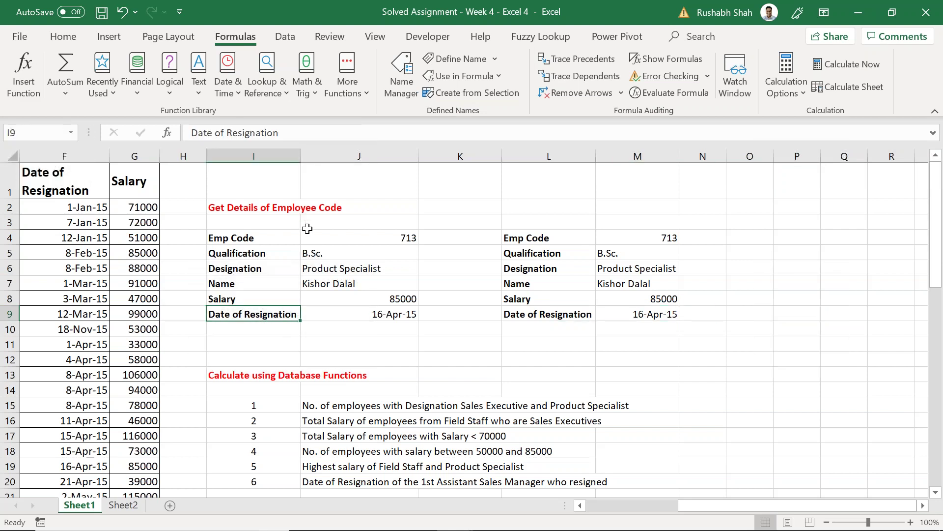
key(ctrl+s)
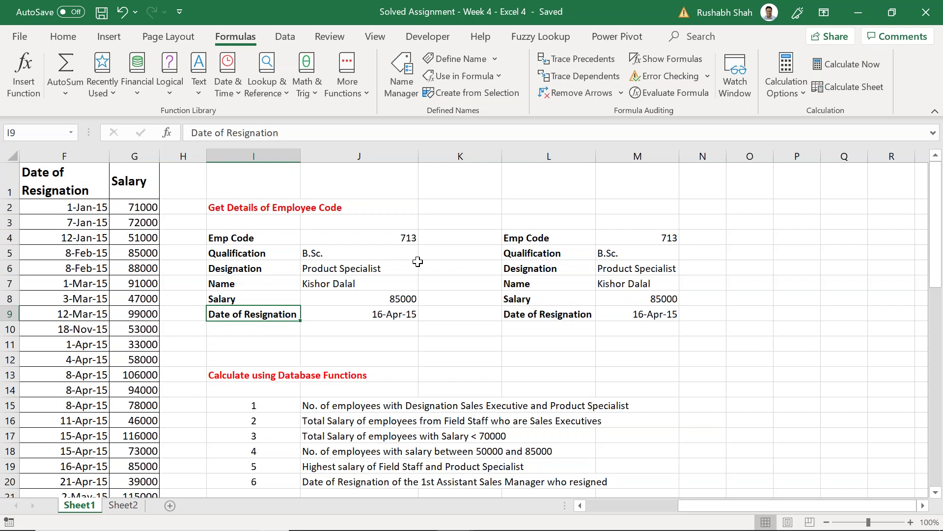
Step: Review the name and cell reference of the All_Data named range in the Name Manager without changing them
click(411, 79)
click(255, 177)
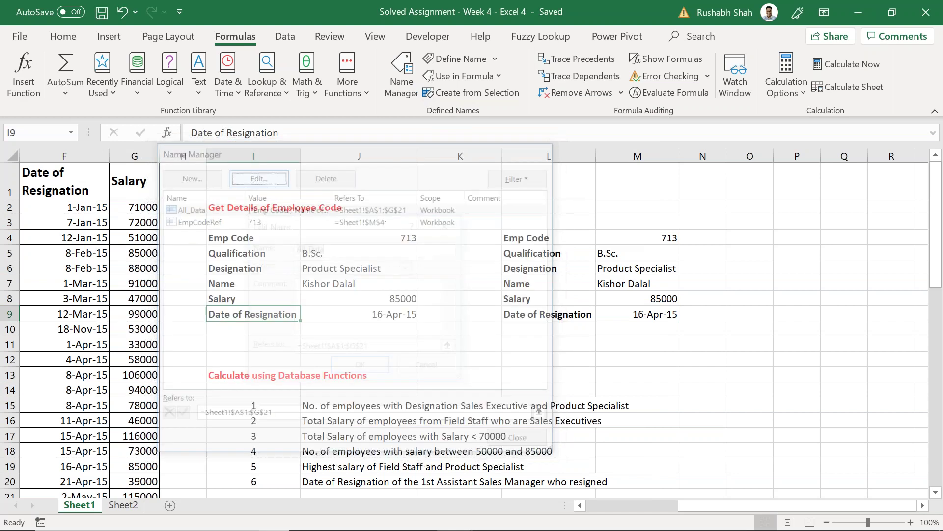
click(312, 251)
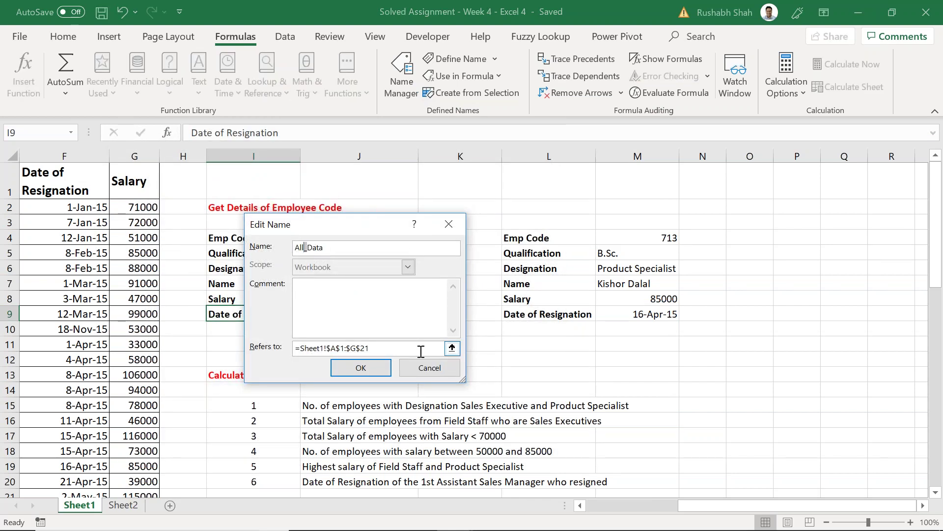
click(424, 368)
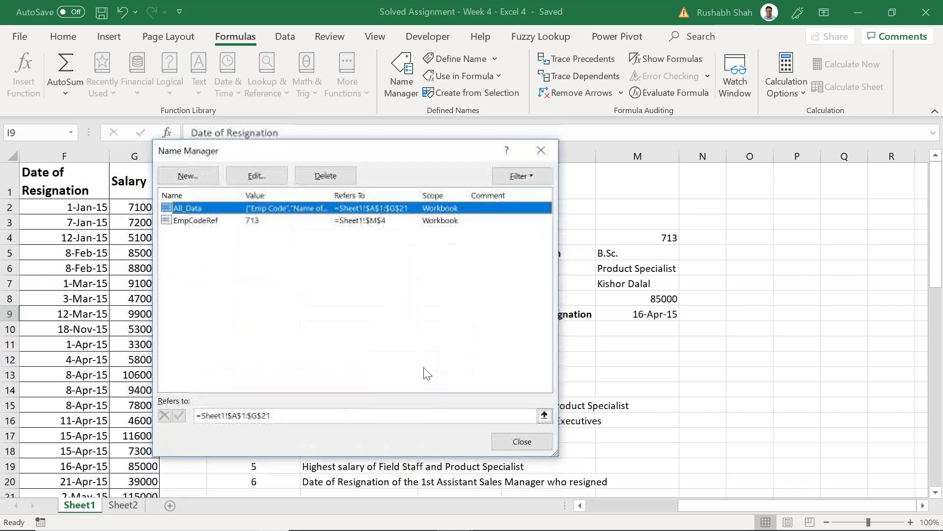
click(504, 442)
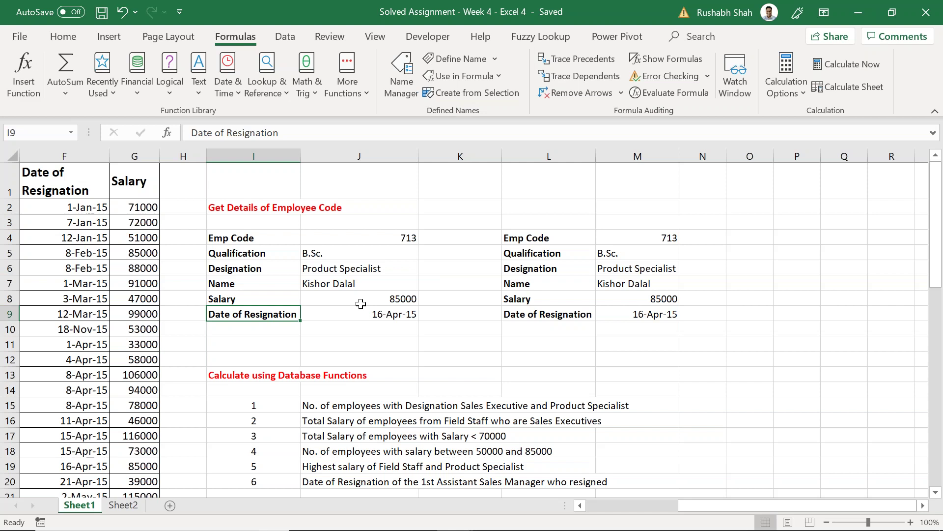
Step: Review the questions listed under Calculate using Database Functions and the criteria and formula blocks below them
scroll(408, 297, down, 3)
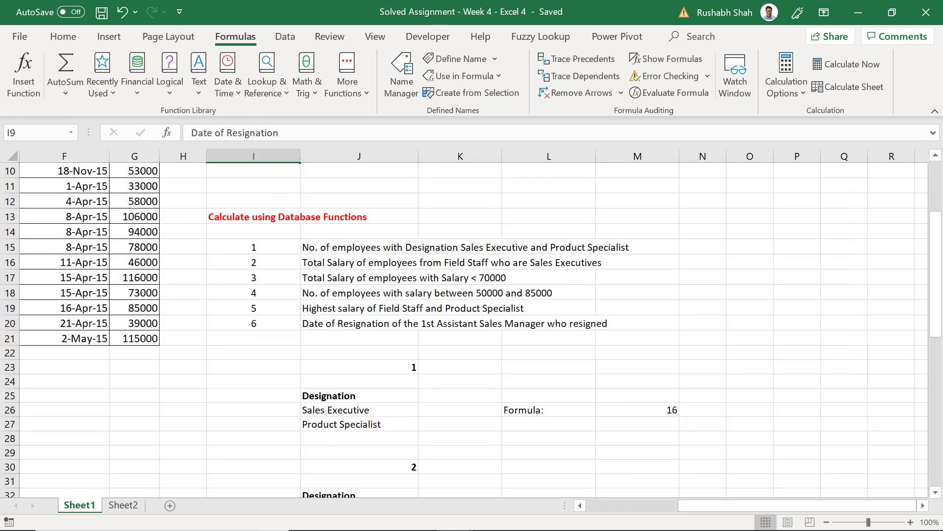
click(390, 262)
click(317, 248)
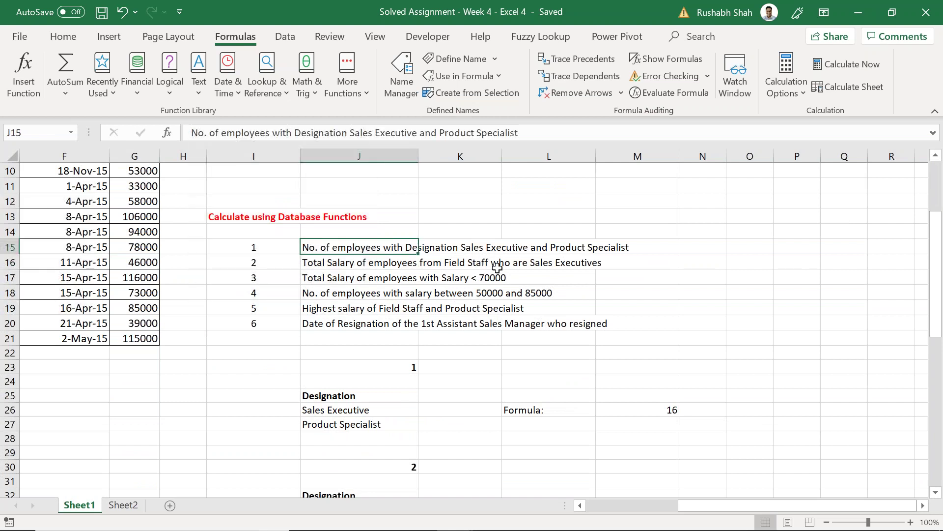
click(281, 244)
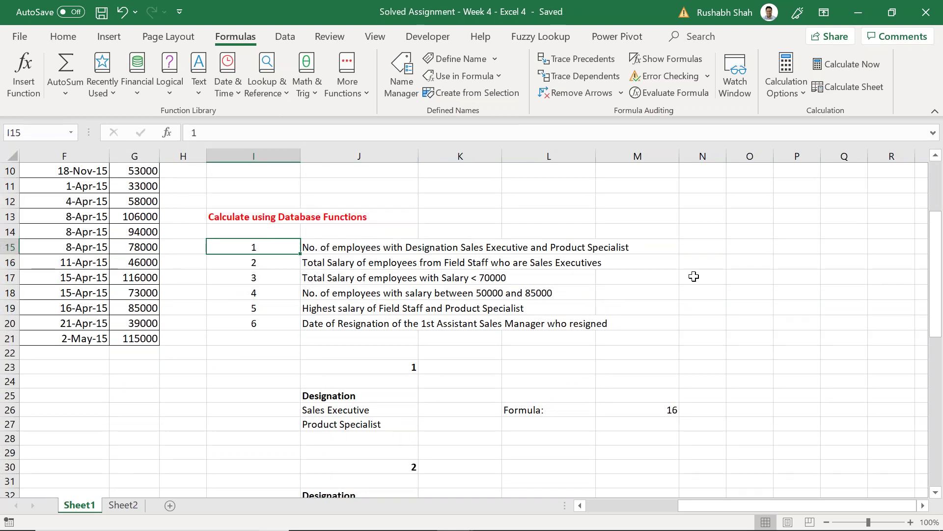
scroll(475, 333, down, 2)
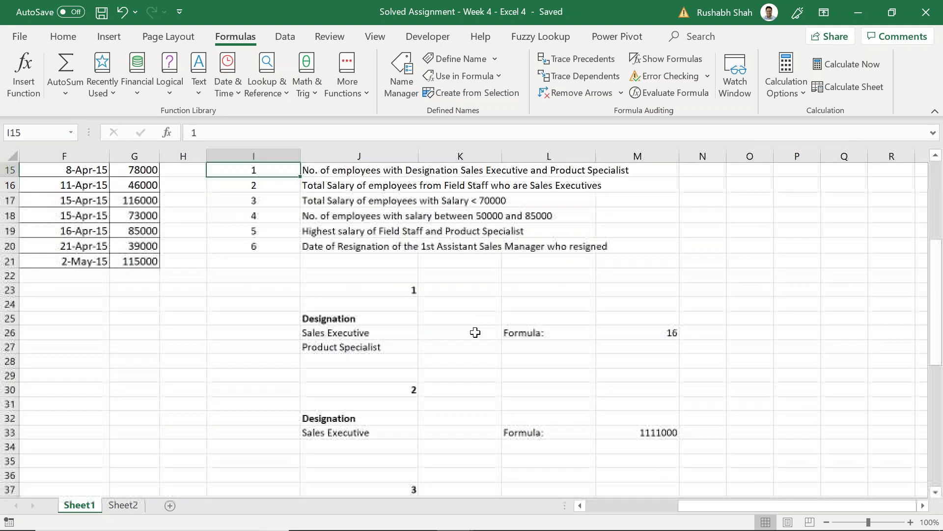
scroll(475, 332, down, 7)
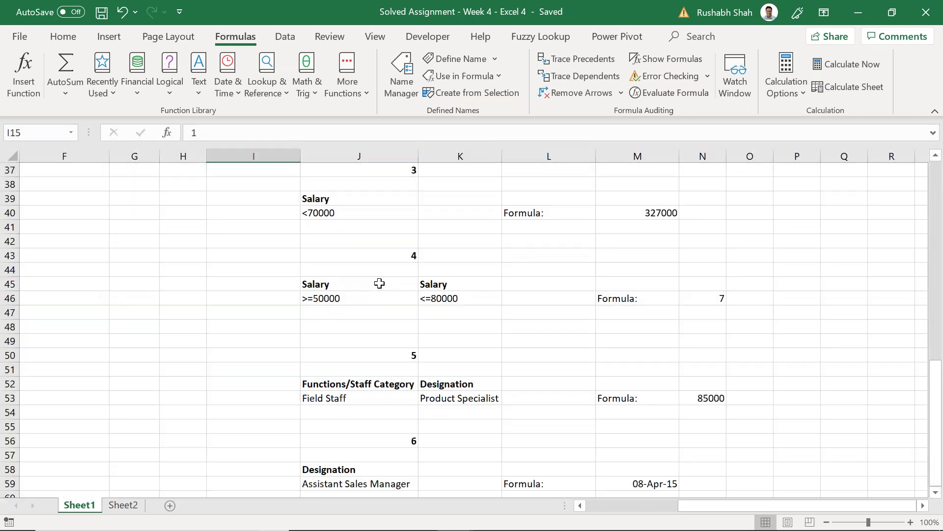
Step: Examine the salary criteria ranges of questions 4 and 3 and the DSUM formula in M40
drag(380, 284, 436, 299)
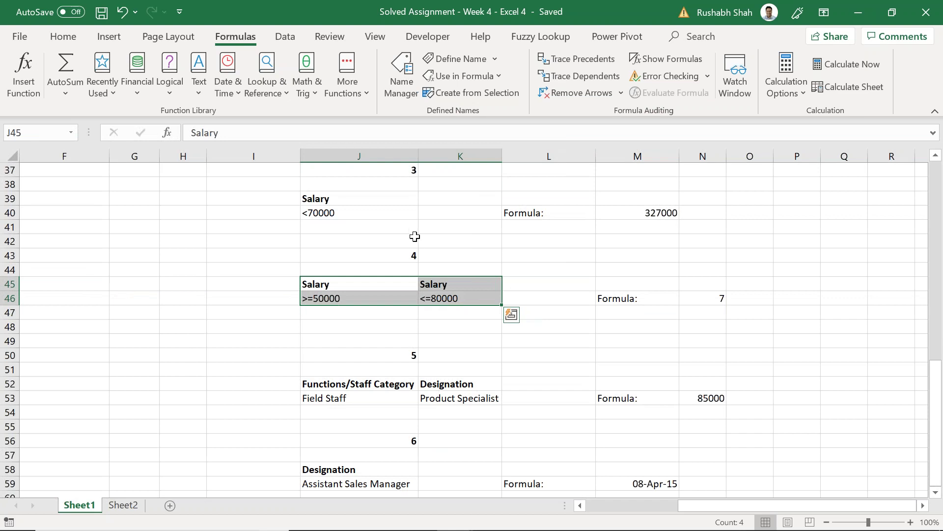
scroll(415, 236, up, 1)
drag(376, 242, 366, 256)
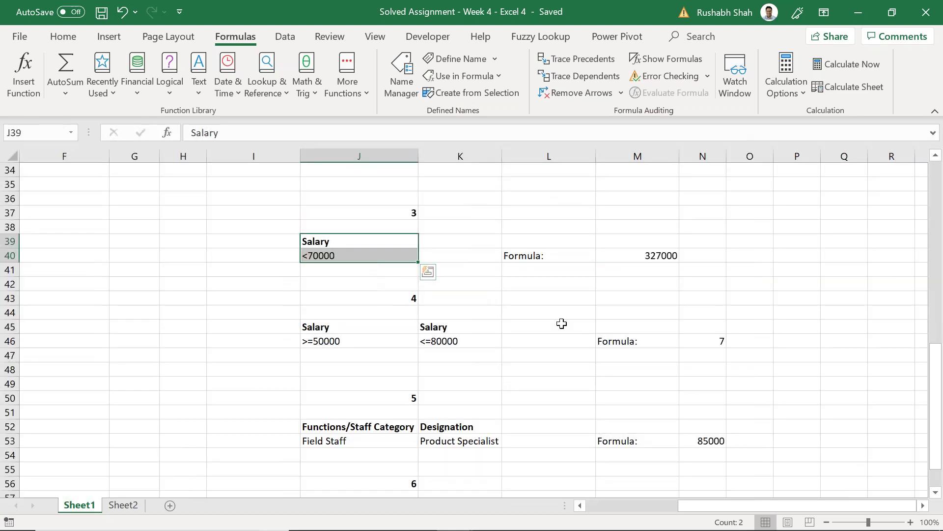
double_click(640, 256)
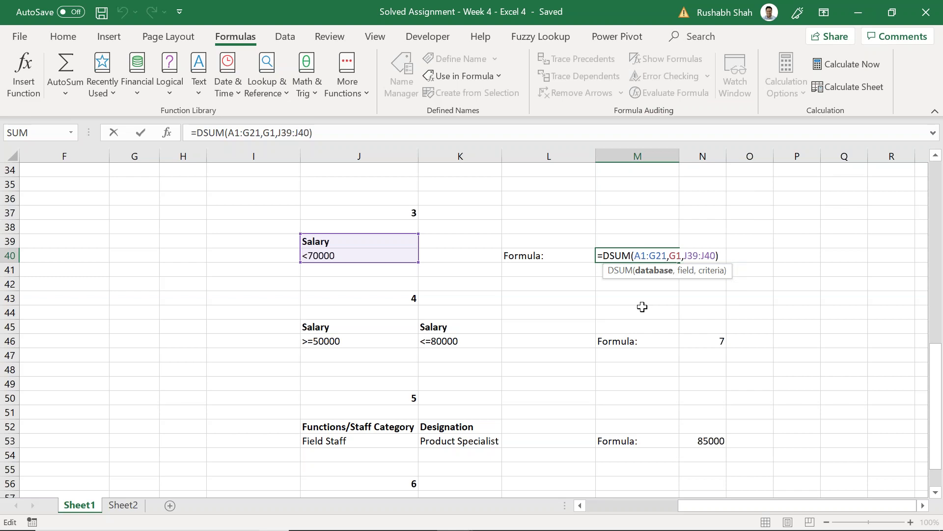
scroll(379, 335, down, 1)
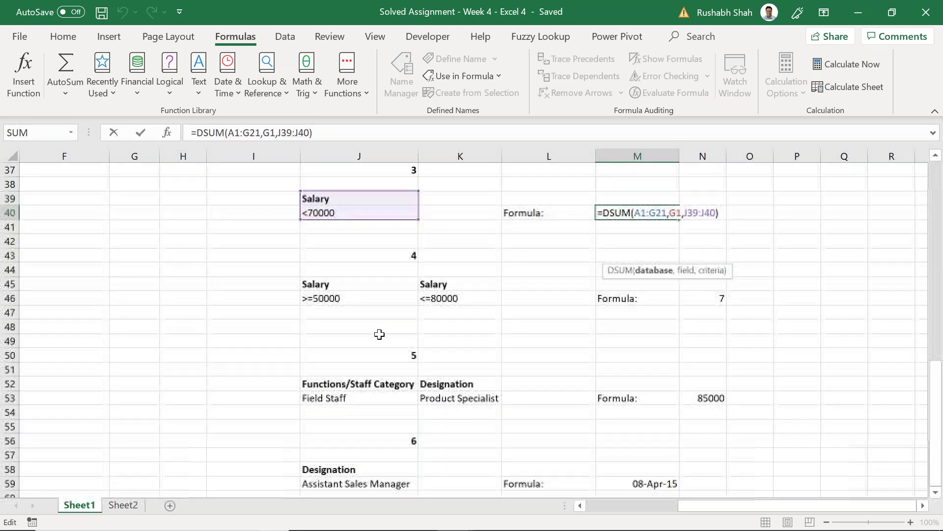
scroll(398, 280, down, 1)
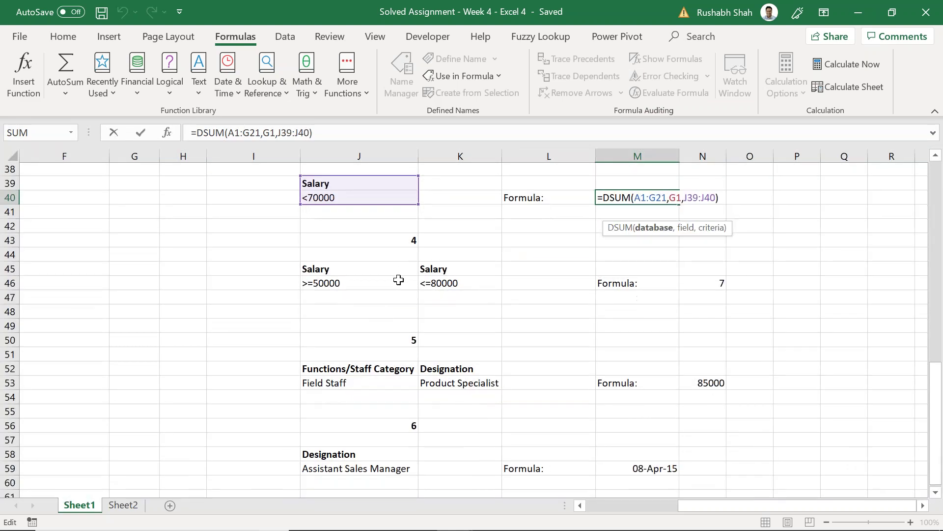
scroll(398, 279, down, 1)
scroll(400, 282, up, 1)
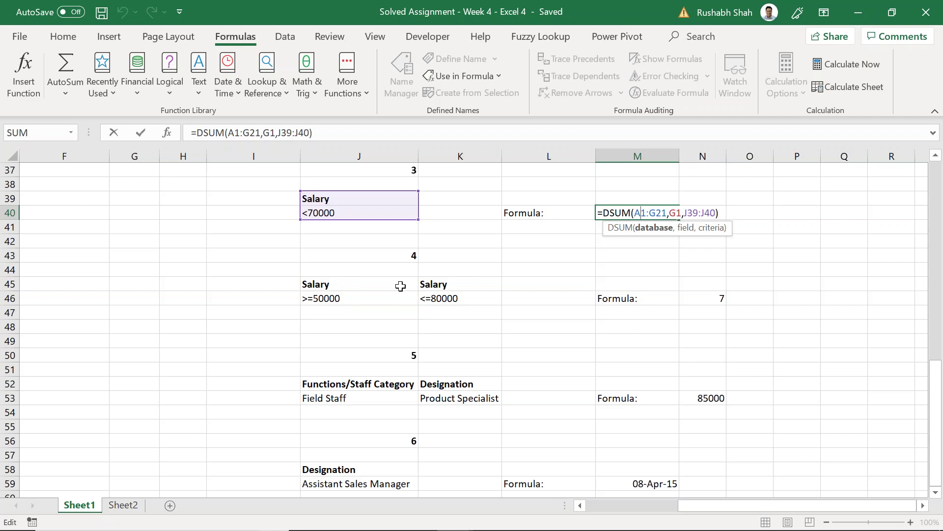
key(Return)
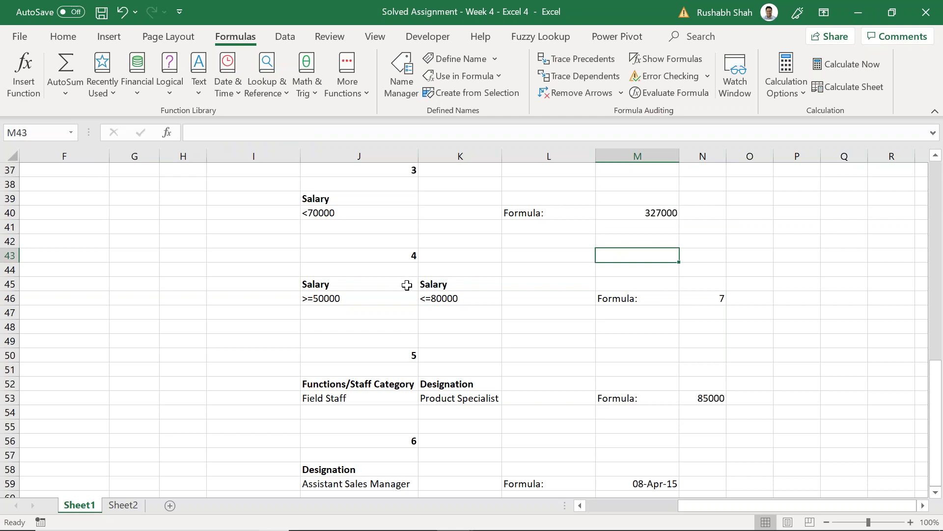
Step: Inspect the DMIN formula in M59 for question 6, highlighting its field argument F1, without changing it
drag(400, 286, 460, 299)
scroll(594, 354, down, 1)
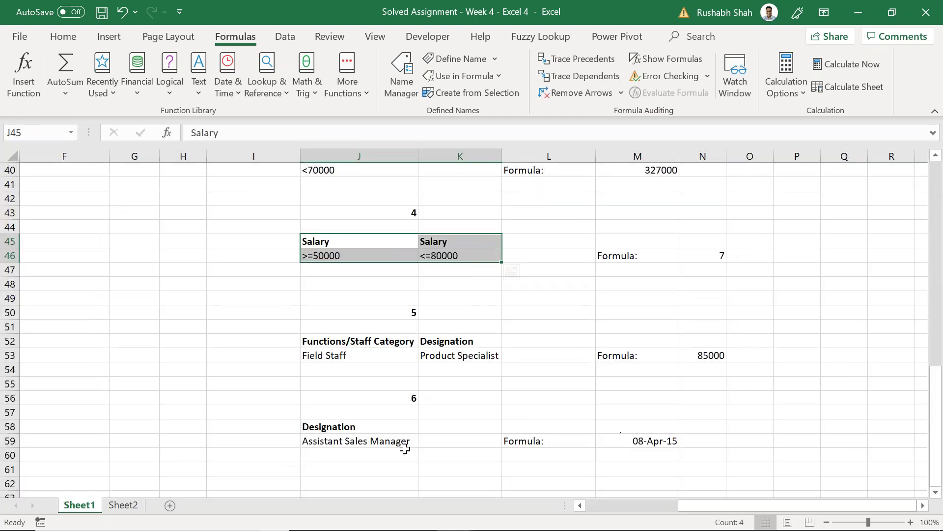
double_click(629, 439)
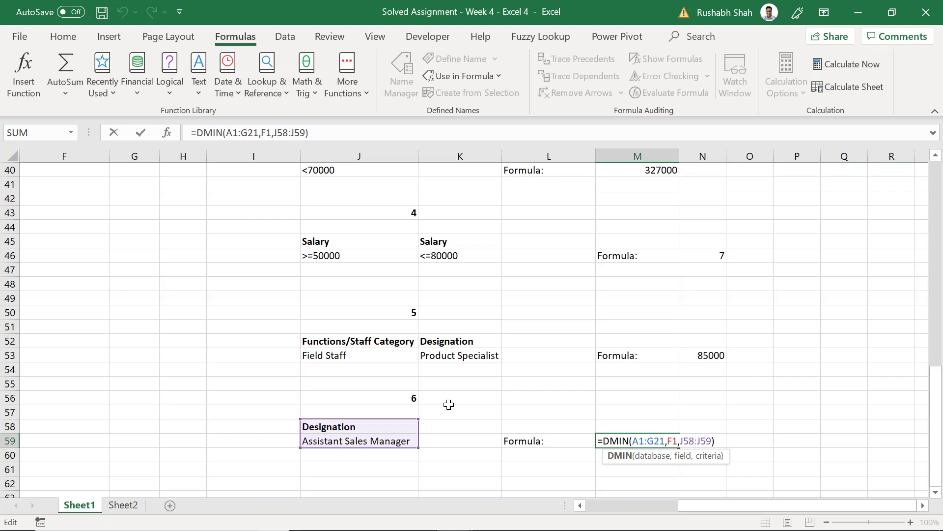
double_click(674, 441)
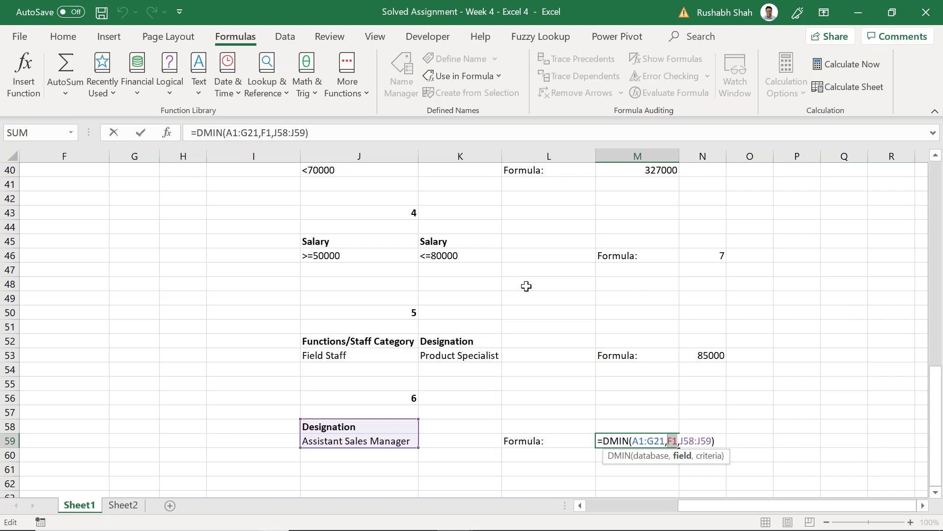
key(Return)
Step: Recheck question 3's criteria range J39:J40 against the DSUM formula in M40
scroll(387, 250, up, 2)
drag(385, 241, 368, 252)
double_click(662, 255)
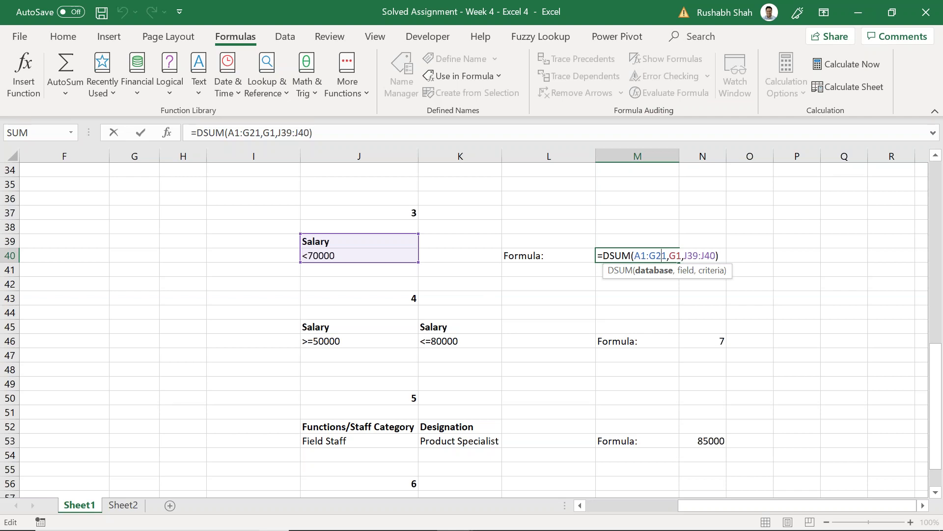
click(474, 308)
Step: Inspect question 4's two-column criteria range J45:K46 and the DCOUNT formula in N46 that uses it
drag(387, 324, 479, 337)
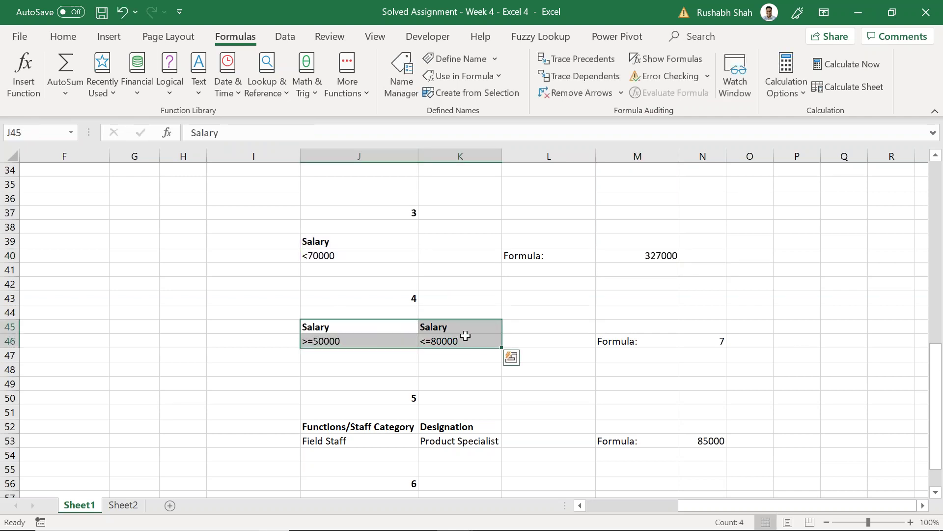
click(648, 337)
double_click(646, 337)
click(511, 332)
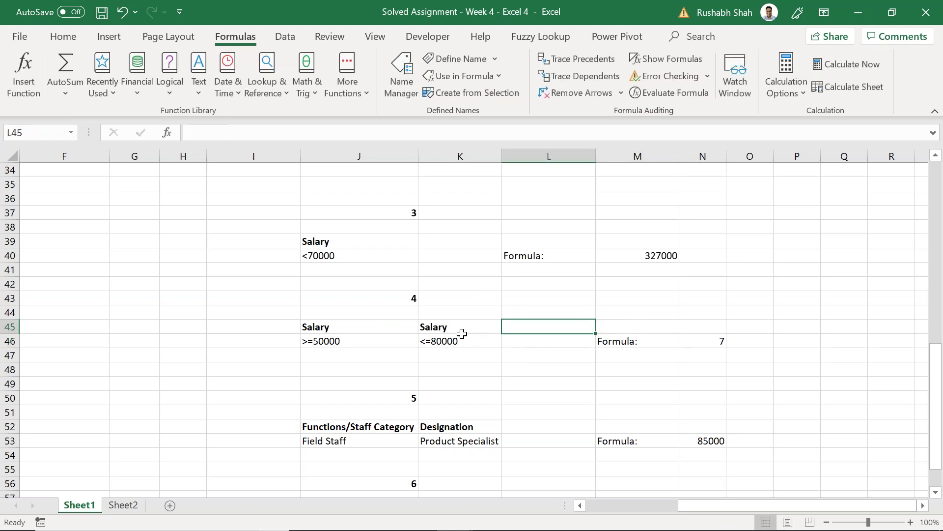
double_click(712, 341)
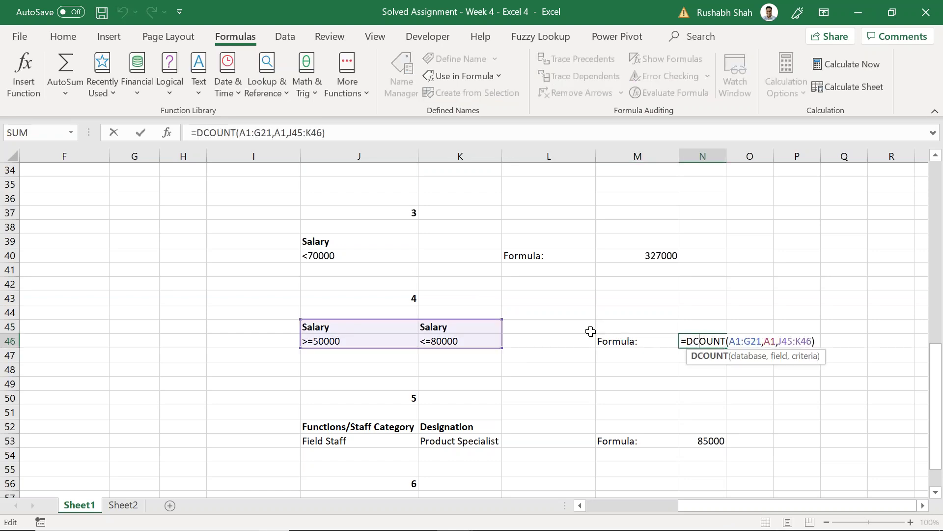
scroll(436, 332, down, 2)
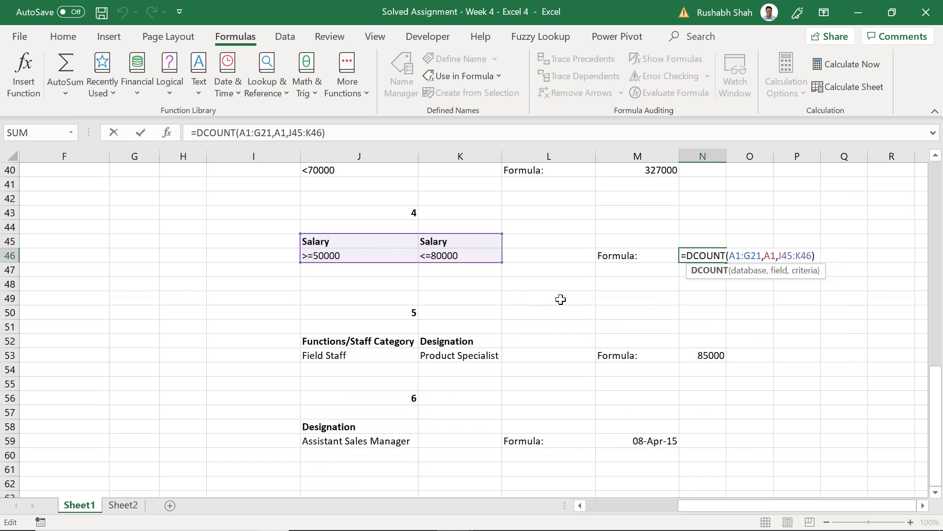
click(561, 299)
Step: Compare the two-column salary criteria in J45:K46 with the single-column criteria in J39:J40
scroll(561, 299, up, 1)
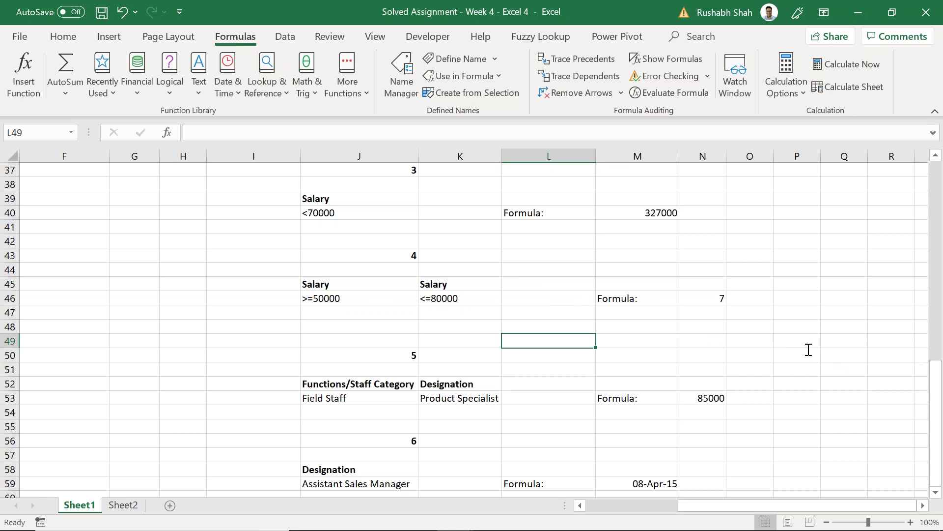
drag(364, 284, 457, 300)
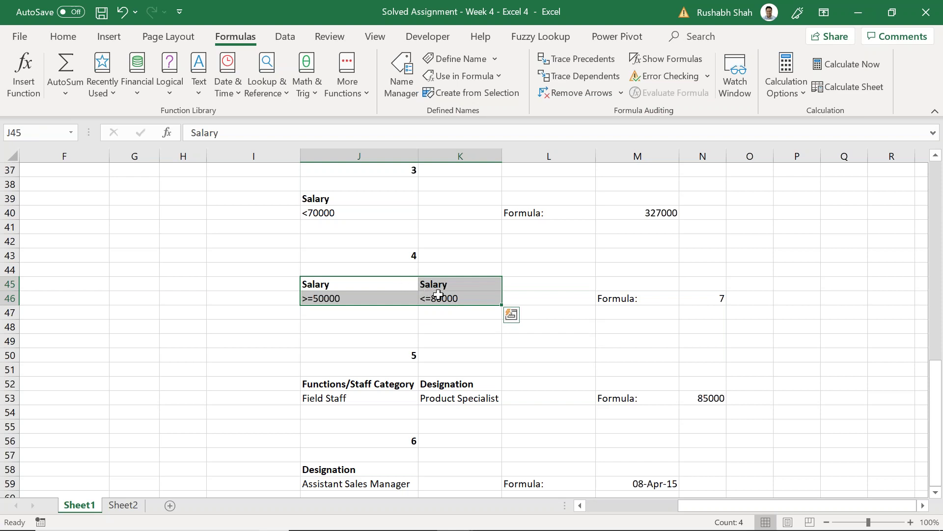
drag(377, 287, 458, 305)
scroll(536, 332, up, 1)
drag(354, 245, 357, 252)
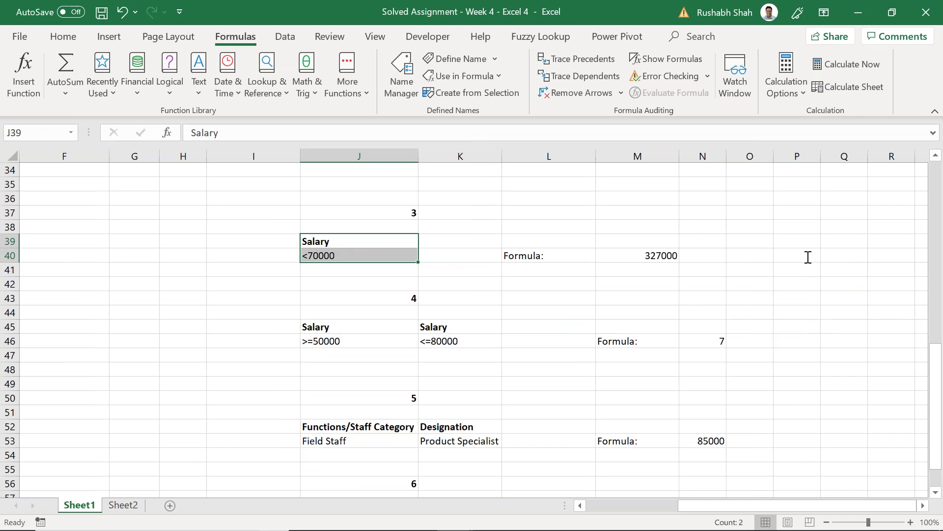
Step: Check the exact text of the <70000 condition in J40 and the Salary header in J39 without altering them
drag(382, 243, 292, 260)
double_click(339, 256)
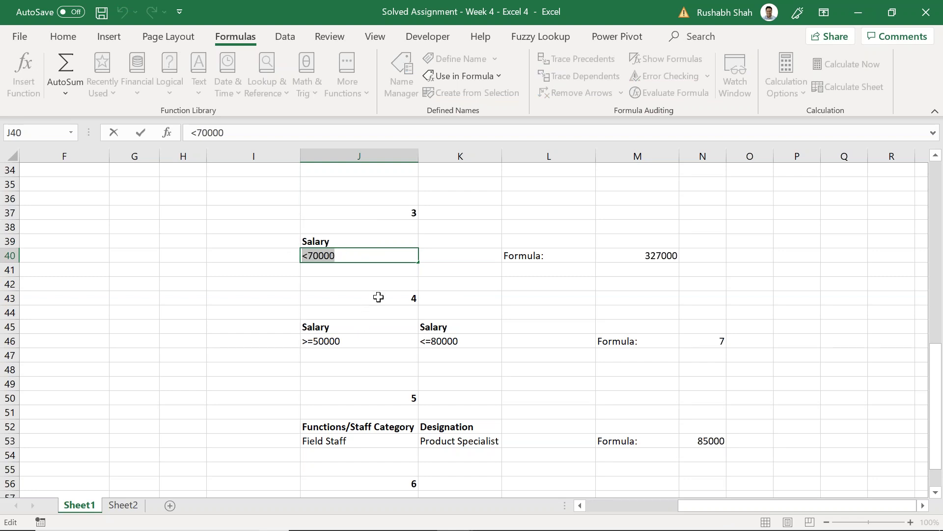
click(343, 284)
double_click(347, 242)
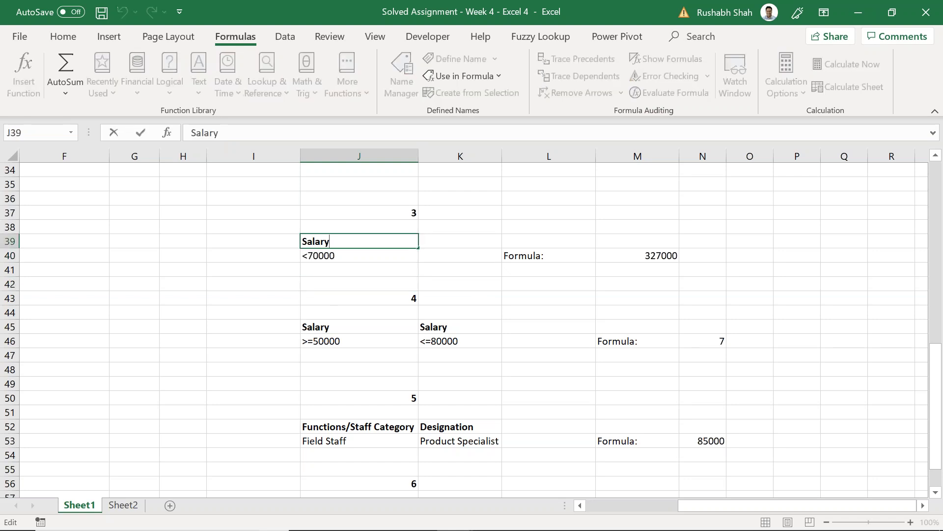
drag(330, 241, 300, 242)
click(352, 241)
key(Return)
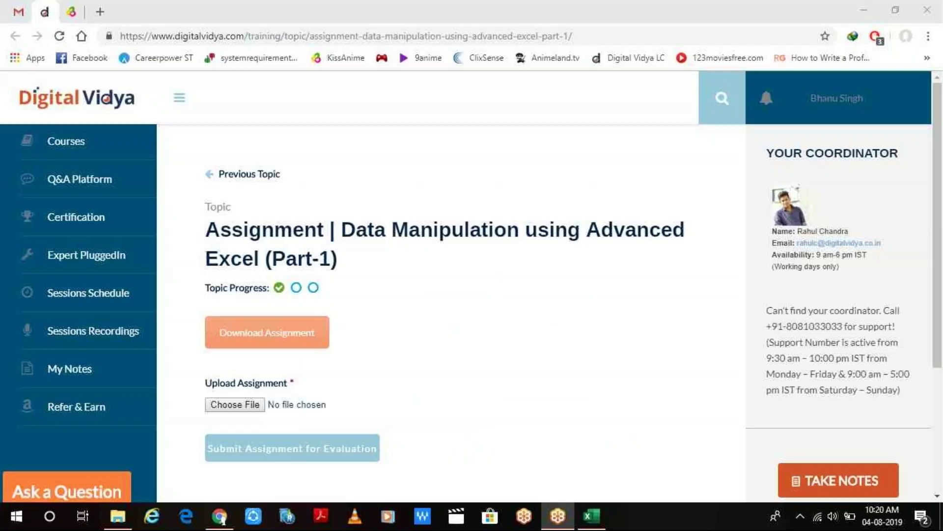
Step: Switch to the learner's Week-4-Assignment workbook in Excel and inspect the DSUM formula in K27 with its criteria range J27:J28
click(604, 516)
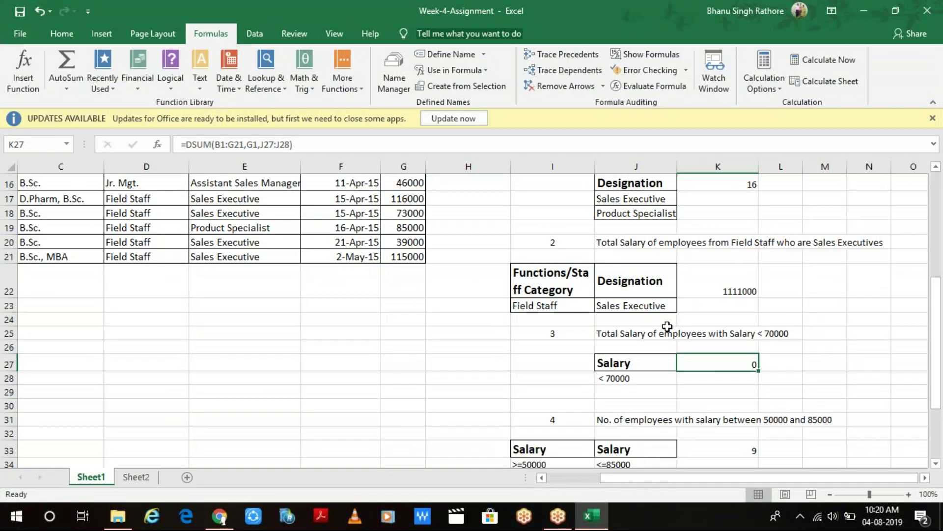
scroll(669, 324, down, 1)
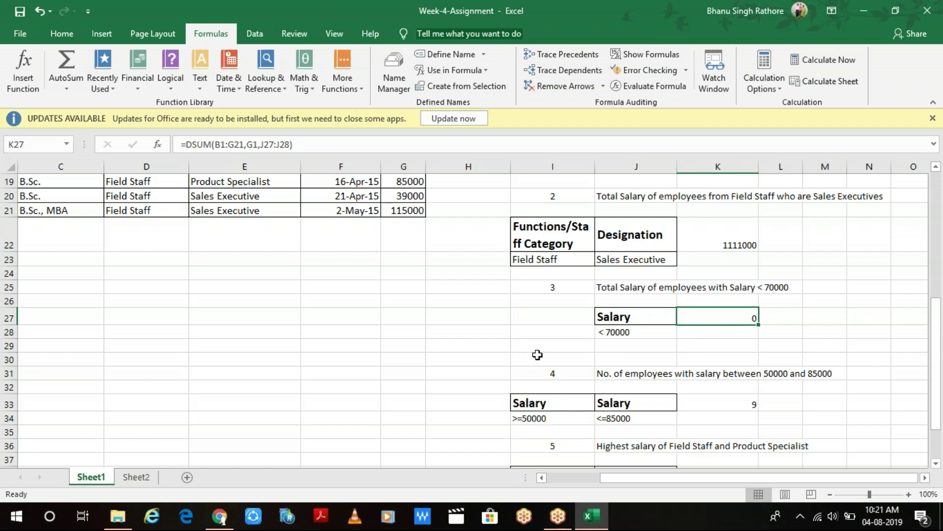
key(F2)
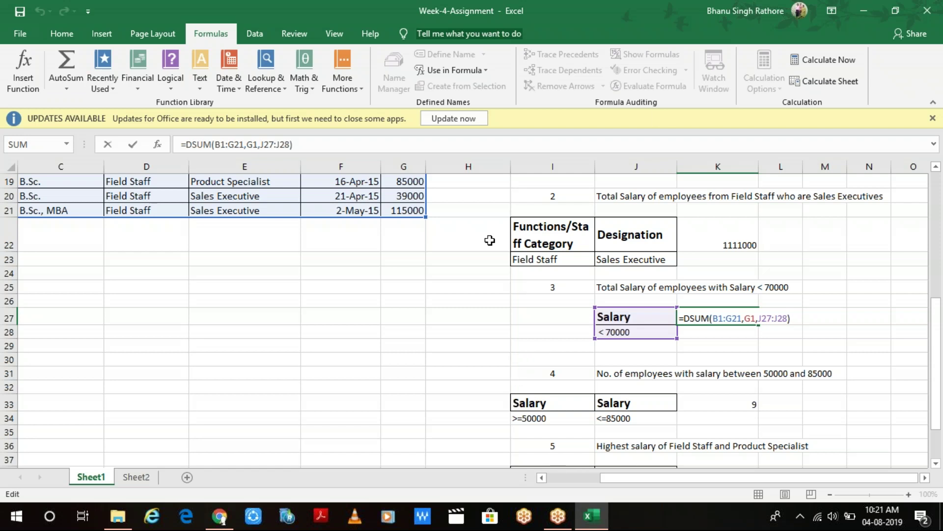
click(880, 10)
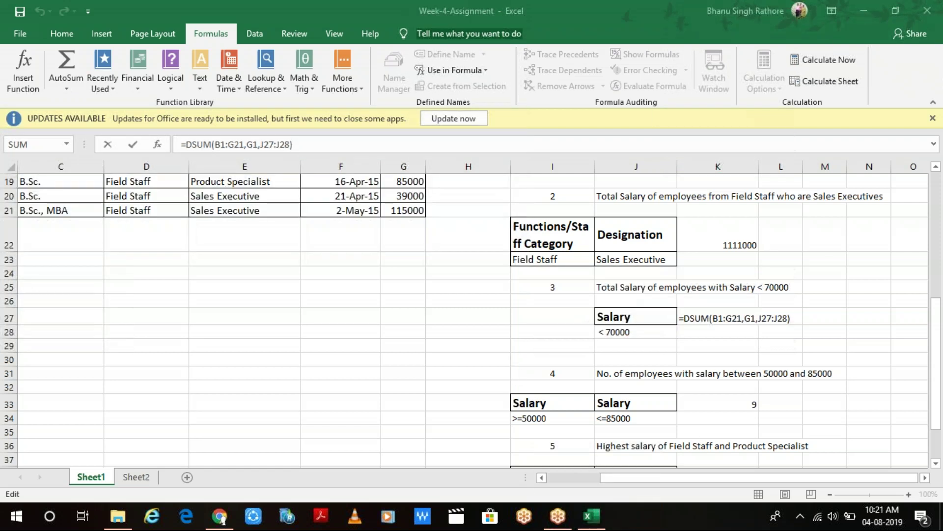
click(606, 332)
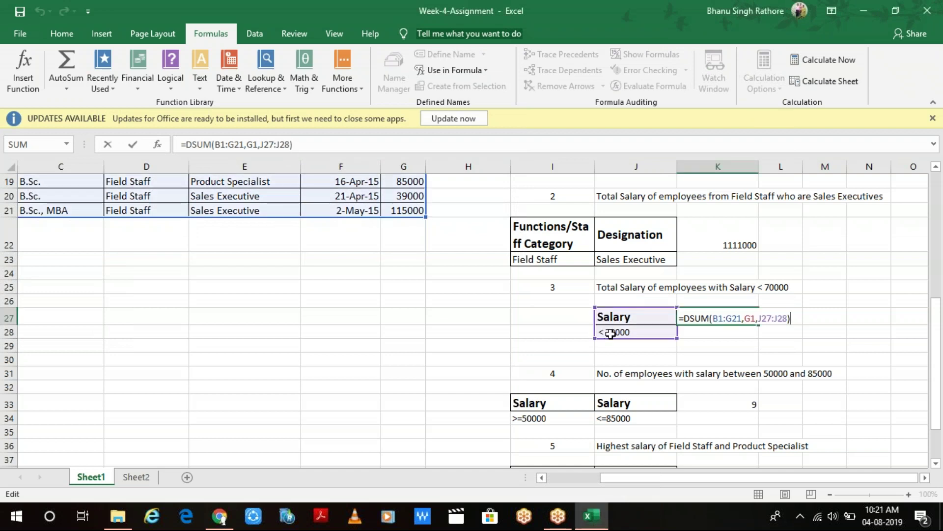
Step: Remove the space between < and 70000 in criteria cell J28 and recheck the DSUM formula in K27
click(610, 334)
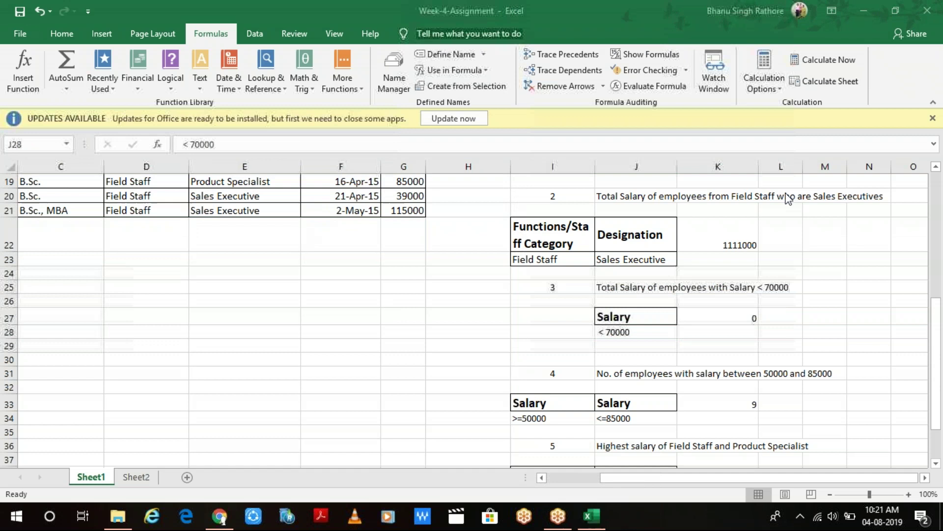
click(610, 336)
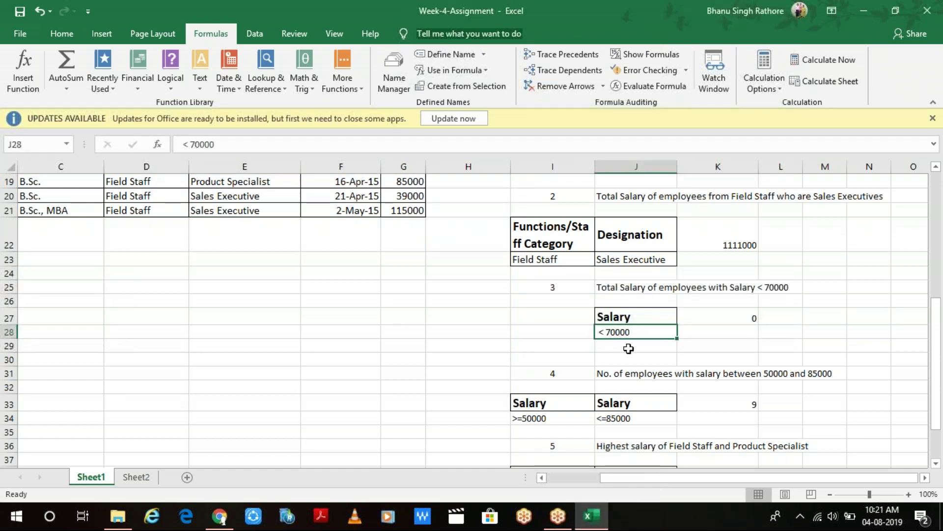
double_click(611, 332)
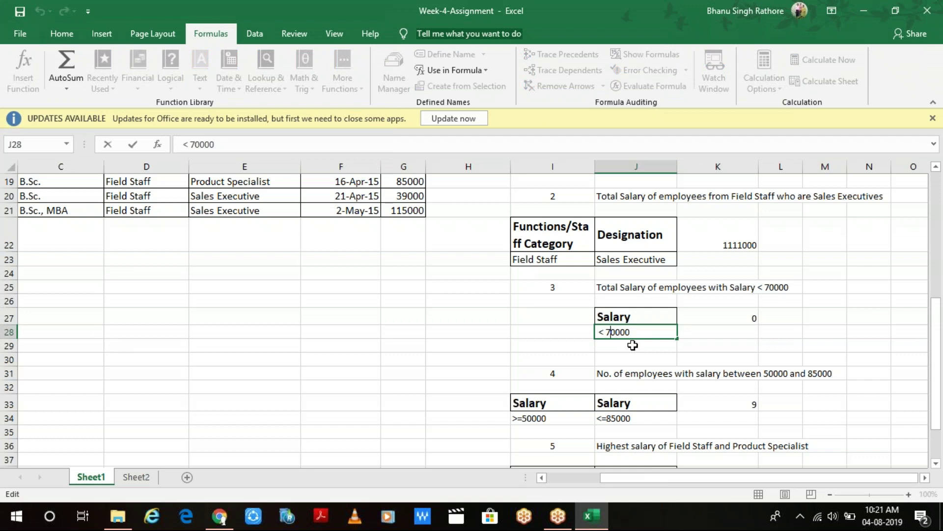
key(BackSpace)
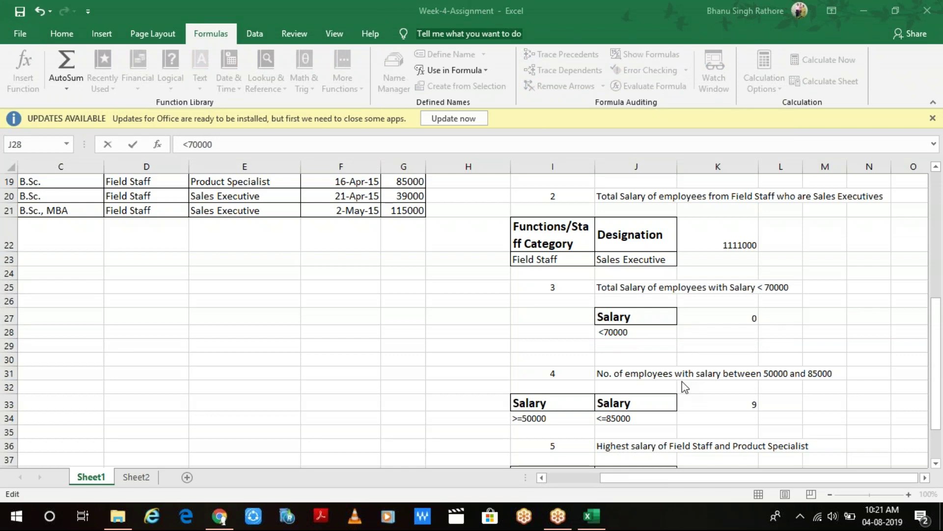
click(737, 315)
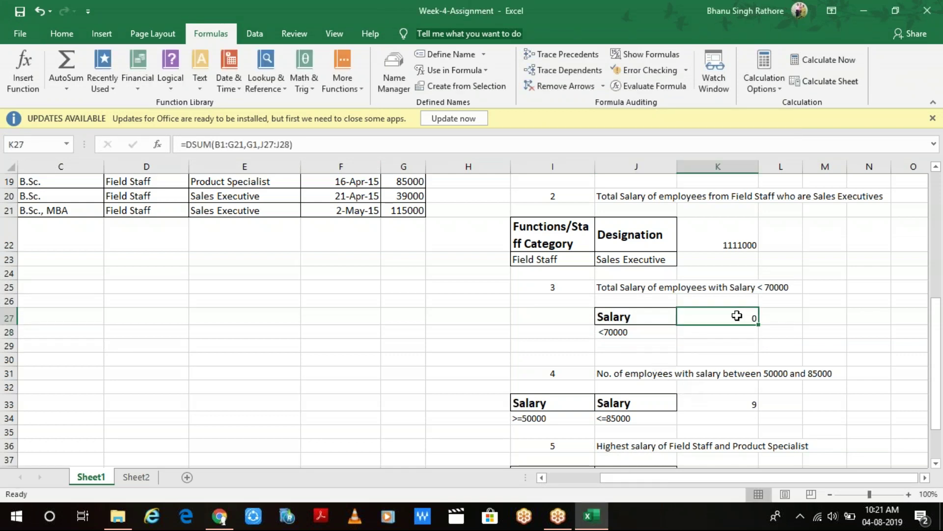
key(Return)
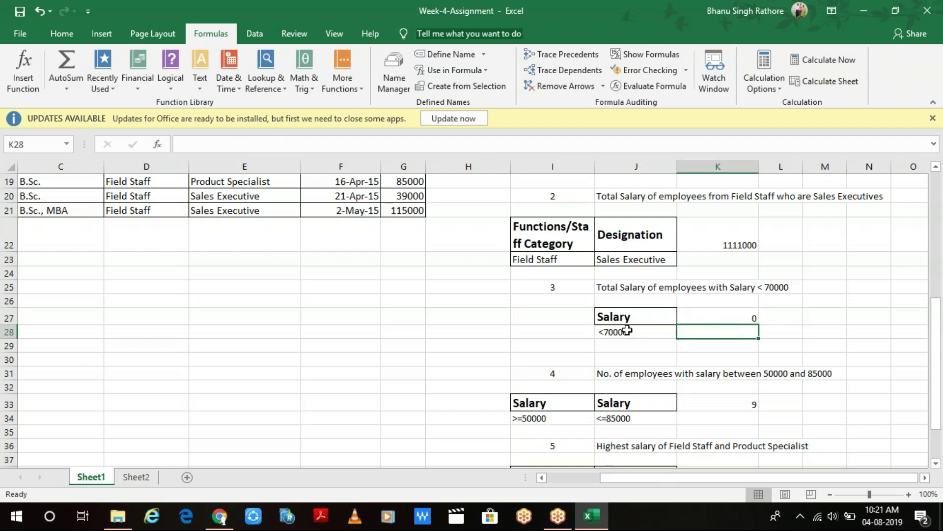
click(692, 320)
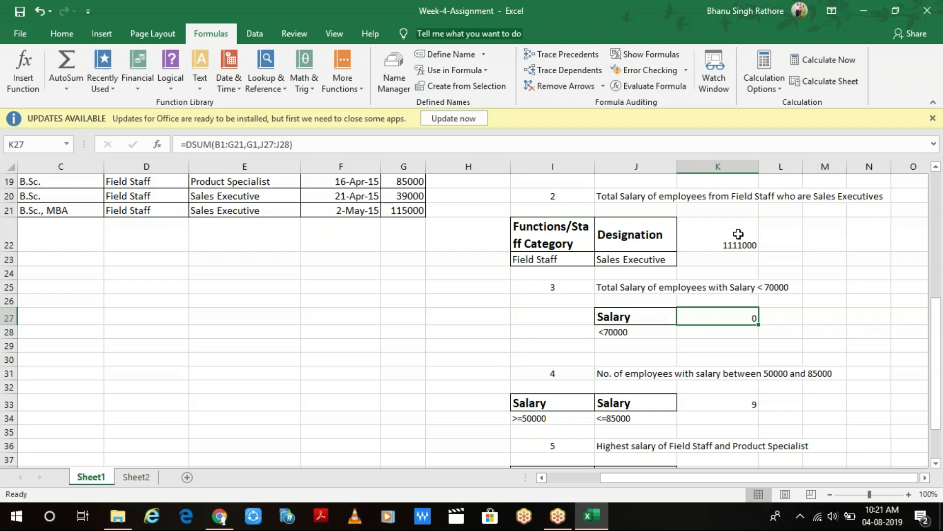
click(447, 119)
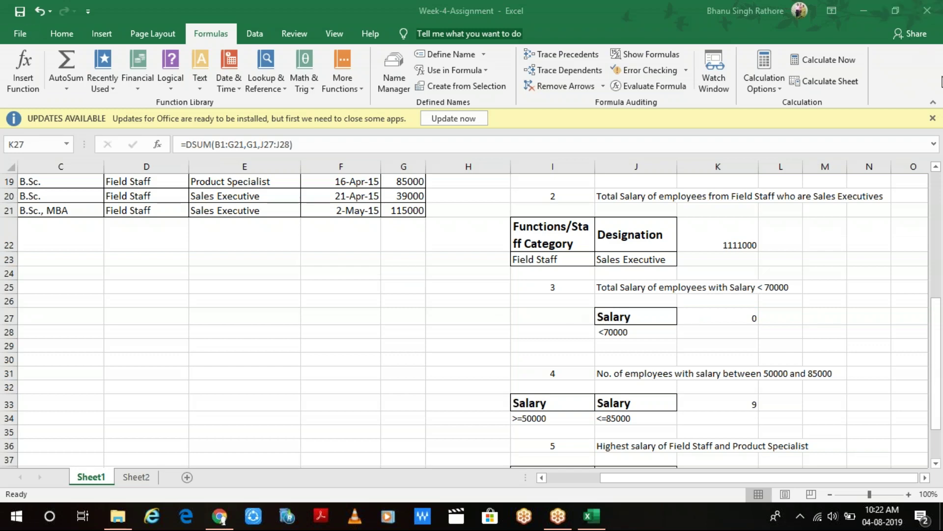
click(892, 14)
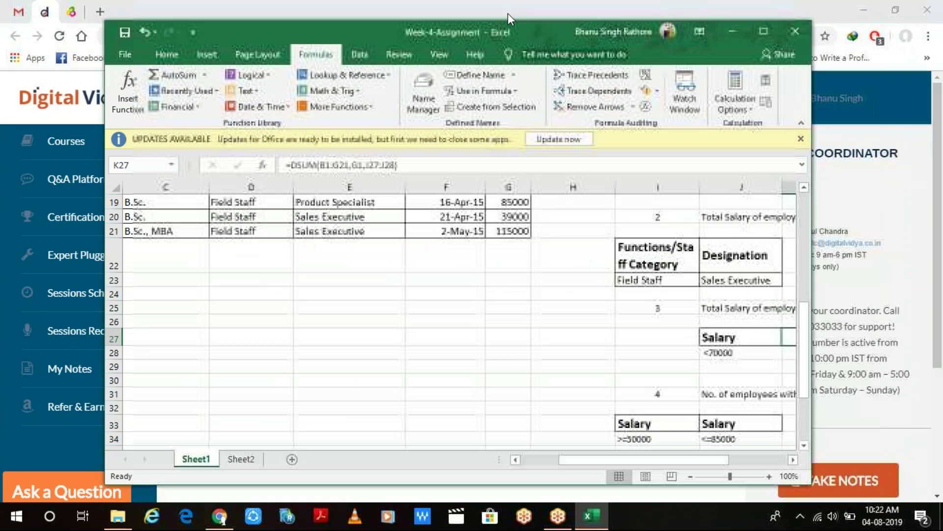
drag(551, 30, 448, 10)
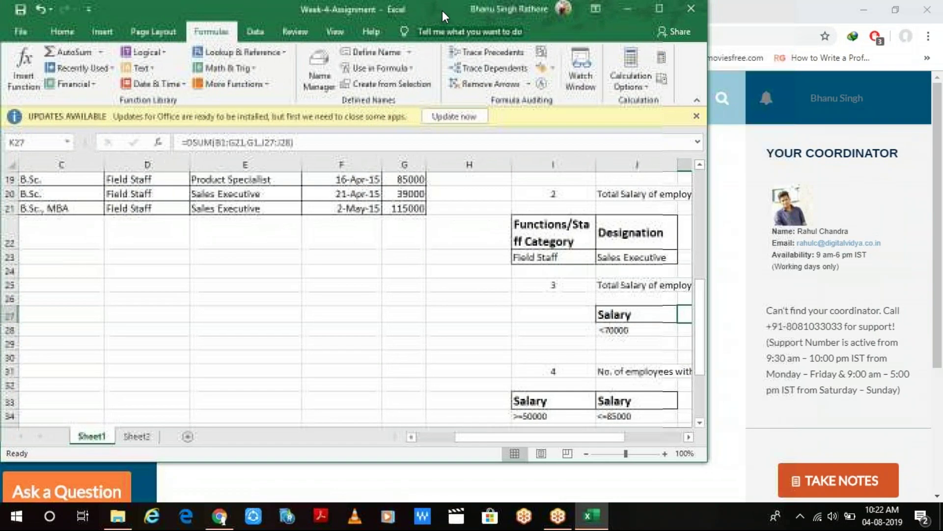
drag(705, 218, 745, 219)
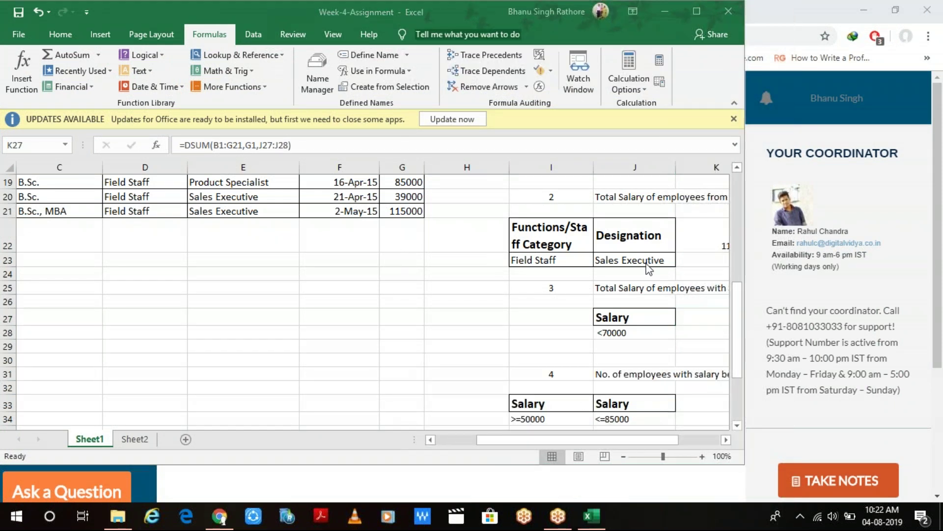
click(697, 11)
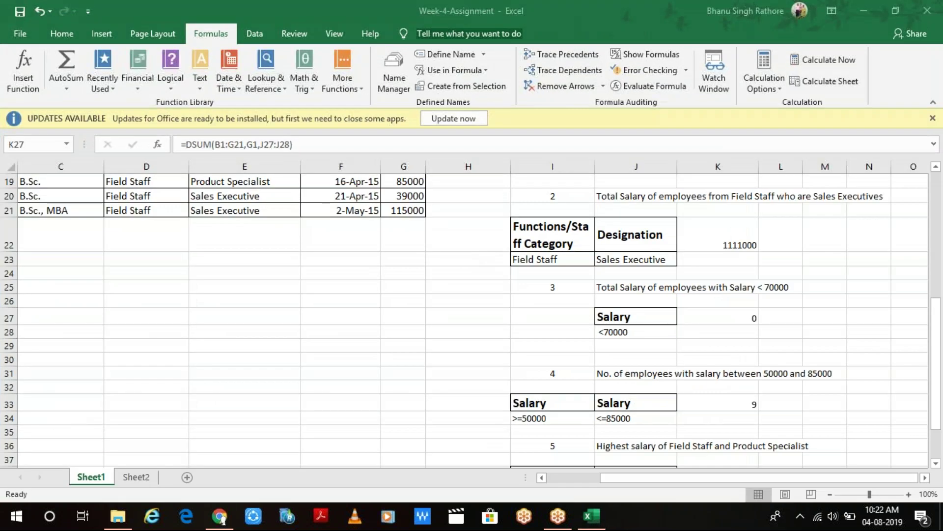
Step: Check the exact text of the Salary header in G1 of the employee table without altering it
scroll(603, 419, up, 5)
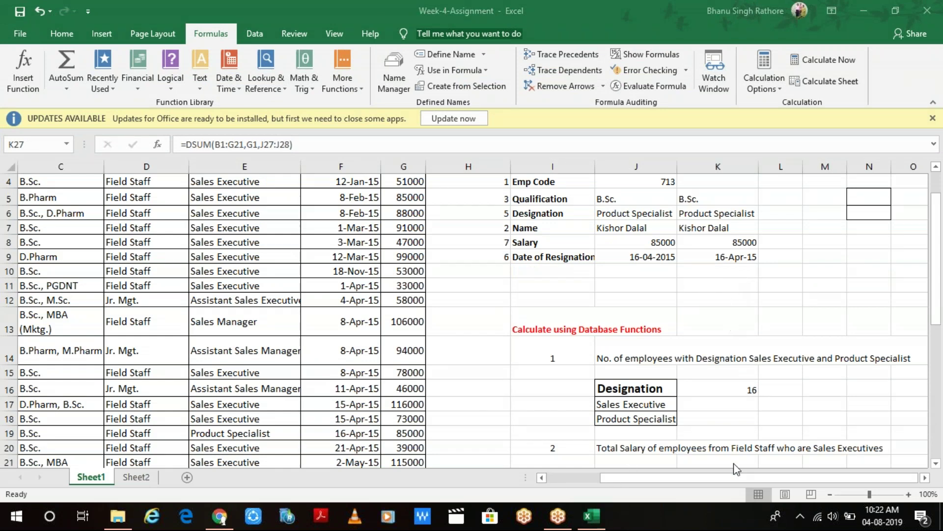
scroll(523, 356, up, 1)
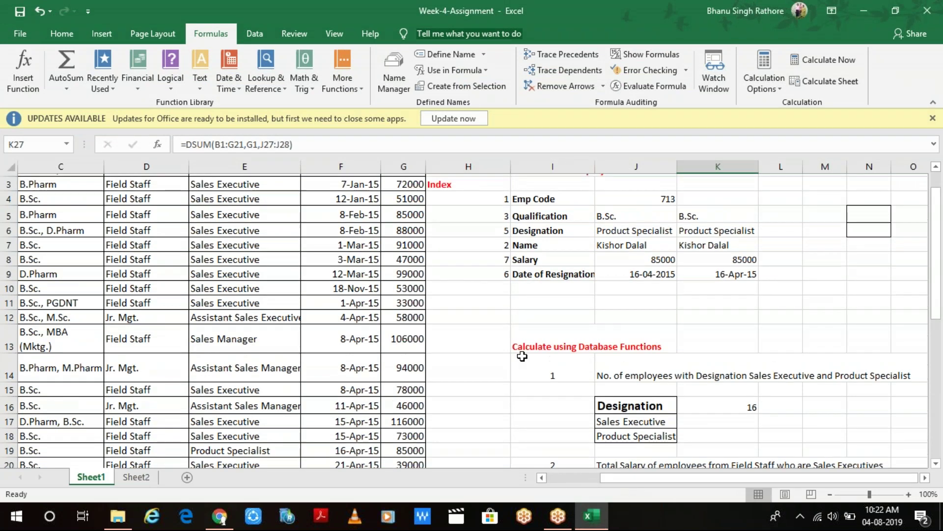
scroll(522, 355, up, 1)
click(542, 477)
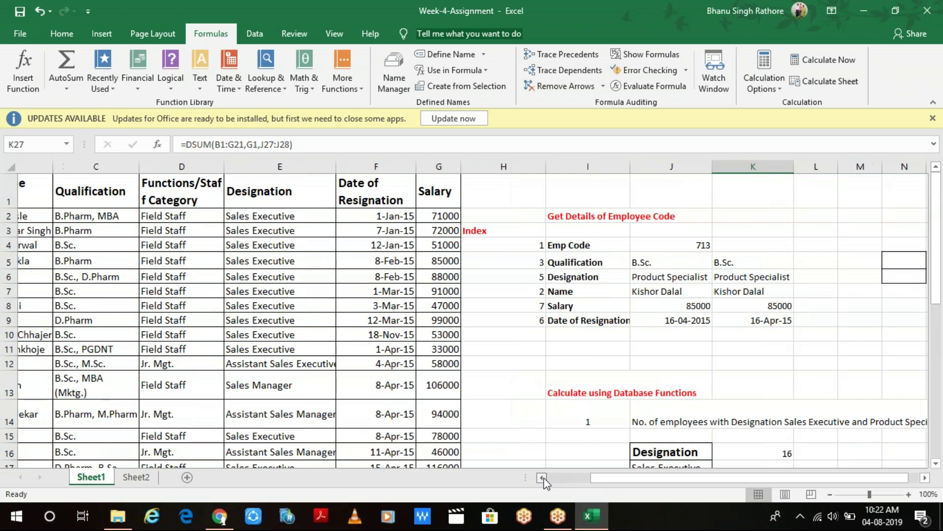
click(542, 477)
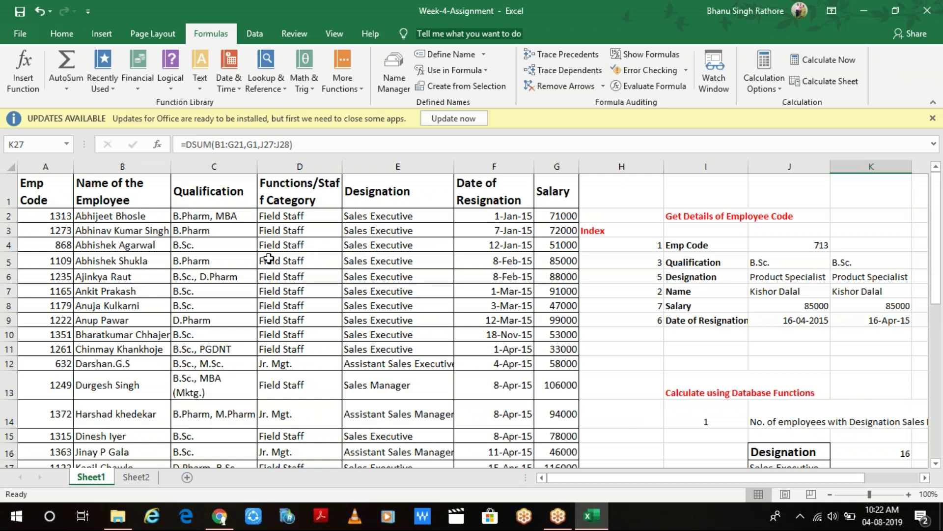
scroll(726, 274, down, 1)
scroll(726, 274, up, 1)
click(559, 215)
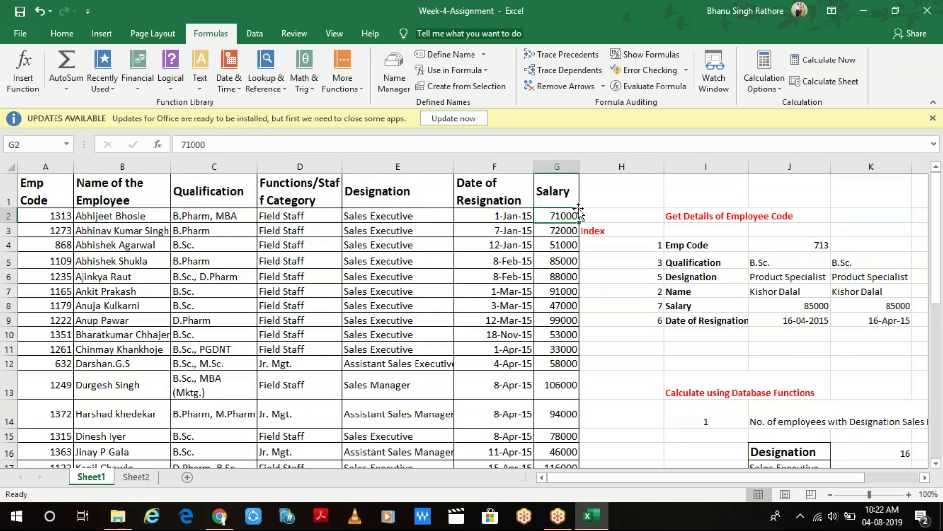
click(561, 191)
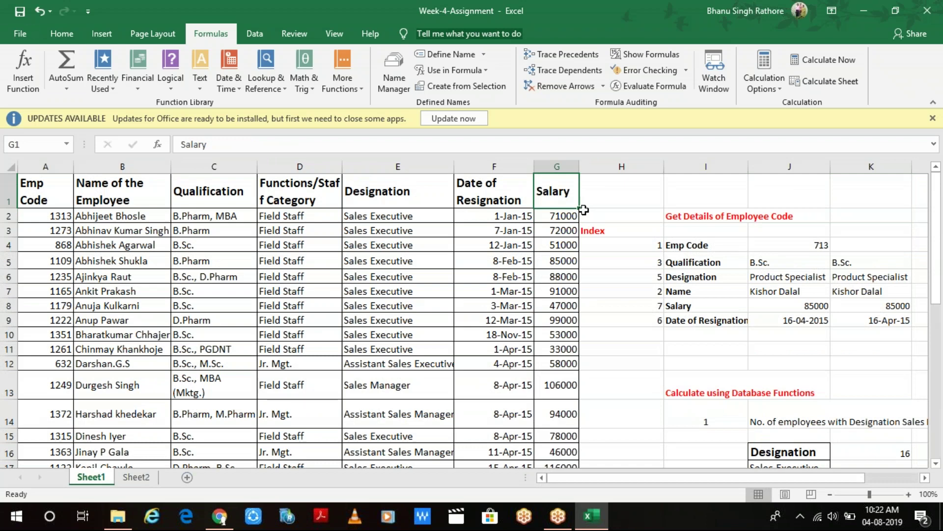
key(F2)
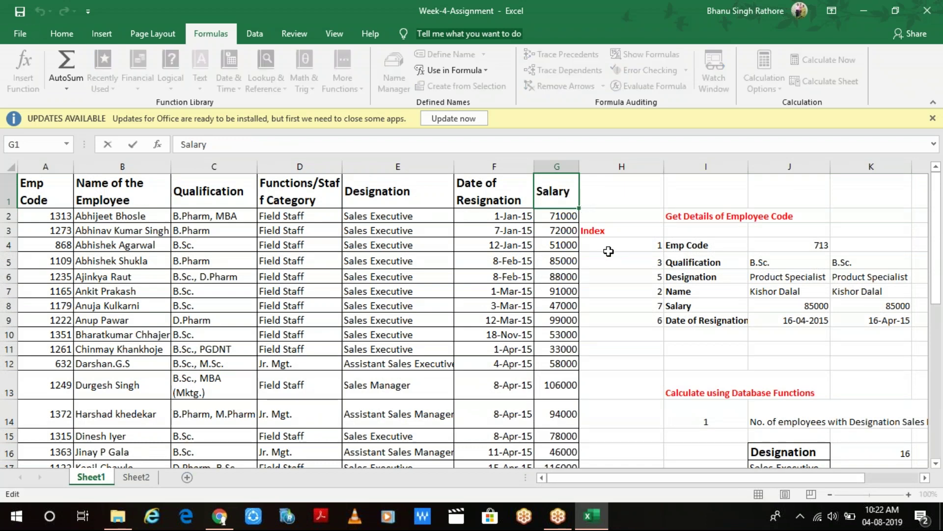
Step: Recheck the DSUM formula in K27 against the employee table and the salary criteria for question 3
scroll(609, 251, down, 2)
scroll(609, 251, down, 3)
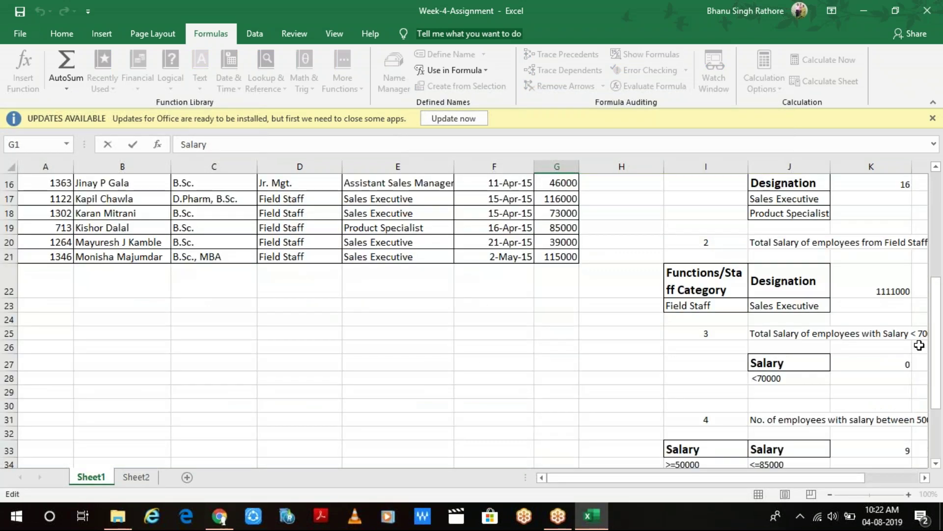
click(877, 366)
click(877, 369)
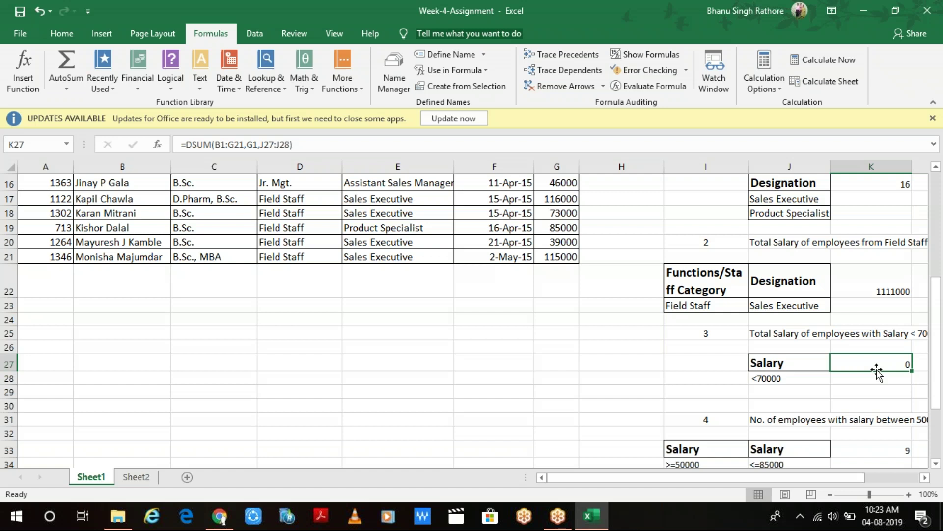
click(557, 516)
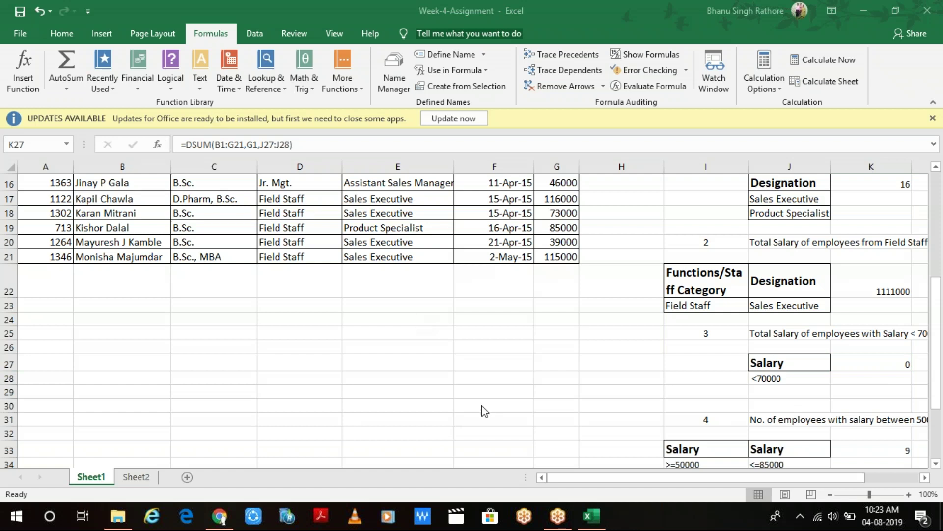
scroll(338, 339, up, 5)
scroll(906, 338, down, 7)
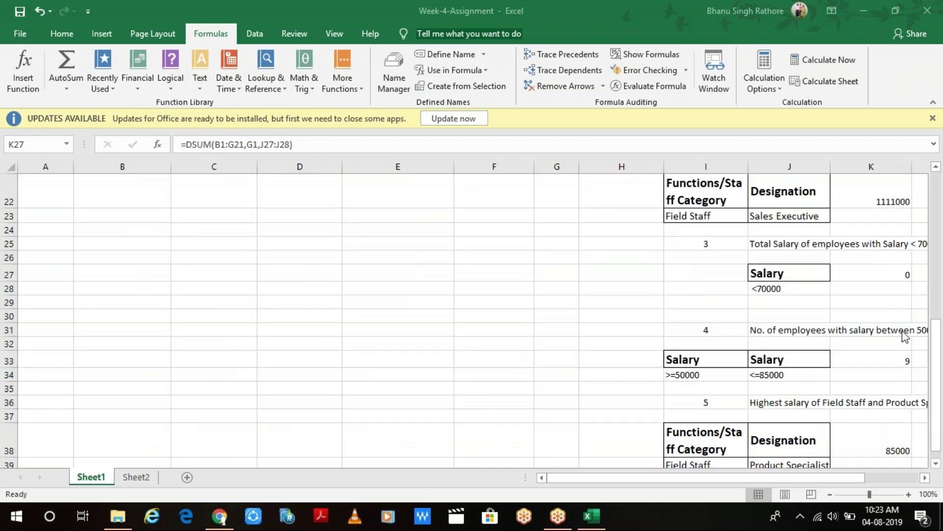
click(870, 273)
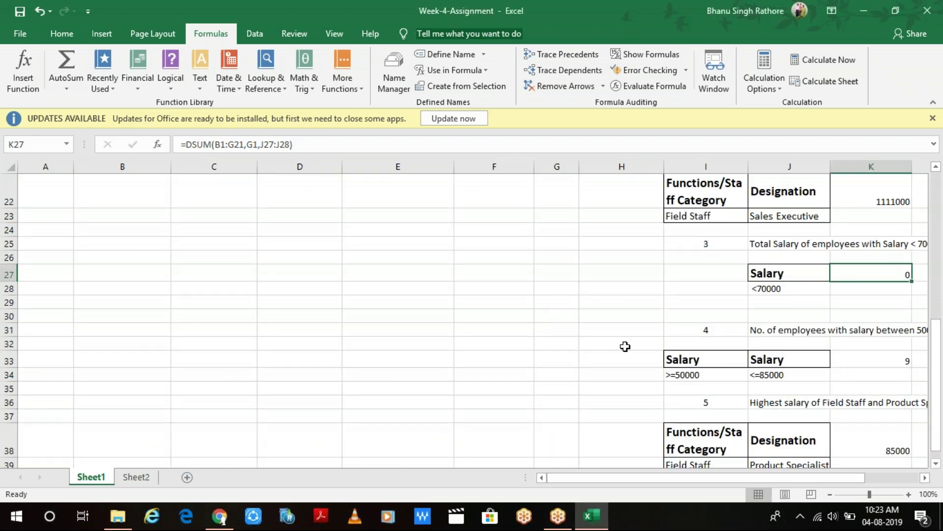
scroll(582, 349, up, 1)
scroll(582, 349, up, 3)
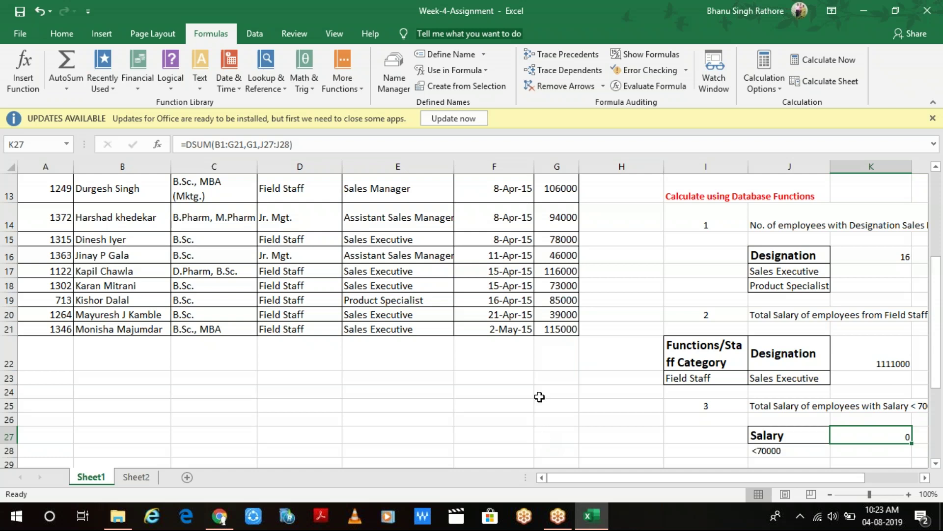
scroll(752, 393, down, 2)
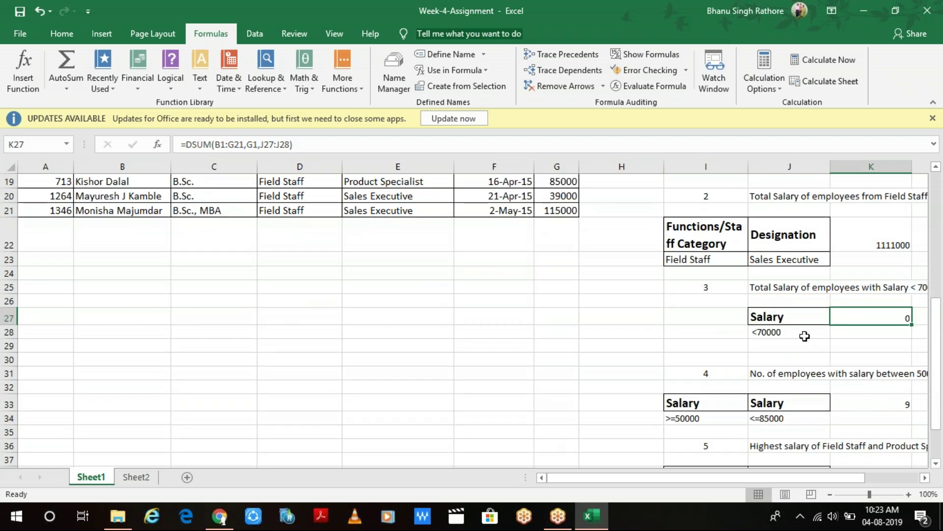
Step: Delete the leading space before <70000 in criteria cell J28 so the condition reads exactly <70000
click(801, 333)
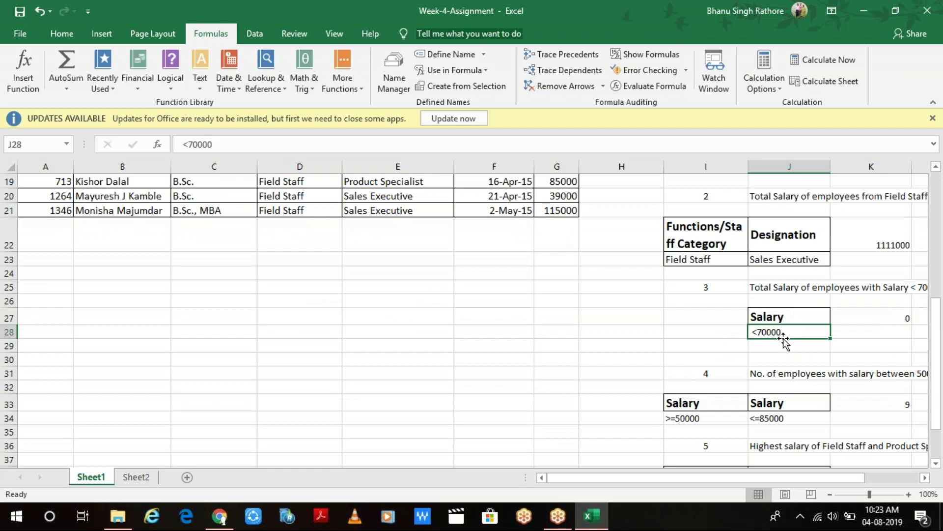
key(F2)
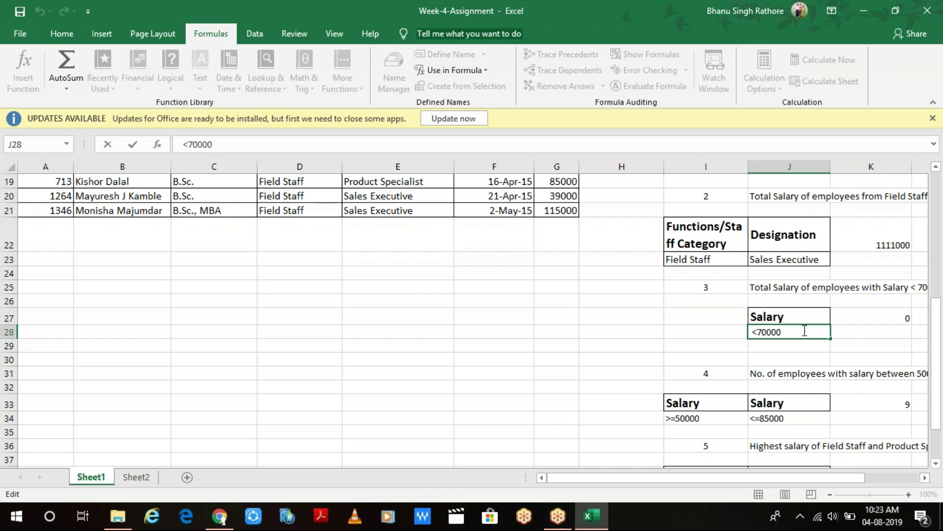
key(Left)
key(BackSpace)
key(Return)
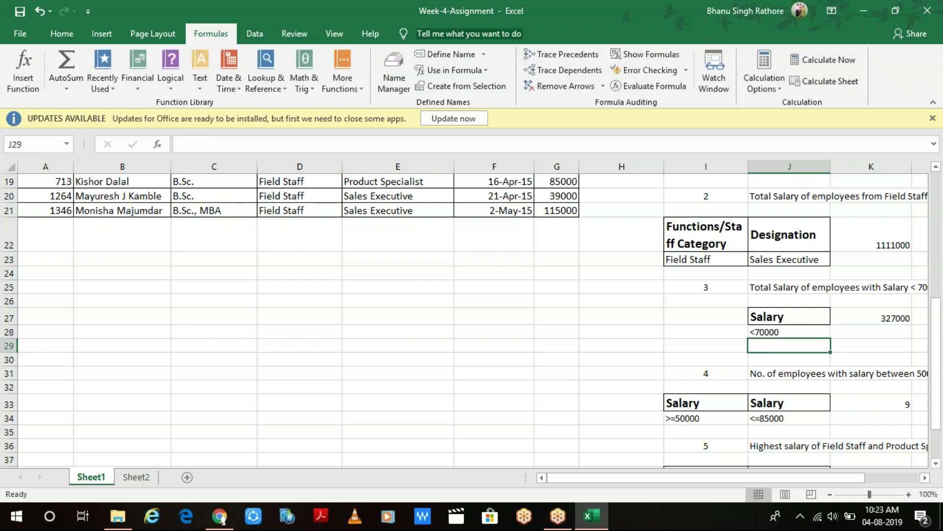
click(513, 215)
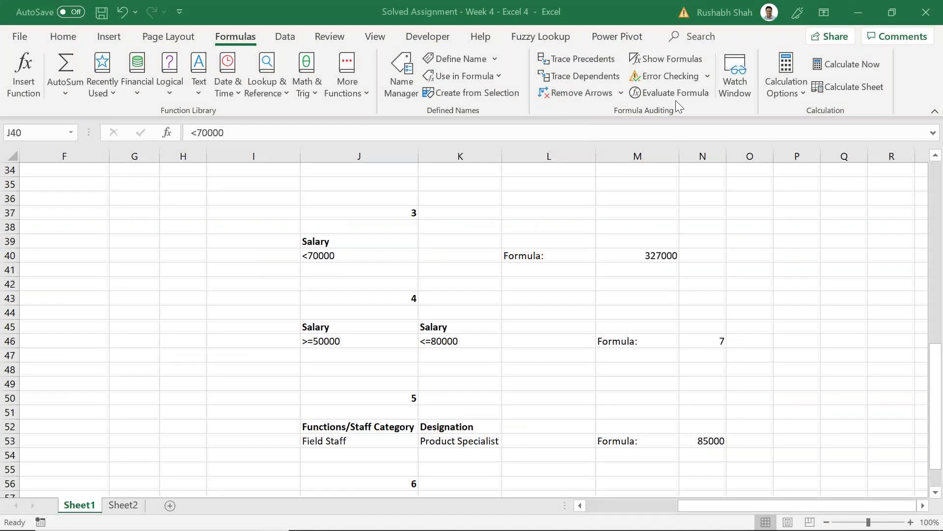
Step: Save the Solved Assignment - Week 4 - Excel 4 workbook
click(123, 15)
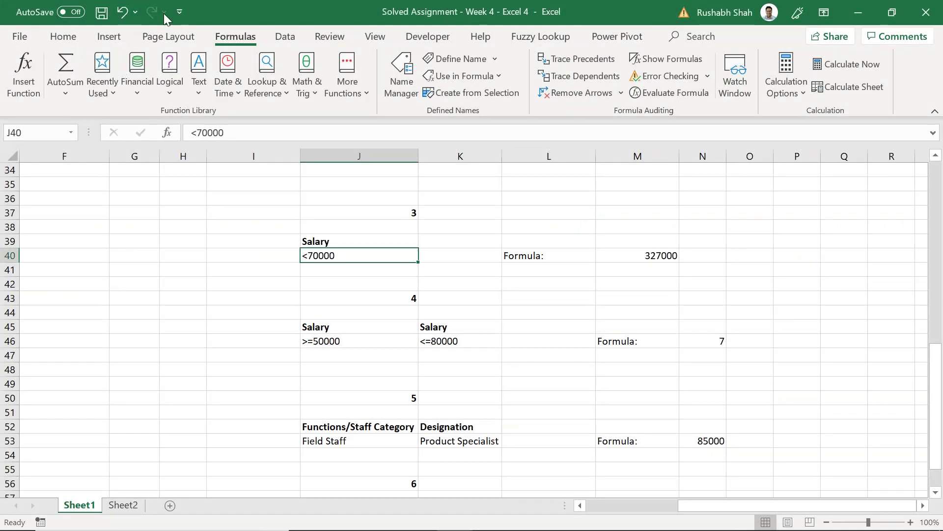
key(ctrl+s)
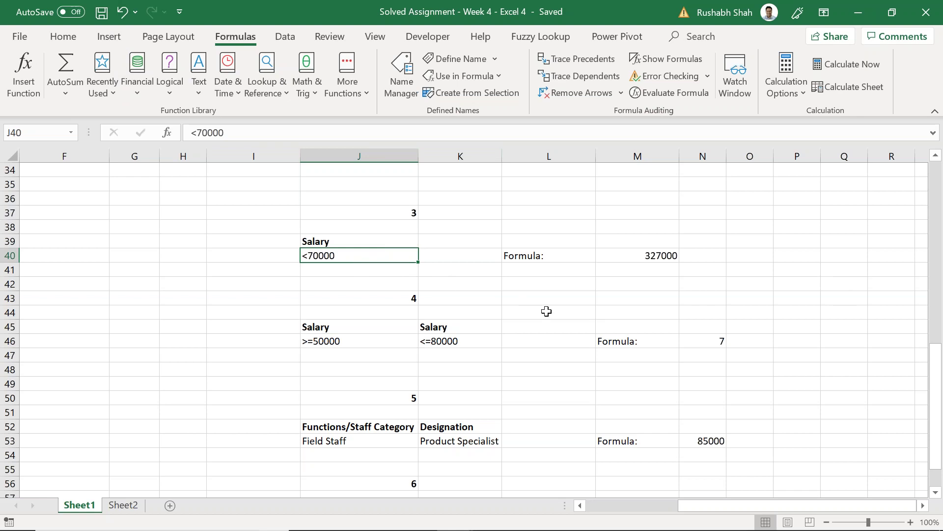
scroll(538, 351, up, 3)
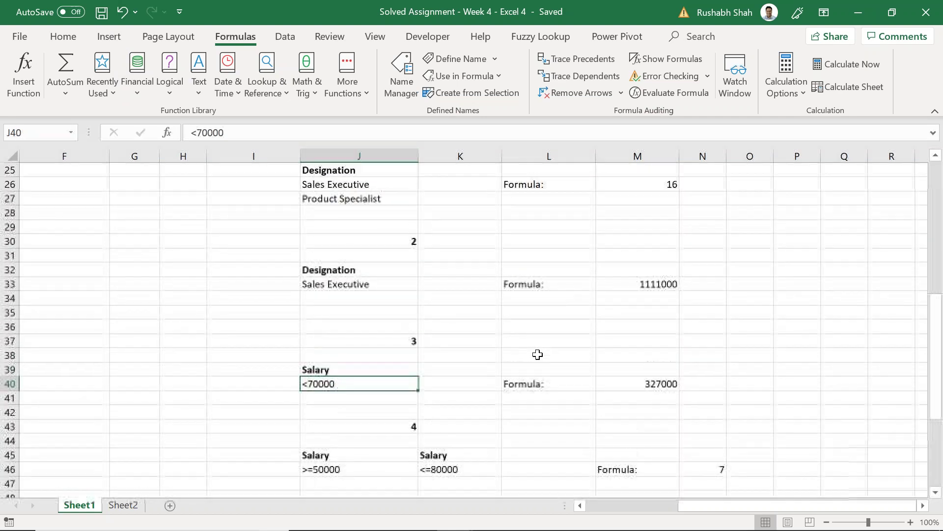
click(813, 47)
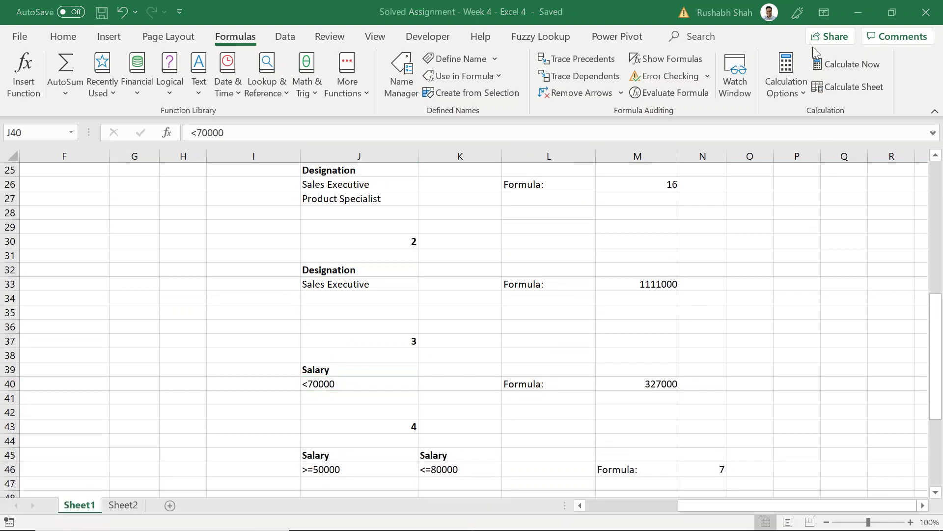
Step: Examine the DCOUNT formula in M26 for question 1 and the designation criteria range it references, leaving it unchanged
scroll(474, 392, up, 2)
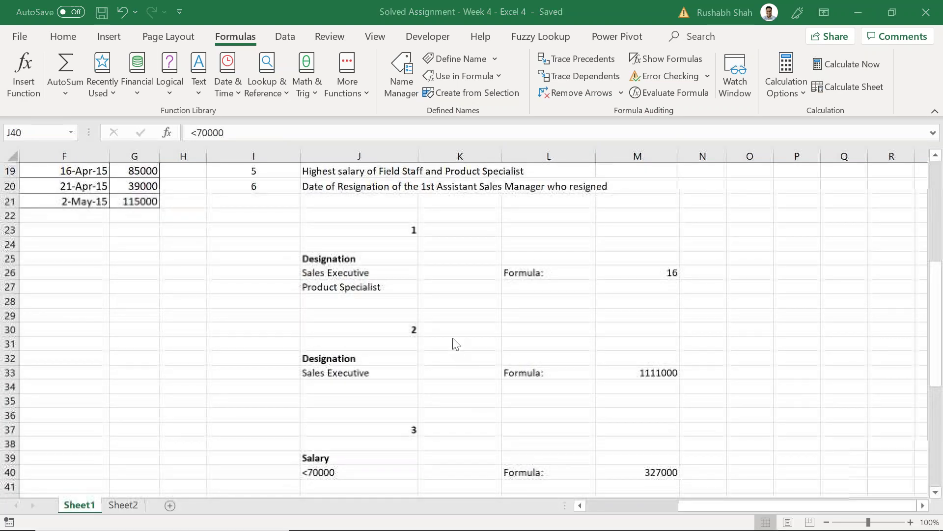
click(449, 259)
click(375, 272)
key(Right)
key(Right)
key(Right)
key(Right)
key(Right)
key(Right)
key(Right)
key(Right)
key(Right)
key(Right)
key(Right)
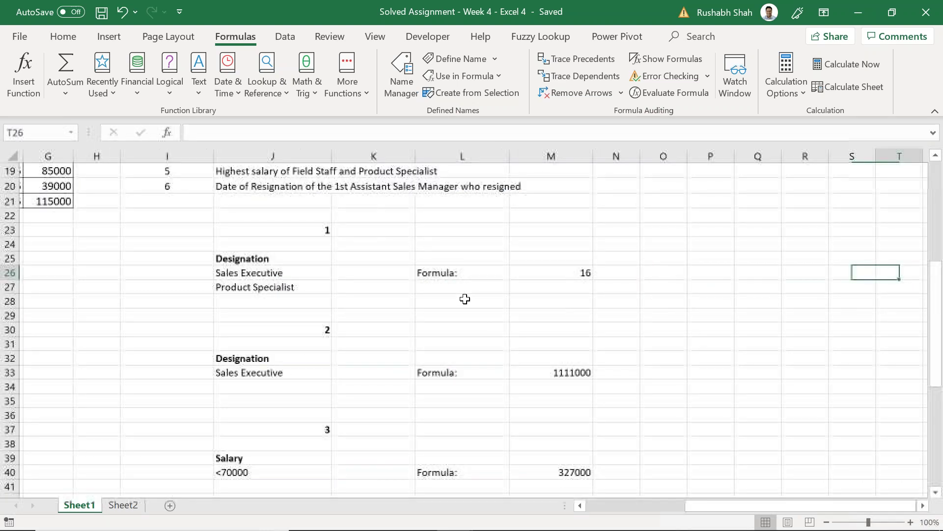
key(Left)
key(Left)
key(Left)
key(Left)
key(Left)
key(Left)
key(Left)
key(Left)
key(F2)
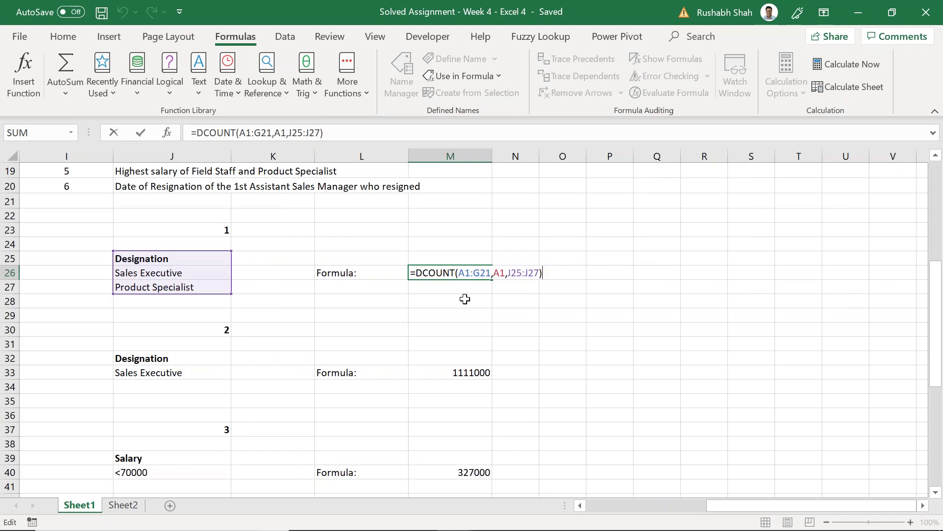
key(ctrl+Return)
key(Right)
key(Right)
key(Right)
key(Left)
key(Right)
key(Left)
key(Left)
key(Left)
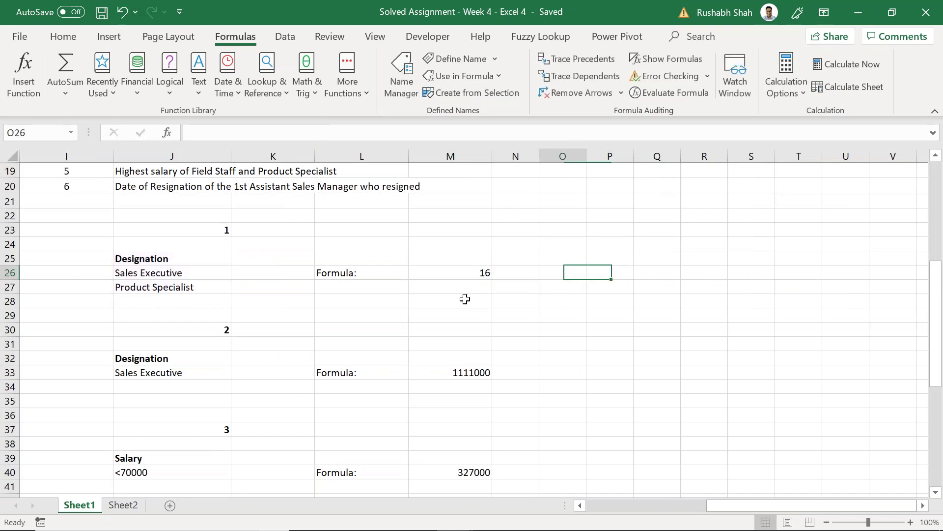
key(F2)
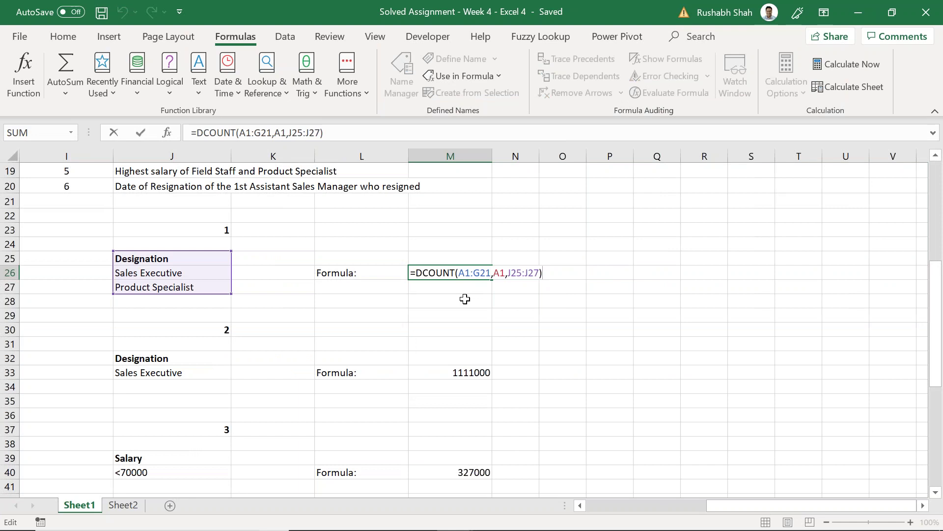
key(Escape)
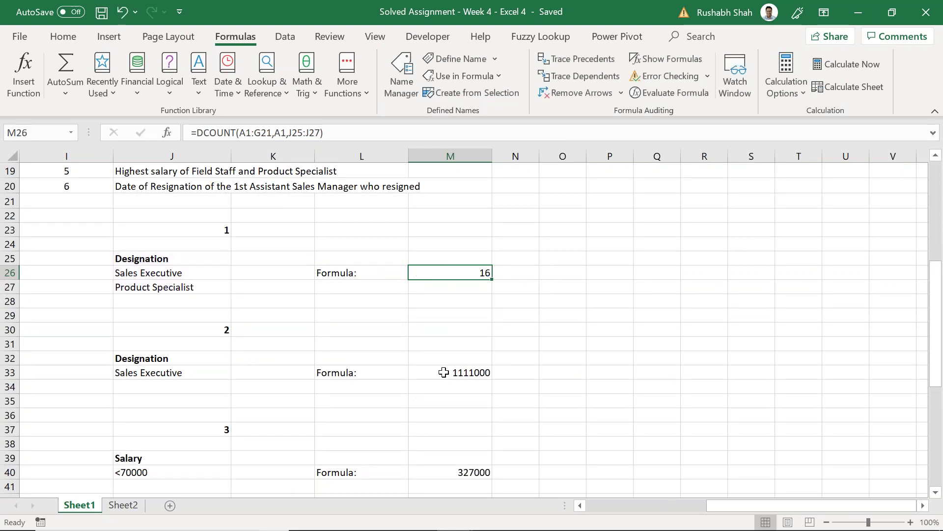
Step: Examine the DSUM formula in M33 for question 2 and the ranges it references, without altering it
click(445, 373)
key(F2)
key(Escape)
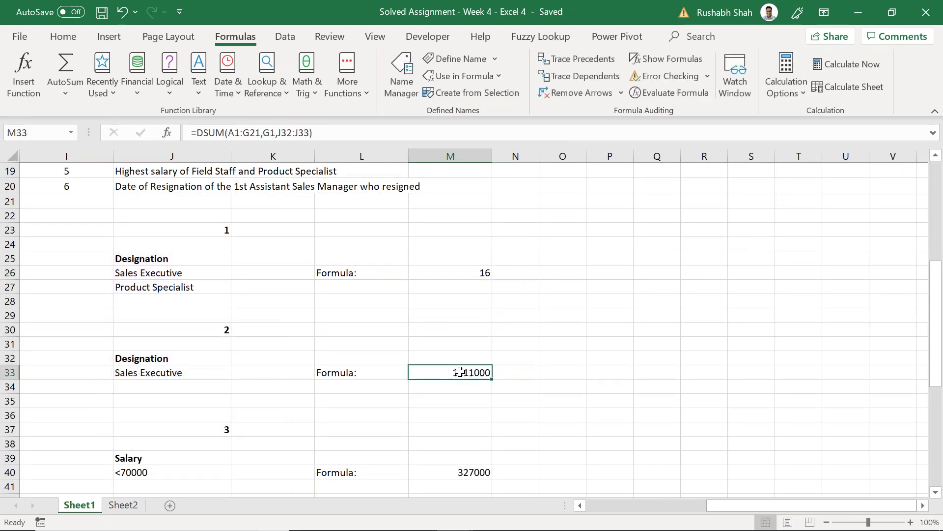
key(F2)
key(Escape)
Step: Define the workbook-scoped name Salary_Header for the Salary header cell G1 on Sheet1
scroll(254, 334, up, 6)
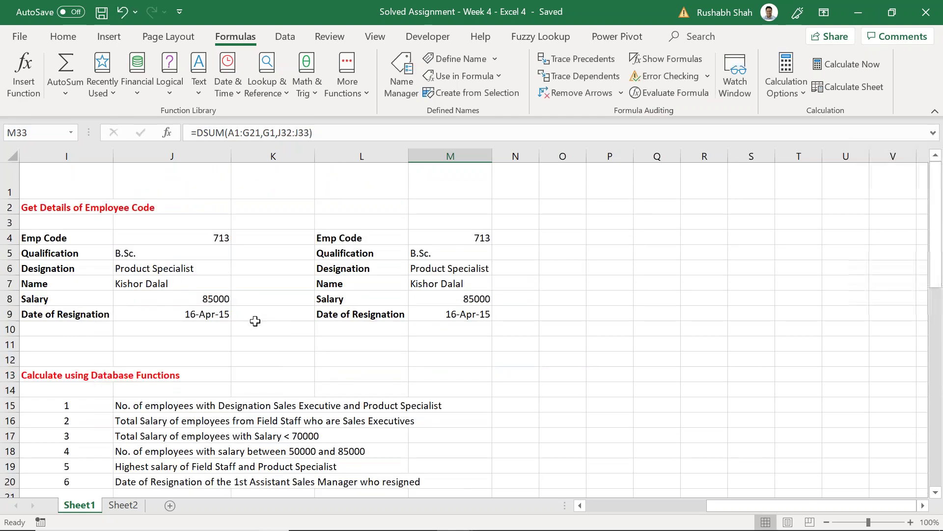
drag(657, 506, 623, 504)
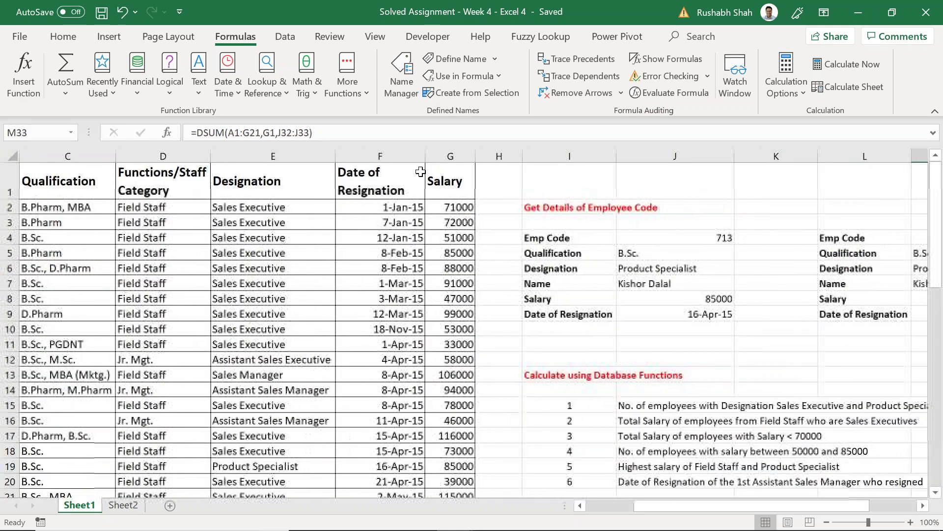
click(445, 181)
click(401, 93)
click(197, 175)
text(Sa)
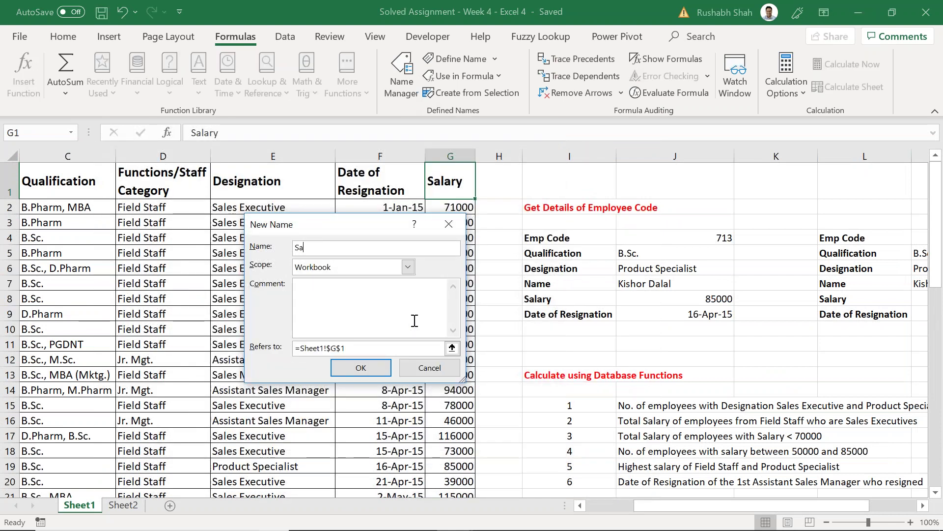
text(lary_Header)
click(361, 368)
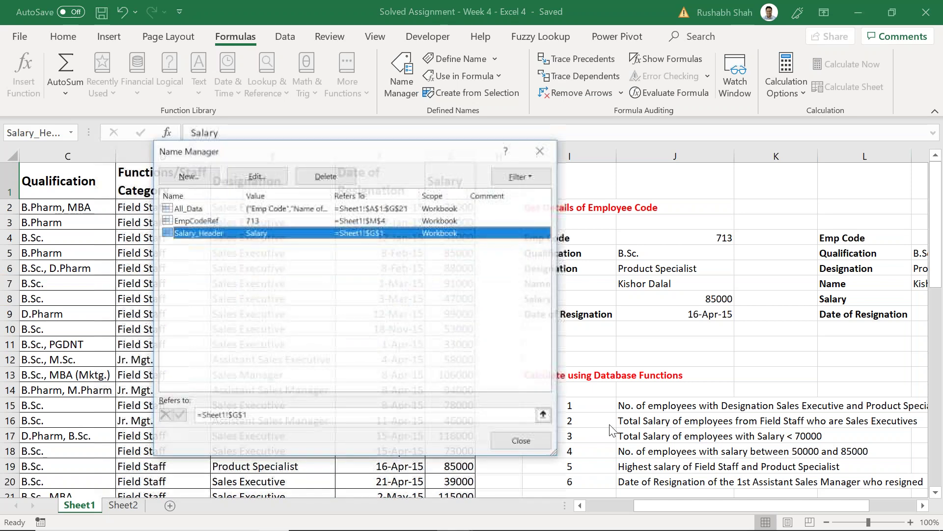
click(536, 443)
scroll(843, 500, right, 2)
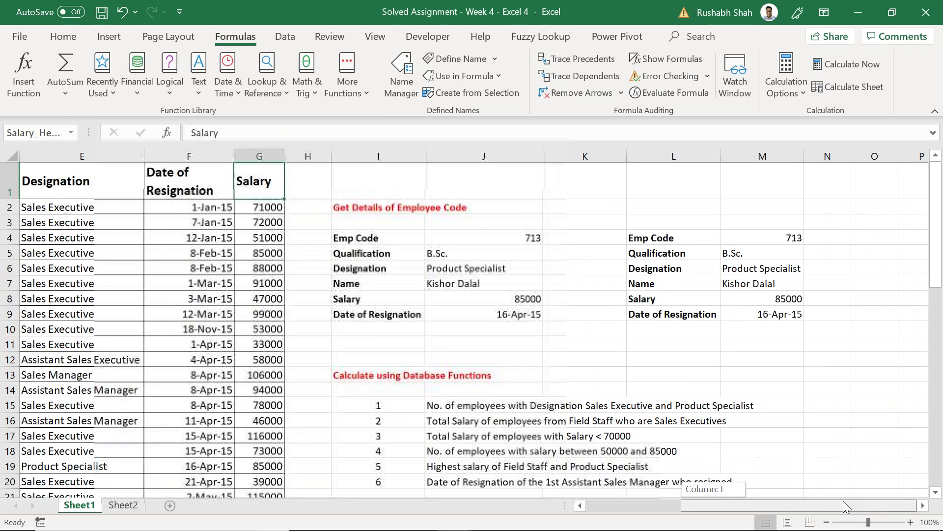
scroll(569, 403, down, 4)
drag(495, 349, 496, 379)
key(ctrl+F3)
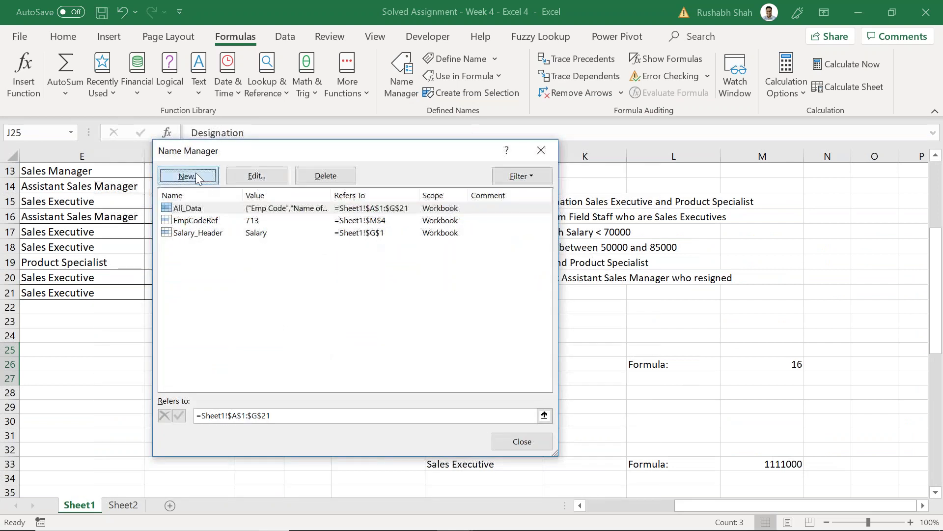
click(185, 177)
text(Cre)
text(iters)
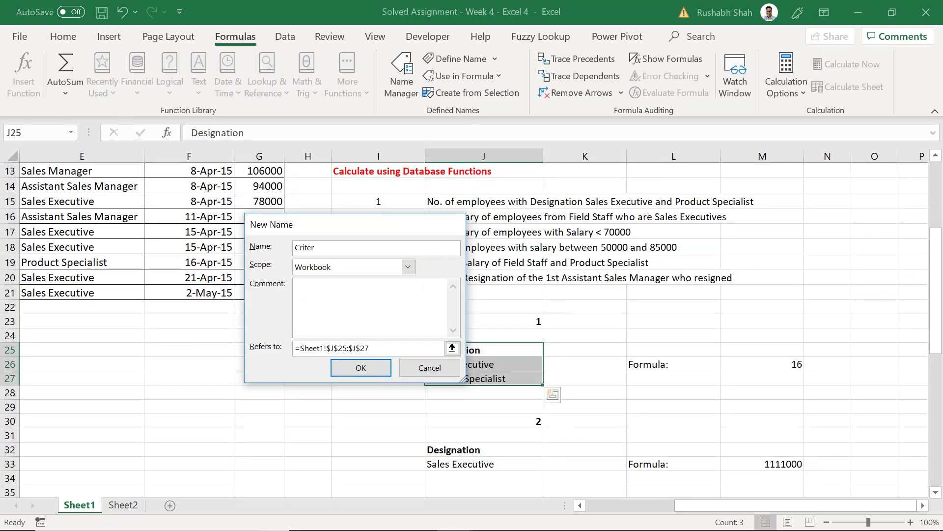
key(Return)
key(Escape)
Step: Define the workbook-scoped name Criteria2 for question 2's designation criteria range J32:J33
scroll(485, 373, down, 2)
drag(472, 358, 479, 373)
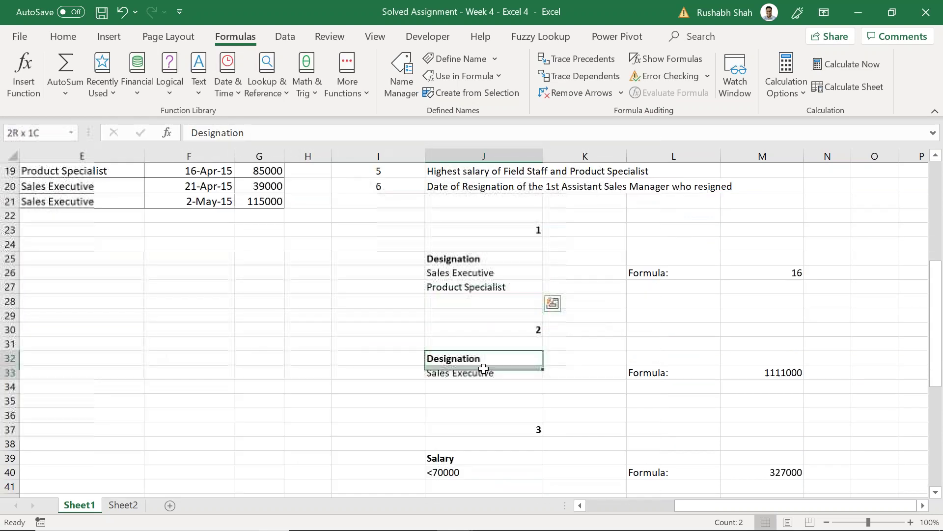
click(401, 74)
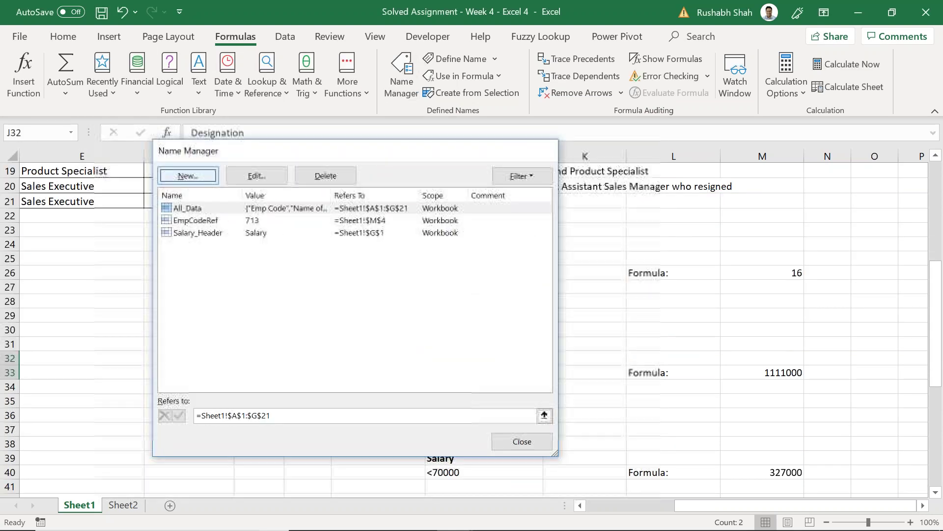
click(188, 175)
text(Criet)
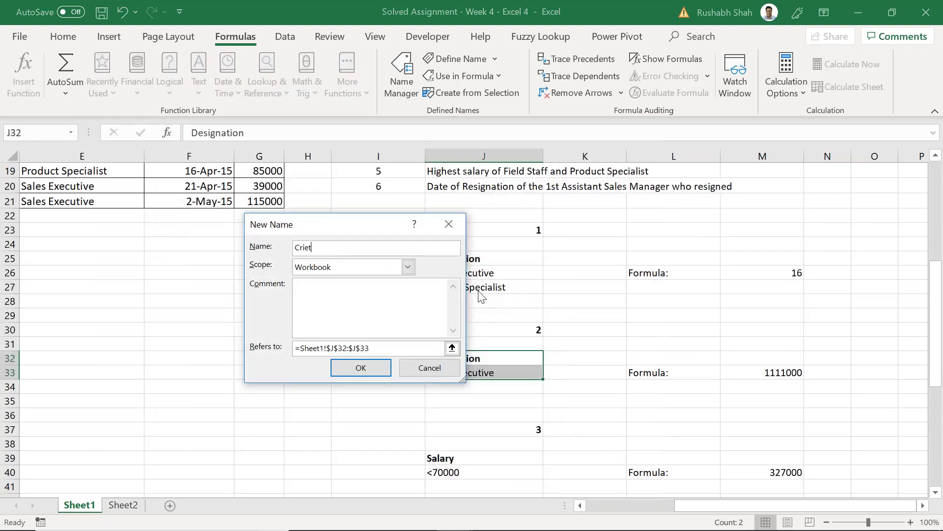
key(BackSpace)
text(teria2)
key(Return)
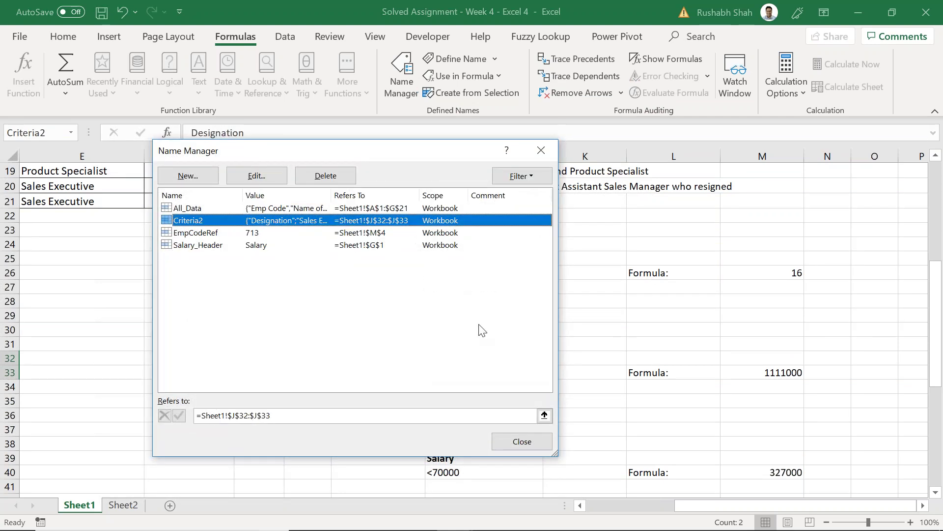
click(538, 441)
Step: Enter the named-range formula =DSUM(All_Data,Salary_Header,Criteria2) in M34, below question 2's existing formula
key(Right)
key(Right)
key(Right)
key(Right)
key(Right)
key(Right)
key(Down)
key(Left)
key(Left)
key(Left)
key(Down)
text(=dsum)
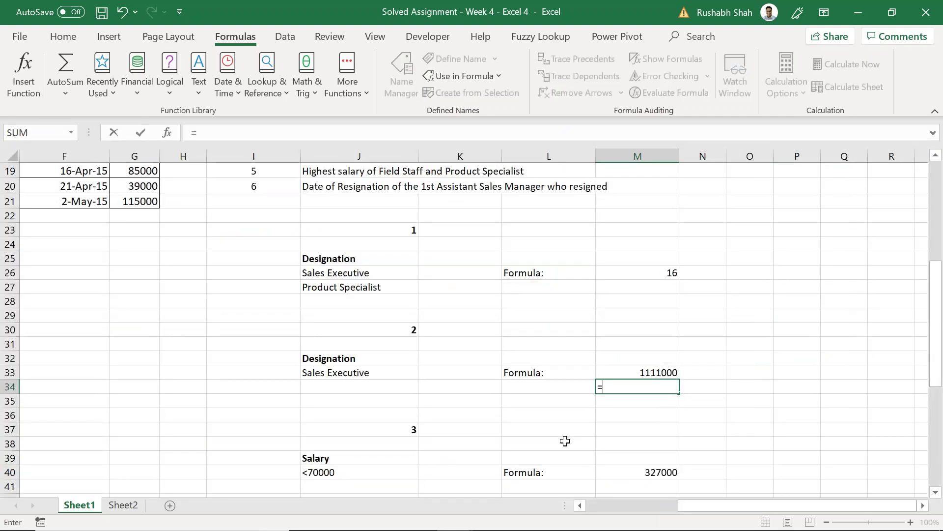
key(Tab)
text(All)
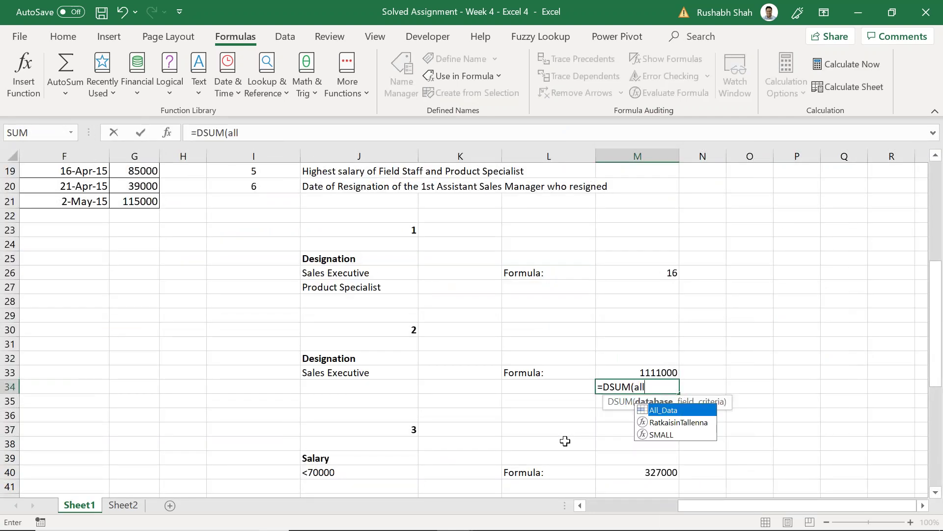
key(Tab)
text(,sala)
key(Tab)
text(,criter)
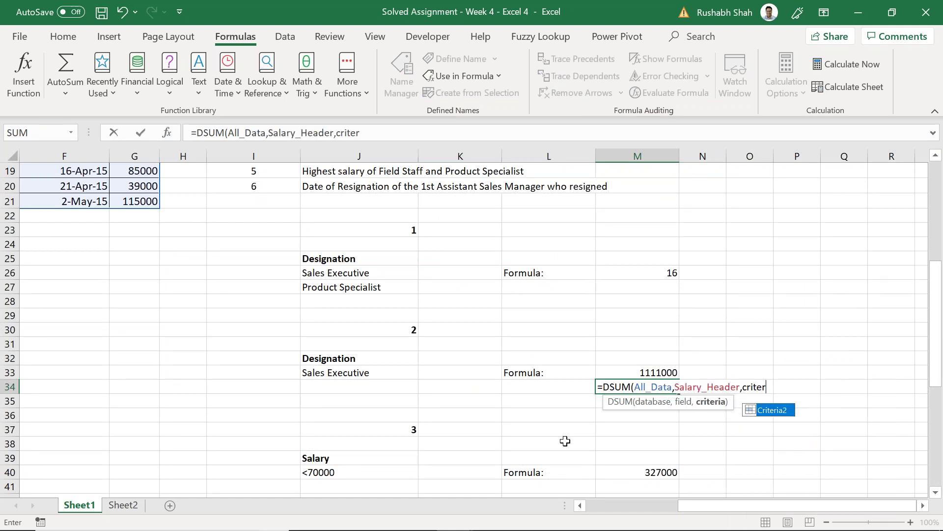
key(Tab)
text())
key(ctrl+Return)
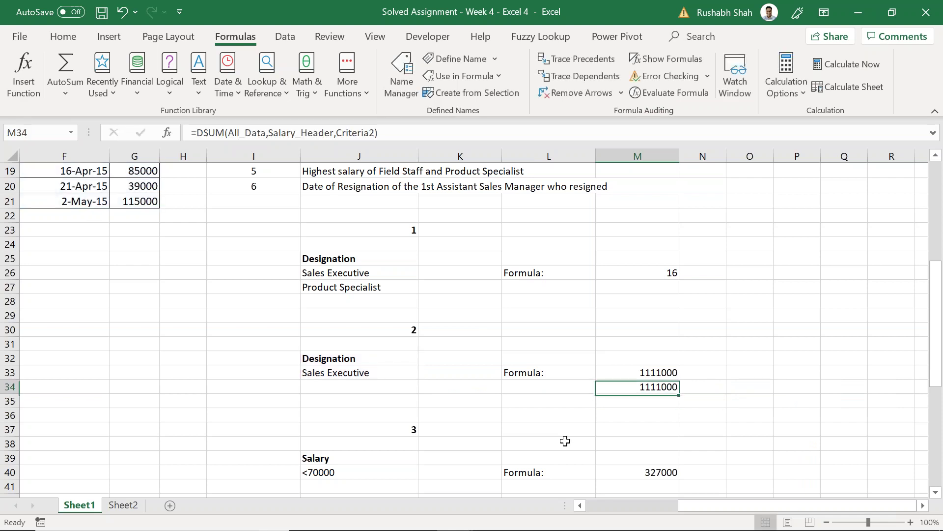
Step: Review the ranges referenced by the DSUM formula in M34 and save the workbook
key(F2)
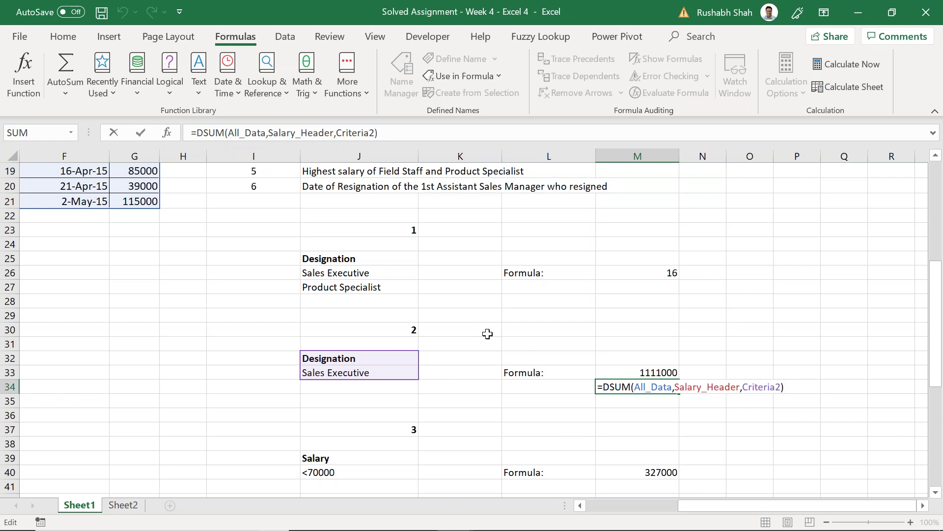
key(Return)
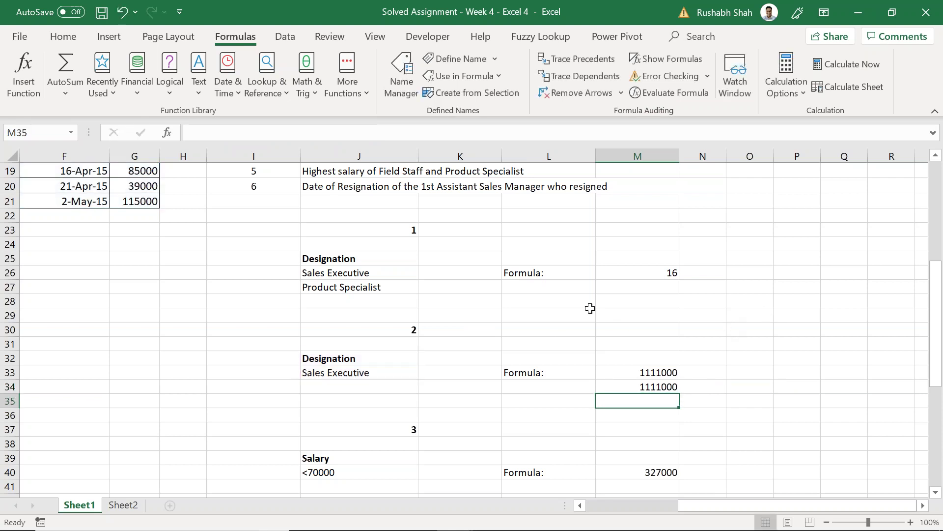
key(ctrl+s)
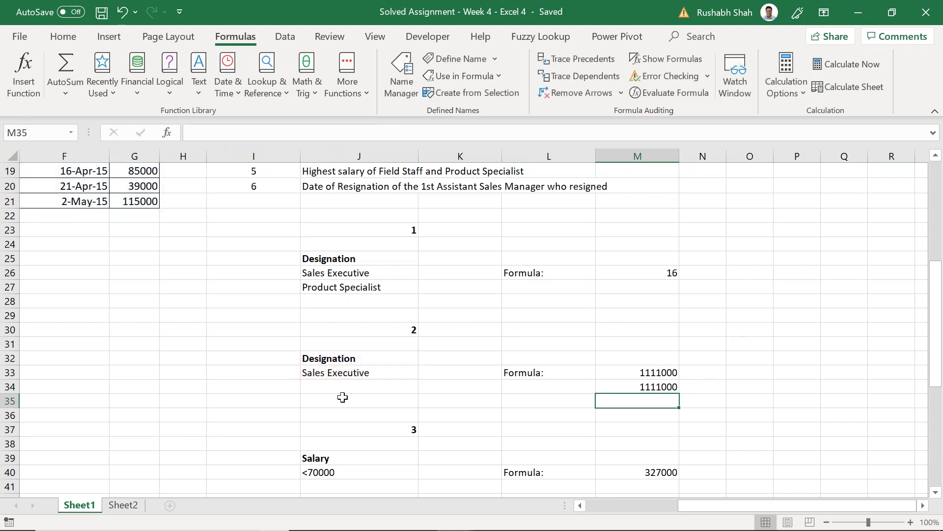
Step: Examine the age slab table on Sheet2 and the VLOOKUP formula in C4 that uses it, without changing either
click(123, 505)
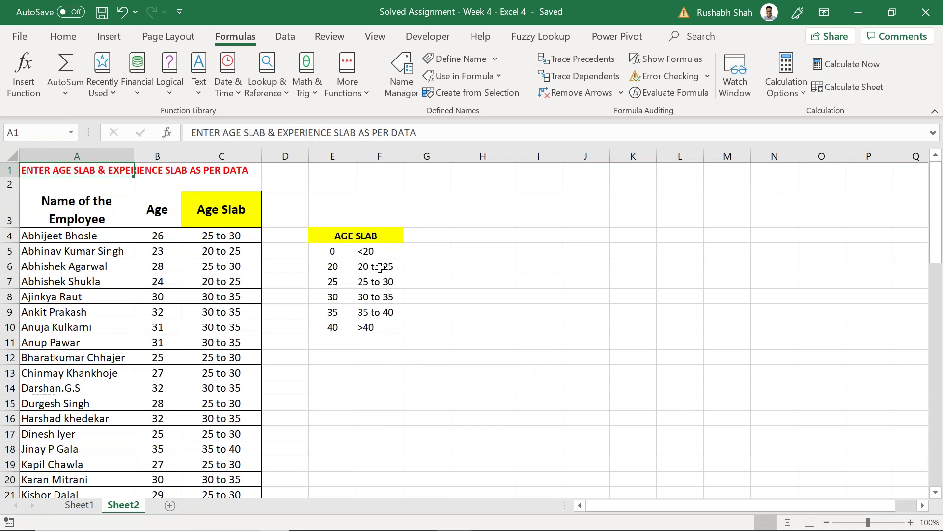
click(350, 252)
click(371, 252)
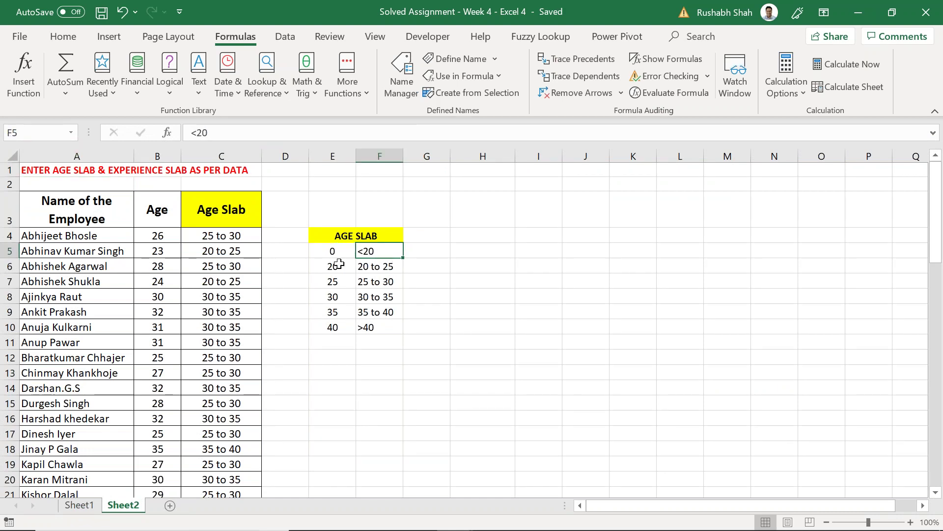
double_click(217, 236)
click(280, 236)
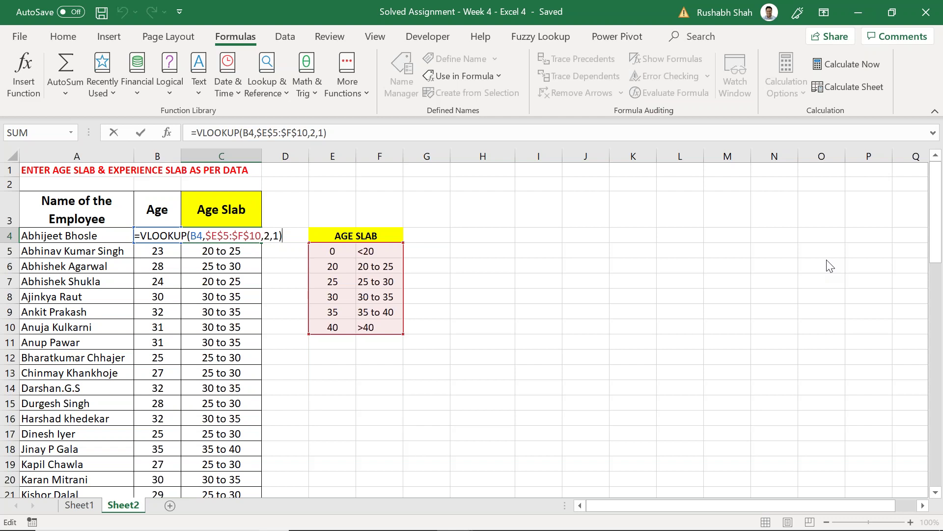
click(505, 268)
Step: Close the Week 4 workbook with its changes saved and enable editing in the Week 5 - Excel 5 workbook
click(927, 13)
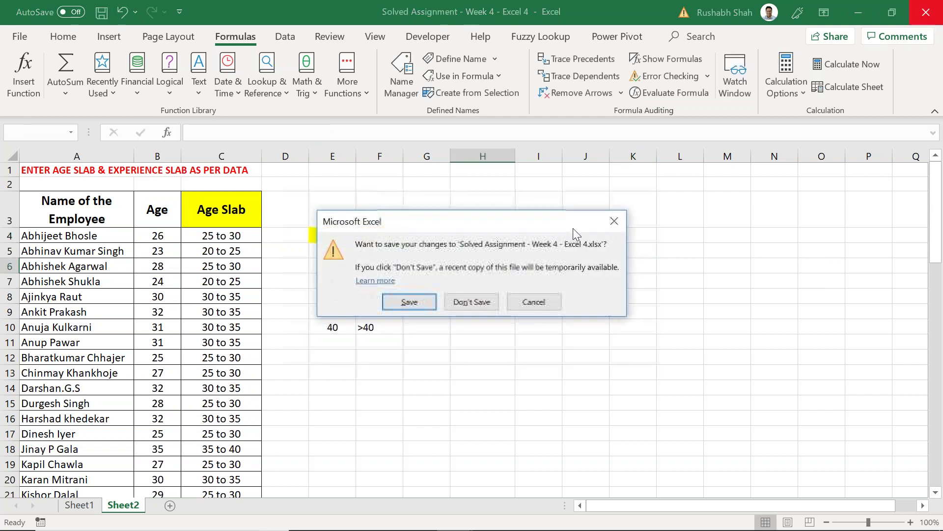
click(411, 302)
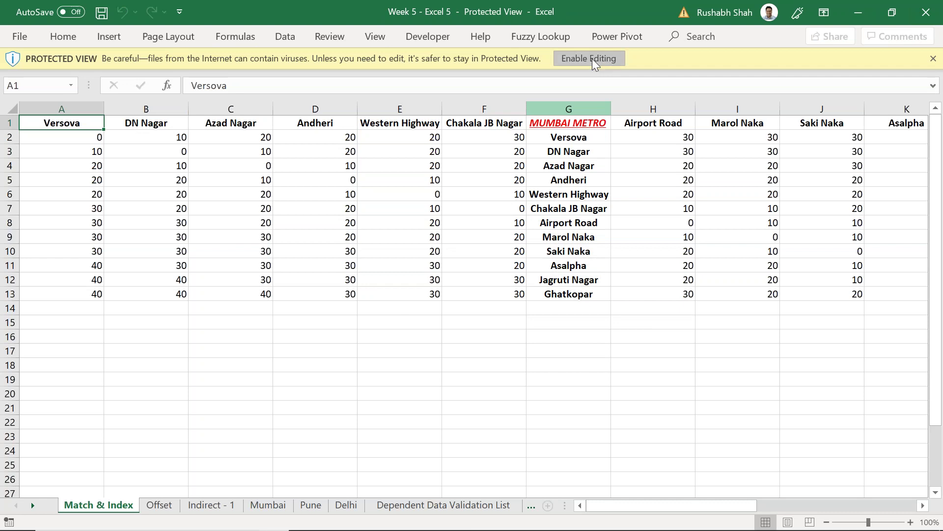
click(592, 58)
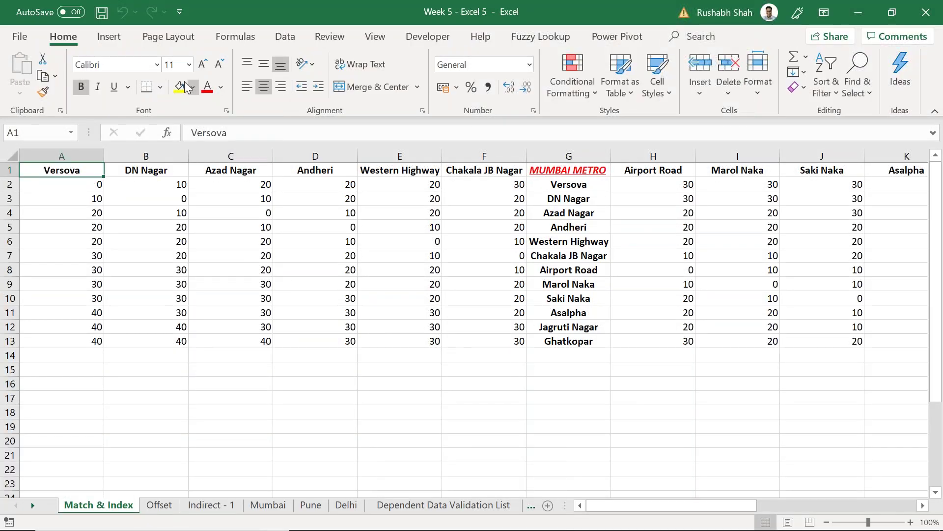
Step: Save the workbook and review the full width of the Mumbai Metro fare table on the Match & Index sheet
click(102, 12)
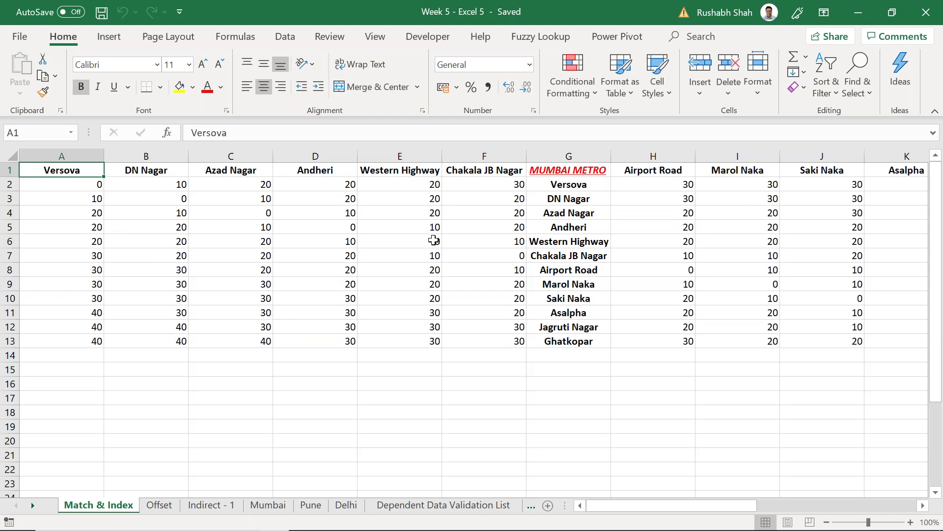
click(582, 215)
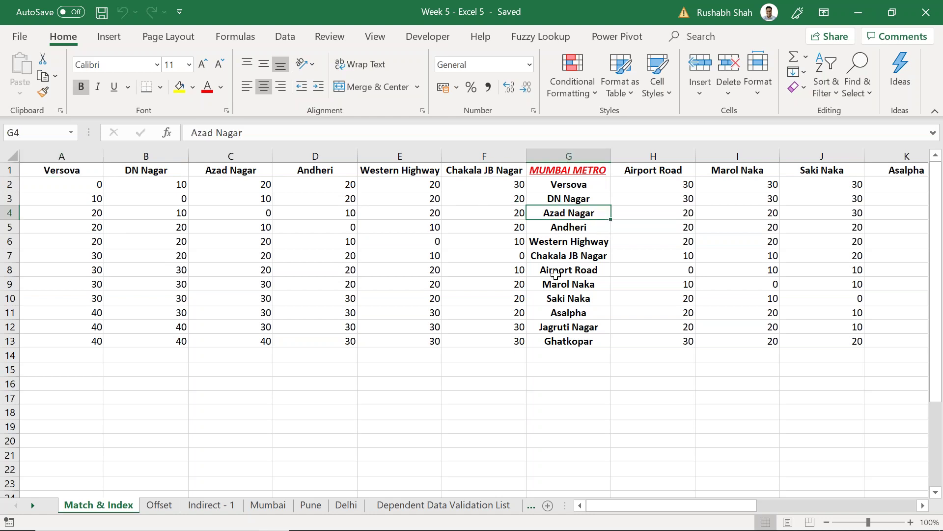
key(Right)
key(Right)
key(Right)
key(Right)
key(Right)
key(Right)
key(Right)
key(Right)
key(Right)
key(Right)
key(Right)
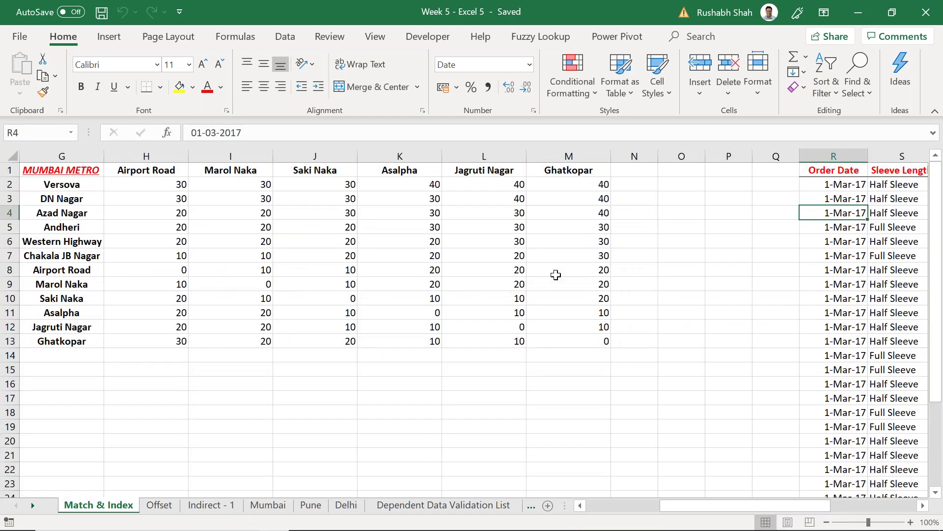
drag(89, 172, 560, 343)
click(78, 212)
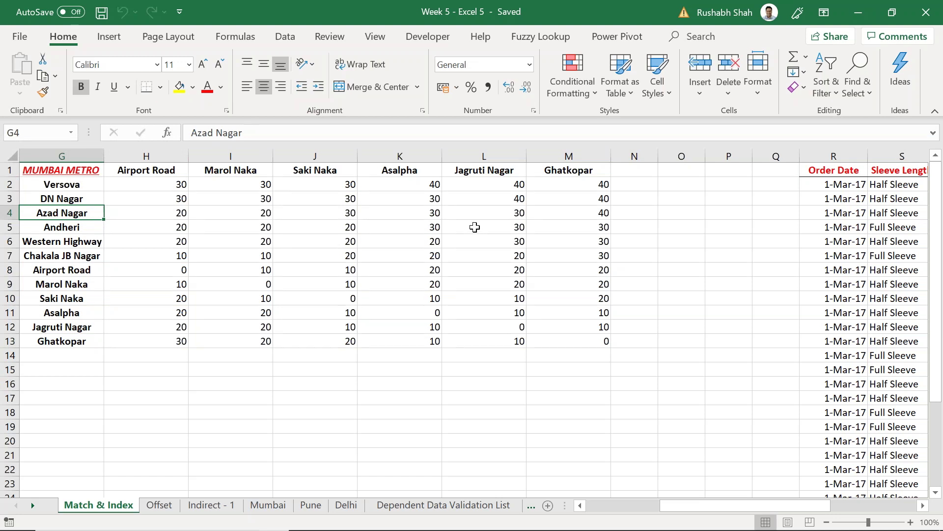
Step: Examine the fares in the Azad Nagar row, from its station name in column G back to DN Nagar
key(Left)
key(Left)
key(Left)
key(Left)
key(Left)
key(Left)
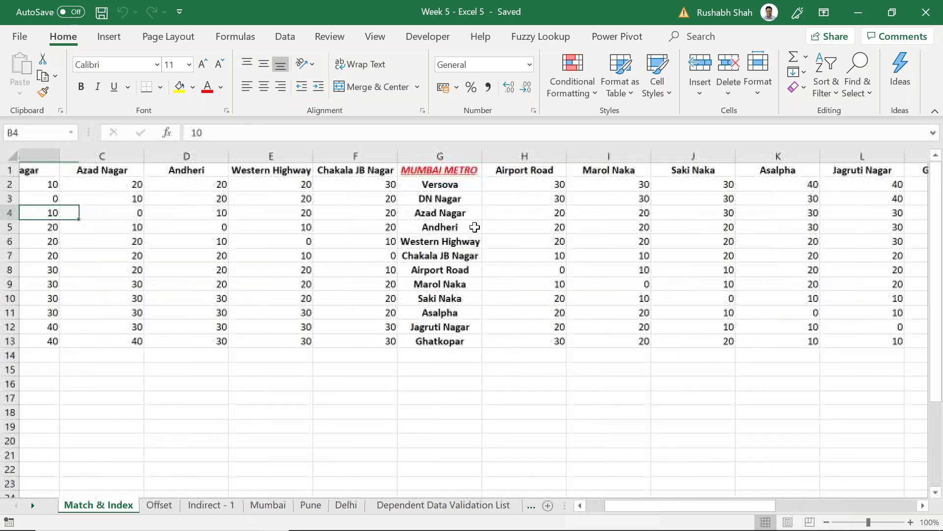
drag(550, 216, 181, 213)
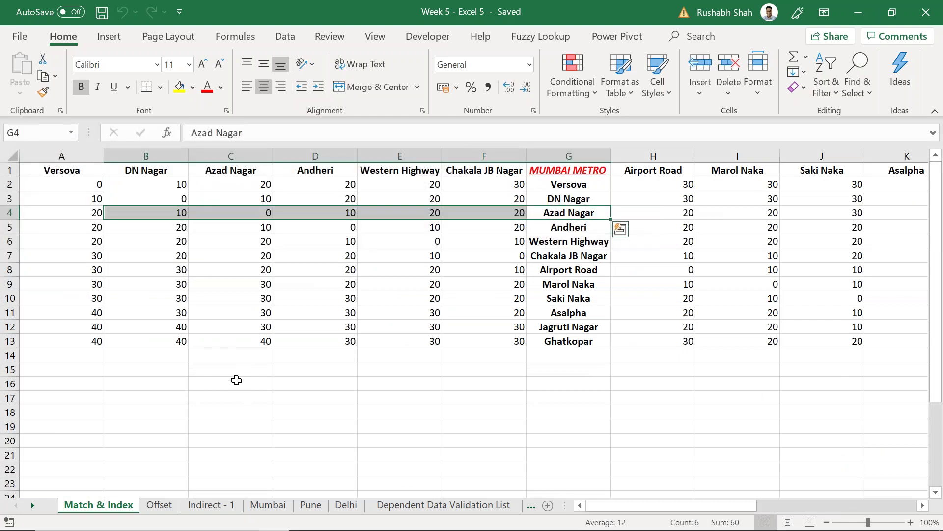
click(237, 380)
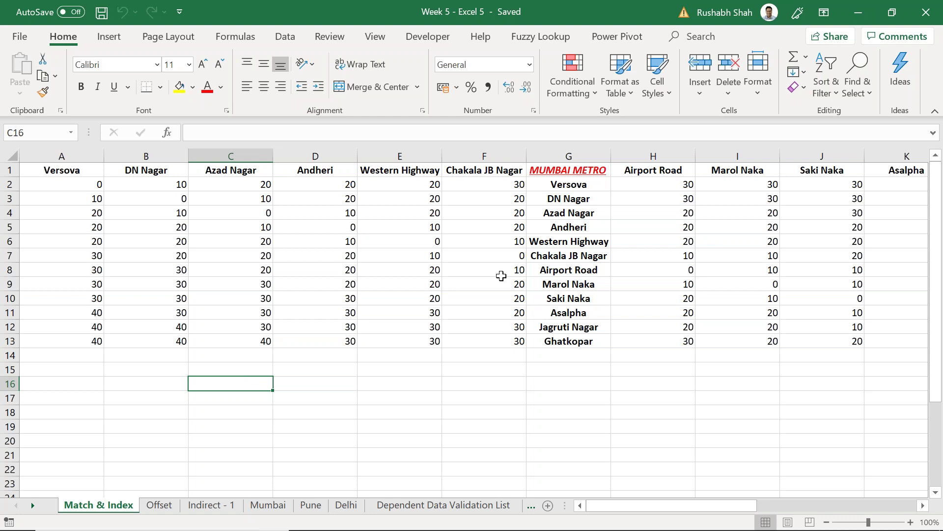
Step: Examine the station names listed down column G and across the header row of the fare table
drag(571, 172, 569, 341)
drag(93, 172, 737, 170)
click(441, 265)
click(218, 249)
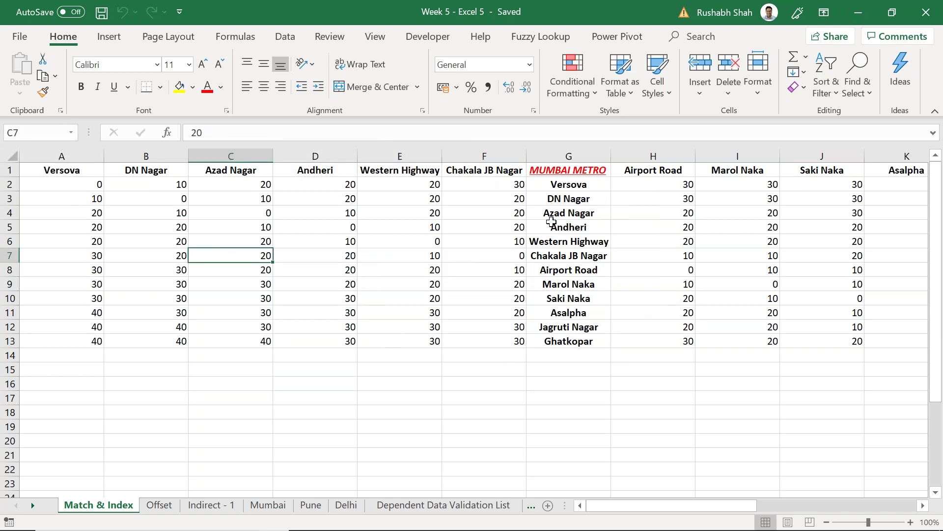
drag(564, 185, 565, 339)
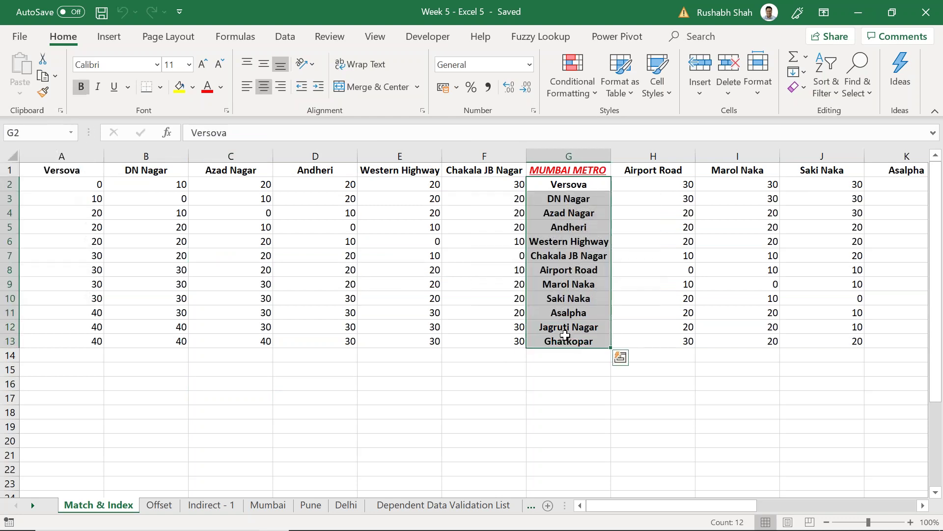
Step: Highlight Saki Naka in G10, Azad Nagar in C1 and their intersecting fare in C10 with yellow fill
click(561, 297)
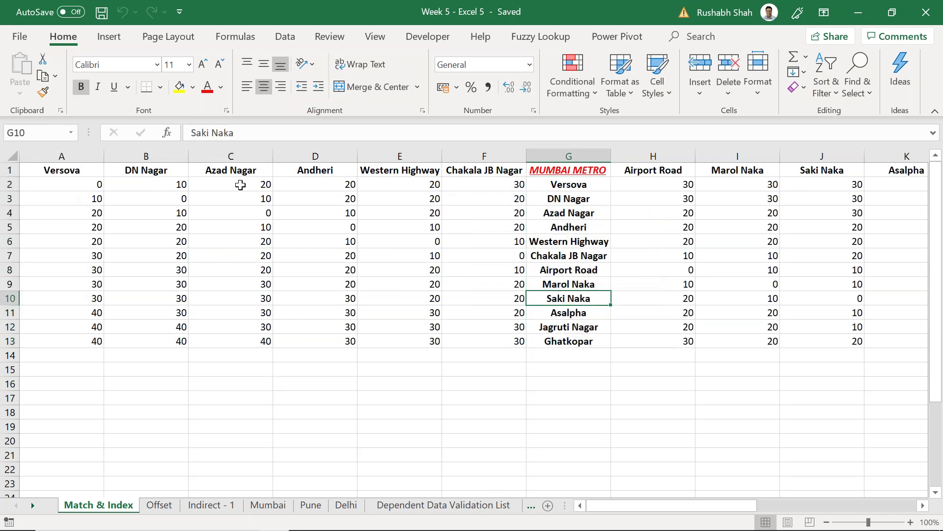
click(179, 87)
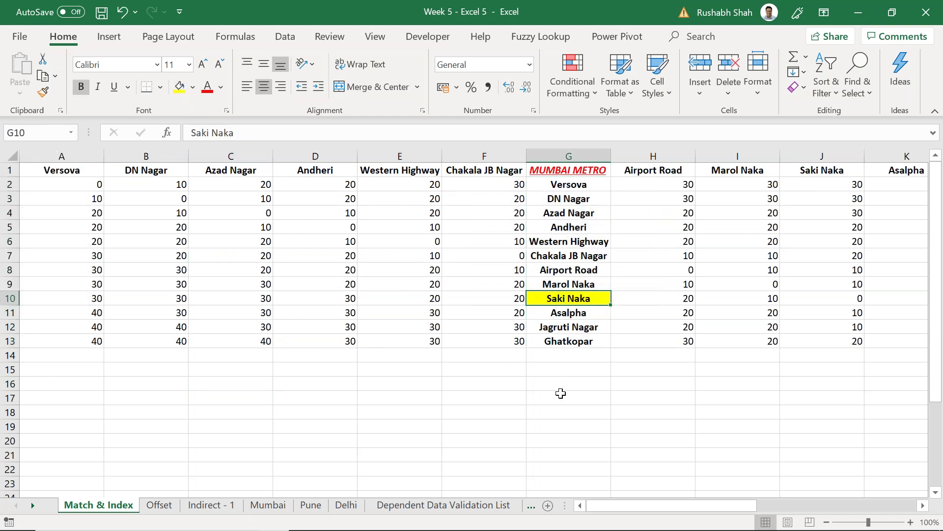
mouse_move(612, 504)
mouse_down()
mouse_move(733, 512)
mouse_move(609, 512)
mouse_up()
drag(89, 173, 685, 168)
click(227, 171)
click(181, 88)
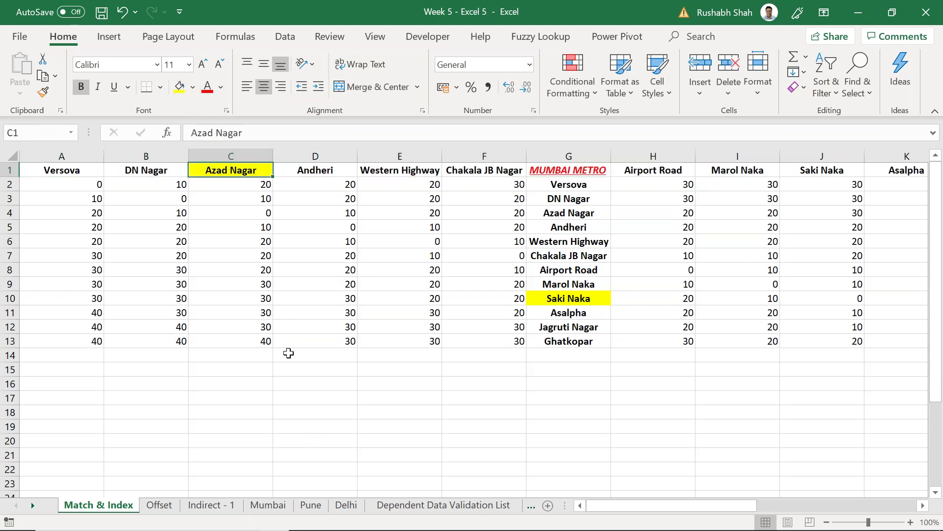
click(249, 300)
click(179, 94)
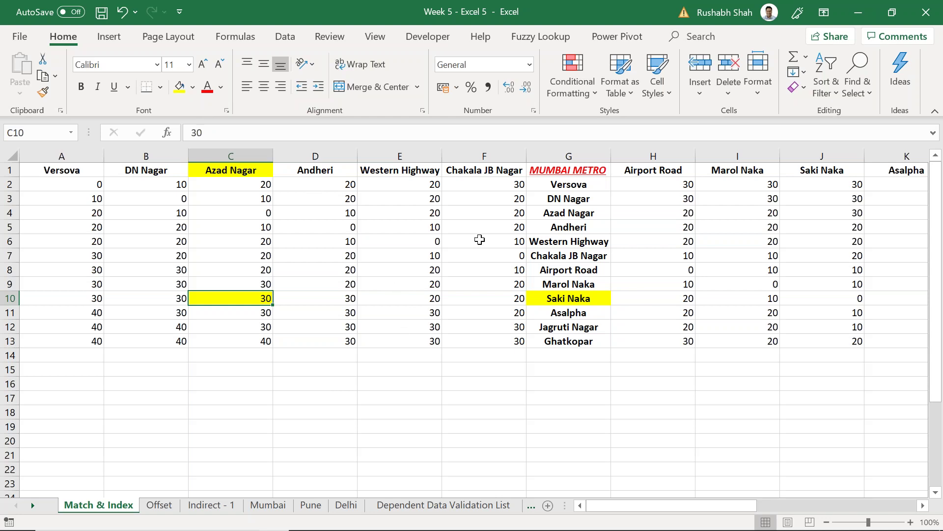
Step: Highlight Ghatkopar in G13, Airport Road in H1 and their intersecting fare in H13 with light orange fill
click(541, 343)
click(193, 88)
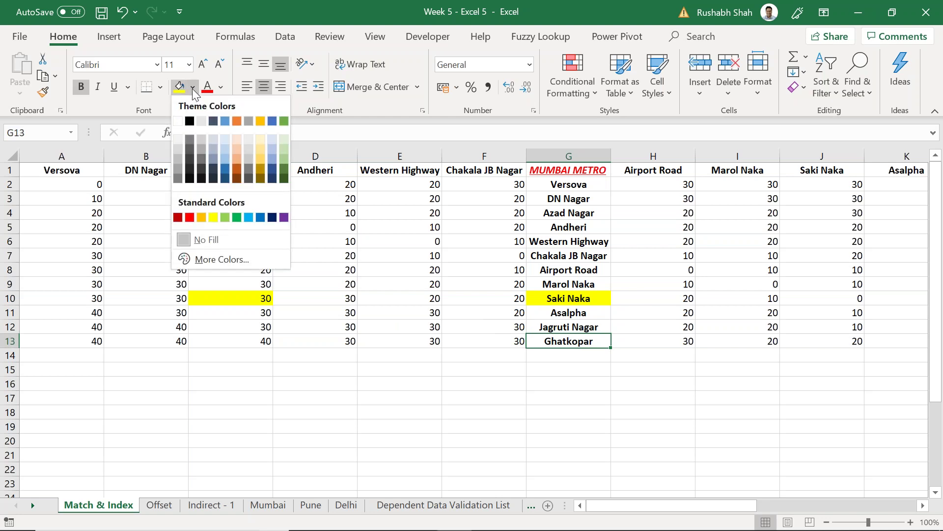
click(242, 163)
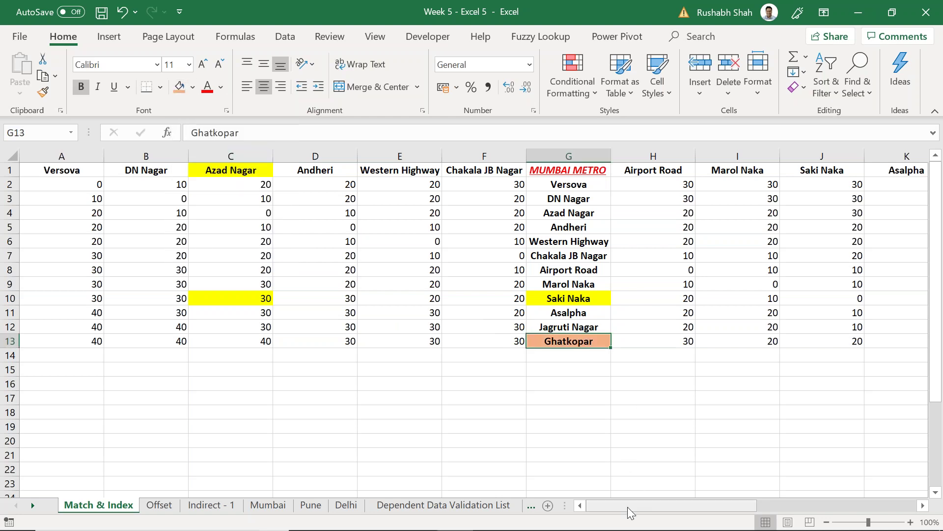
drag(627, 508, 609, 498)
click(659, 170)
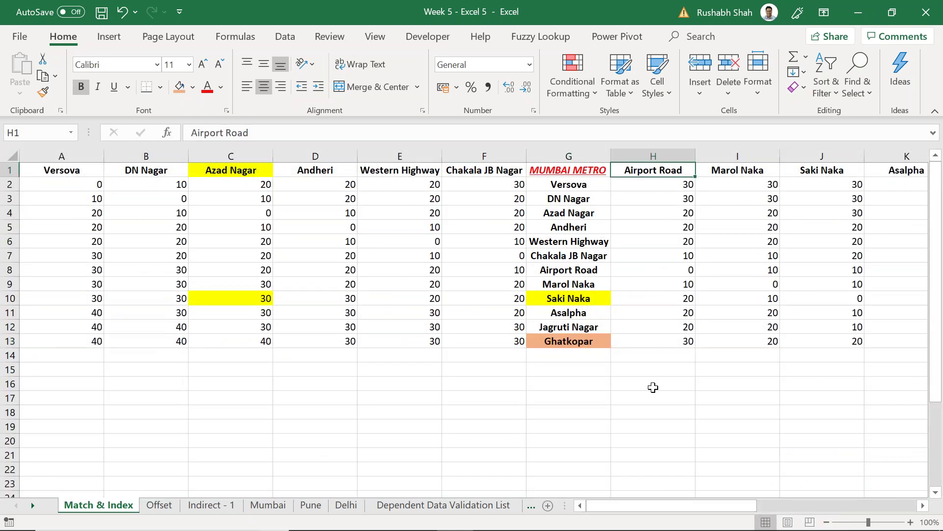
key(F4)
click(656, 342)
key(F4)
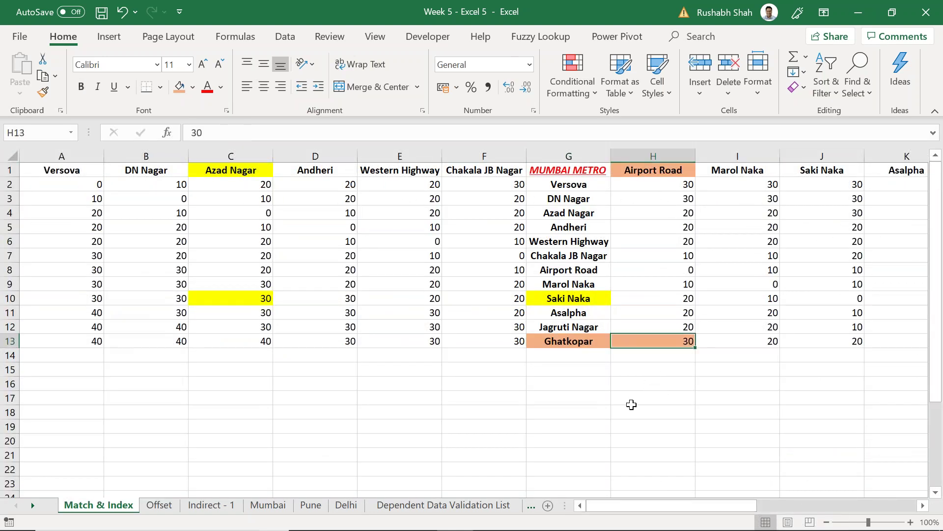
click(369, 382)
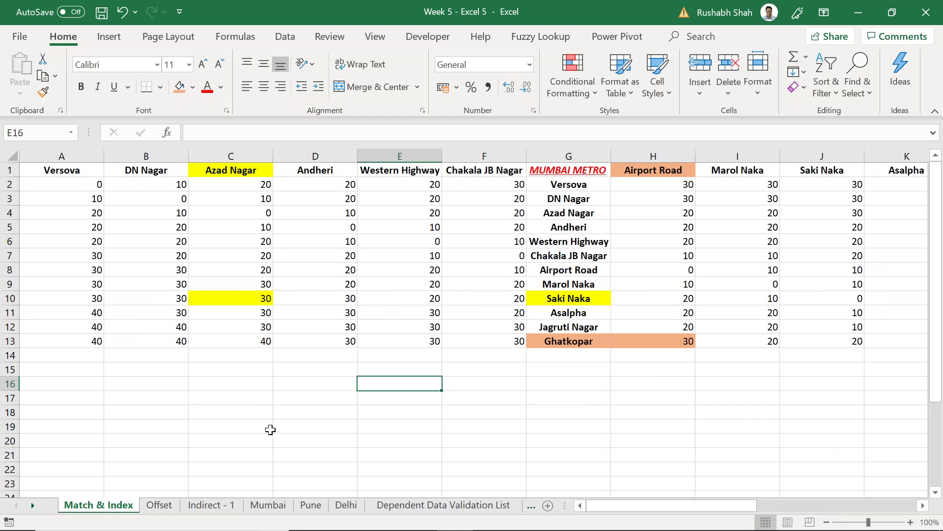
Step: Enter the notes "INDEX", "1st look vertically" and "then look horizontally" in C16:C18 and save the workbook
click(252, 389)
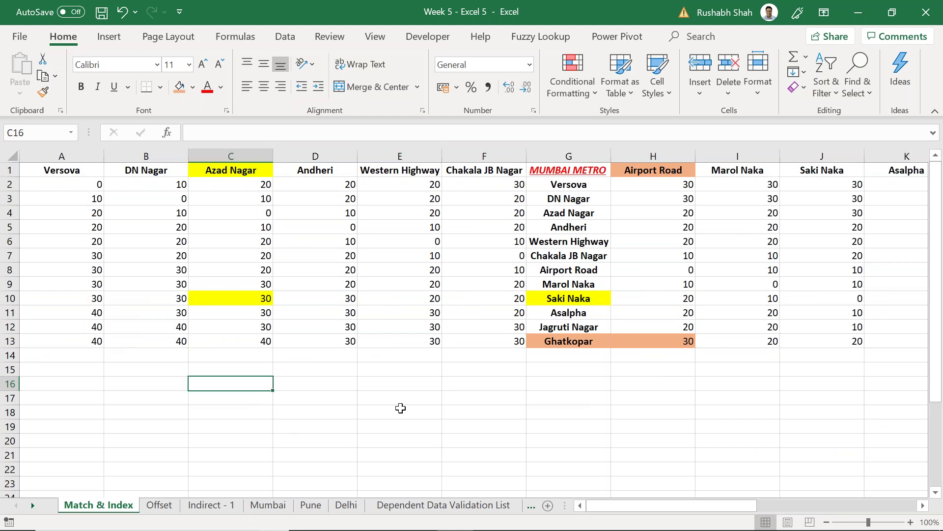
key(ctrl+s)
text(INDEX)
key(Return)
text(1st look ver)
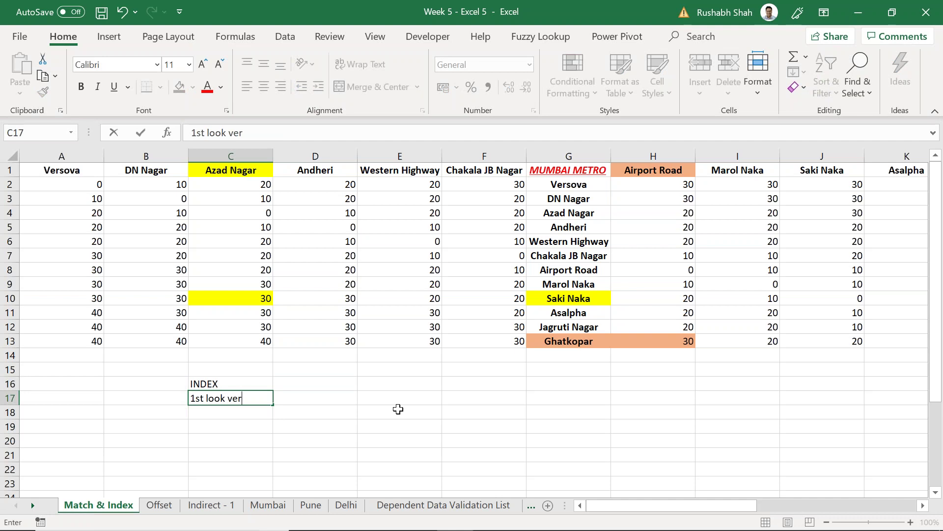
text(tically)
key(Return)
text(the)
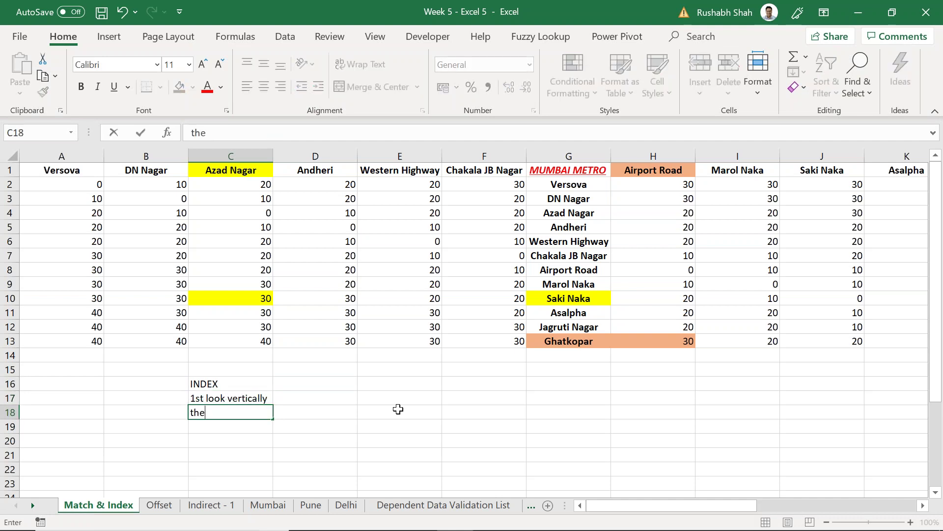
text(n look horiza)
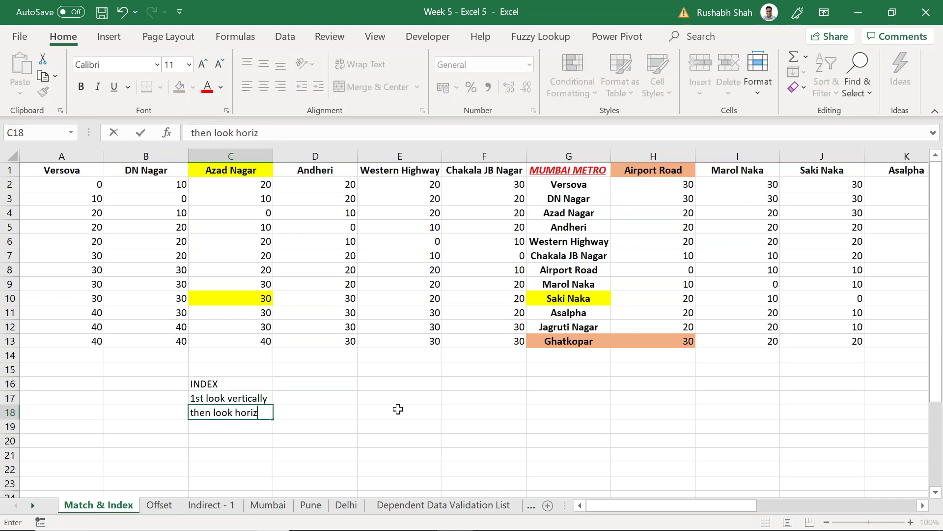
key(BackSpace)
text(ontally)
key(Return)
key(Return)
click(398, 408)
key(Up)
key(Up)
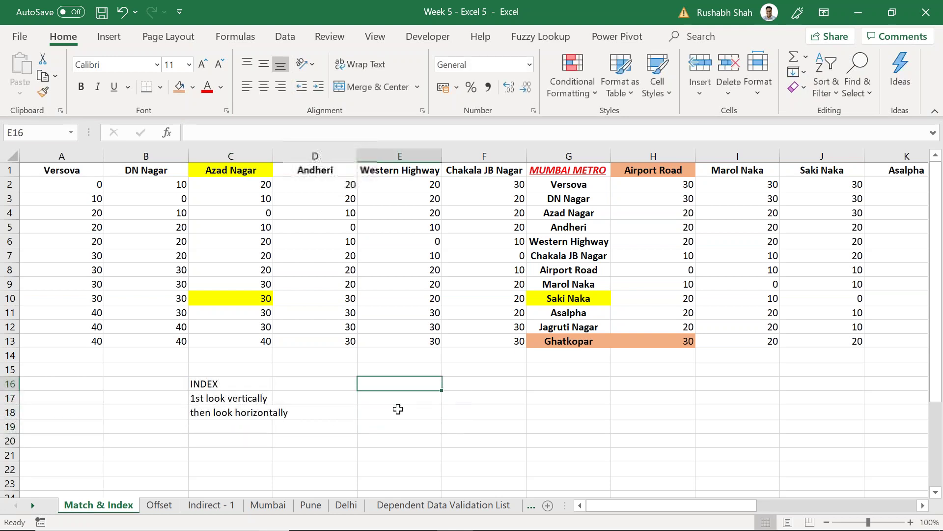
key(ctrl+s)
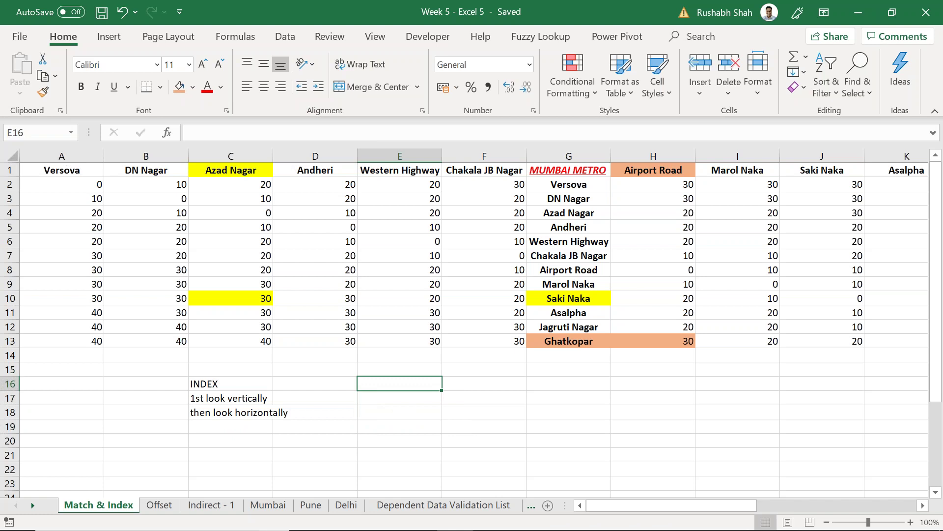
Step: Enter the INDEX arguments "Full Data", "Row No (look vertically)" and "Column No (look hozi)" in C20:C22 and save the workbook
key(Left)
key(Left)
key(Down)
key(Down)
key(Down)
key(Down)
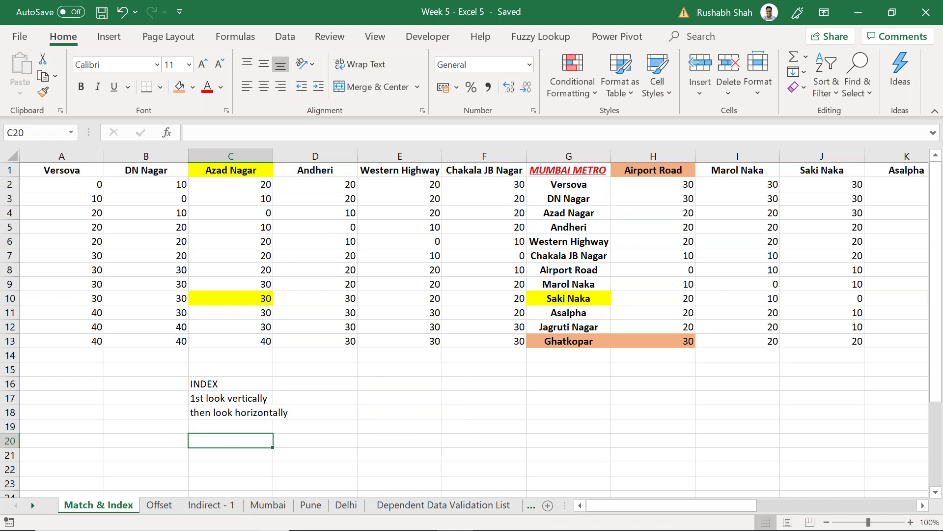
text(Full dAt)
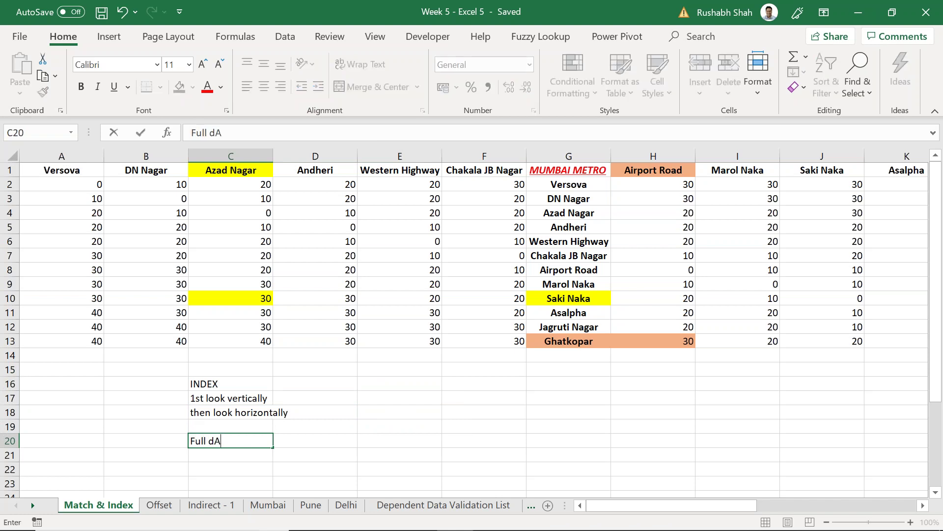
key(BackSpace)
key(BackSpace)
key(BackSpace)
text(Data)
key(Return)
text(Row No (lo)
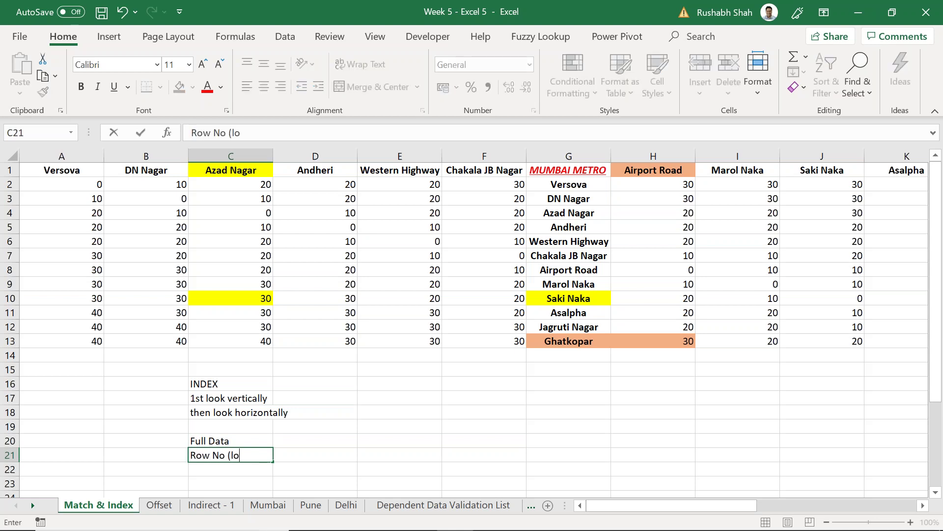
text(ok verticall)
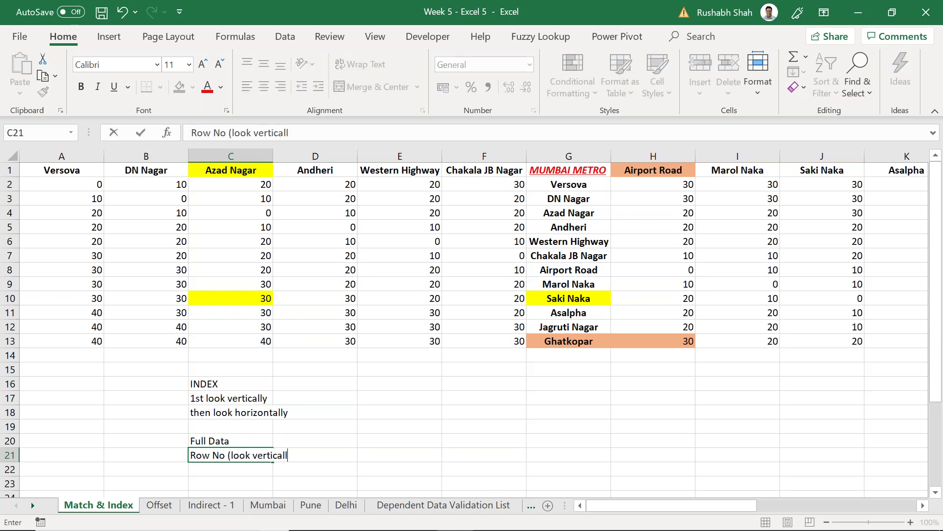
text(y))
key(Return)
text(C)
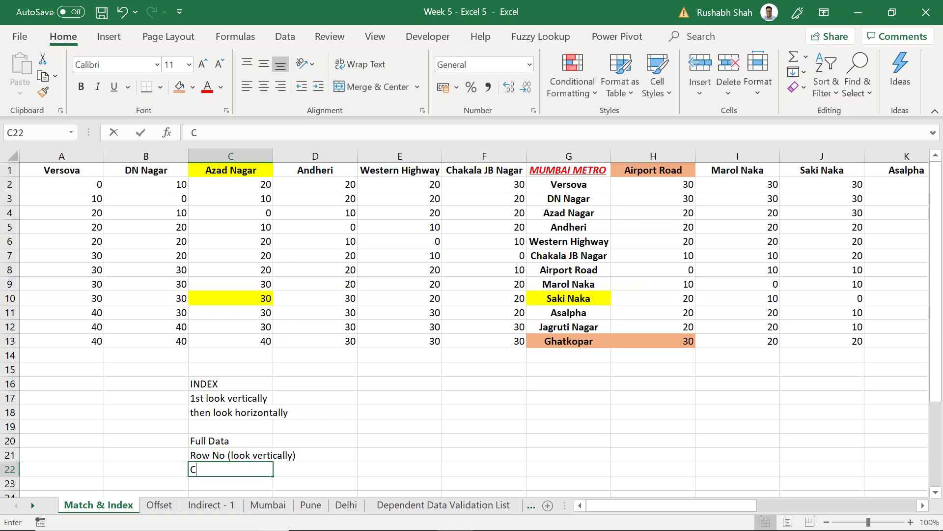
text(olumn No (look hozi))
key(Return)
key(Up)
key(Up)
key(Up)
key(Up)
key(Up)
key(Up)
key(Up)
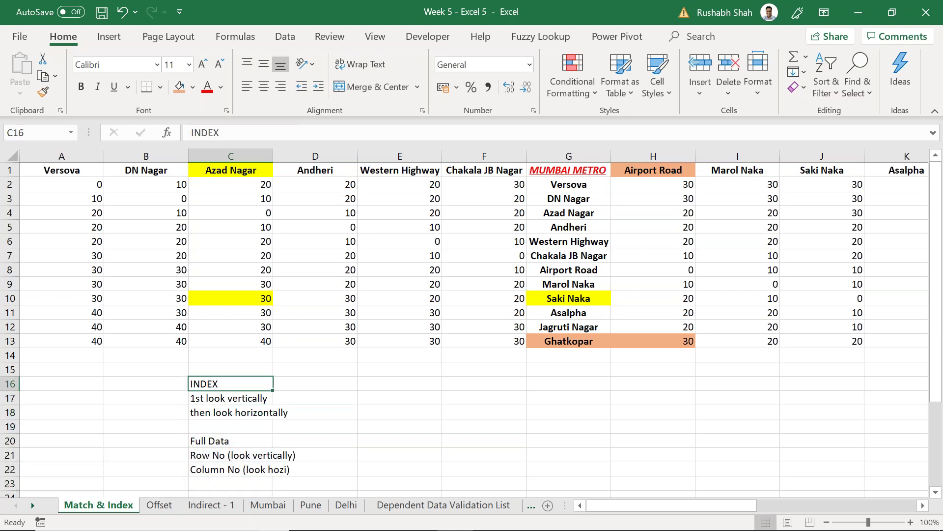
key(ctrl+s)
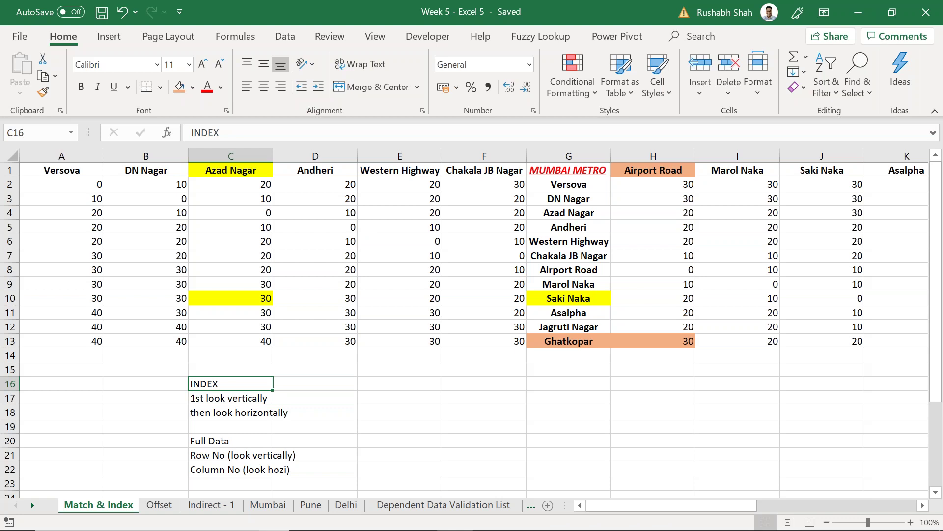
Step: Enter the labels "Source", "Destination" and "Fare" in E16:E18
key(Right)
key(Right)
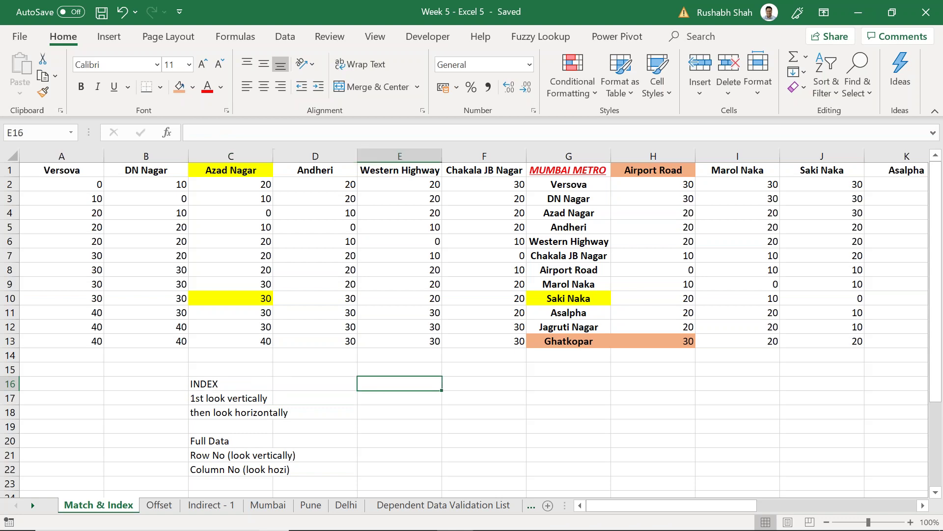
text(SourceD)
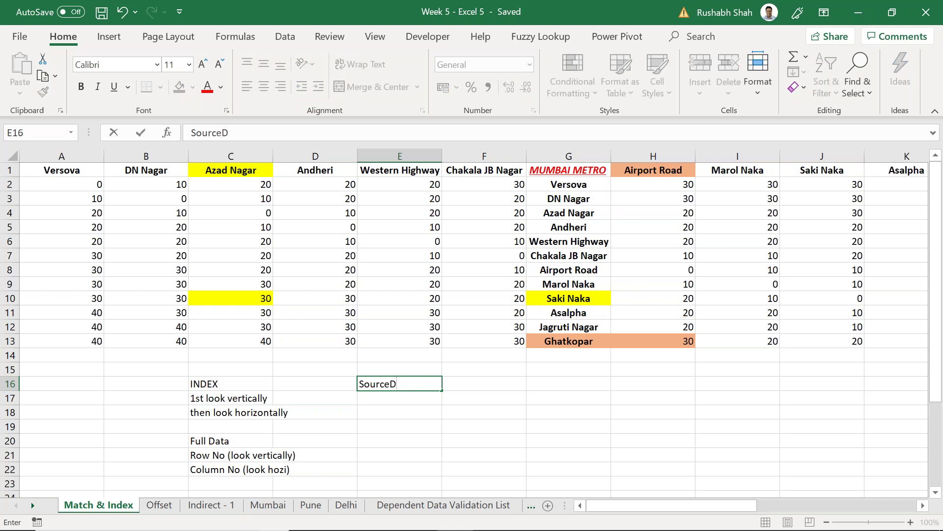
key(BackSpace)
key(Return)
text(Destination)
key(Return)
text(Fate)
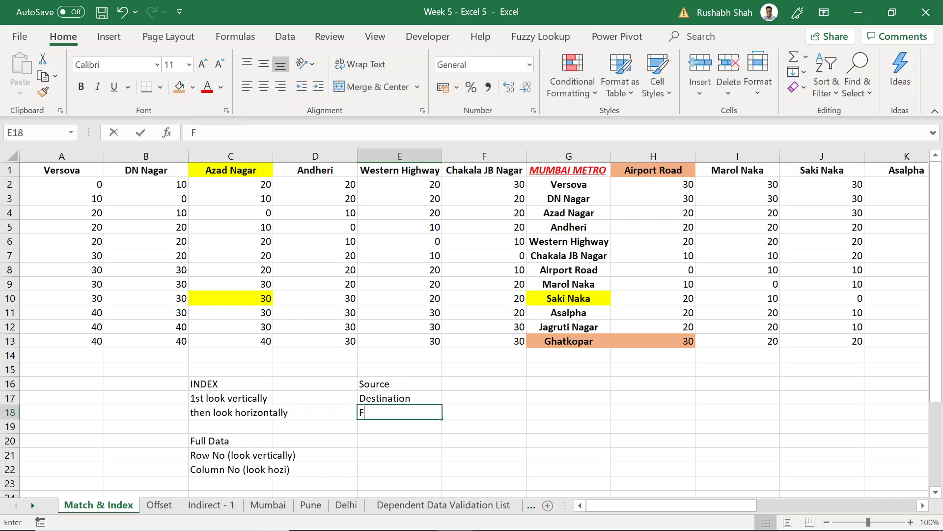
key(BackSpace)
key(BackSpace)
text(re)
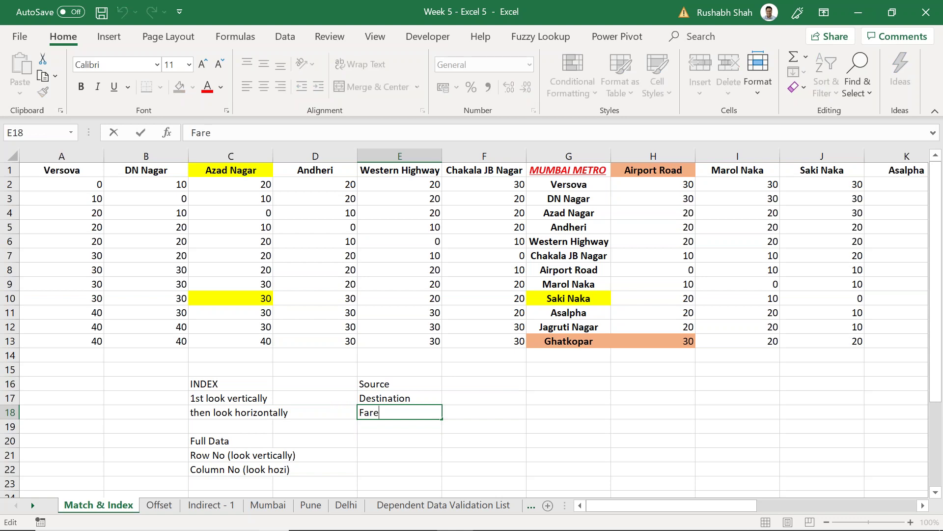
key(Return)
Step: Copy the Source, Destination and Fare labels from E16:E18 to E20:E22
key(Up)
key(Up)
key(Up)
key(shift+Down)
key(shift+Down)
key(ctrl+c)
key(Down)
key(Down)
key(Down)
key(Down)
key(ctrl+v)
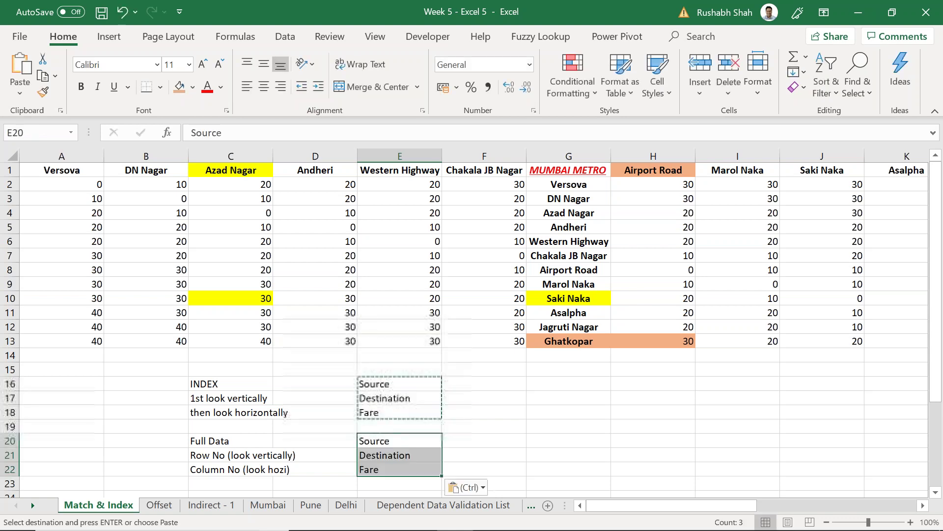
key(Escape)
Step: Enter "Saki Naka" as the source in F16 and "Azad Nagar" as the destination in F17
key(Right)
key(Up)
key(Up)
key(Up)
key(Up)
text(A)
key(BackSpace)
text(Saki Naka)
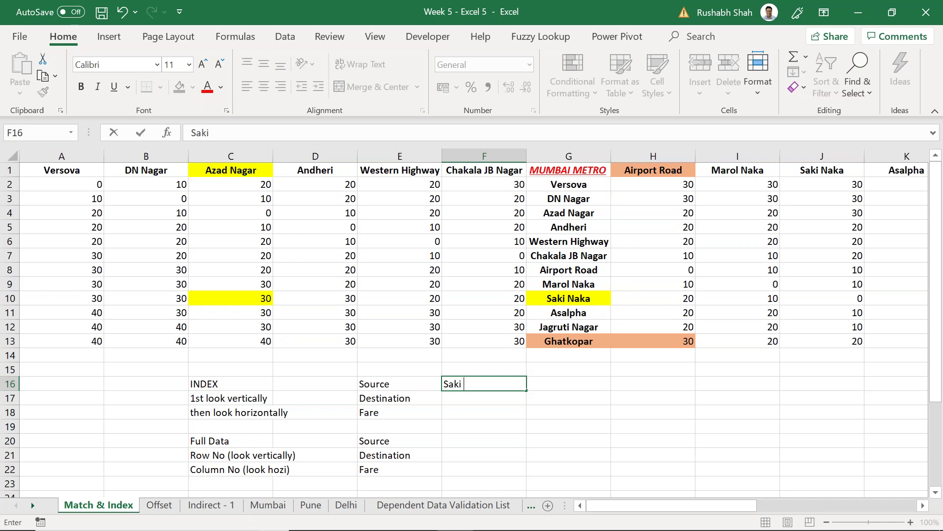
key(Return)
text(Azad Nagar)
key(Return)
key(Down)
key(Down)
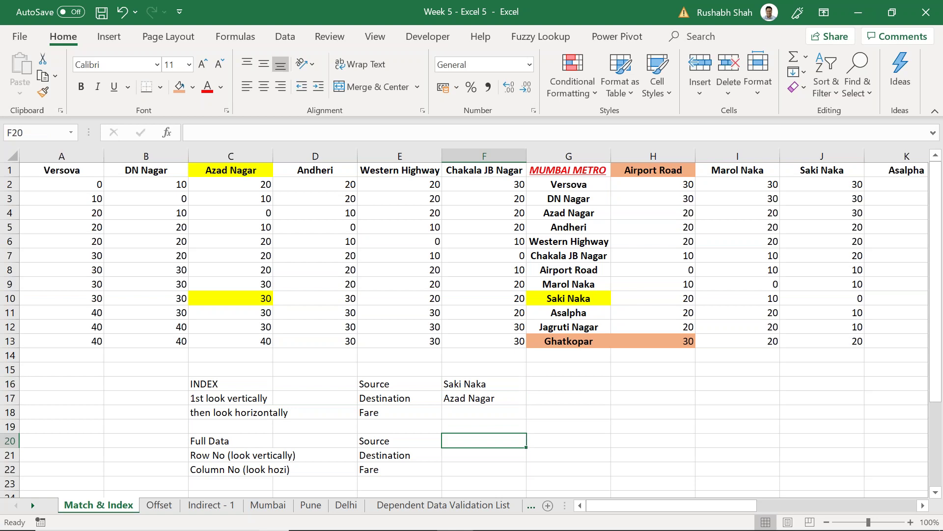
Step: Enter "Ghatkopar" as the source in F20 and "Airport Road" as the destination in F21
text(Ghat)
key(BackSpace)
text(kopar)
key(Return)
text(Airport Road)
key(Return)
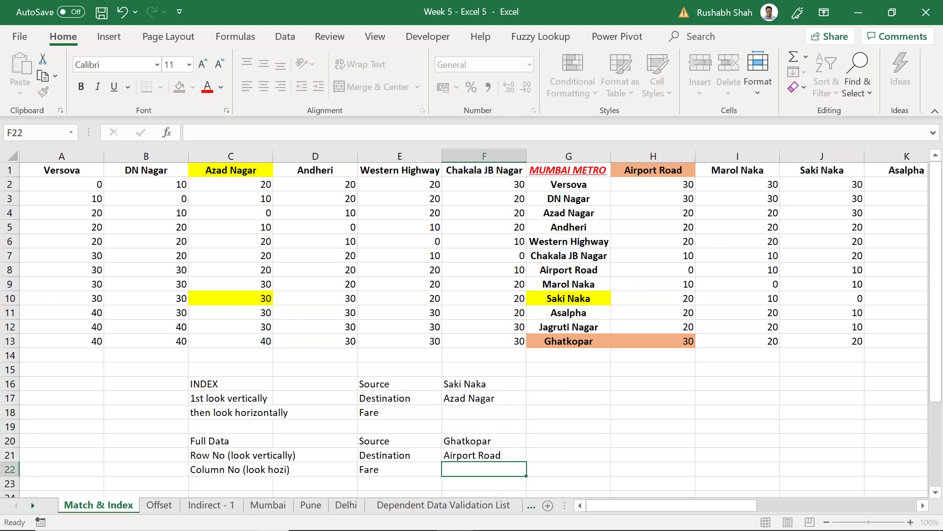
Step: Make both sets of Source, Destination and Fare labels in column E bold and save the workbook
key(Up)
key(Up)
key(Up)
key(Up)
key(Up)
key(Up)
key(Left)
key(shift+Down)
key(shift+Down)
key(shift+Down)
key(shift+Down)
key(shift+Down)
key(shift+Down)
key(ctrl+b)
key(Right)
key(Down)
key(Down)
key(ctrl+s)
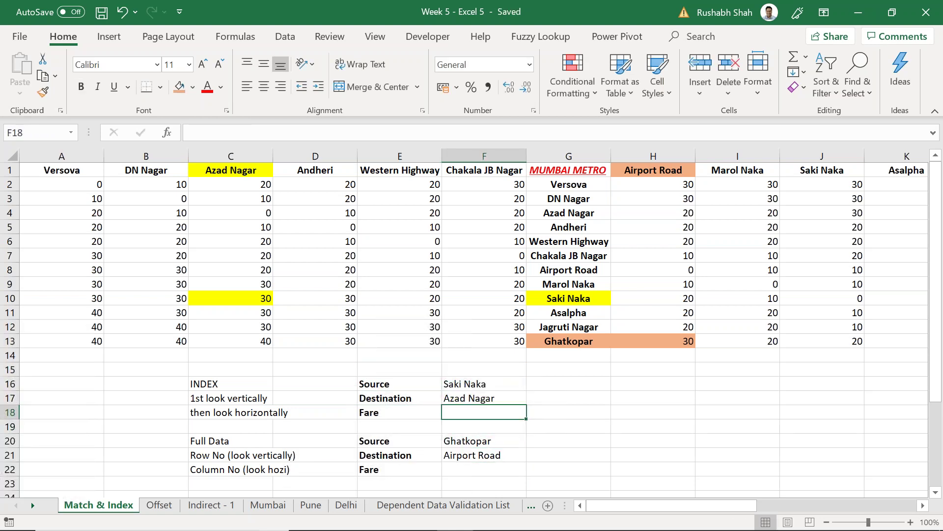
Step: Define the workbook name "Metro_Data" for the full fare table in A1:M13
text(=INDEX()
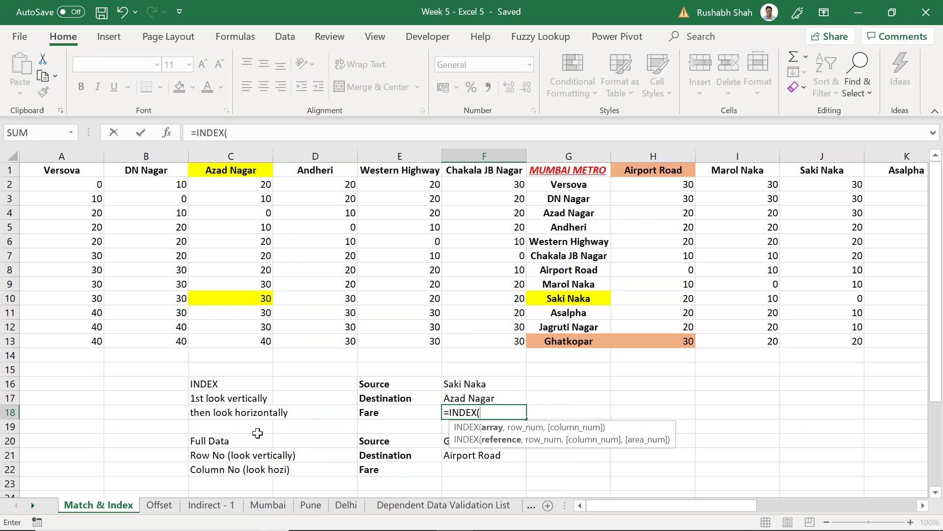
key(Escape)
click(75, 170)
key(ctrl+shift+Down)
key(ctrl+shift+Right)
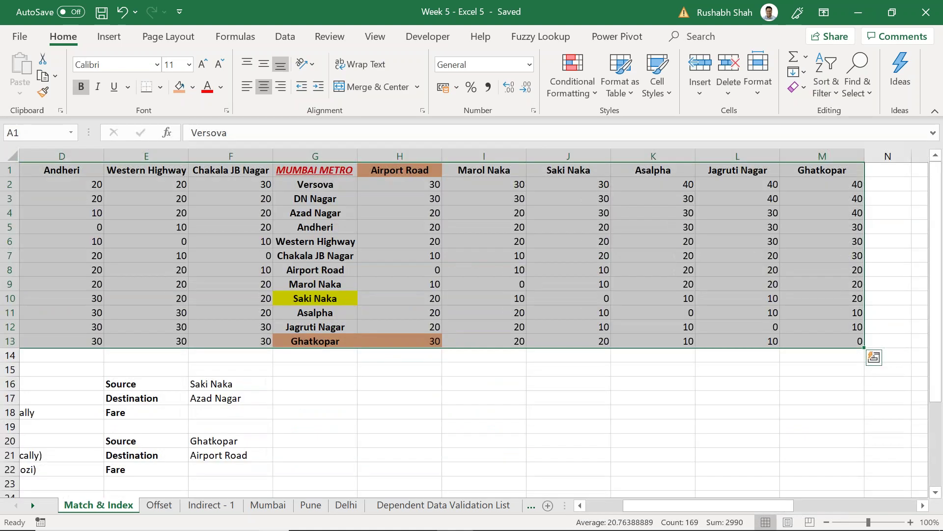
click(289, 36)
click(236, 38)
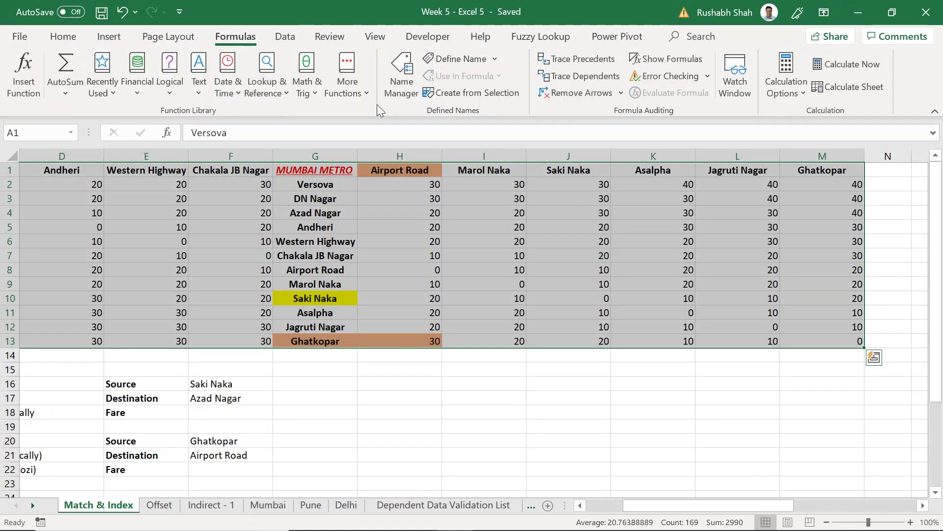
click(400, 88)
click(190, 176)
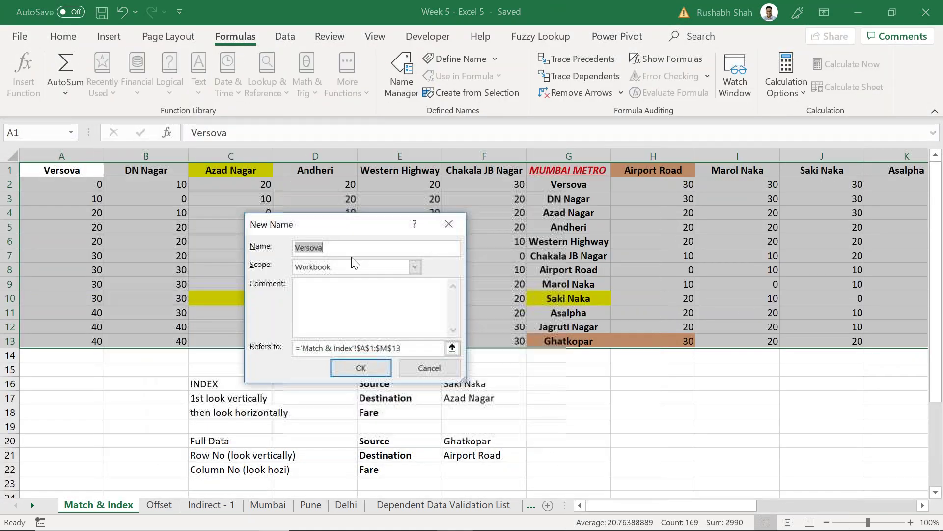
text(Me)
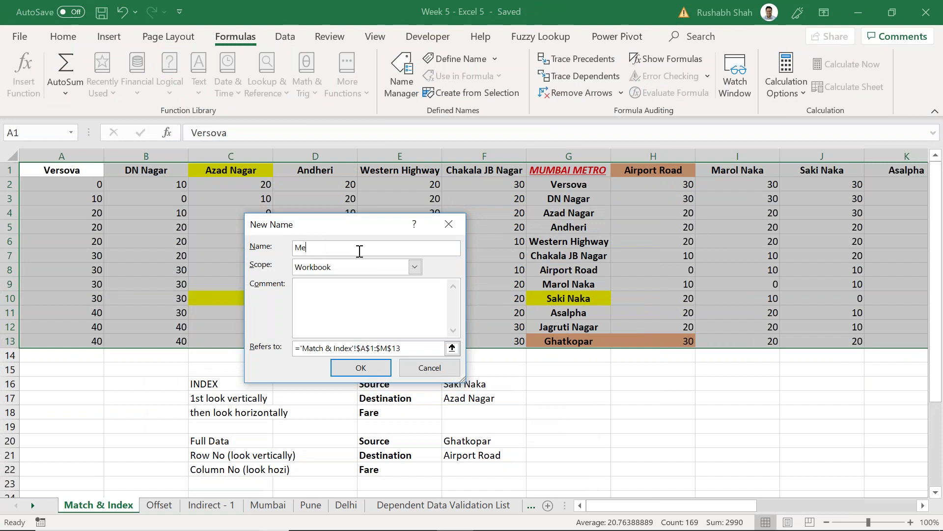
text(tro_Data)
key(Return)
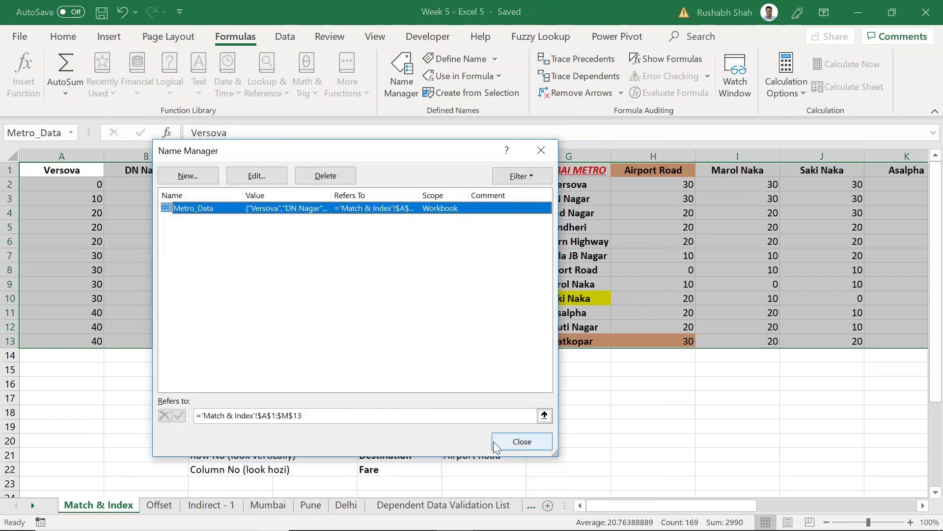
click(523, 442)
Step: Enter =INDEX(Metro_Data,10,3) in F18 to look up the Saki Naka to Azad Nagar fare
click(476, 413)
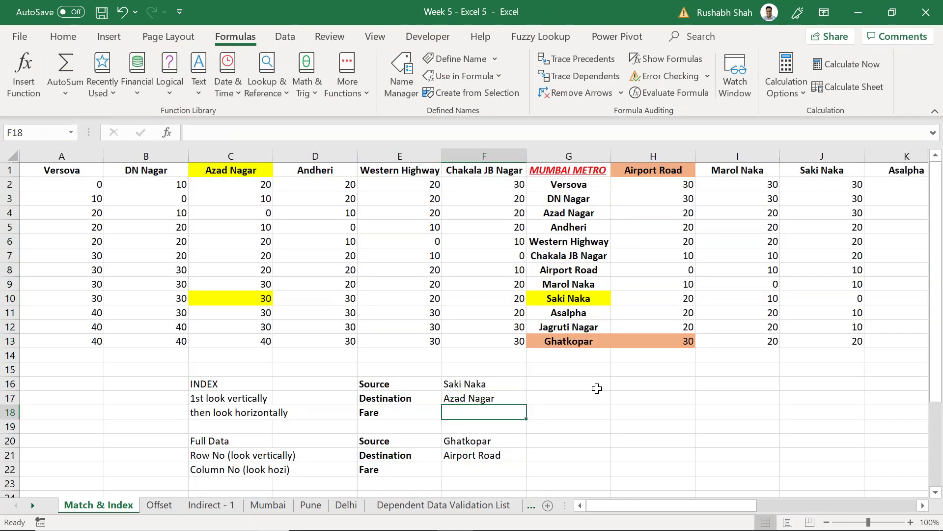
text(=inde)
key(Tab)
text(metro)
key(Tab)
text(,)
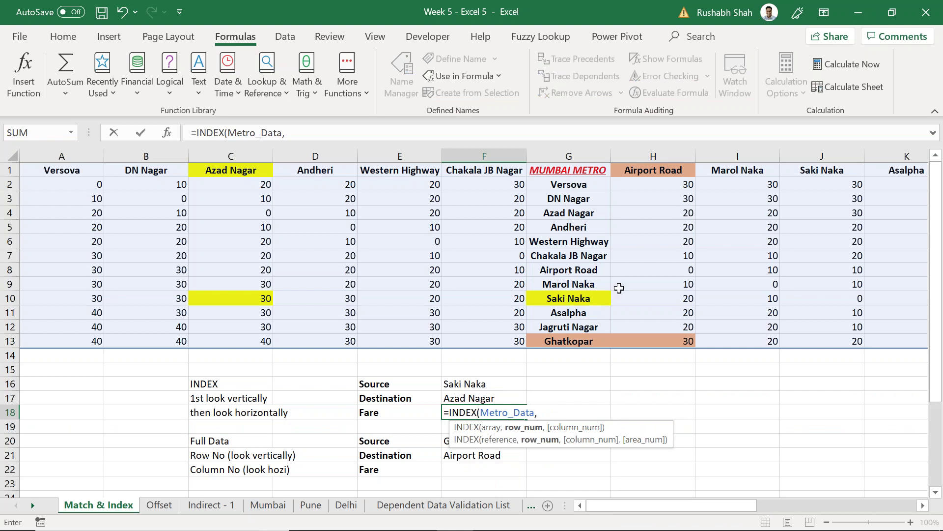
text(10,)
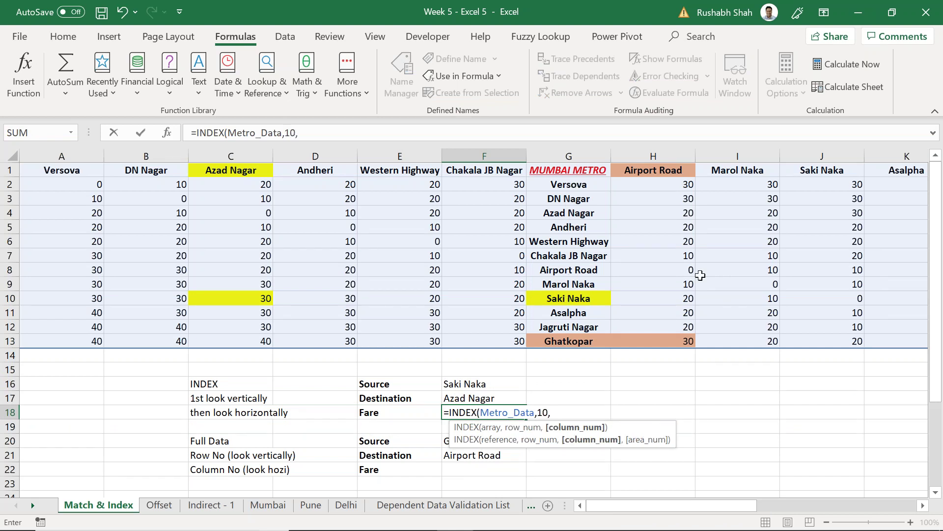
text(3))
key(Return)
key(Up)
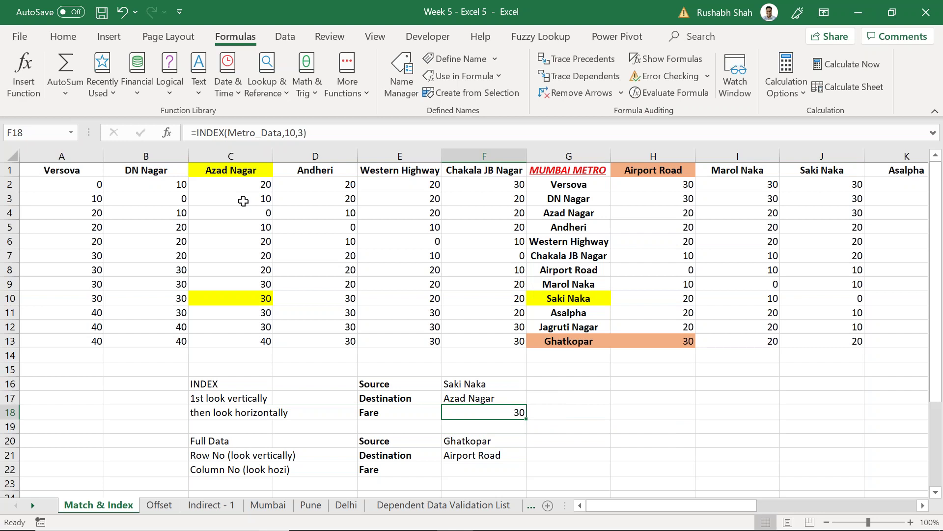
Step: Examine the arguments of the INDEX fare formula in F18
key(F2)
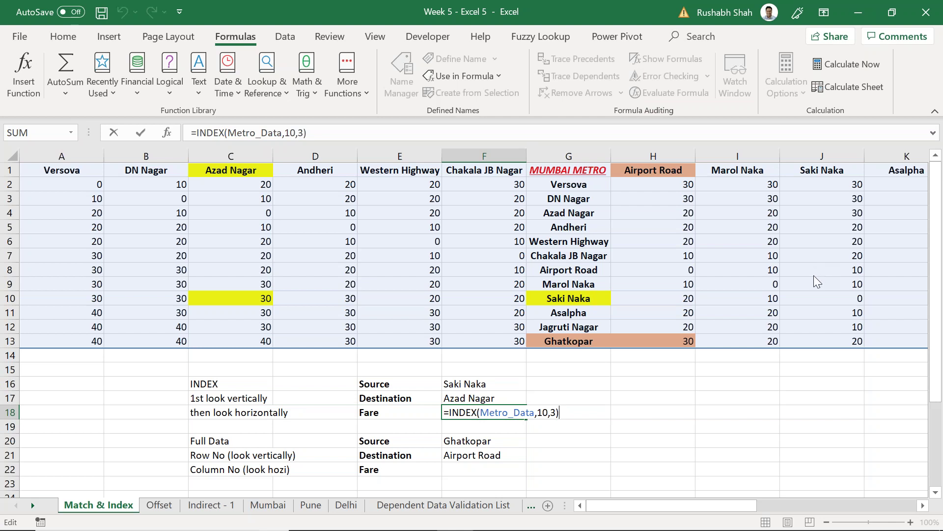
scroll(417, 348, down, 2)
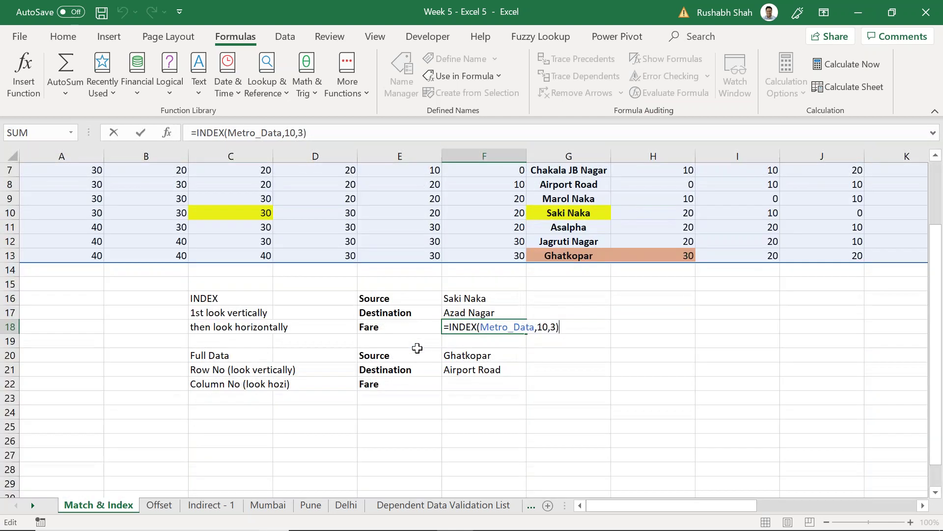
key(Return)
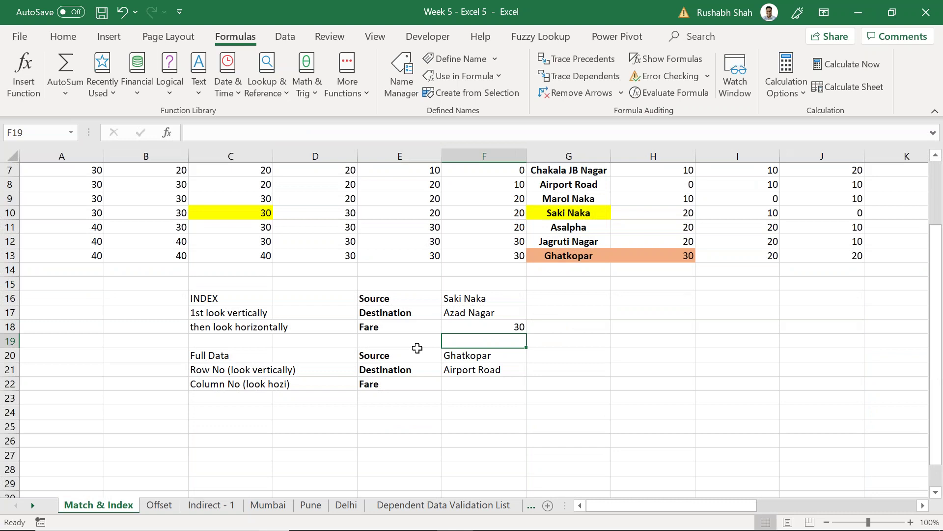
key(Up)
key(F2)
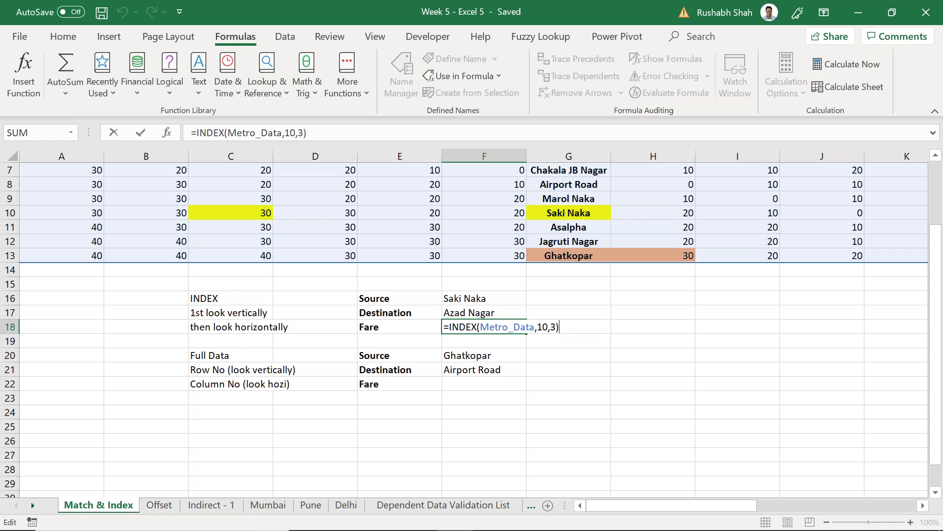
key(ctrl+Return)
key(F2)
key(Tab)
key(Right)
key(Up)
key(Up)
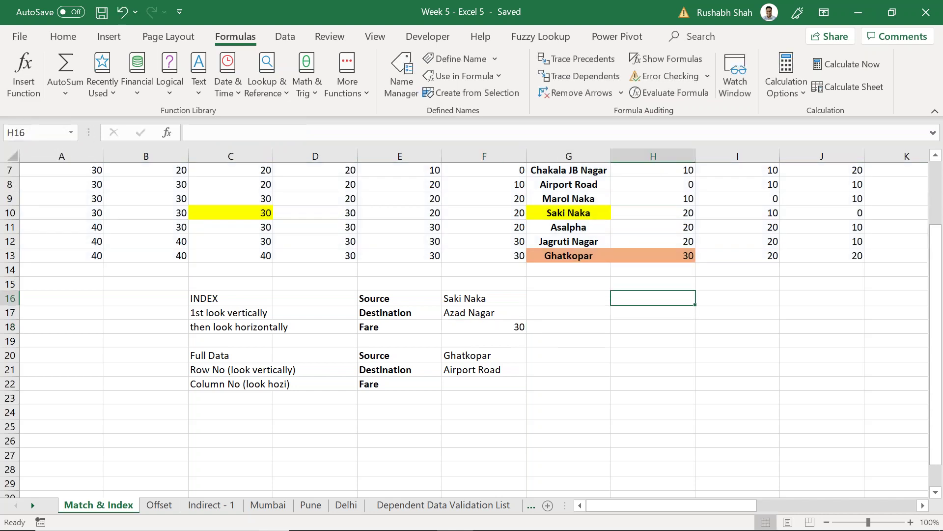
text(=am)
key(BackSpace)
key(BackSpace)
text(match)
key(Tab)
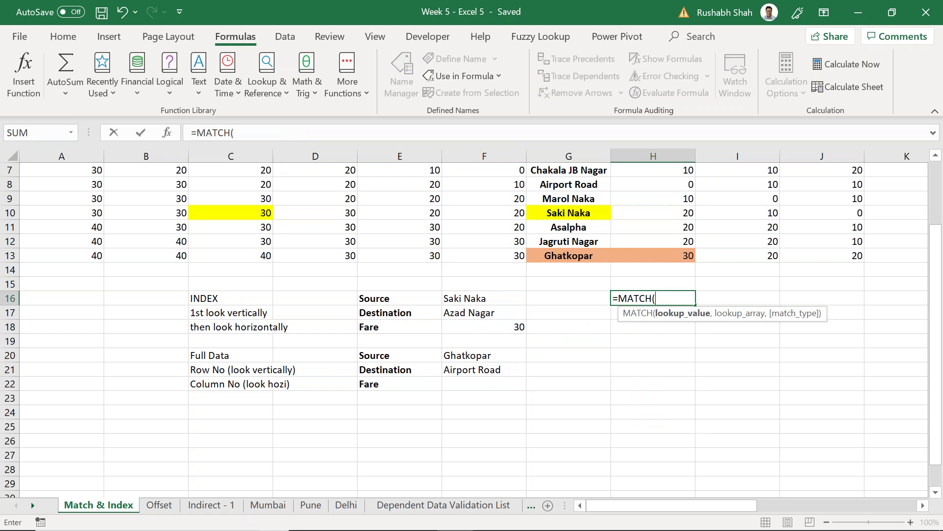
key(Escape)
Step: Enter the heading "MATCH" in G25 and the first argument note "1) lookup_value" in G26
key(Left)
key(Down)
key(Left)
key(Left)
key(Down)
key(Down)
key(Down)
key(Right)
key(Down)
key(Down)
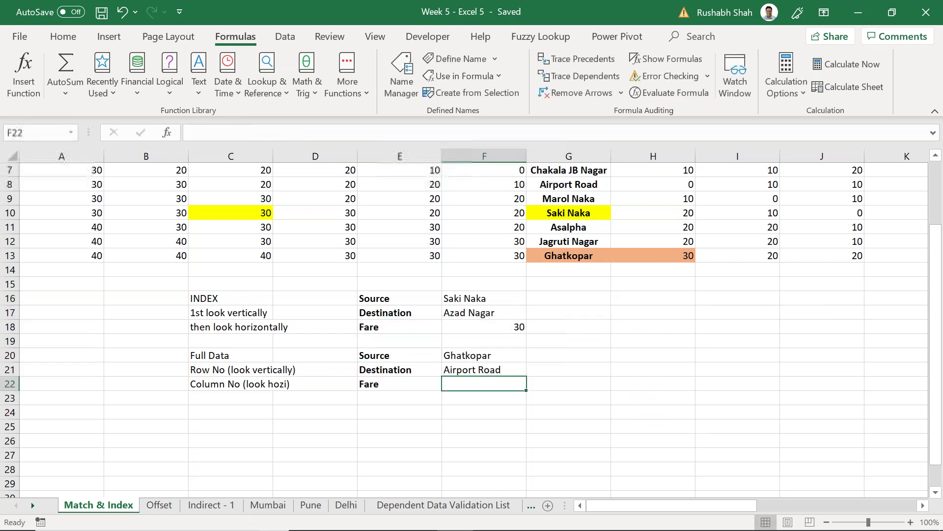
key(Right)
key(Down)
key(Down)
key(Down)
text(MATCH)
key(Return)
text(1)
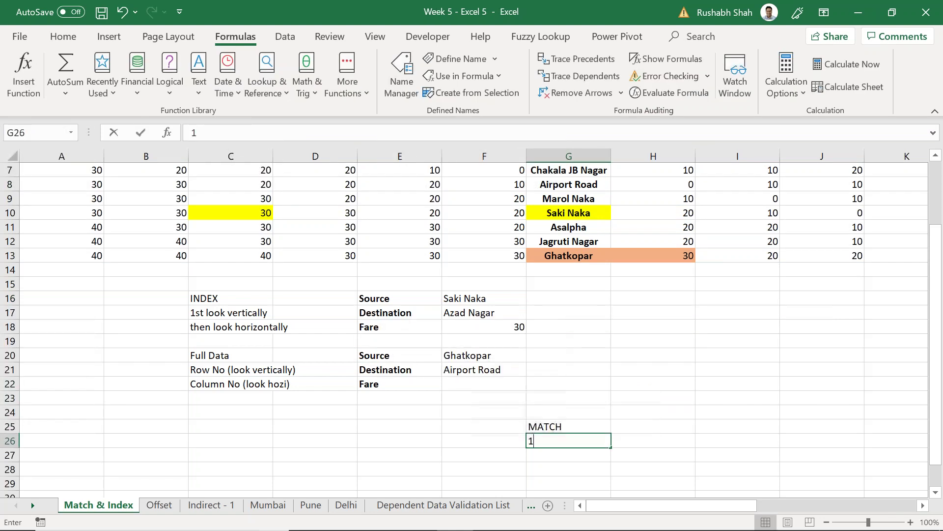
text() lo)
key(BackSpace)
key(BackSpace)
text(lookup_valye)
key(Return)
key(Up)
key(F2)
key(Left)
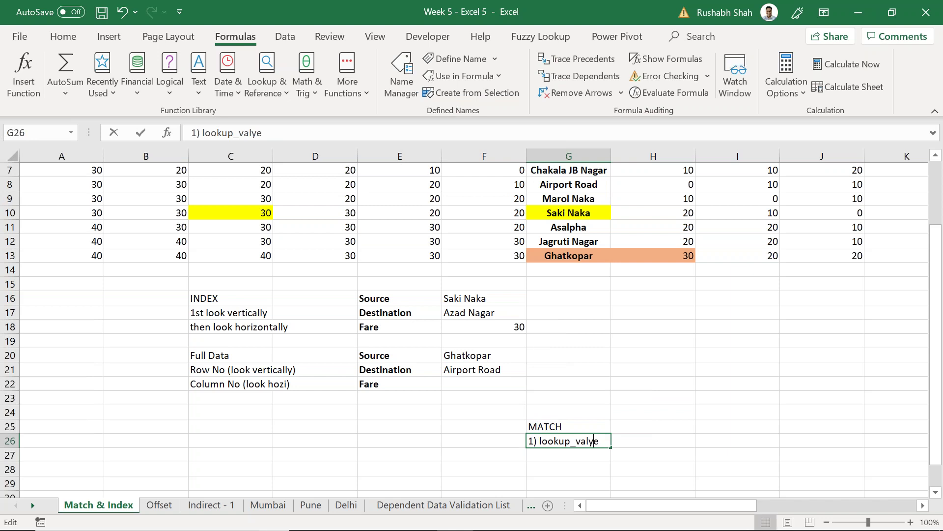
key(BackSpace)
text(u)
key(Return)
Step: Enter the argument notes "2) dataset" and "3) 0" in G27:G28 and save the workbook
text(2) dara)
key(BackSpace)
key(BackSpace)
text(taset)
key(Return)
text(3) 0)
key(Up)
key(Up)
key(Up)
key(Up)
key(Up)
key(Up)
key(Up)
key(Up)
key(Up)
key(Up)
key(Up)
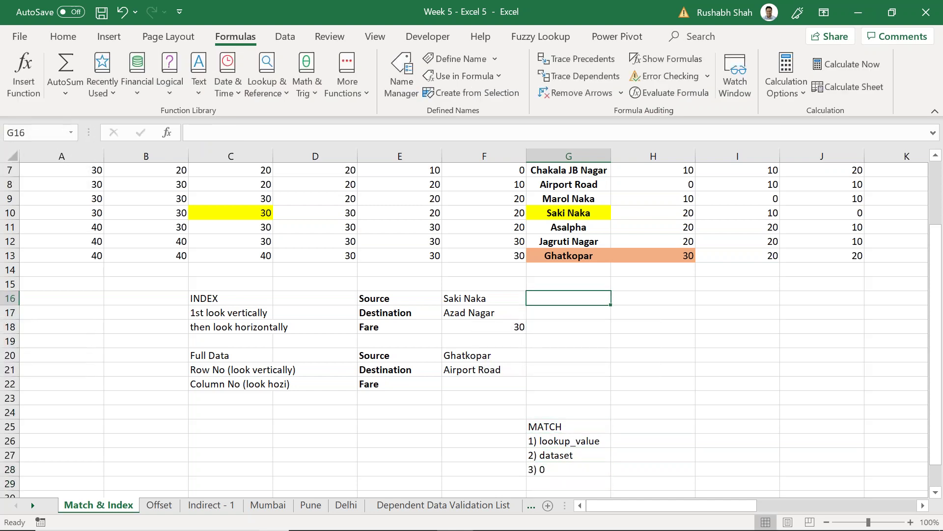
key(Right)
key(ctrl+s)
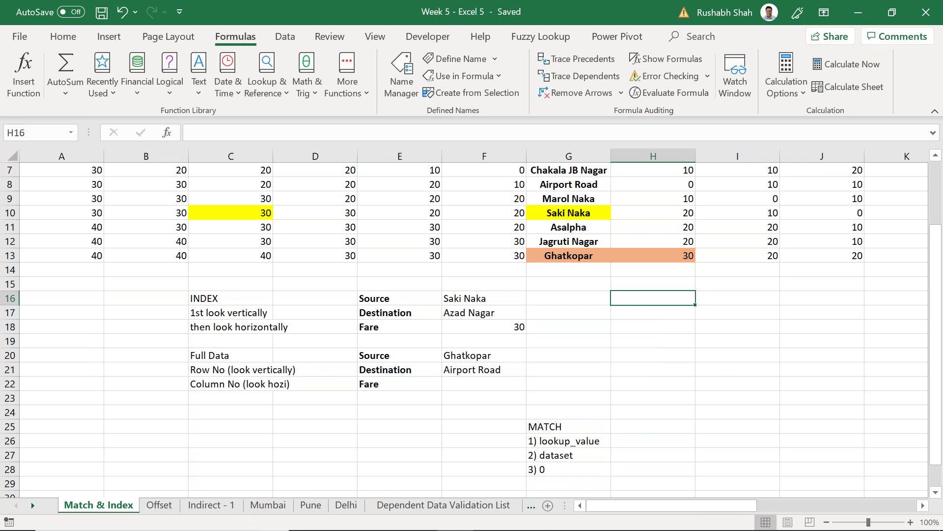
Step: Enter =MATCH("Saki Naka",G1:G13,0) in H16 to find the source station's row position
text(=match)
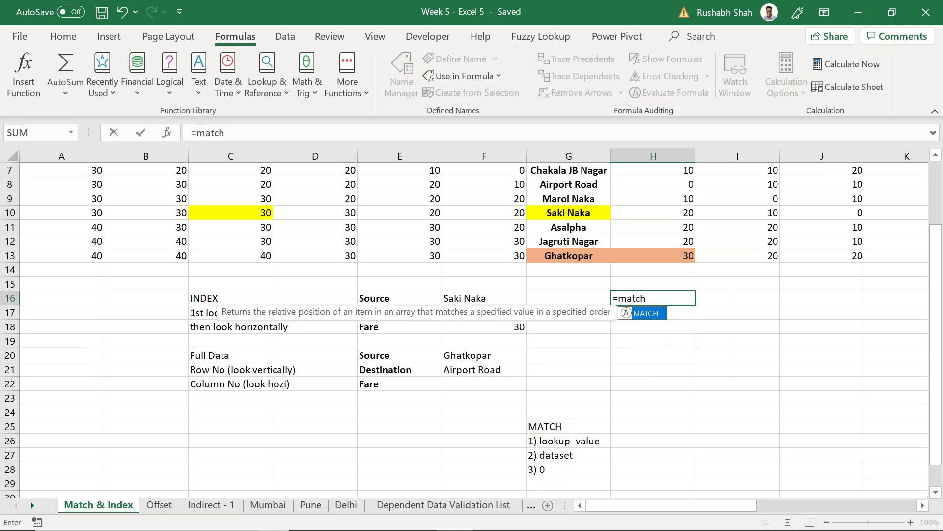
key(Tab)
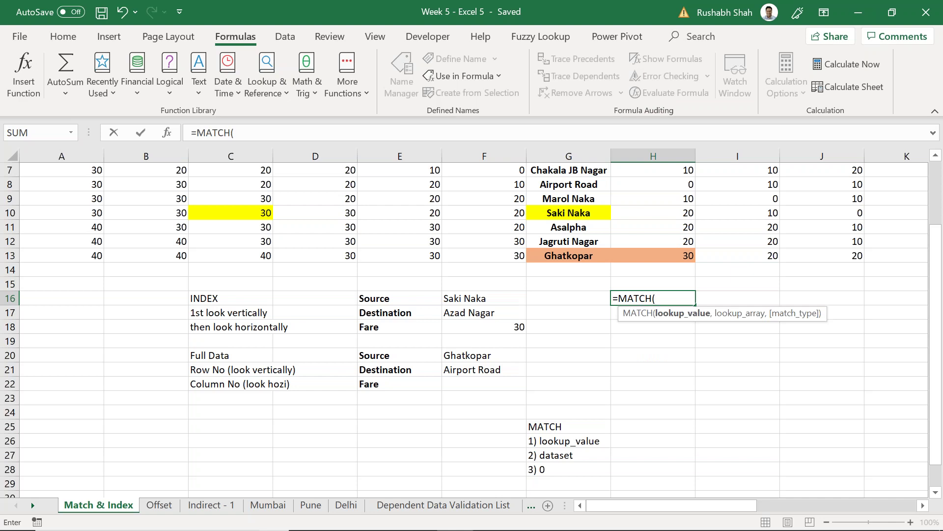
text("Saku)
key(BackSpace)
key(BackSpace)
text(i Naka",)
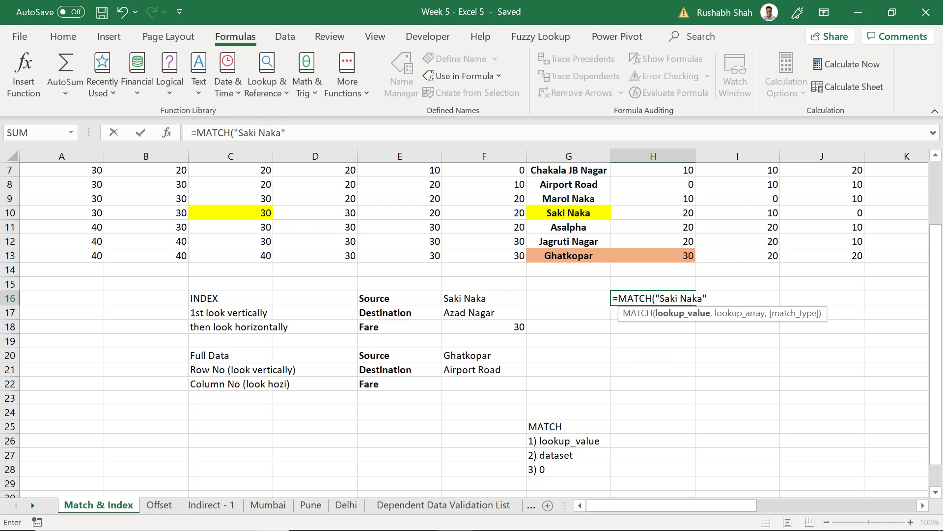
key(Left)
key(Up)
key(Up)
key(Up)
key(ctrl+shift+Up)
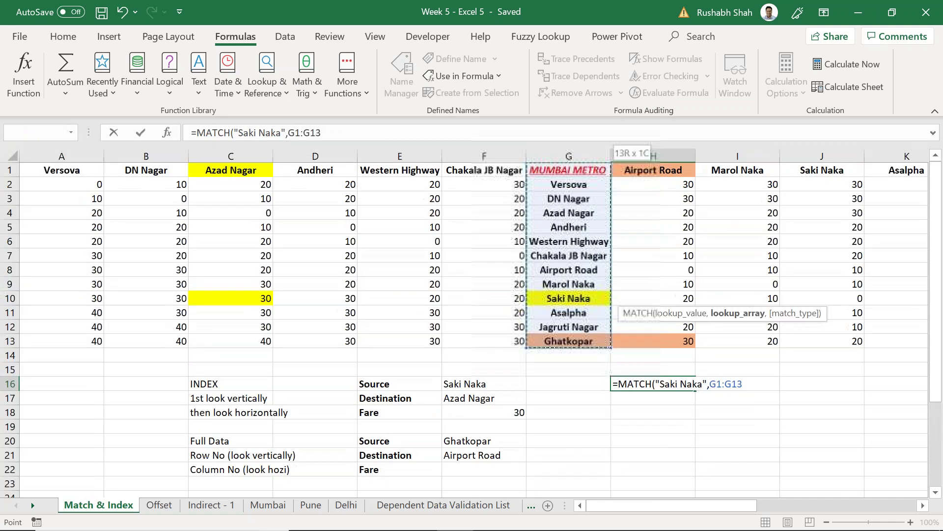
text(,0))
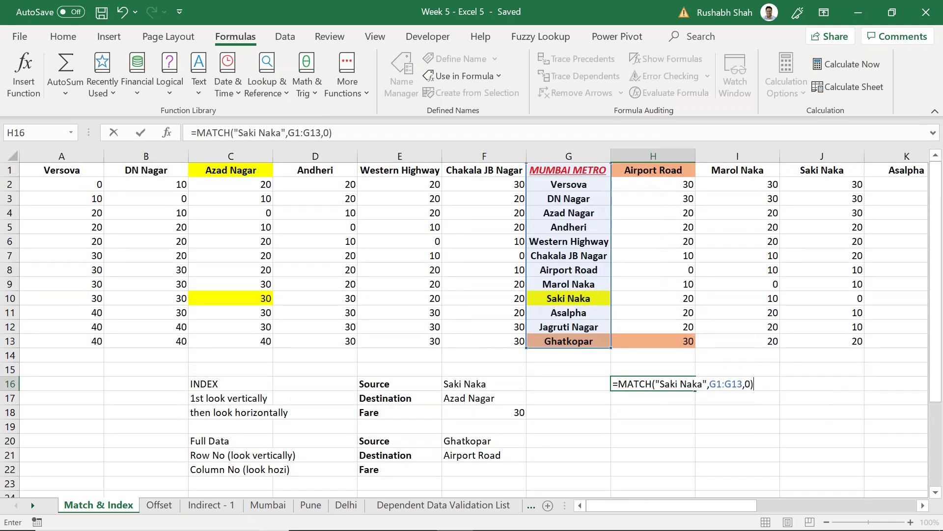
key(Return)
key(Up)
key(F2)
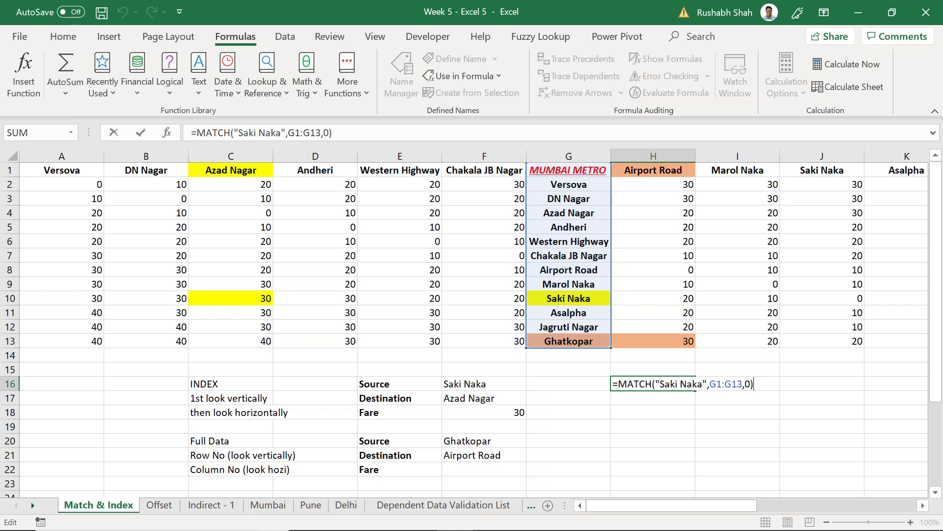
key(Return)
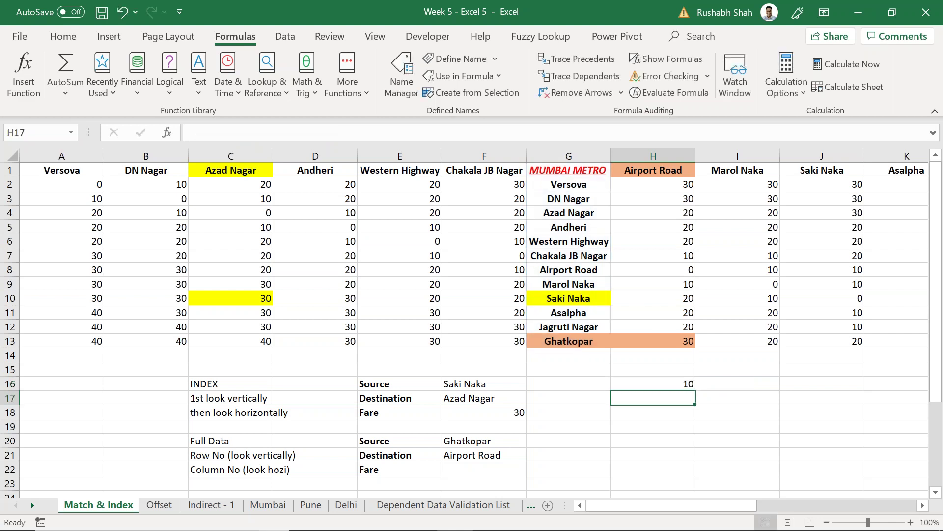
Step: Enter =MATCH("Azad Nagar",A1:M1,0) in H17 to find the destination's column position, and save the workbook
text(=match)
key(Tab)
text(")
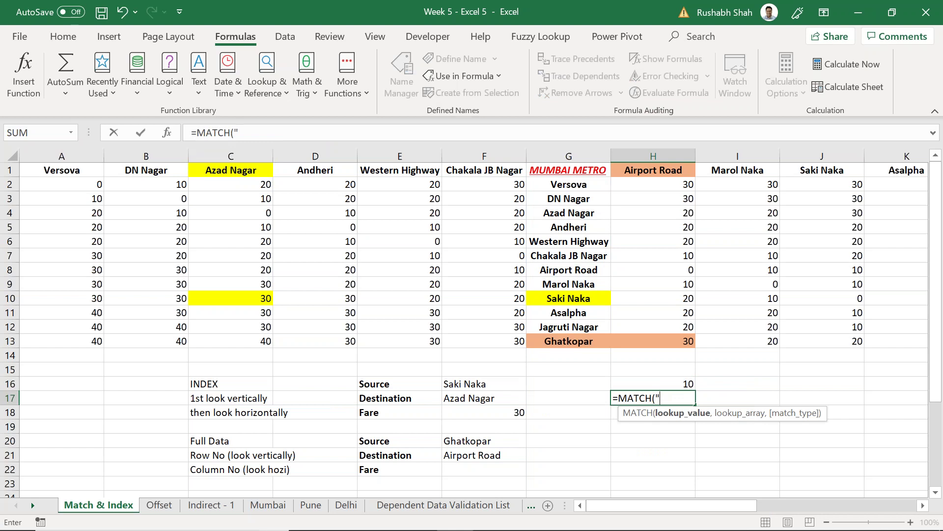
text(Azad Nagar",)
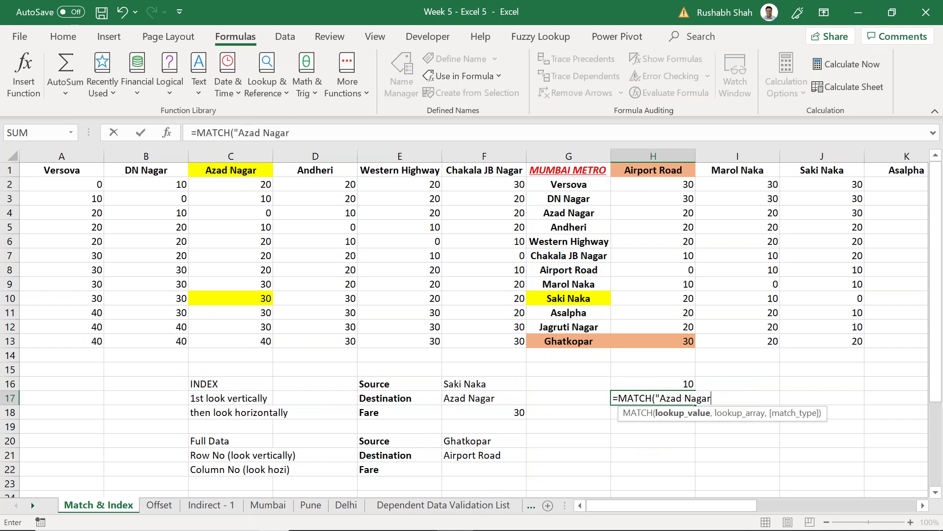
click(230, 398)
key(ctrl+Left)
key(ctrl+Up)
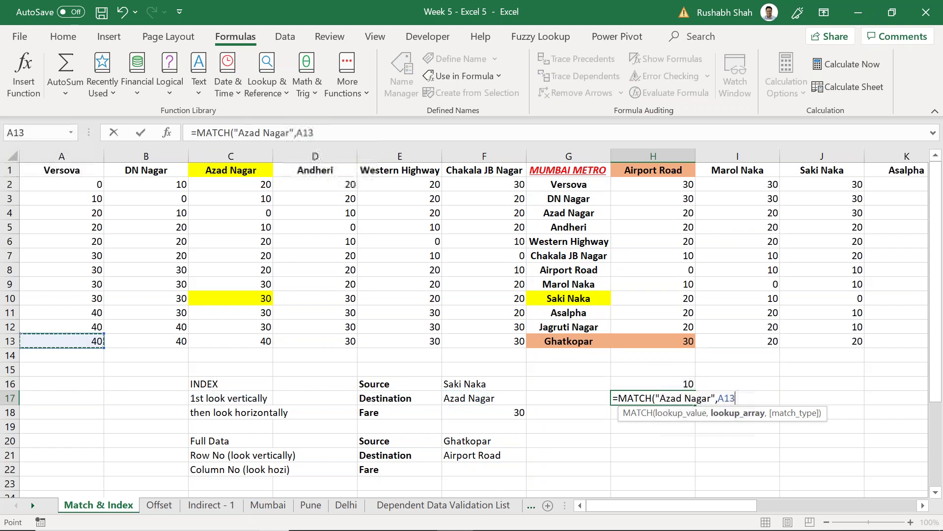
key(ctrl+Up)
key(ctrl+shift+Right)
text(,0))
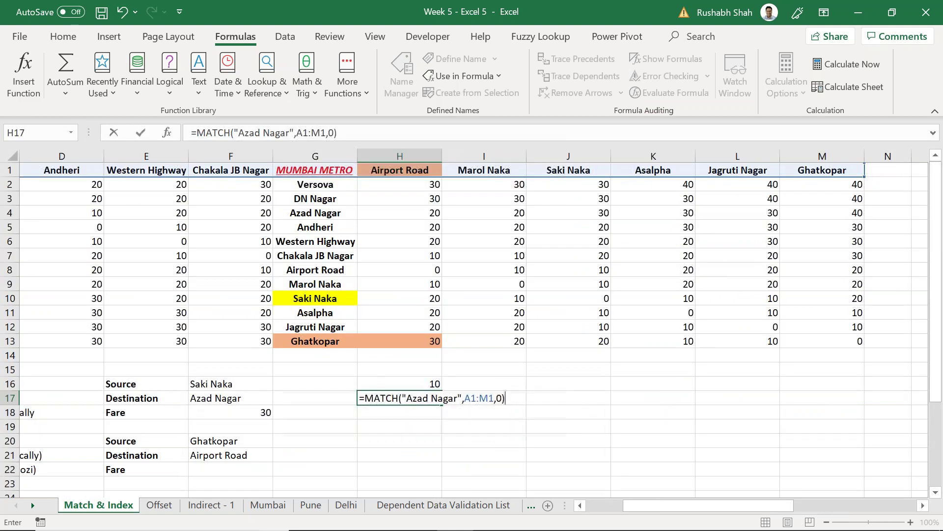
key(Return)
key(Up)
key(F2)
key(Return)
key(Up)
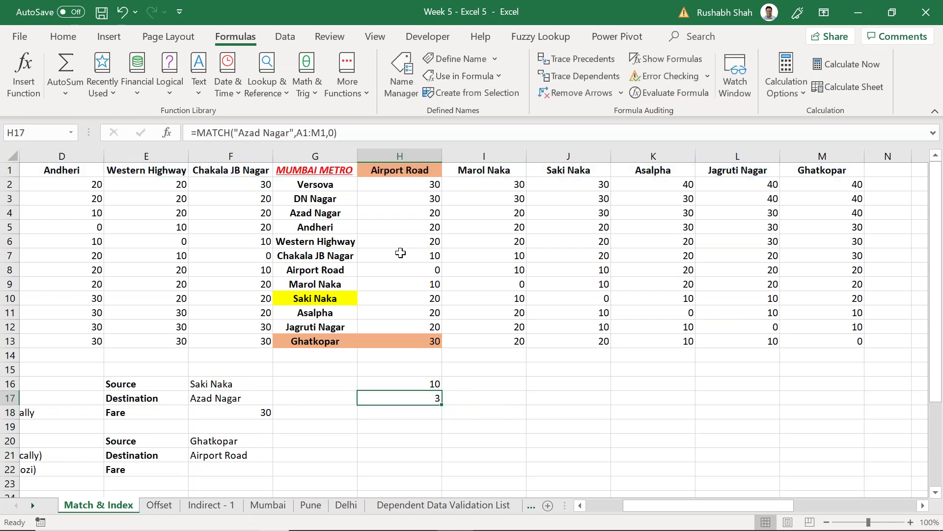
key(ctrl+s)
Step: Compare the MATCH formula in H16 with the row number argument of the INDEX formula in F18
key(Up)
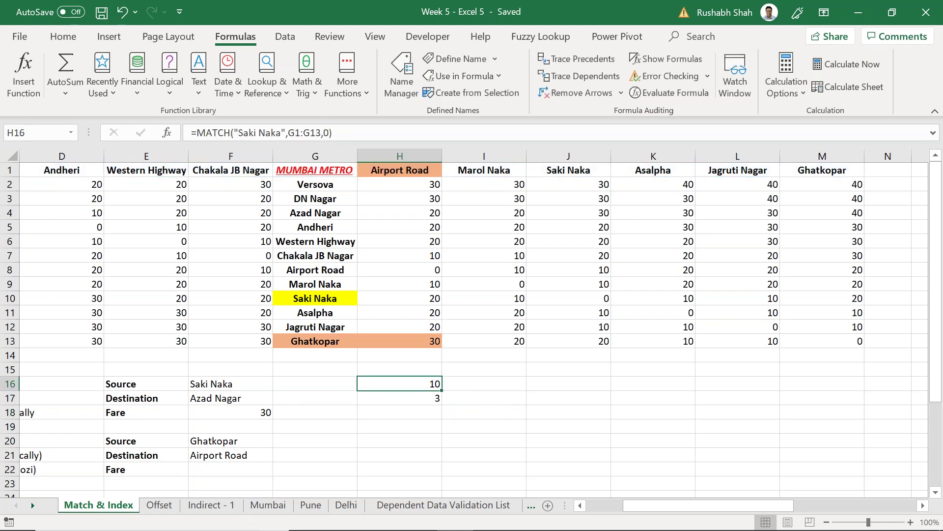
key(F2)
key(Escape)
click(230, 398)
double_click(290, 412)
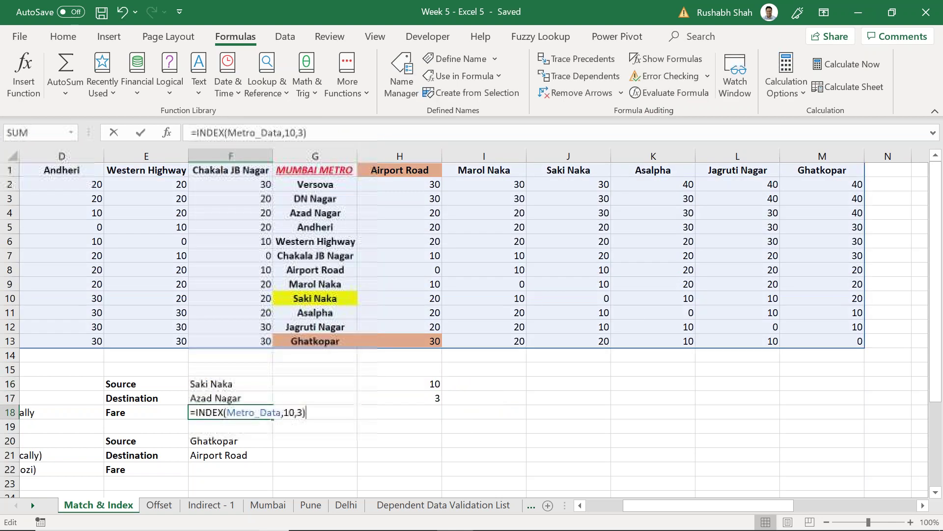
double_click(290, 413)
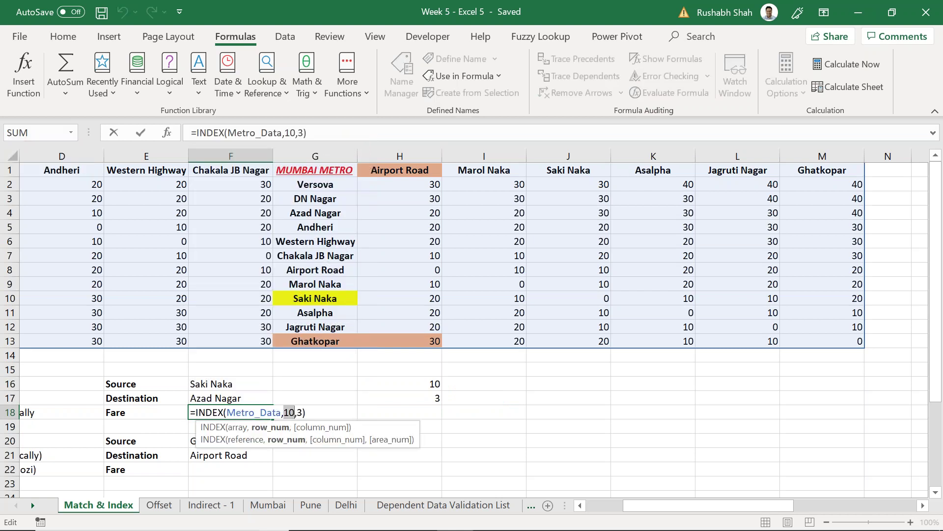
key(Escape)
Step: Review the source and destination entries in F16:F17 that drive the fare lookup
key(Up)
key(Up)
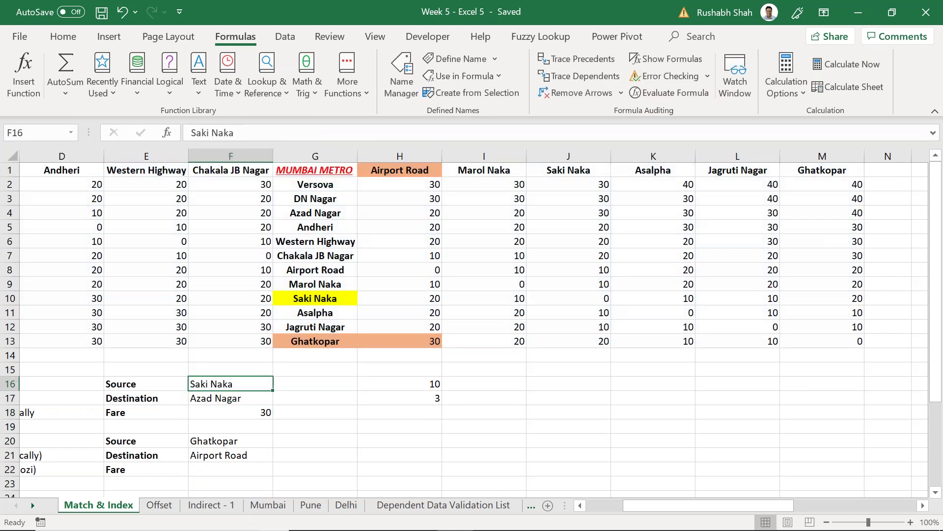
key(shift+Down)
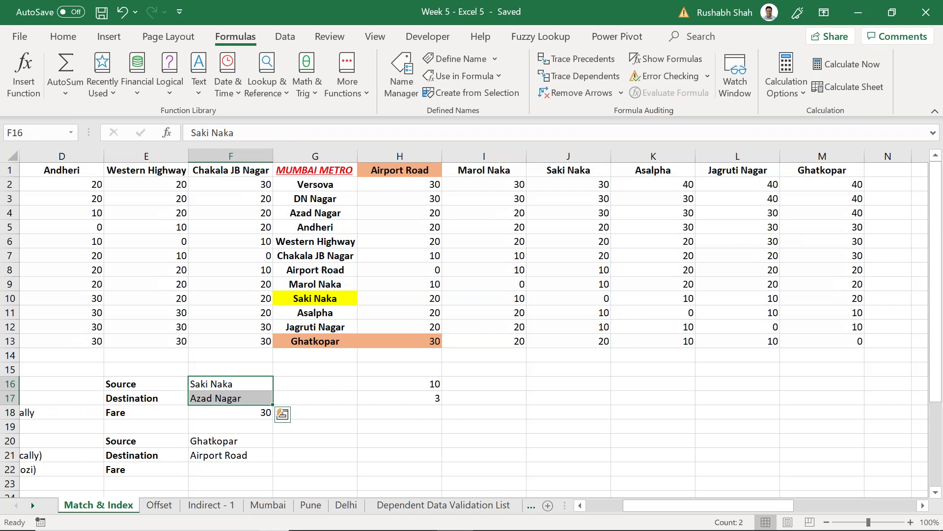
key(Down)
key(Up)
key(shift+Down)
key(Down)
key(Up)
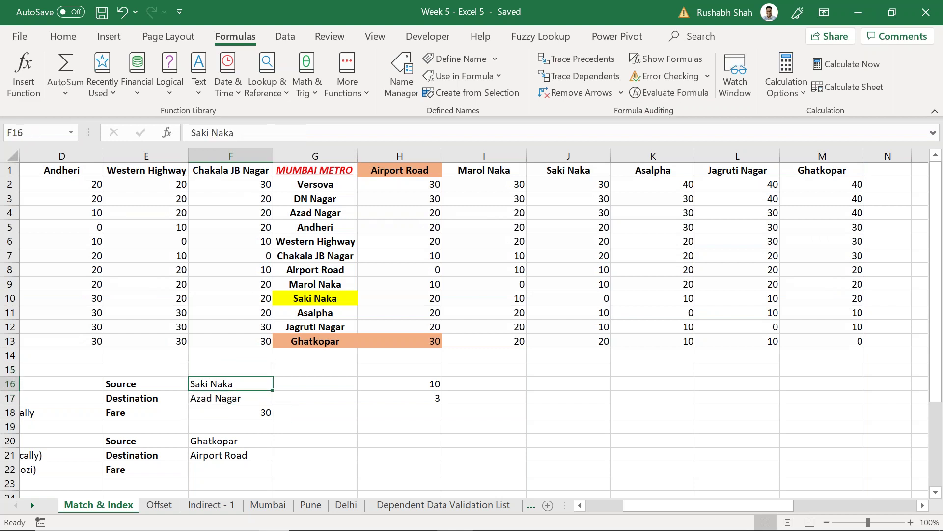
key(Down)
key(Down)
key(Up)
key(Right)
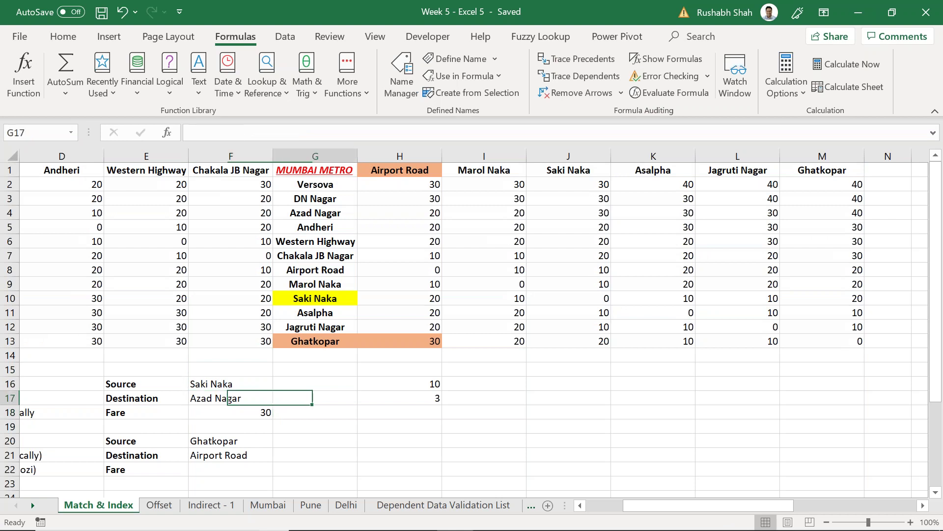
Step: Examine the lookup value, lookup range and match type of the MATCH formula in H16
key(Right)
key(Up)
key(F2)
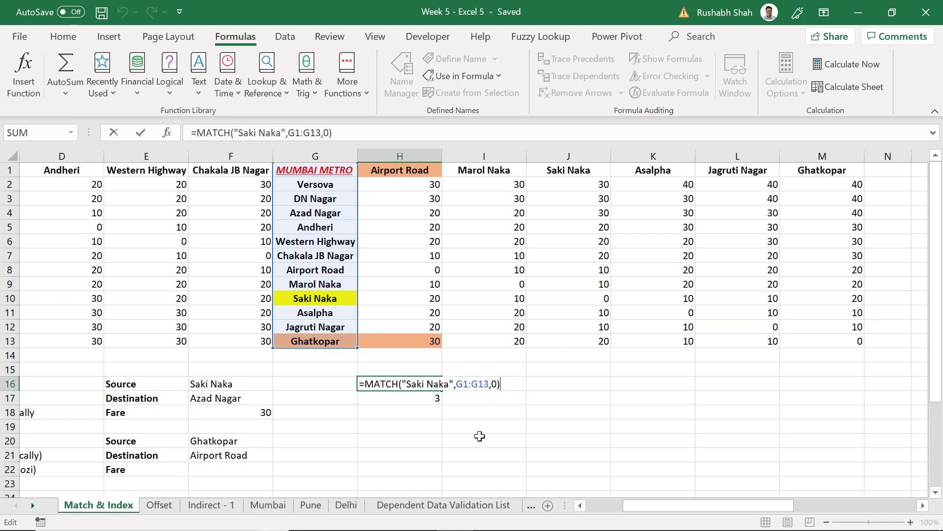
key(Return)
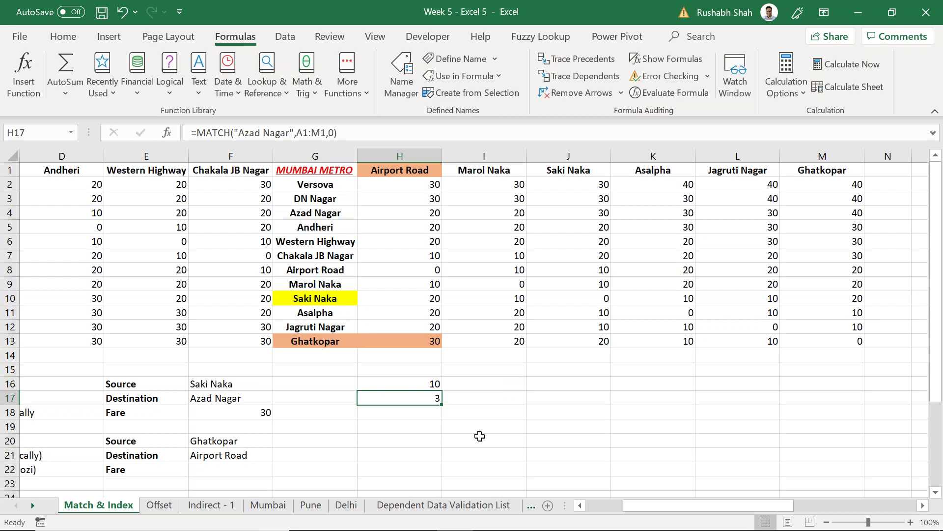
key(Up)
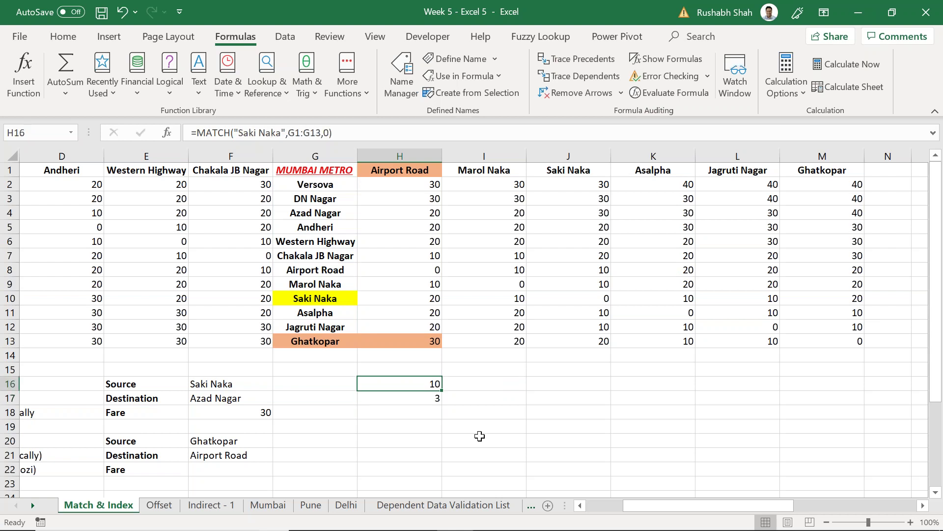
key(F2)
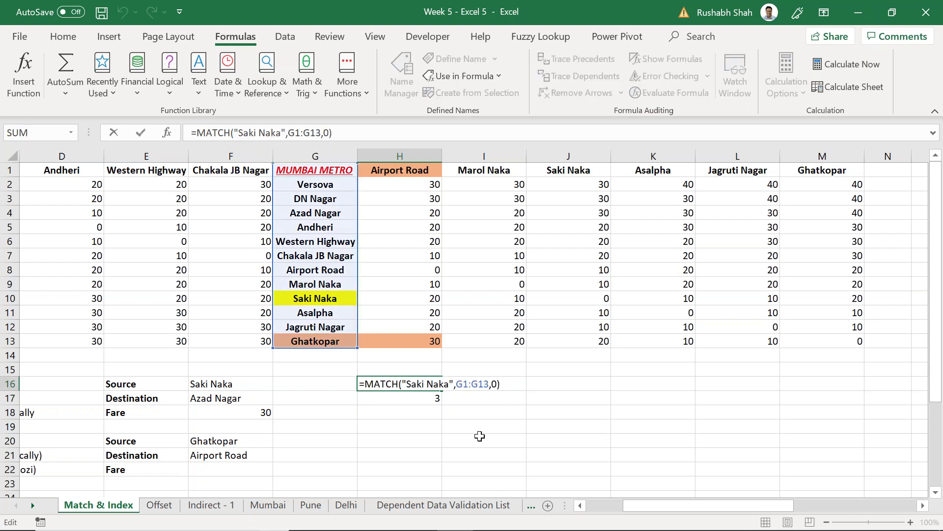
key(Escape)
Step: Replace the row number argument of the INDEX formula in F18 with the start of a MATCH function
key(Left)
key(Left)
key(Down)
key(Down)
key(F2)
key(Left)
key(Left)
key(Left)
key(shift+Left)
key(shift+Left)
key(Tab)
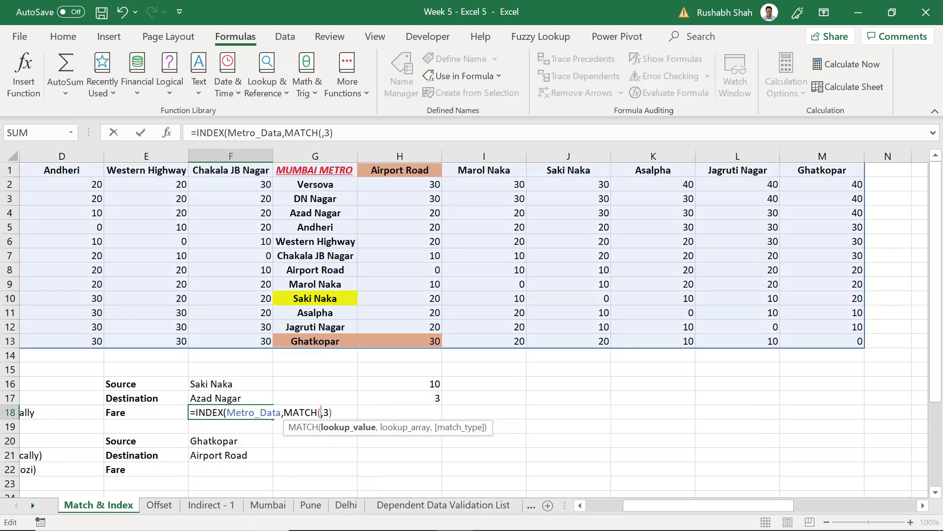
Step: Complete the row argument in F18 as MATCH(F16,G1:G13,0)
key(Right)
key(Right)
key(Right)
key(Right)
key(Right)
key(Right)
key(Right)
key(Right)
key(Right)
key(Right)
key(Right)
key(Right)
key(Right)
key(Right)
key(Right)
key(Right)
key(Right)
key(Right)
key(Right)
key(Right)
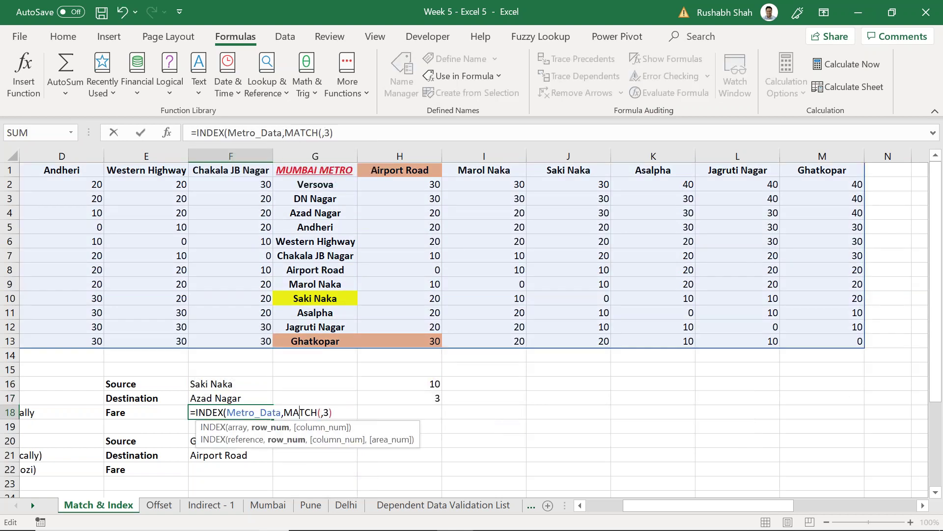
key(Left)
key(F2)
key(Up)
key(Up)
text(,)
key(Up)
key(Up)
key(Up)
key(Up)
key(Right)
key(Up)
key(ctrl+shift+Up)
text(,0))
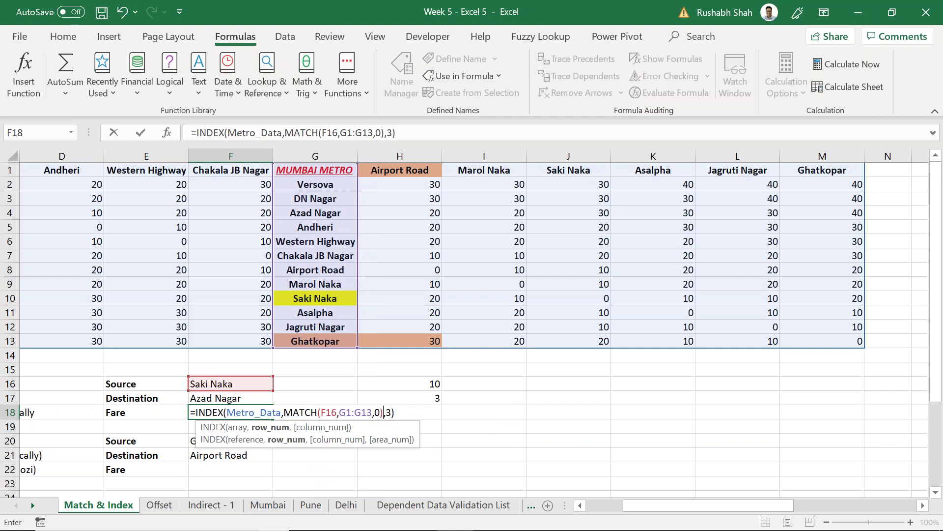
Step: Replace the column number argument in F18 with MATCH(F17,A1:M1,0) and commit the formula
key(F2)
key(Right)
key(Delete)
text(mat)
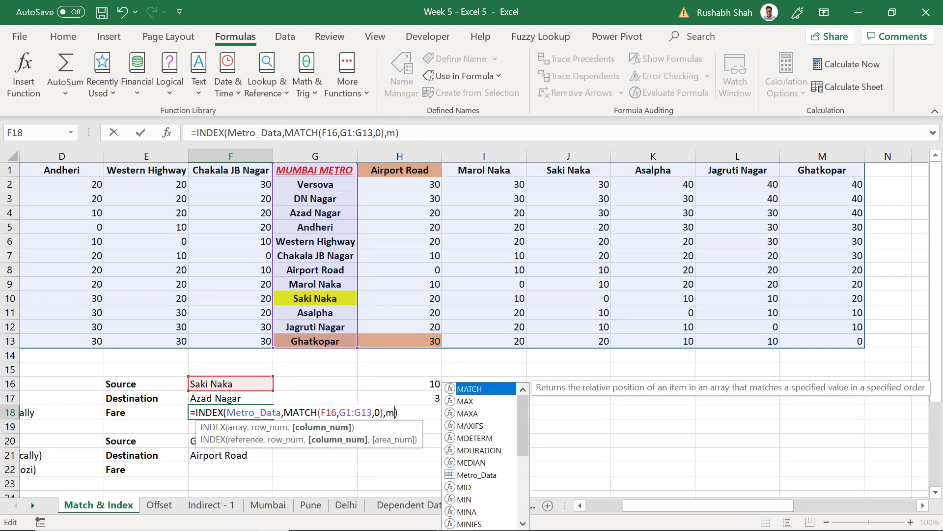
key(Tab)
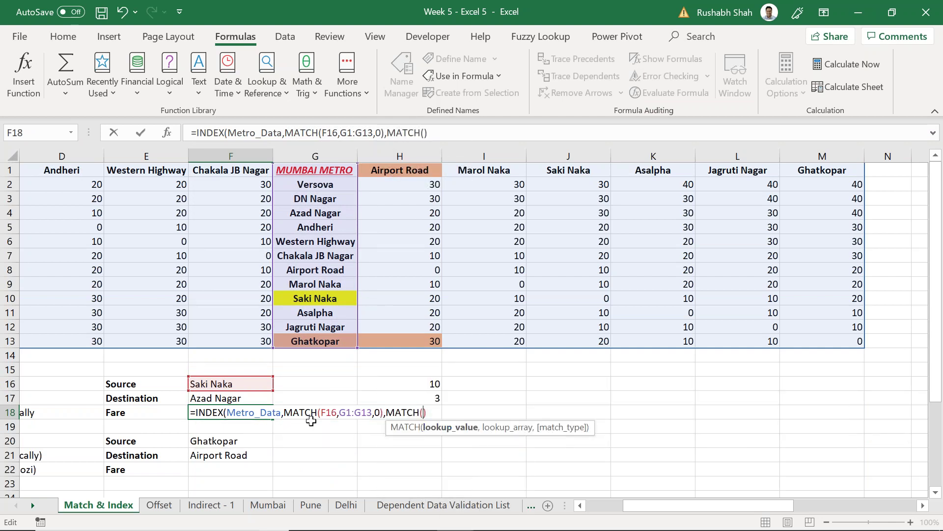
click(260, 396)
text(,)
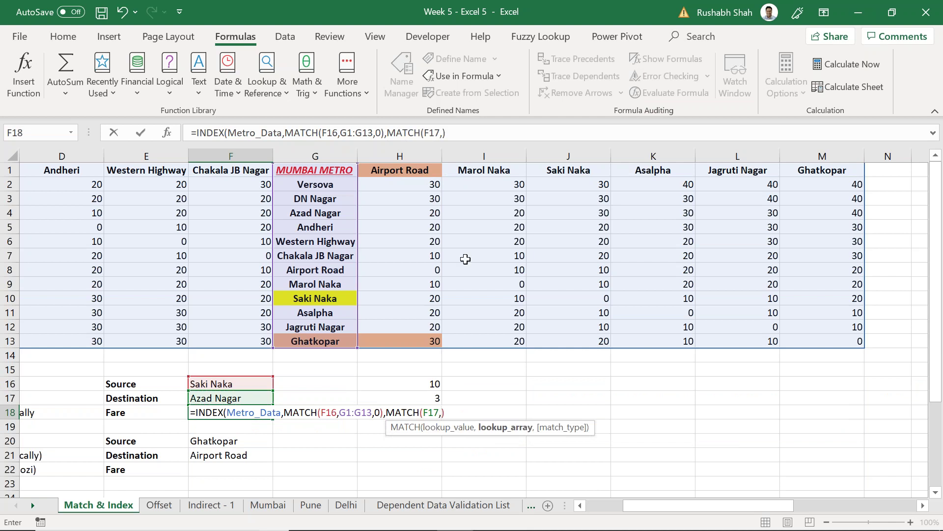
click(206, 168)
key(ctrl+Left)
key(ctrl+shift+Right)
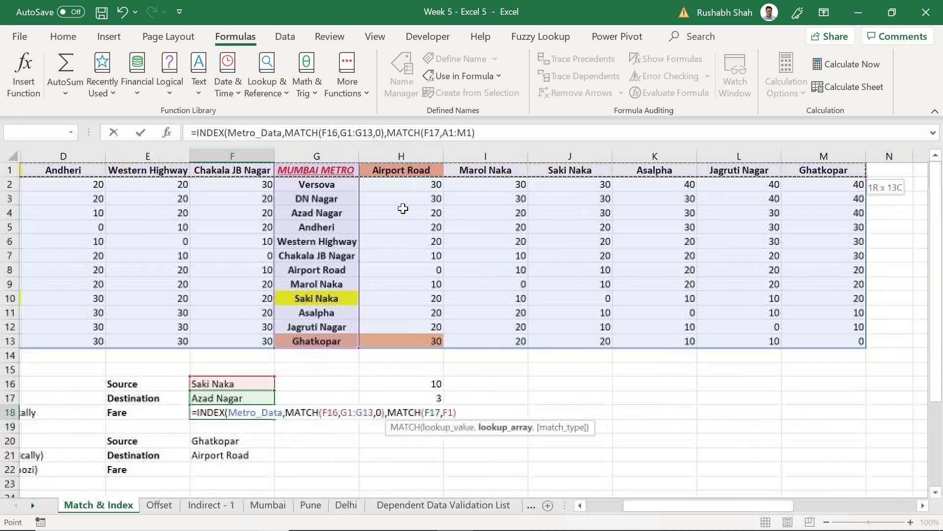
text(,0))
key(Return)
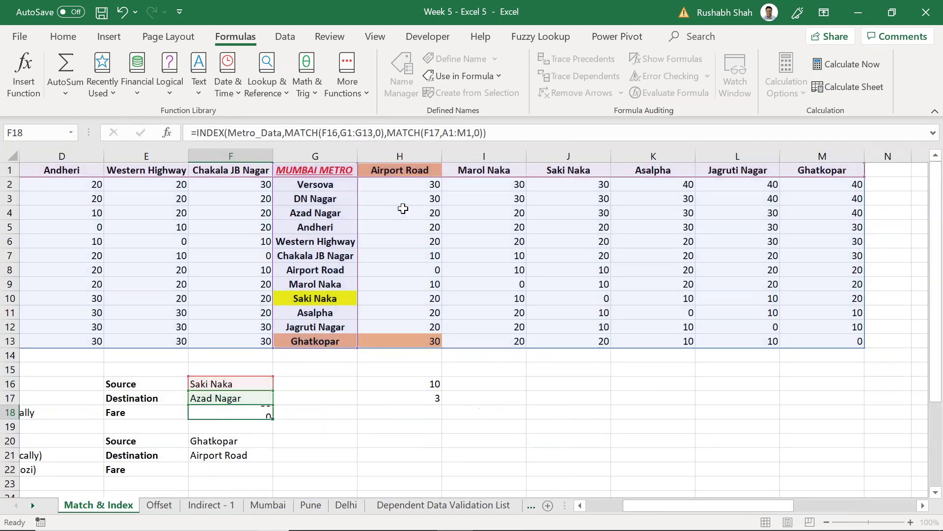
Step: Set the source station in F16 to Andheri, save the workbook and review the combined formula in F18
key(Up)
key(Up)
key(Up)
text(Andheri)
key(Return)
key(Return)
key(ctrl+s)
key(F2)
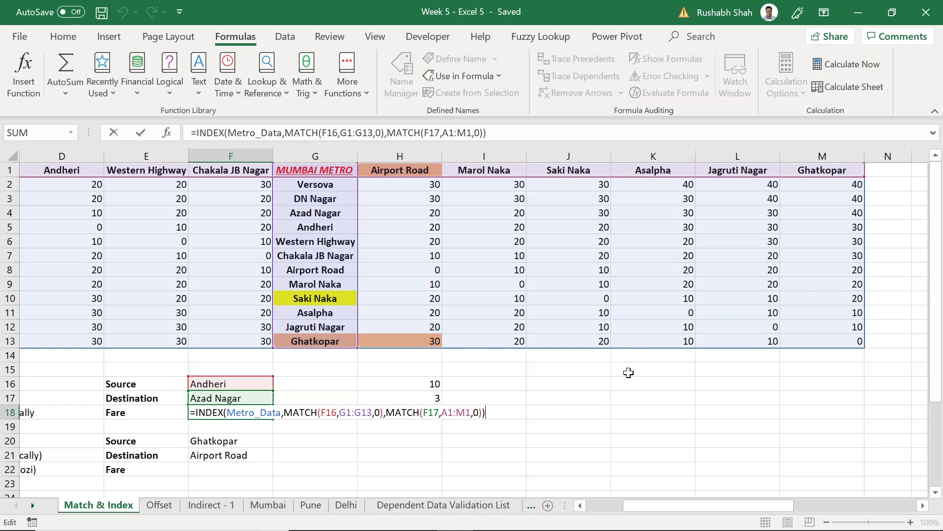
click(615, 386)
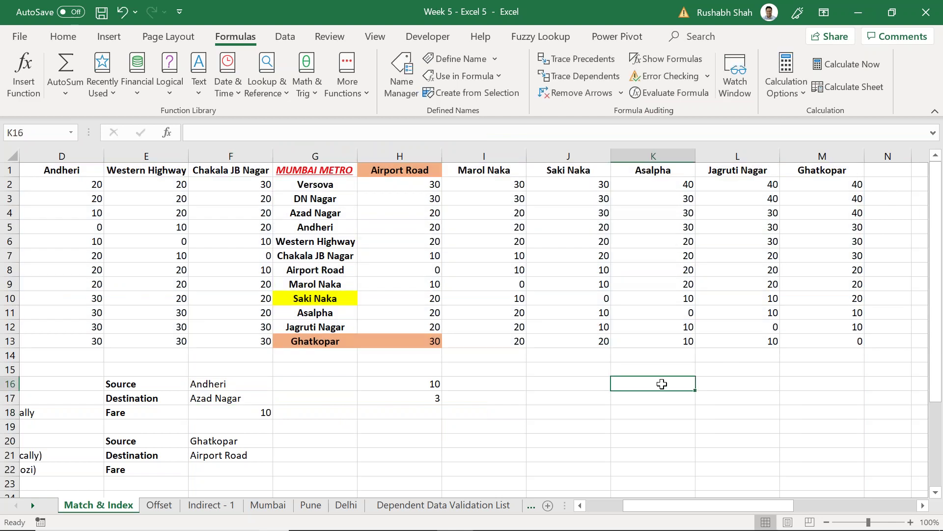
Step: Inspect the definition of the named range column_sta in the Part-2-Content workbook and dismiss its edit window
click(743, 317)
click(785, 176)
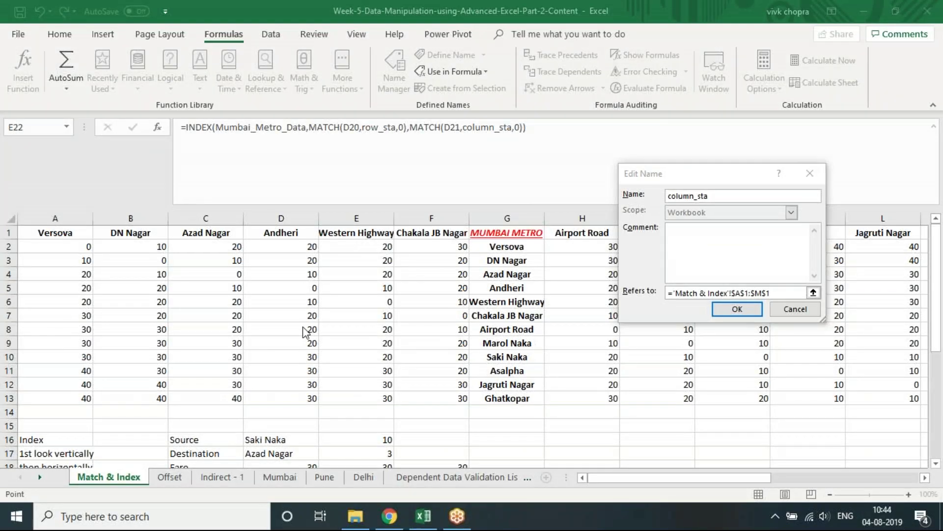
click(809, 174)
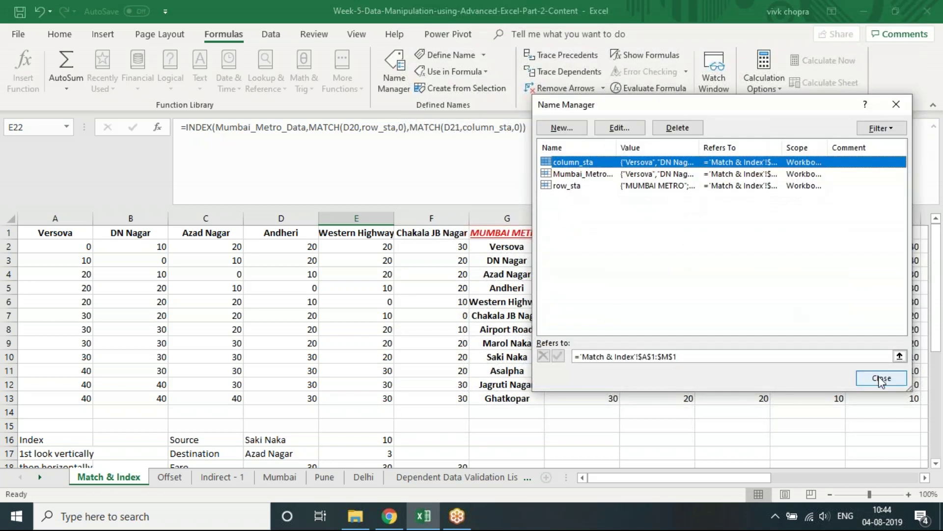
Step: Close the Name Manager and correct the misspelled destination station in D21 to Airport Road
click(882, 378)
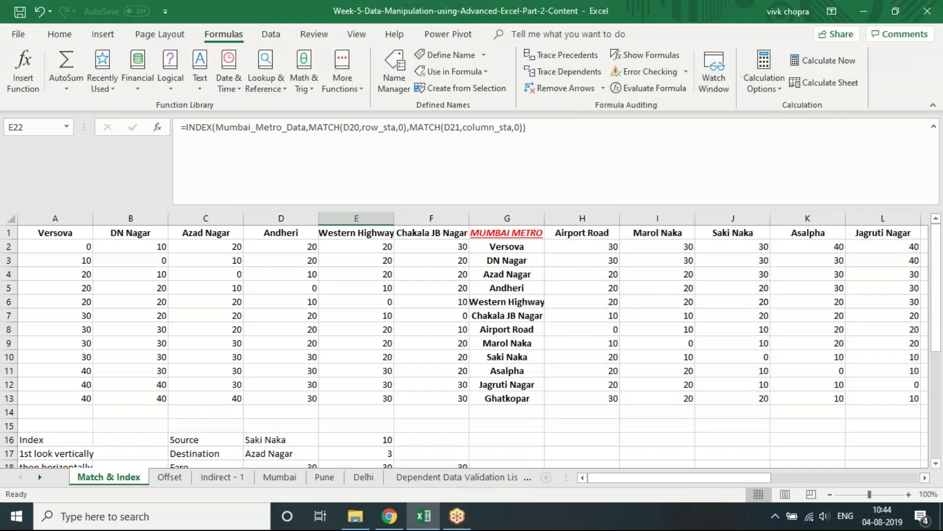
scroll(462, 344, down, 3)
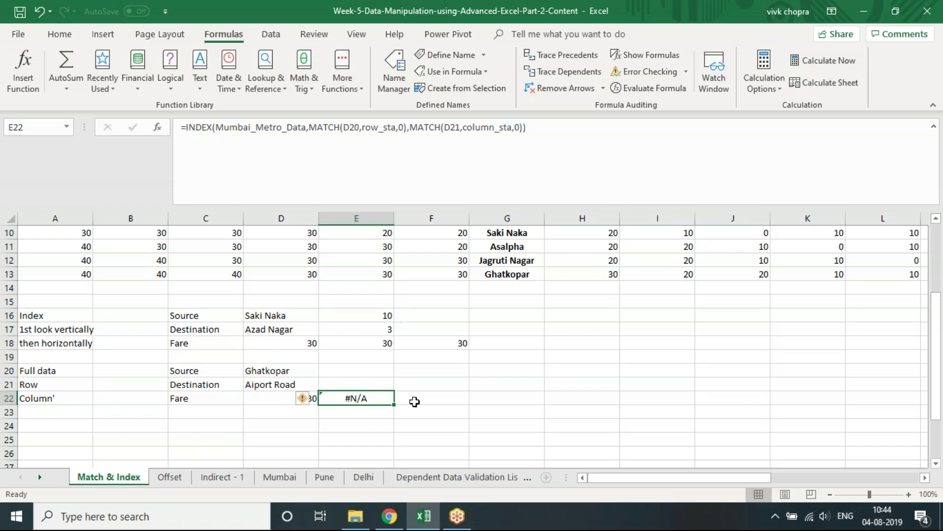
click(273, 387)
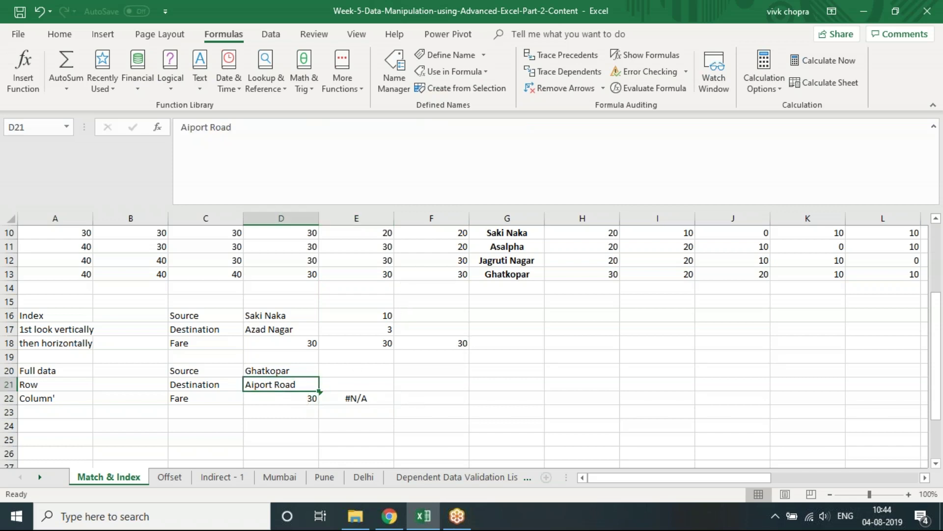
click(192, 127)
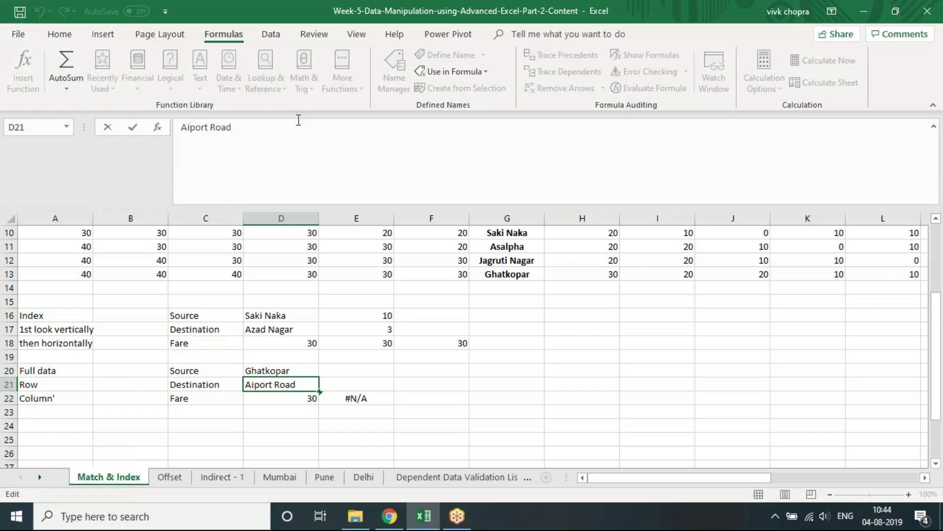
text(r)
key(Return)
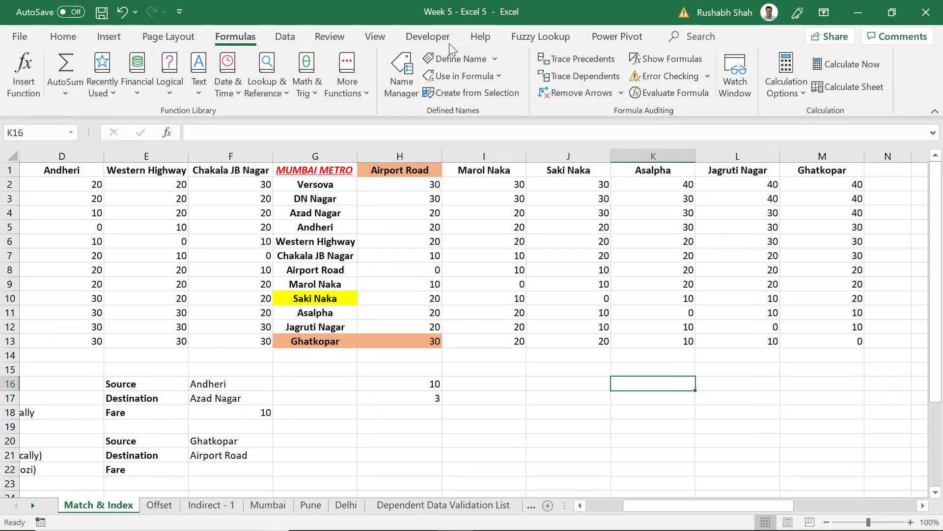
Step: Save the Week 5 - Excel 5 workbook and add an in-cell drop-down to source cell F16 listing the stations in G2:G13
click(101, 12)
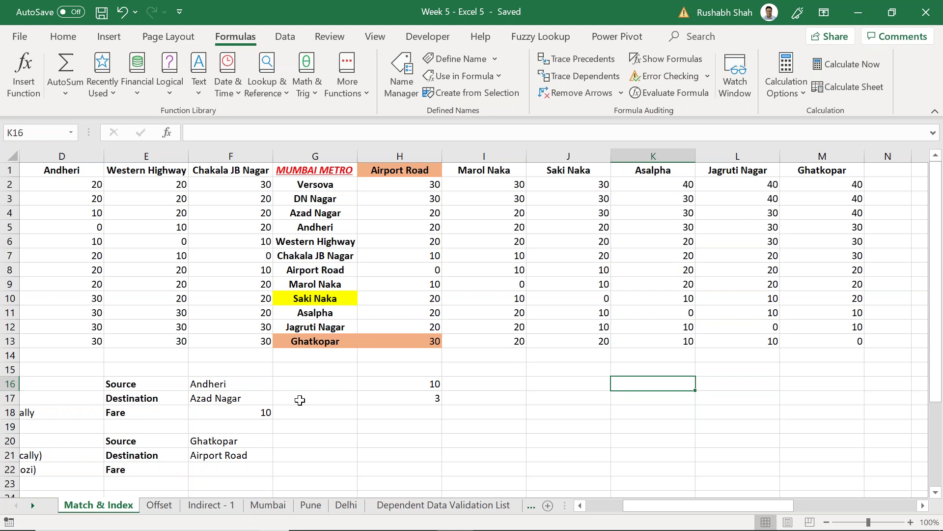
click(242, 384)
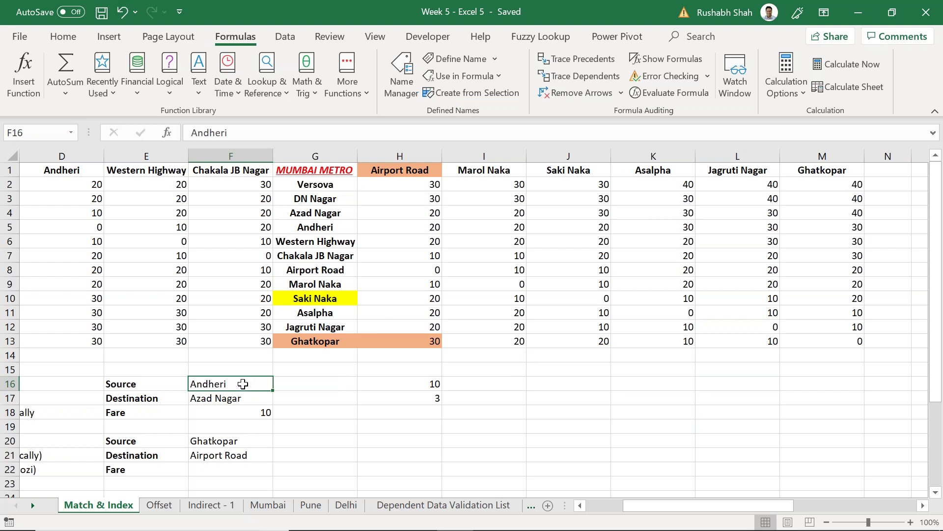
click(287, 37)
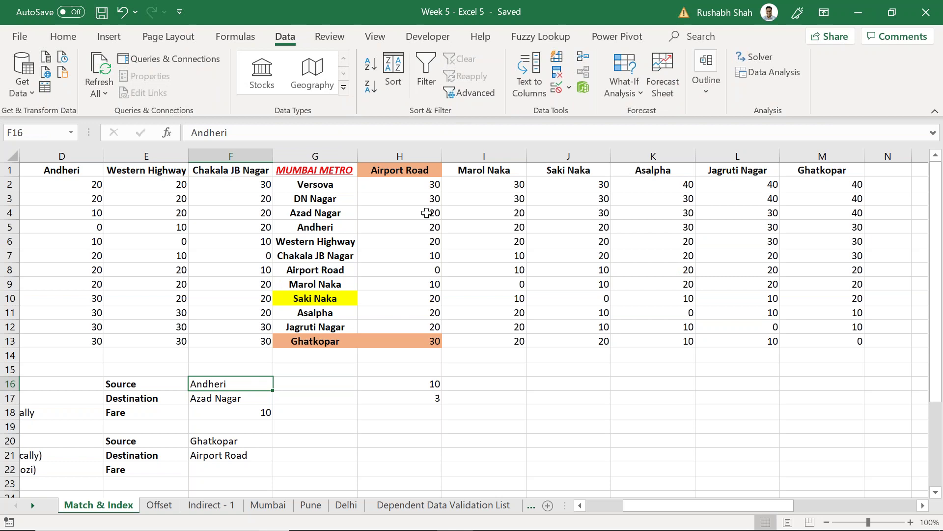
click(558, 91)
click(313, 263)
click(223, 307)
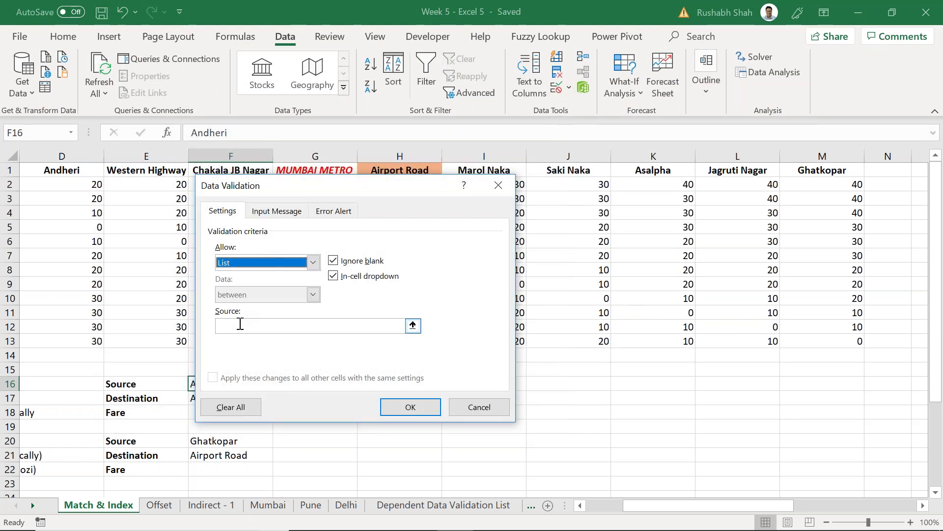
drag(324, 192, 622, 215)
drag(315, 185, 317, 337)
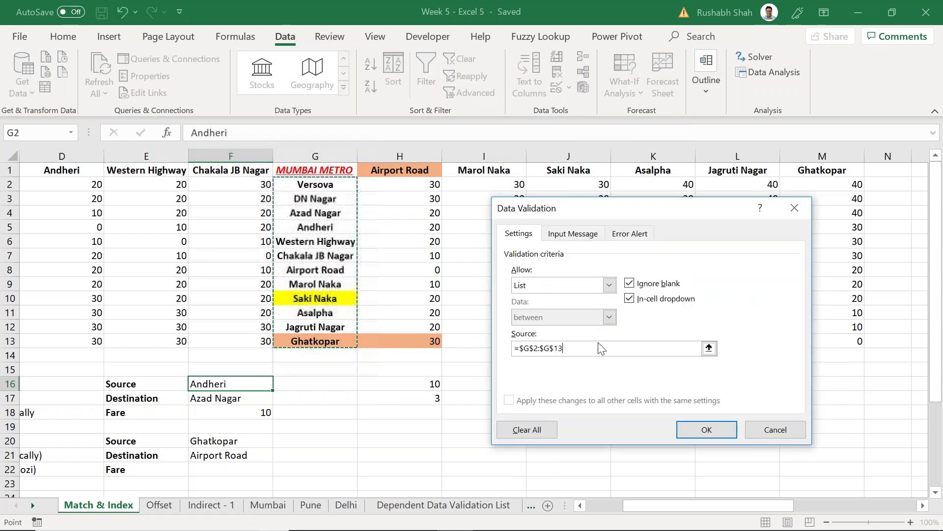
click(712, 431)
click(279, 384)
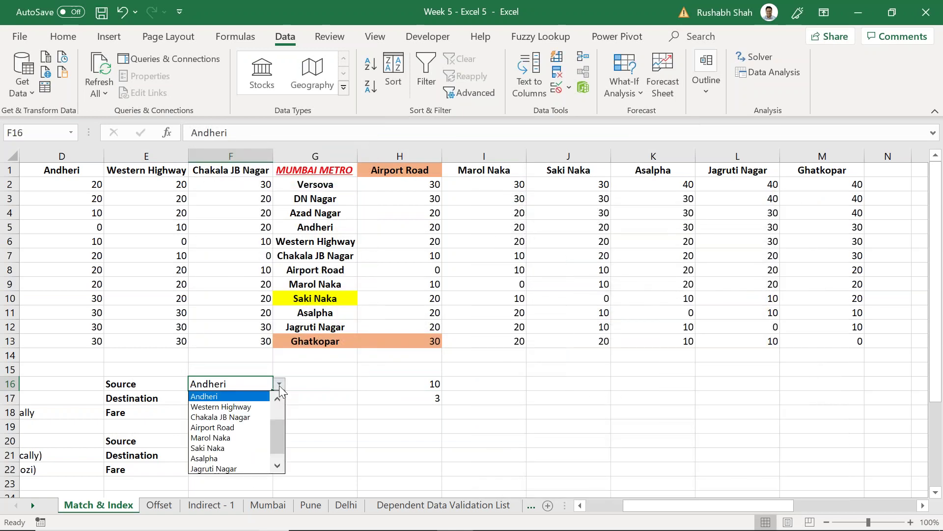
Step: Test the fare lookup by switching the Source in F16 to Marol Naka and to Chakala JB Nagar
click(221, 433)
click(279, 384)
click(230, 468)
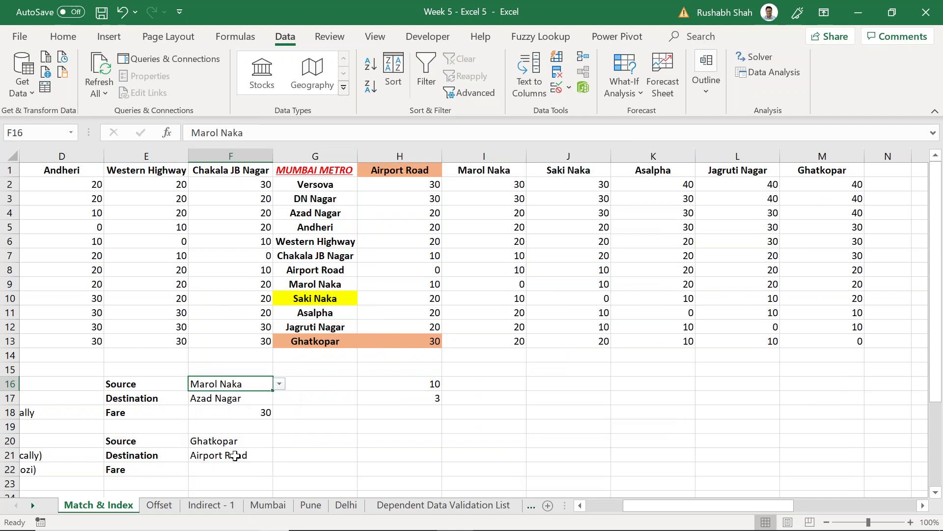
click(279, 384)
click(255, 406)
click(279, 384)
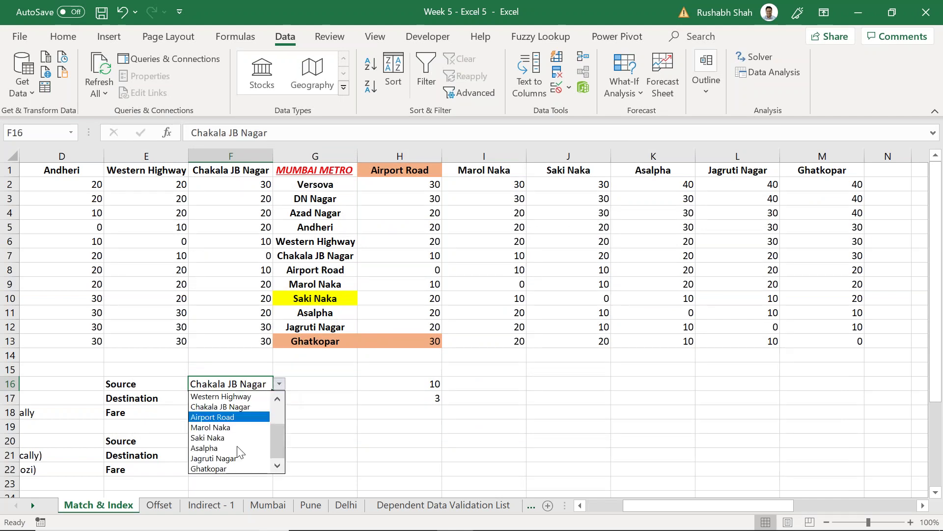
click(246, 407)
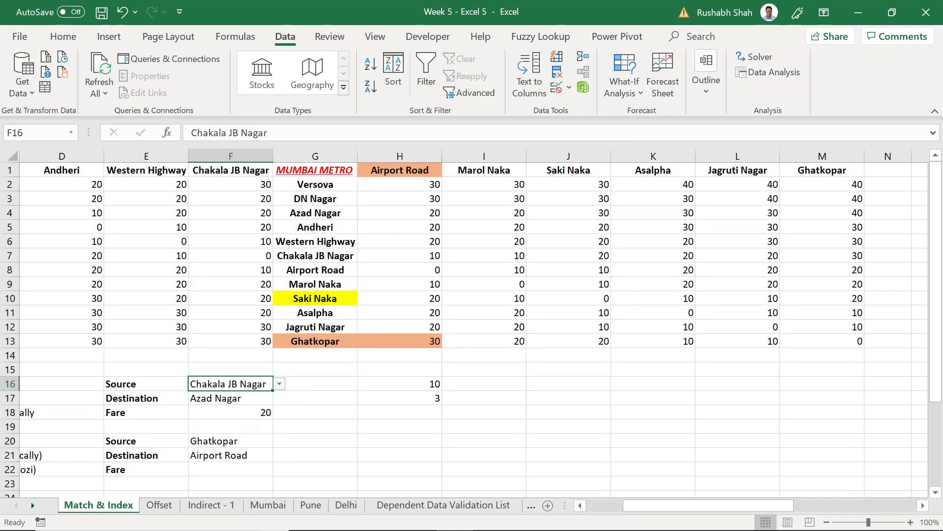
Step: Set the Source station in F16 to Marol Naka and save the workbook
click(279, 384)
click(226, 426)
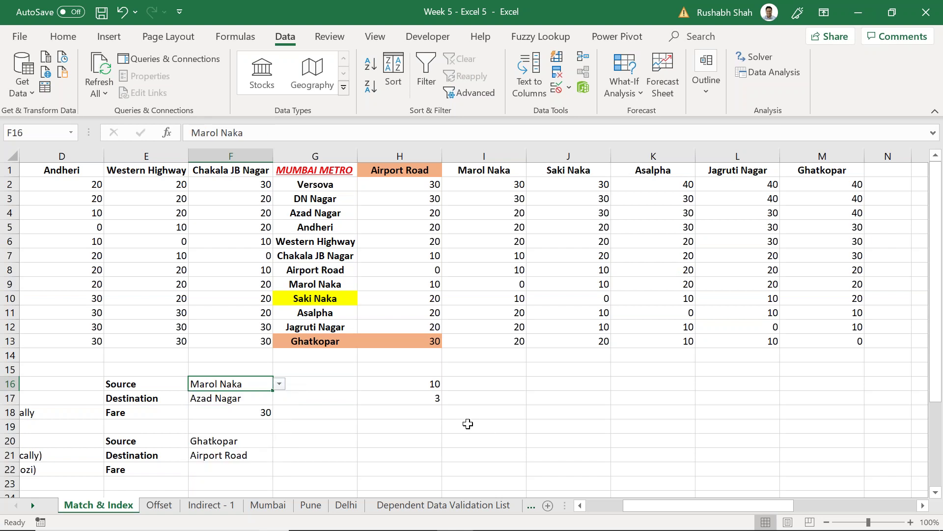
click(102, 12)
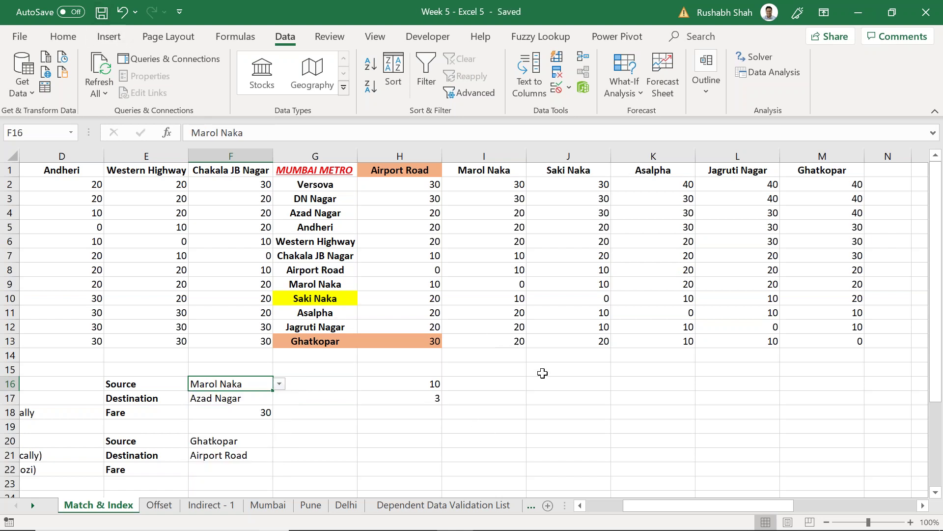
key(ctrl+s)
Step: Examine the orders table in columns R to AA and select its Order No. column
key(Right)
key(Right)
key(Right)
key(Right)
key(Right)
key(Right)
key(Right)
key(Right)
key(Right)
key(Right)
key(Right)
key(Right)
key(Right)
key(Right)
key(Right)
key(Right)
key(Right)
key(Right)
key(Right)
key(Right)
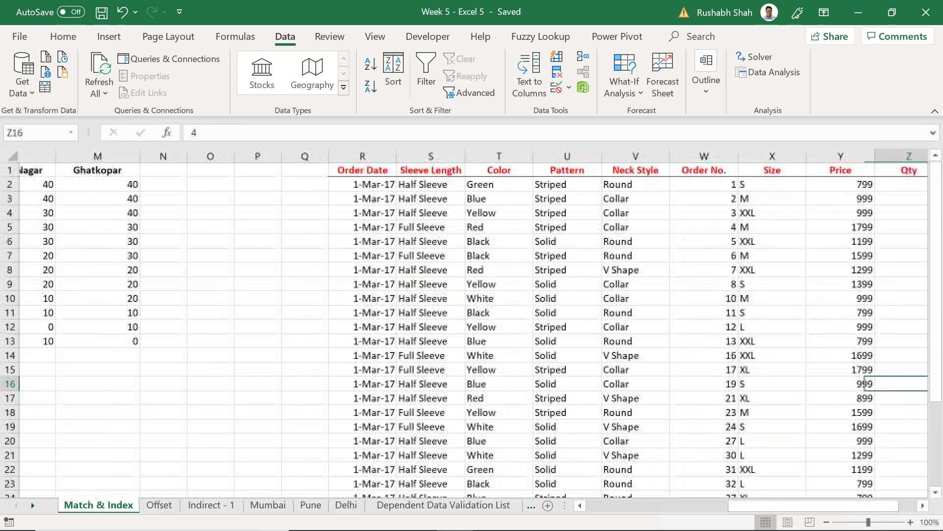
key(Right)
key(Right)
key(Right)
key(Right)
key(Left)
key(Left)
key(Left)
key(Left)
key(Left)
key(Left)
key(Left)
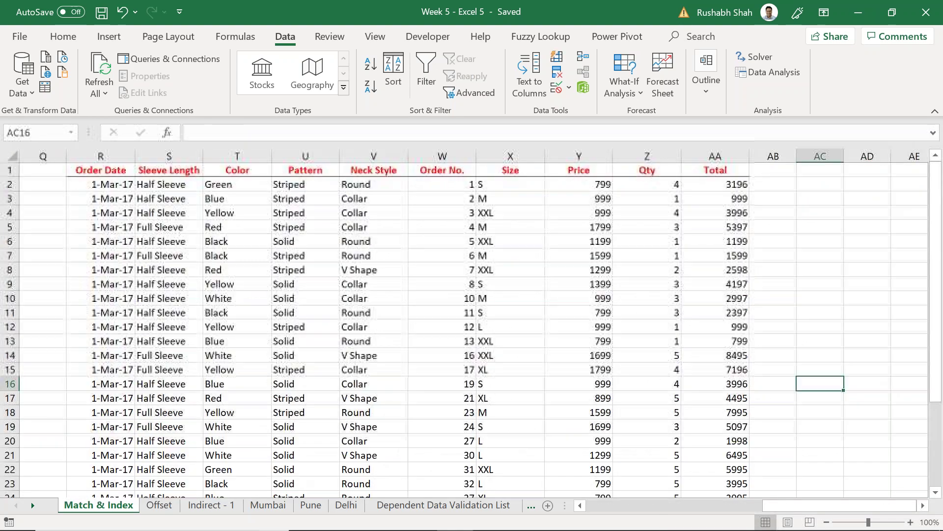
key(Up)
key(Up)
key(Up)
key(Up)
key(Up)
key(Up)
key(Up)
key(Up)
key(Up)
key(Up)
key(Up)
key(Up)
key(Up)
key(Up)
key(Up)
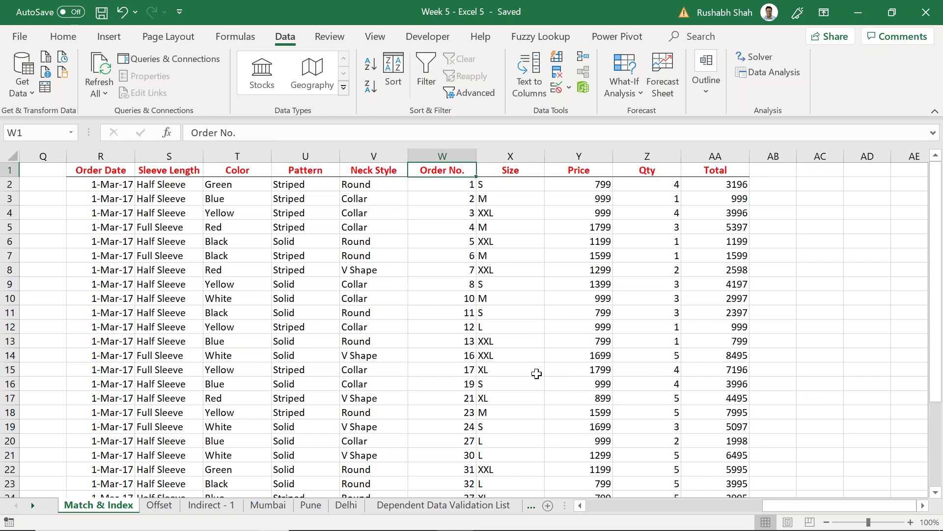
key(ctrl+s)
click(442, 156)
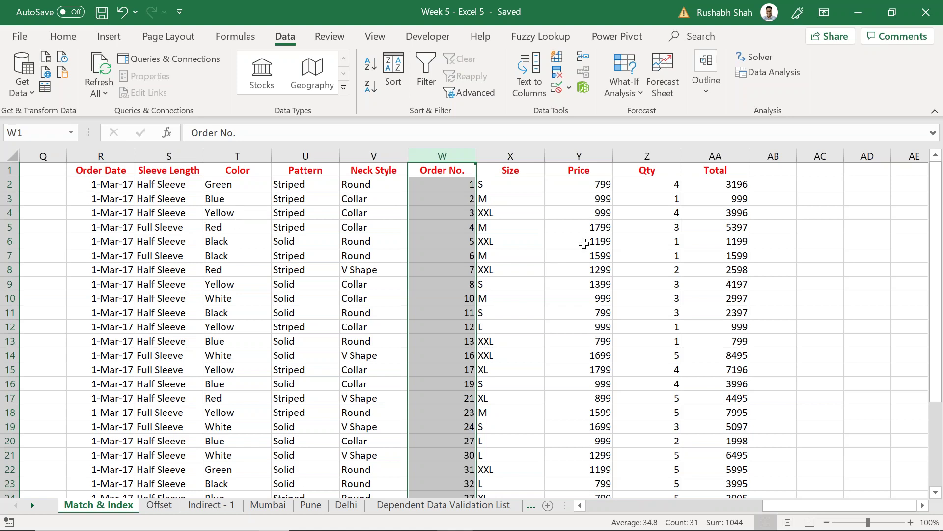
Step: Enter the label "Order no." in AC3 and the order number to look up in AD3
key(Right)
key(Right)
key(Right)
key(Right)
key(Right)
key(Right)
key(Right)
key(Right)
key(Right)
key(Right)
key(Right)
key(Right)
key(Down)
key(Left)
key(Left)
key(Left)
key(Left)
key(Left)
key(Left)
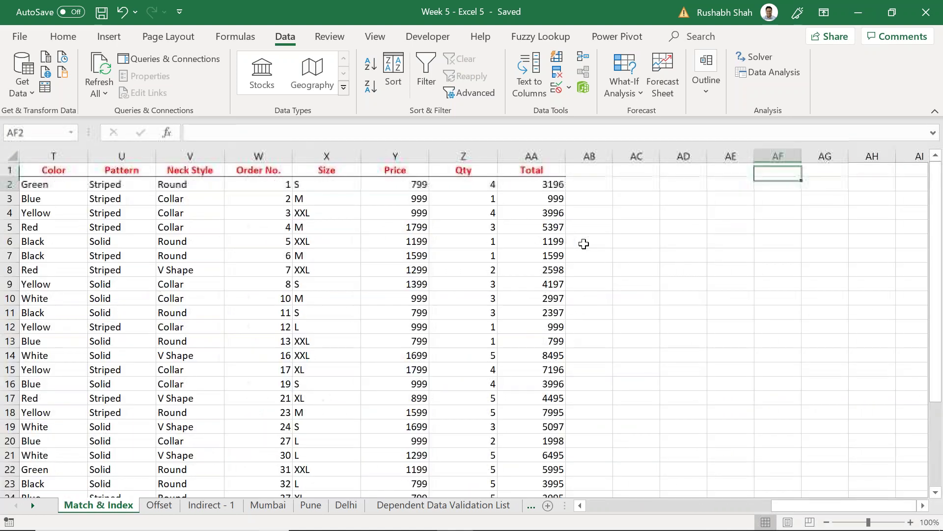
key(Down)
text(Or)
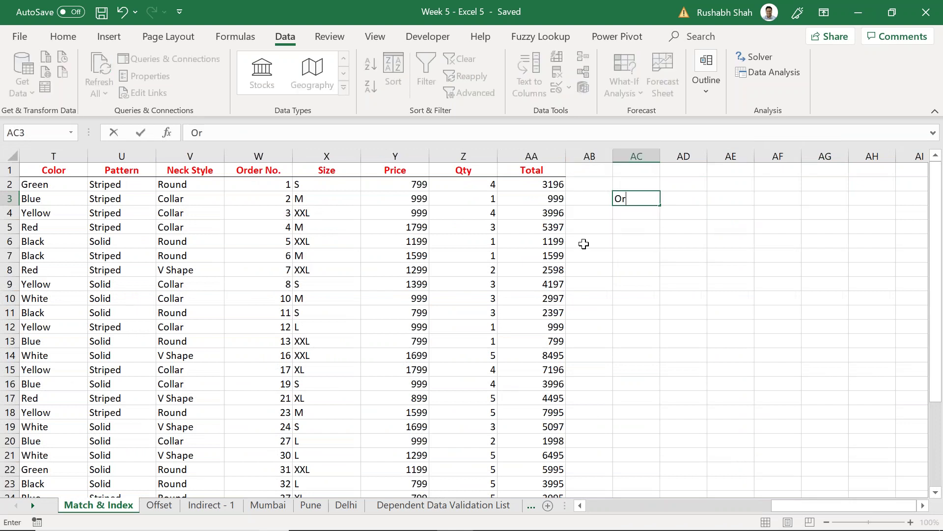
text(der no.)
key(Tab)
text(21)
key(Return)
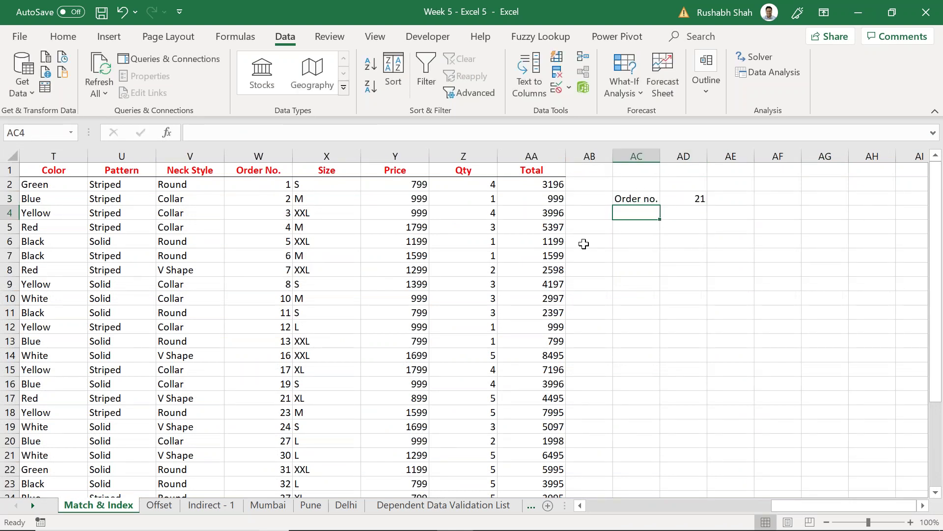
Step: Enter the labels Order Date, Neck Style, Qty and Color in AC4 to AC7
text(Date)
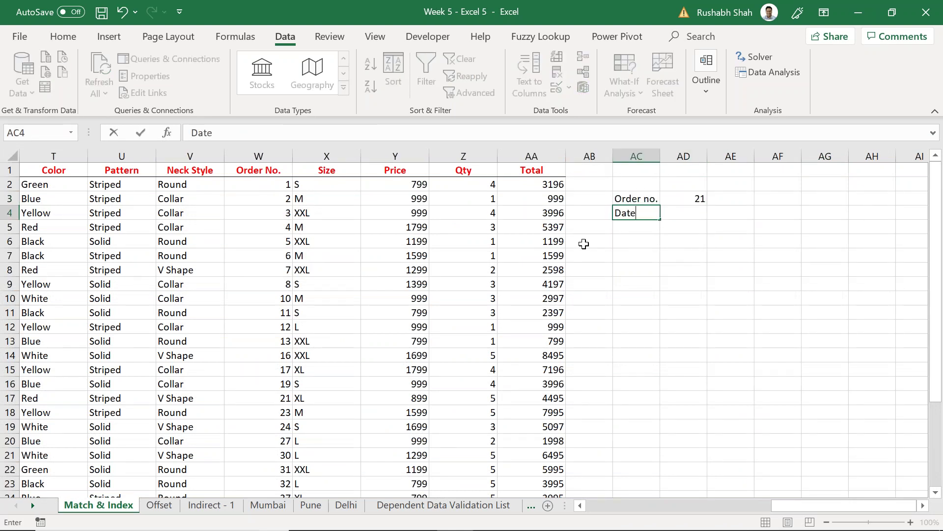
key(Escape)
text(Order Date)
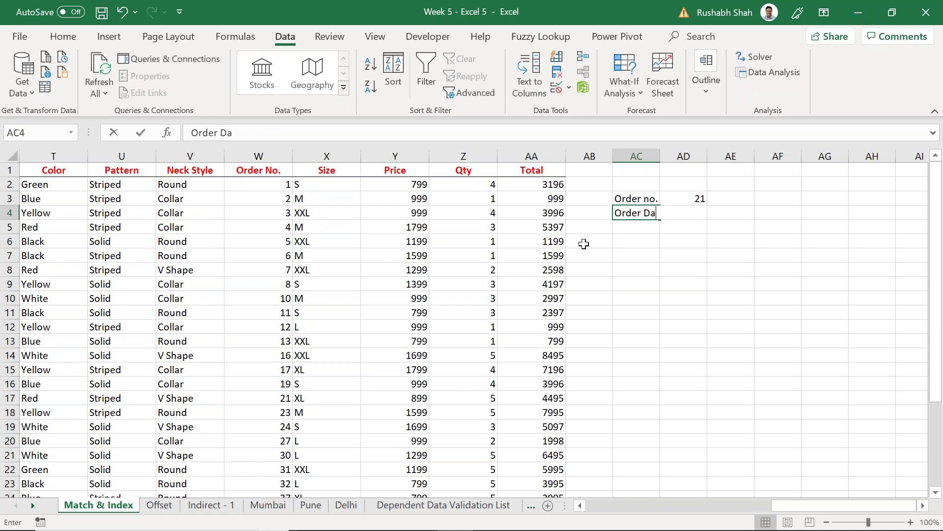
key(Return)
text(Neck Style)
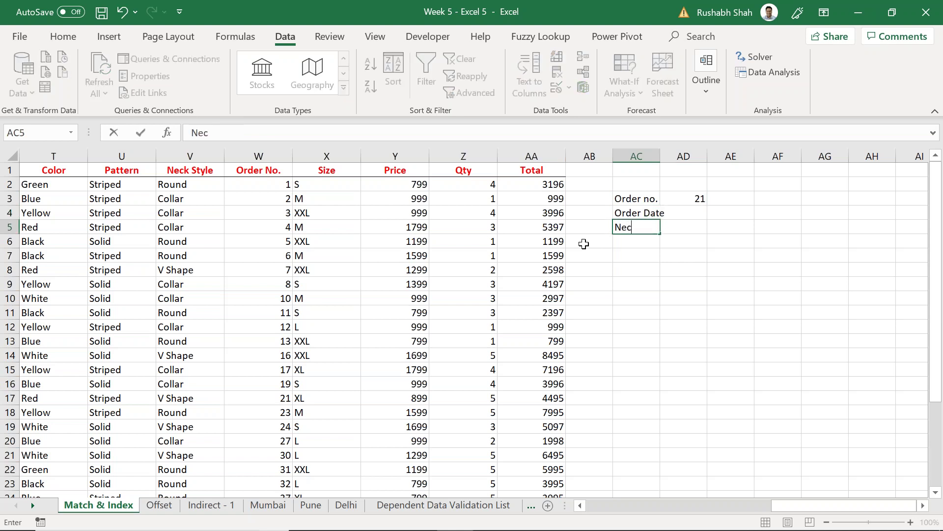
key(Return)
text(Qty)
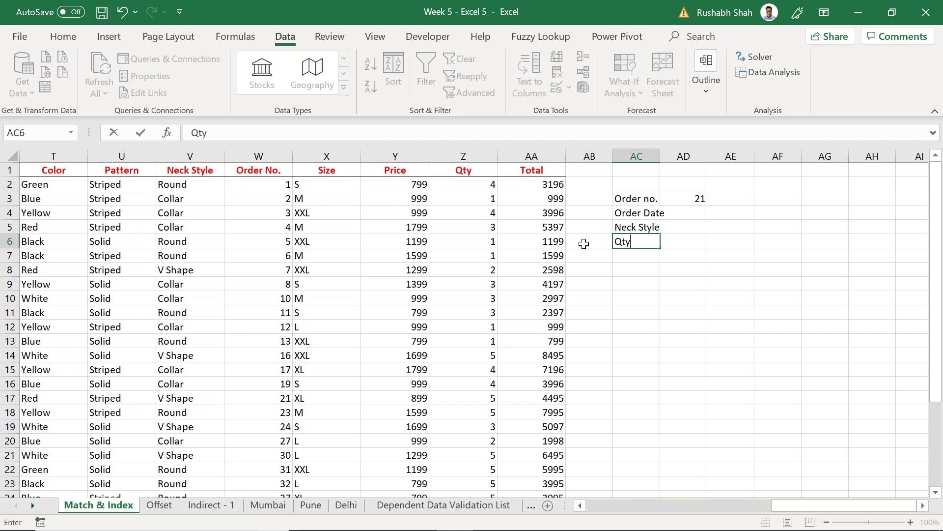
key(Return)
text(Color)
Step: Autofit column AC to the Order Date label, make the labels in AC3:AC7 bold, and save the workbook
key(Up)
key(Up)
key(Up)
key(alt+h)
key(o)
key(i)
key(Up)
key(ctrl+shift+Down)
key(ctrl+b)
key(Right)
key(Down)
key(ctrl+s)
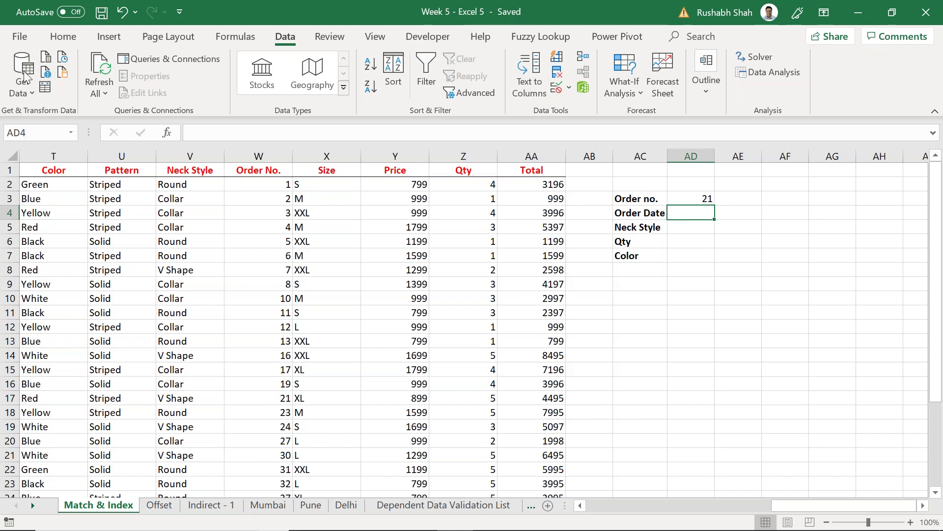
click(452, 4)
click(13, 65)
click(339, 6)
click(135, 12)
click(412, 6)
key(ctrl+s)
Step: Define the name Data_Full for the whole orders table R1:AA31 with workbook scope, and save the workbook
key(Left)
key(Left)
key(Left)
key(Left)
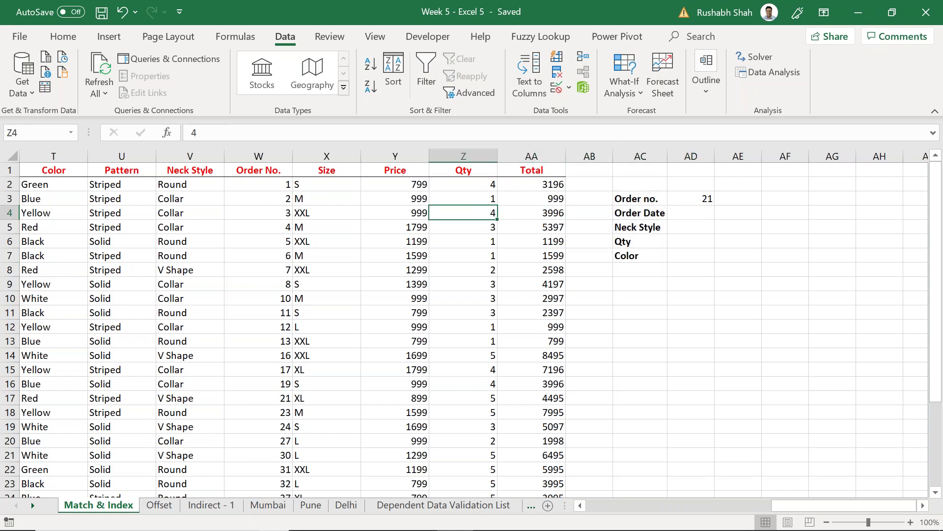
key(ctrl+a)
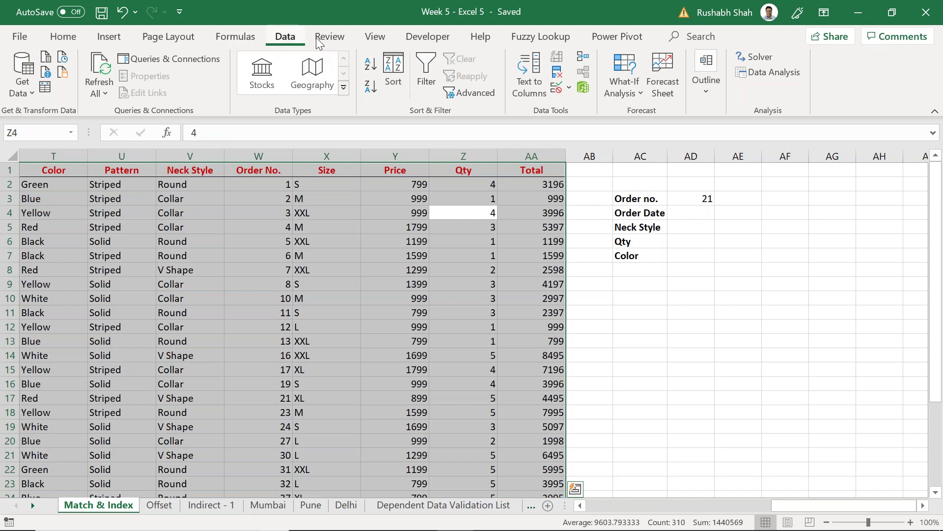
click(235, 36)
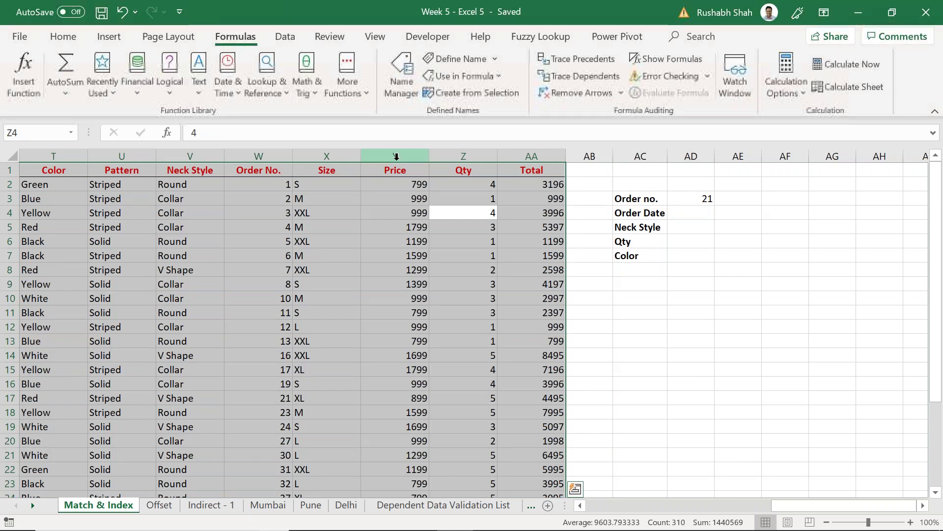
click(397, 93)
click(475, 197)
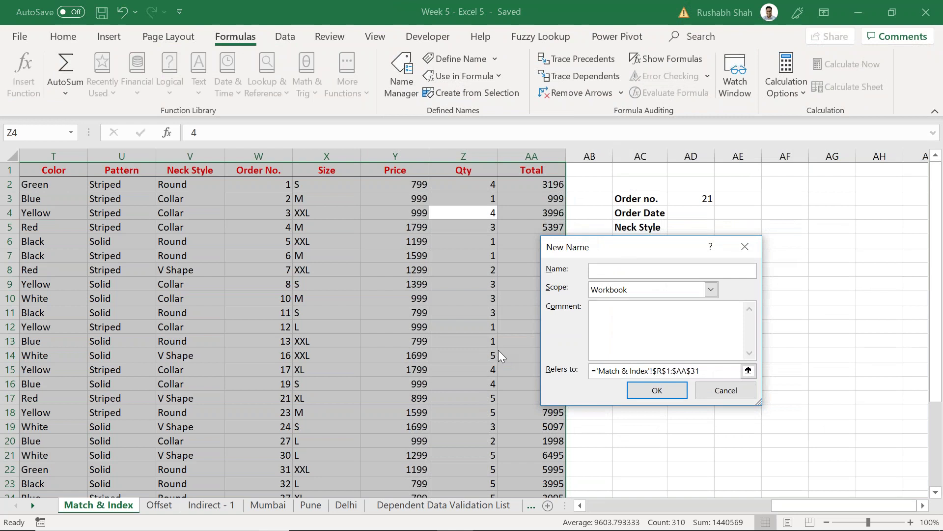
text(Data_Full)
key(Return)
click(818, 463)
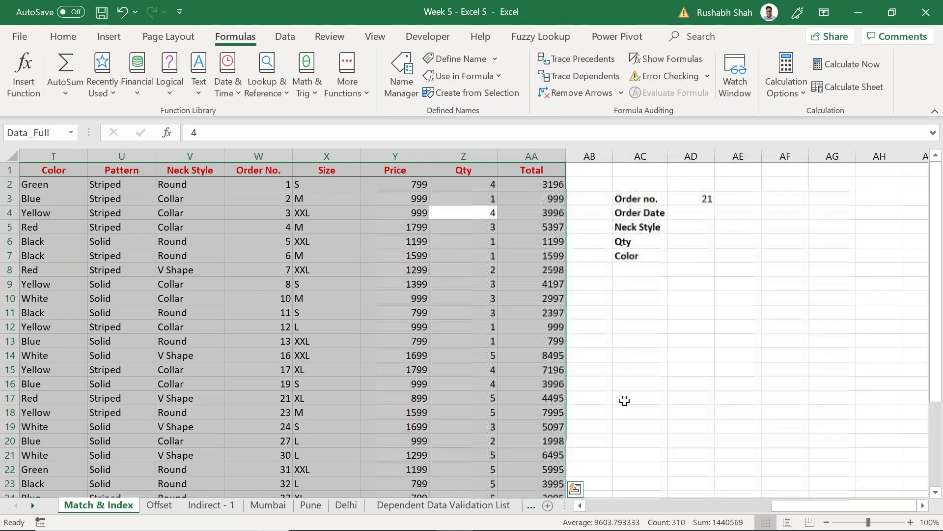
click(269, 185)
key(ctrl+s)
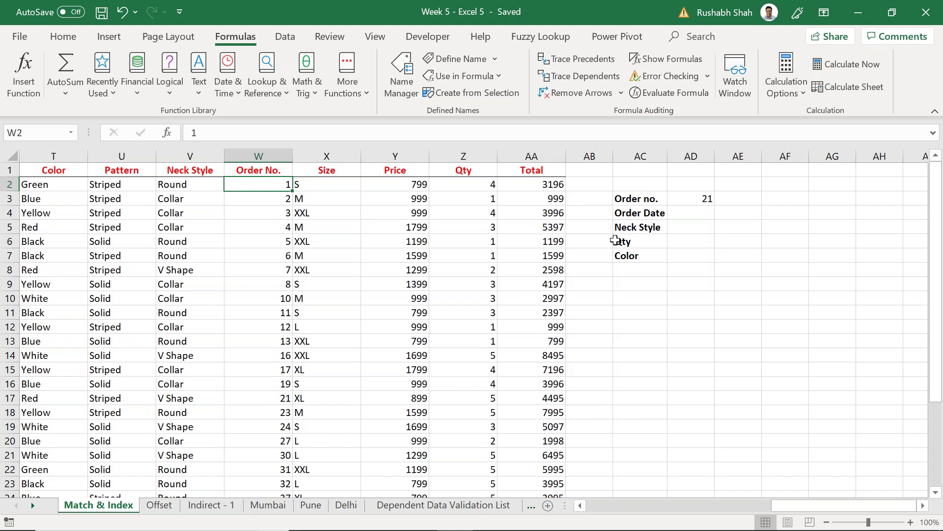
Step: Compare the lookup order number in AD3 with the Order No. column of the orders table
click(684, 199)
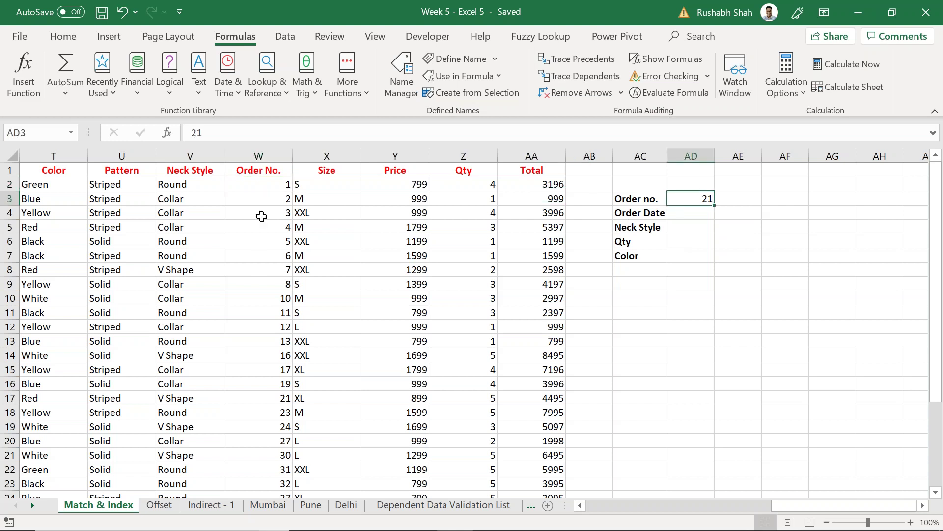
drag(270, 170, 270, 440)
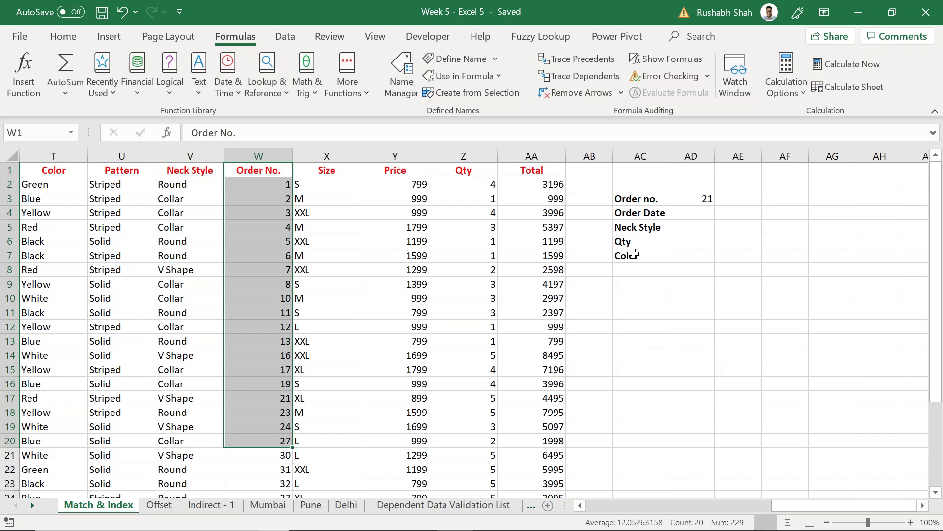
click(702, 198)
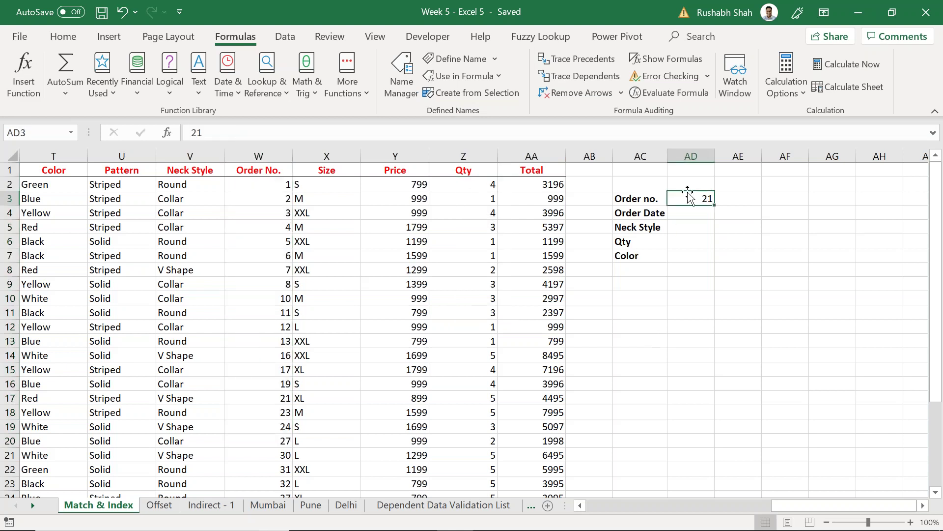
drag(275, 170, 285, 442)
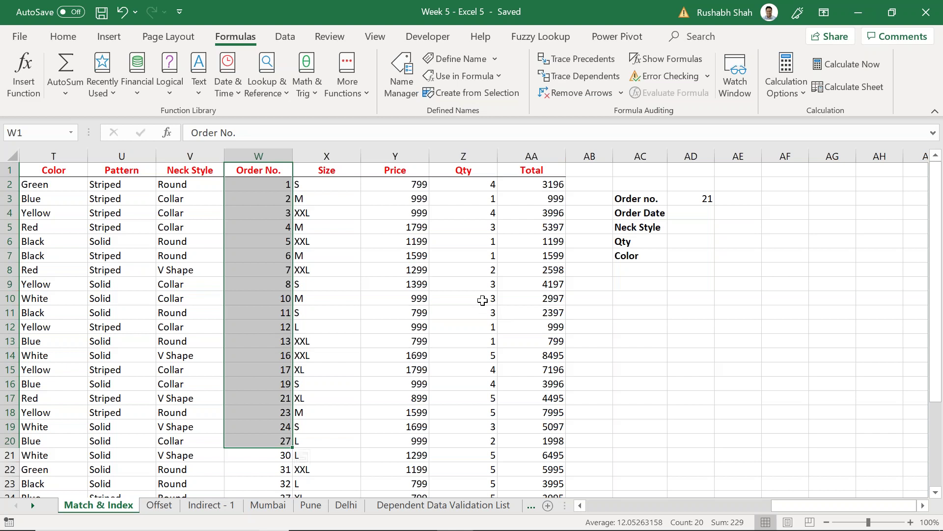
click(265, 170)
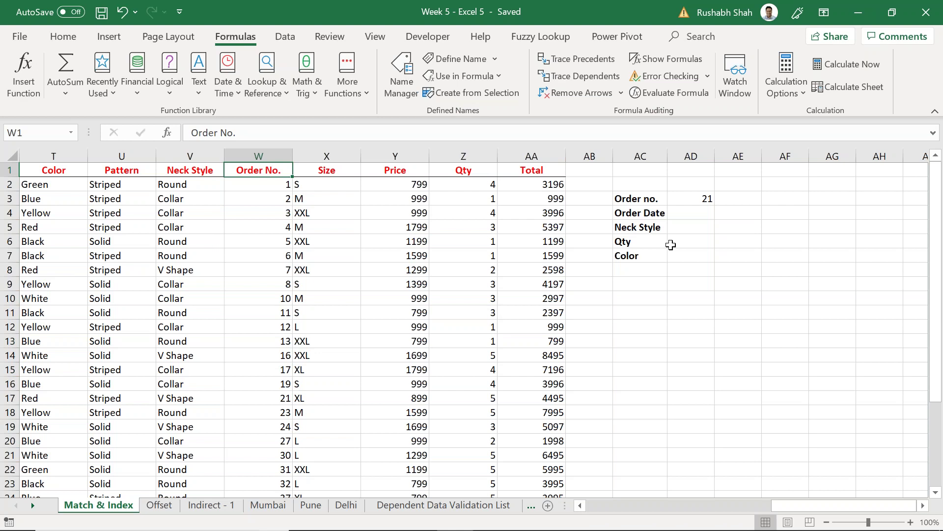
click(655, 294)
Step: Begin an INDEX formula in AD4, beside Order Date, with Data_Full as its array
click(680, 213)
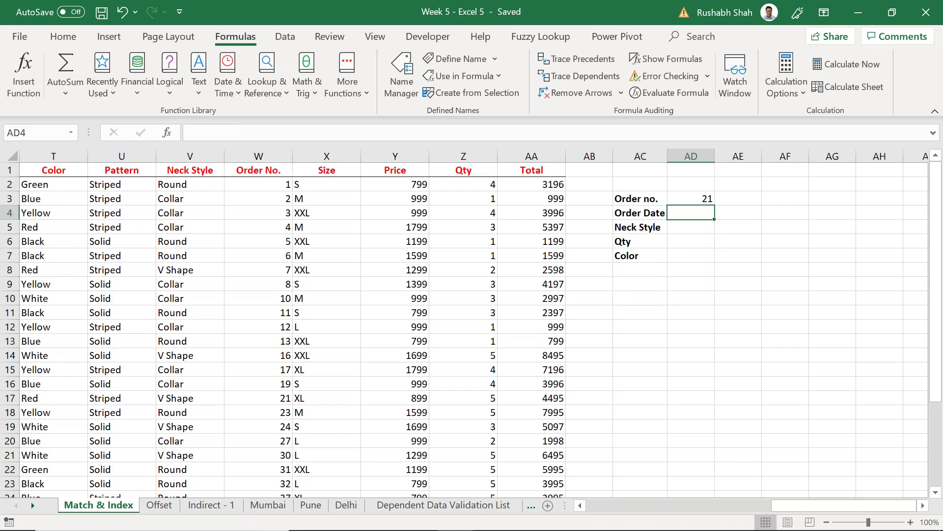
text(=INDEX()
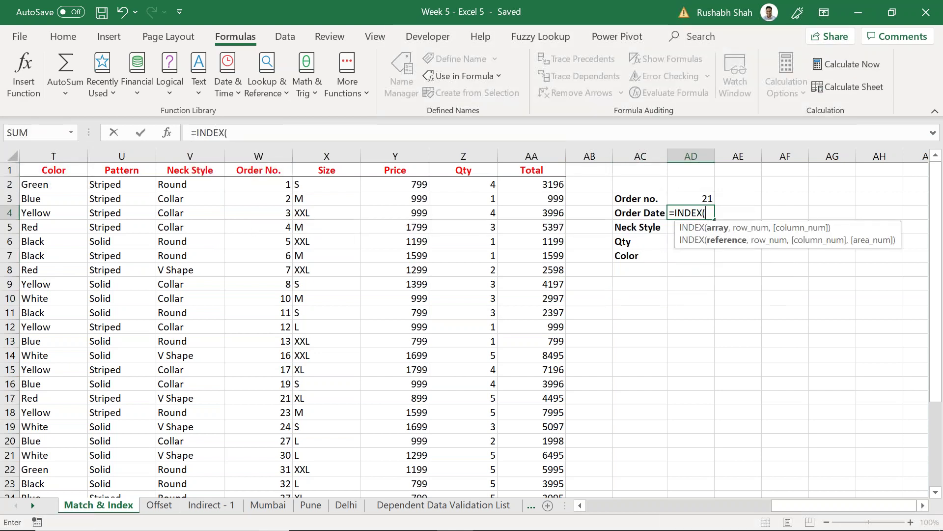
text(Data_Full)
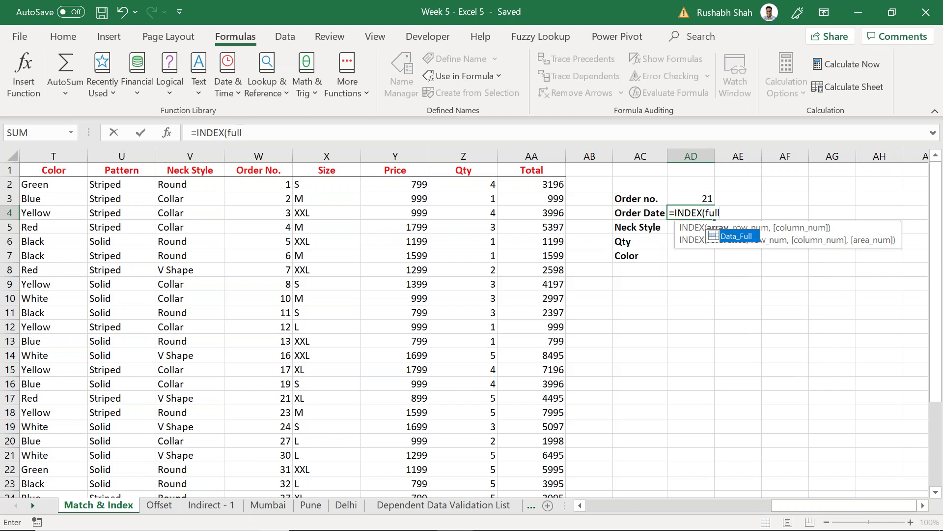
text(,)
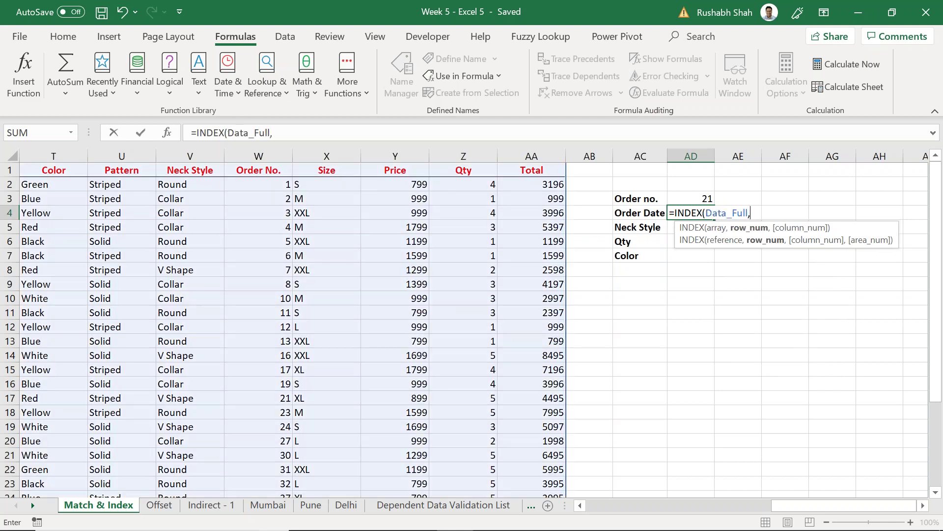
Step: Add MATCH(AD3,W1:W31,0) as the row number argument of the INDEX formula in AD4
text(match)
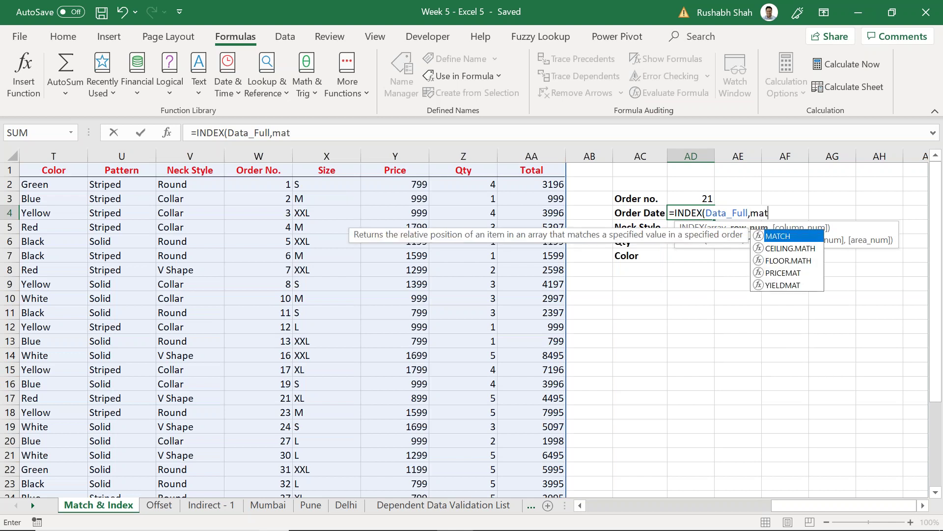
key(Tab)
click(691, 199)
text(,)
key(Left)
key(Left)
key(Left)
key(Left)
key(Left)
key(Left)
key(Left)
key(Up)
key(Up)
key(Up)
key(ctrl+shift+Down)
text(,0)
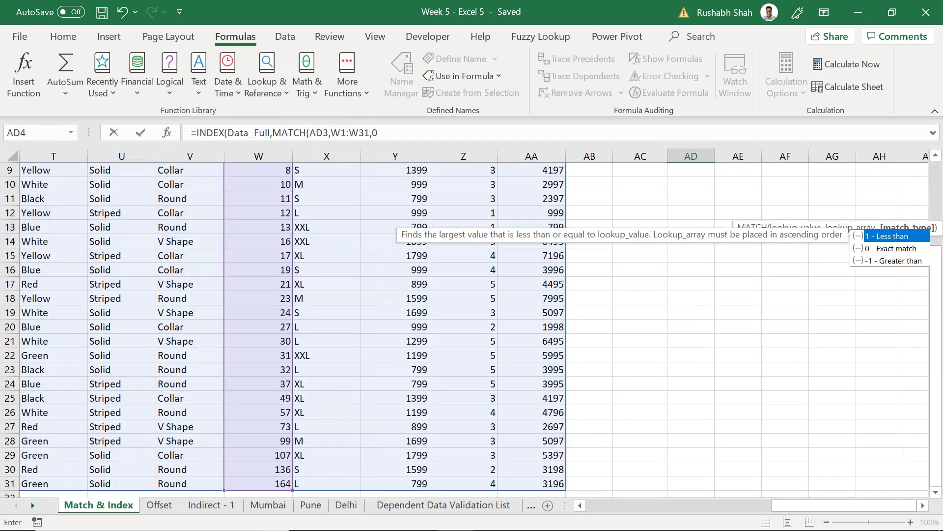
text(),)
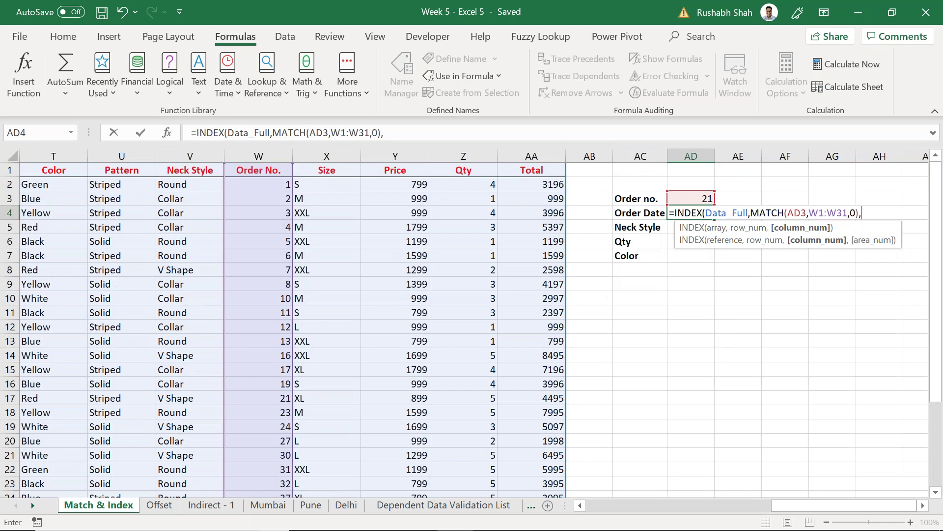
Step: Complete the INDEX formula in AD4 with column number 1 and format its result as a date
click(581, 505)
click(581, 506)
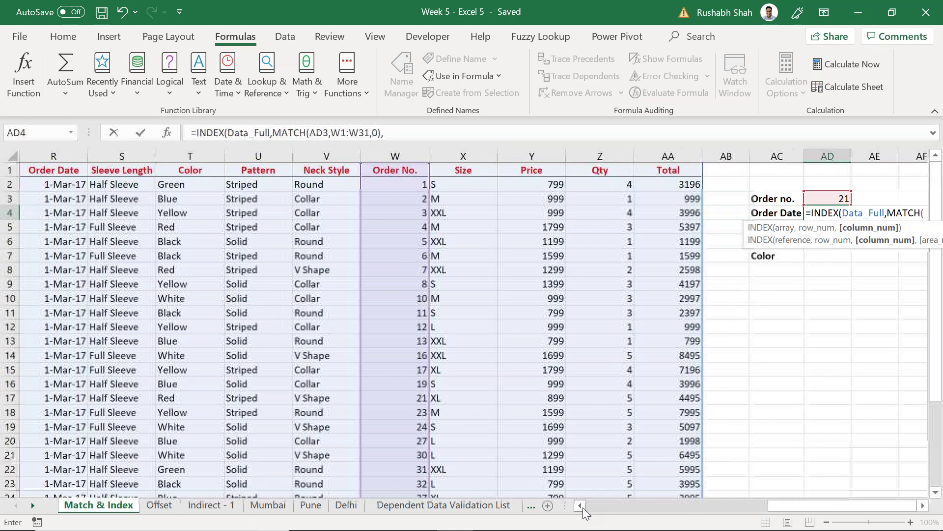
click(581, 505)
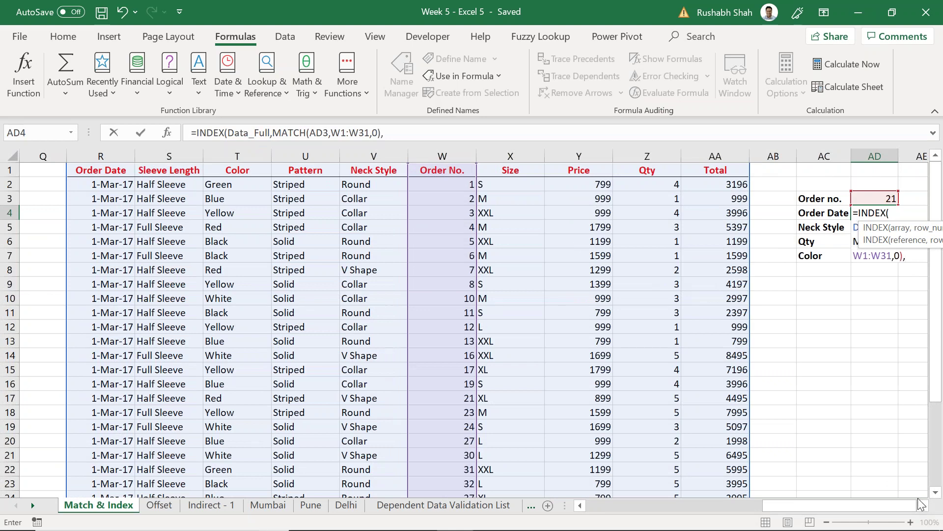
click(923, 505)
click(923, 506)
click(923, 506)
click(923, 505)
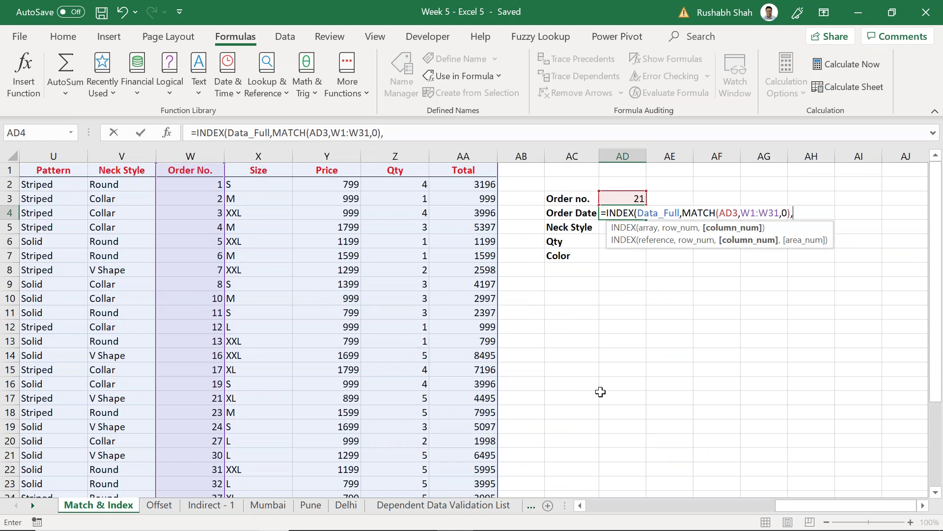
text(1))
key(Return)
key(Up)
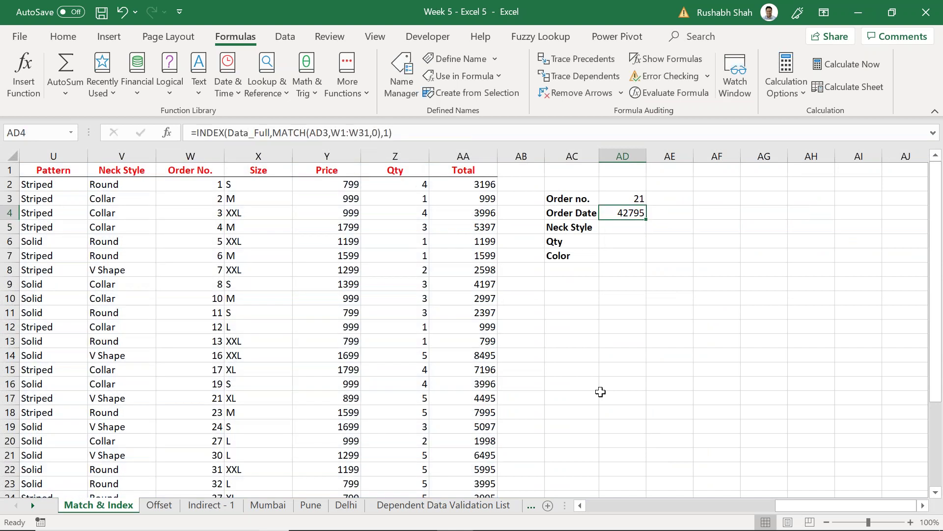
key(ctrl+shift+3)
Step: Make AD3 and W1:W31 absolute references in AD4's formula and copy the formula to AD5, beside Neck Style
key(F2)
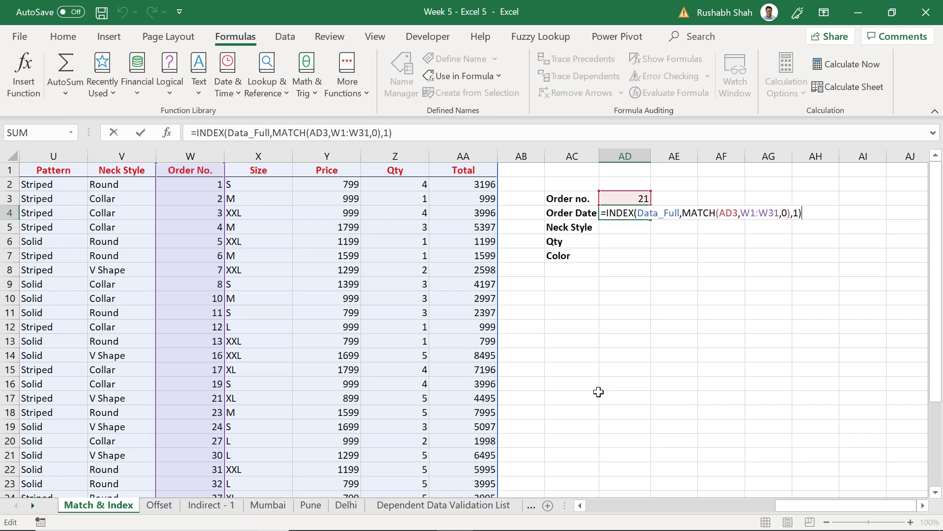
drag(370, 132, 310, 133)
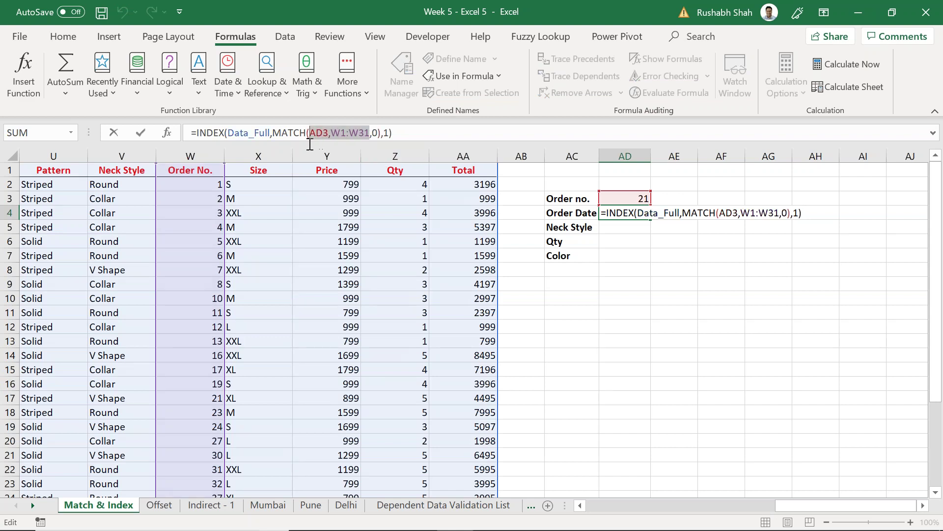
key(F4)
key(ctrl+Return)
key(ctrl+c)
key(Down)
key(ctrl+v)
key(Escape)
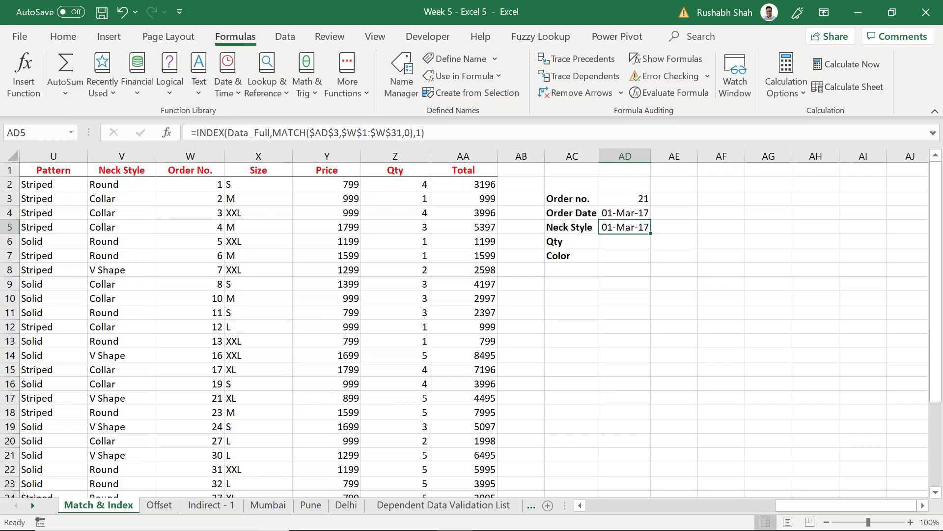
Step: Set the column number of the Neck Style INDEX formula in AD5 to 4
key(F2)
key(Left)
key(shift+Left)
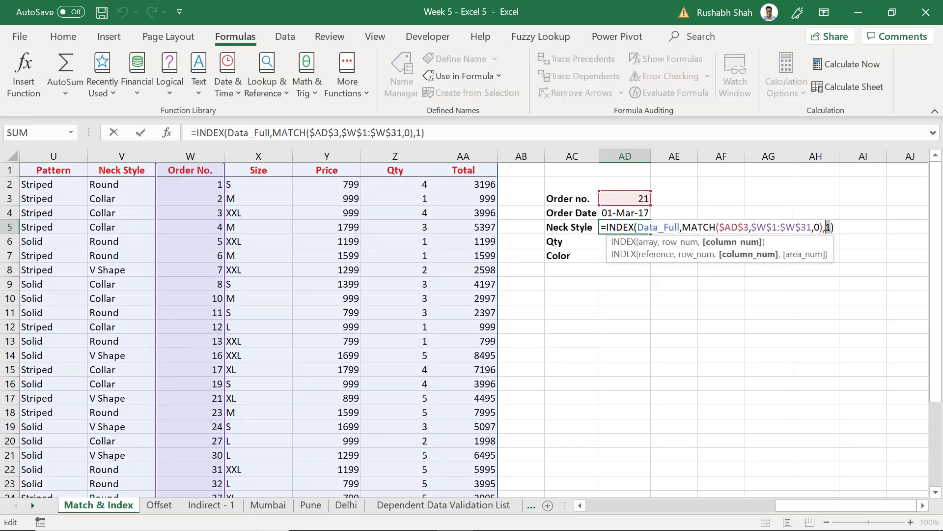
text(4)
key(Return)
Step: Set the column number of the Neck Style INDEX formula in AD5 to 5
click(625, 227)
key(F2)
key(Left)
key(shift+Left)
text(5)
key(ctrl+Return)
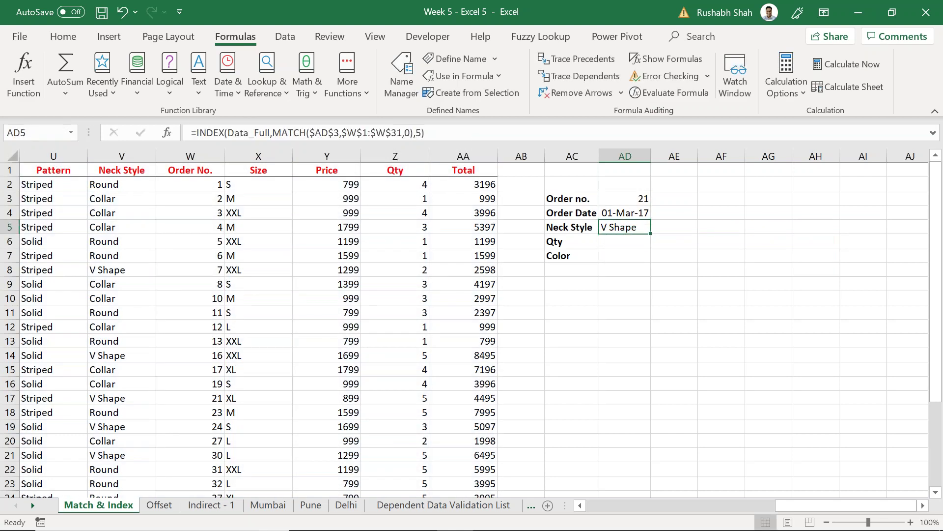
key(F2)
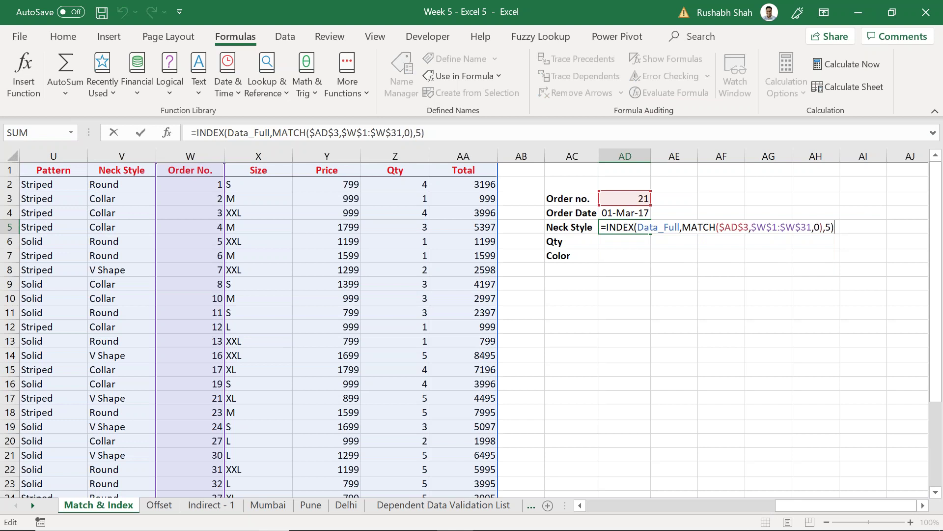
key(shift+Return)
Step: Replace the column number in AD4's INDEX formula with MATCH(AC4,R1:AA1,0), matching the Order Date label against the table headers
key(F2)
key(Left)
key(shift+Left)
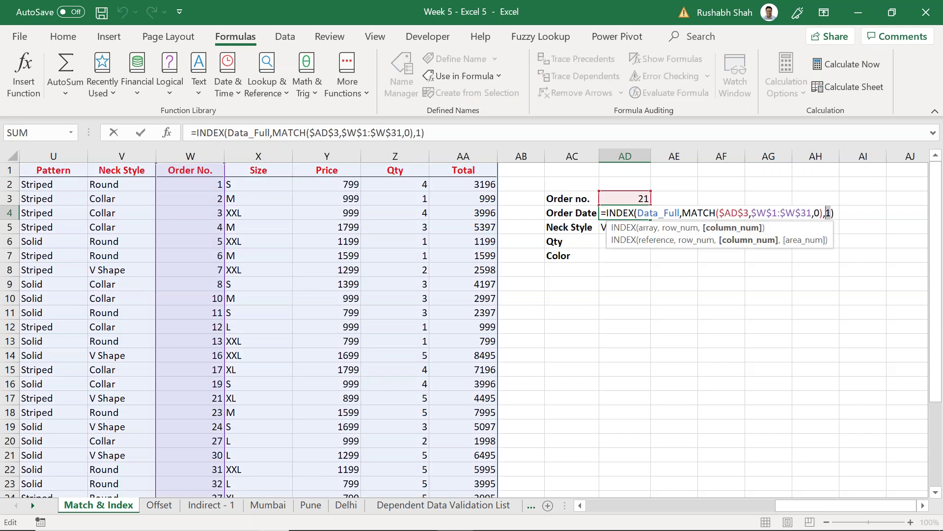
text(match)
key(Tab)
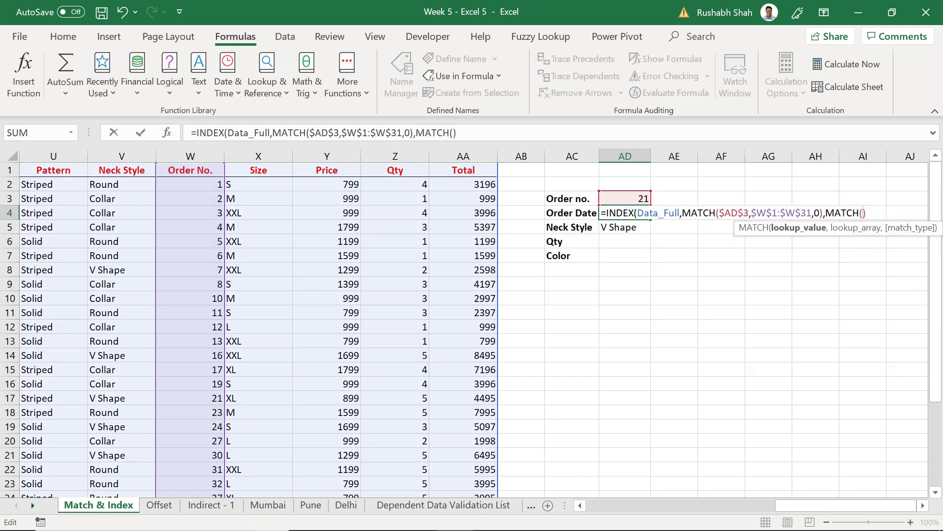
click(573, 211)
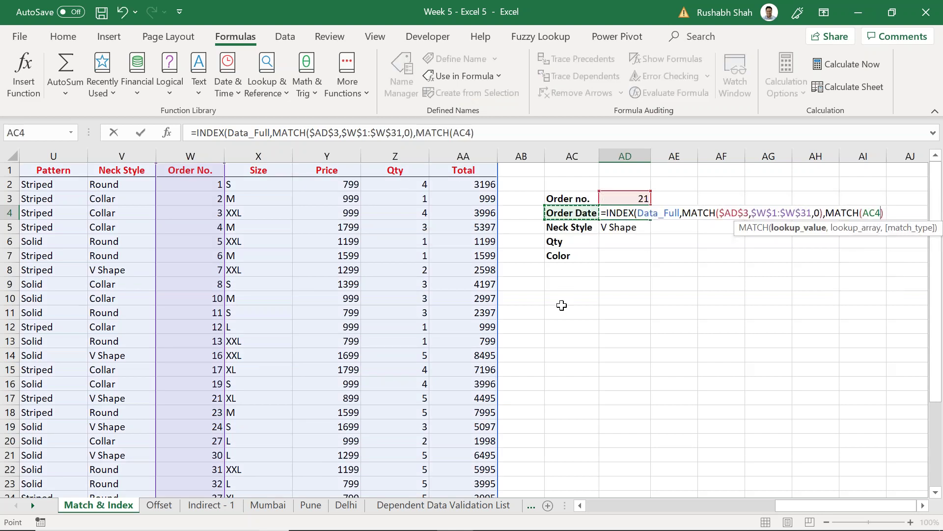
text(,)
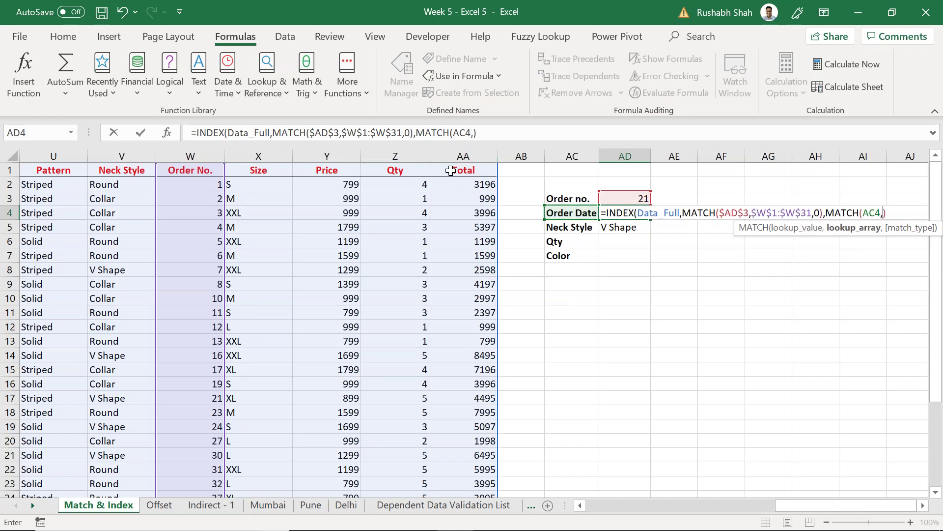
click(451, 170)
drag(451, 171, 54, 170)
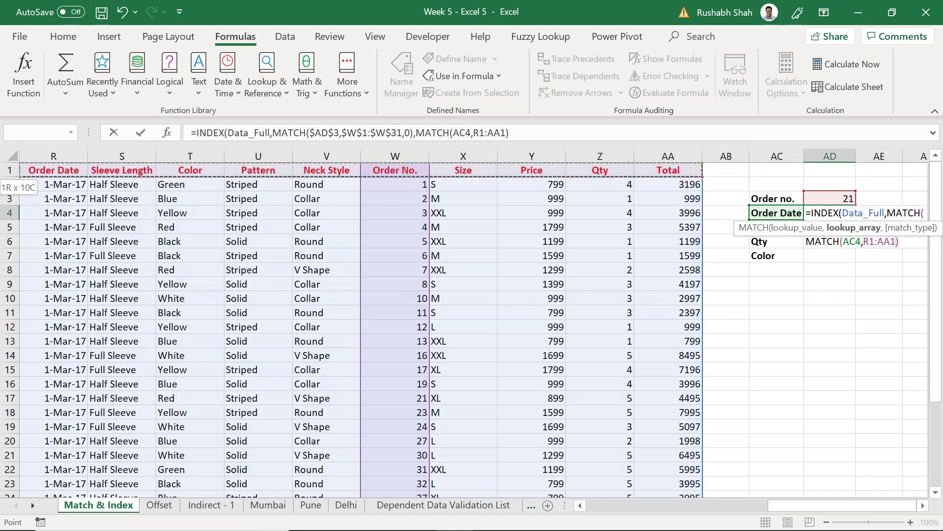
text(,0))
key(Return)
Step: Make the header range R1:AA1 absolute in AD4's second MATCH, keeping the lookup reference AC4 relative
key(Up)
key(Right)
key(Right)
key(Right)
key(Right)
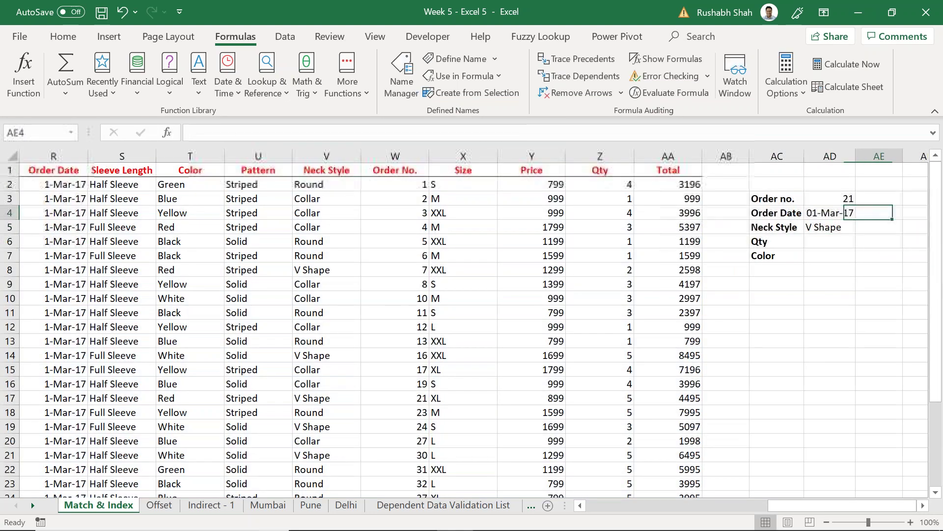
key(Left)
key(Left)
key(Left)
key(Left)
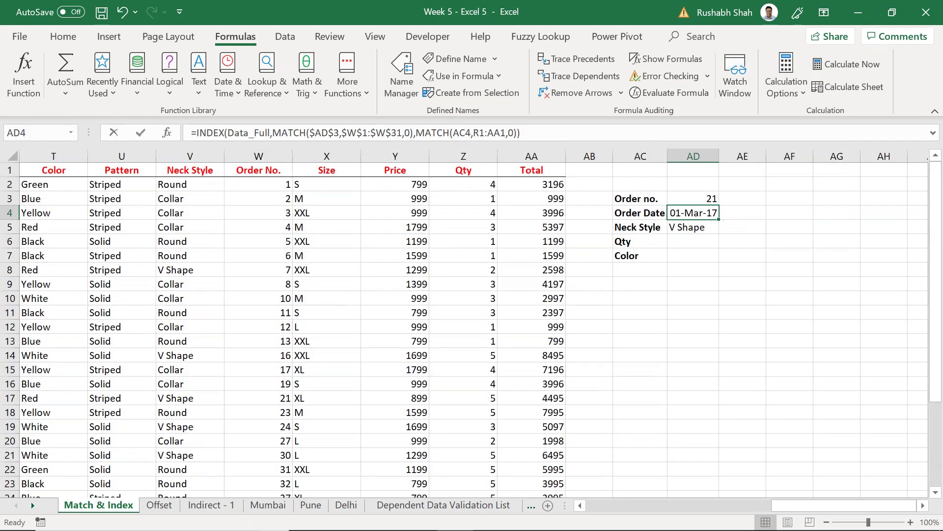
key(F2)
double_click(478, 133)
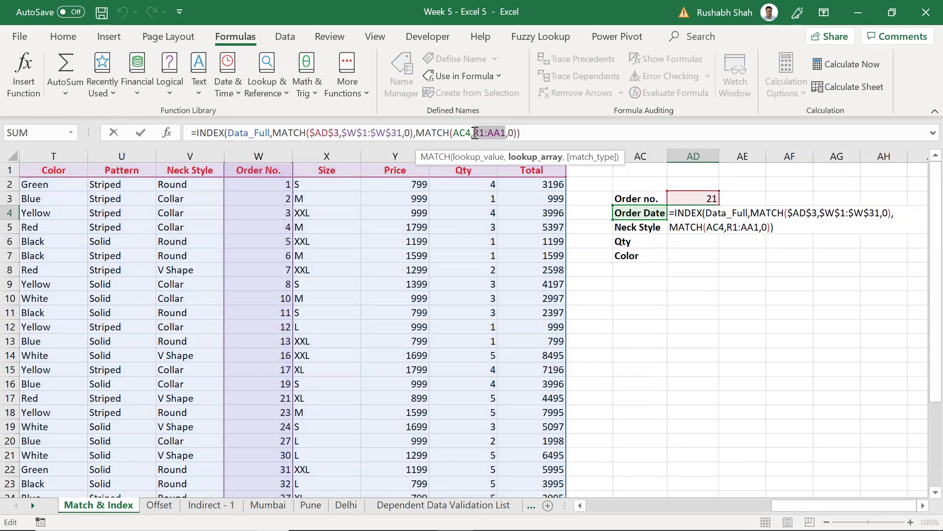
key(F4)
double_click(460, 133)
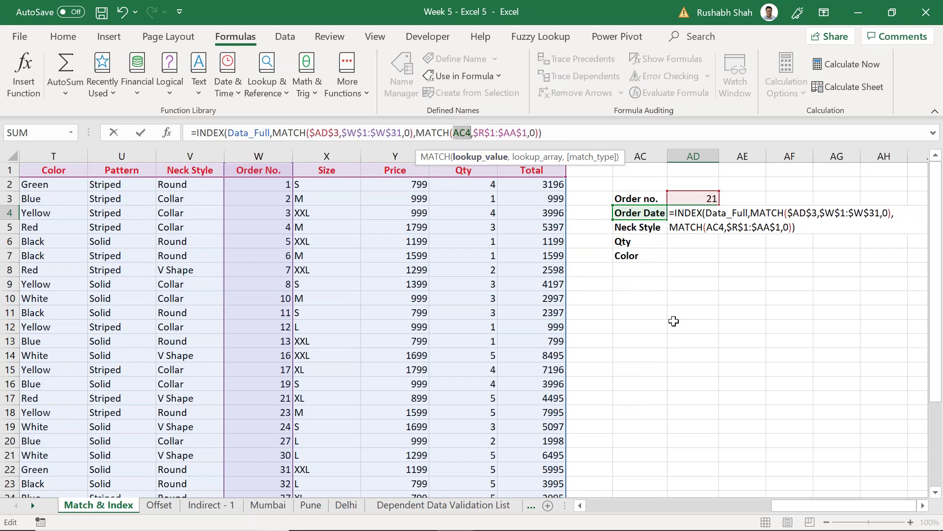
key(Return)
Step: Copy the AD4 formula to AD5, AD6 and AD7, and apply the General number format to the Qty result in AD6
key(Up)
key(ctrl+c)
key(Down)
key(ctrl+v)
key(Down)
key(ctrl+v)
key(Down)
key(ctrl+v)
key(Escape)
key(Up)
key(ctrl+shift+asciitilde)
Step: Review the references in AD4's INDEX and MATCH formula and its lookup label in AC4
key(Up)
key(Up)
key(F2)
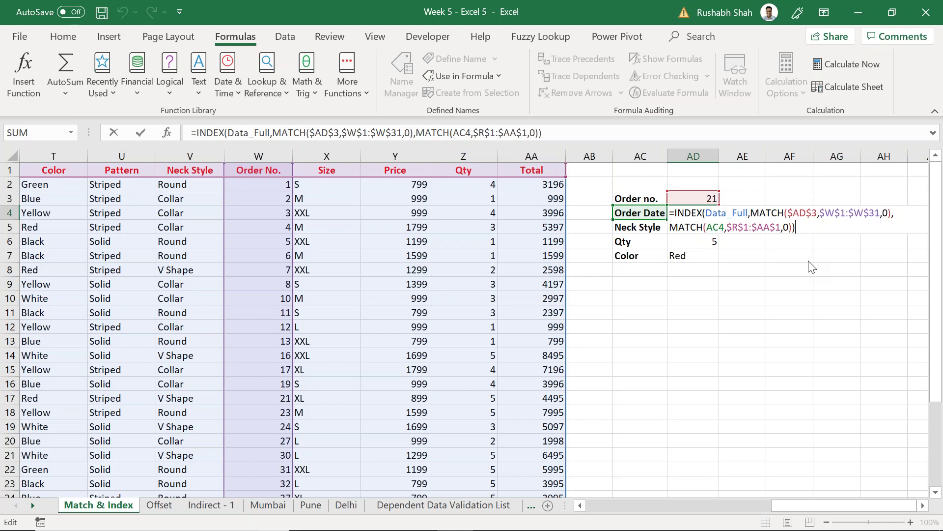
key(Return)
key(Up)
key(Left)
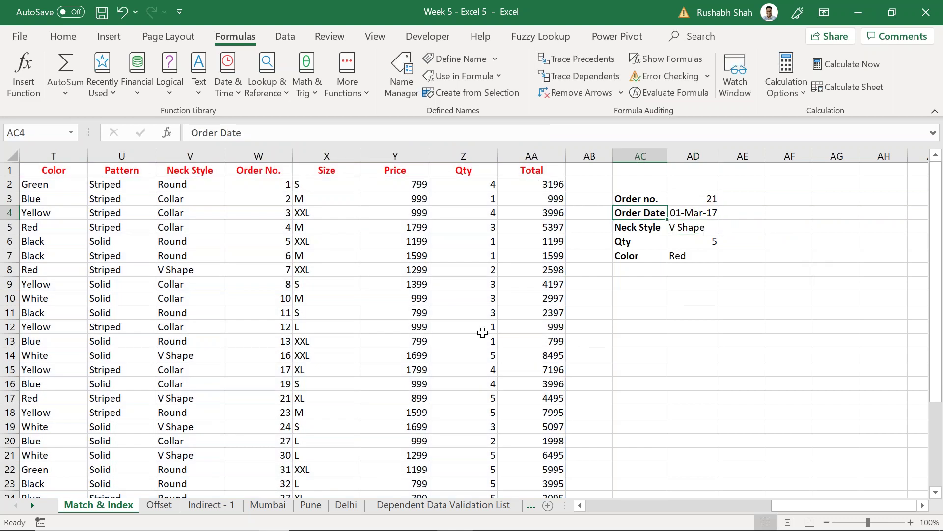
Step: Highlight order number 21 in W17, the Qty header in Z1 and their intersection Z17 with orange fill, and save the workbook
click(263, 397)
click(63, 36)
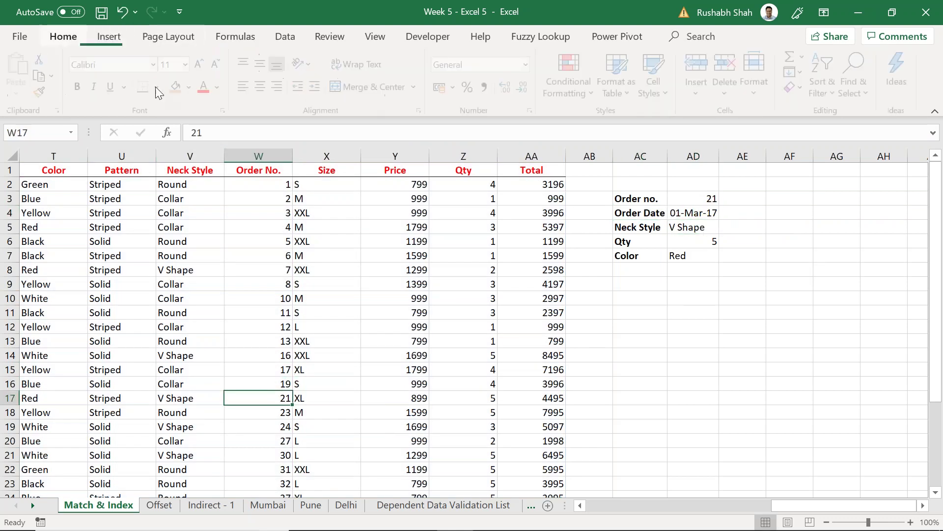
click(178, 89)
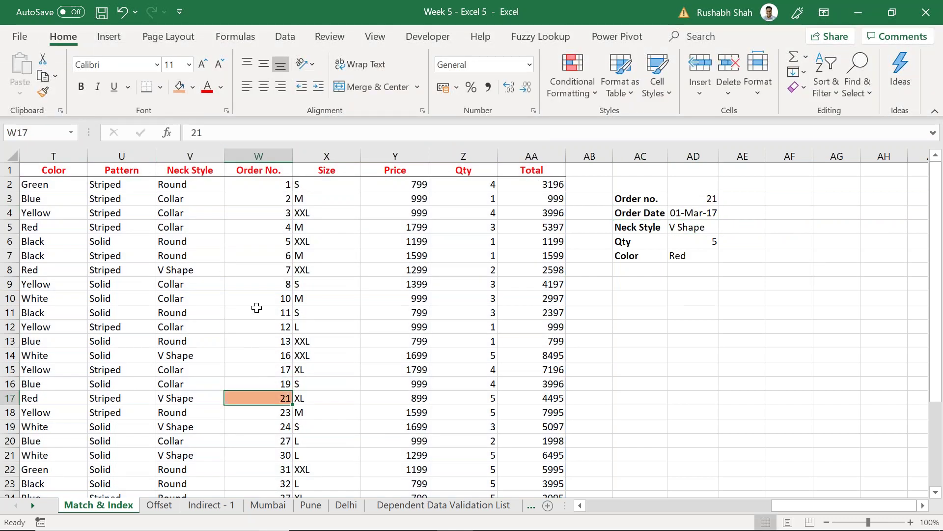
click(463, 173)
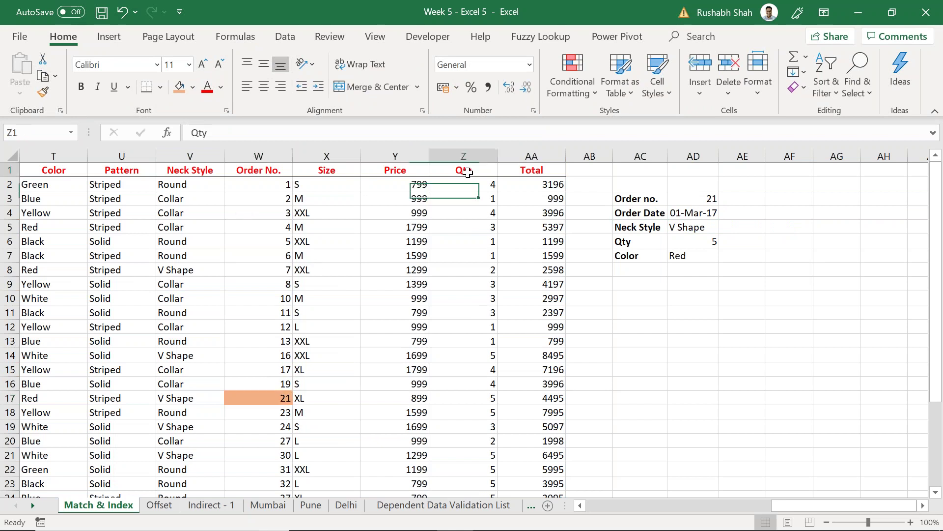
click(178, 89)
click(467, 398)
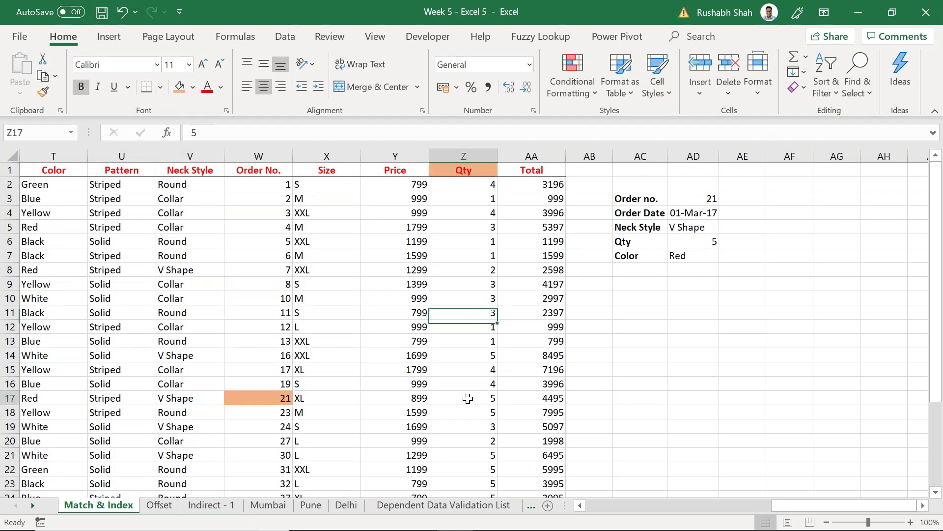
click(179, 89)
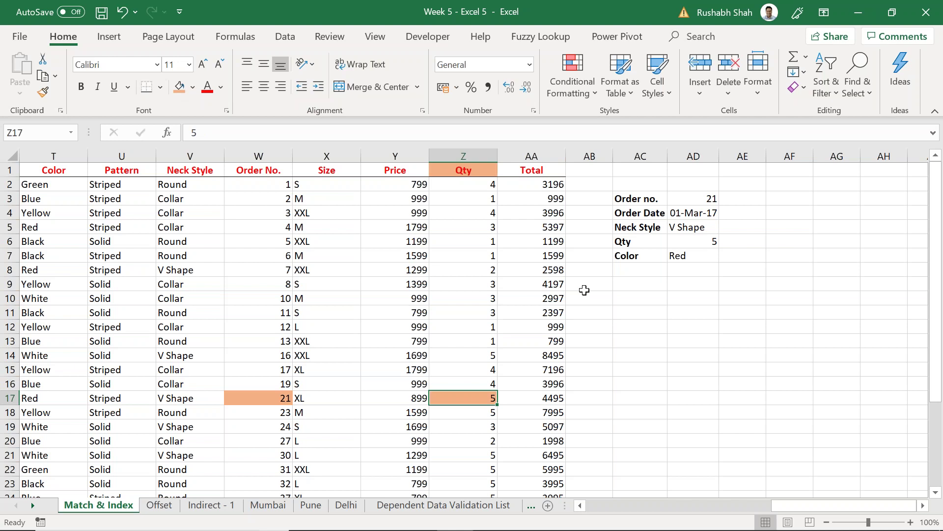
key(ctrl+s)
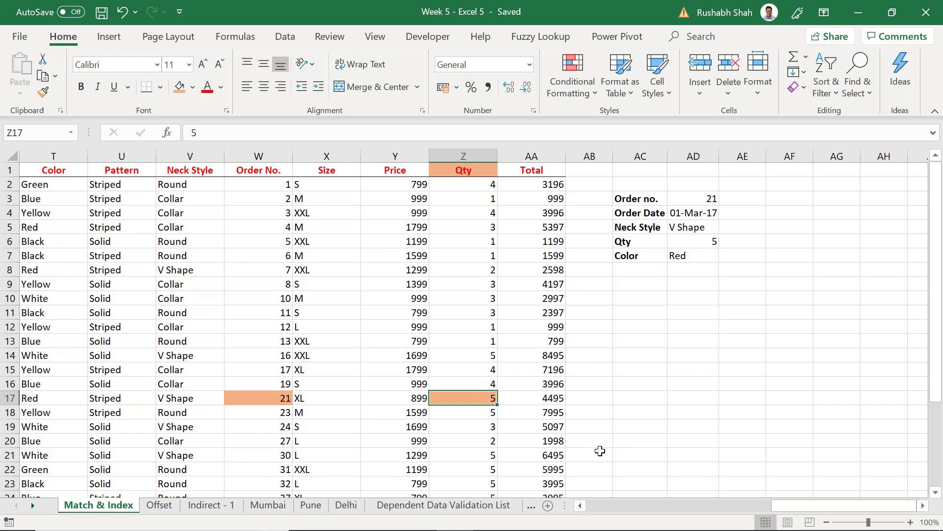
Step: Widen the sheet tab area until the Choose tab shows, and look over the orders table's header row
drag(565, 505, 677, 501)
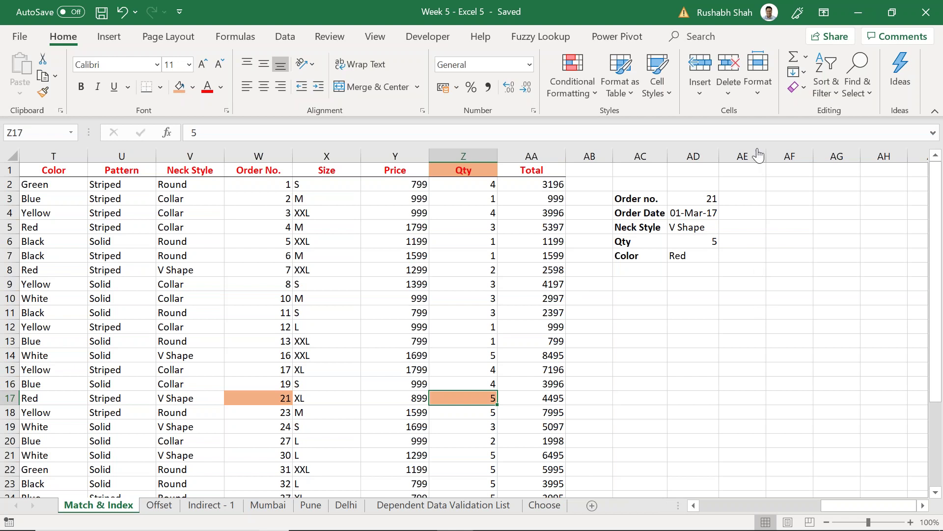
click(529, 64)
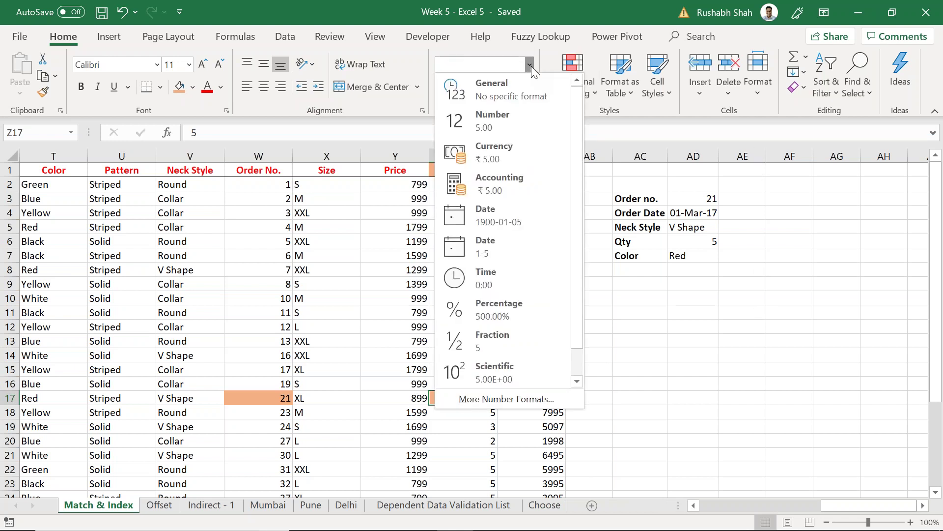
click(532, 65)
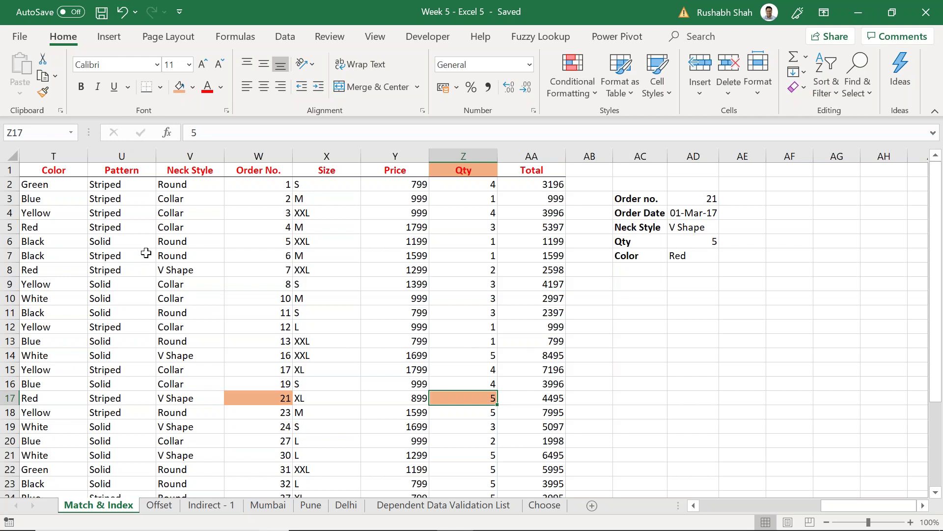
drag(68, 169, 524, 165)
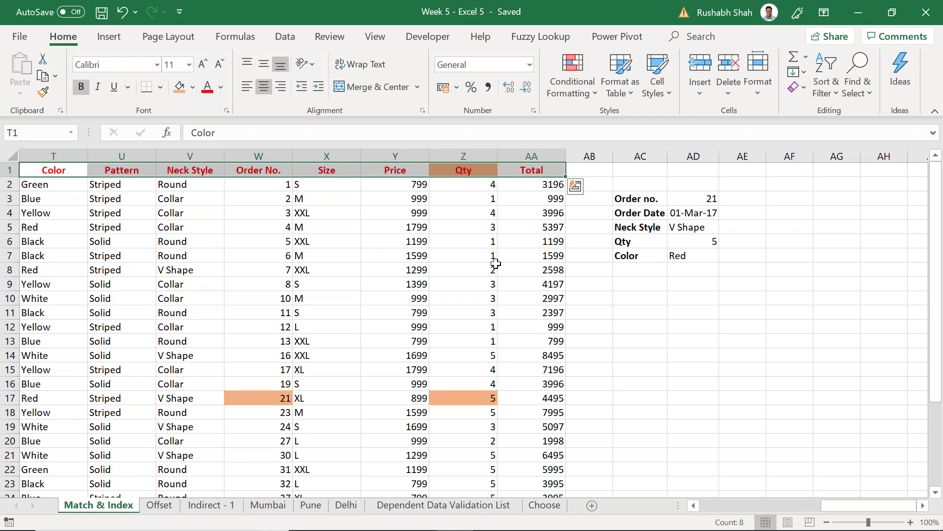
click(502, 299)
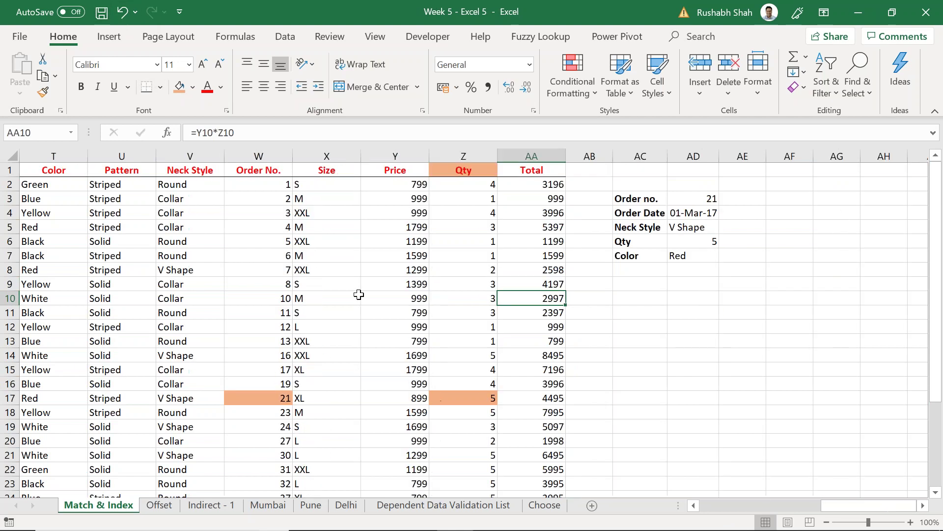
Step: Show formulas instead of results on the Match & Index sheet, including the lookup formulas in AD4:AD7
click(251, 39)
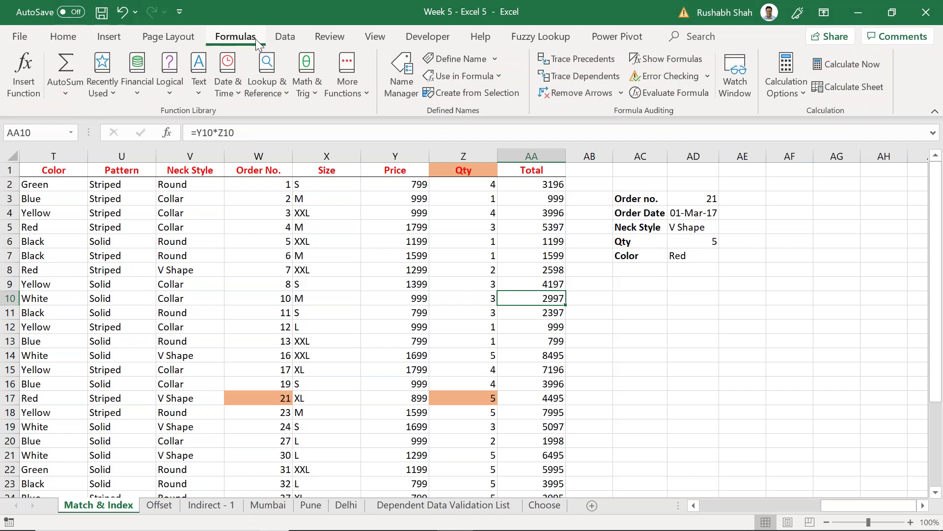
click(677, 61)
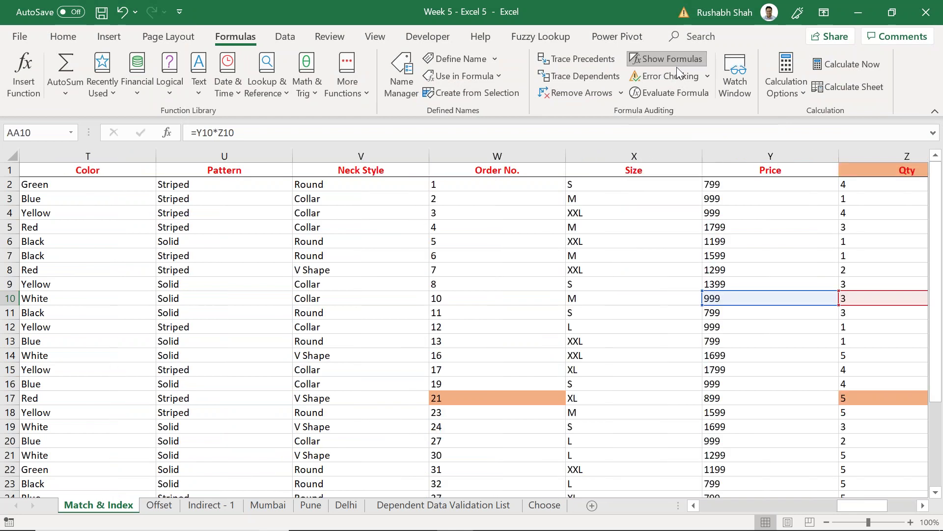
click(923, 505)
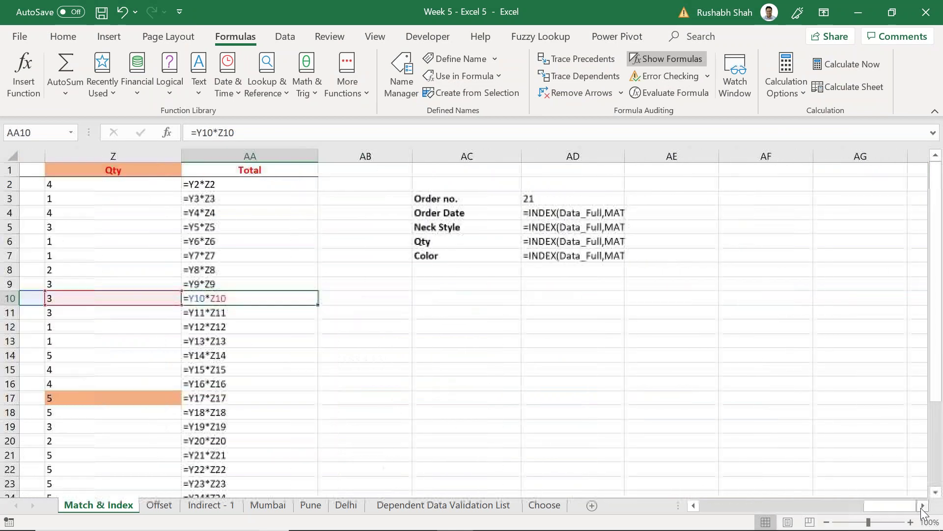
Step: Show calculated results instead of formulas on the Match & Index sheet and save the workbook
click(692, 506)
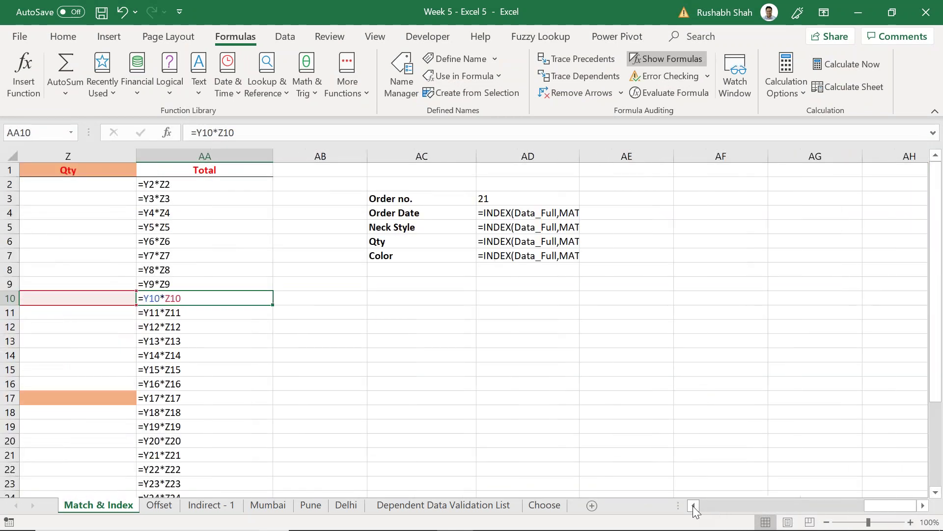
click(693, 505)
click(668, 59)
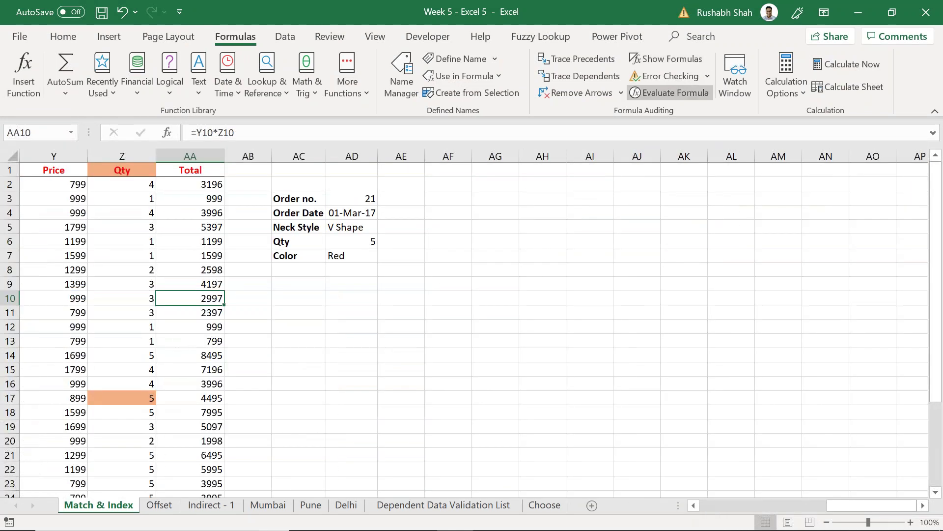
click(102, 12)
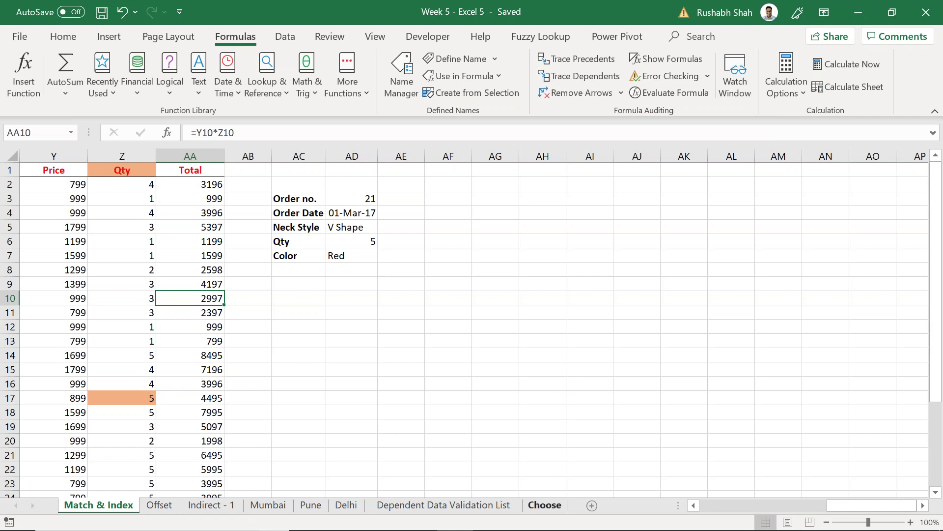
Step: List five first names in E3:E7 of the Choose sheet and save the workbook
click(545, 504)
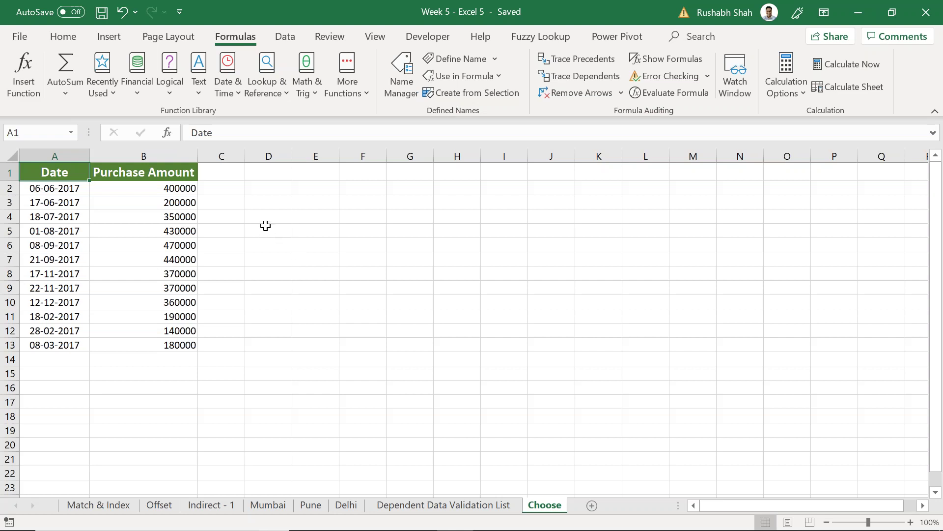
click(315, 199)
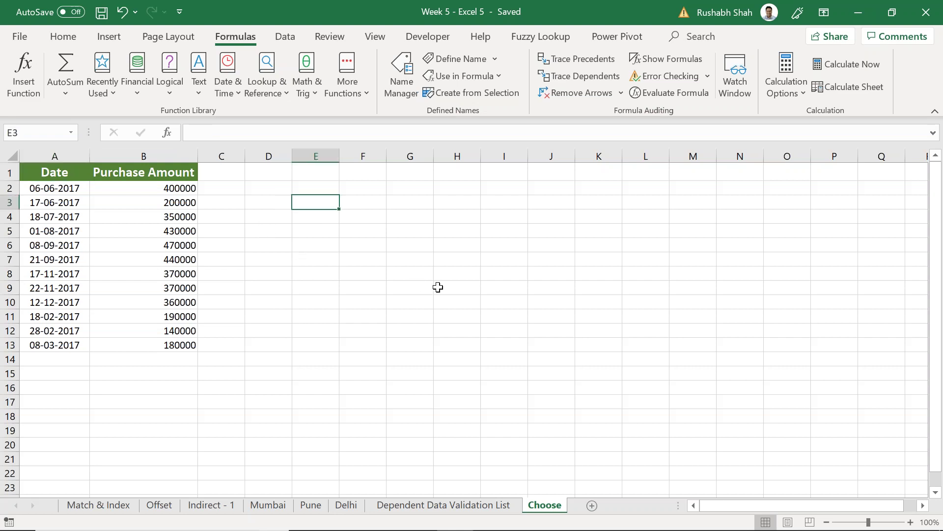
text(Rushabh)
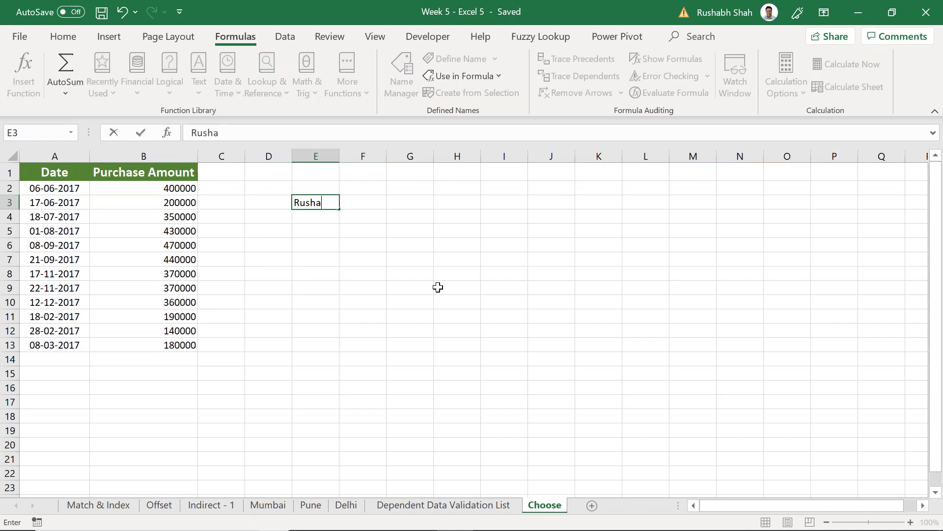
key(Return)
text(Riddhi)
key(Return)
text(Jayesh)
key(Return)
text(Tejal)
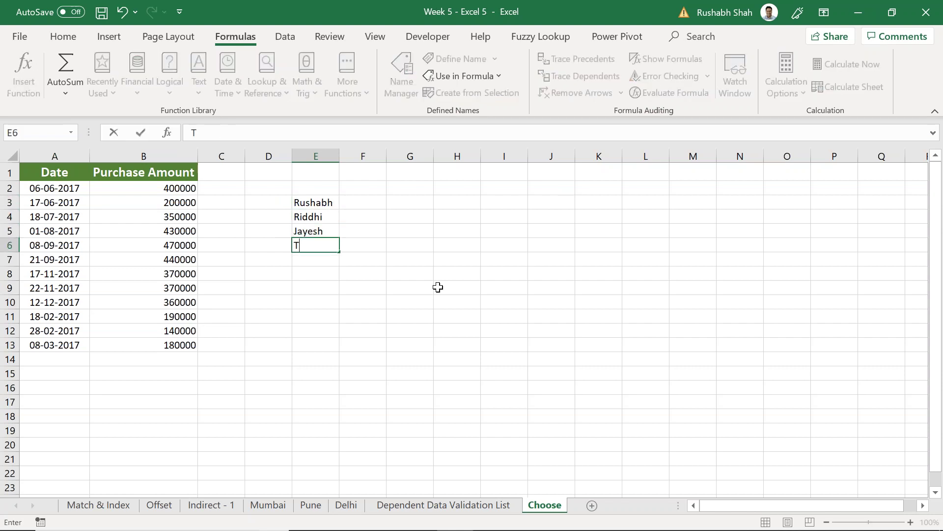
key(Return)
text(Dhiyaan)
key(Return)
key(Up)
key(Up)
key(Right)
key(Right)
key(Up)
key(Up)
key(Up)
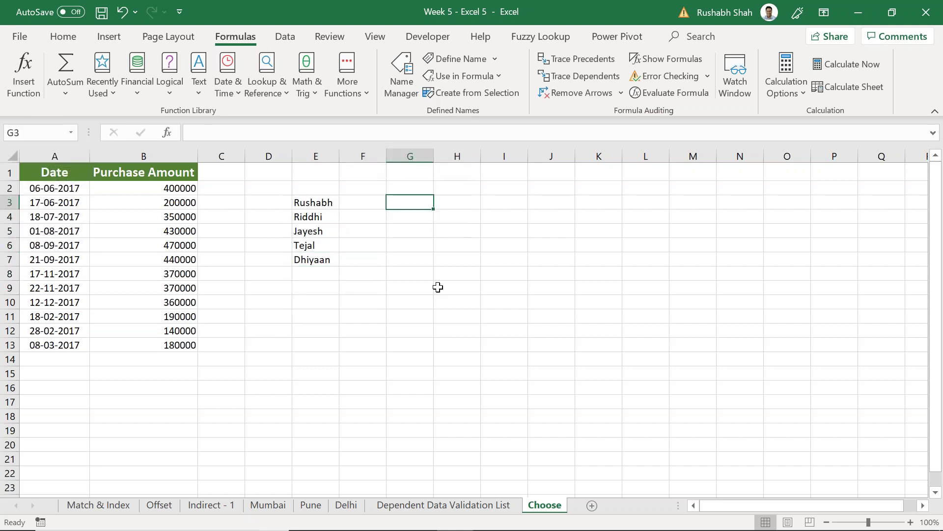
key(ctrl+s)
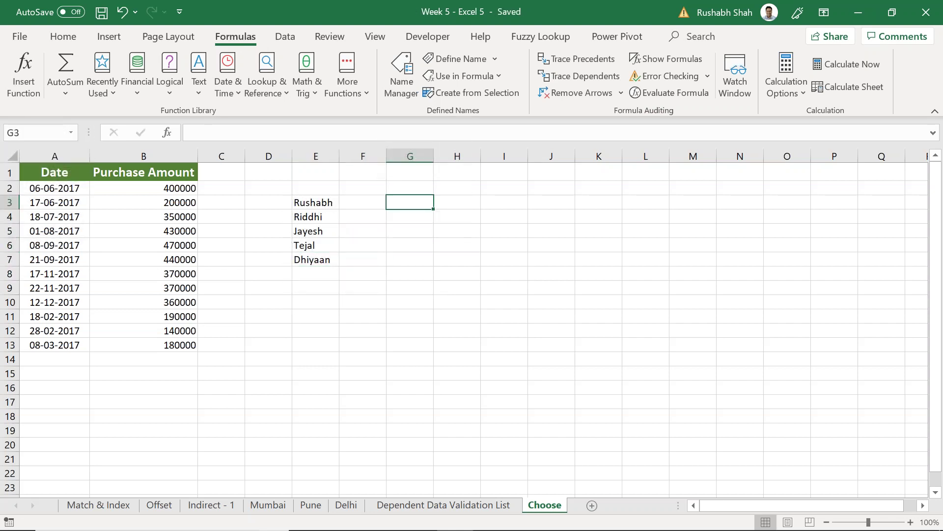
Step: Start a CHOOSE formula in G3 with 3 as the index number
text(=choose)
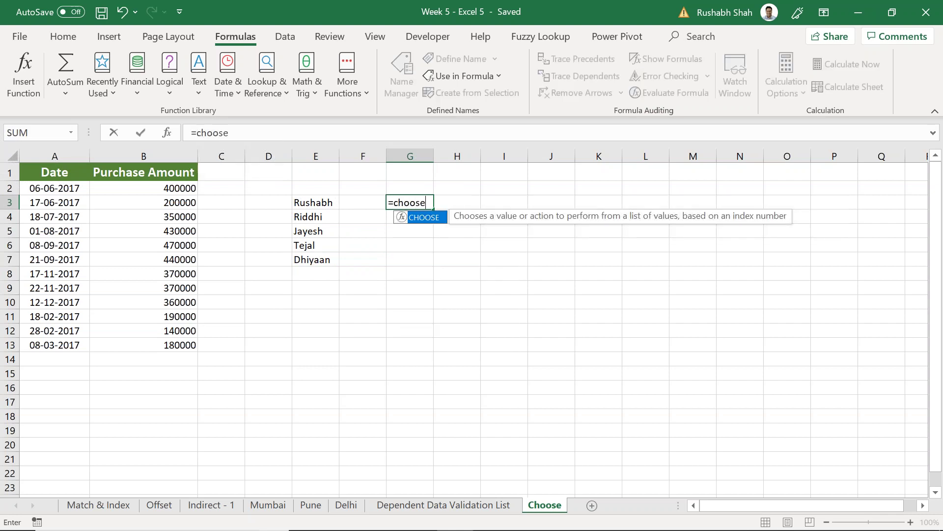
key(Tab)
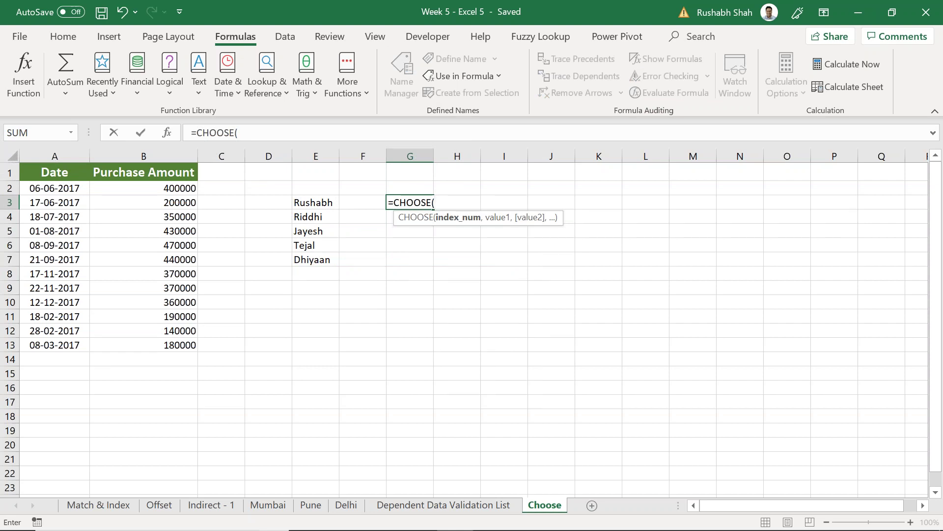
text(3,)
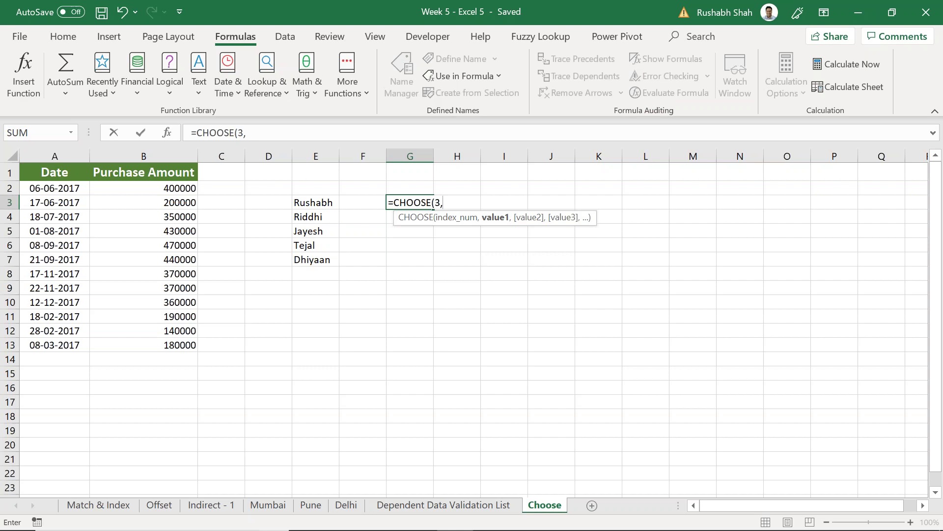
text("Rushabh)
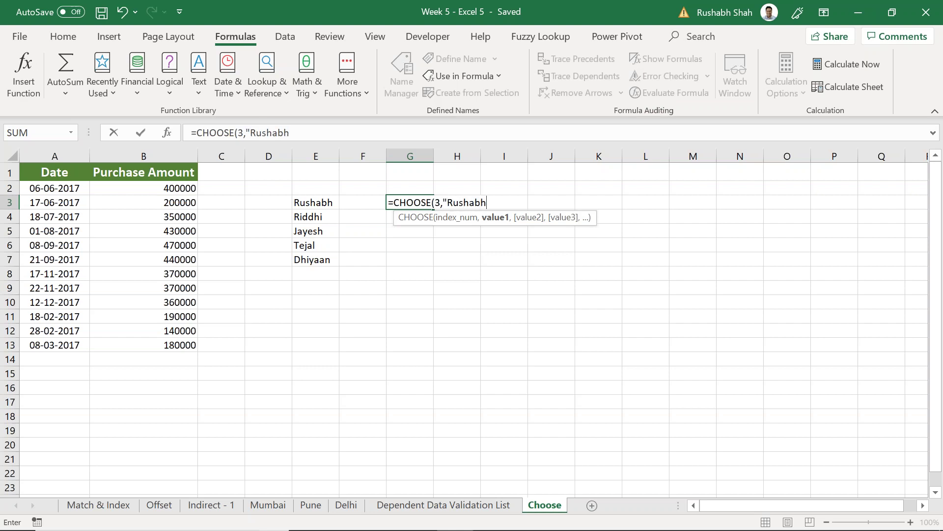
text(","Riddhi")
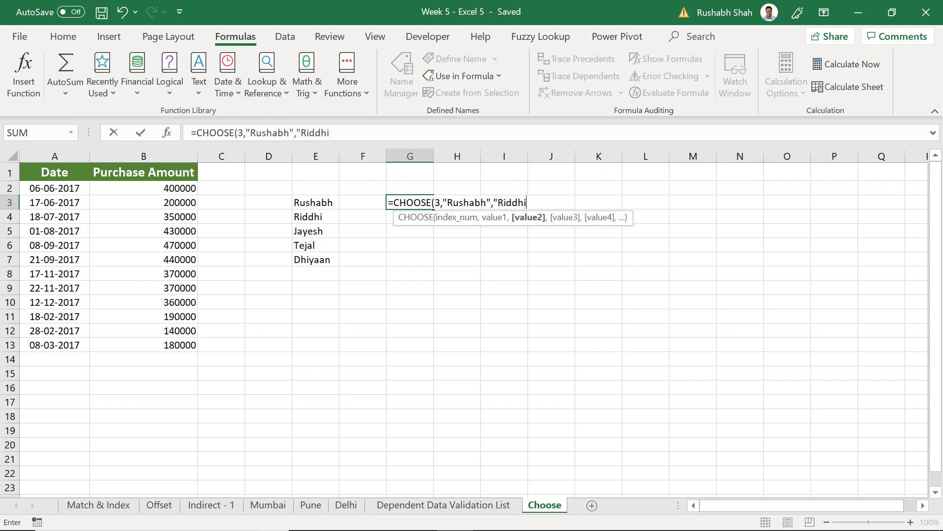
key(BackSpace)
key(BackSpace)
key(BackSpace)
key(BackSpace)
key(BackSpace)
key(BackSpace)
key(BackSpace)
key(BackSpace)
key(BackSpace)
key(BackSpace)
key(BackSpace)
key(BackSpace)
key(BackSpace)
key(BackSpace)
key(BackSpace)
key(BackSpace)
key(BackSpace)
key(BackSpace)
Step: Complete G3's CHOOSE formula with the name cells as separate values: =CHOOSE(3,E3,E4,E5,E6,E7)
click(302, 202)
text(,)
click(304, 217)
text(,)
click(308, 231)
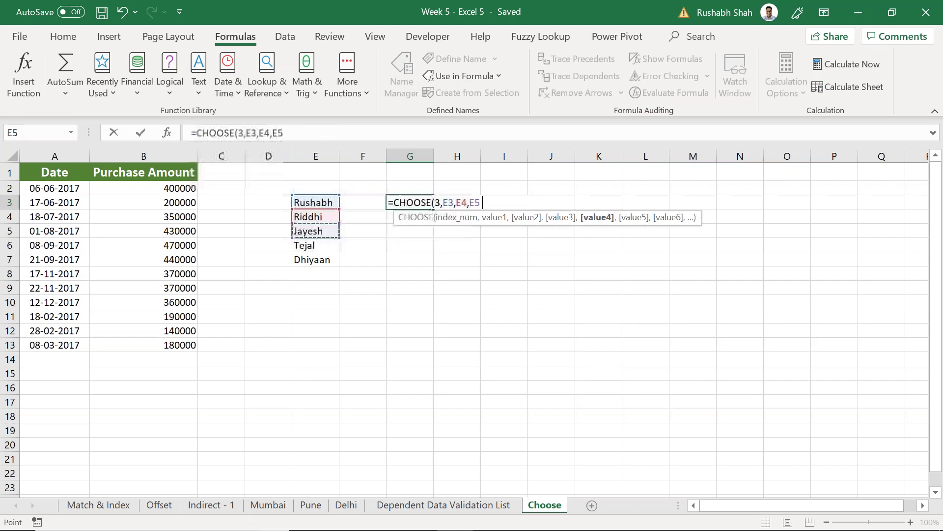
text(,)
click(304, 245)
text(,)
click(315, 259)
text())
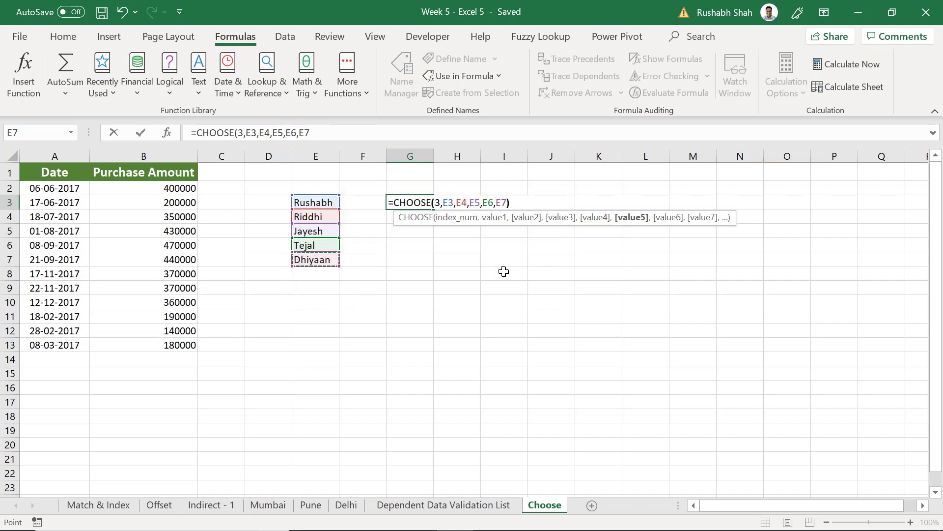
key(ctrl+Return)
Step: Review the index number argument and cell references of the CHOOSE formula in G3
key(F2)
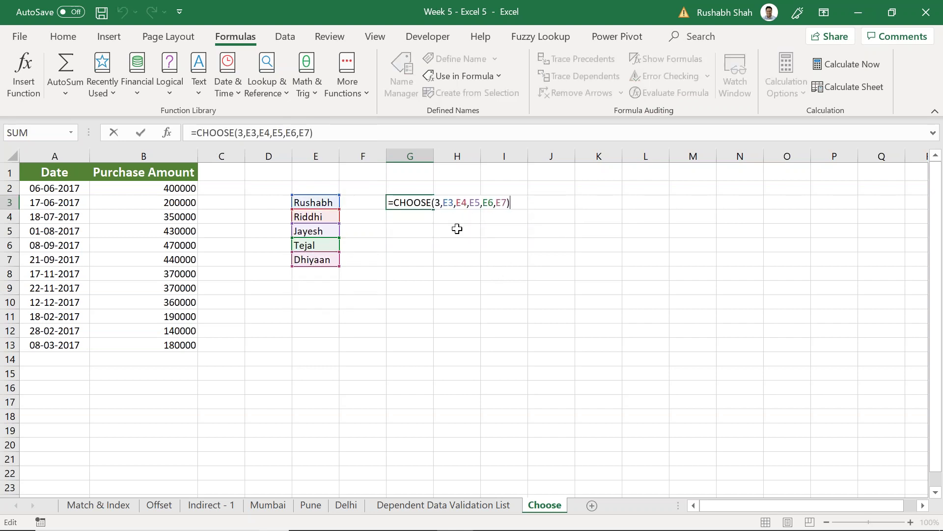
double_click(435, 203)
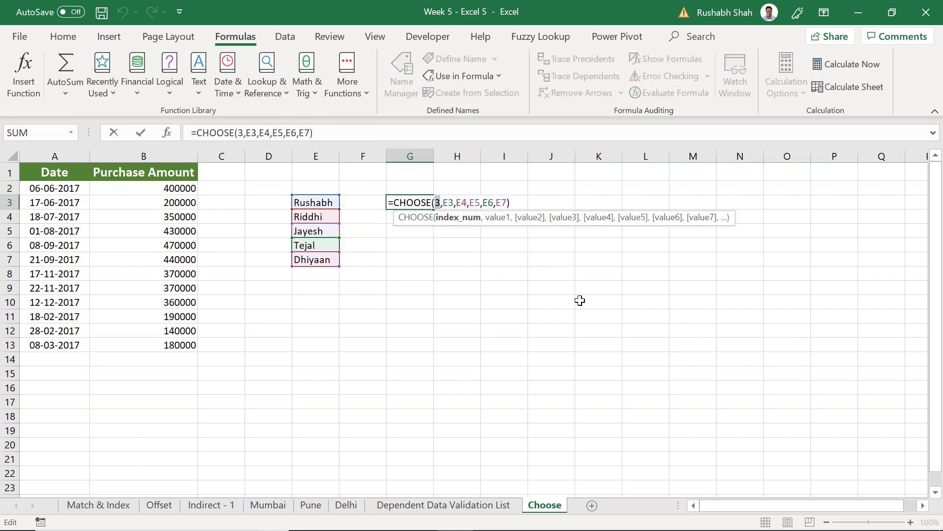
key(Return)
key(Up)
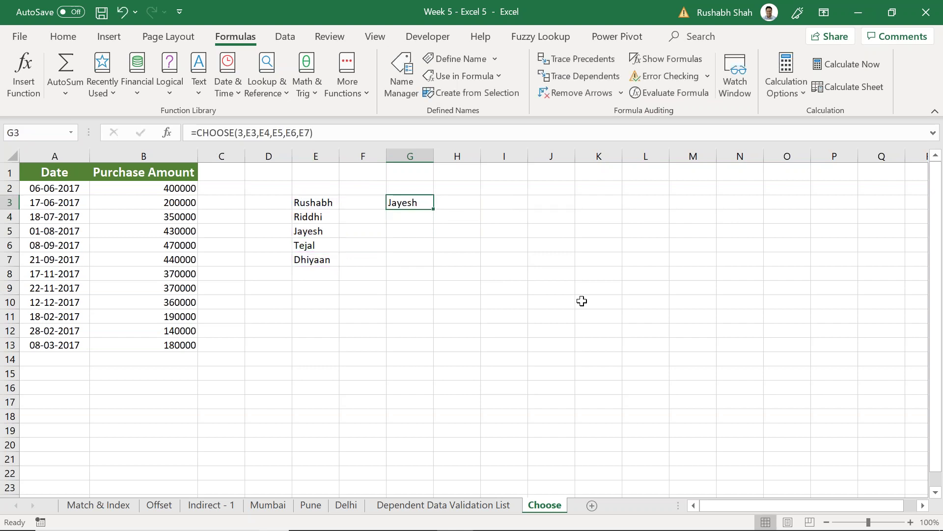
Step: Set the index number in G3's CHOOSE formula to 2
key(F2)
key(Left)
key(Left)
key(Left)
key(Left)
key(Left)
key(Left)
key(Left)
key(Left)
key(Left)
key(Left)
key(Left)
key(Left)
key(Left)
key(Left)
key(Left)
key(Left)
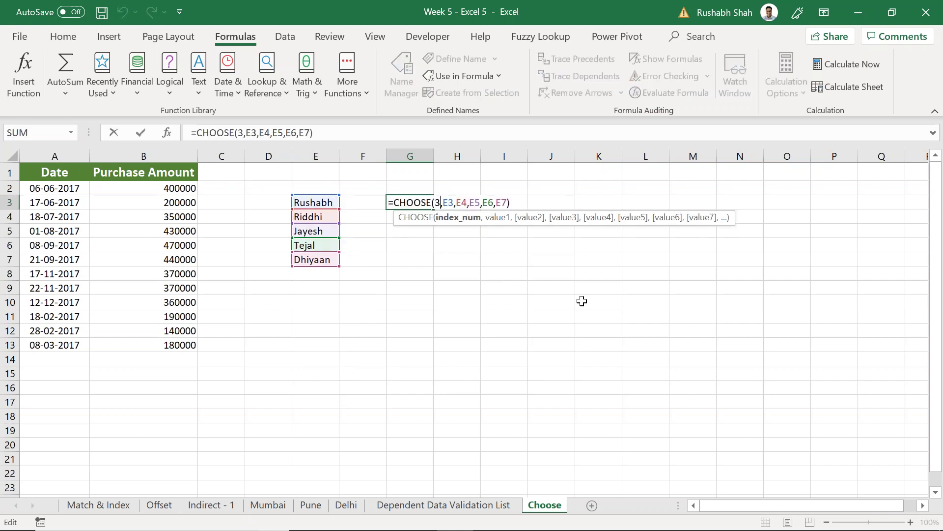
key(BackSpace)
text(2)
key(Return)
Step: Set the index number in G3's CHOOSE formula to 5
key(Up)
key(F2)
key(Left)
key(Left)
key(Left)
key(Left)
key(Left)
key(Left)
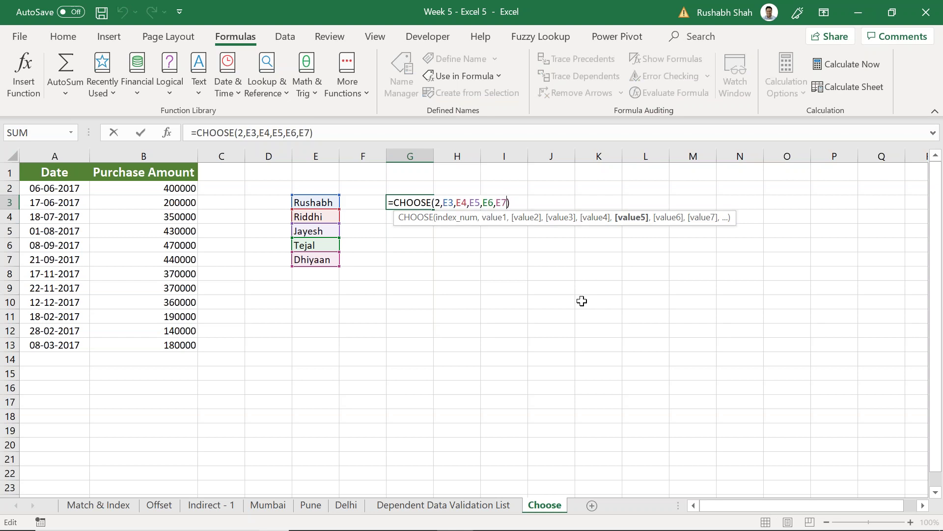
key(Left)
key(Left)
key(Left)
key(Left)
key(Left)
key(Left)
key(Left)
key(Left)
key(Left)
key(Left)
key(BackSpace)
text(5)
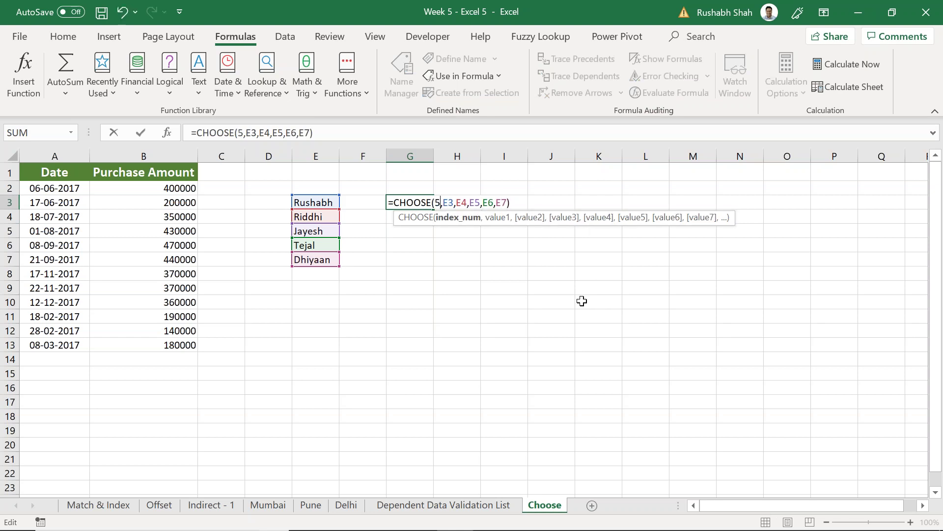
key(Return)
Step: Check the value references in G3's CHOOSE formula and save the workbook
key(Up)
key(F2)
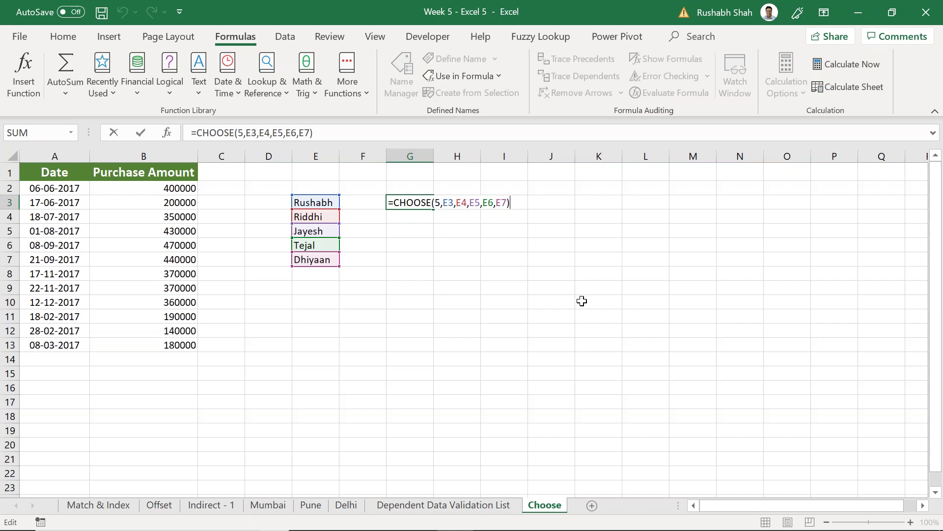
key(Return)
key(Down)
key(Down)
key(Down)
key(Down)
key(Down)
key(Down)
key(Left)
key(Left)
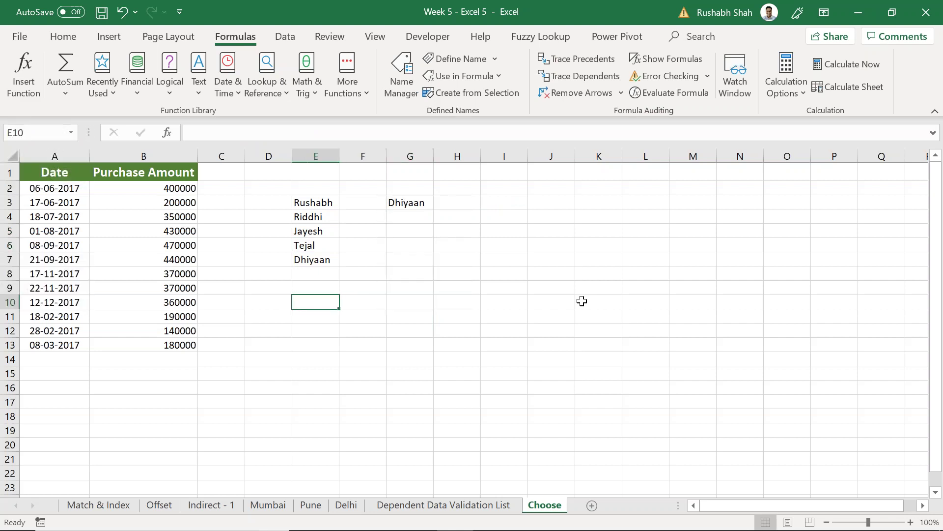
key(ctrl+s)
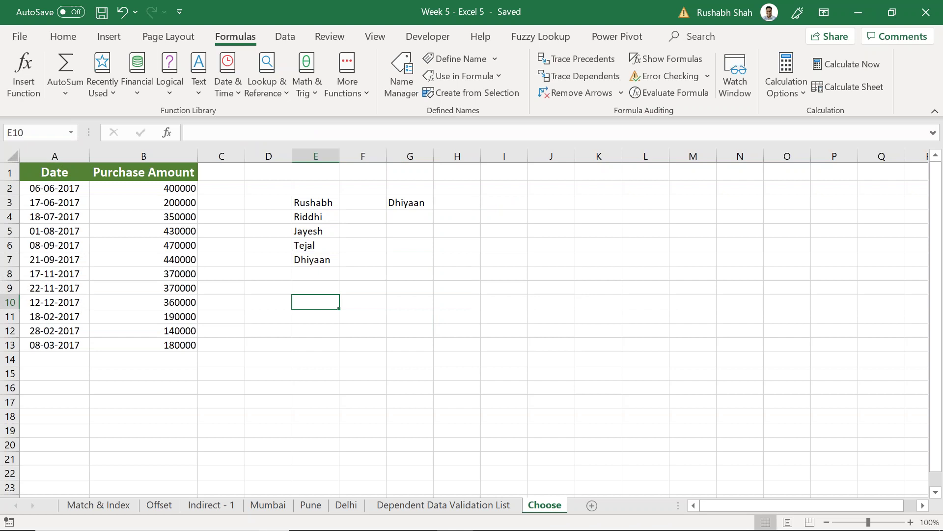
Step: Enter 1 in G2, directly above the CHOOSE formula
key(Right)
key(Up)
key(Right)
key(Up)
key(Up)
key(Up)
key(Up)
key(Up)
key(Up)
key(Up)
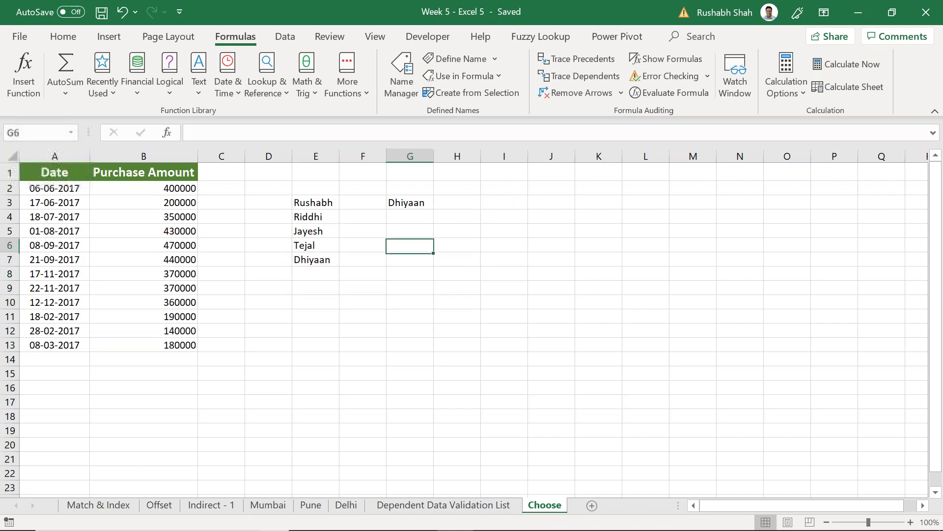
text(1)
key(Return)
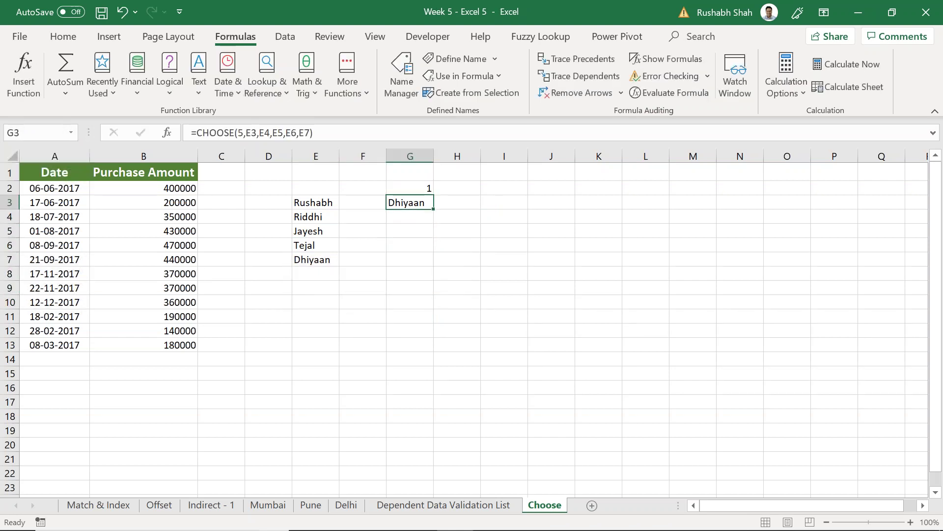
Step: Replace the fixed index number in G3's CHOOSE formula with a reference to G2
key(F2)
key(Left)
key(Left)
key(Left)
key(Left)
key(Left)
key(Left)
key(Left)
key(Left)
key(Left)
key(Left)
key(Left)
key(Left)
key(Left)
key(Left)
key(Left)
key(Left)
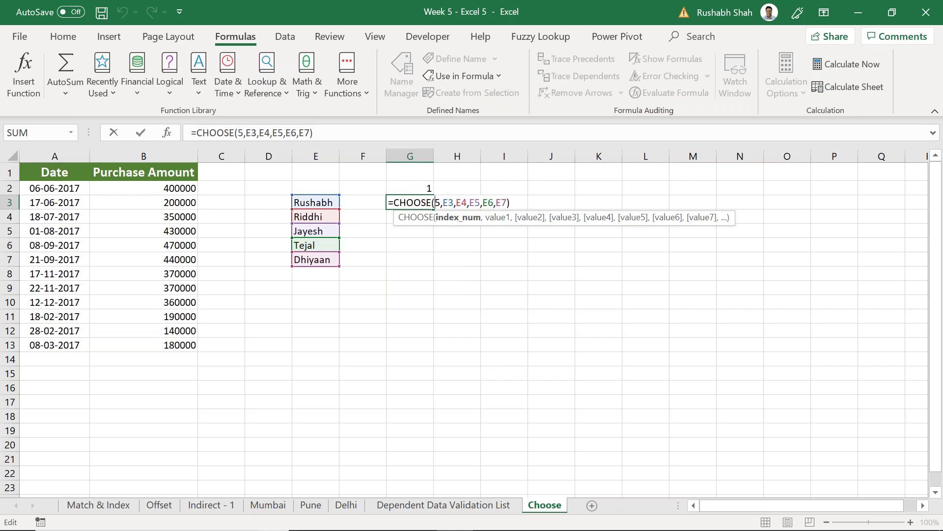
key(Delete)
click(423, 190)
key(Return)
Step: Set the index number in G2 to 2, 3, 4 and finally 5
key(Up)
key(Up)
text(2)
key(Return)
key(Up)
text(3)
key(Return)
key(Up)
text(4)
key(Return)
key(Up)
text(5)
key(Return)
Step: Check the G2 index reference in G3's CHOOSE formula
key(F2)
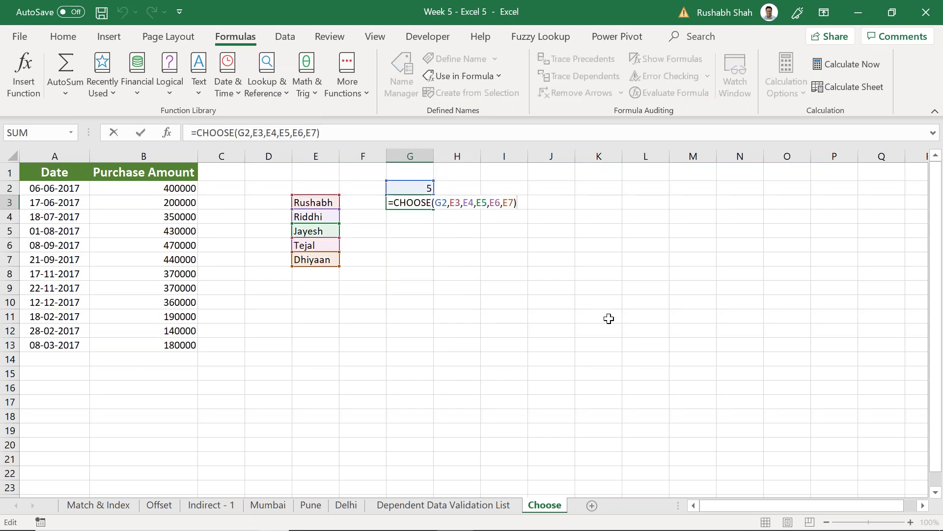
key(Left)
key(Left)
key(Left)
key(Left)
key(Left)
key(Left)
key(Left)
key(Left)
key(Left)
key(Left)
key(Left)
key(Left)
key(Left)
key(Left)
key(Left)
key(Left)
key(shift+Left)
key(shift+Left)
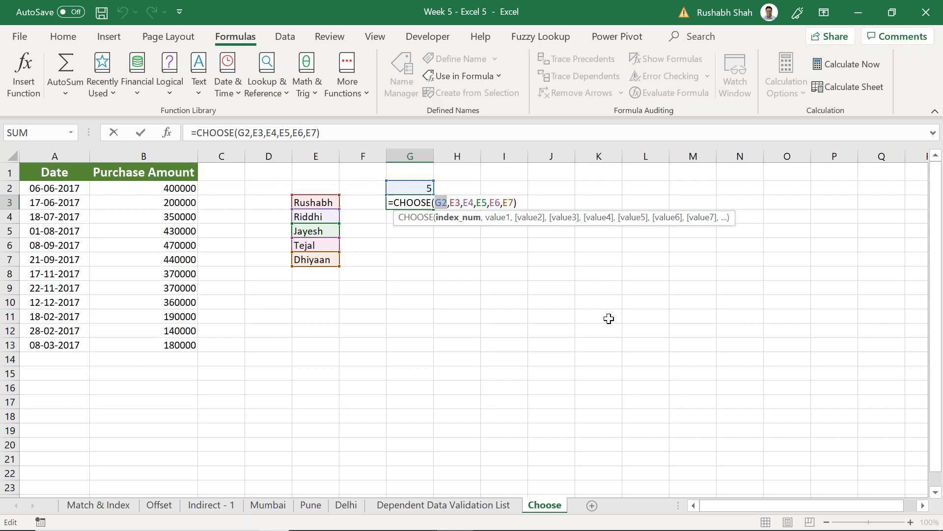
key(Return)
Step: Enter 1 in F11 and save the workbook
key(Down)
key(Down)
key(Down)
key(Down)
key(Down)
key(Down)
key(Down)
key(Left)
text(1)
key(Tab)
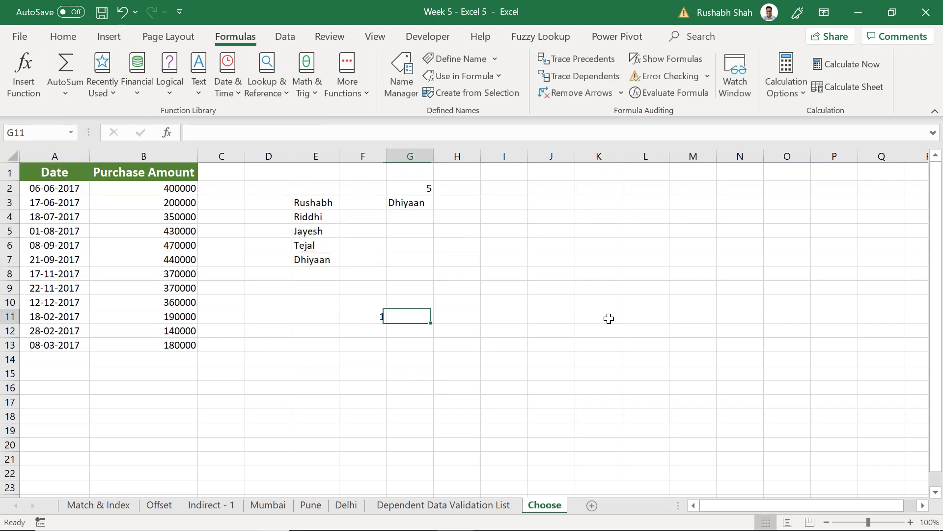
key(ctrl+s)
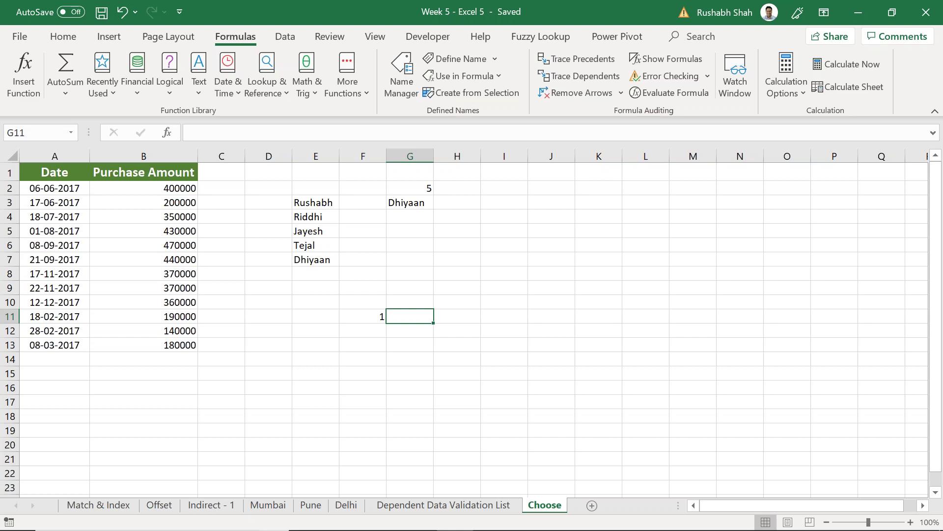
Step: Begin a CHOOSE formula in G11 with F11 as the index number
text(=choo)
key(Tab)
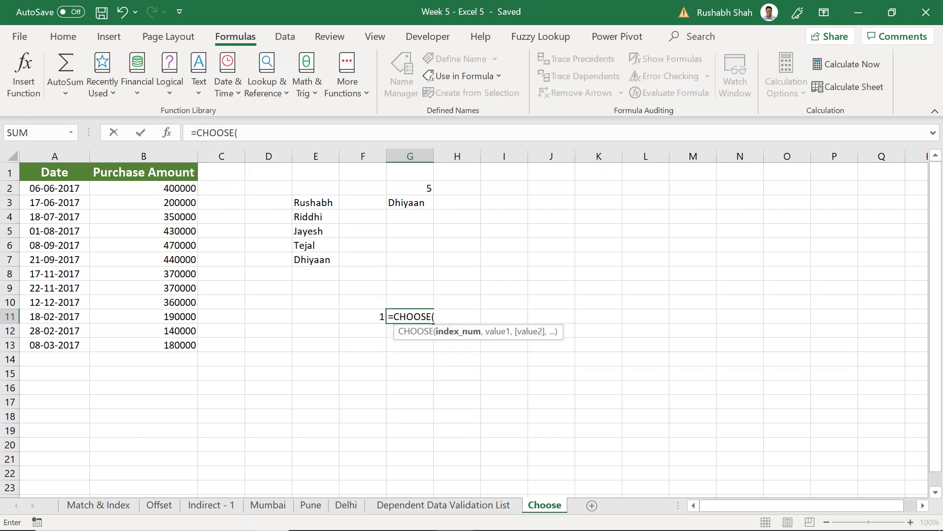
key(Left)
text(,)
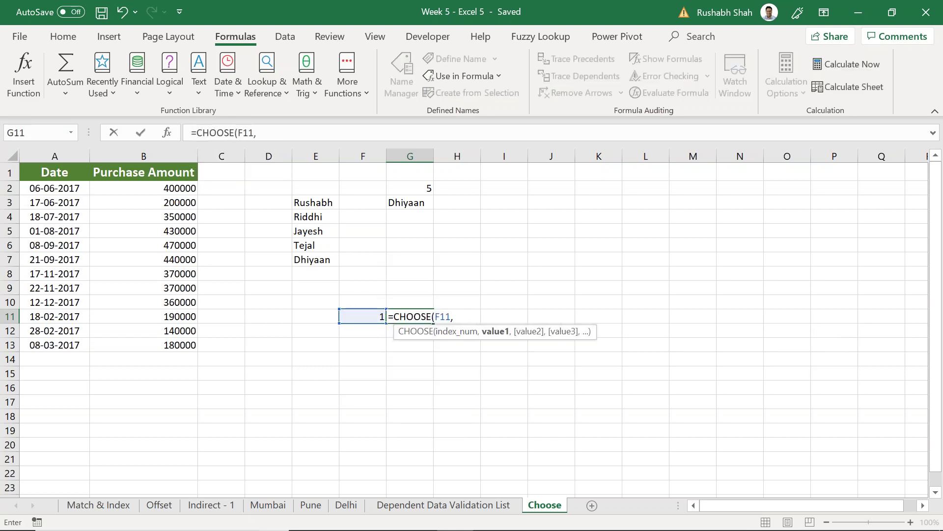
Step: Add SUM(B2:B13) as the first value of G11's CHOOSE formula
text(sum)
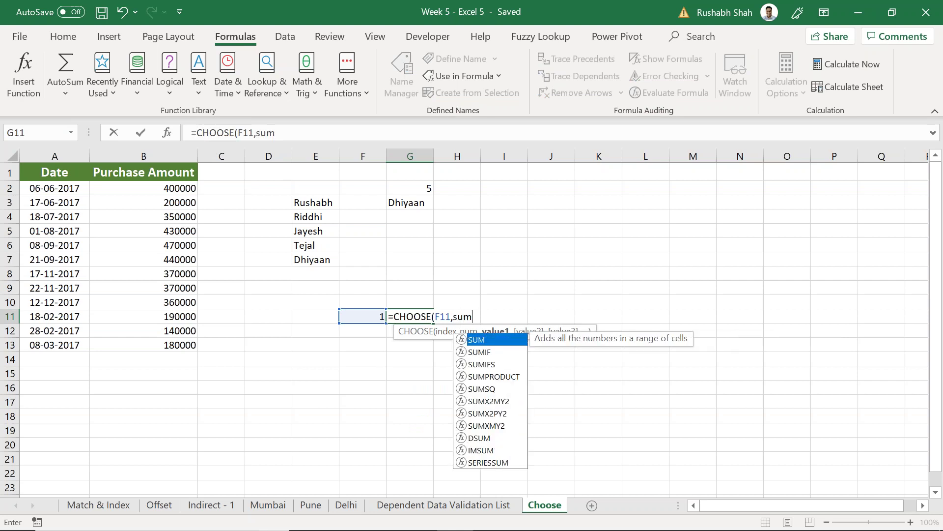
key(Tab)
key(Left)
key(Left)
key(Left)
key(Left)
key(Left)
key(ctrl+Up)
key(Down)
key(ctrl+shift+Down)
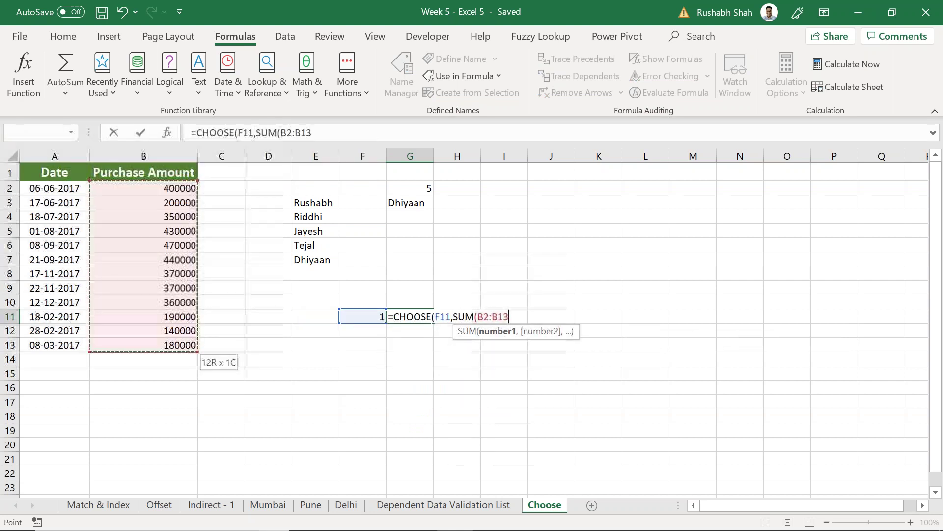
text())
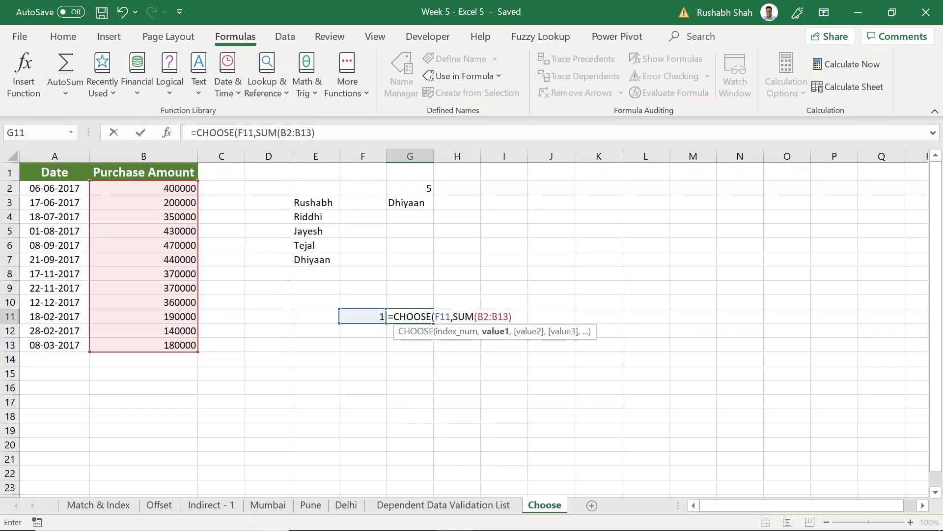
Step: Add AVERAGE(B2:B13) as the second value of G11's CHOOSE formula
text(,avera)
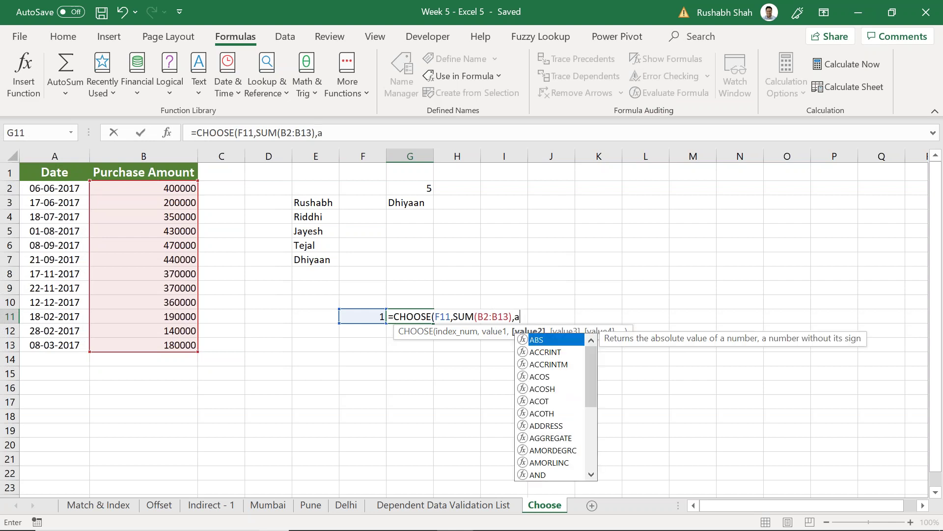
key(Tab)
key(Left)
key(Left)
key(Up)
key(Left)
key(Left)
key(Left)
key(ctrl+Up)
key(Down)
key(ctrl+shift+Down)
text(),max)
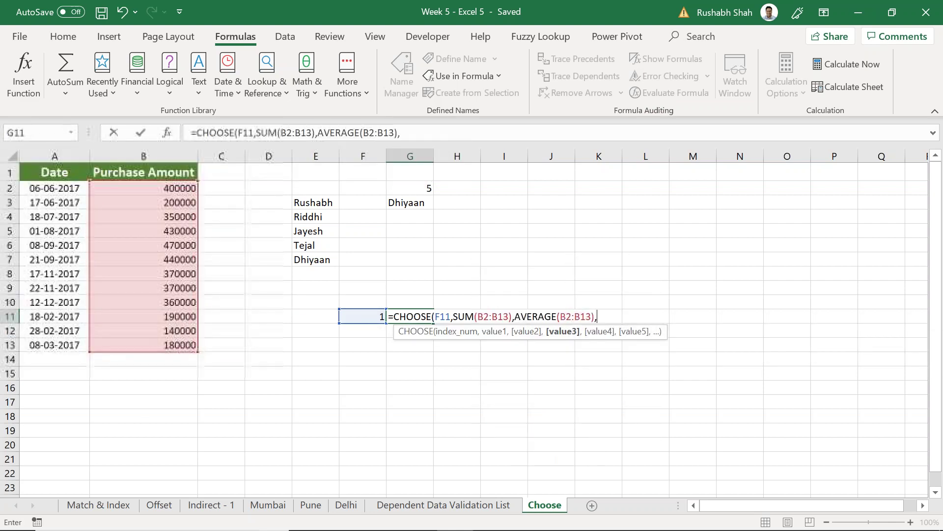
Step: Add MAX(B2:B13) as the third value of G11's CHOOSE formula
key(Tab)
key(Left)
key(Left)
key(Left)
key(Left)
key(Left)
key(Up)
key(Up)
key(Up)
key(Up)
key(Up)
key(ctrl+Up)
key(Down)
key(ctrl+shift+Down)
text(),min)
Step: Add MIN(B2:B13) as the fourth value of G11's CHOOSE formula
key(Tab)
key(Left)
key(Left)
key(Left)
key(Left)
key(Left)
key(Left)
key(Right)
key(Down)
key(Down)
key(ctrl+shift+Up)
key(shift+Down)
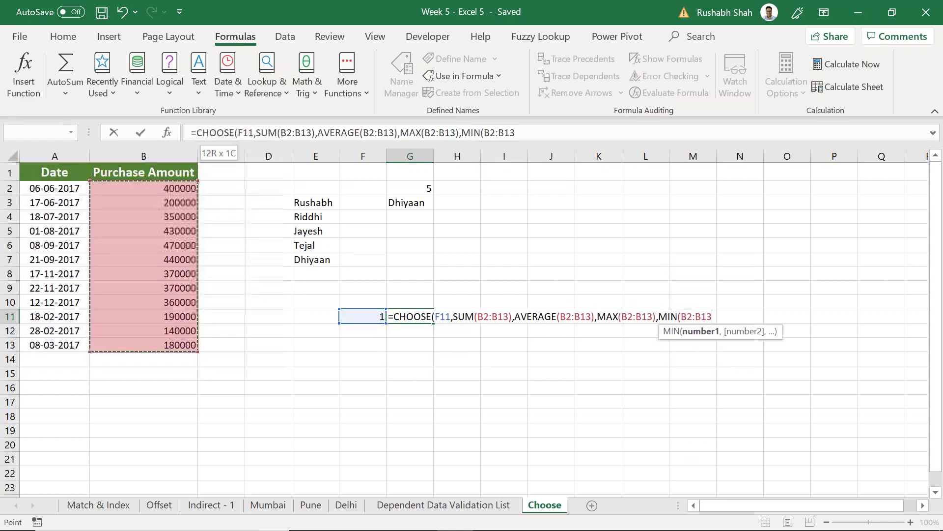
text(),)
Step: Add COUNT(B2:B13) as the fifth value and complete G11's CHOOSE formula
text(coun)
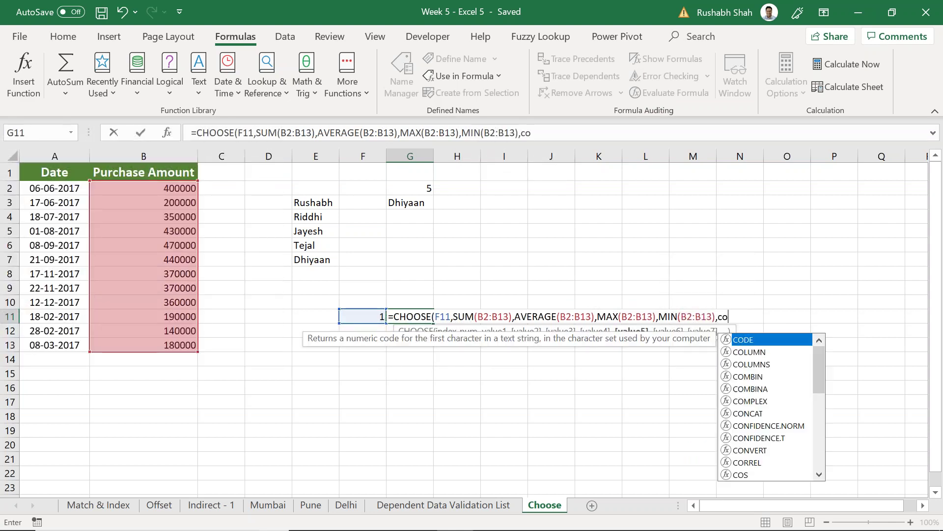
key(Tab)
key(Left)
key(Left)
key(Left)
key(Left)
key(Left)
key(Down)
key(Down)
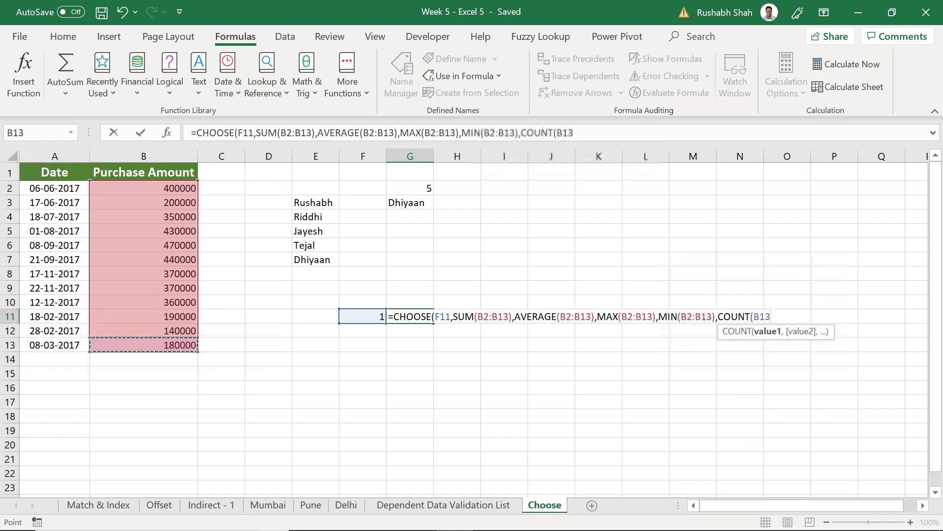
key(ctrl+shift+Up)
key(shift+Down)
text())
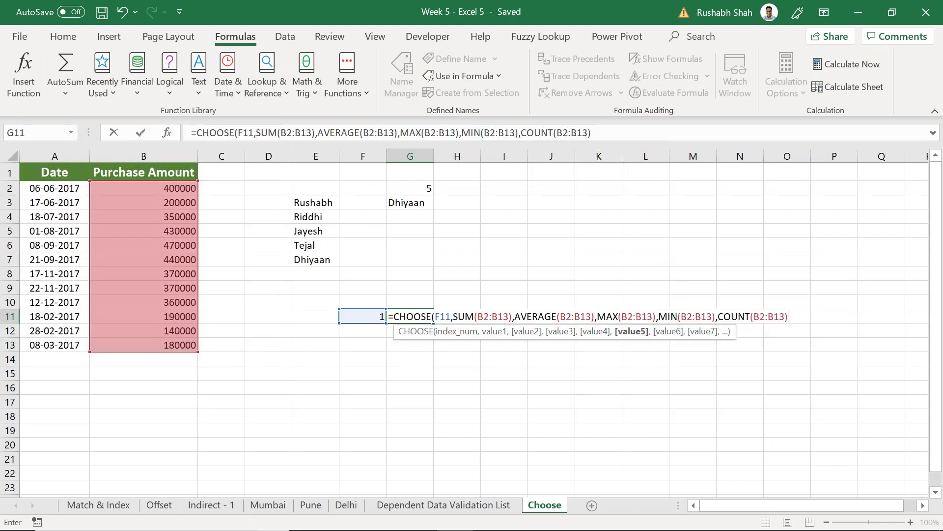
Step: Set the index number in F11 to 2, 3, 4 and finally 5
click(363, 315)
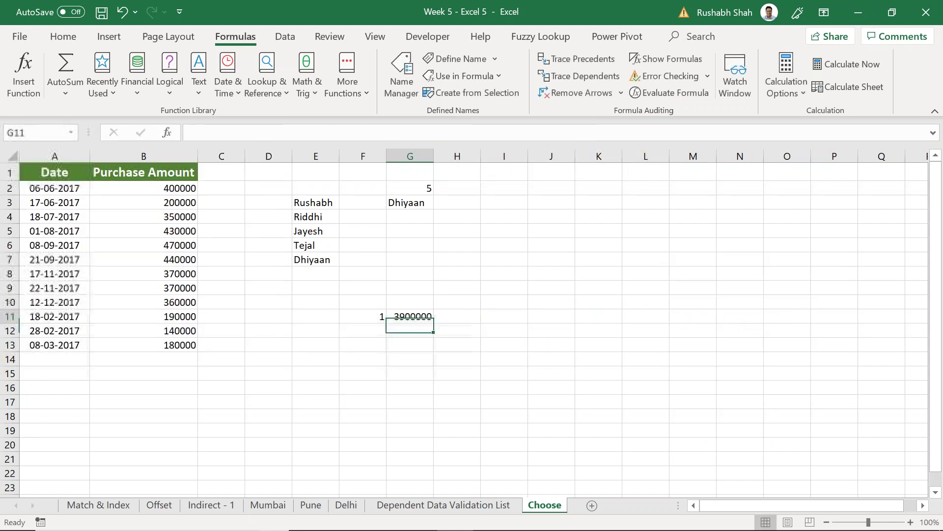
text(2)
key(Return)
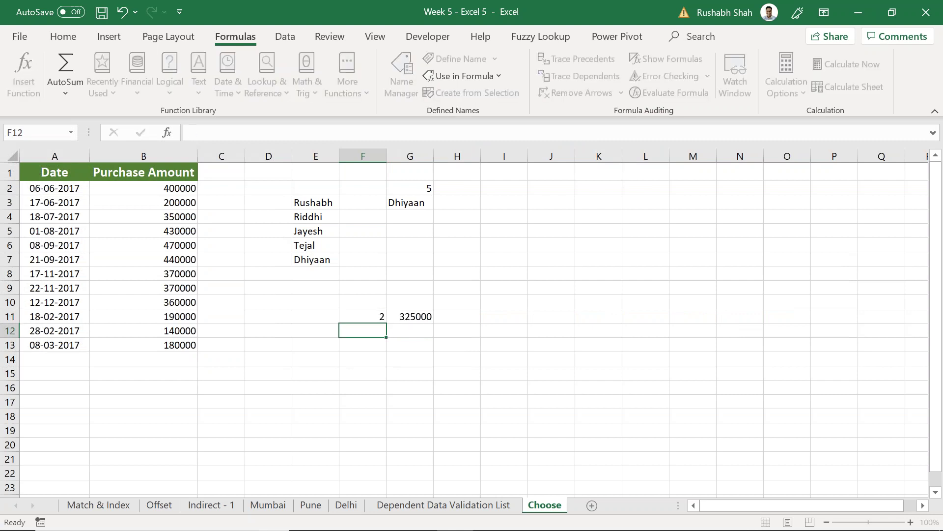
key(Up)
text(3)
key(Return)
key(Up)
text(4)
key(Return)
key(Up)
text(5)
key(Return)
Step: Review the CHOOSE formula in G11 and its references to F11 and the purchase amounts
click(410, 316)
key(F2)
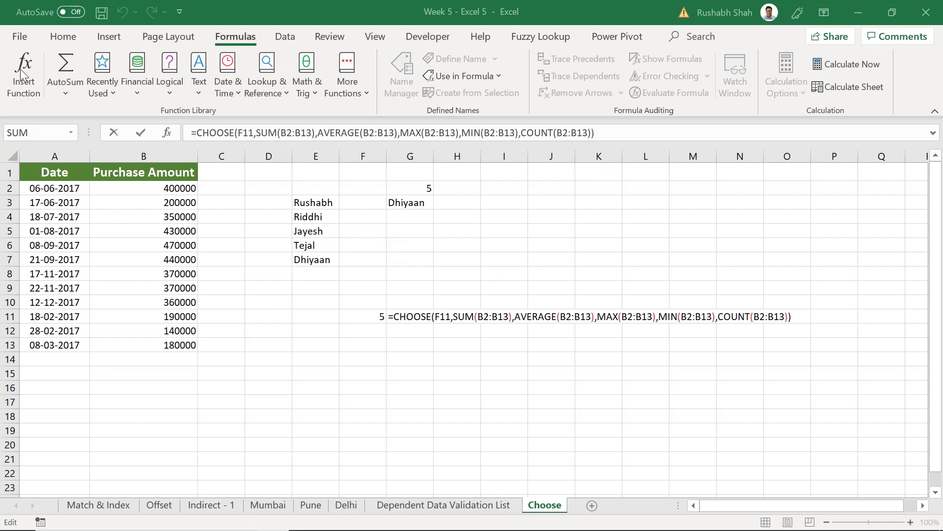
click(332, 2)
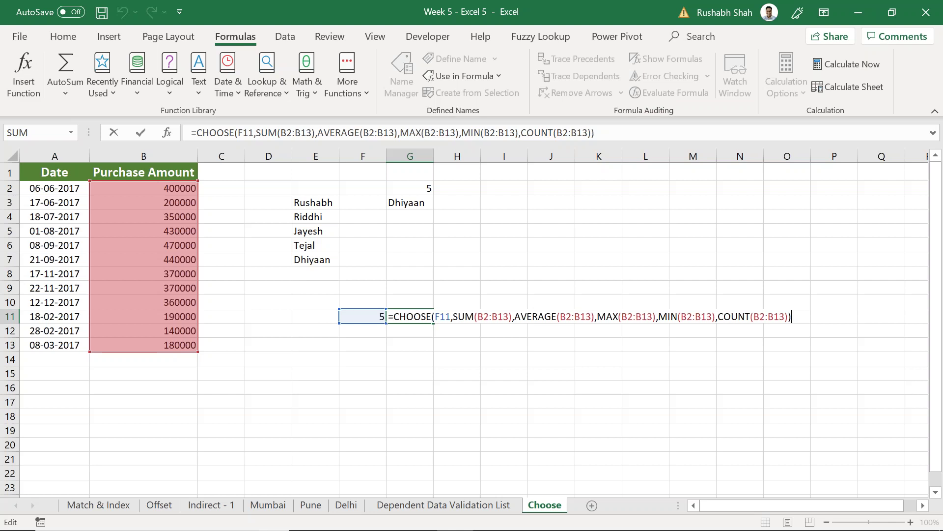
click(505, 373)
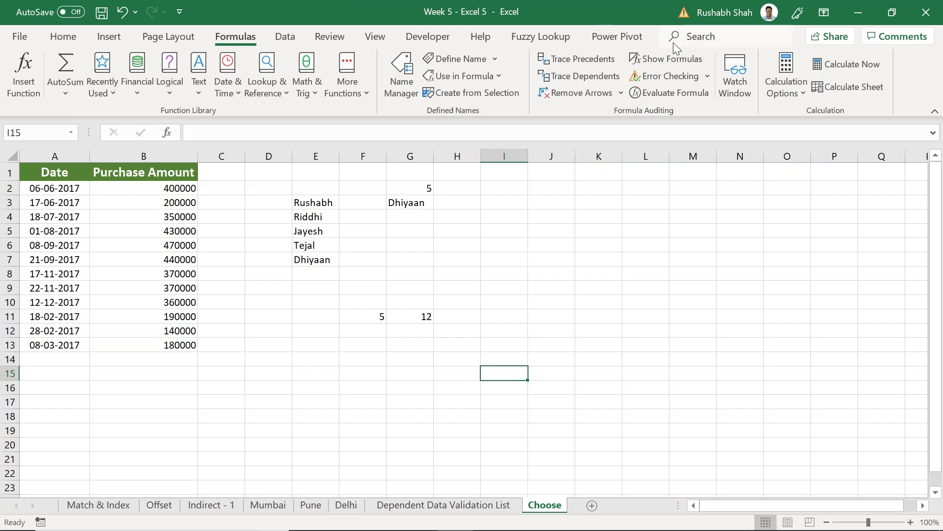
Step: Go to the Offset sheet and save the workbook
click(161, 505)
click(102, 12)
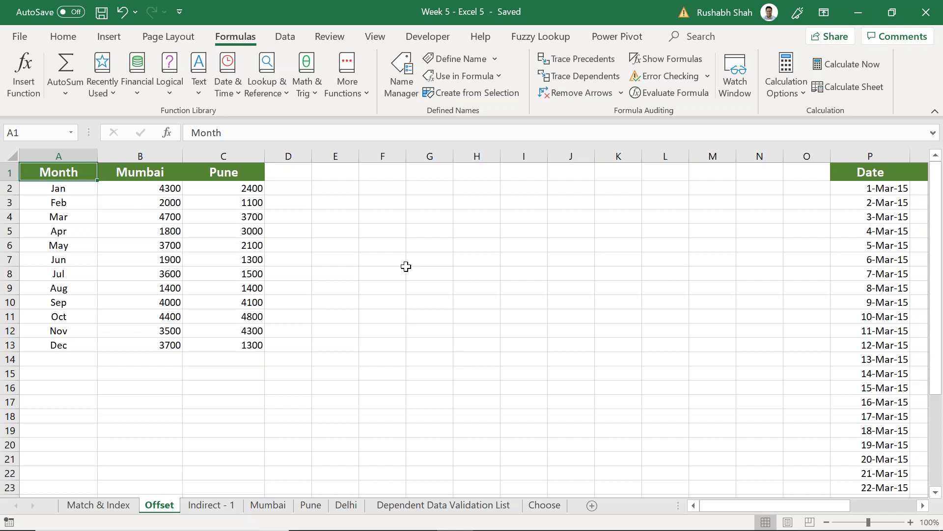
Step: Create a new blank workbook and apply all borders to B2:E8
key(ctrl+n)
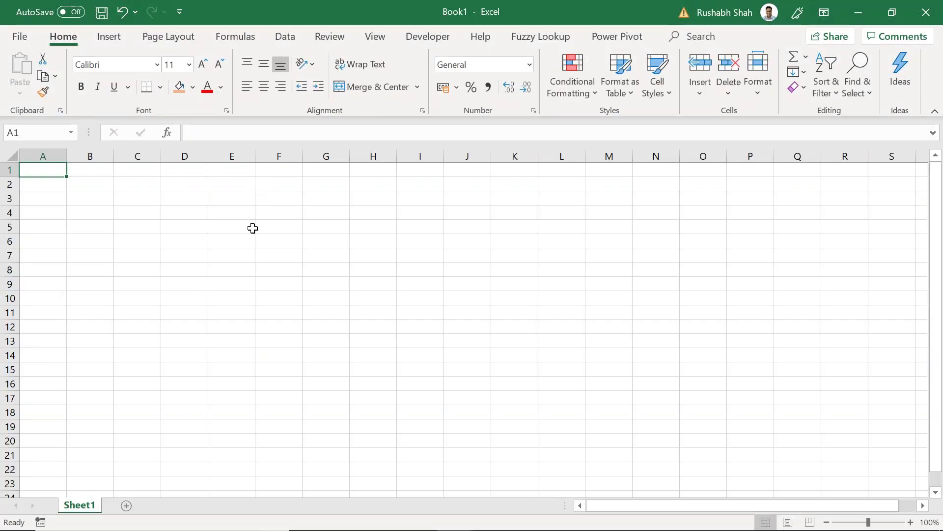
scroll(243, 326, up, 6)
drag(209, 226, 463, 376)
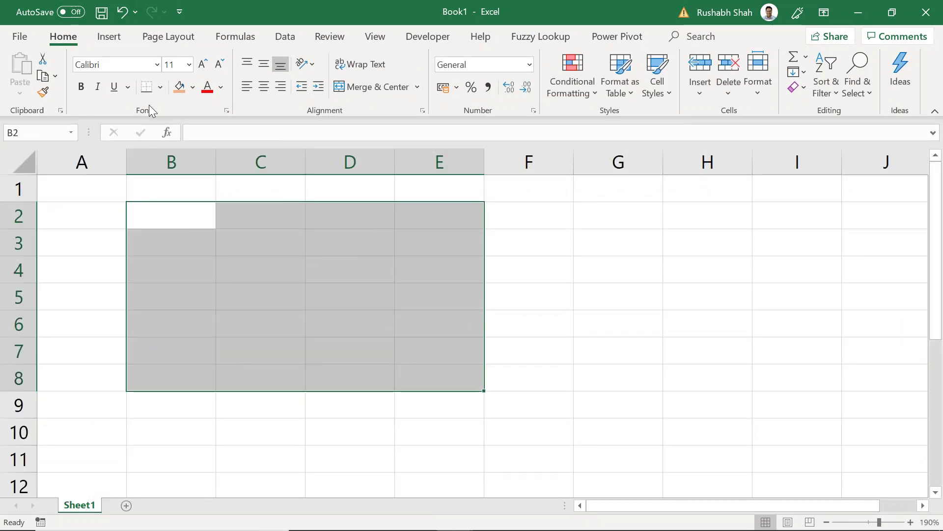
click(161, 87)
click(170, 219)
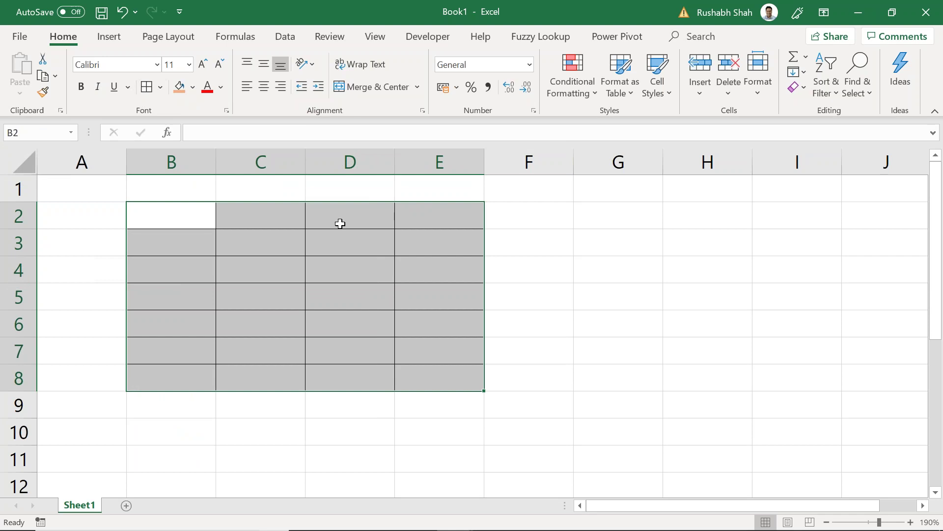
Step: Insert an empty row above row 1 of the new sheet
click(277, 186)
key(shift+space)
key(ctrl+shift+plus)
click(295, 241)
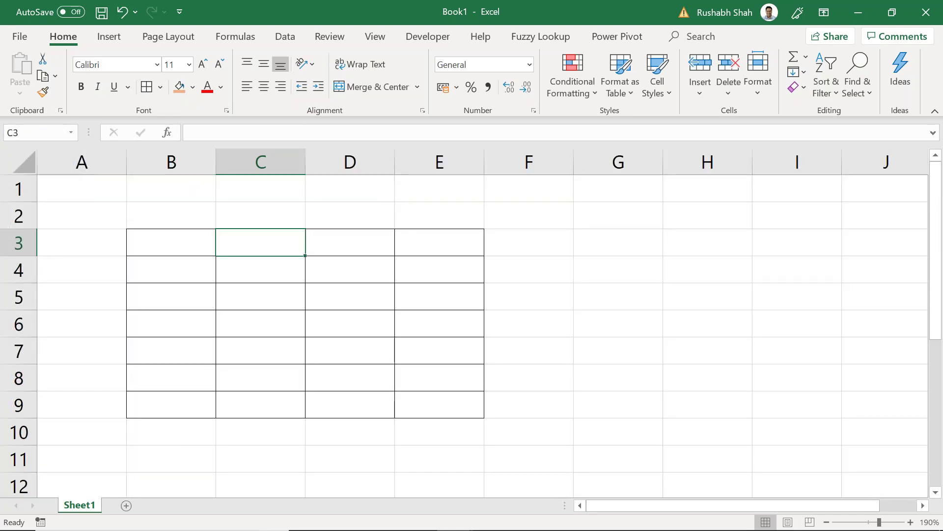
Step: Extend the grid by applying all borders to F3:F9, and fill cell D1 with light orange
drag(516, 250, 518, 393)
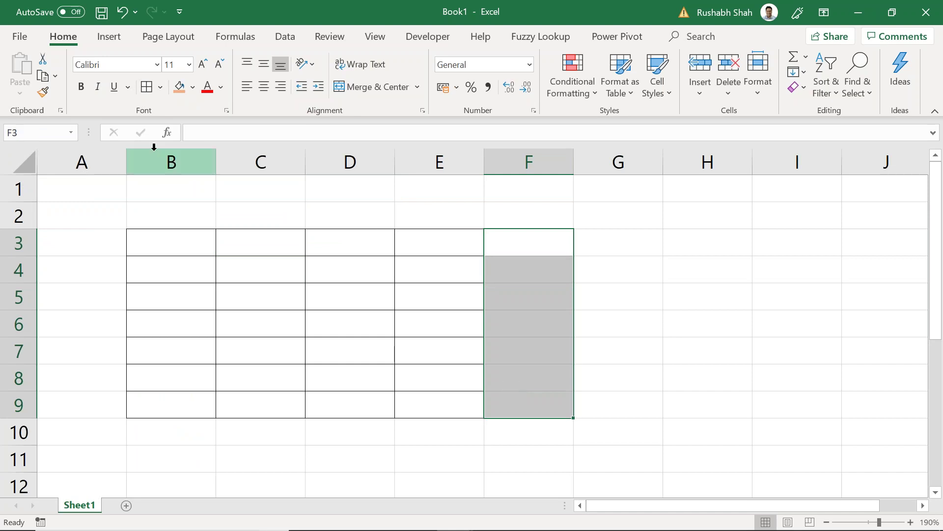
click(150, 88)
click(327, 181)
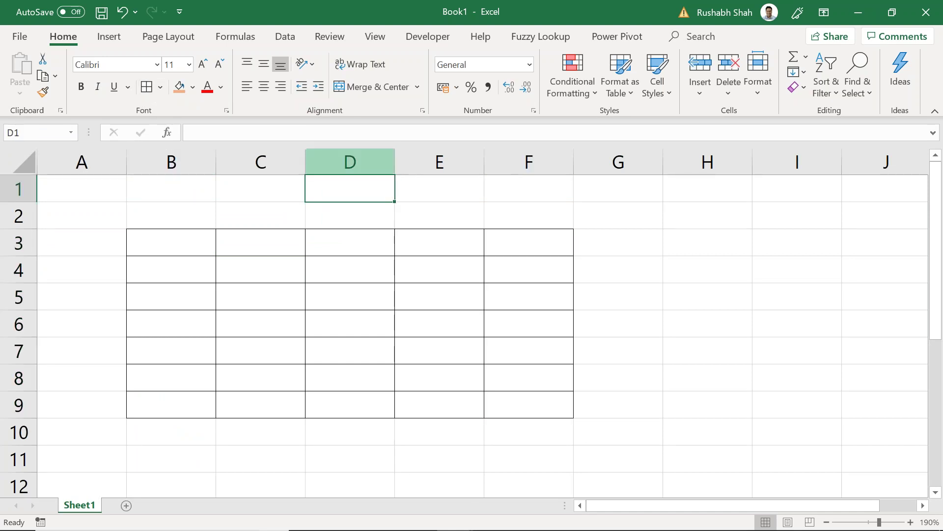
click(183, 88)
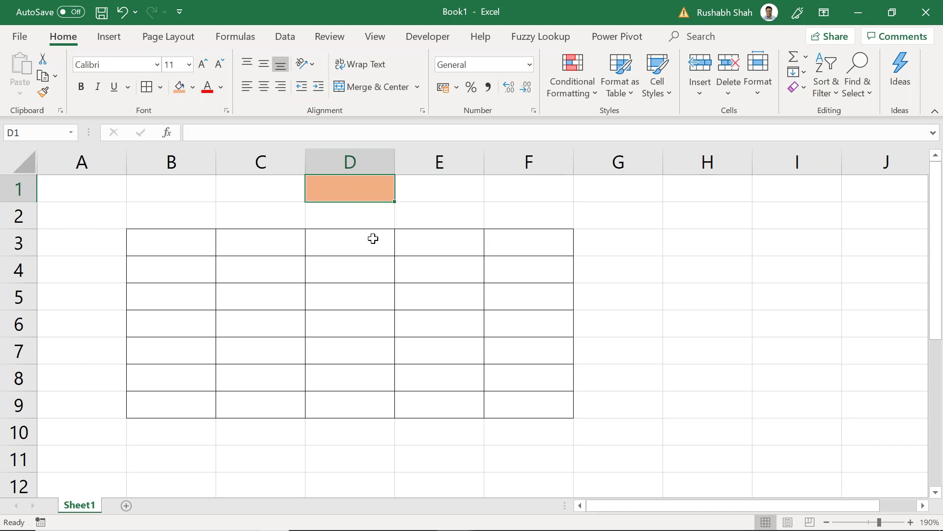
Step: Fill cells B3 and D7 with light blue
click(176, 242)
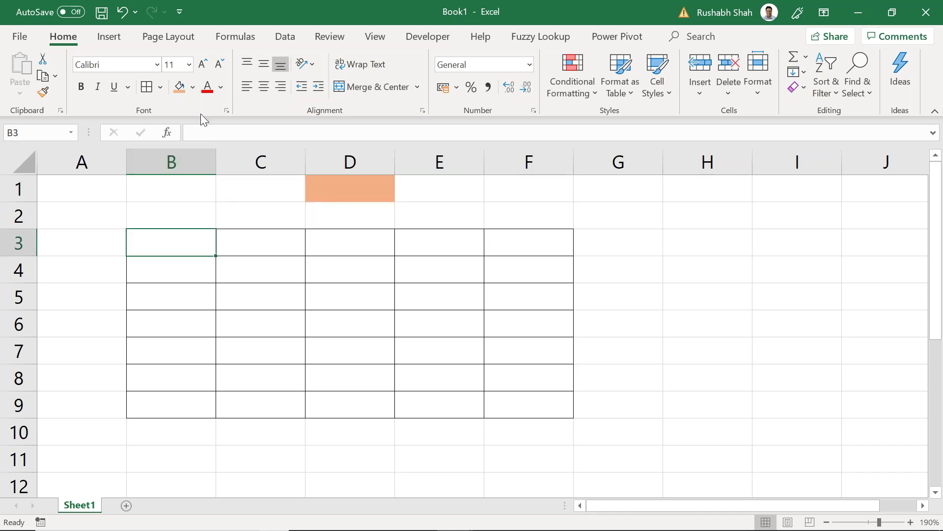
click(191, 92)
click(226, 154)
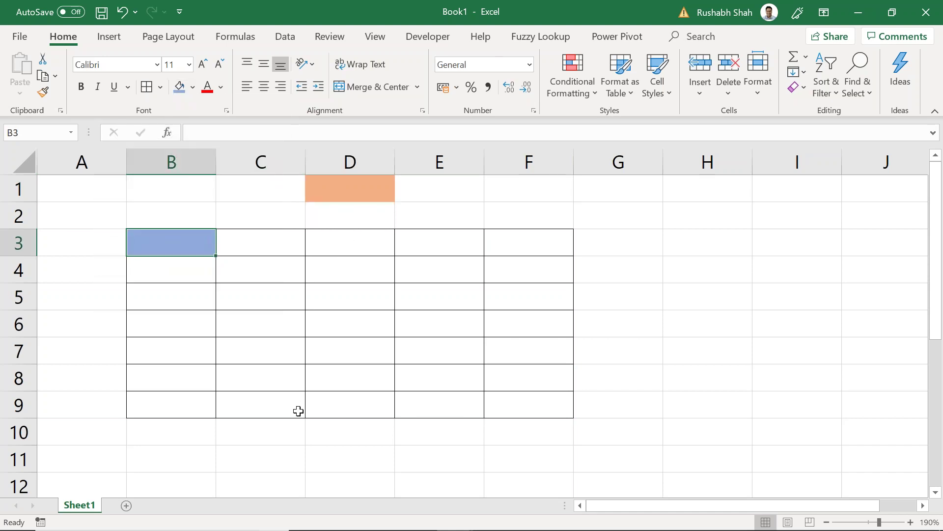
click(339, 350)
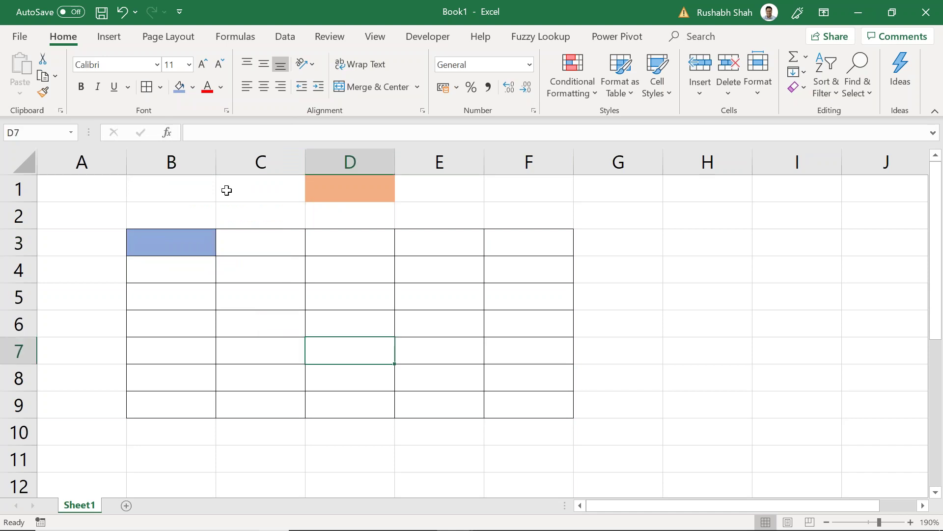
click(180, 88)
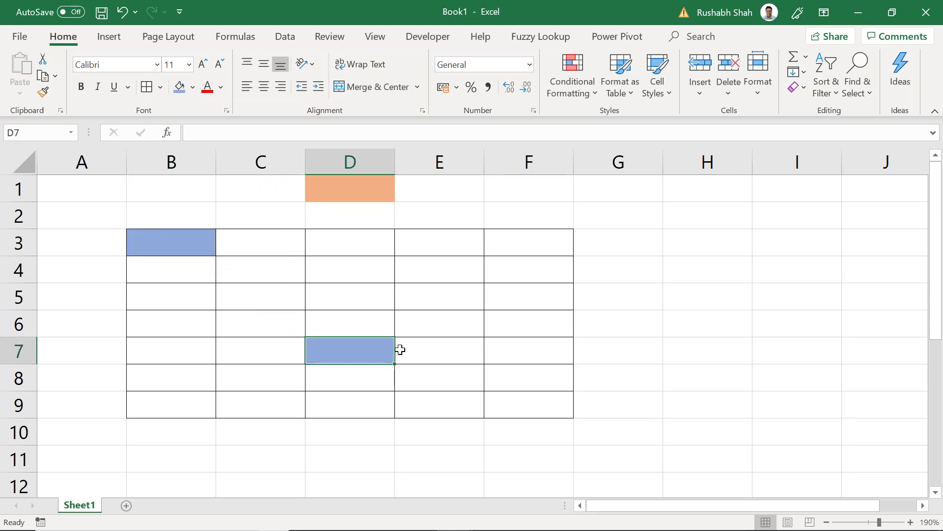
Step: Enter =OFFSET(B3,4,2) in H3, starting from the blue cell B3
click(677, 244)
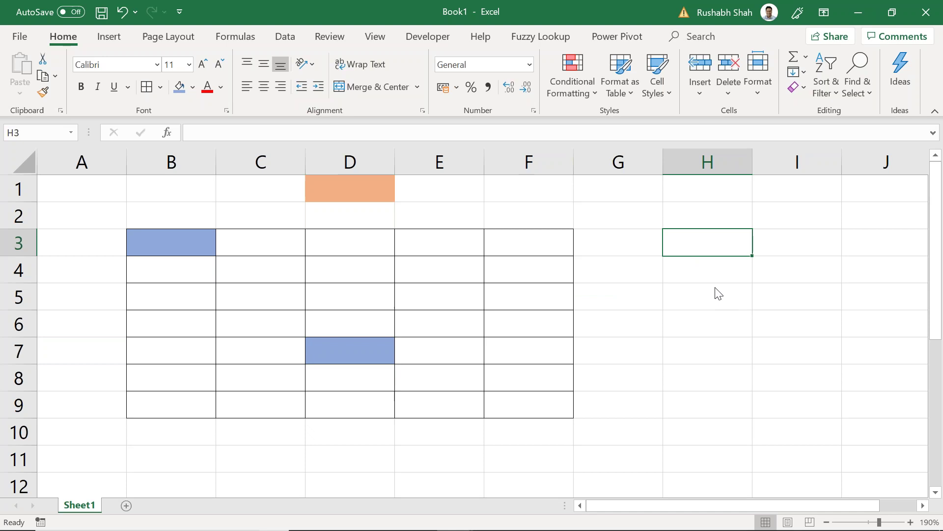
text(=off)
key(Tab)
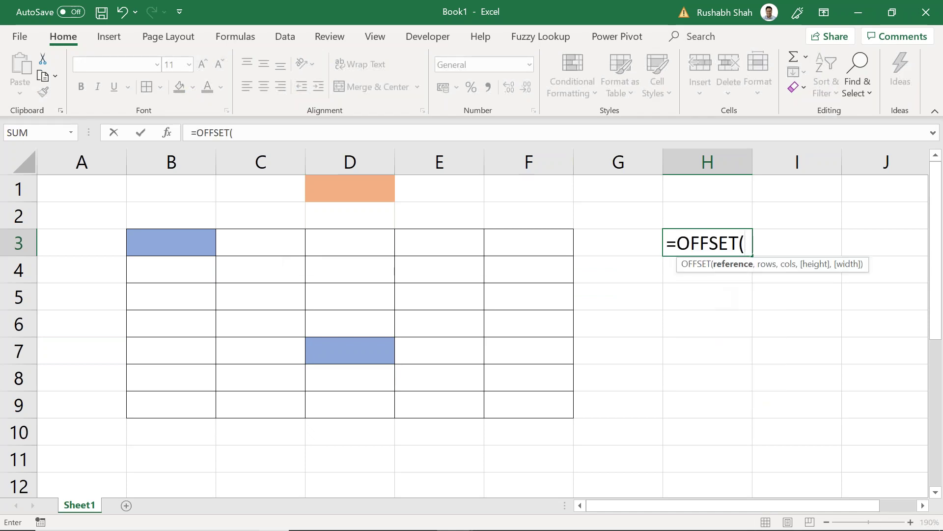
text(b3,)
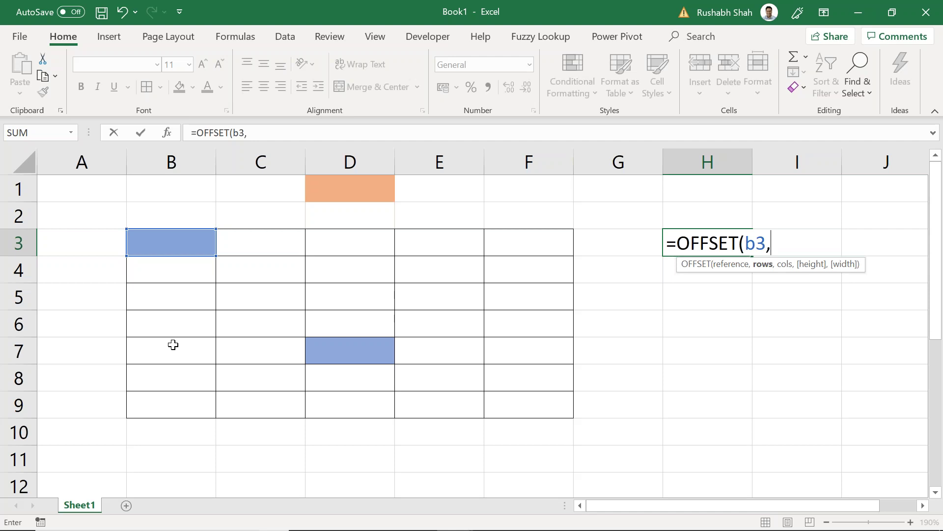
text(4,)
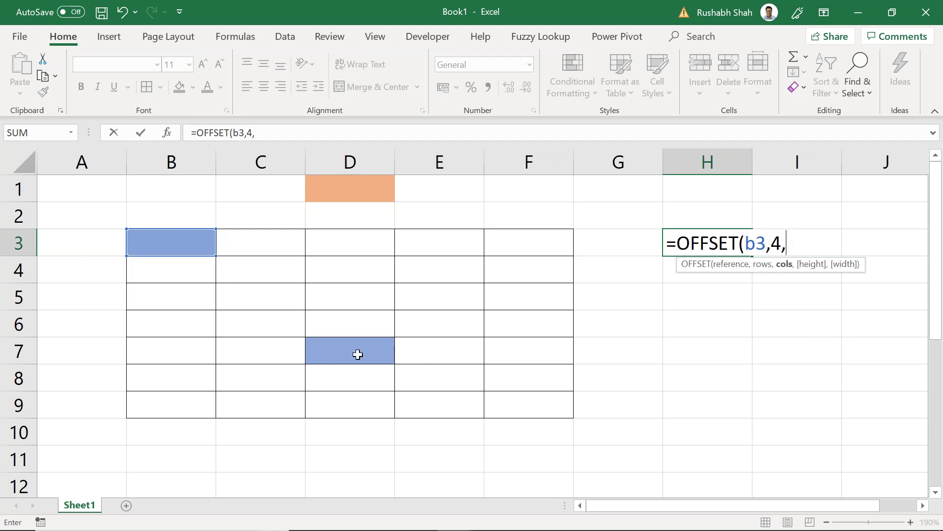
text(2/0)
key(BackSpace)
key(BackSpace)
text())
key(Return)
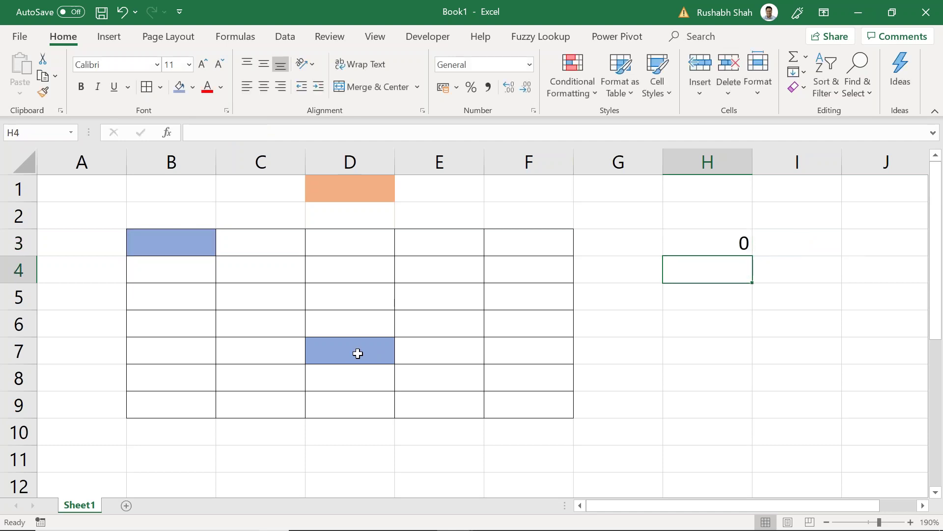
Step: Enter 1 in B3 and 2 in D7
click(358, 354)
click(149, 241)
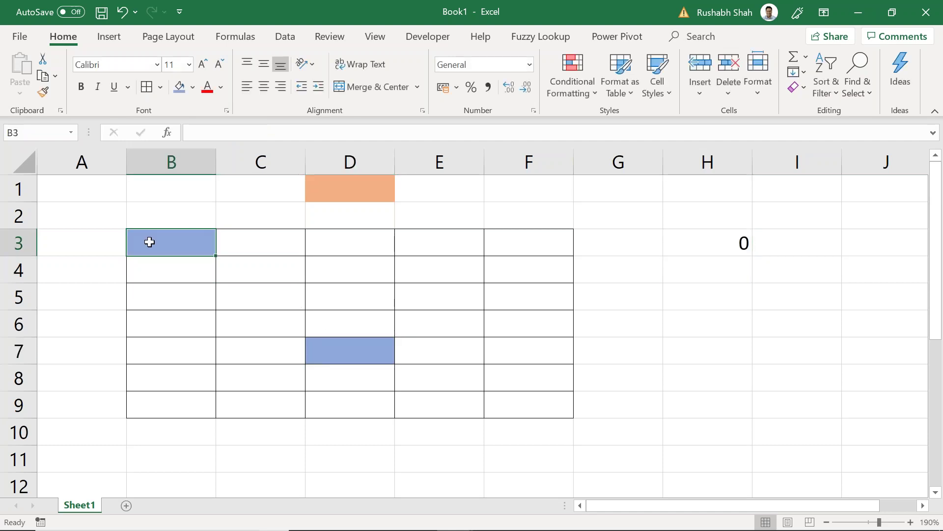
text(1)
click(333, 346)
text(2)
click(618, 296)
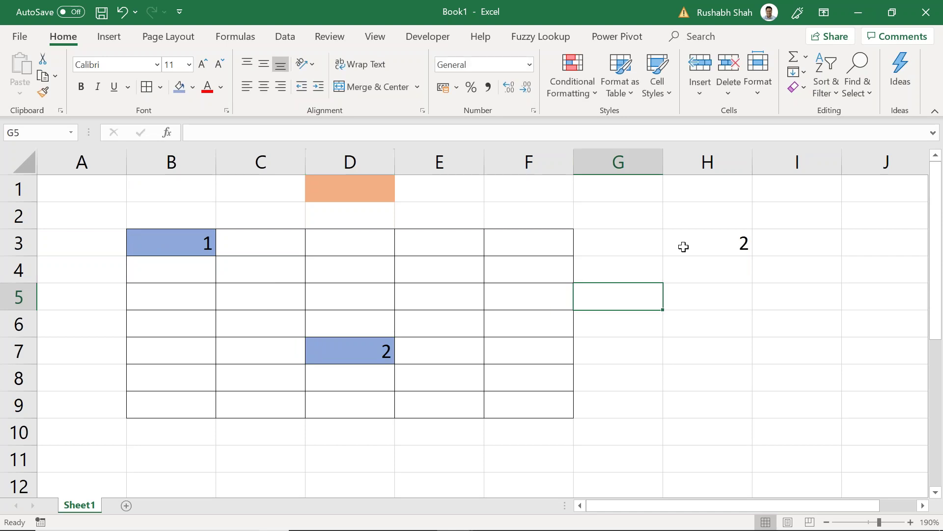
Step: Check the formula in H3 and set the value in D7 to 42
click(683, 245)
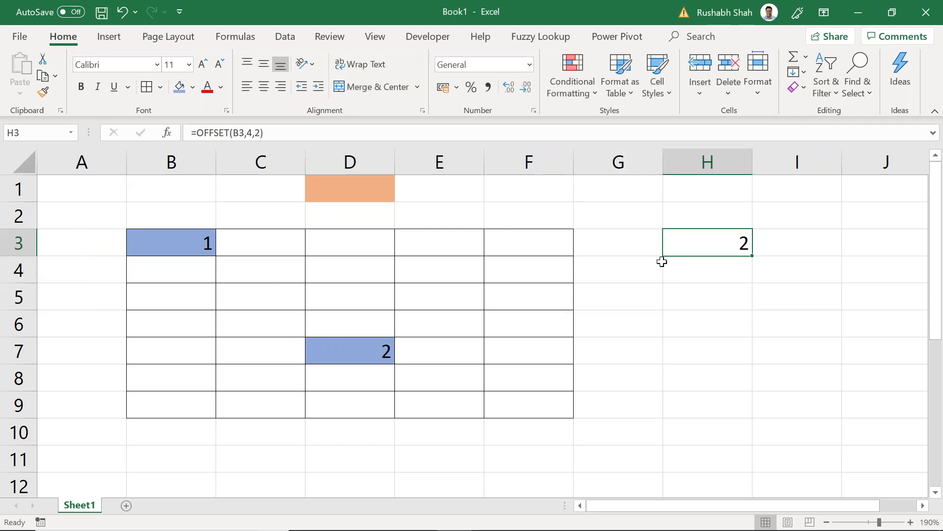
key(F2)
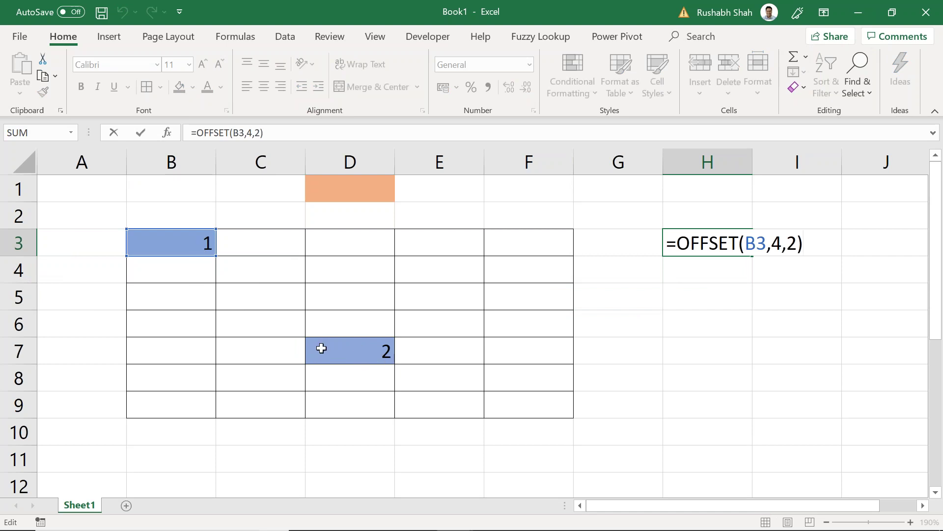
click(353, 358)
double_click(353, 358)
text(4)
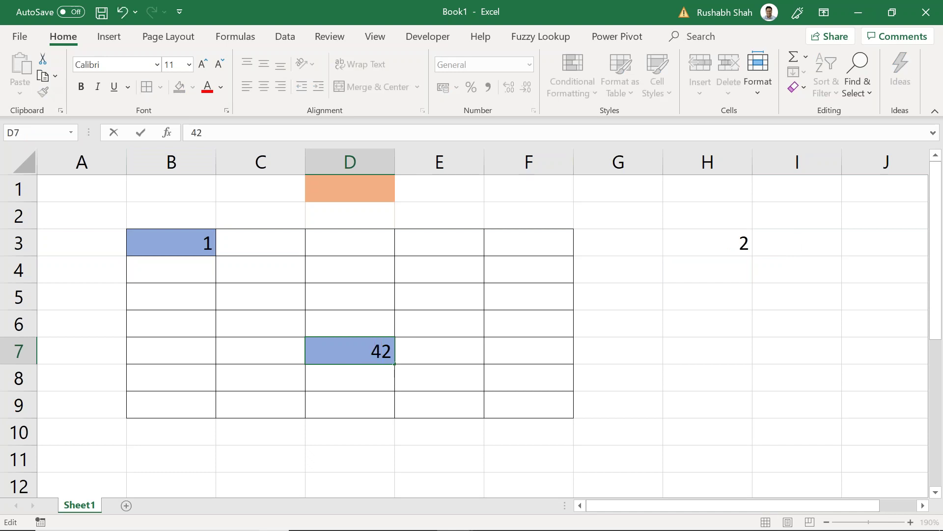
click(644, 368)
Step: Review the OFFSET formula in H3 and its reference to B3
double_click(732, 239)
key(Escape)
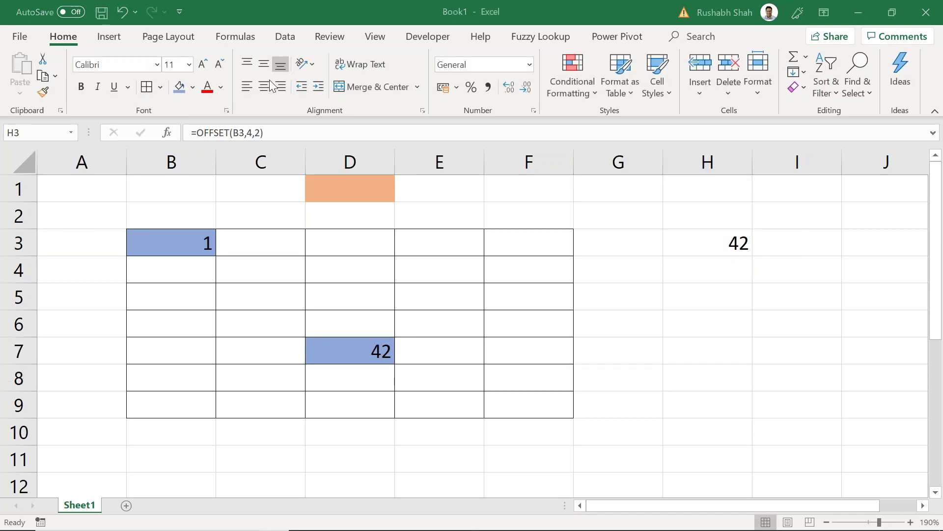
click(725, 246)
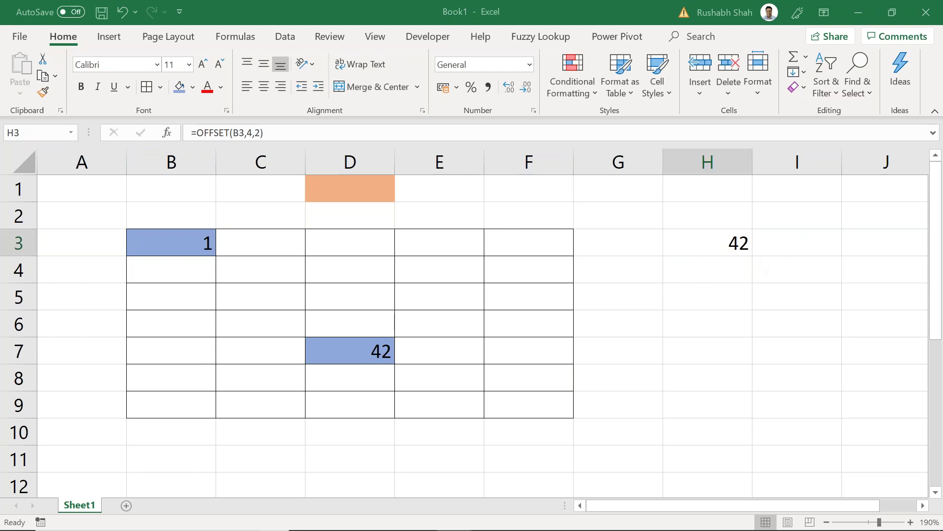
double_click(726, 246)
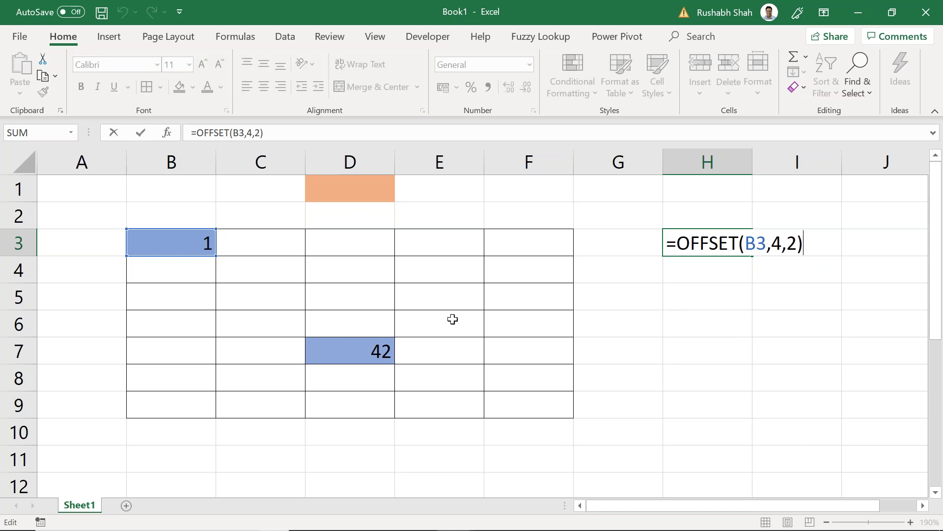
key(ctrl+Return)
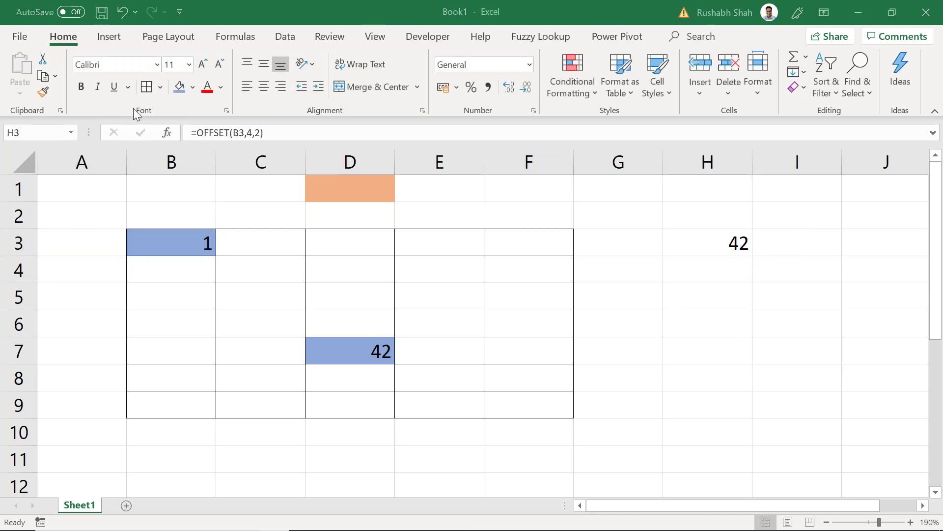
Step: Fill cells F3 and D4 with light green, and enter 534 in D4
click(192, 87)
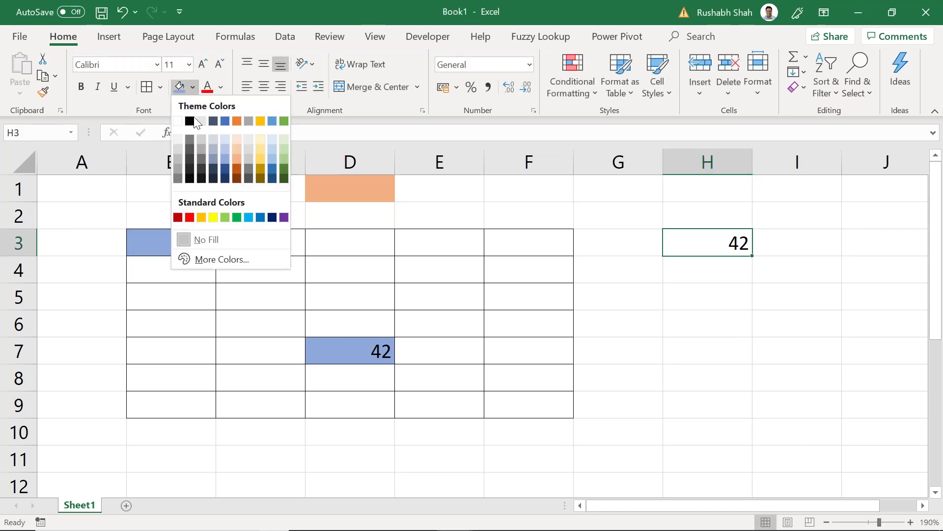
click(287, 152)
key(ctrl+z)
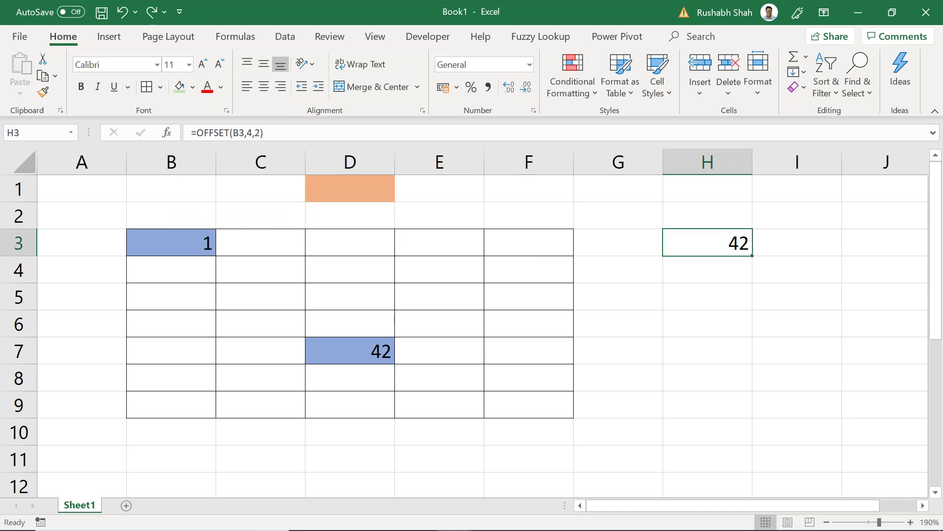
click(534, 245)
click(180, 87)
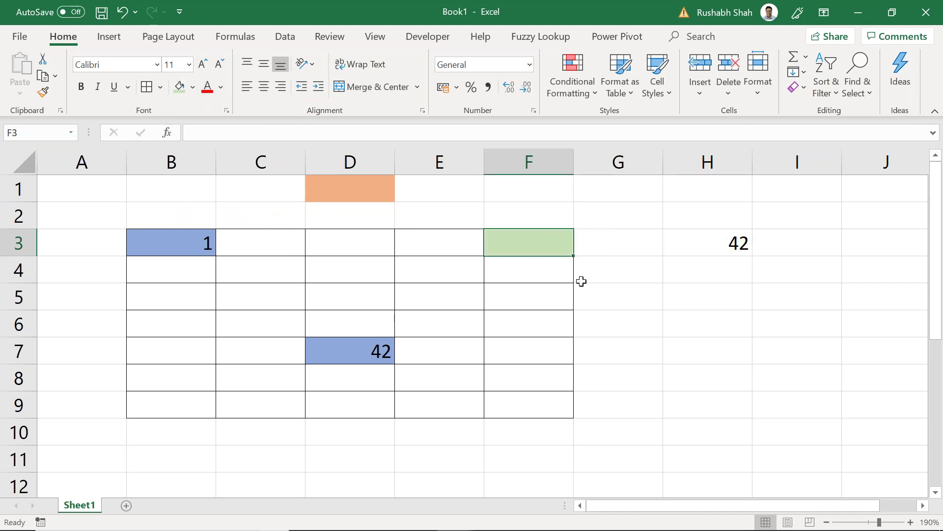
click(436, 380)
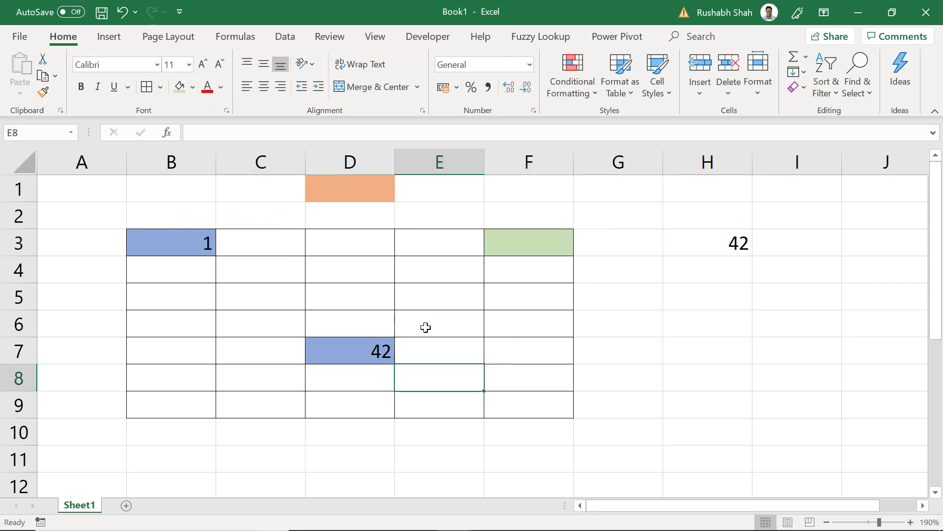
click(350, 270)
click(180, 87)
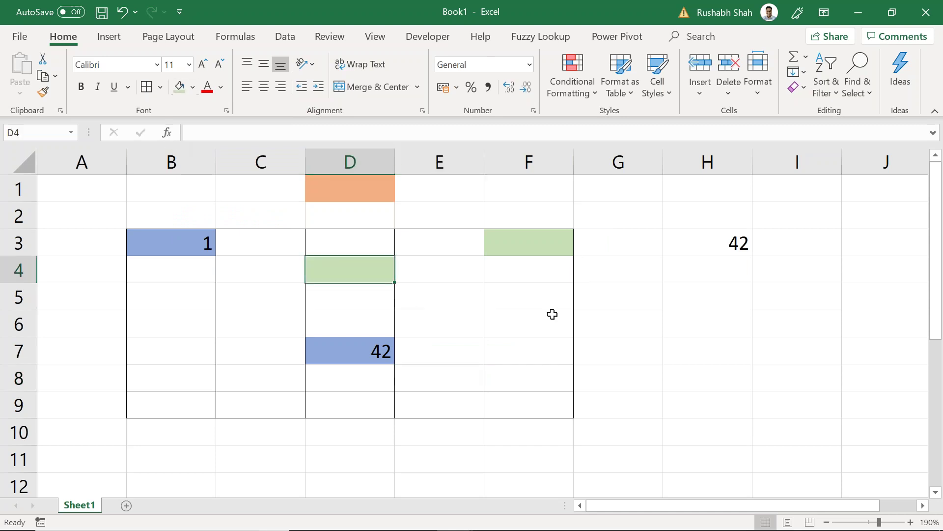
text(534)
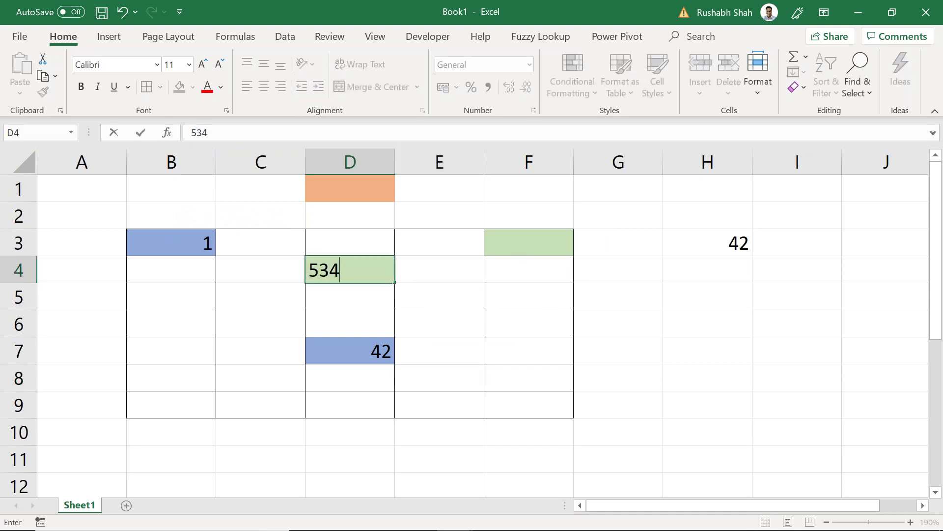
key(Return)
click(526, 250)
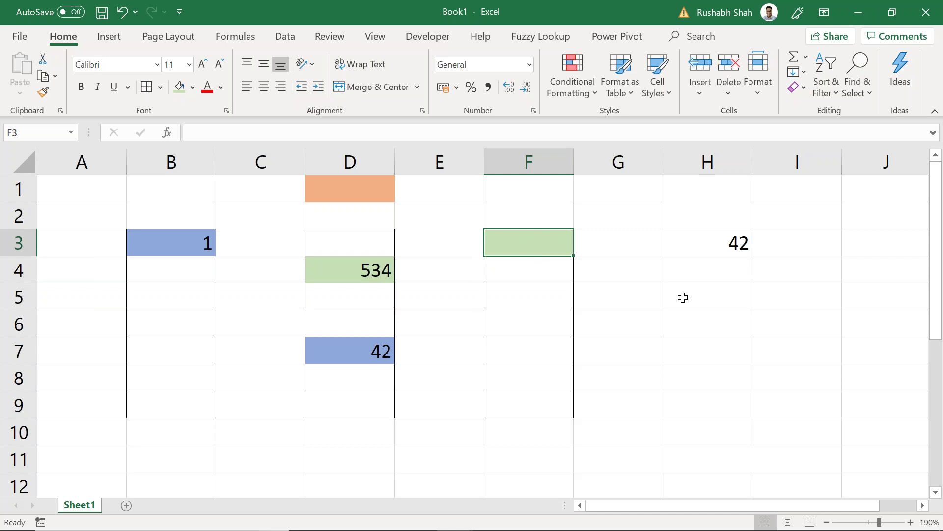
Step: Enter =OFFSET(F3,1,-2) in H5, using the green cell F3 as the reference
click(683, 298)
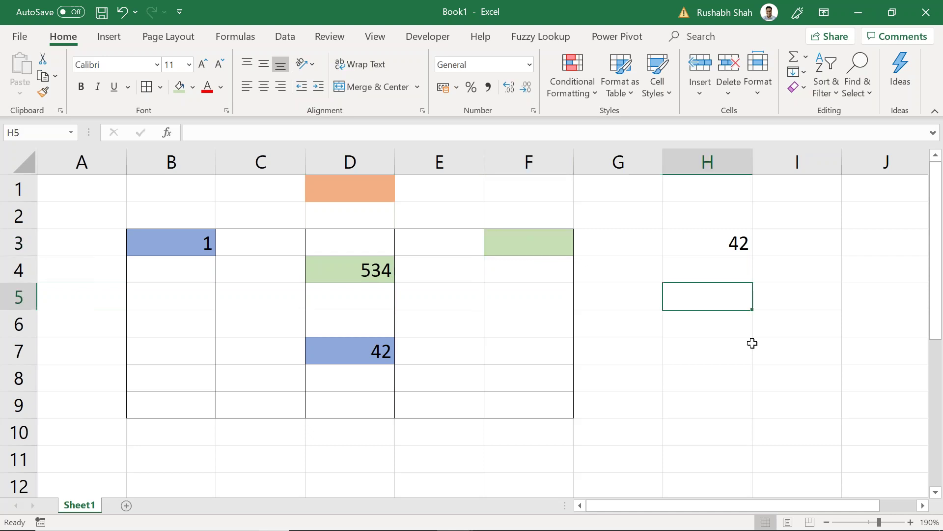
text(=off)
key(Tab)
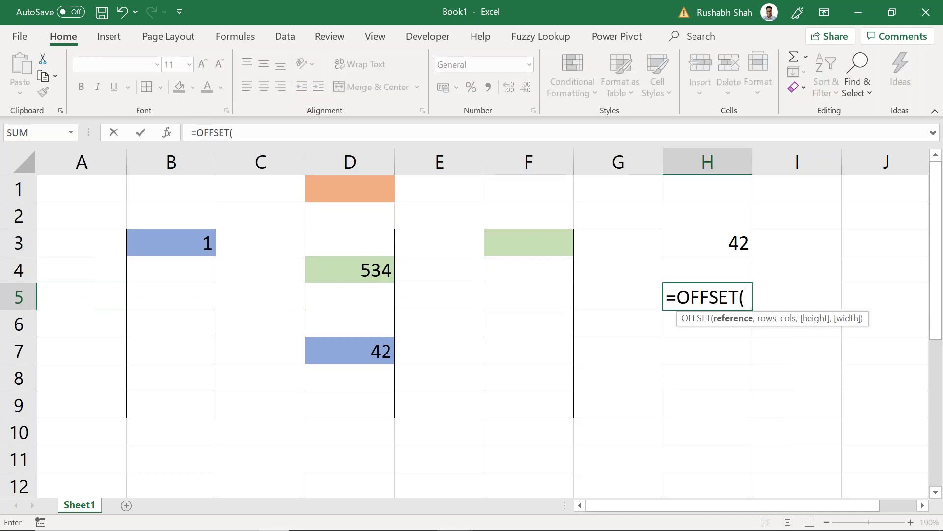
click(522, 244)
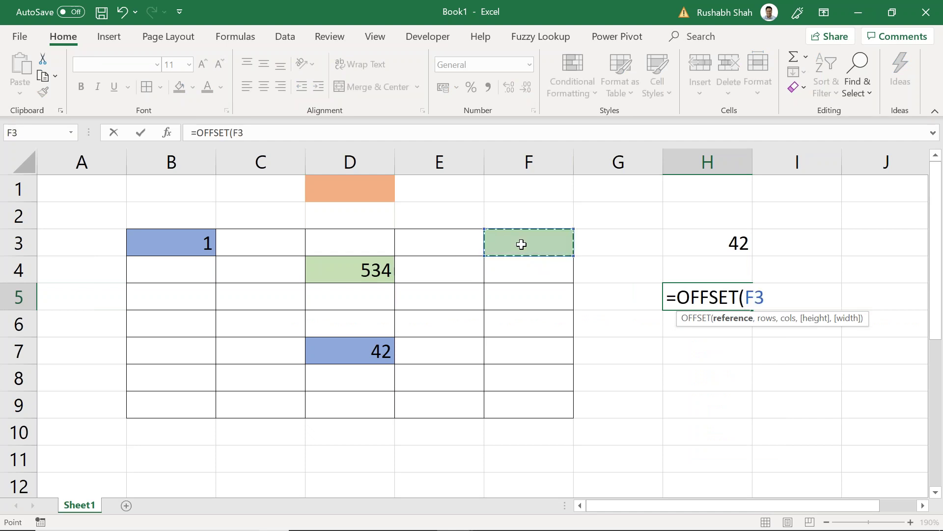
text(,)
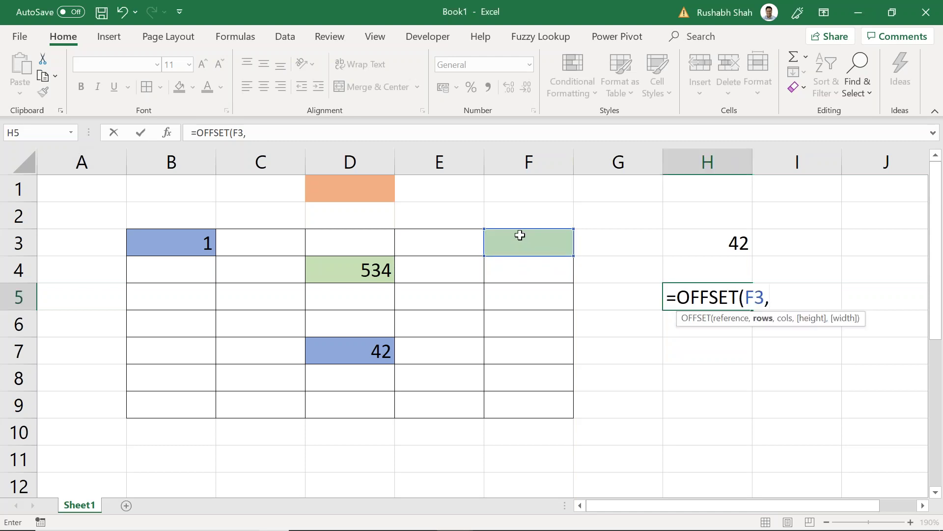
text(1,)
text(-2))
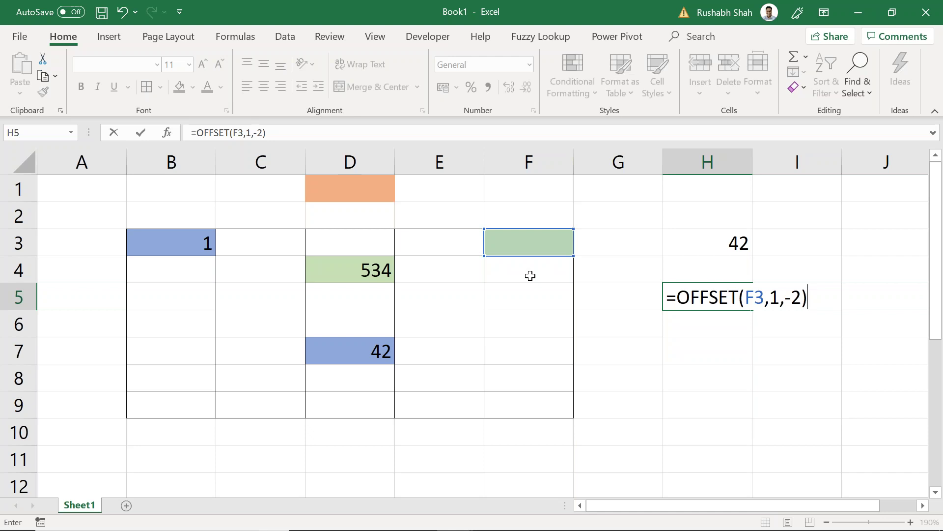
key(Return)
Step: Review the OFFSET formula in H5 and switch to the Offset sheet of the Week 5 - Excel 5 workbook
key(Up)
key(F2)
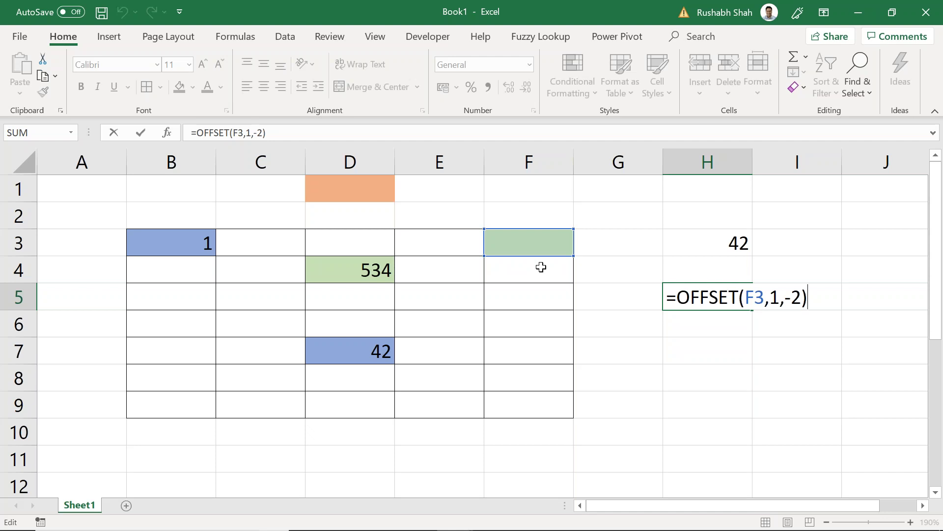
key(ctrl+Return)
key(alt+Tab)
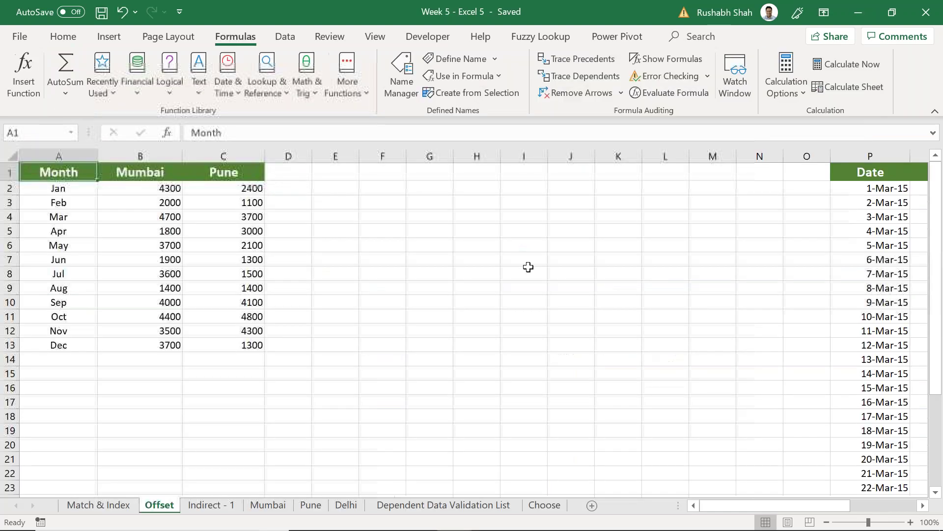
Step: Enter the heading "Keeping A1 as the base reference" in E2
click(337, 187)
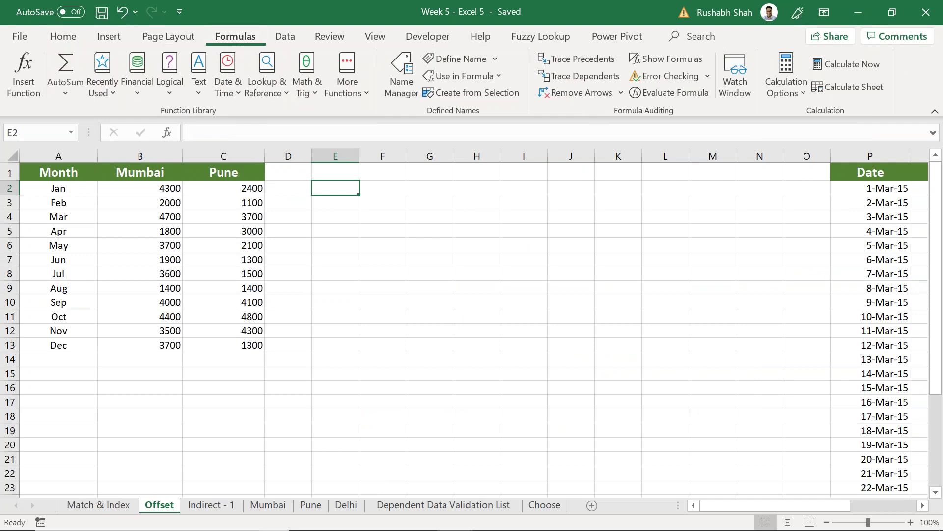
text(Keeping)
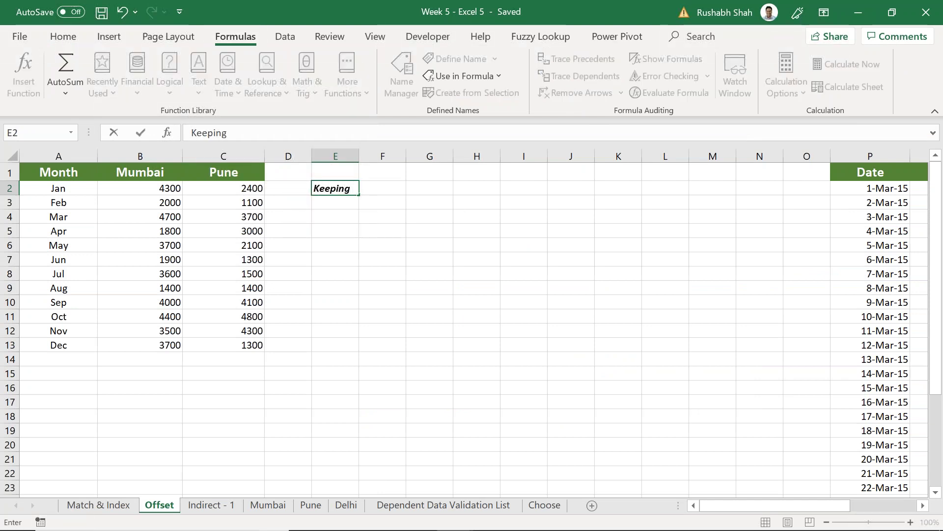
text( A1 as tge)
key(BackSpace)
key(BackSpace)
key(BackSpace)
text(he base reference)
key(Return)
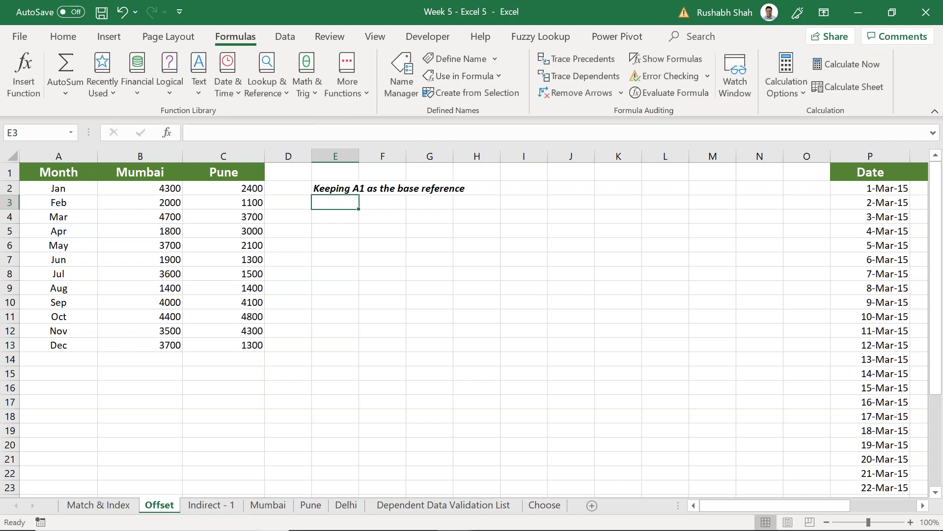
Step: List the target cells B5, A10 and C1 in E3, E5 and E7
text(Point to)
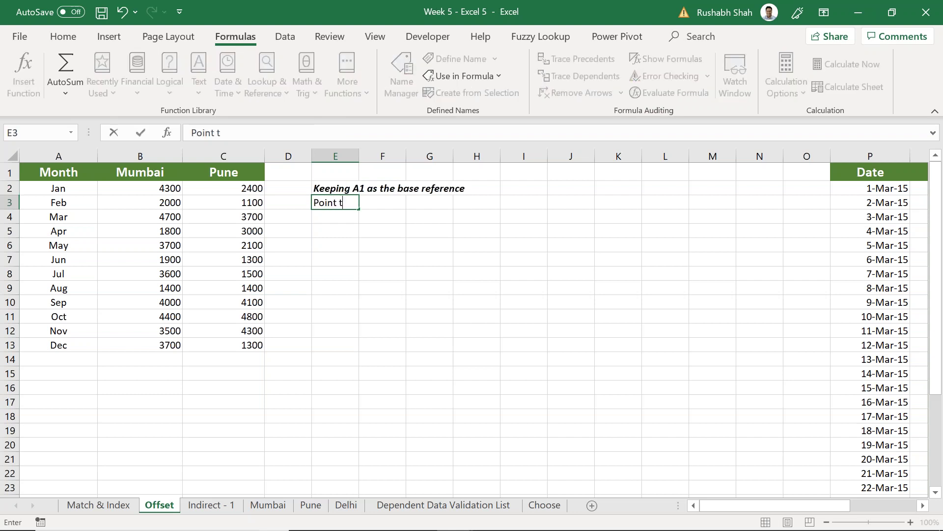
key(Escape)
text(B5)
key(Return)
key(Return)
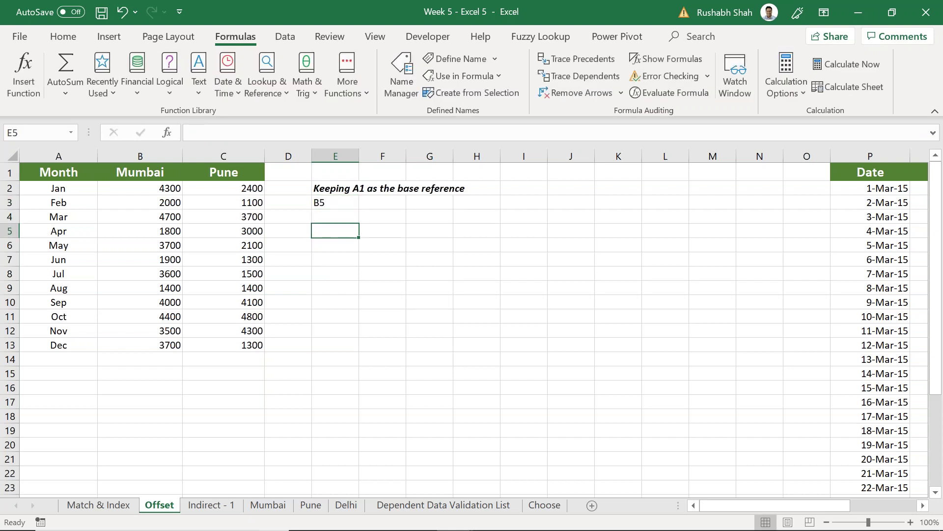
text(A10)
key(Return)
key(Return)
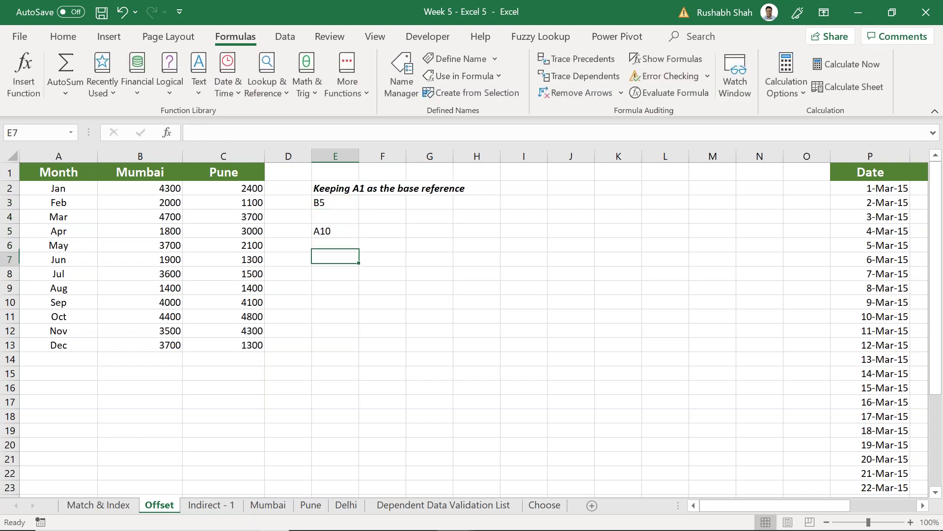
text(C1)
key(Return)
key(Up)
key(ctrl+i)
key(ctrl+z)
Step: Move to F3, beside the B5 target, and save the workbook
key(Right)
key(Up)
key(Up)
key(Up)
key(Up)
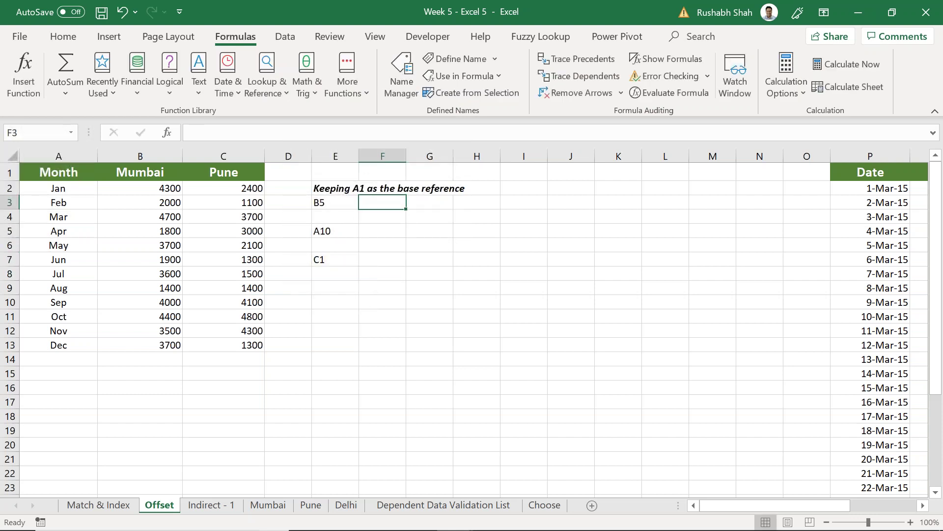
key(ctrl+s)
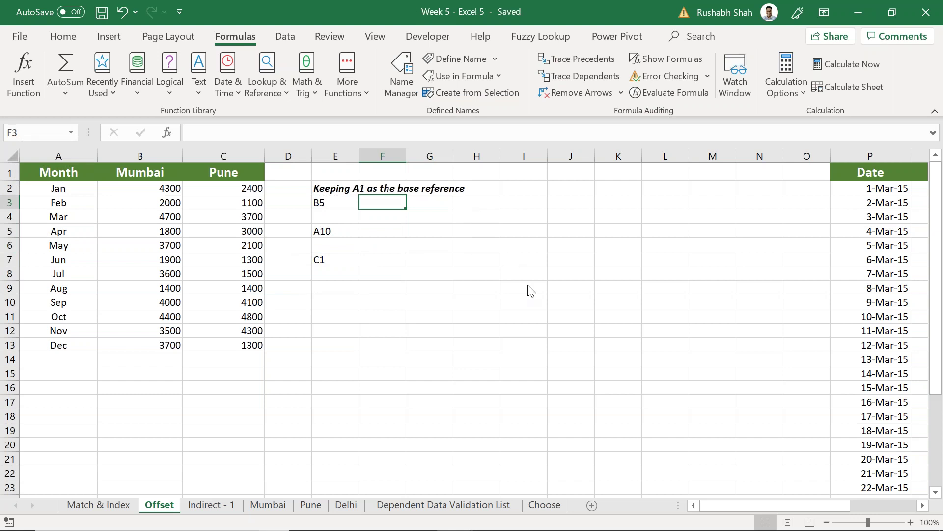
Step: Trace the position of each target cell, B5, A10 and C1, starting from base cell A1
click(92, 175)
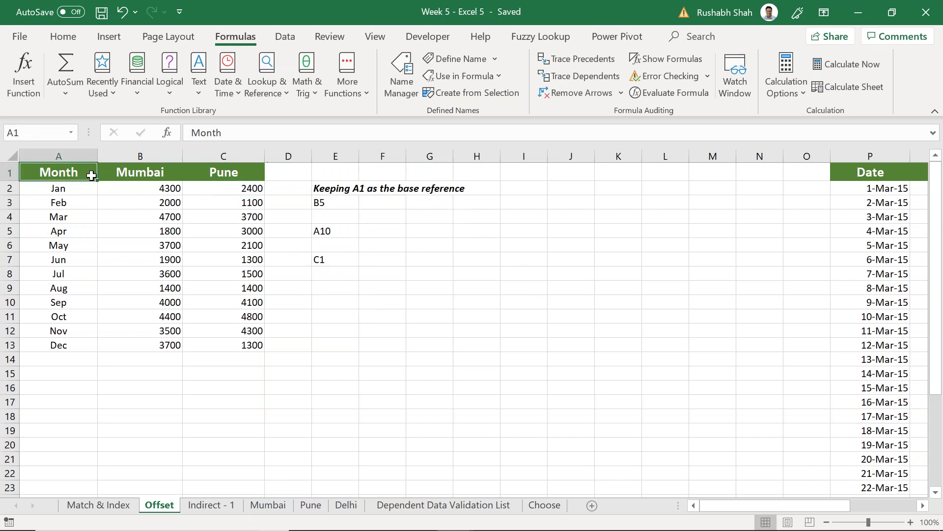
click(118, 235)
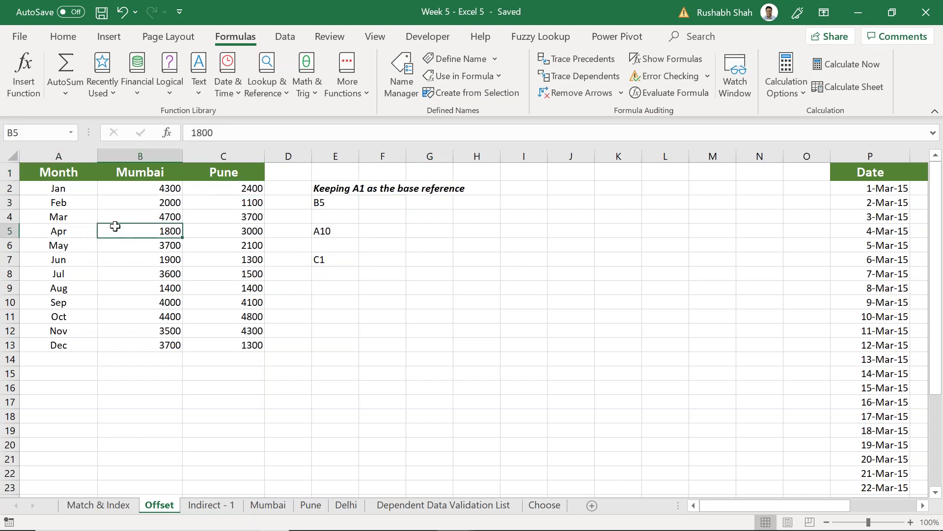
click(69, 173)
click(70, 305)
click(69, 176)
click(239, 173)
Step: Enter =OFFSET(A1,4,1) in F3 to return the value of B5
click(373, 204)
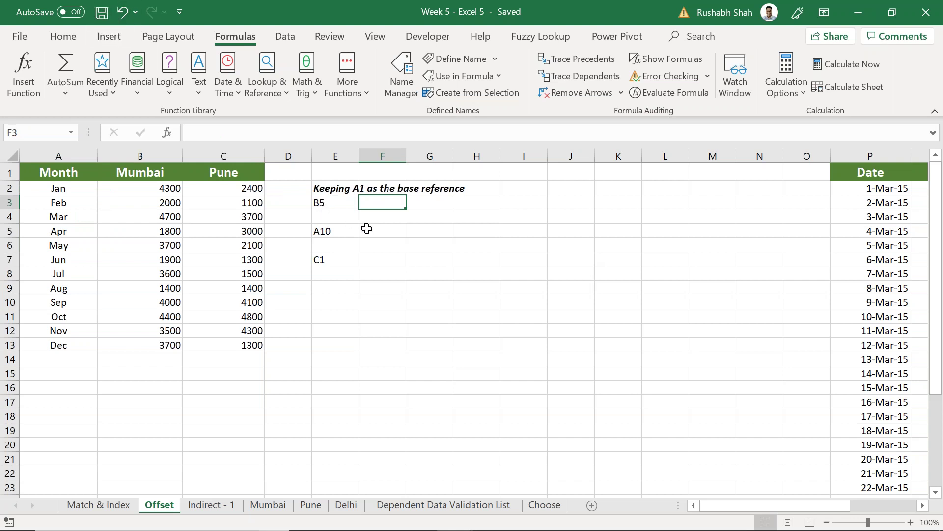
text(=off)
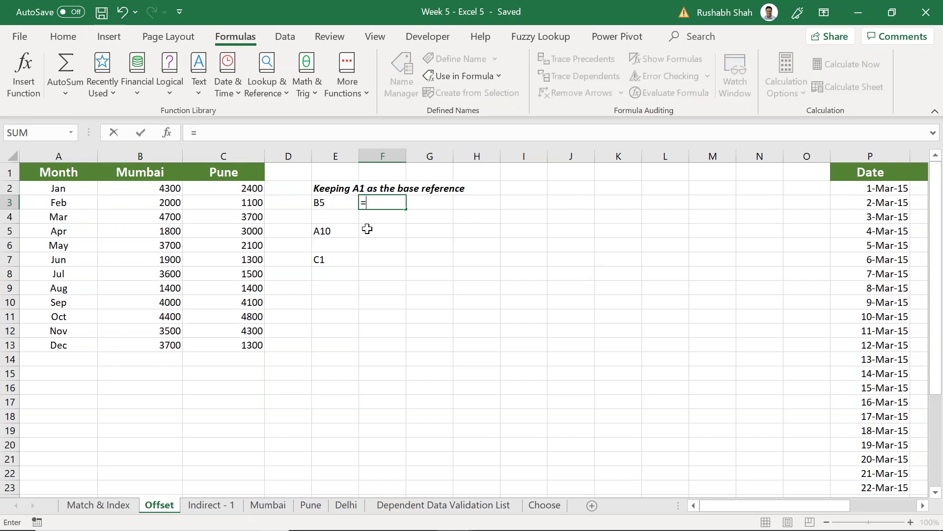
key(Tab)
key(Left)
key(Left)
key(Up)
key(Left)
key(Left)
key(Left)
key(Up)
text(,)
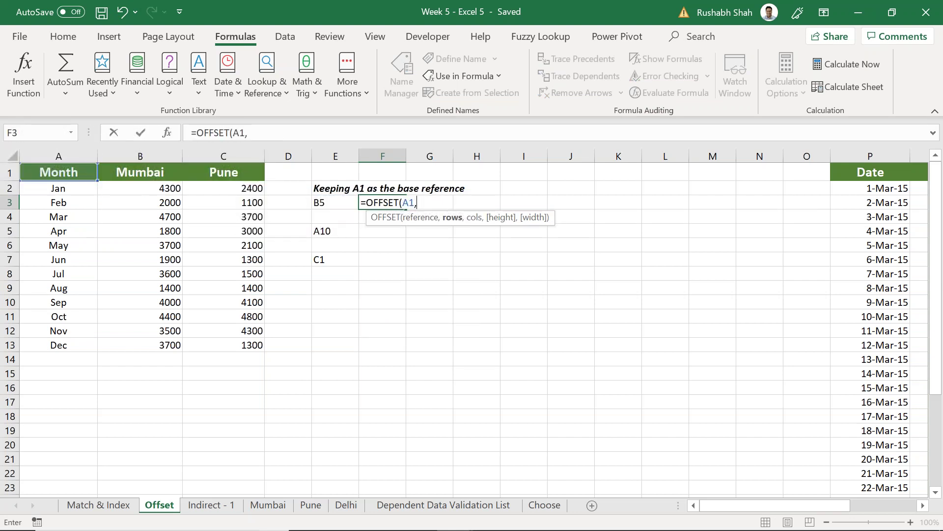
text(4,1))
key(Return)
key(Up)
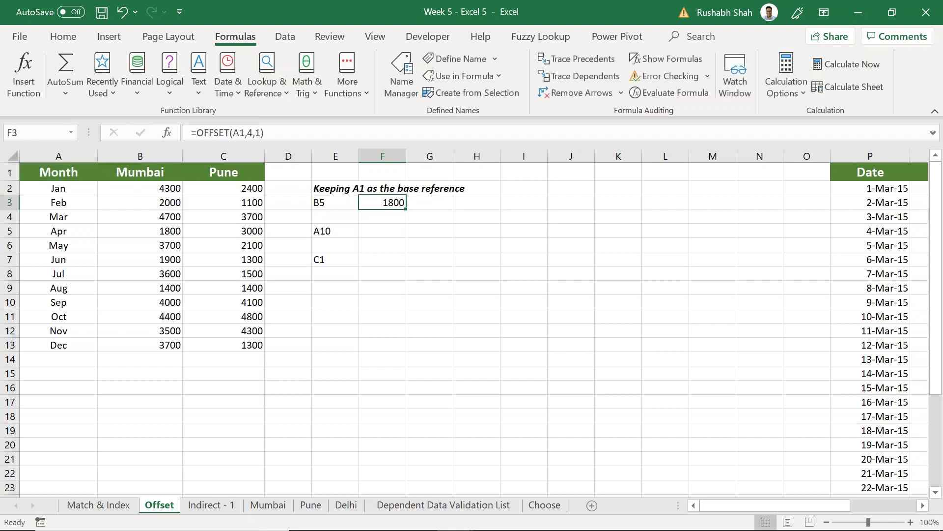
Step: Examine the OFFSET formula in F3 and the row and column shift from A1 that it uses
key(Left)
key(Left)
key(Left)
key(Down)
key(Down)
key(Down)
key(Up)
key(Left)
key(Right)
key(Right)
key(Right)
key(Up)
key(Up)
key(Right)
key(Right)
key(Left)
key(F2)
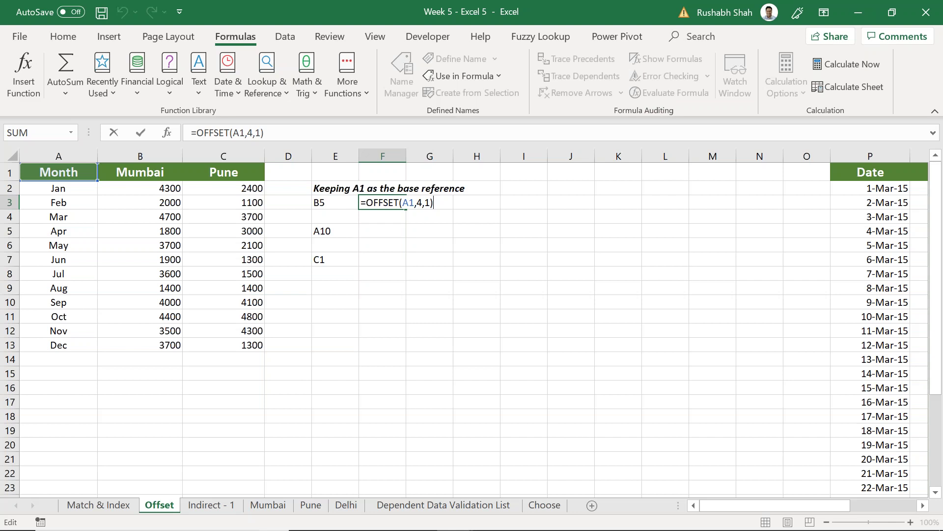
key(Return)
Step: Enter the heading "Keeping B7 as base reference" in E10
click(343, 301)
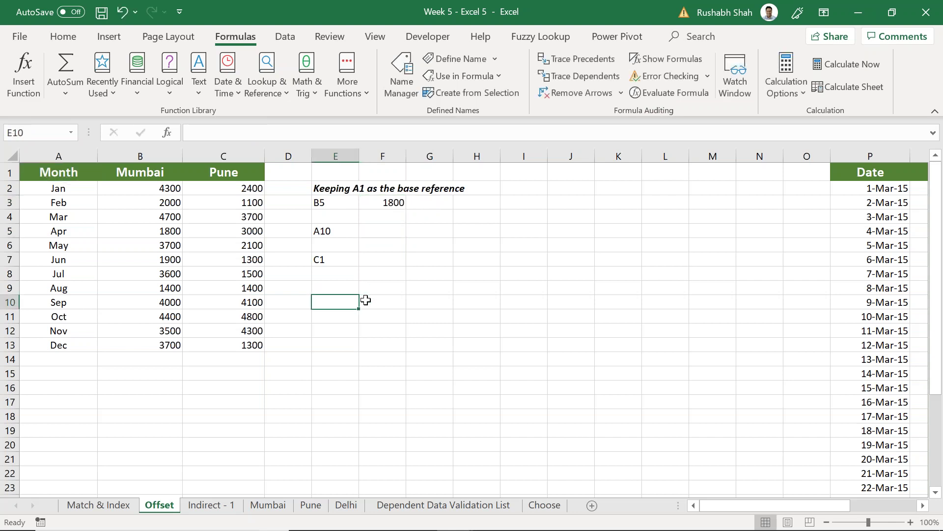
text(Keeping B7 as base referenc)
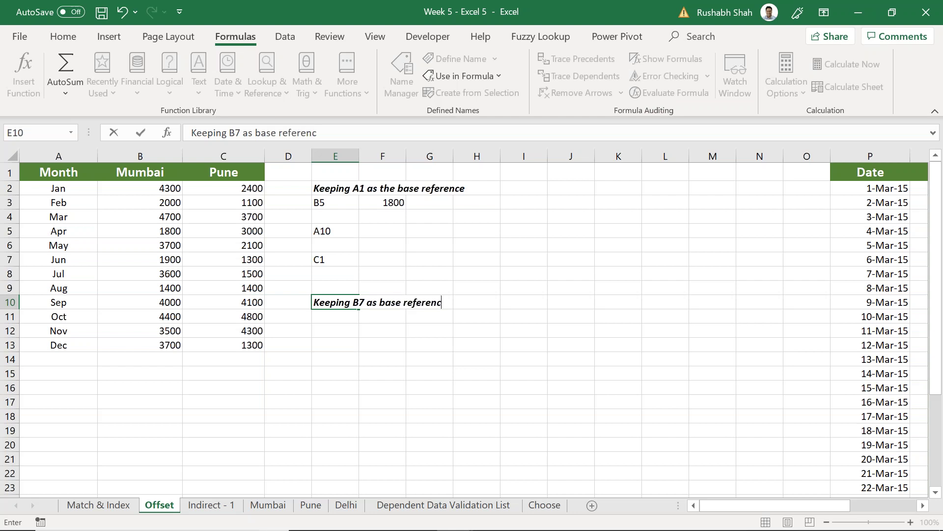
text(e)
key(Return)
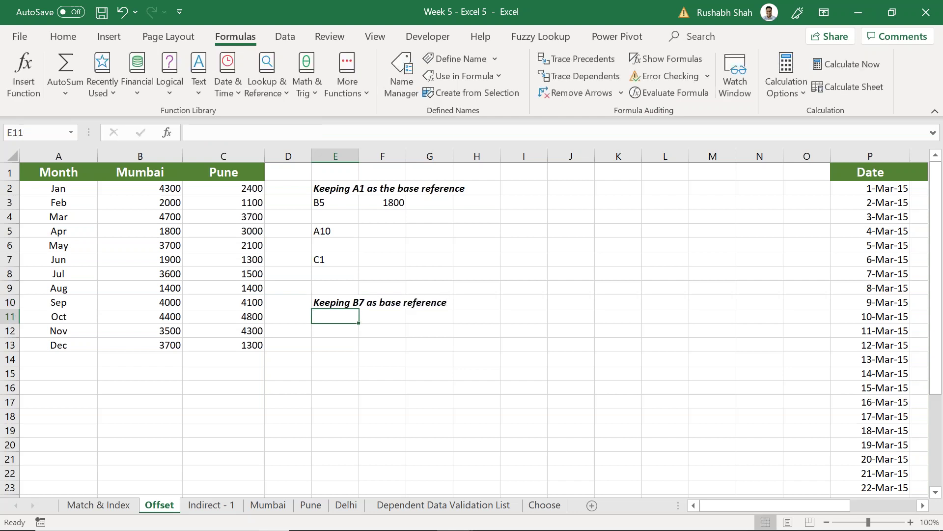
Step: List the target cells A6, C8 and B1 in E11, E13 and E15
text(A6)
key(Return)
key(Return)
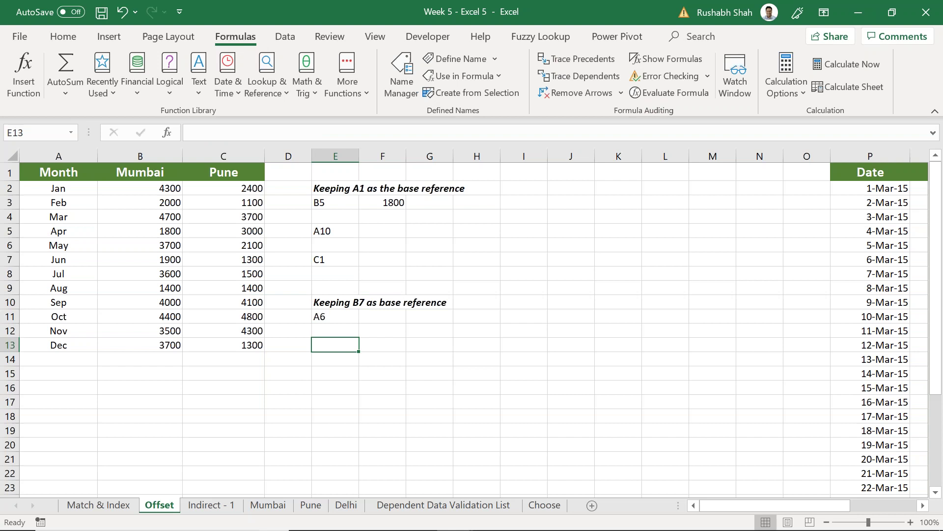
text(C8)
key(Return)
key(Return)
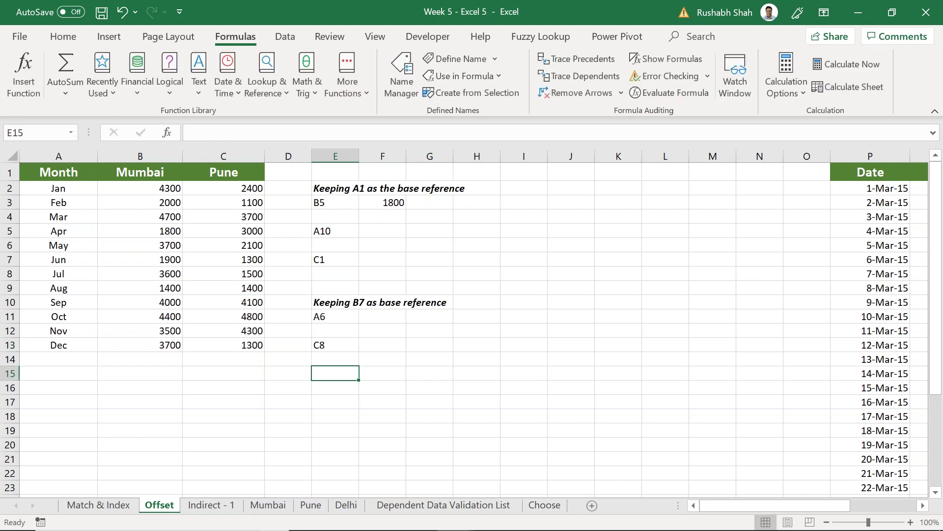
text(B1)
key(Return)
Step: Review the OFFSET formula in F3 again and save the workbook
click(335, 373)
key(Up)
key(Up)
key(Up)
key(Up)
key(Up)
key(Up)
key(Up)
key(Up)
key(Right)
key(Up)
key(Up)
key(Up)
key(Up)
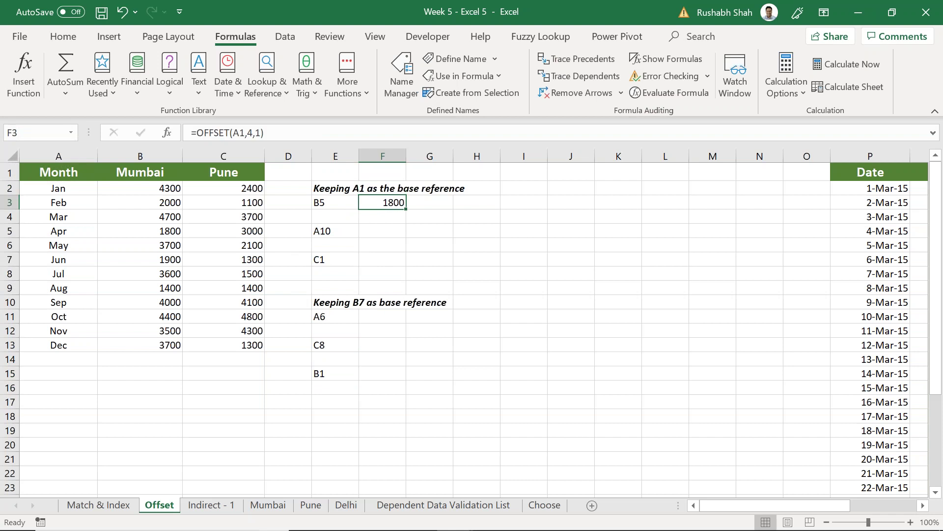
key(F2)
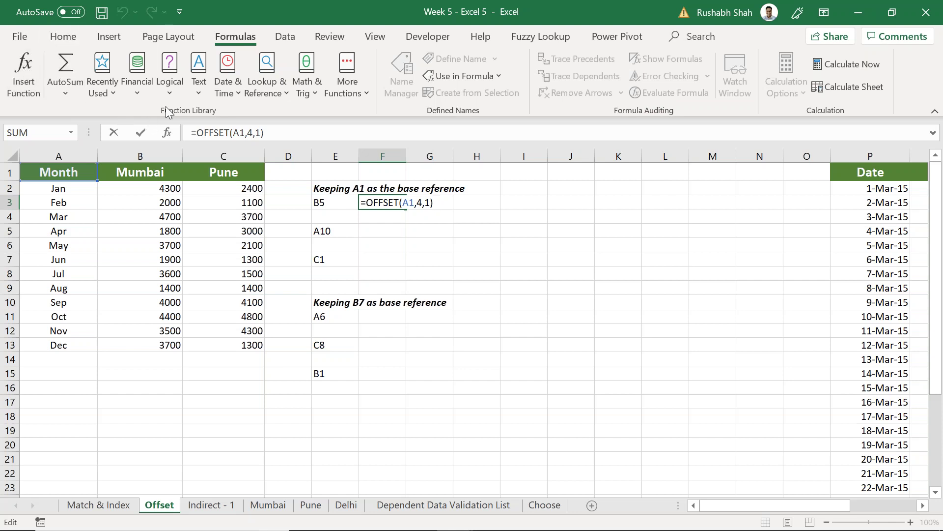
click(13, 63)
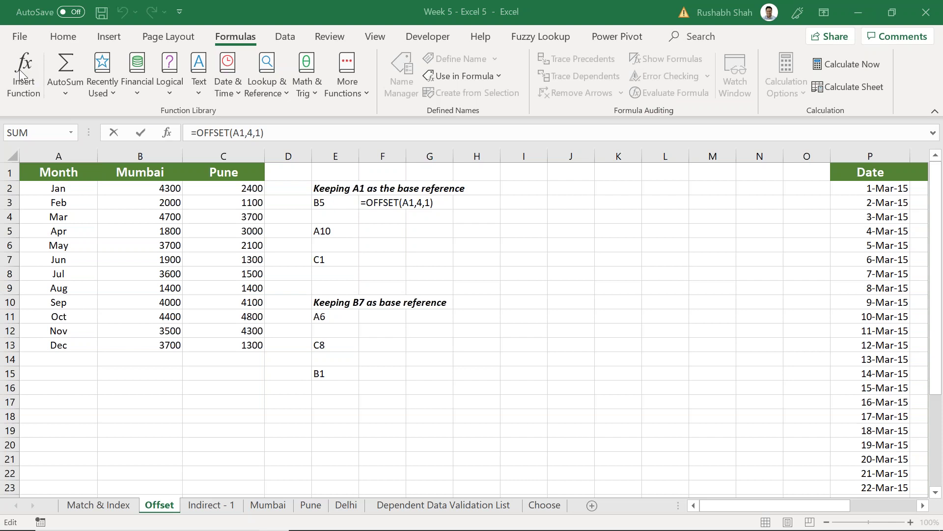
click(377, 365)
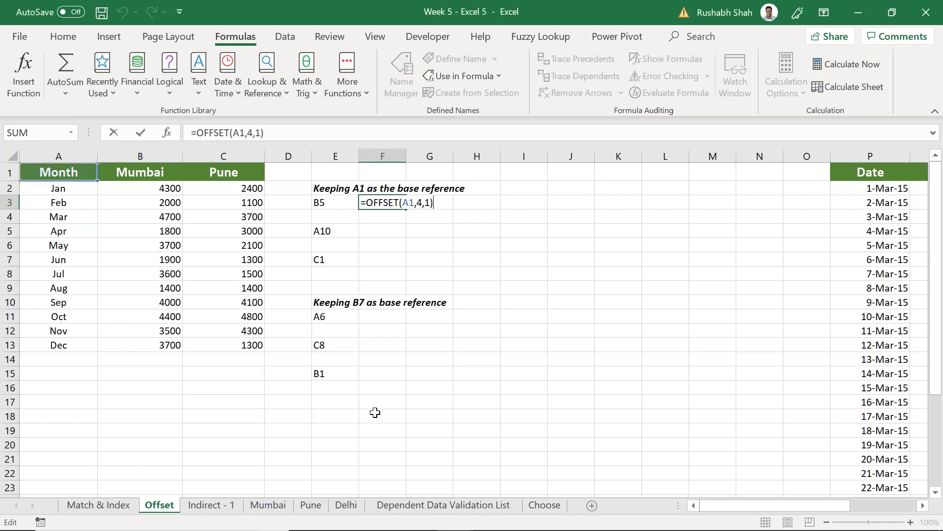
key(ctrl+Return)
click(339, 415)
key(ctrl+s)
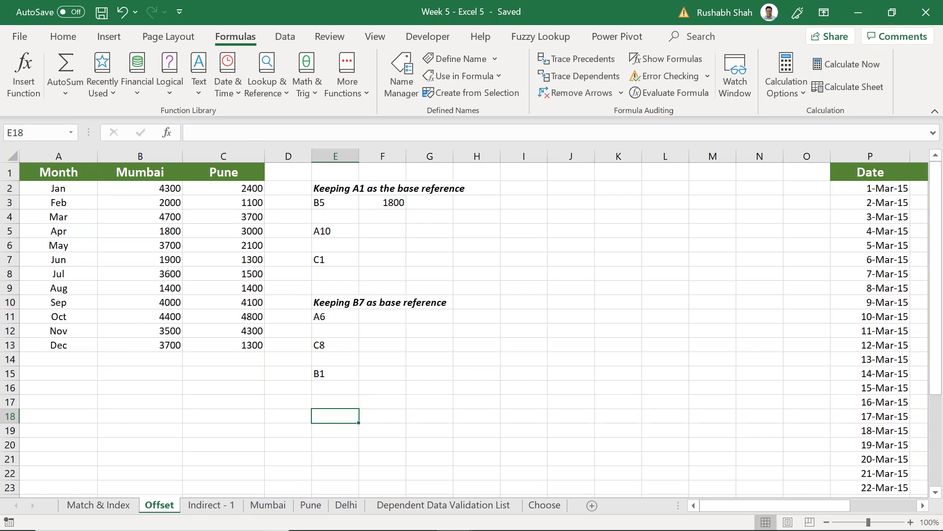
text(=of)
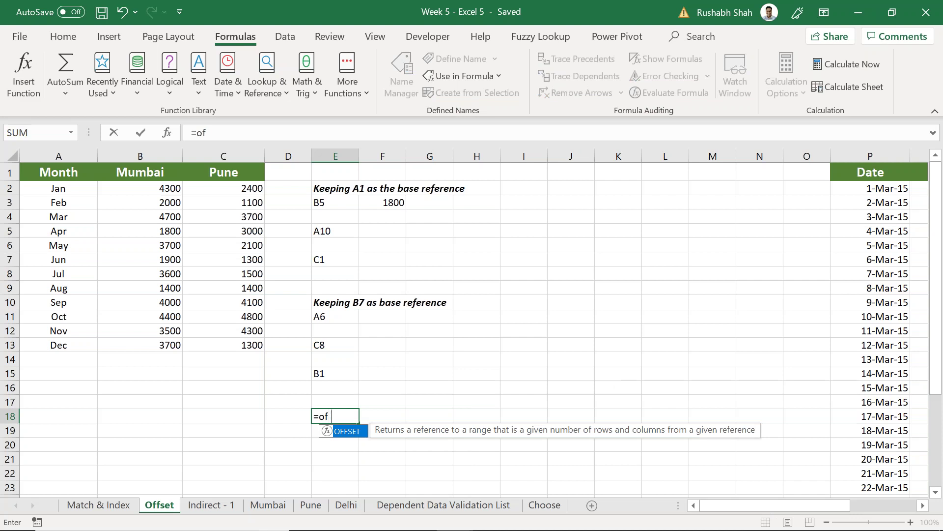
key(Tab)
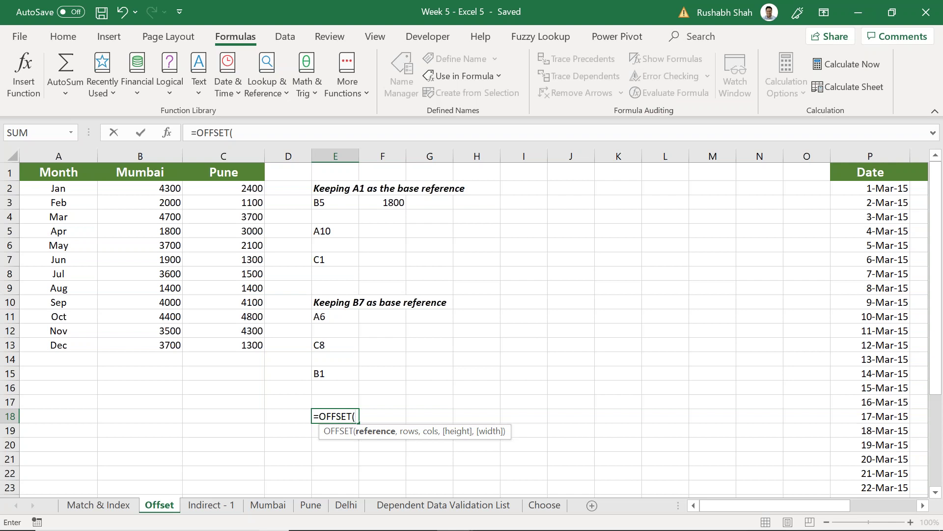
key(Escape)
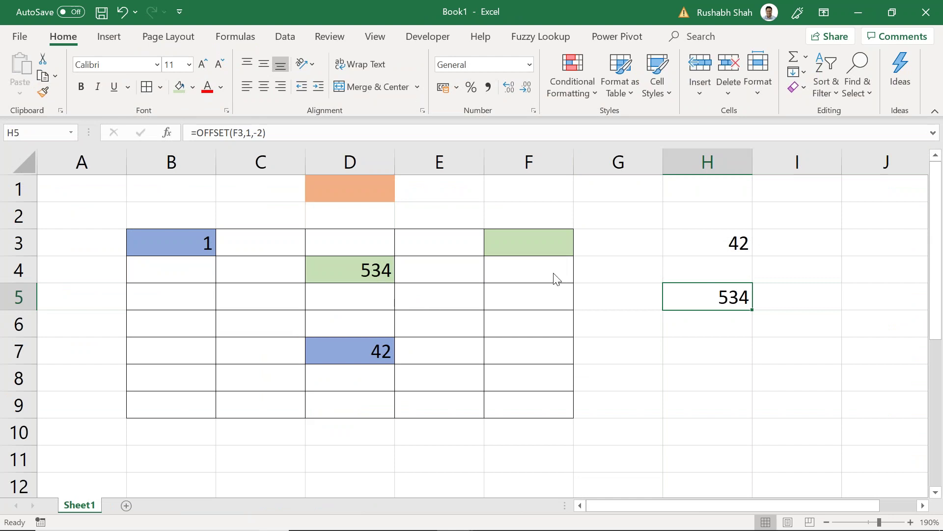
Step: Switch to the Book1 workbook and add all borders to the range K3:N9 on Sheet1
scroll(284, 278, right, 6)
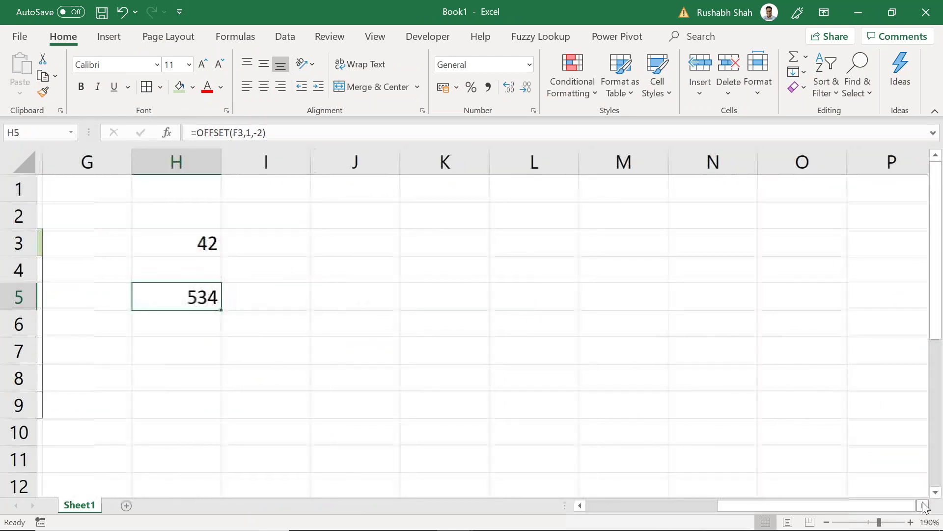
drag(172, 242, 441, 400)
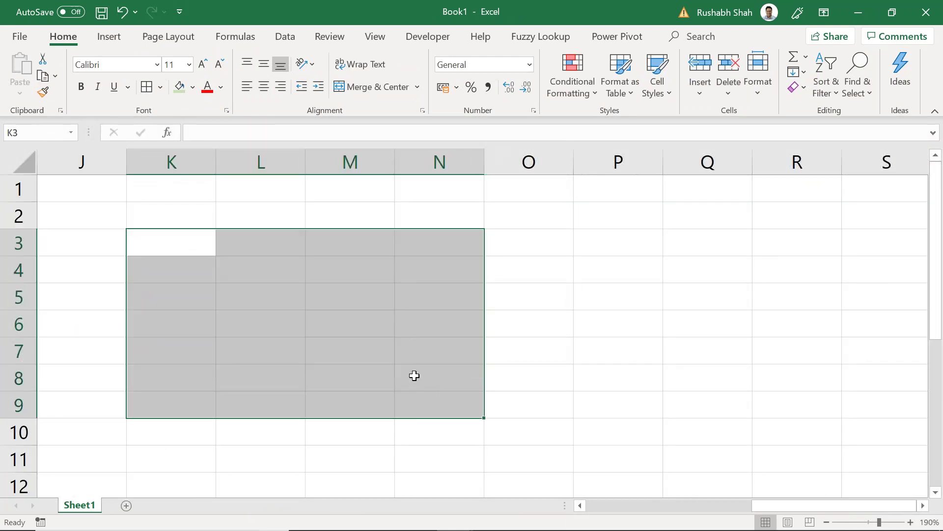
click(146, 87)
Step: Fill the ranges K3:L5, N6:N9 and K8:L8 in the bordered grid with light green
drag(185, 250, 239, 295)
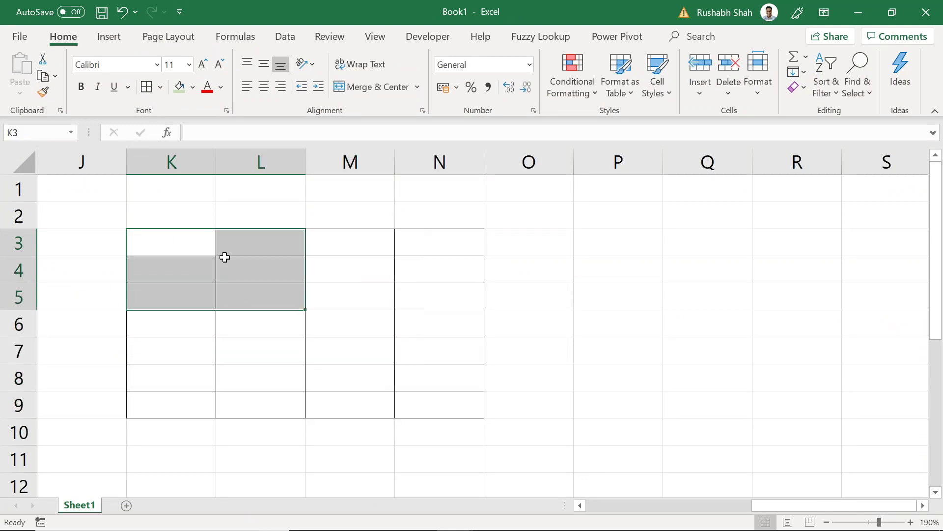
click(179, 87)
click(199, 244)
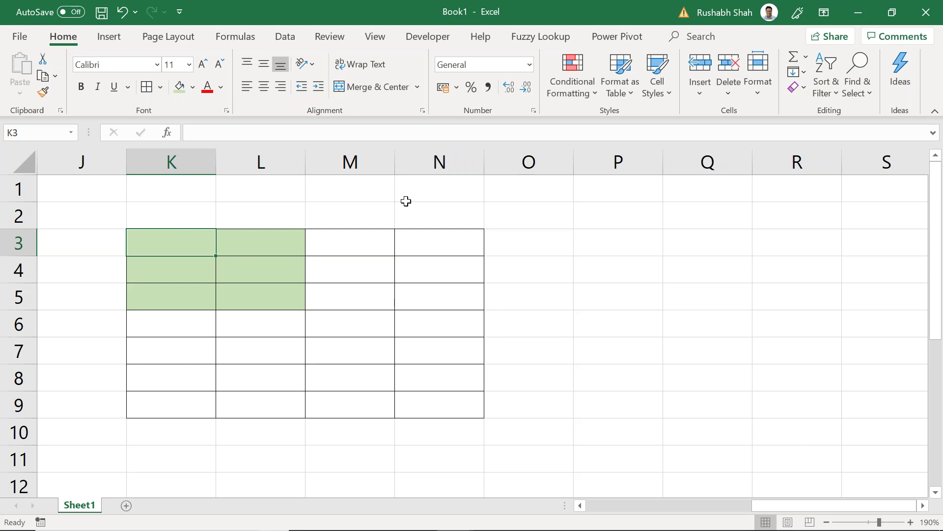
drag(429, 328, 430, 404)
click(180, 87)
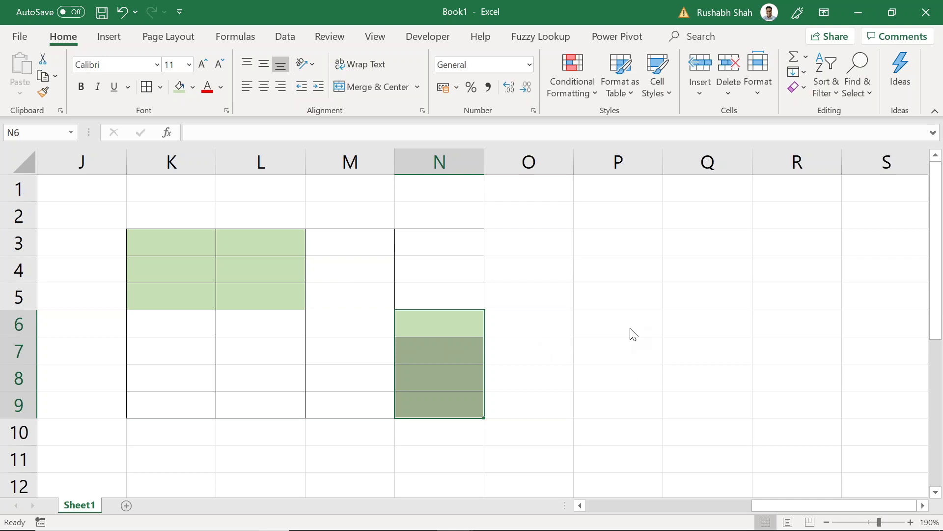
drag(173, 380, 275, 381)
click(179, 88)
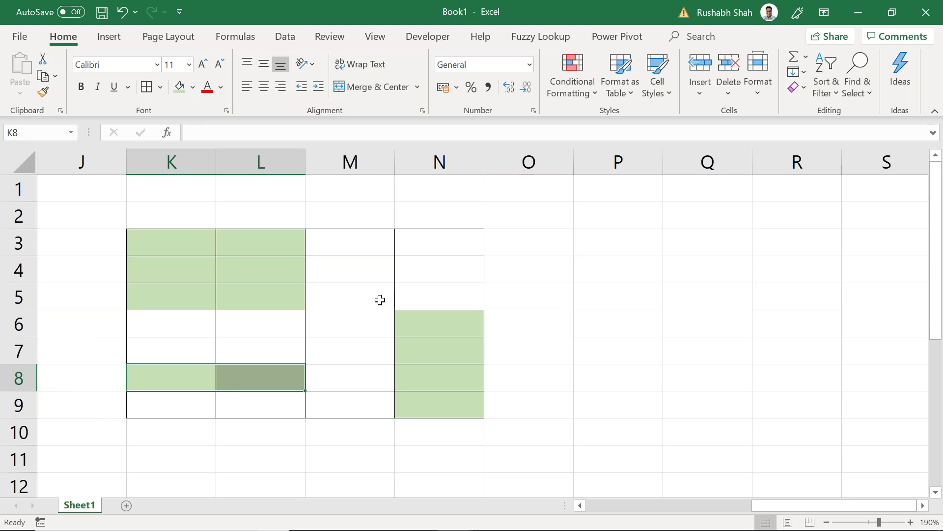
key(alt+F11)
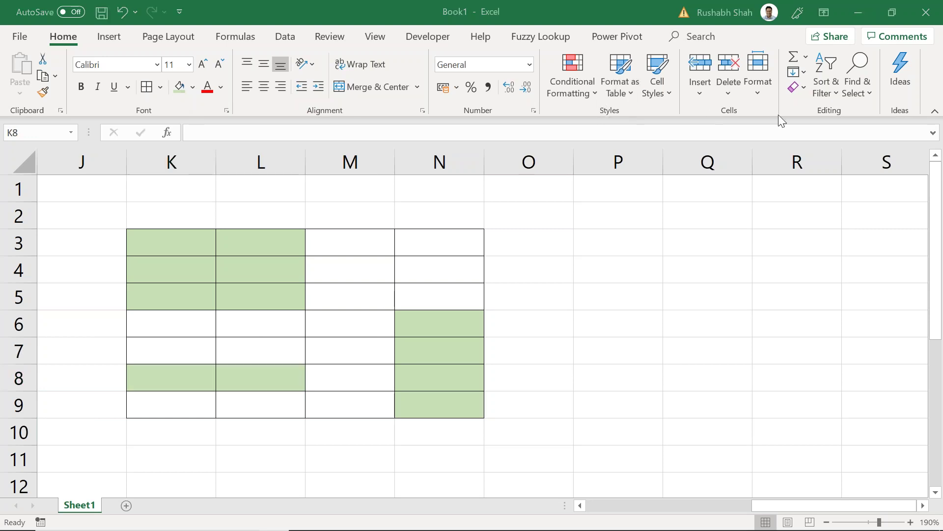
Step: Fill cell N3 of the bordered grid with blue
click(439, 248)
click(180, 88)
click(194, 89)
click(234, 165)
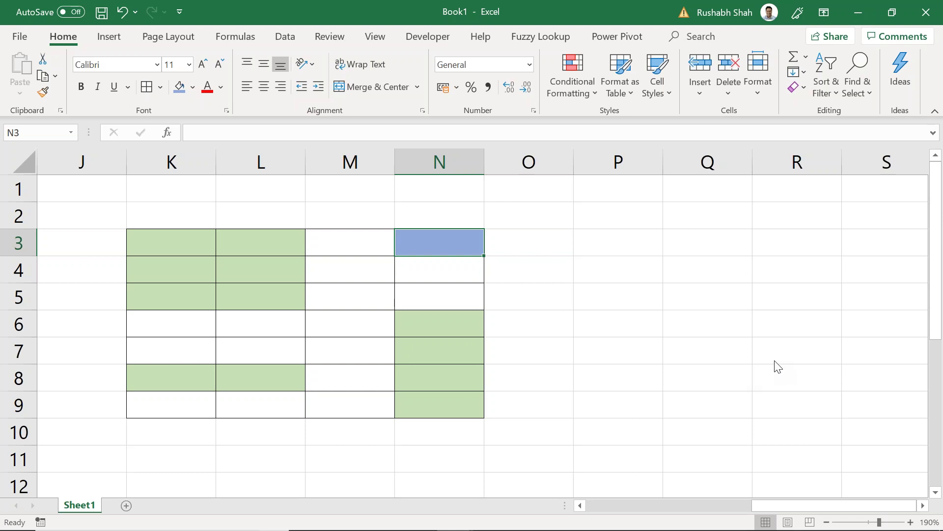
click(162, 245)
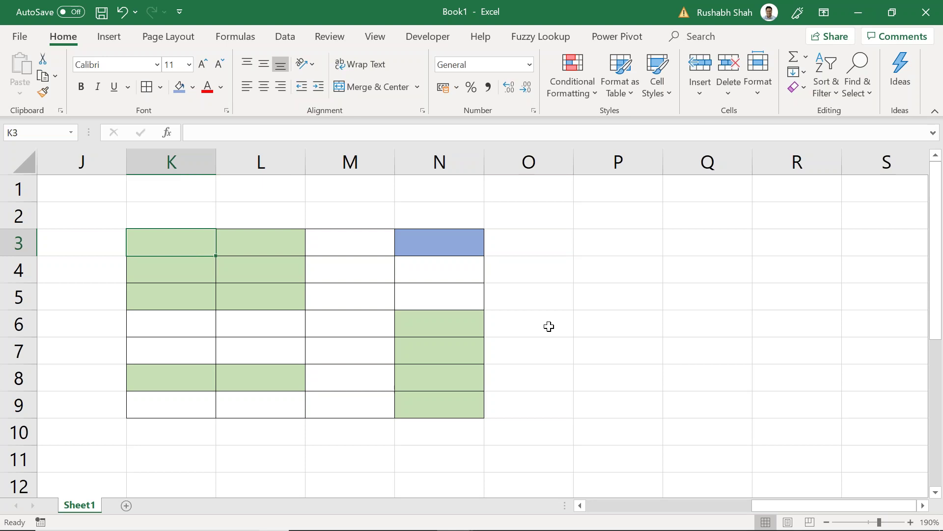
click(473, 247)
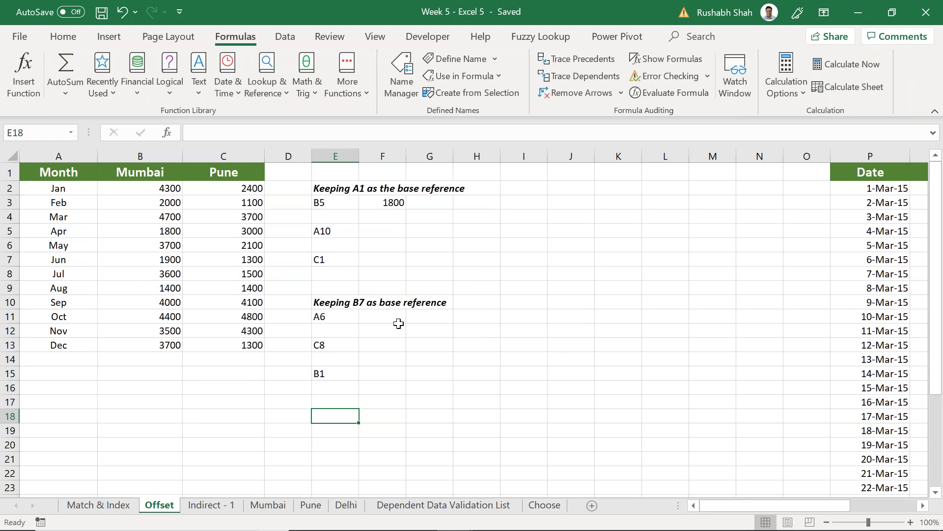
Step: Enter the task "Find the sum of sales of march month, both branches" in E18 and save the workbook
text(Find the sum)
text( of sales of mar)
text(ch )
text(month)
text(, nth)
key(BackSpace)
key(BackSpace)
key(BackSpace)
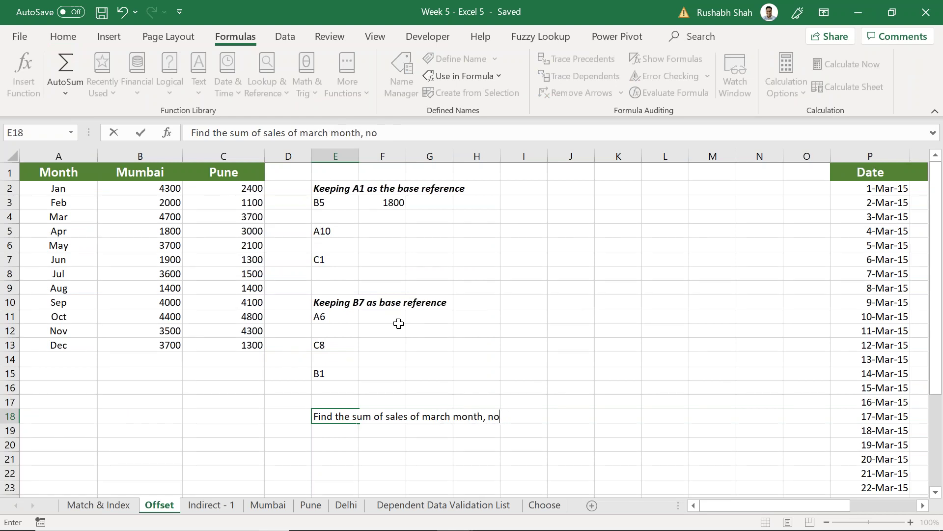
text(both bar)
key(BackSpace)
key(BackSpace)
text(ranches)
key(Return)
key(Up)
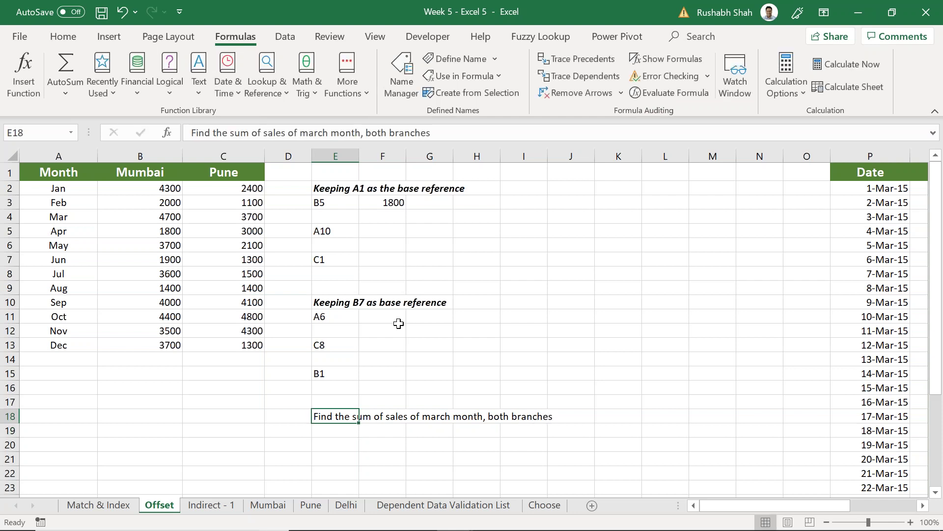
key(ctrl+s)
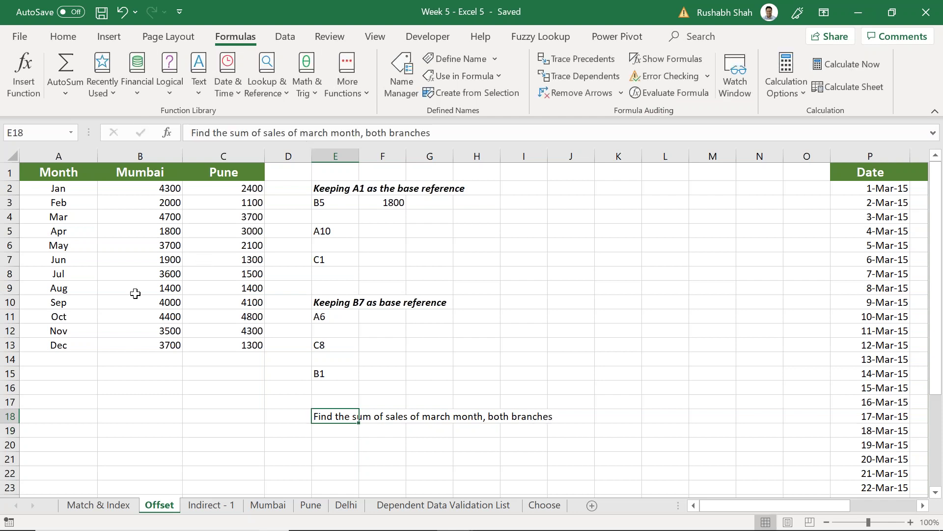
Step: Fill the March sales cells B4:C4 with light blue
drag(131, 217, 213, 219)
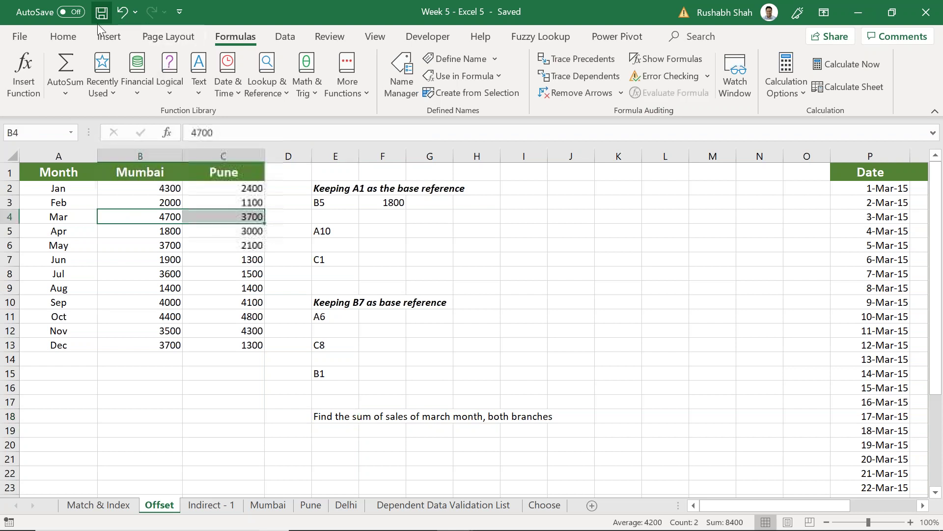
click(62, 36)
click(178, 87)
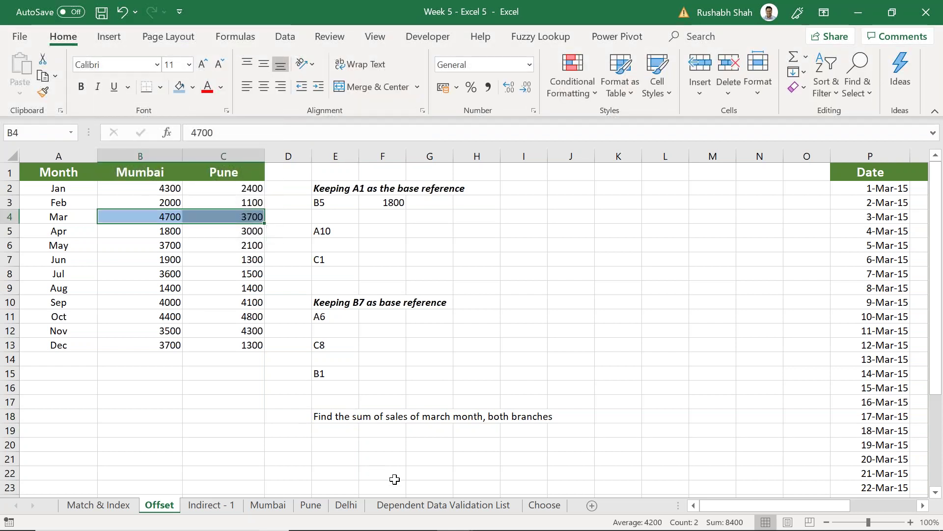
Step: Add the note "Keeping A1 base reference" in F19 and save the workbook
click(354, 450)
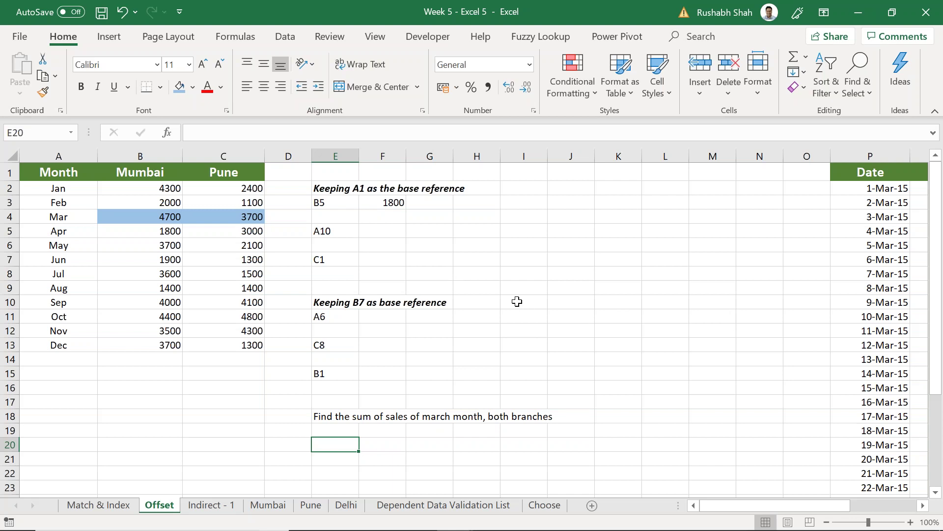
key(Up)
key(Right)
text(Ke)
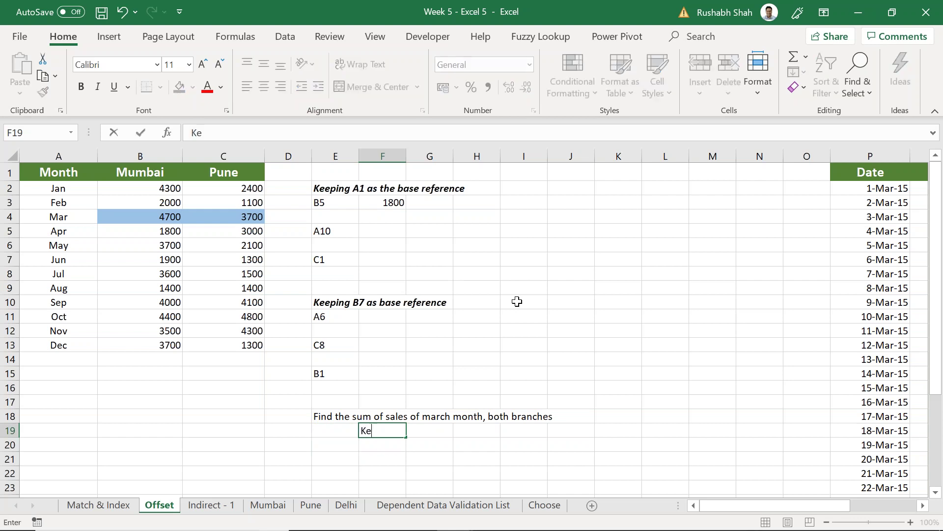
text(eping A1 bass)
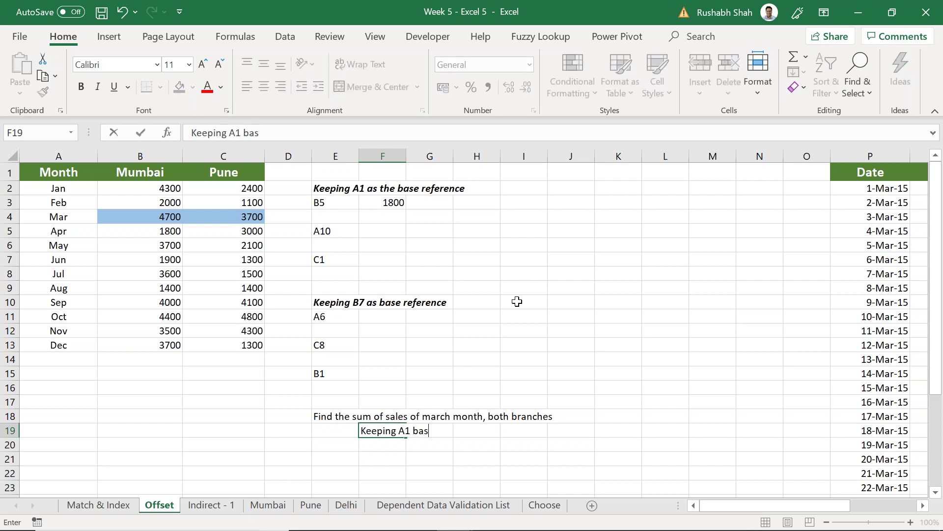
key(BackSpace)
text(se reference)
key(Return)
key(Return)
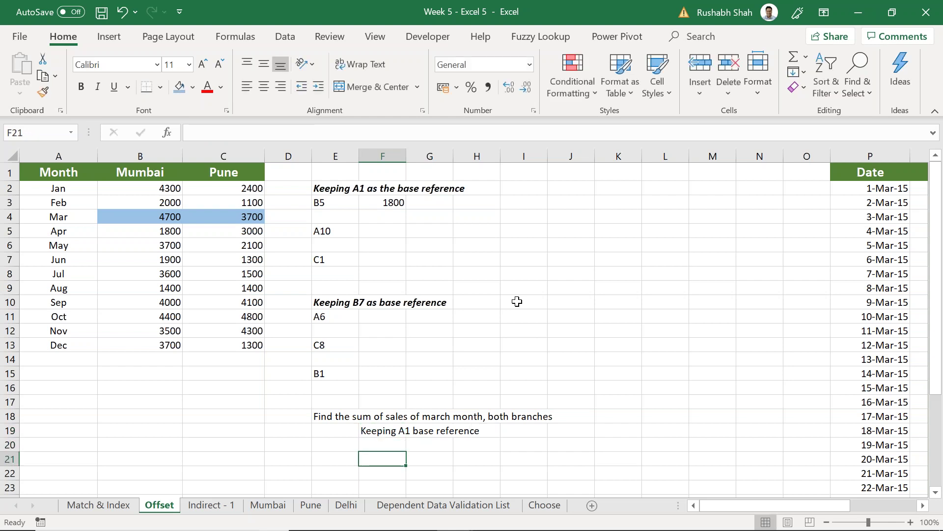
key(Left)
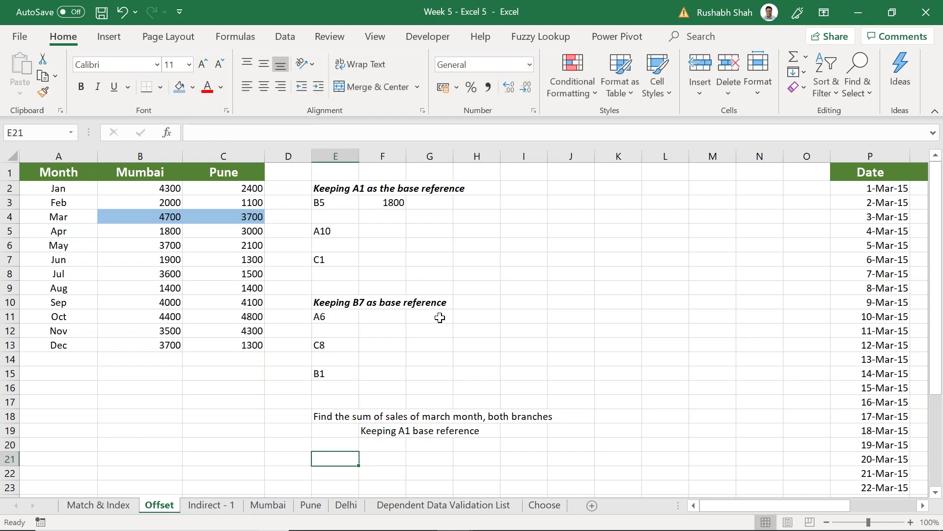
key(ctrl+s)
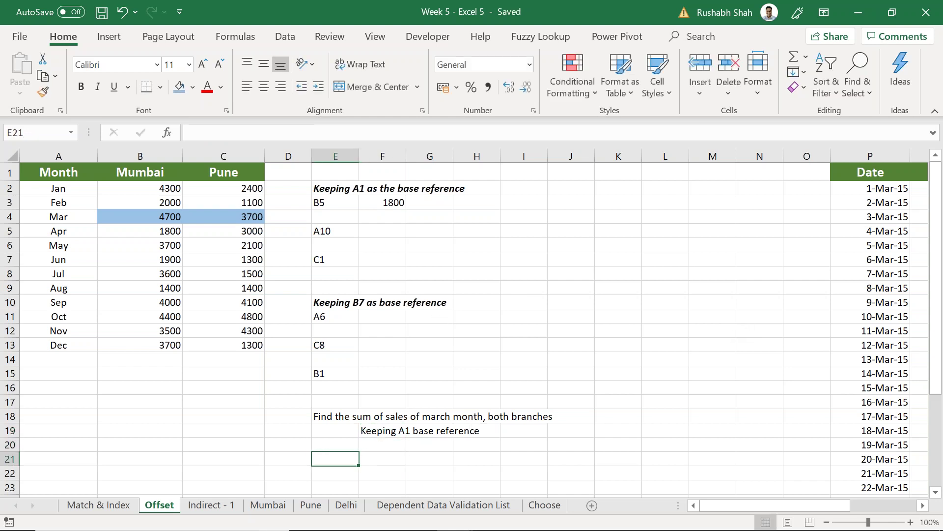
Step: Enter =OFFSET(A1,3,1,1,2) in F20 to reference the March sales of both branches
click(383, 445)
text(=OFFSET()
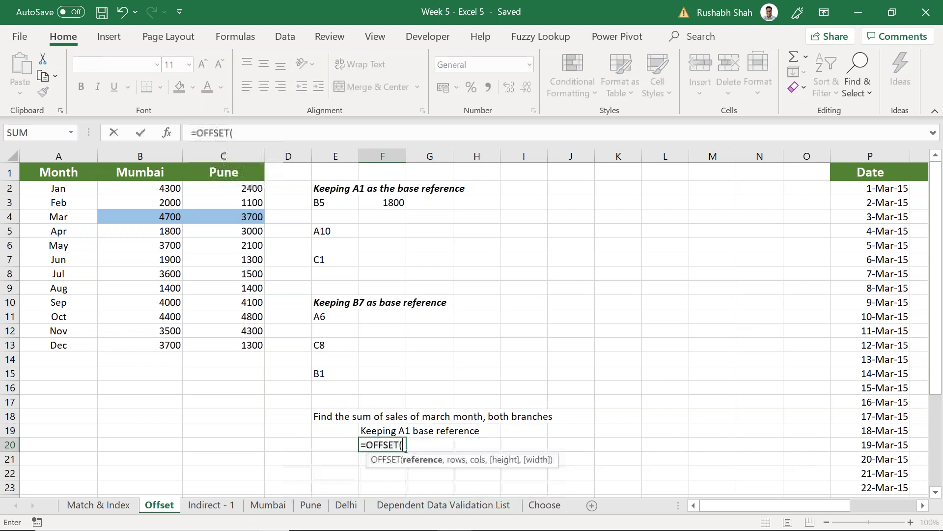
key(ctrl+Left)
key(ctrl+Up)
key(ctrl+Up)
text(,)
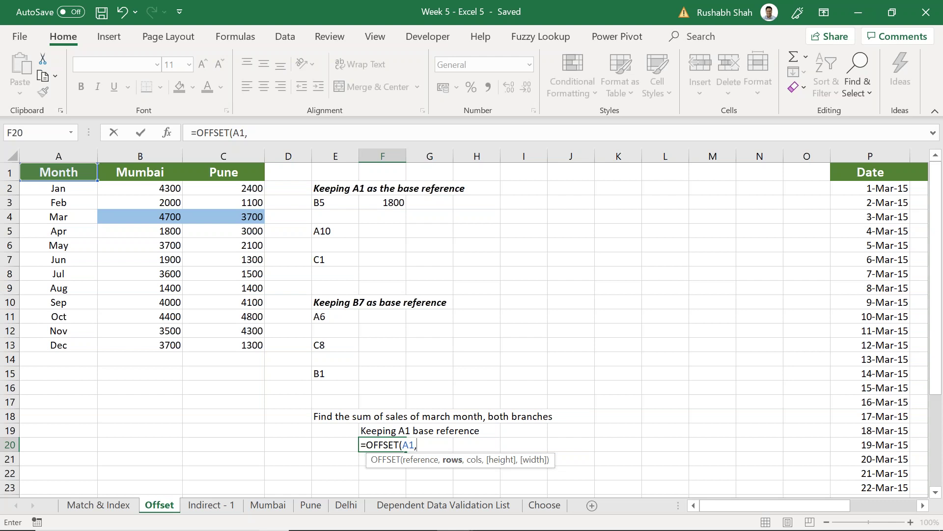
text(3,1)
text(,)
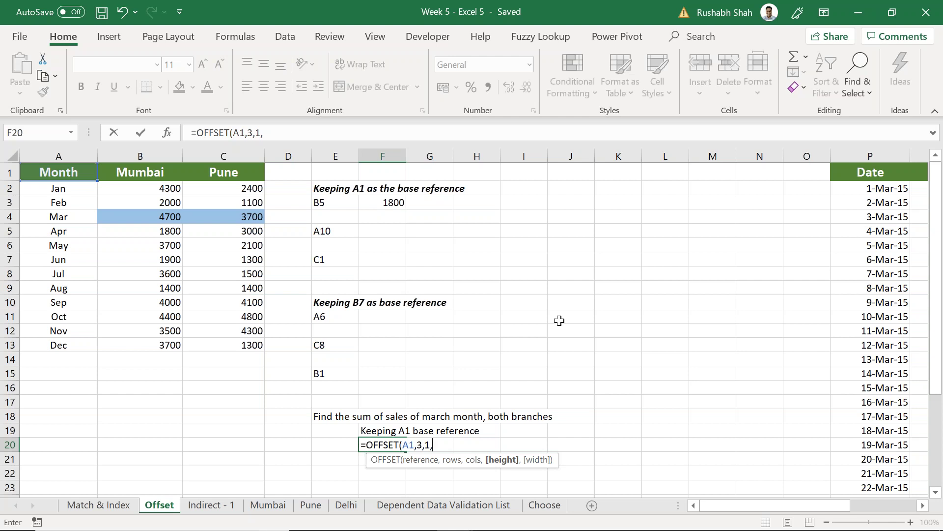
text(1,2))
key(Return)
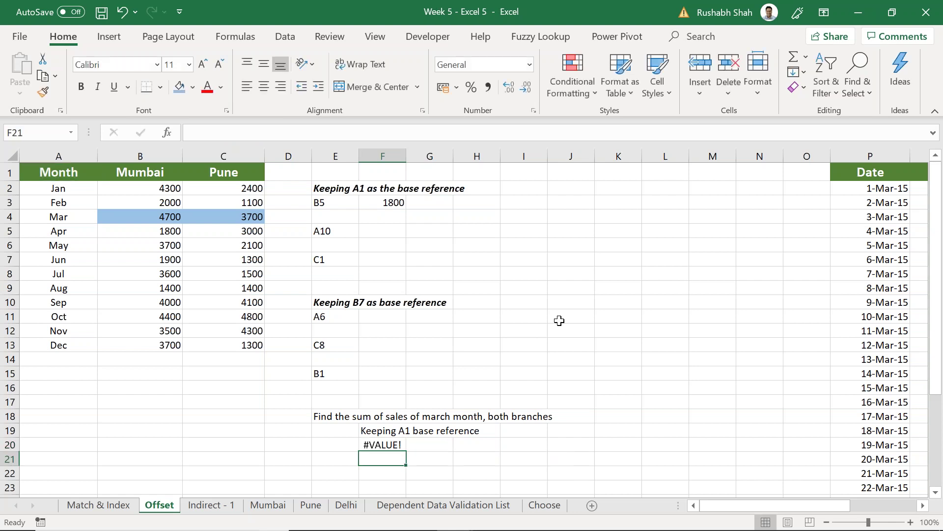
key(Up)
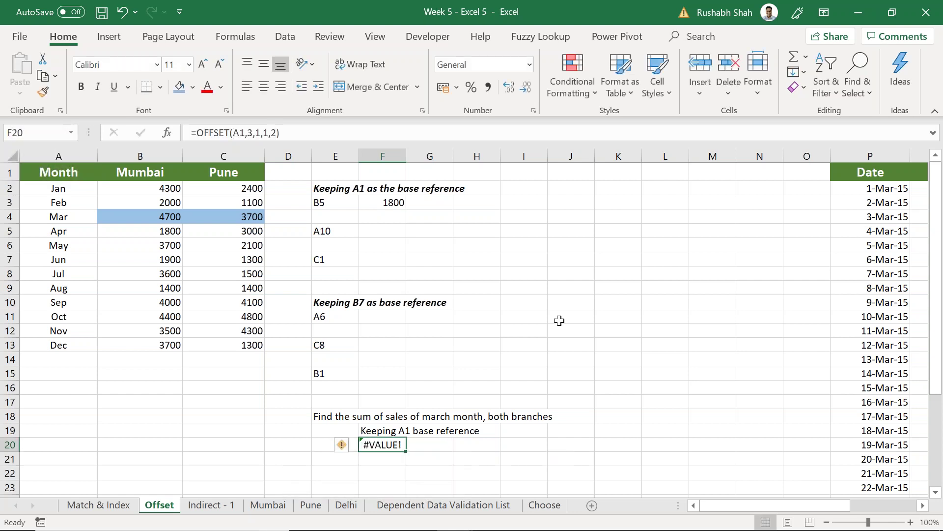
Step: Wrap the OFFSET formula in F20 in SUM, giving =SUM(OFFSET(A1,3,1,1,2)), and review it
key(F2)
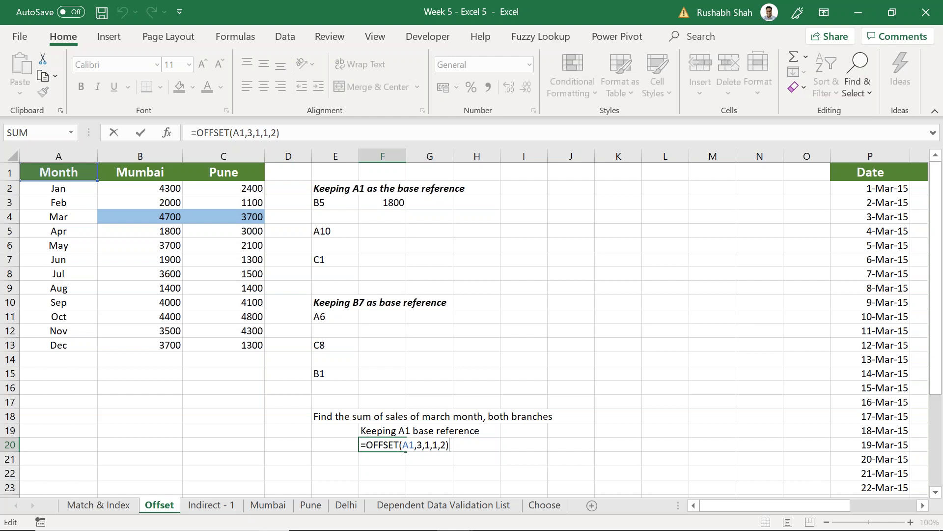
key(Home)
text(SUM()
key(End)
text())
key(Return)
key(Up)
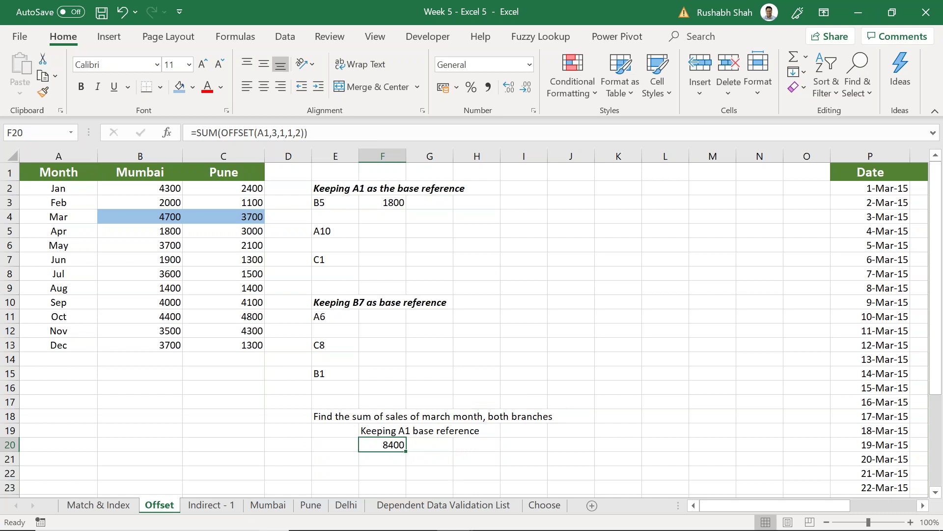
key(F2)
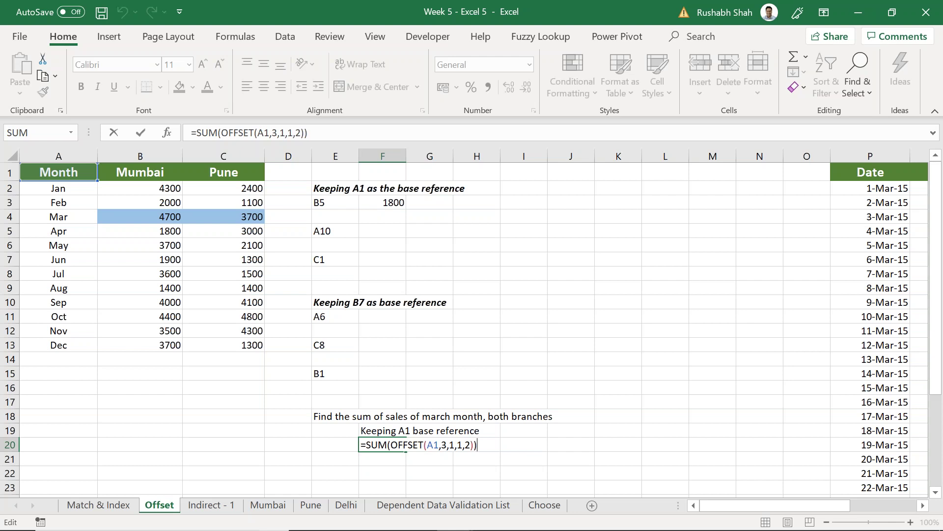
key(Return)
Step: Enter the task "Find the sum of sales of June, July, August of both branches" in E22
key(Return)
key(Left)
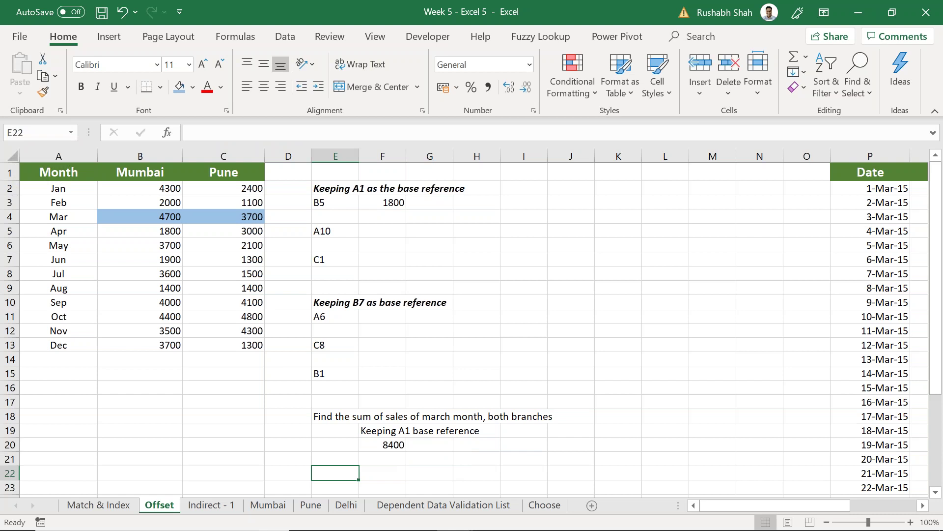
text(Find )
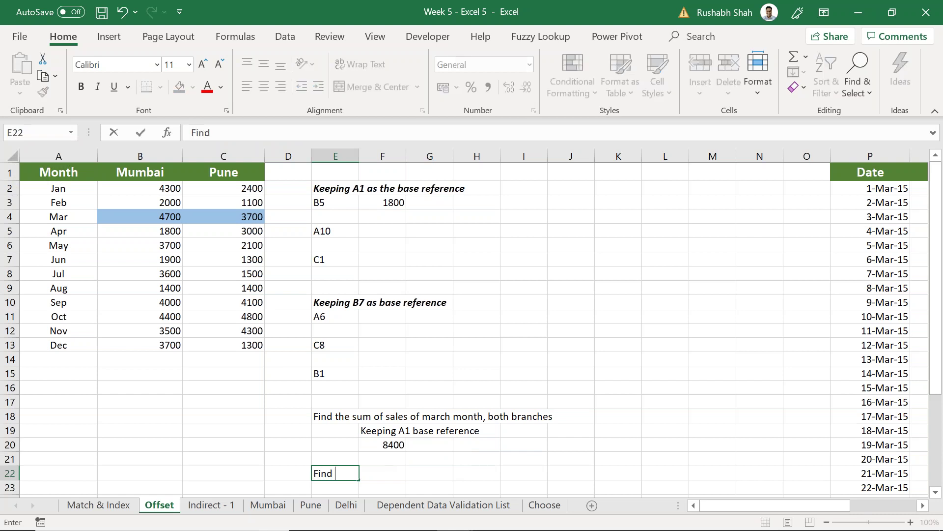
text(the sum of sales o)
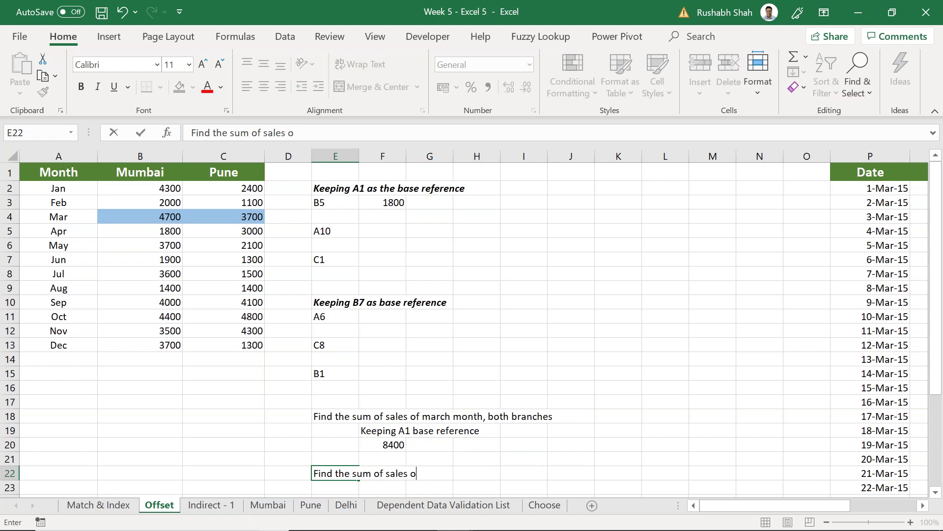
text(f June, July)
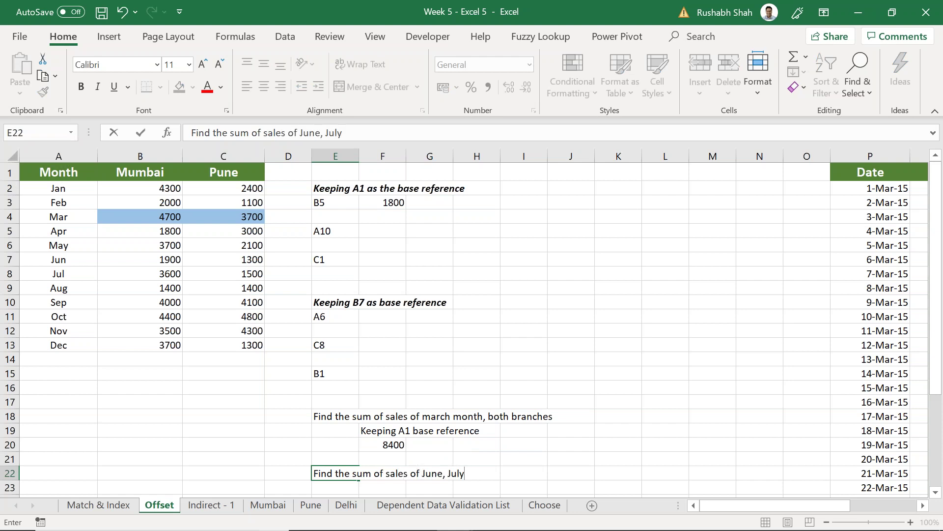
text(, August of both branches)
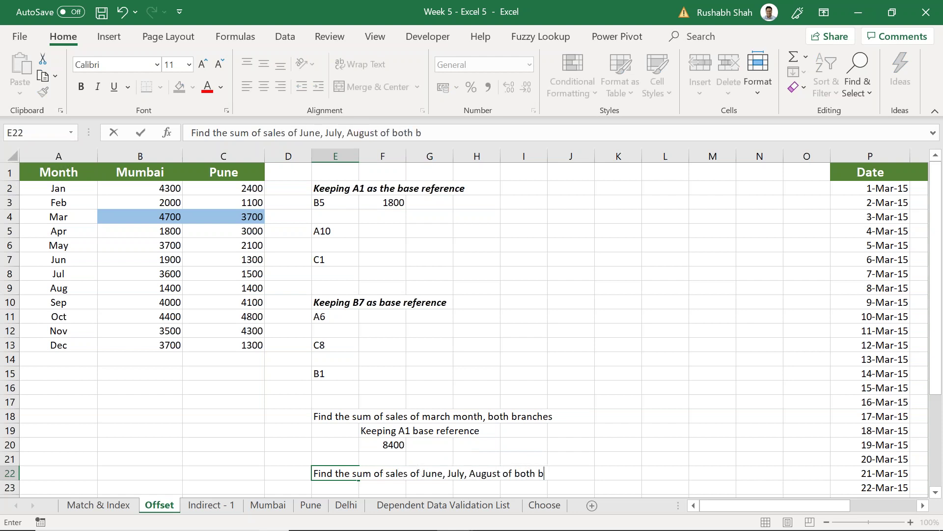
key(Return)
Step: Enter the task "Find the average of sales of Mumbai branch, all months" in E25 and save the workbook
key(Return)
key(Return)
text(F)
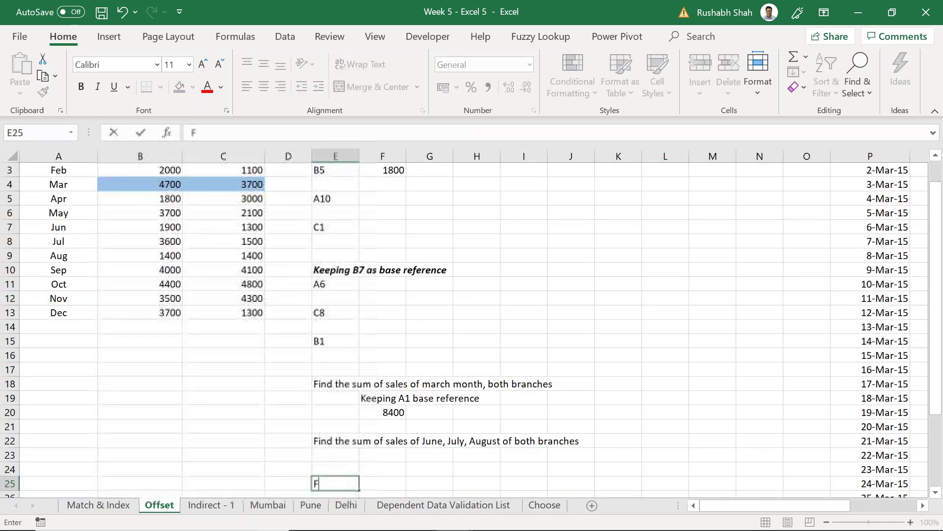
text(ind the average of sa)
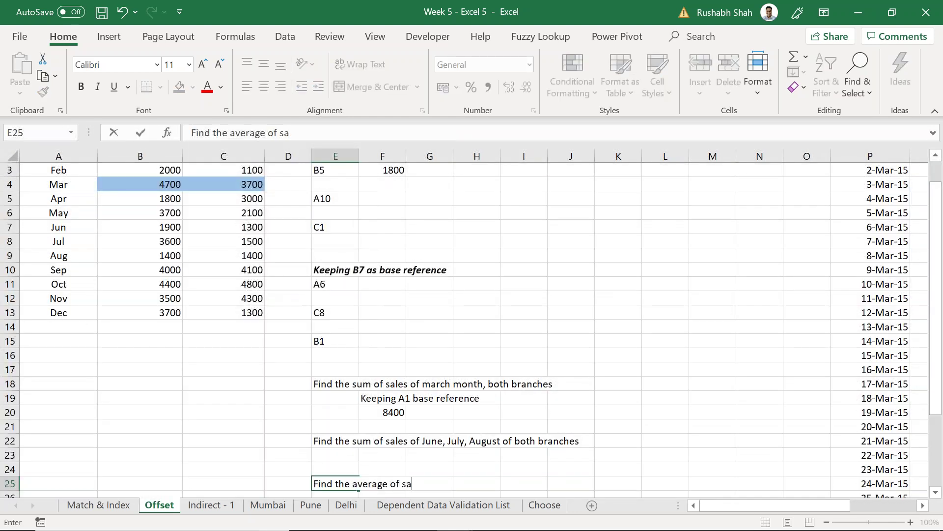
text(les of Mumbai )
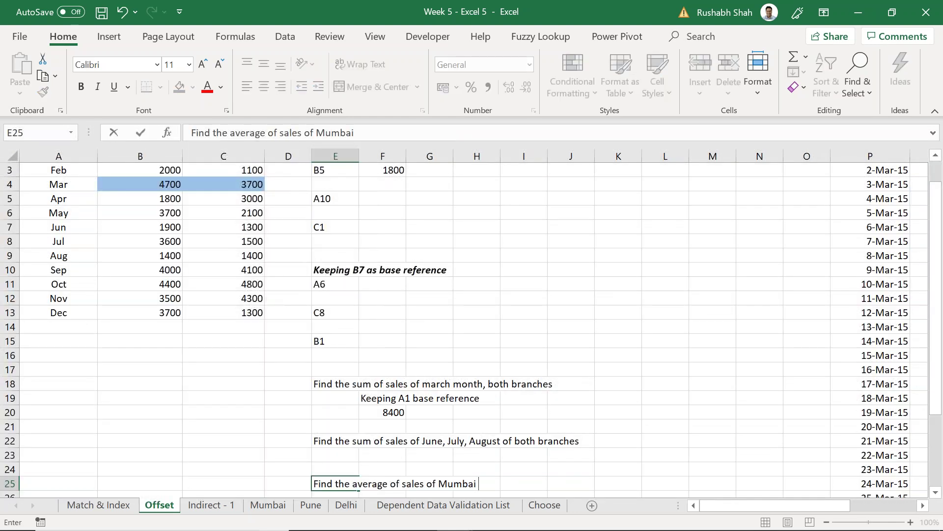
text(branch, all months)
key(Return)
key(Return)
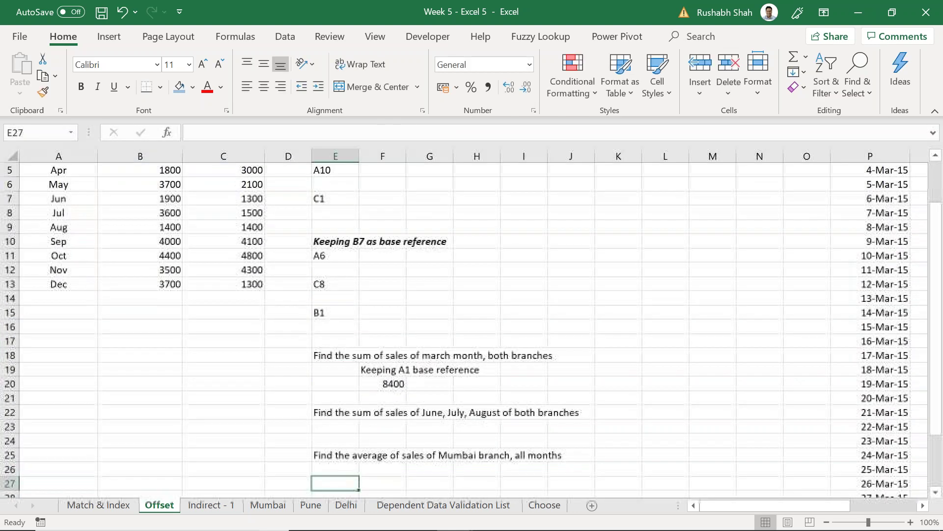
key(Up)
key(Up)
key(Up)
key(Up)
key(Right)
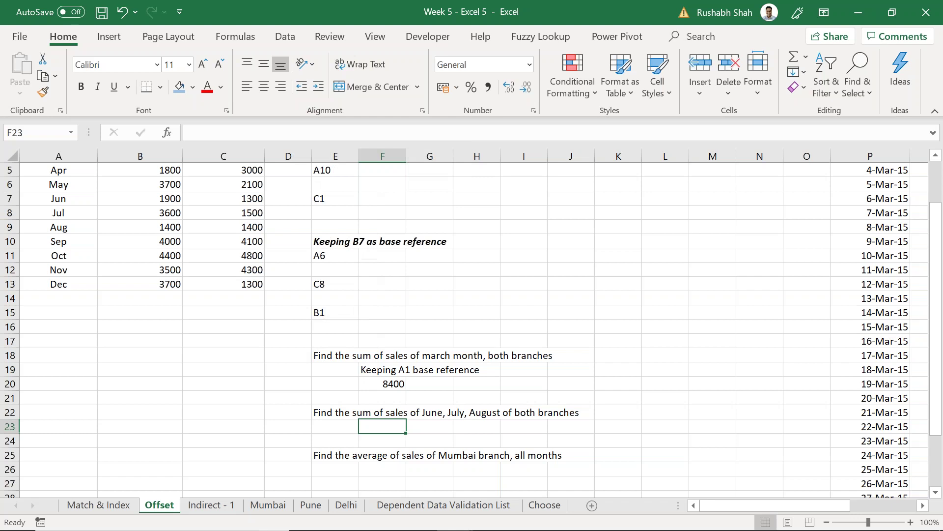
key(ctrl+s)
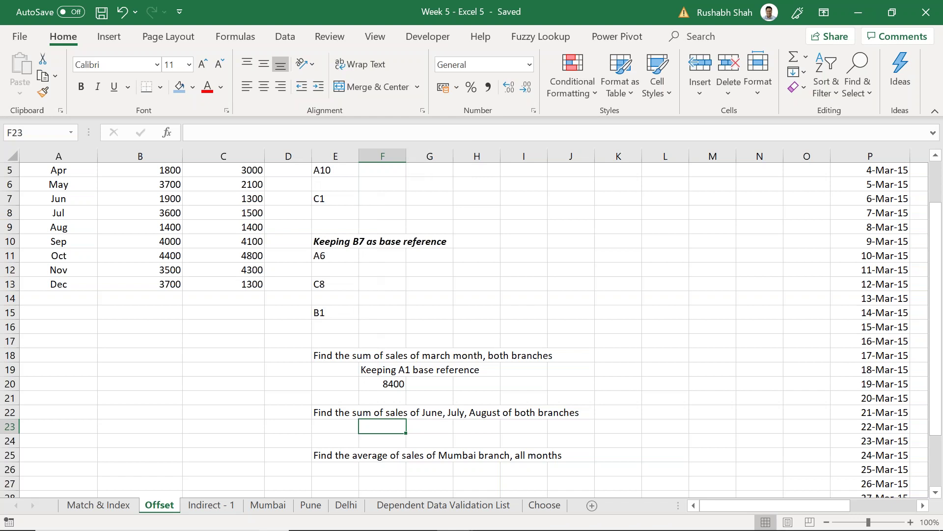
key(ctrl+s)
Step: Review the SUM and OFFSET formula in F20
key(Up)
key(Up)
key(Up)
key(F2)
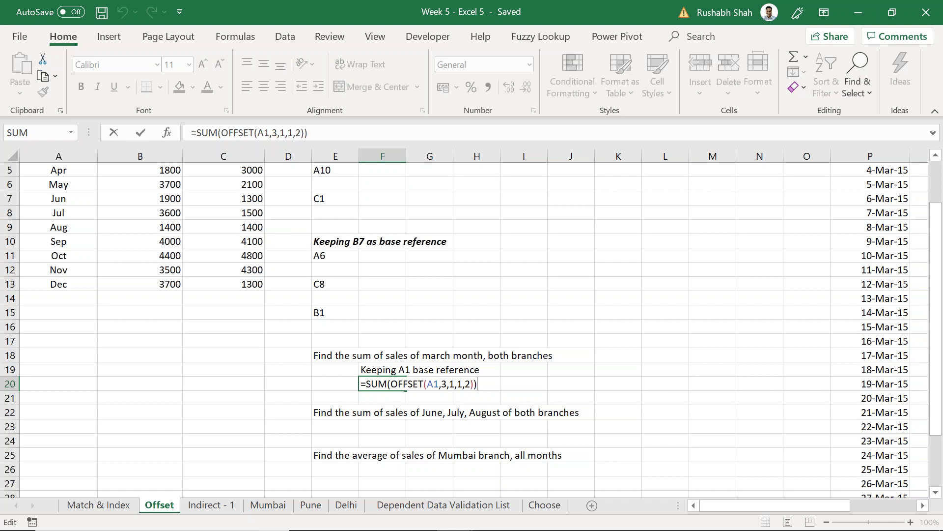
key(Return)
Step: Copy the three practice tasks in the range E18:E25
click(334, 370)
drag(334, 369, 355, 416)
drag(355, 355, 356, 455)
key(ctrl+c)
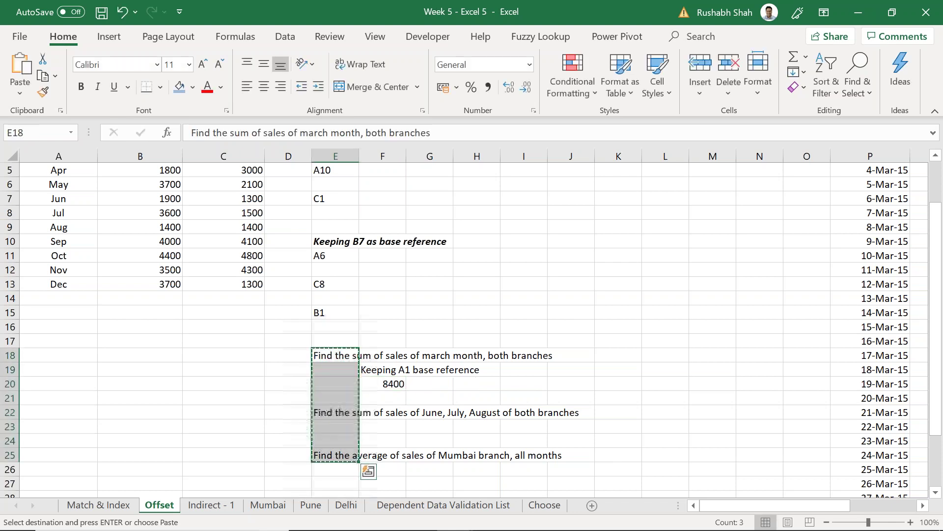
Step: Clear the pending copy of the tasks and inspect the formula in F20
key(alt+Tab)
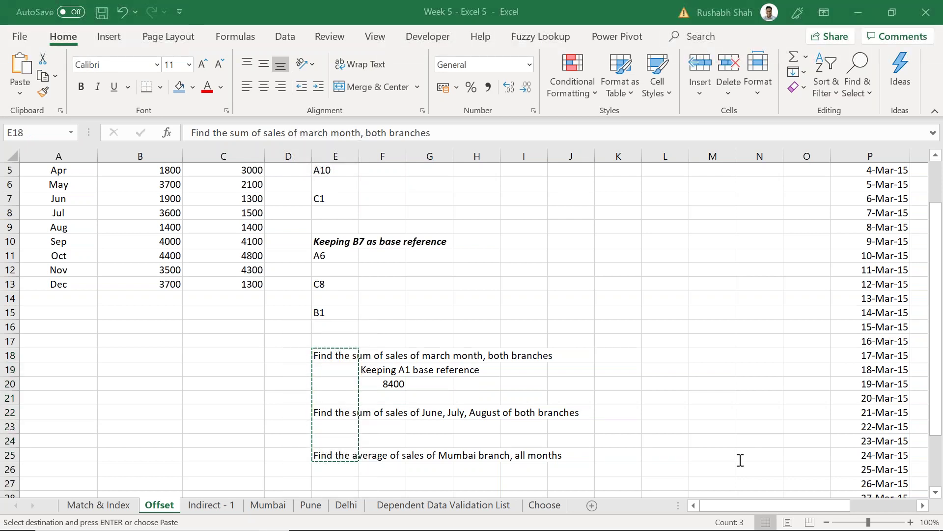
key(alt+Tab)
key(Escape)
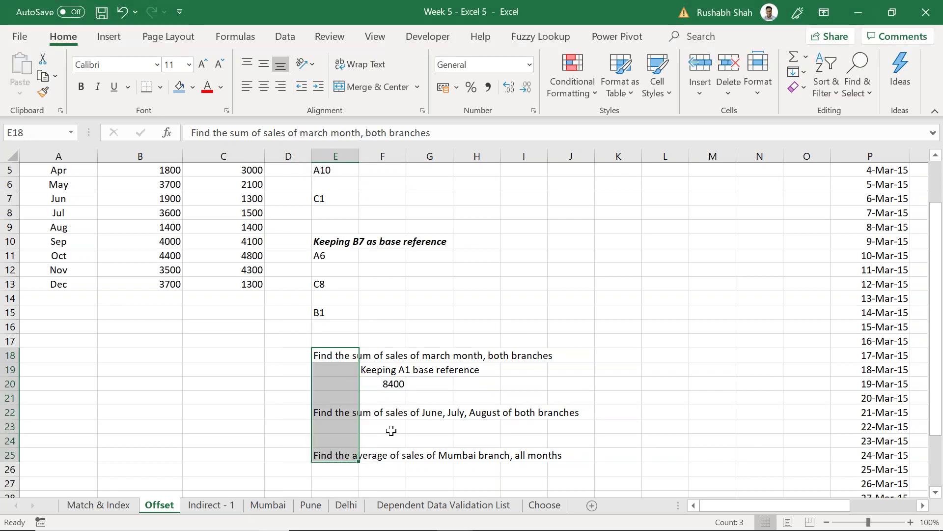
click(400, 427)
click(388, 386)
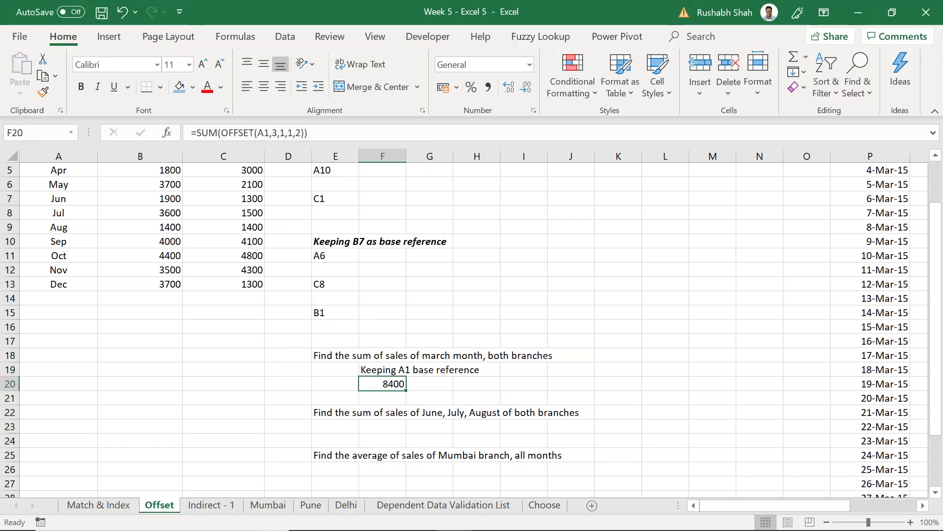
key(F2)
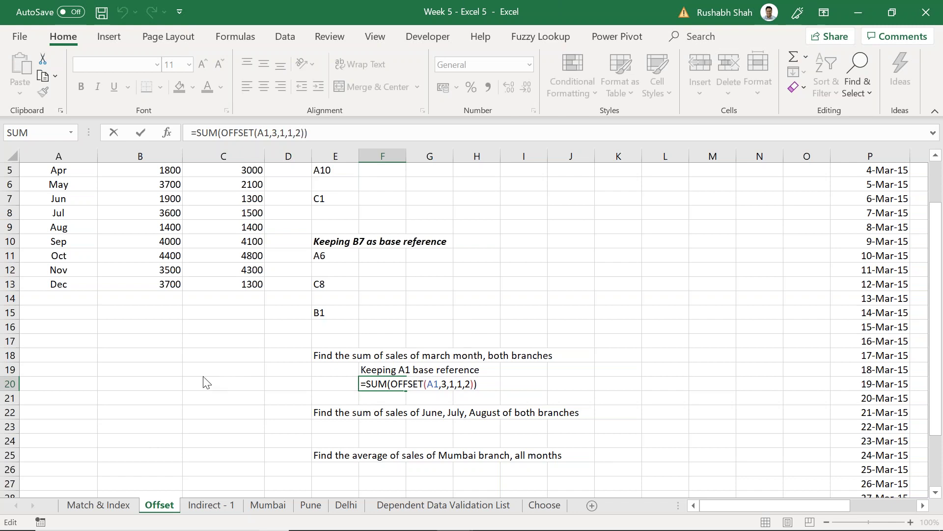
key(ctrl+Return)
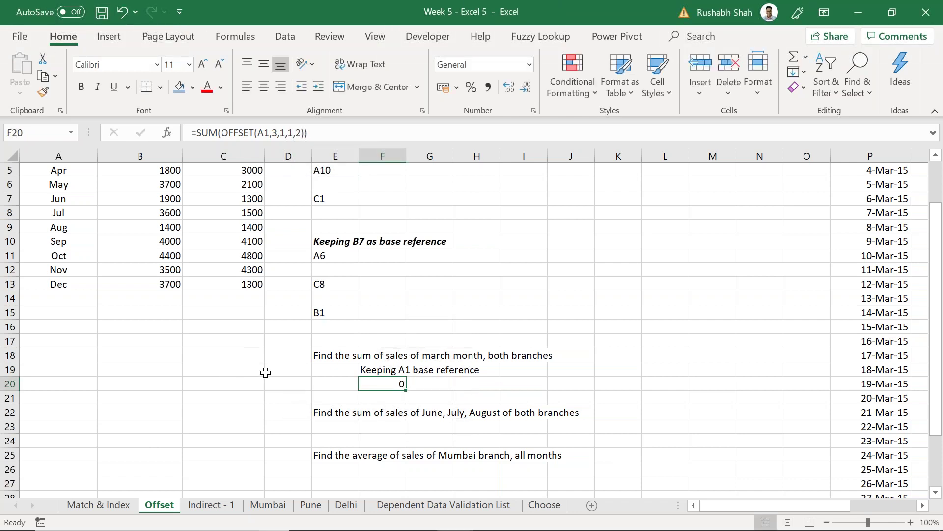
Step: Re-enter the SUM and OFFSET formula in F20 to recalculate it, and check its arguments without changing them
click(390, 340)
click(366, 382)
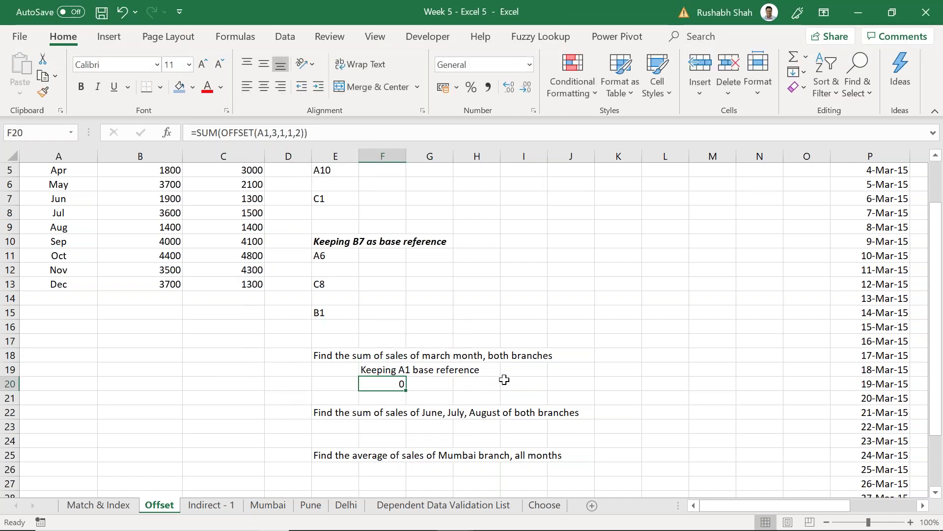
key(F2)
key(Return)
key(Up)
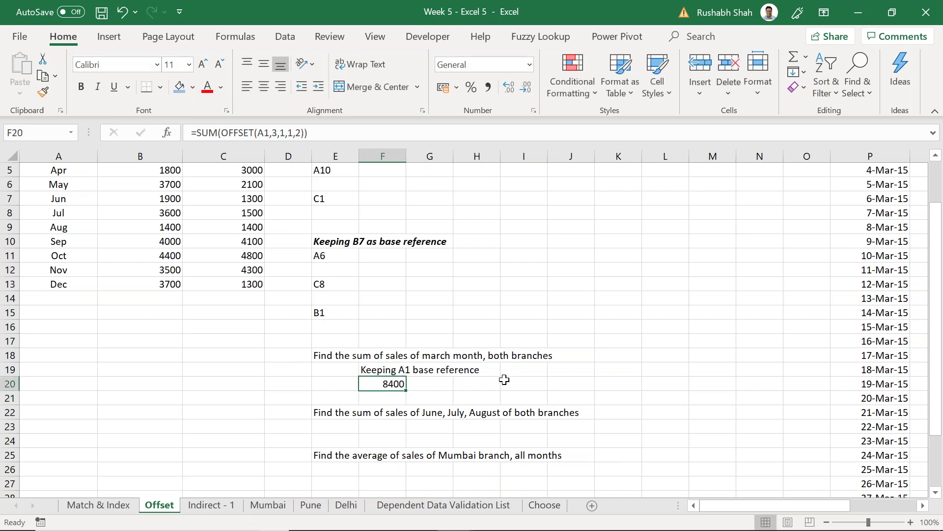
key(F2)
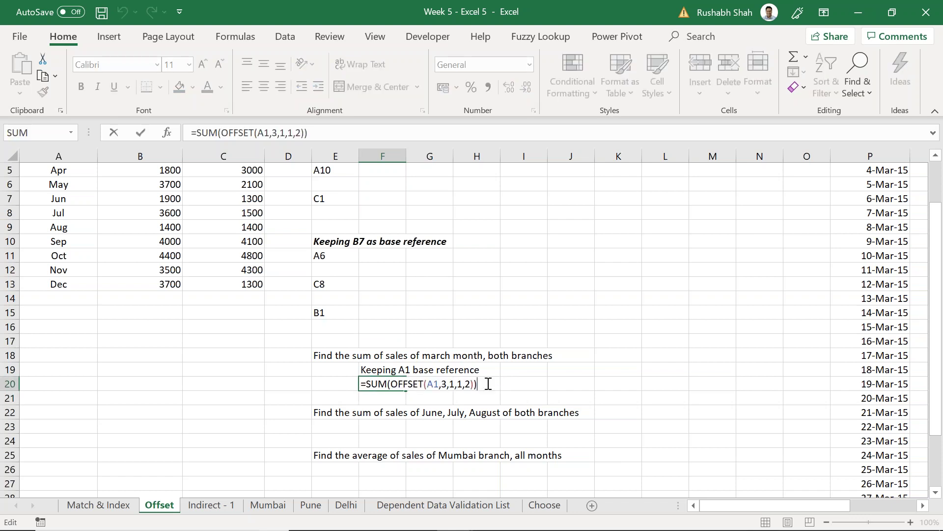
key(Escape)
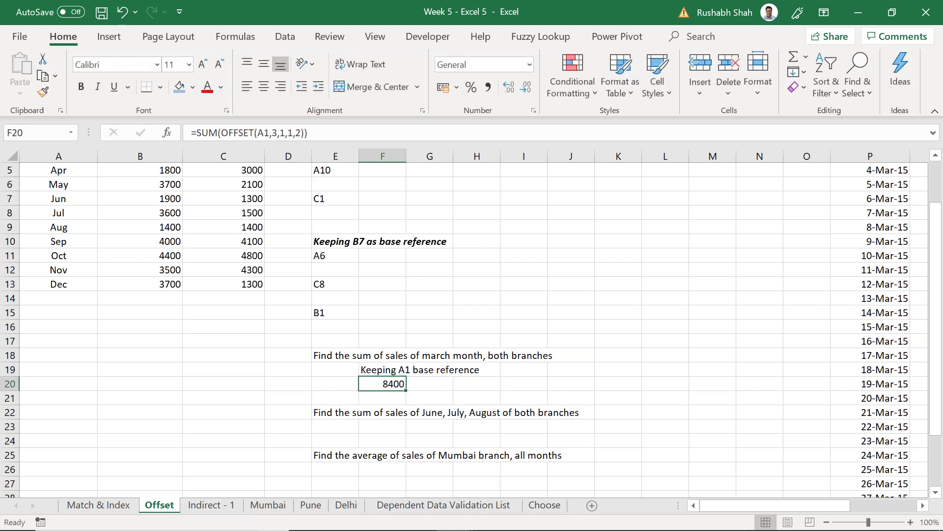
Step: Switch to the Book1 workbook and apply borders to all cells of the range Q3:U10
key(alt+Tab)
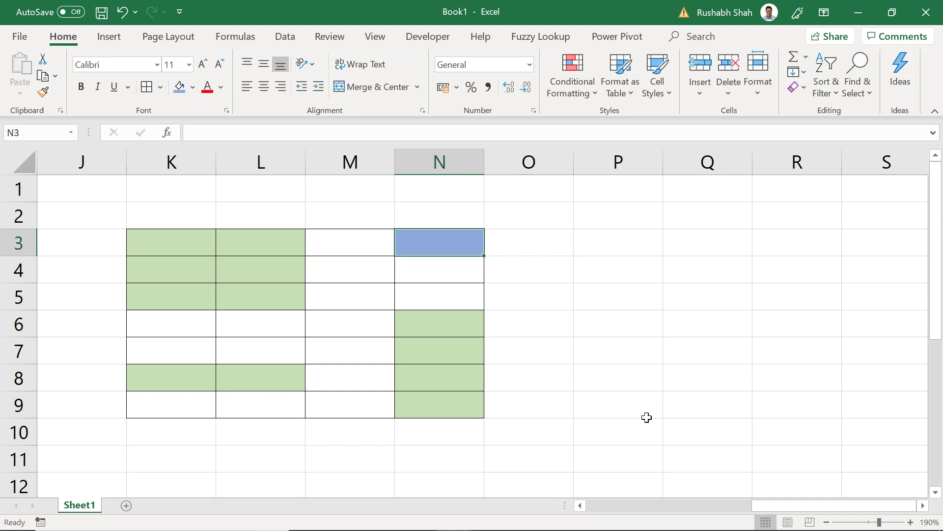
click(923, 507)
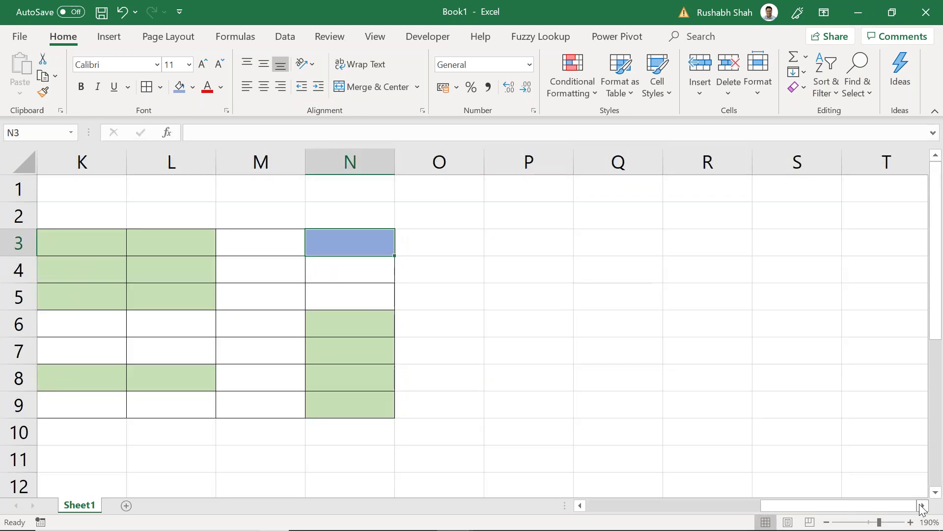
drag(193, 246, 488, 427)
click(146, 87)
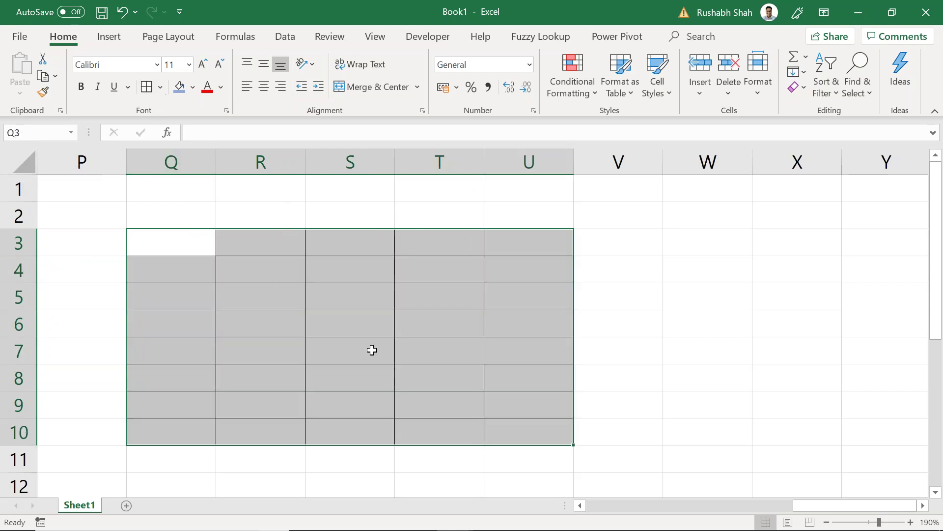
click(371, 350)
Step: Fill the four-row by two-column block Q3:R6 with blue and point out its starting cell and height
click(173, 249)
drag(173, 249, 221, 323)
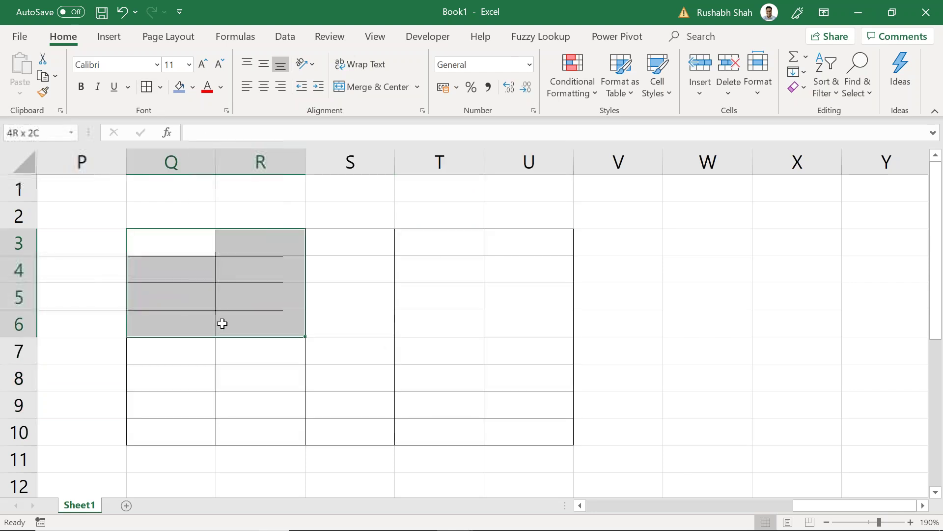
click(192, 94)
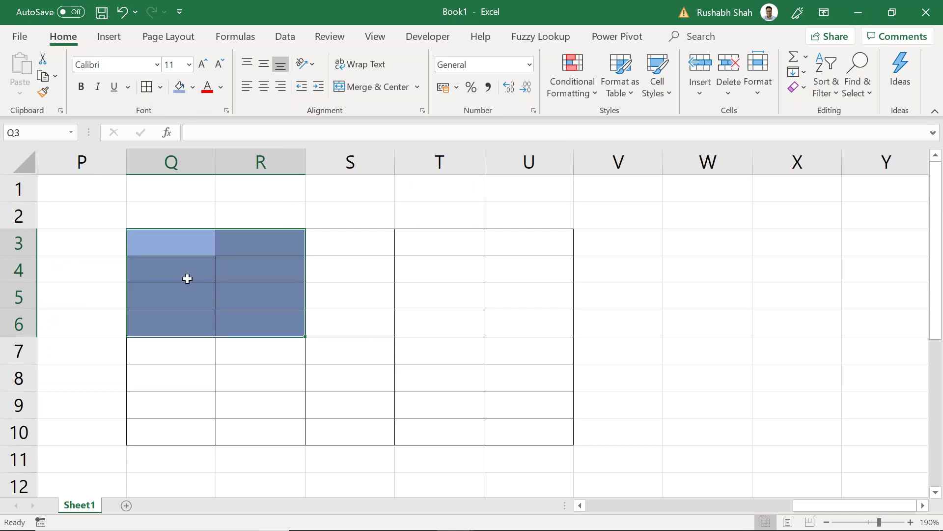
click(173, 244)
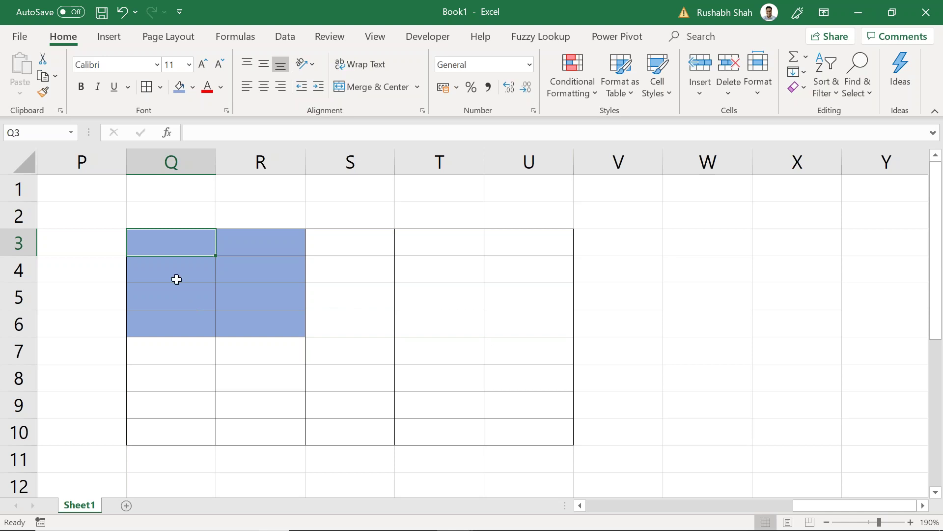
drag(167, 246, 162, 324)
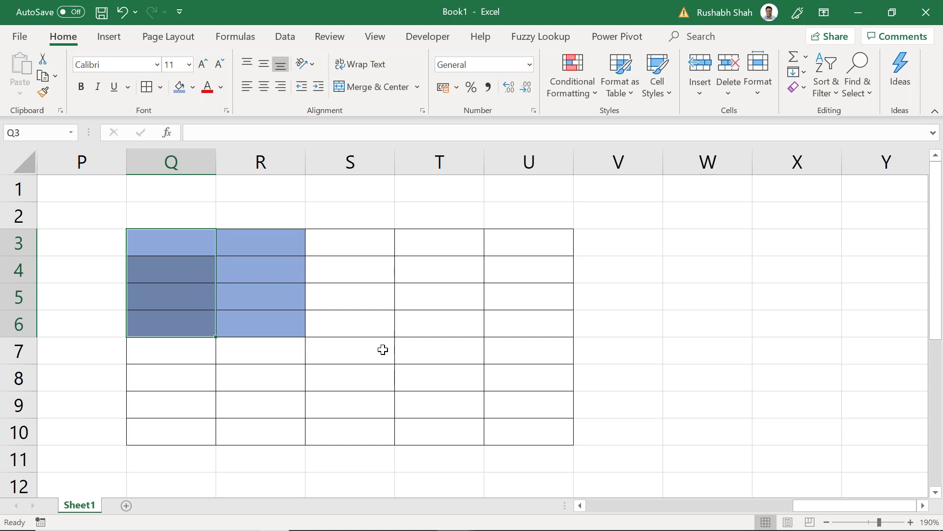
click(175, 246)
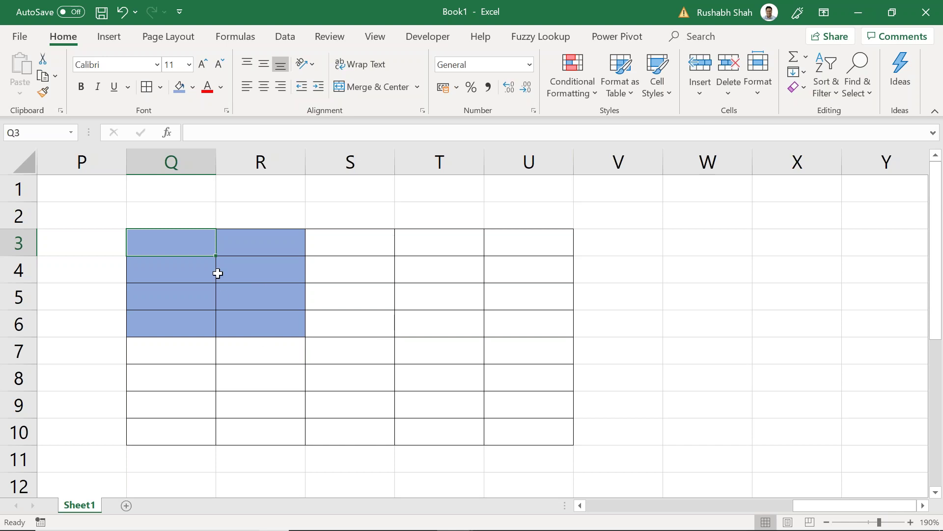
Step: Apply the blue fill to the one-row by two-column block T5:U5
drag(425, 302, 529, 295)
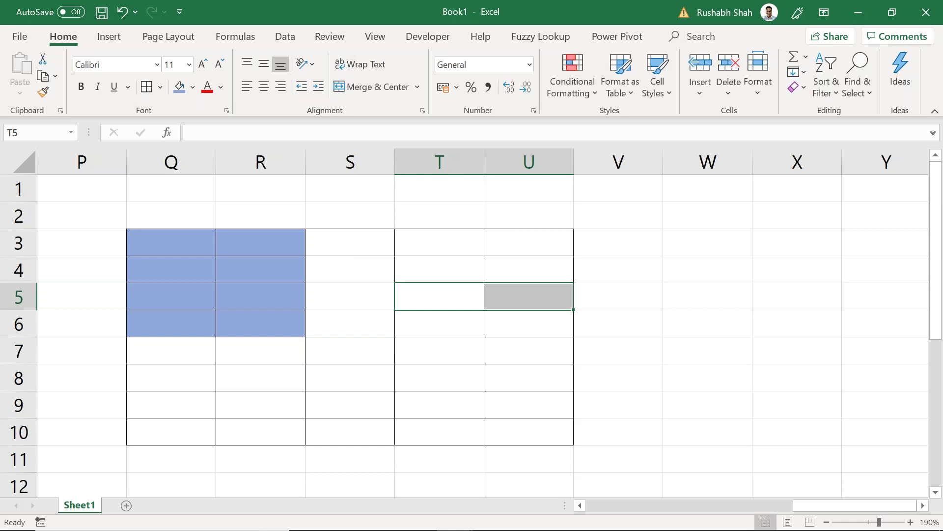
click(180, 87)
click(331, 377)
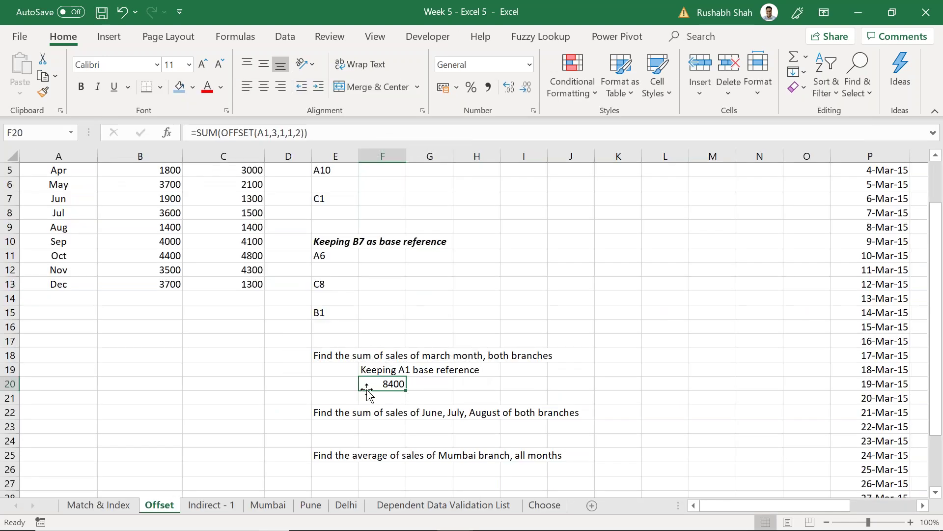
Step: In the Week 5 - Excel 5 workbook, compare the March sales in B4:C4 with the height and width arguments in F20
scroll(226, 334, up, 2)
scroll(293, 343, down, 2)
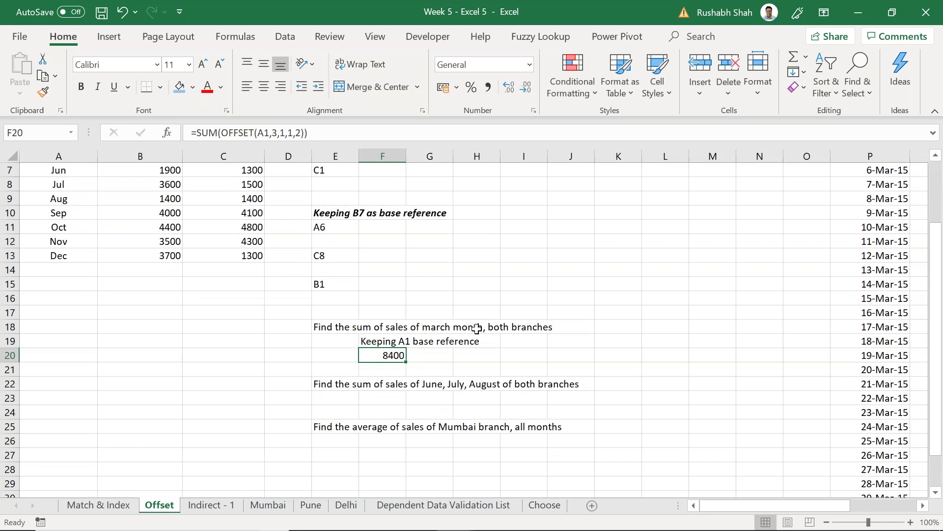
scroll(287, 370, up, 2)
drag(168, 216, 214, 218)
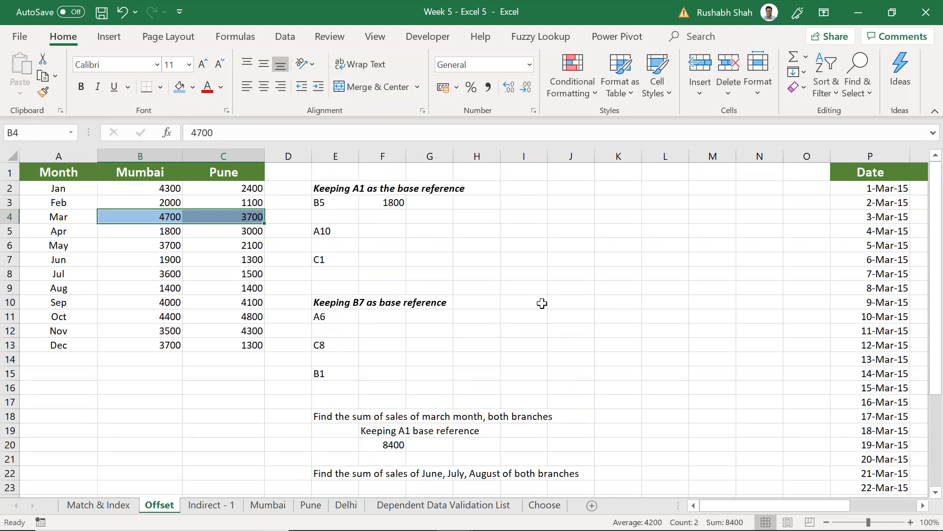
double_click(397, 445)
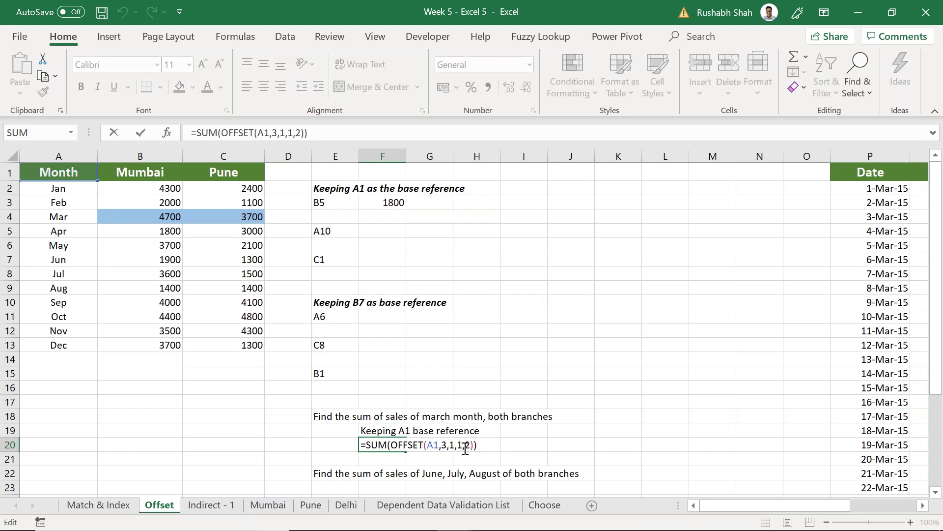
drag(456, 445, 470, 445)
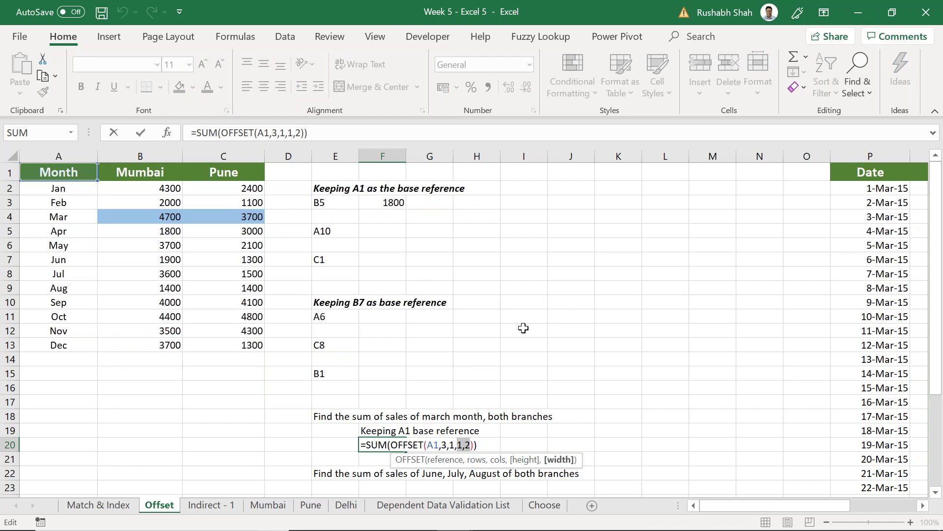
key(ctrl+Return)
Step: Highlight the June to August sales of both branches, B7:C9, in blue and mark out the block's first cell and full extent
scroll(432, 383, down, 2)
click(388, 395)
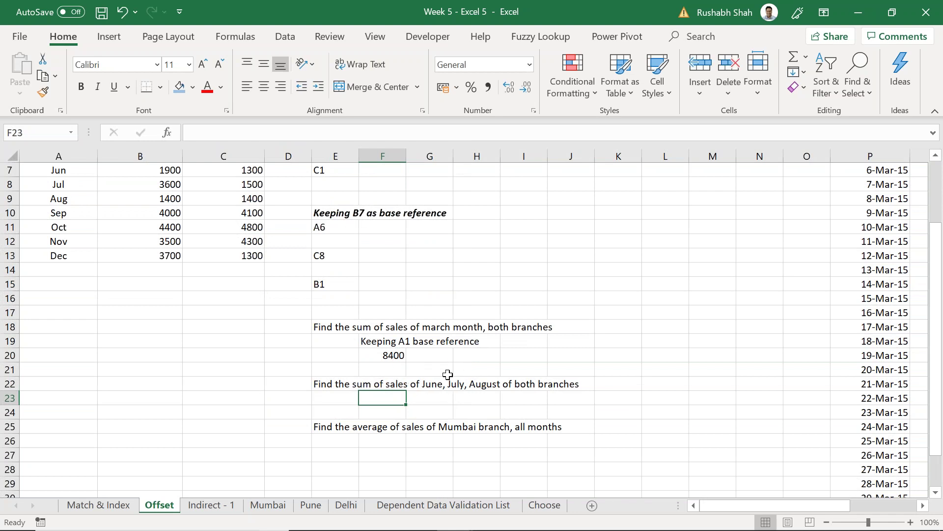
scroll(259, 353, up, 2)
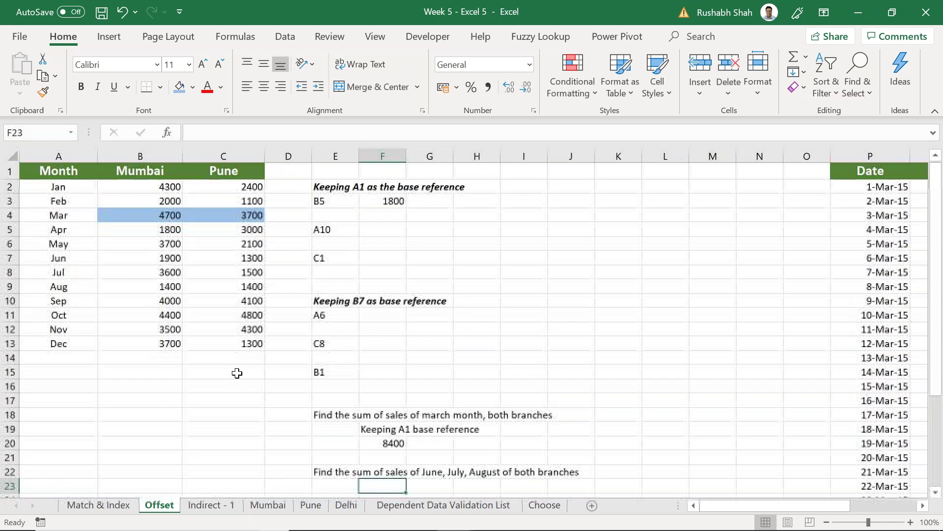
drag(155, 260, 225, 285)
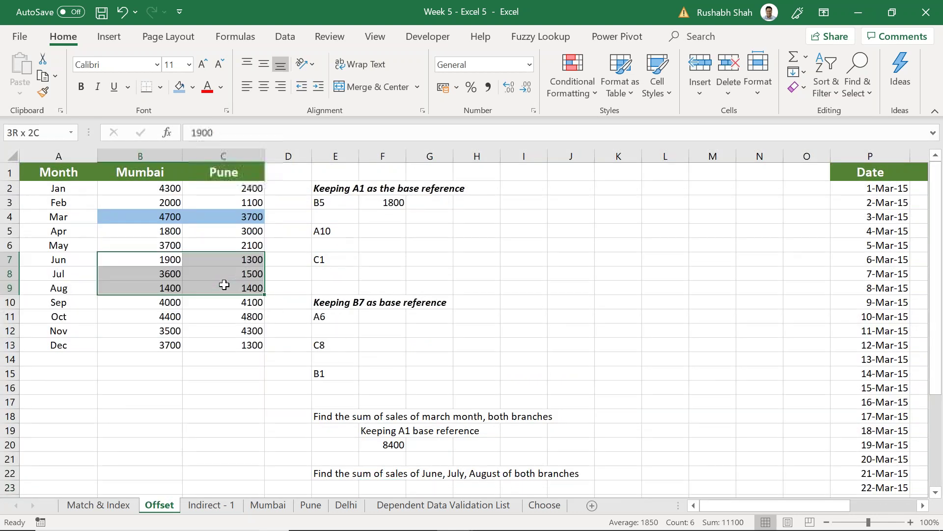
click(180, 87)
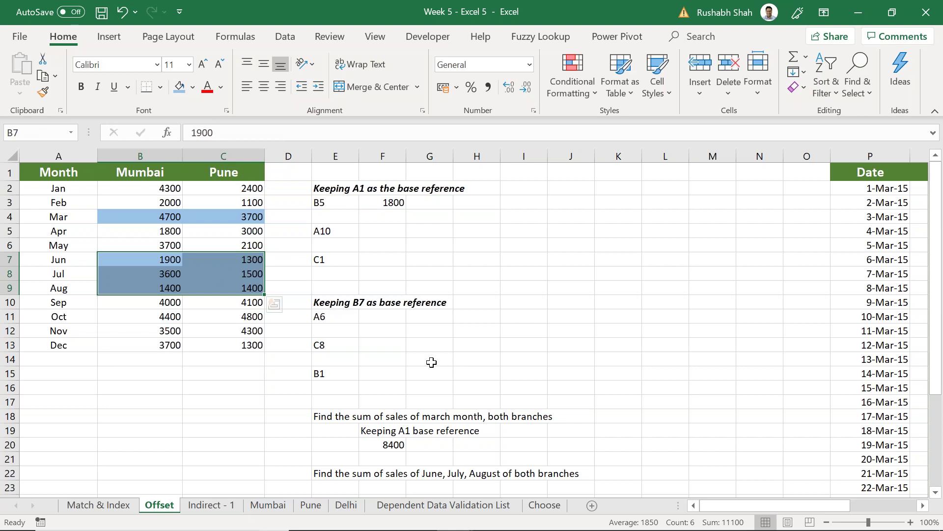
click(160, 260)
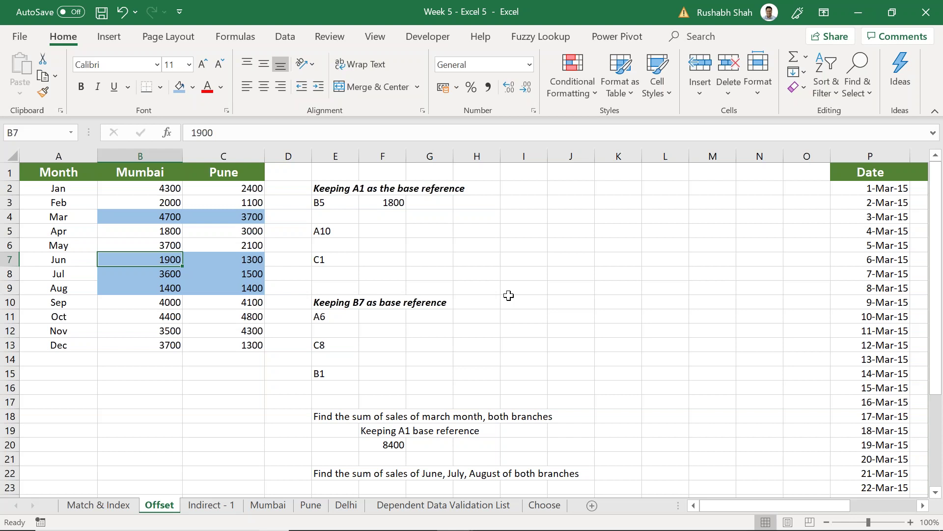
mouse_move(143, 255)
mouse_down()
mouse_move(142, 282)
mouse_move(215, 283)
mouse_up()
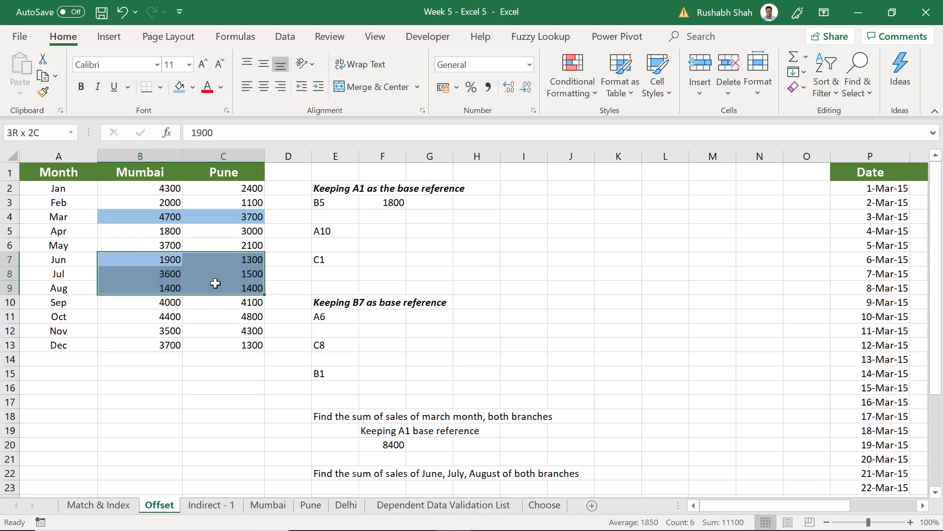
drag(148, 263, 211, 282)
scroll(489, 270, down, 1)
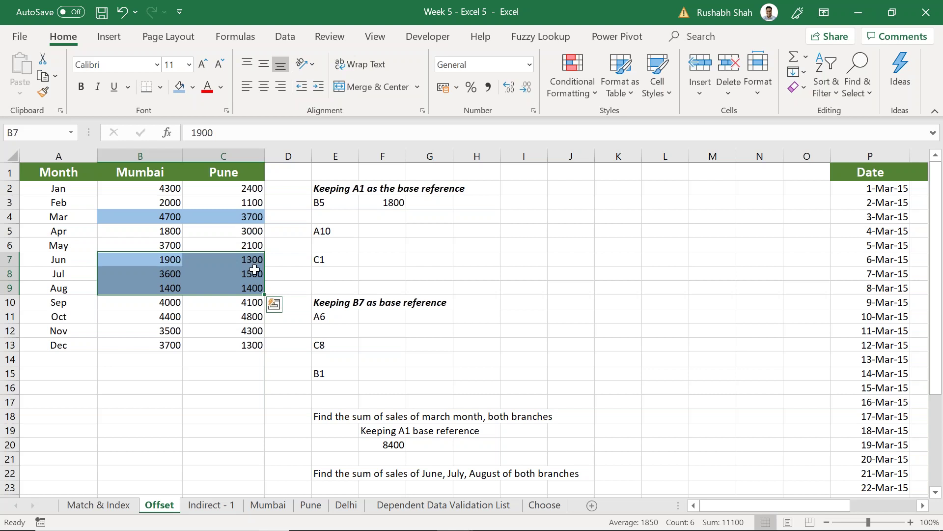
click(395, 488)
text(=sum)
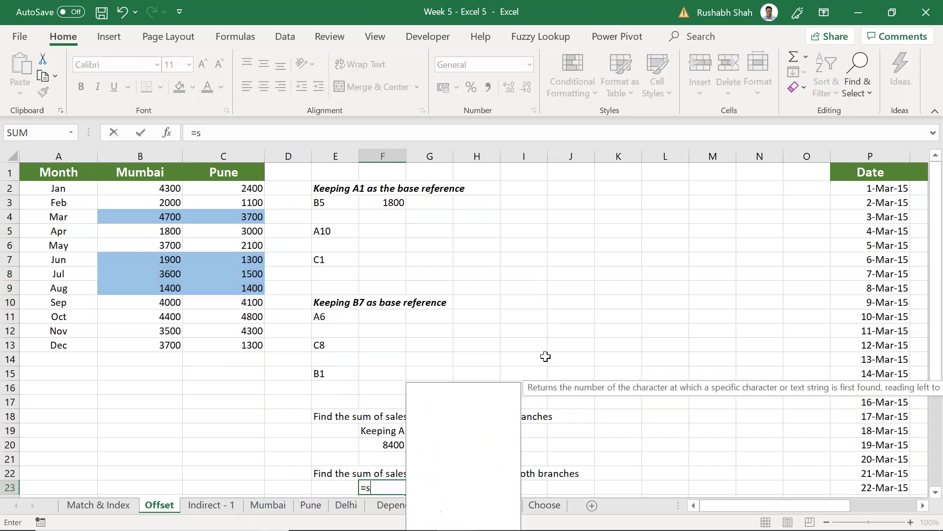
key(Tab)
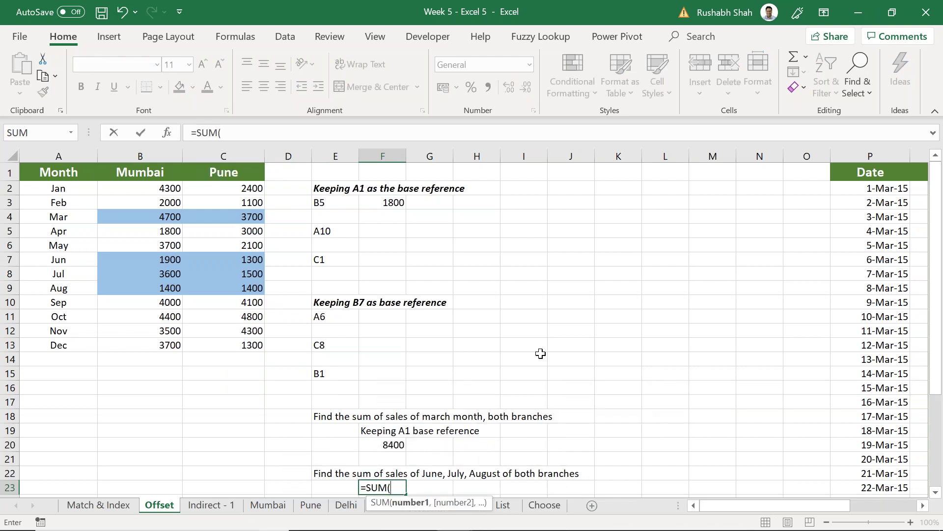
key(Escape)
Step: Write the formula =OFFSET(A1,6,1,3,2) in F23 to reference the June to August sales of both branches
text(=a)
key(BackSpace)
text(of)
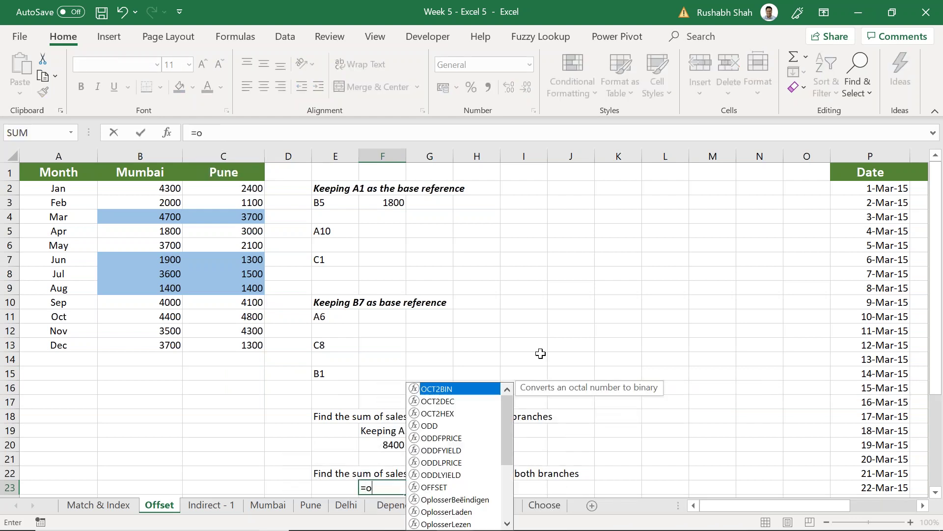
key(Tab)
click(69, 171)
text(,)
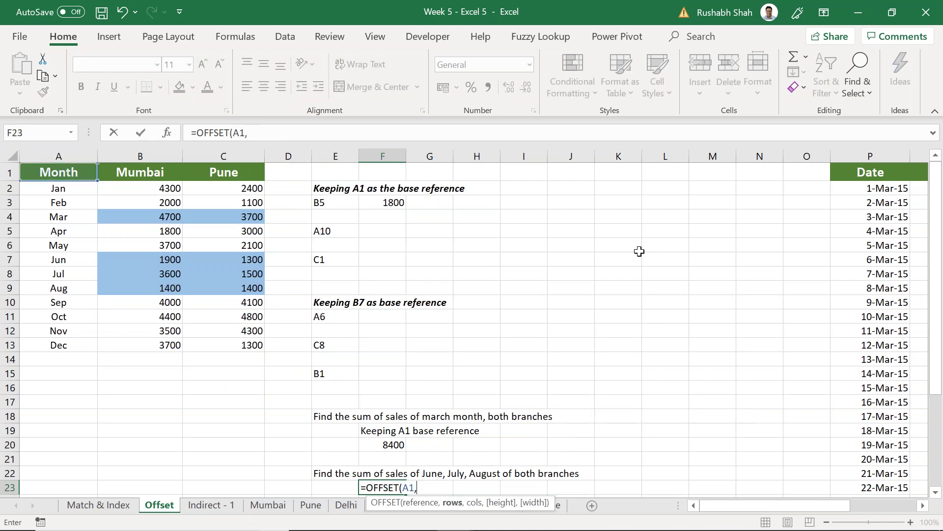
text(6,1,)
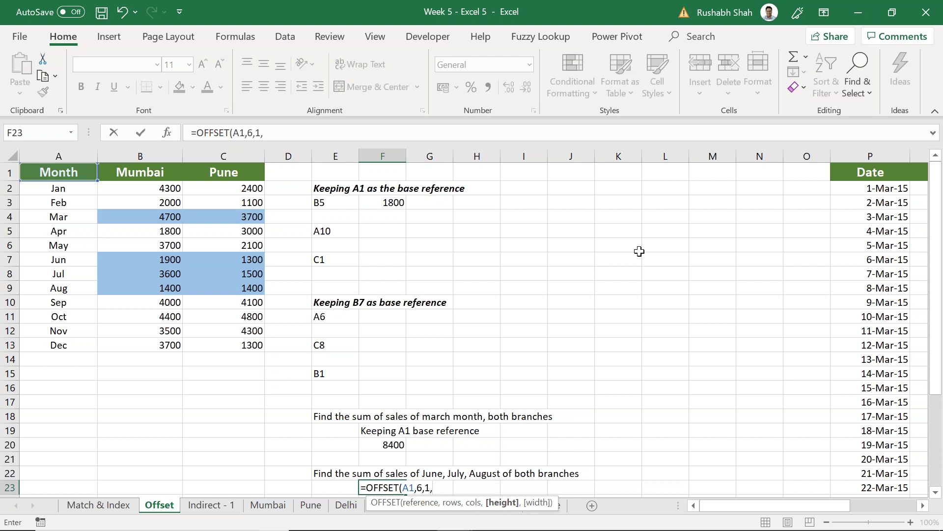
text(3,2))
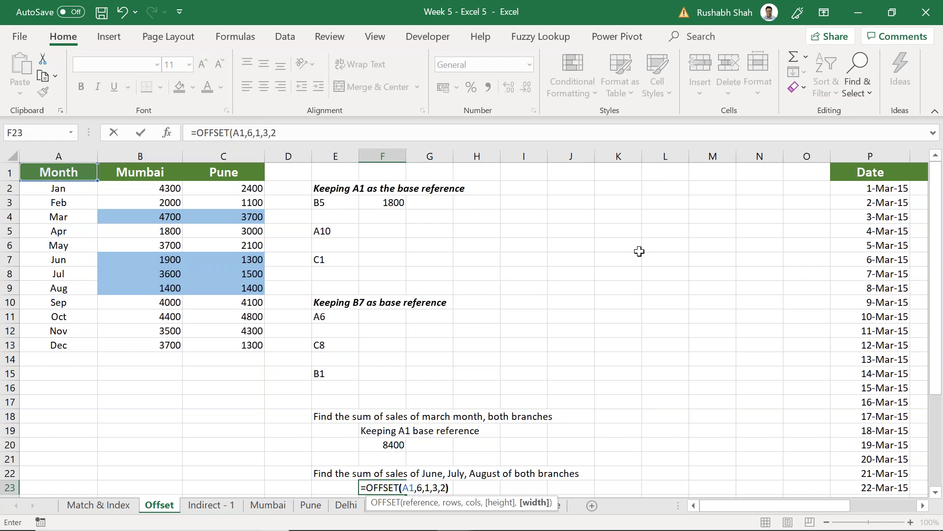
Step: Wrap the OFFSET formula in F23 in SUM so it reads =SUM(OFFSET(A1,6,1,3,2)) and commit it
key(F2)
key(Home)
text(sum)
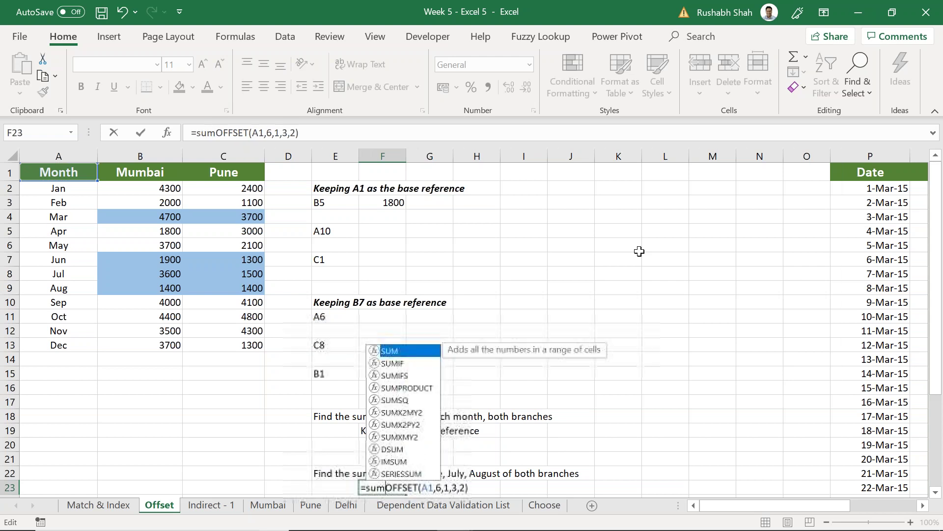
key(Tab)
key(End)
text())
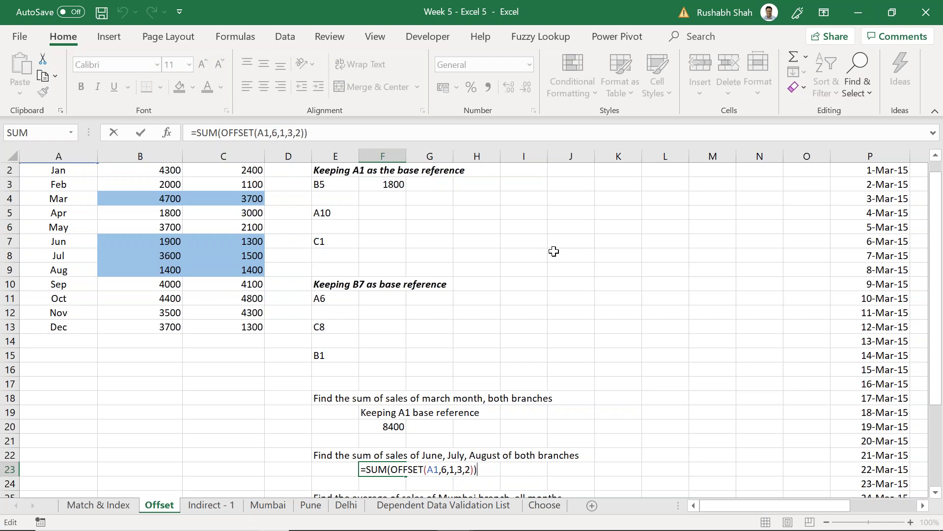
key(Return)
key(Down)
key(Down)
key(Down)
key(Down)
key(Up)
key(Up)
key(Up)
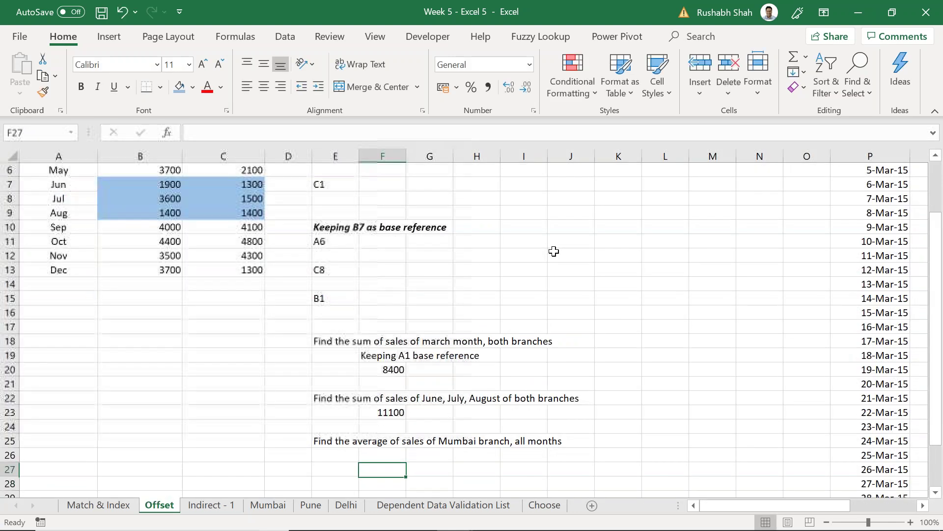
key(Down)
key(Right)
key(Right)
key(Right)
key(Right)
key(Right)
key(Right)
key(Right)
key(Right)
key(Right)
key(Right)
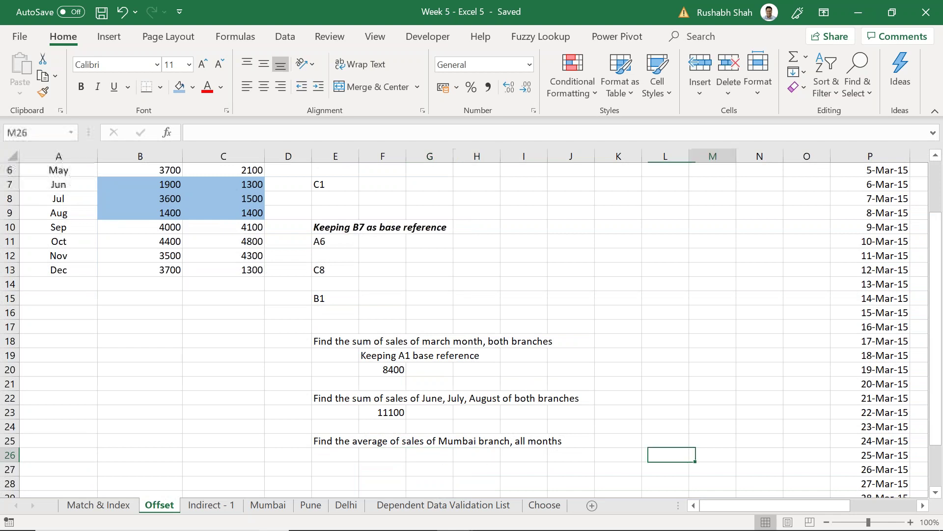
Step: Save the workbook, and enter the heading "Sum of X no. of days" in cell T7 beside the Date and Sales table
key(ctrl+s)
key(Right)
key(Right)
key(Right)
key(Right)
key(Right)
key(Right)
key(Right)
key(Right)
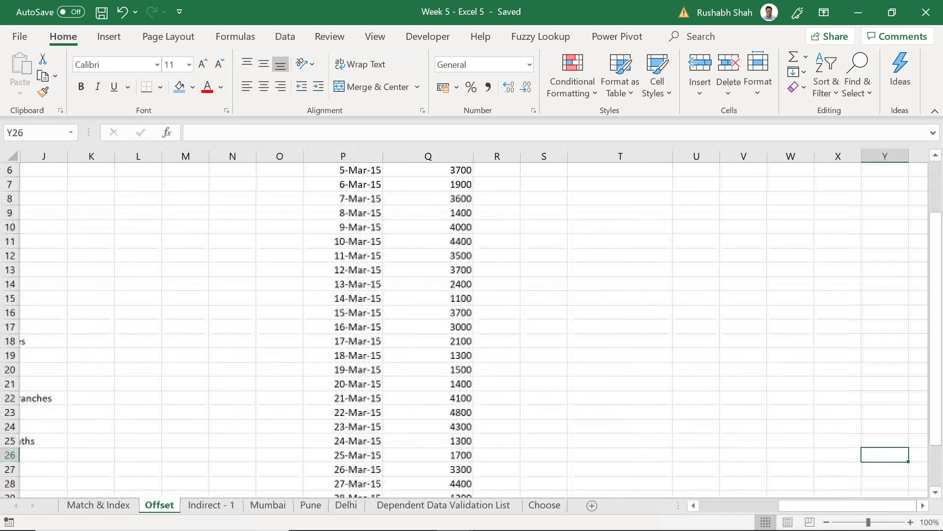
key(ctrl+Left)
key(ctrl+Up)
key(Right)
key(Right)
key(Down)
key(Down)
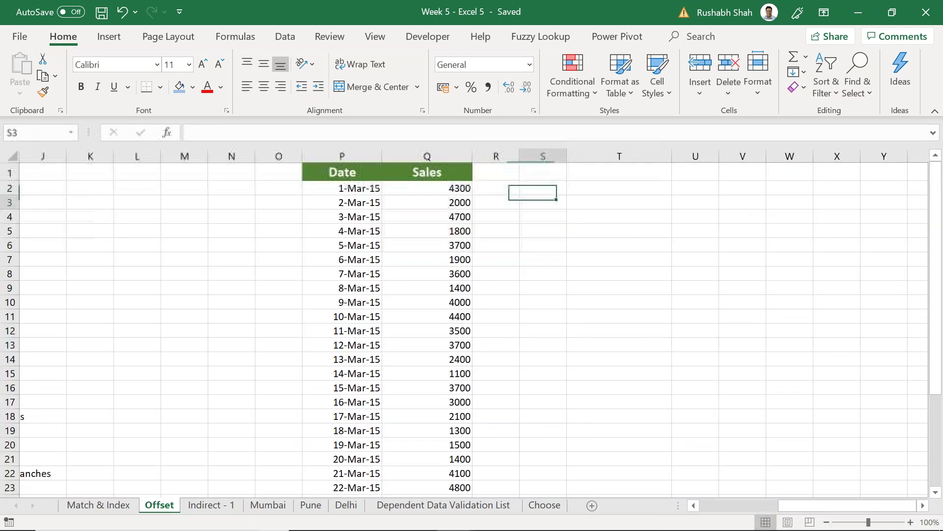
key(Right)
key(Down)
key(Down)
key(Down)
key(Down)
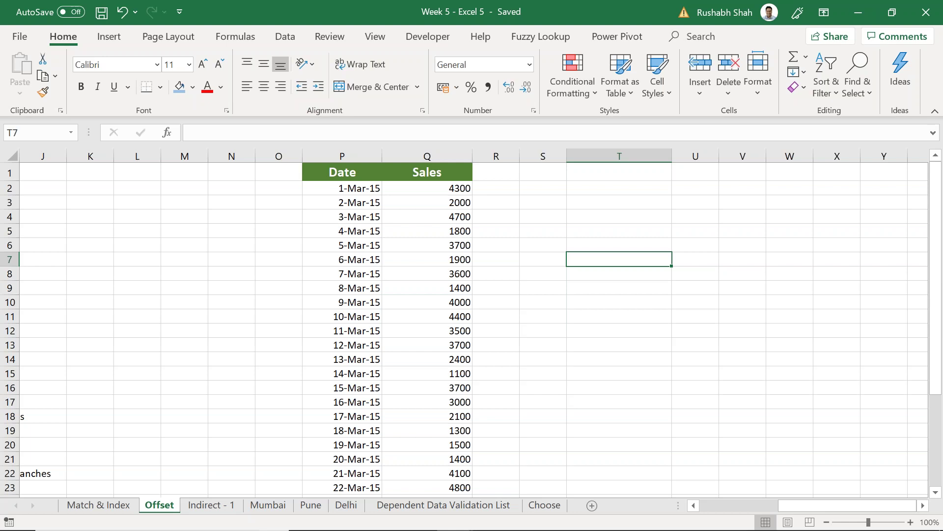
text(S)
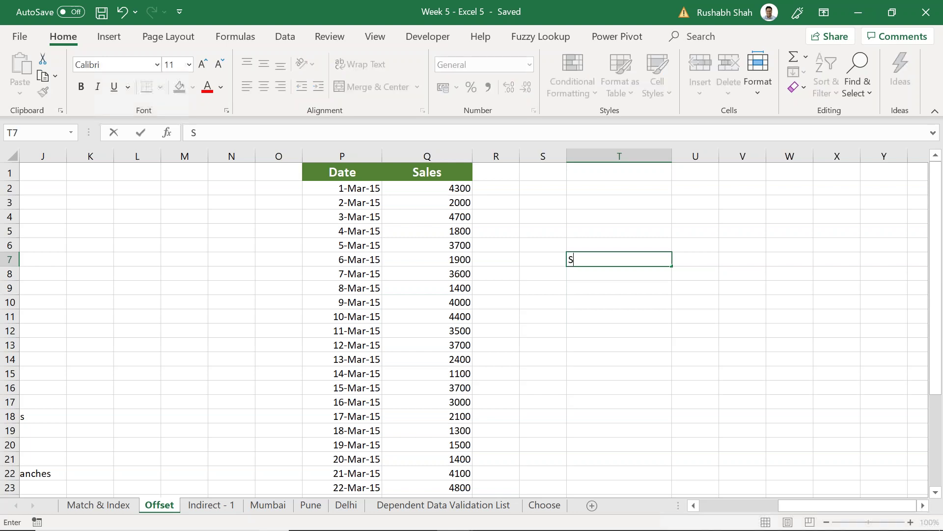
text(um of X no. of days)
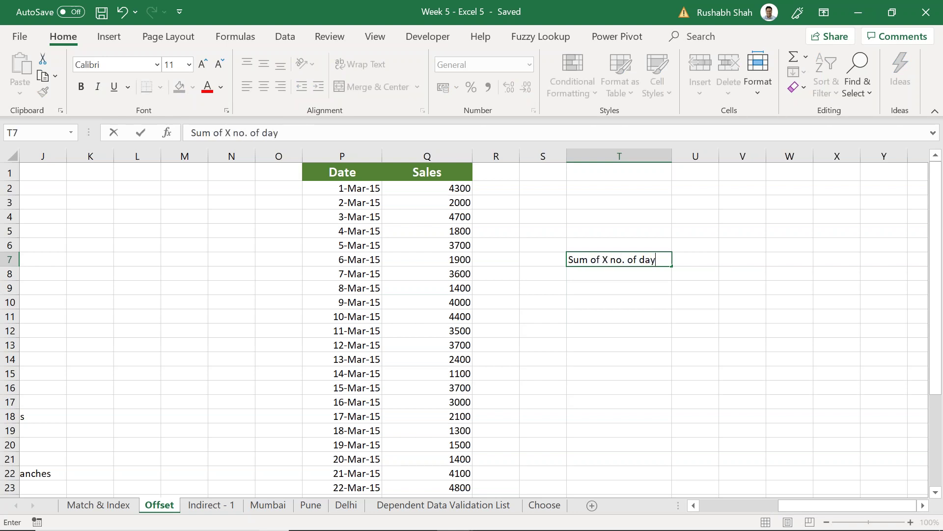
key(Return)
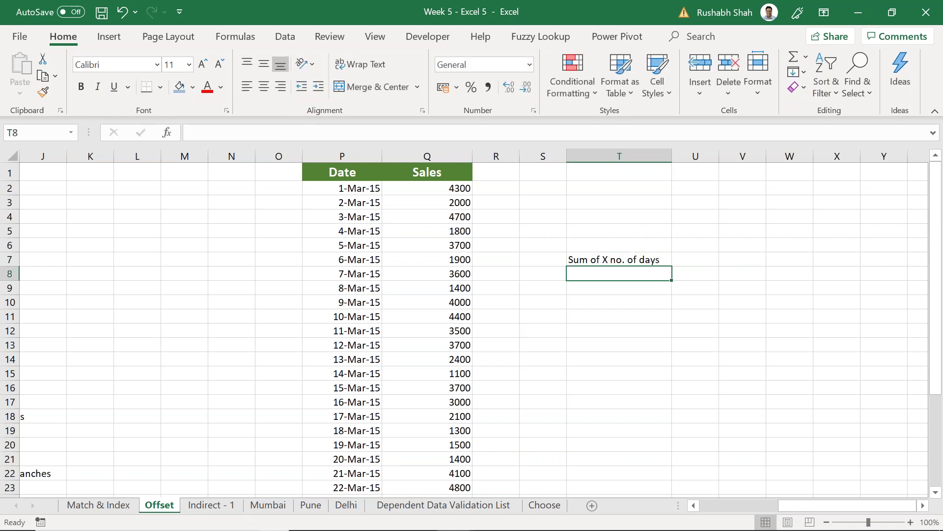
Step: Add the labels "From", "To" and "SUM" in cells T8 to T10 under the sum heading
text(From)
key(Return)
text(t)
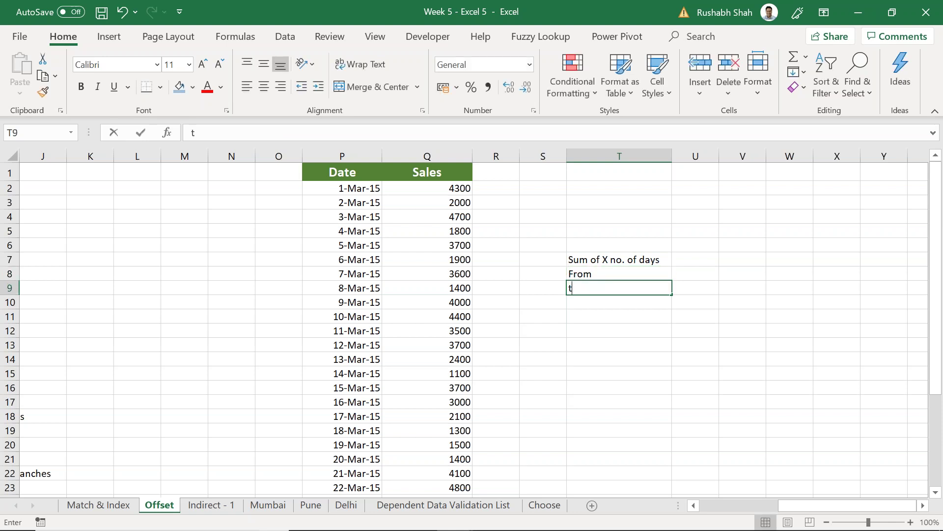
key(BackSpace)
text(To)
key(Return)
text(SUM)
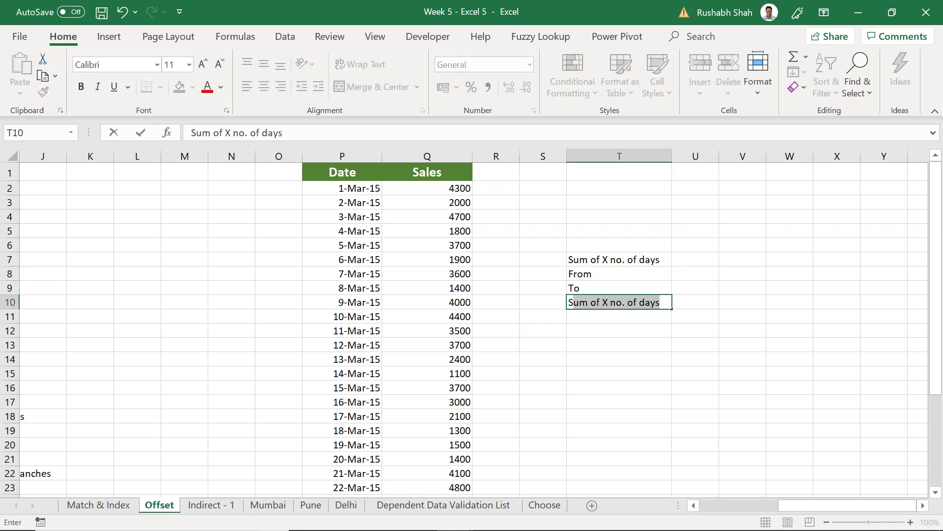
key(Return)
key(Up)
key(F2)
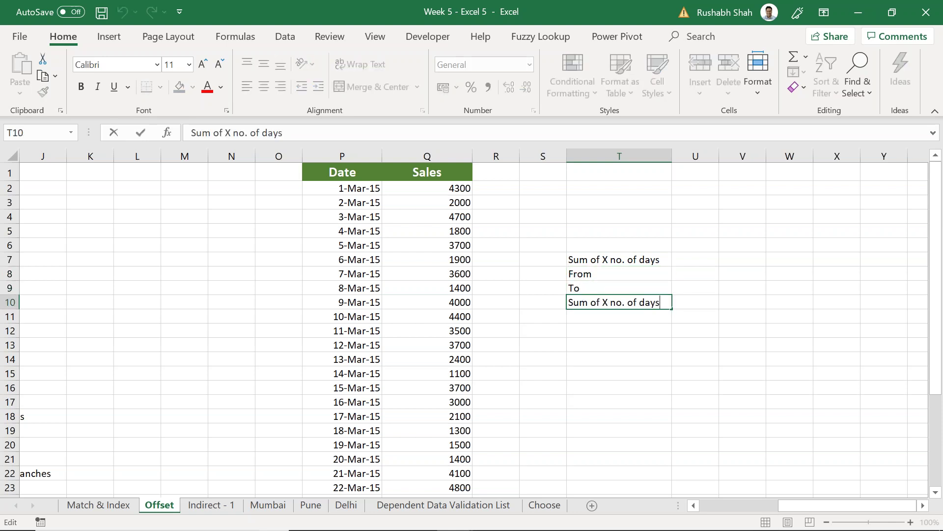
key(shift+Home)
text(SUM)
key(Delete)
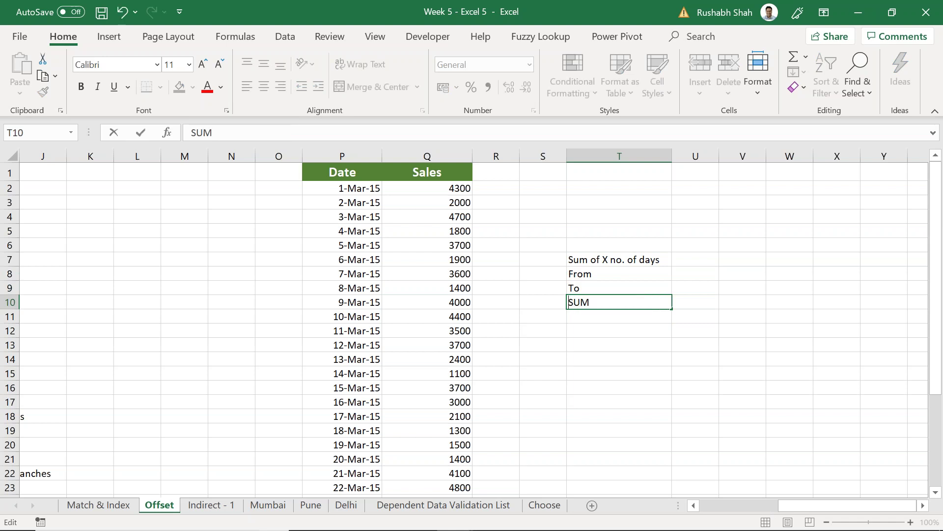
key(Return)
Step: Make the labels in T8:T10 bold
key(Up)
key(shift+Up)
key(shift+Up)
key(ctrl+b)
Step: Enter 1 for From and 5 for To in U8:U9, and select the matching sales in Q2:Q6
click(695, 274)
text(1)
key(Return)
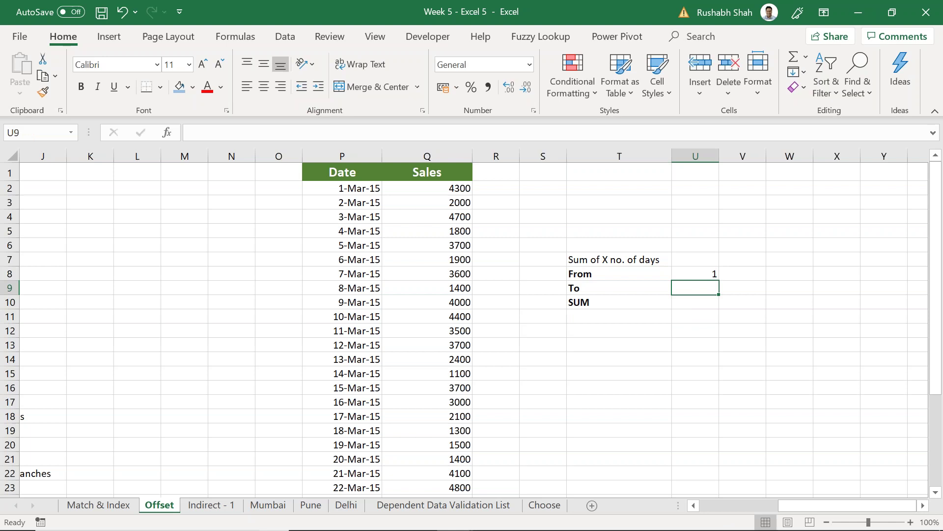
text(5)
key(Return)
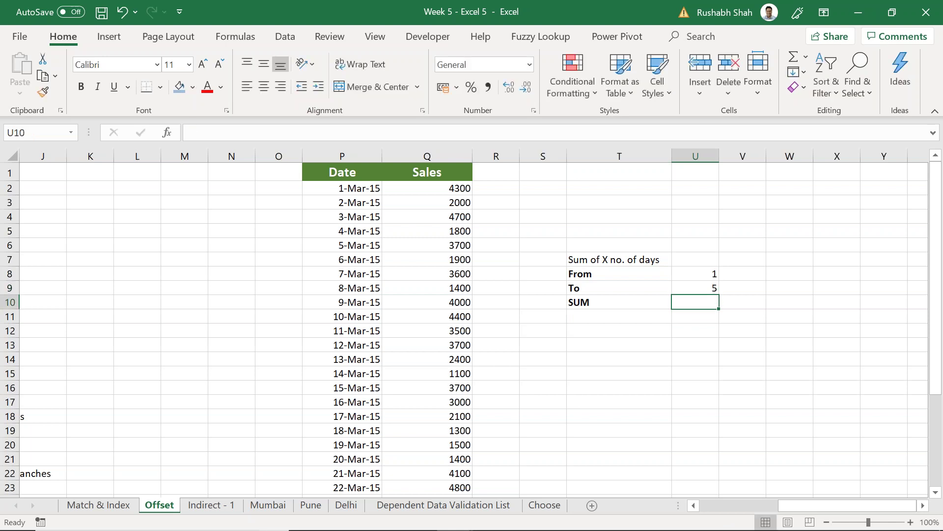
drag(451, 188, 457, 245)
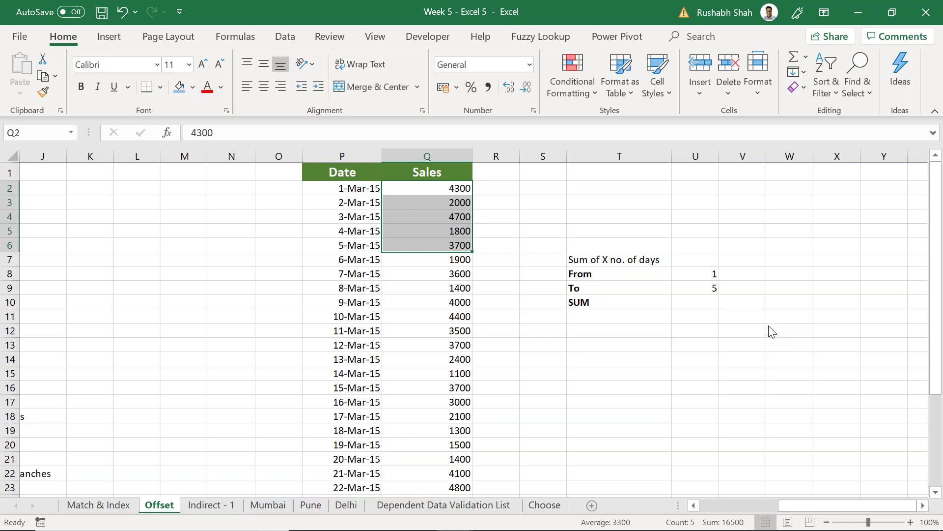
Step: Set From to 10 and To to 12, and select the sales for 10 to 12 March in Q11:Q13
click(633, 271)
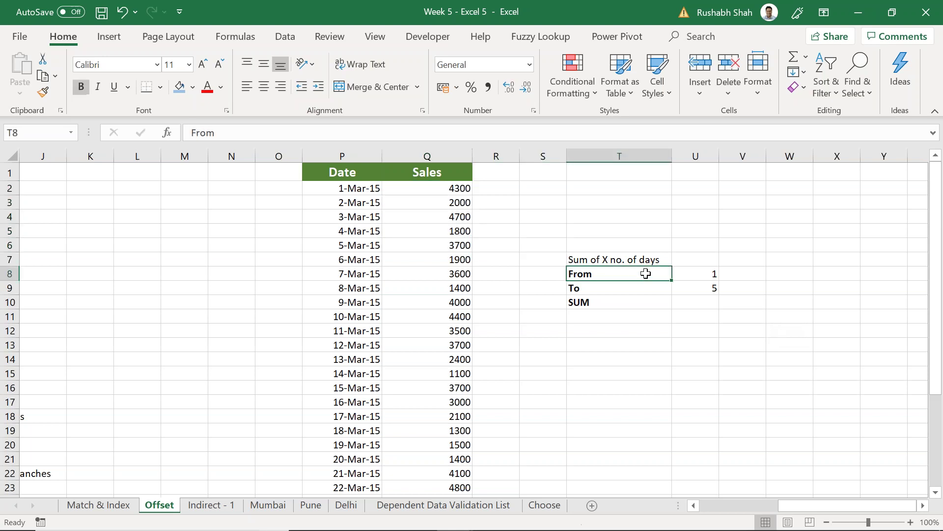
key(Right)
text(10)
key(Return)
text(12)
key(Return)
drag(440, 192, 431, 243)
drag(411, 312, 405, 349)
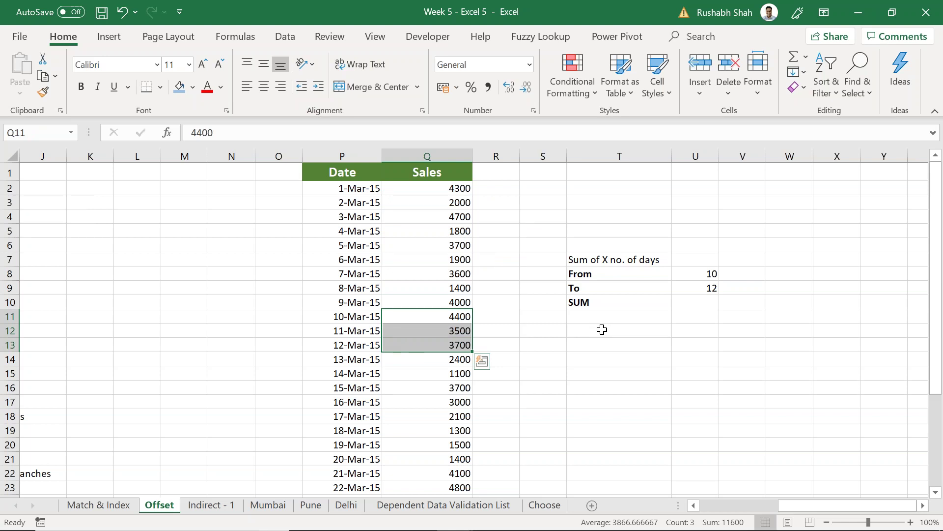
Step: Save the workbook, and enter the heading "Average of last X no. of days" in cell T14
key(Right)
key(Right)
key(Down)
key(Down)
key(Right)
key(Down)
key(ctrl+s)
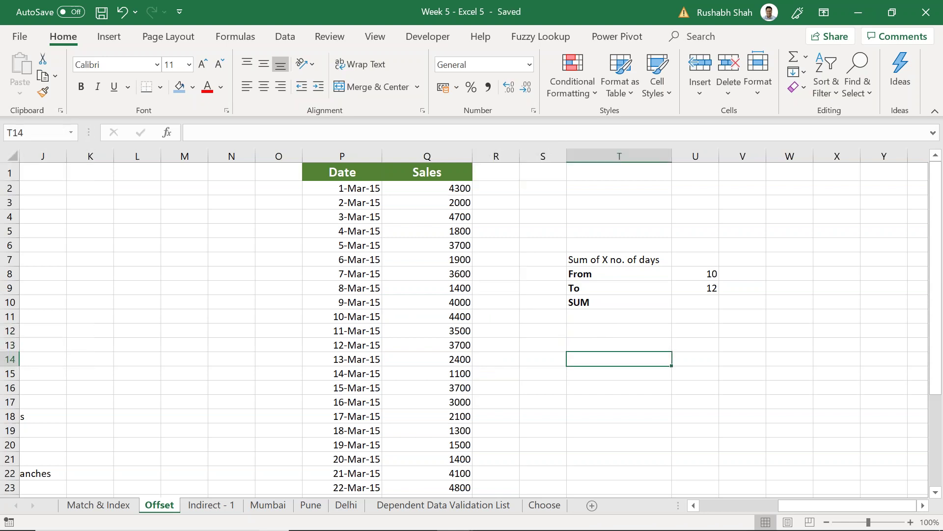
text(Average o)
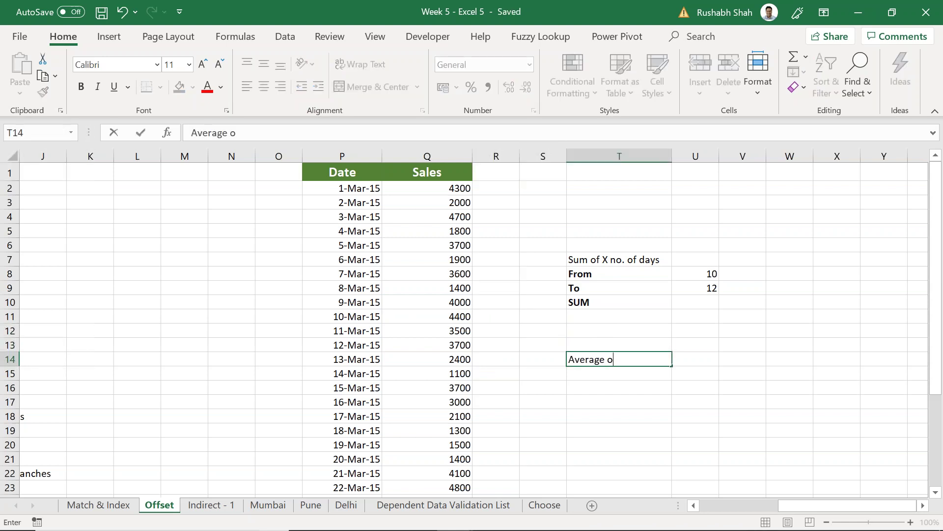
text(f last X no. of days)
key(Return)
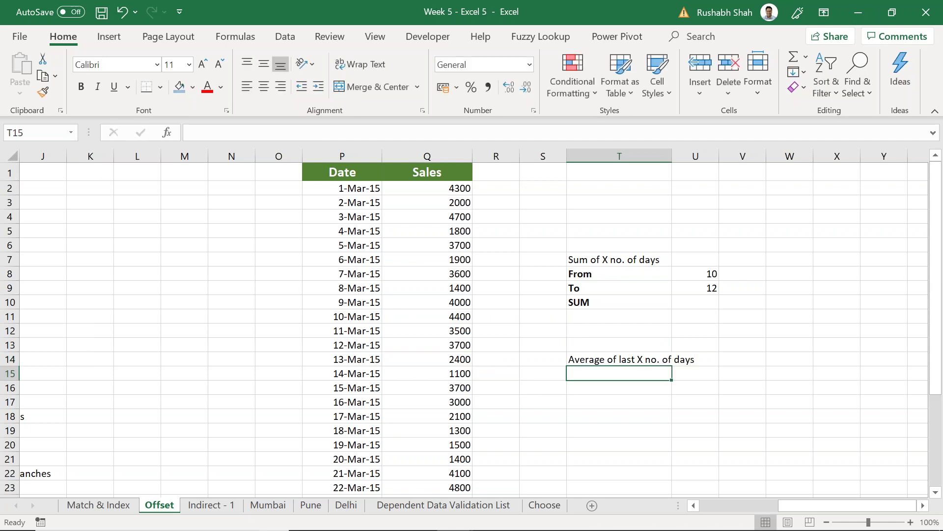
Step: Add the labels "Last how many?" in T15 and "AVERAGE" in T16
text(Last how mayu)
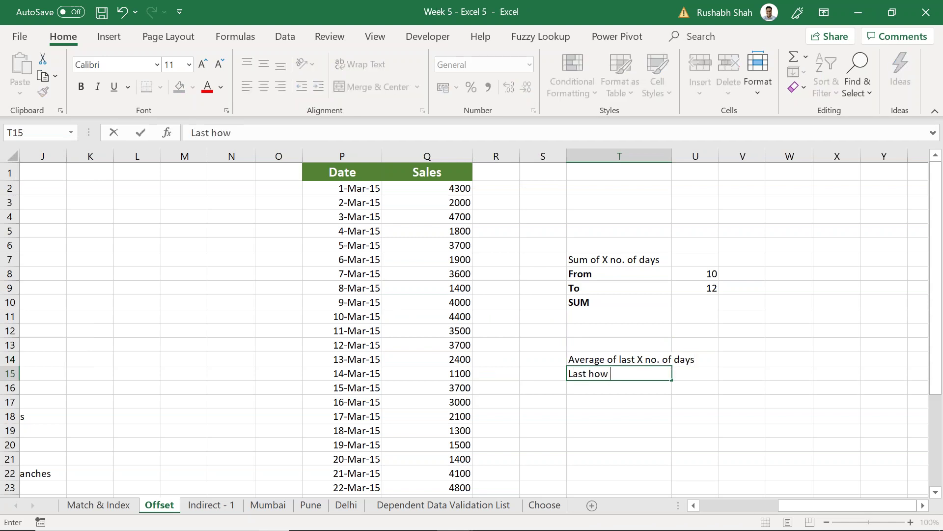
key(BackSpace)
key(BackSpace)
text(ny?)
key(Return)
text(Ave)
key(BackSpace)
key(BackSpace)
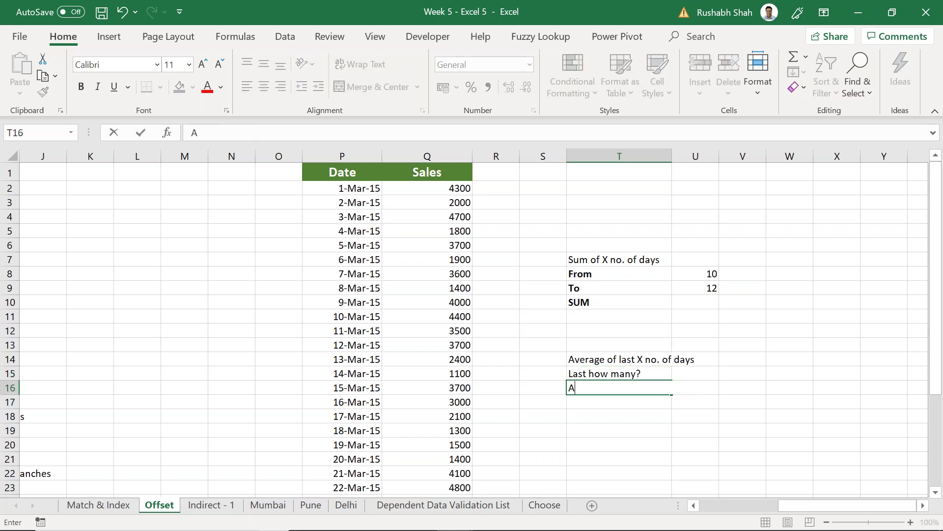
text(VERAGE)
key(Delete)
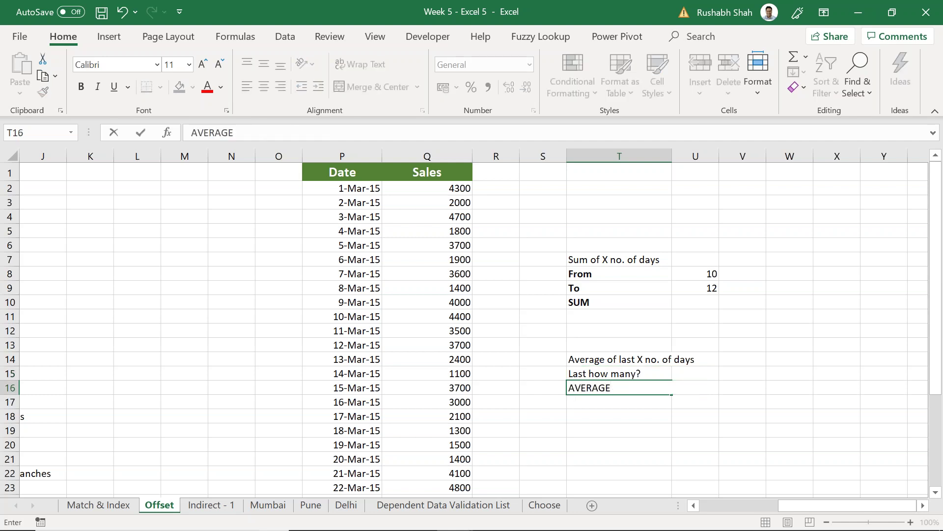
key(Return)
Step: Make the labels in T15:T16 bold
key(Up)
key(Up)
key(shift+Down)
key(ctrl+b)
Step: Enter 5 for "Last how many?" in U15, and select the last five sales values in Q28:Q32
key(Right)
text(5)
key(Return)
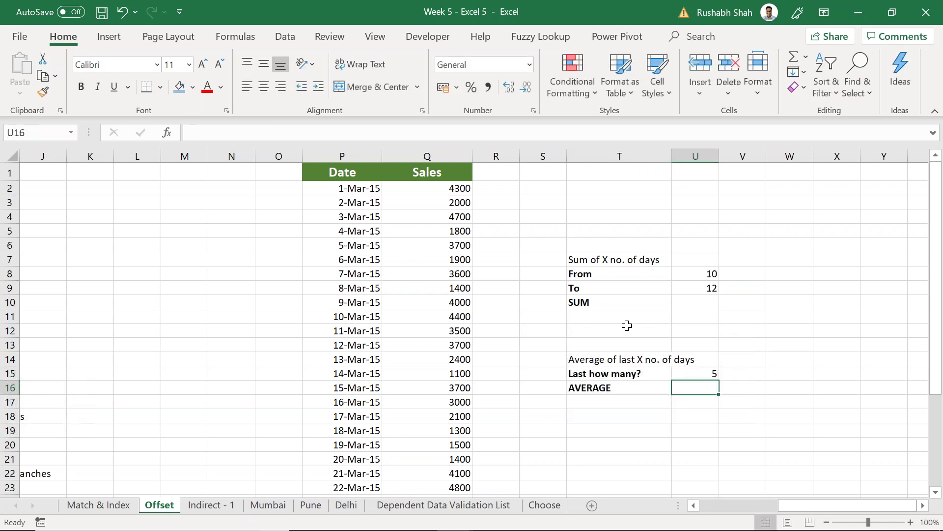
scroll(627, 325, down, 6)
drag(458, 355, 466, 301)
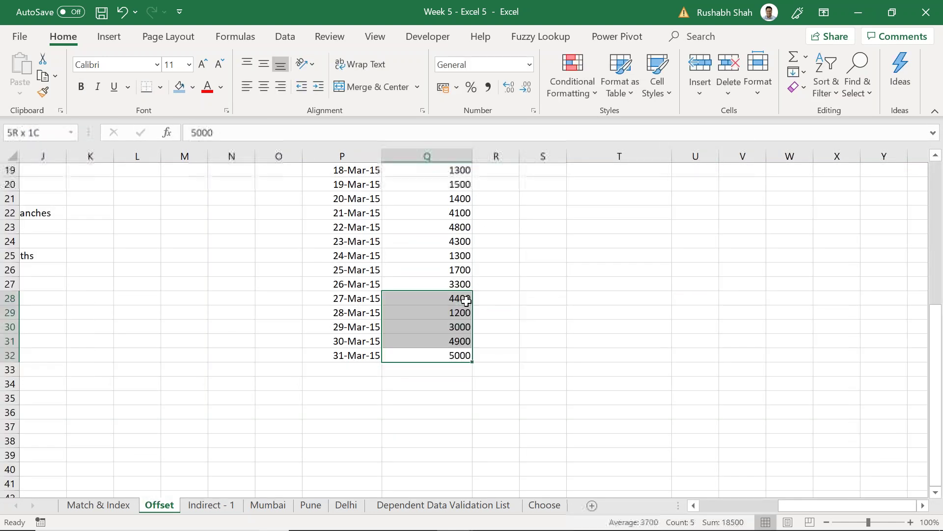
Step: Set "Last how many?" to 9, and select the last nine sales values in Q24:Q32
scroll(592, 394, up, 6)
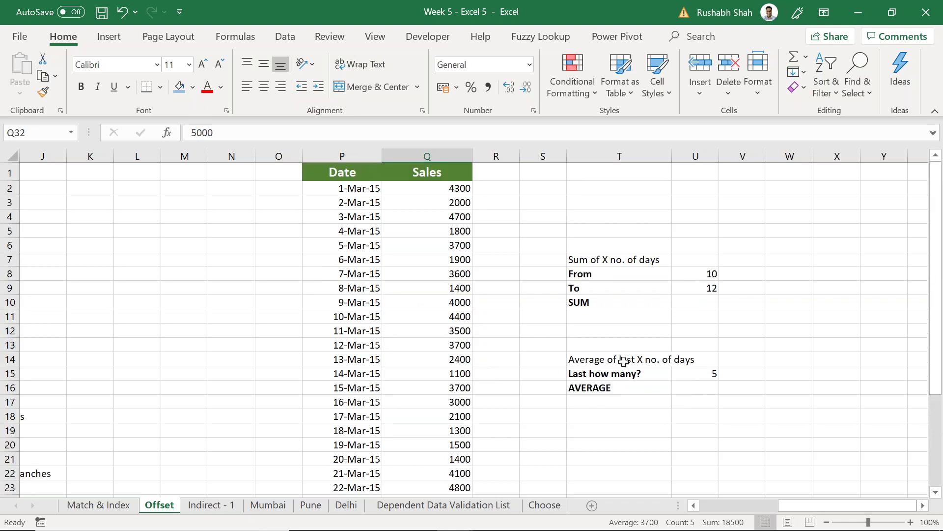
click(638, 375)
click(695, 373)
text(9)
key(Return)
scroll(502, 280, down, 5)
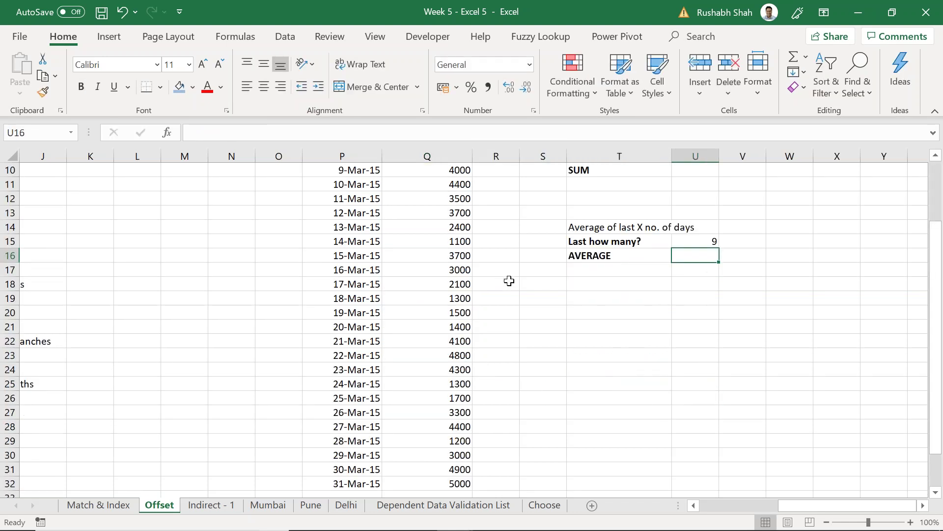
drag(463, 393, 452, 270)
click(730, 122)
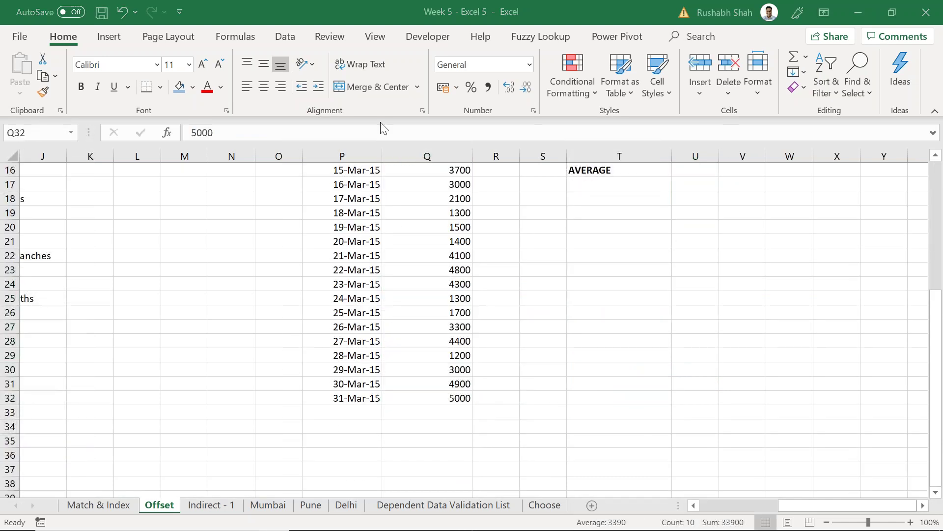
drag(454, 283, 447, 396)
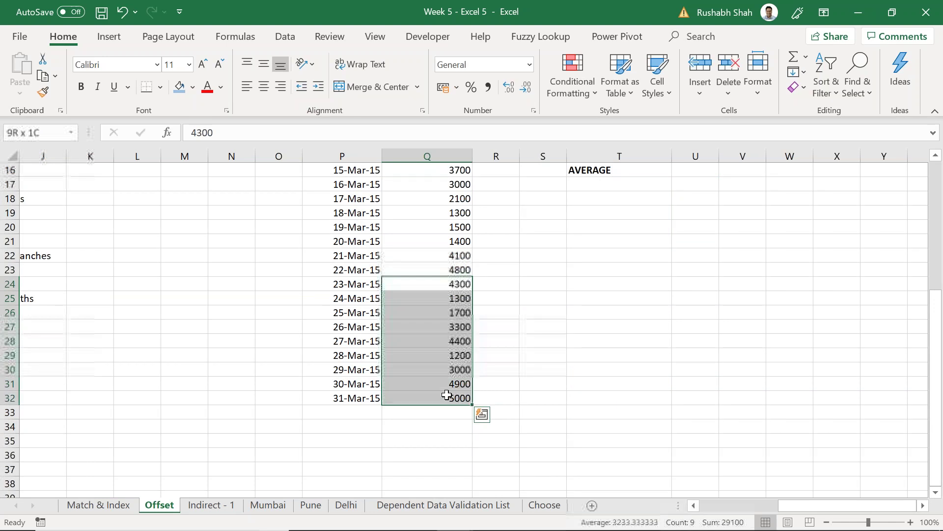
Step: Compare the number of days in U15 with the last nine sales values by selecting Q24:Q32 again
scroll(611, 341, up, 2)
scroll(612, 342, up, 3)
click(695, 388)
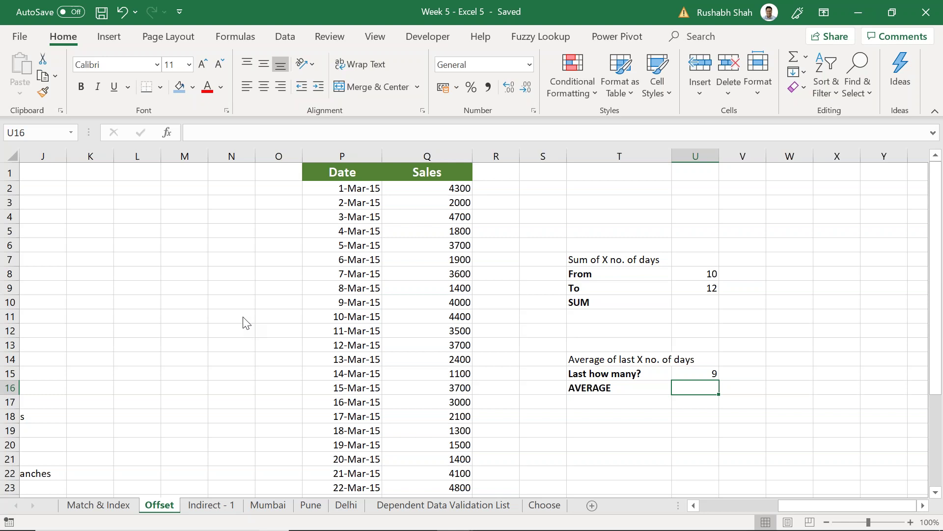
click(699, 375)
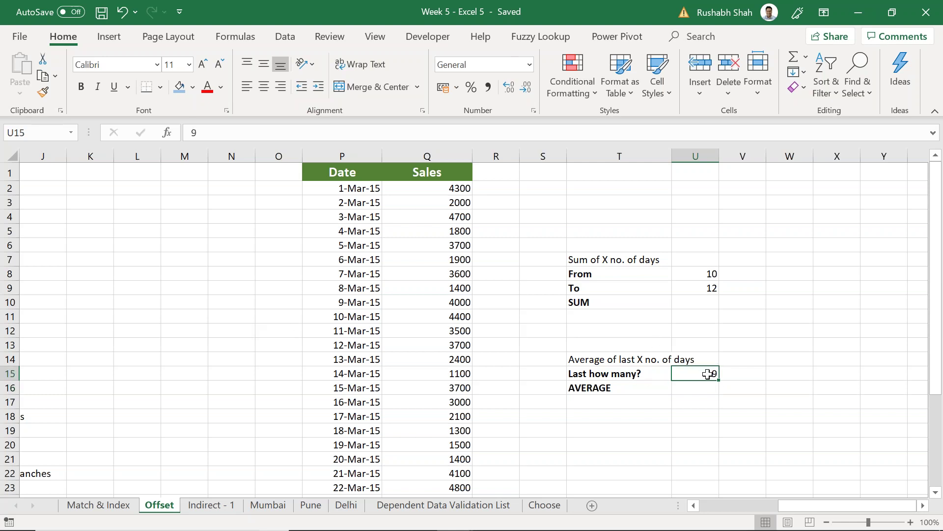
scroll(468, 358, down, 5)
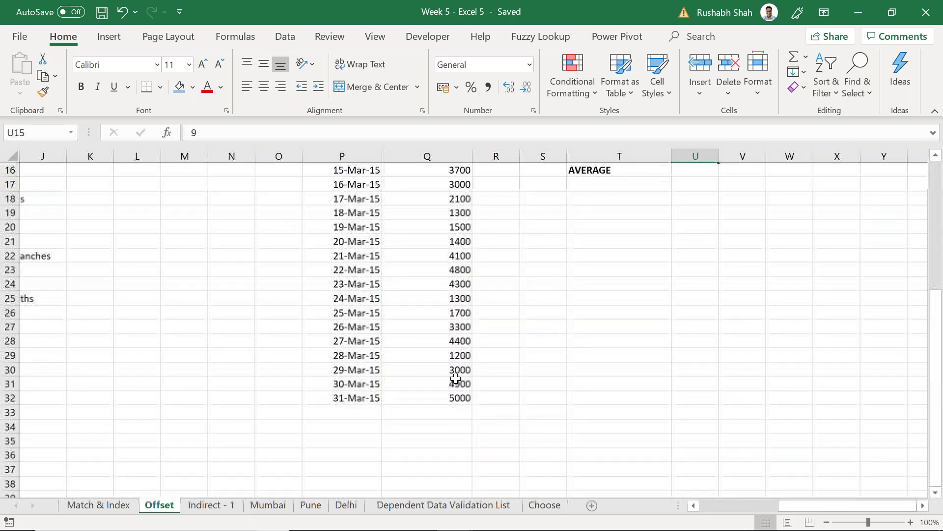
drag(449, 396, 461, 287)
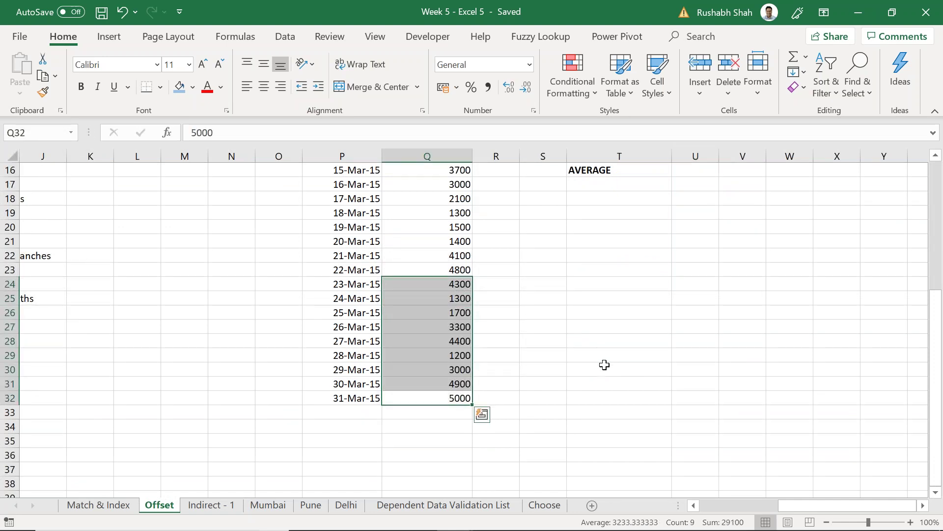
Step: Set "Last how many?" in U15 to 4, and select the last four sales values in Q29:Q32
scroll(605, 364, up, 1)
click(704, 198)
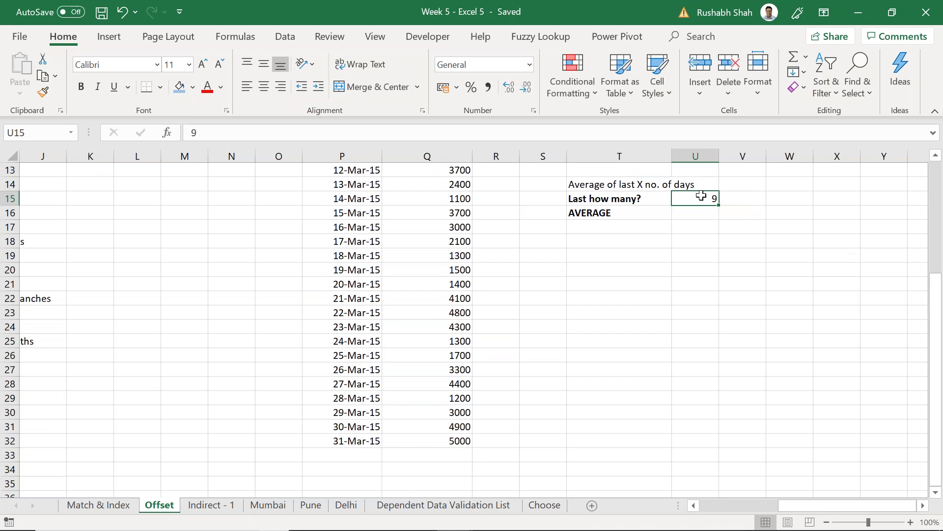
text(4)
key(Return)
drag(446, 442, 453, 400)
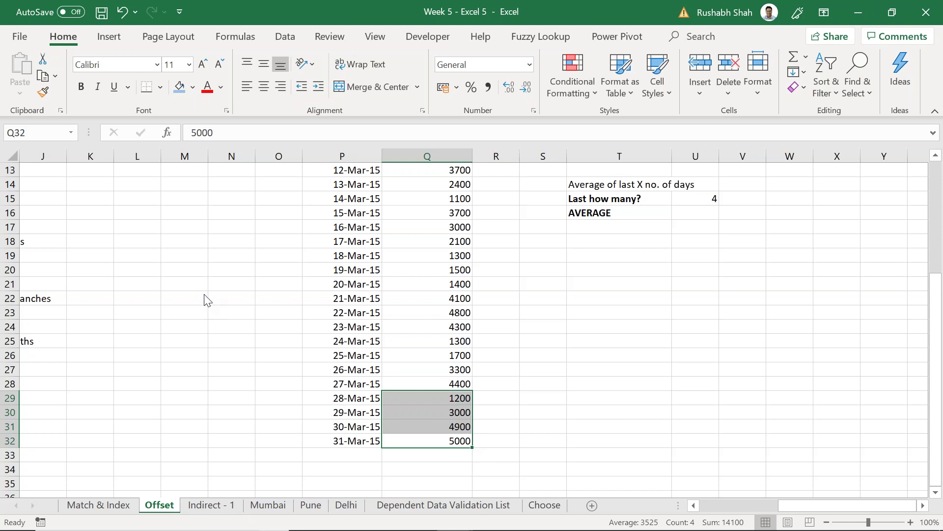
Step: Select the empty AVERAGE result cell U16 and save the workbook
click(668, 211)
key(Right)
key(ctrl+s)
scroll(596, 282, up, 3)
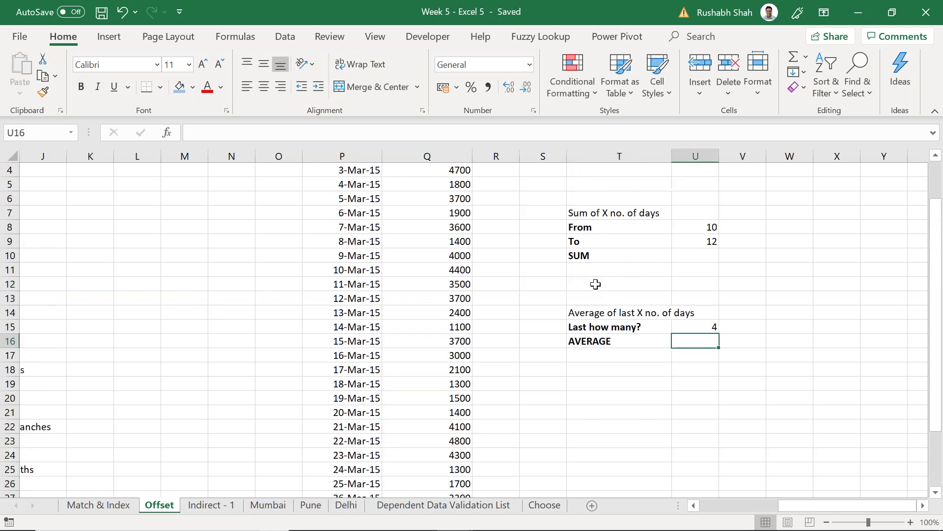
Step: Select both exercise blocks in T7:U16 for review, and switch to the Indirect - 1 sheet
drag(695, 341, 614, 213)
click(698, 339)
key(ctrl+Page_Down)
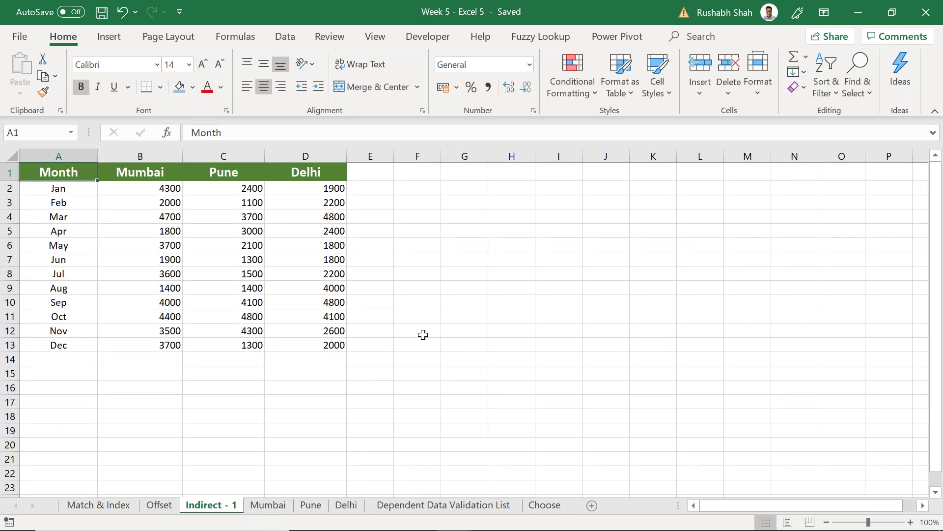
click(460, 200)
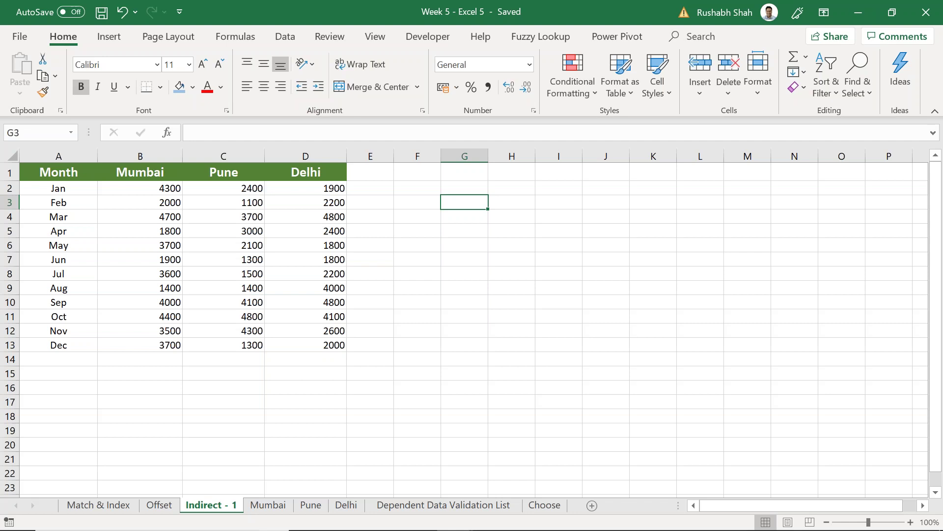
text(=SUM()
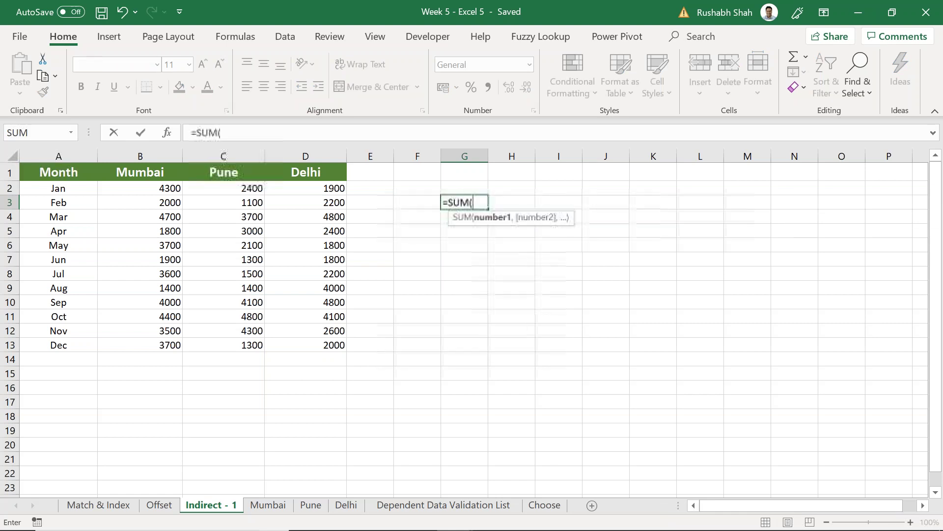
key(Escape)
key(Right)
key(Left)
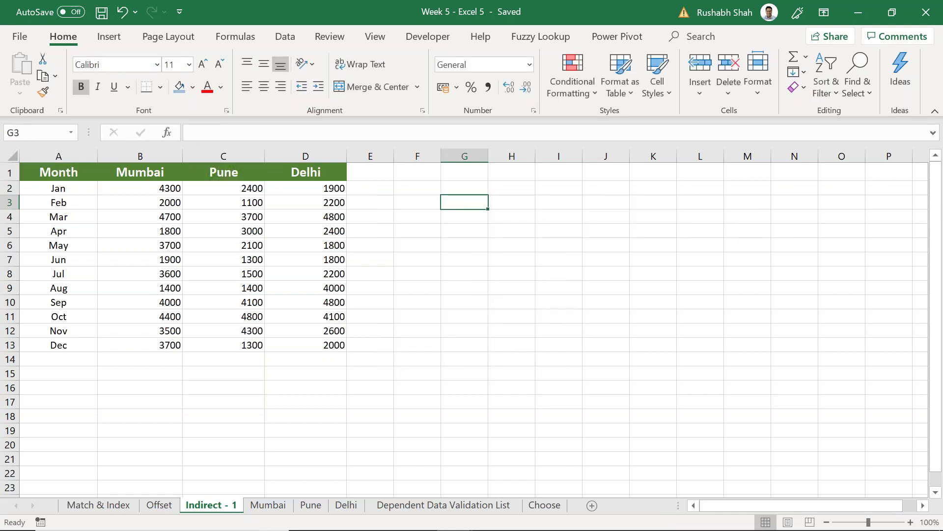
Step: Label G3 Mumbai and total the Mumbai column in H3 with =SUM(B2:B13)
text(Mumbai)
key(Tab)
text(=SUM()
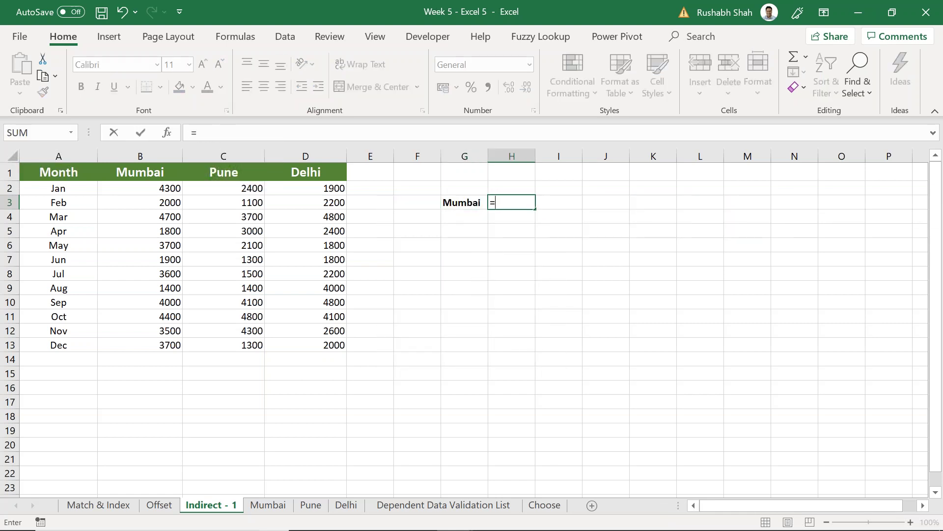
key(Left)
key(Left)
key(Left)
key(Left)
key(Left)
key(Left)
key(Up)
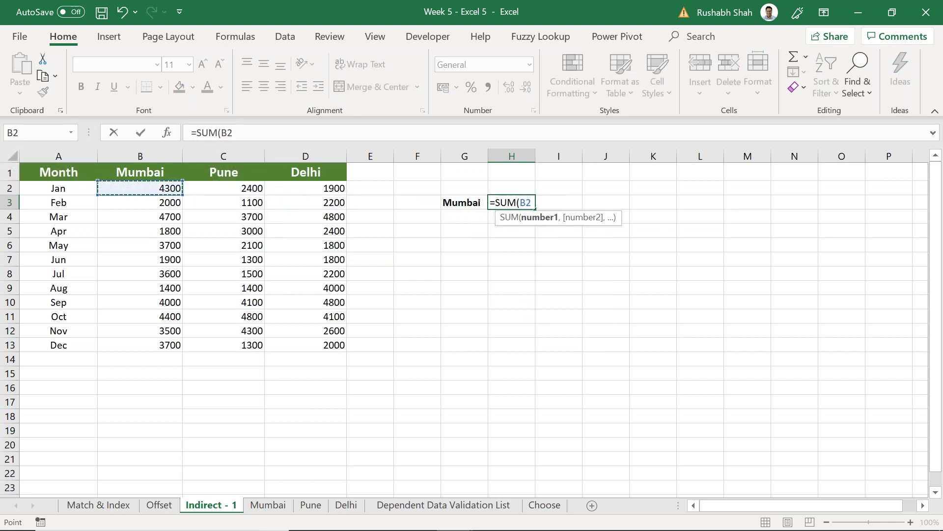
key(ctrl+shift+Down)
key(Return)
click(510, 202)
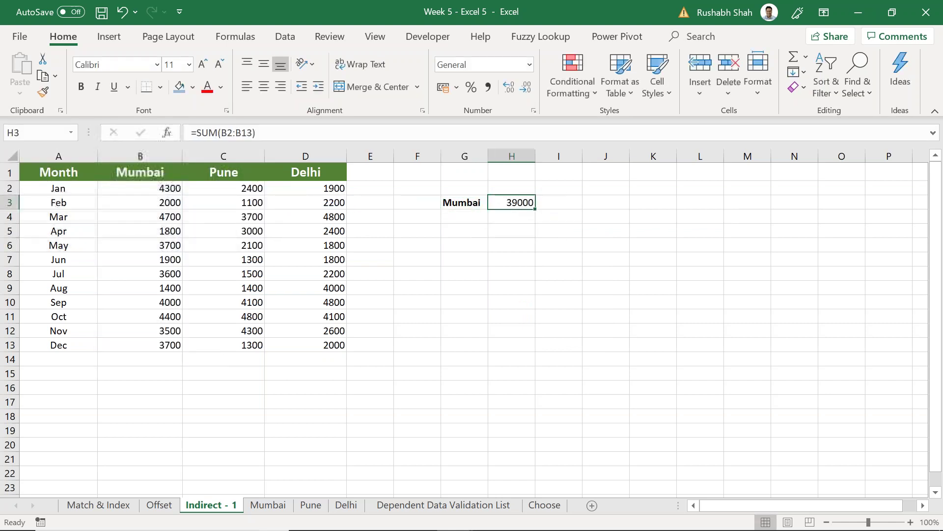
key(F2)
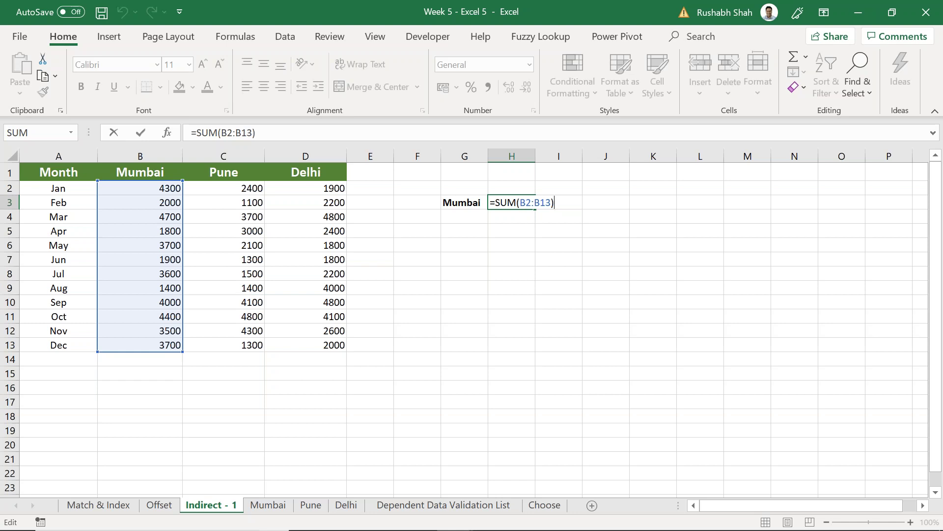
key(ctrl+Return)
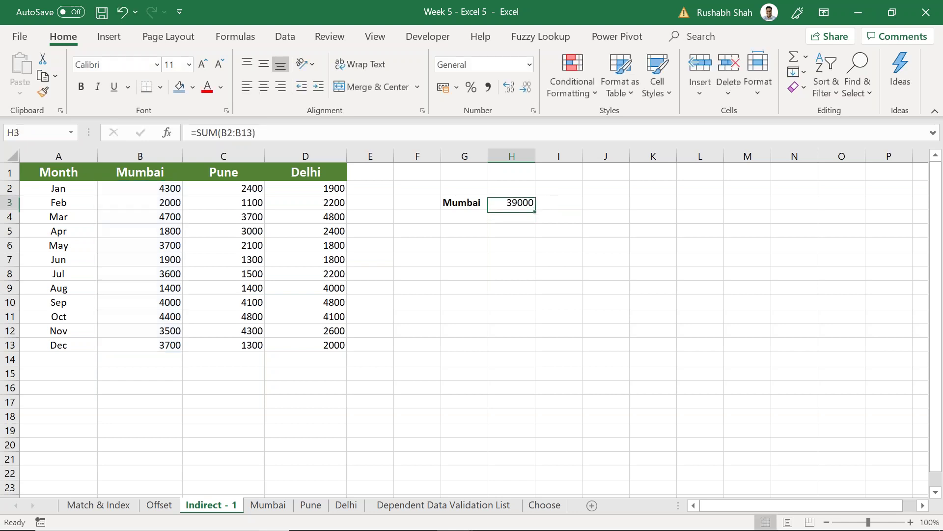
Step: Fill the Mumbai label cell G3 with light blue and save the workbook
key(Left)
click(178, 87)
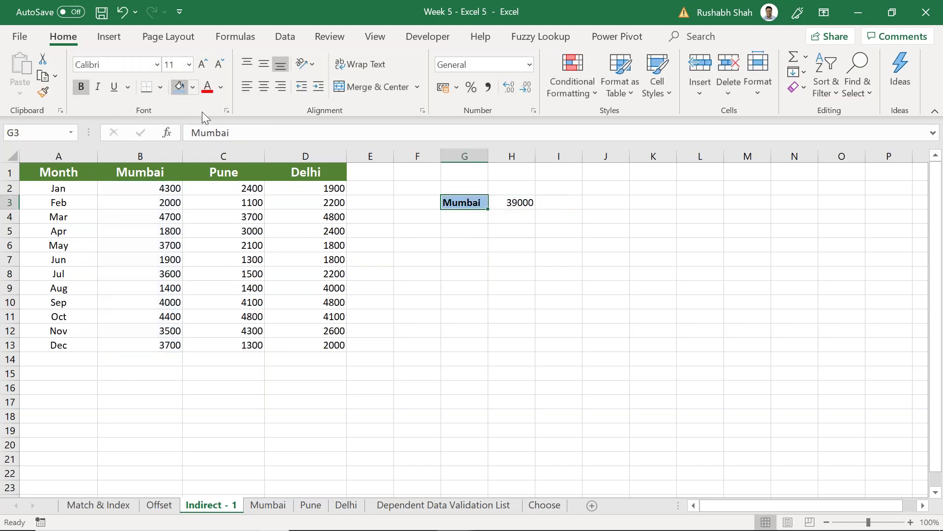
click(527, 203)
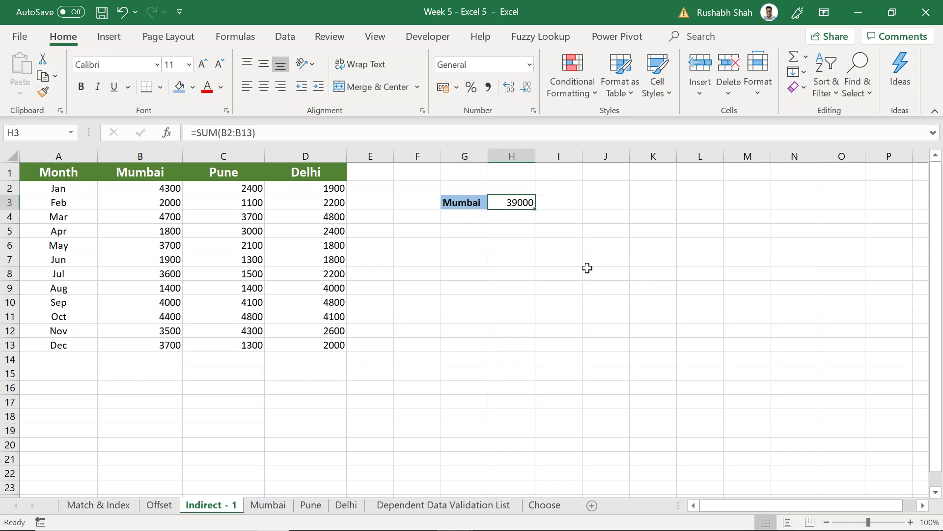
key(ctrl+s)
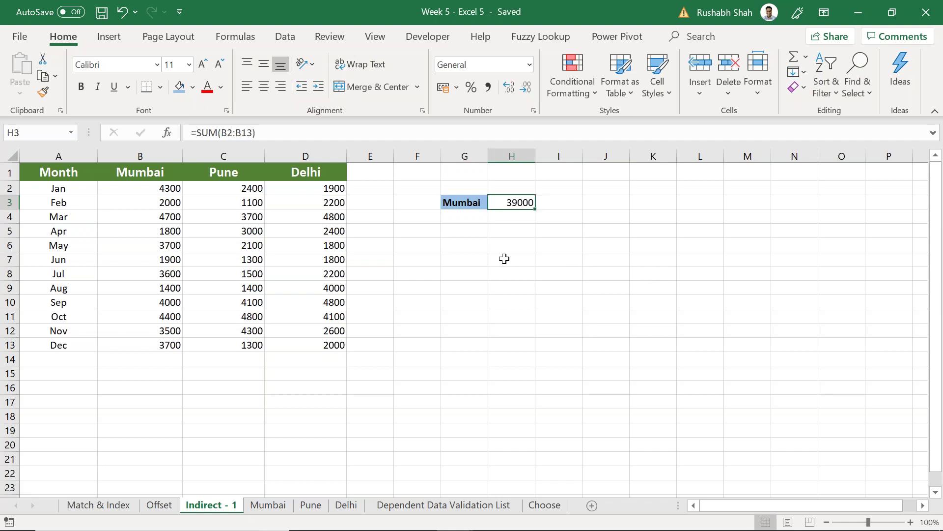
Step: Compare the city label in G3 with the total in H3 by selecting the two cells alternately
click(476, 202)
click(501, 202)
click(482, 203)
click(514, 202)
click(475, 200)
click(512, 201)
Step: Define a workbook-level name Mumbai for the Mumbai sales in B2:B13
drag(168, 186, 169, 346)
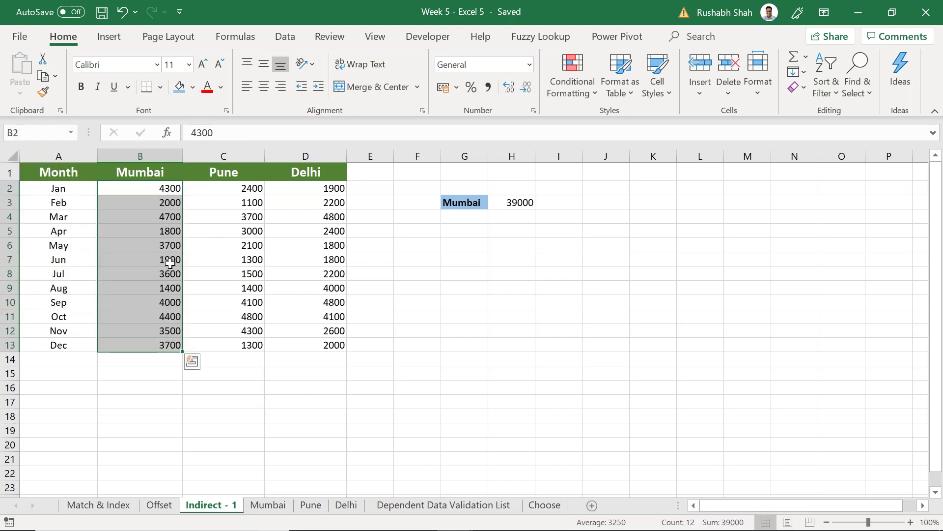
click(248, 36)
click(398, 96)
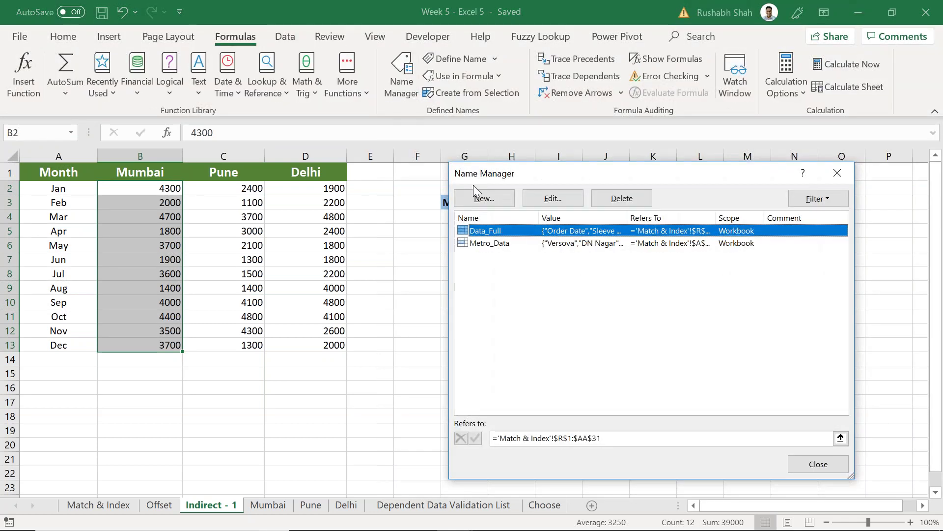
click(479, 199)
drag(588, 248, 434, 272)
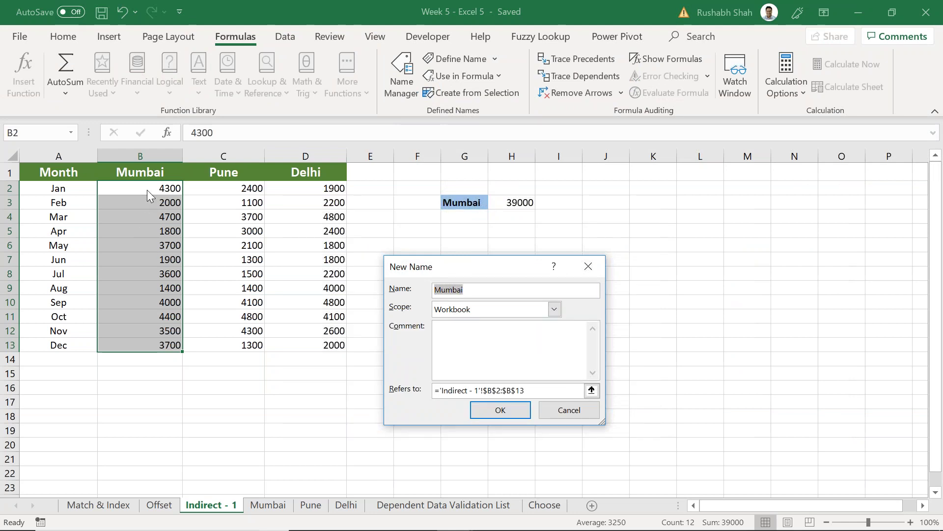
click(485, 412)
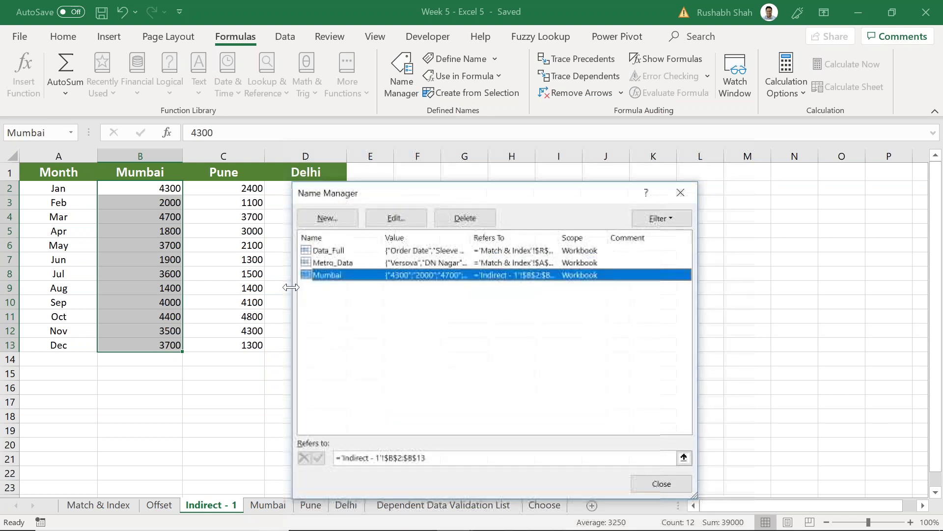
Step: Define a workbook-level name Pune that refers to the Pune sales in C2:C13
click(334, 224)
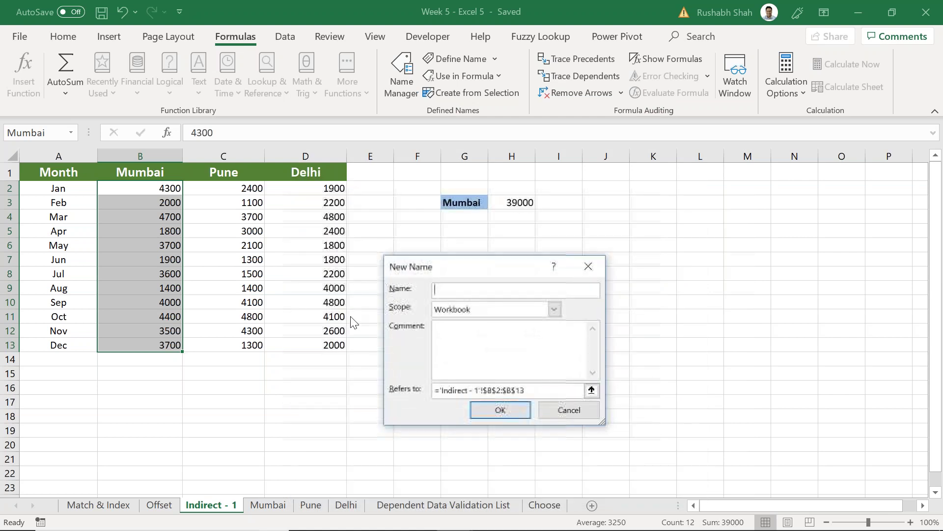
text(Pune)
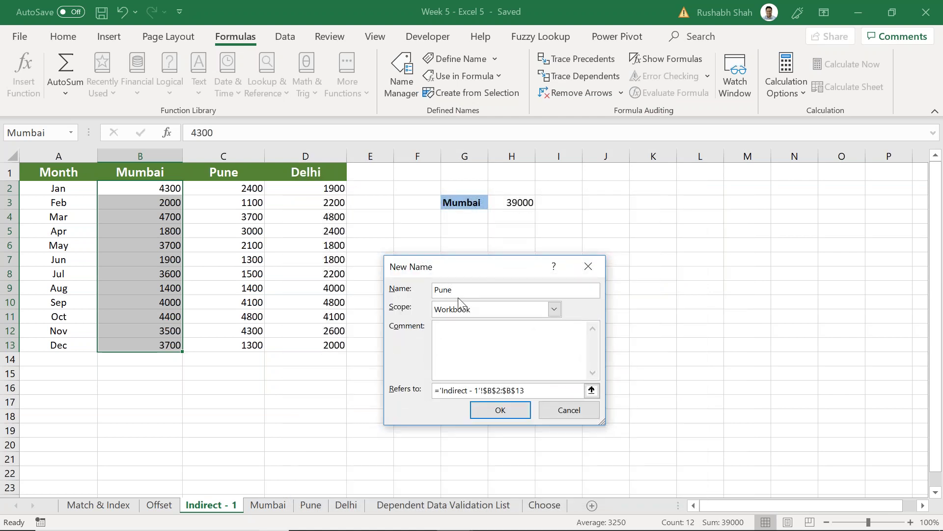
click(531, 390)
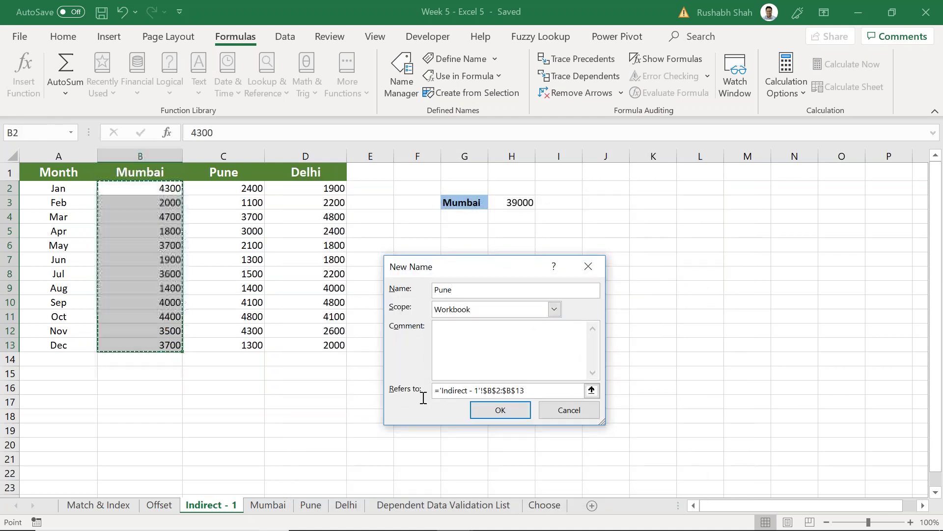
key(BackSpace)
key(BackSpace)
key(BackSpace)
key(BackSpace)
key(BackSpace)
key(BackSpace)
key(BackSpace)
key(BackSpace)
key(BackSpace)
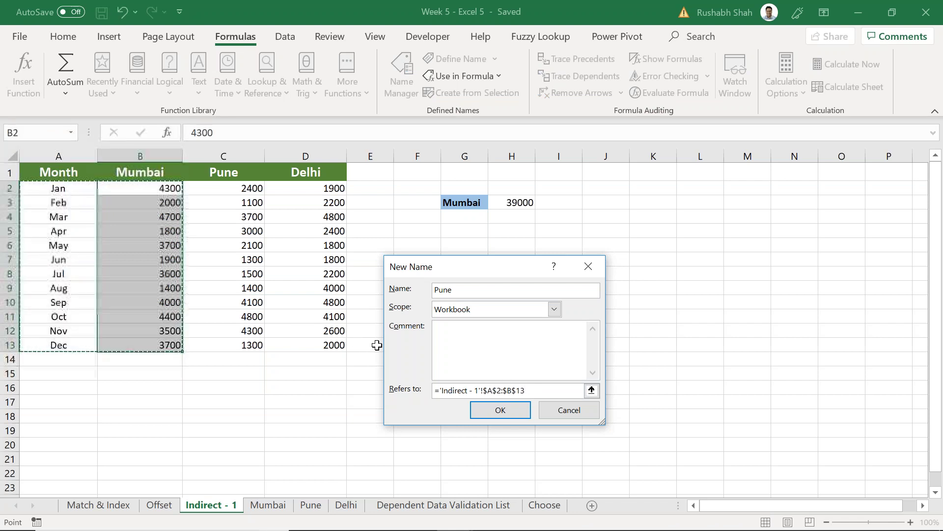
drag(231, 189, 231, 346)
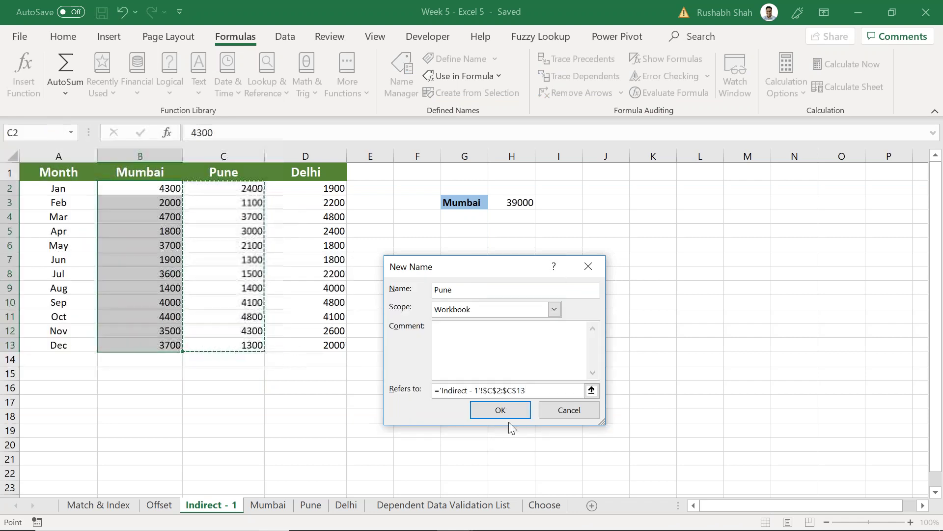
click(501, 410)
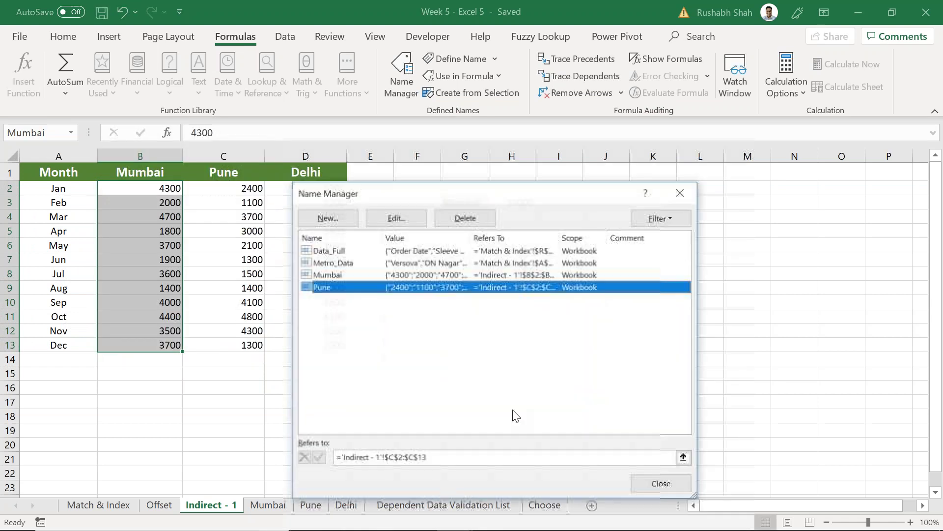
Step: Define a workbook-level name Delhi for the Delhi sales in D2:D13 and close the Name Manager
click(336, 216)
text(Delhi)
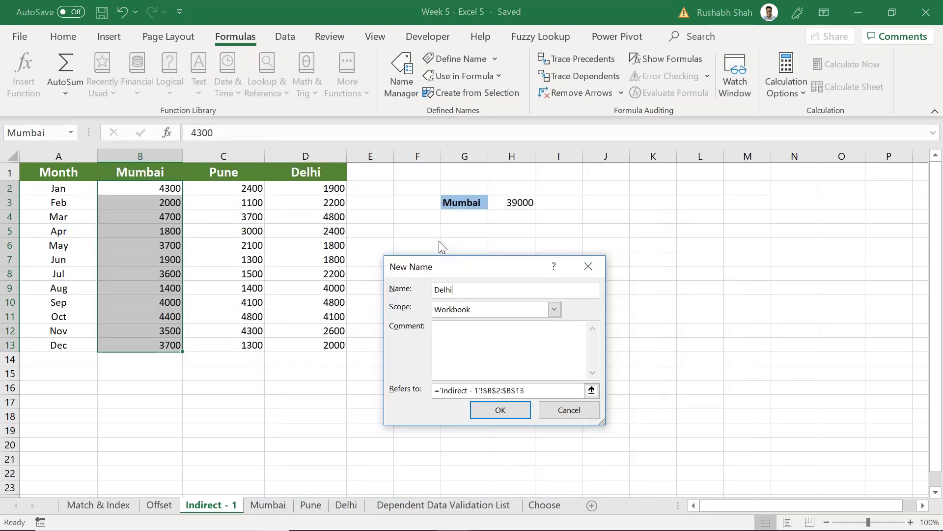
key(Tab)
key(Tab)
key(Tab)
key(BackSpace)
drag(319, 189, 322, 345)
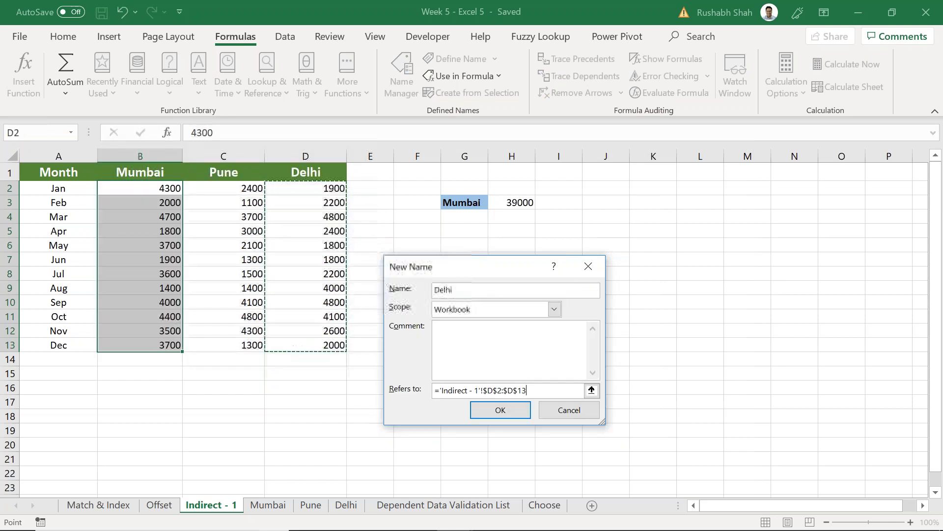
click(485, 412)
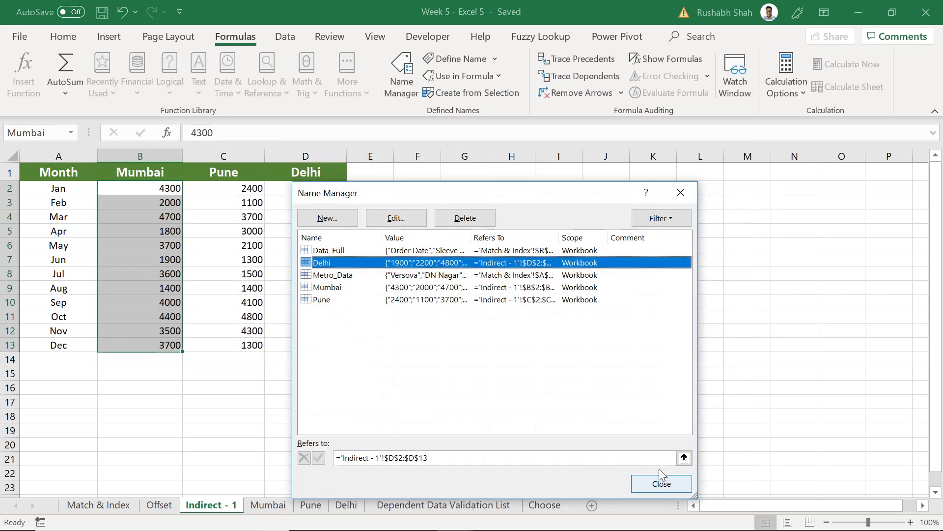
click(661, 482)
click(512, 227)
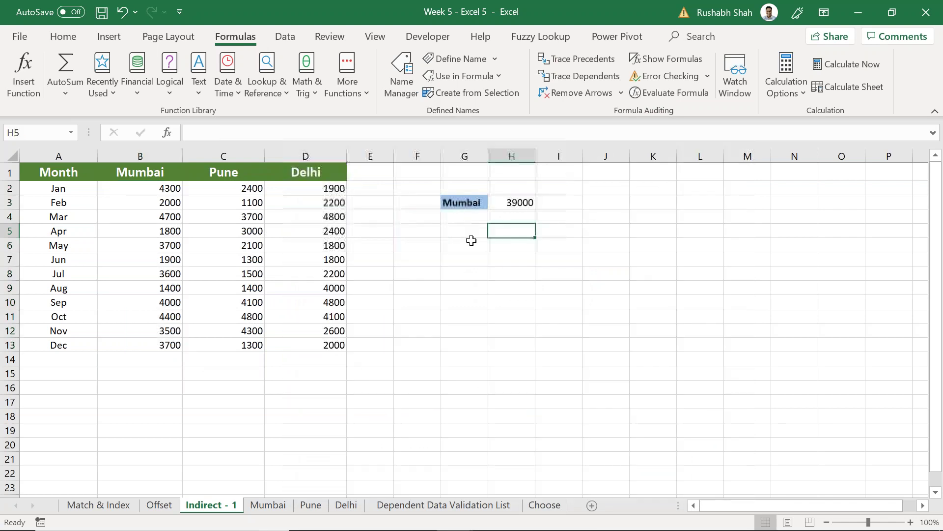
Step: Replace the cell range in H3's SUM formula with the defined name, giving =SUM(Mumbai)
click(510, 204)
key(F2)
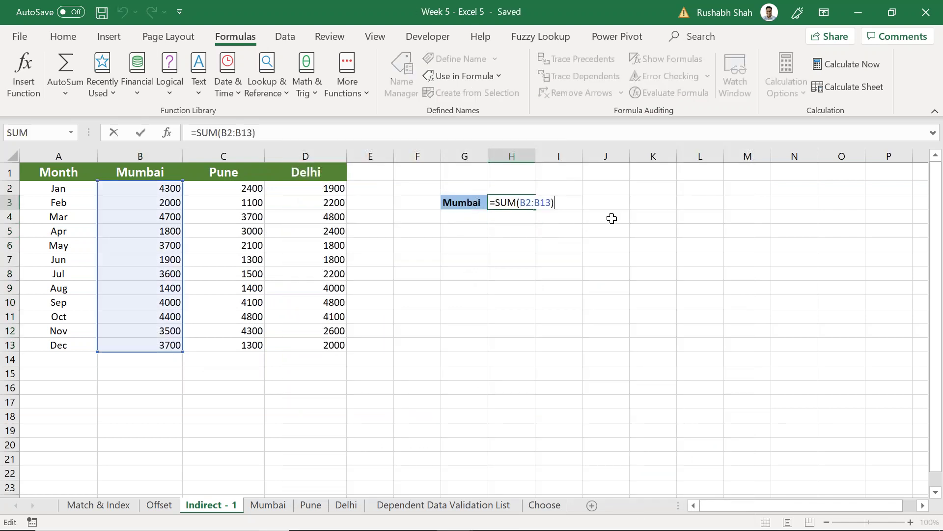
key(Left)
key(ctrl+shift+Left)
key(ctrl+shift+Left)
text(Mumbai)
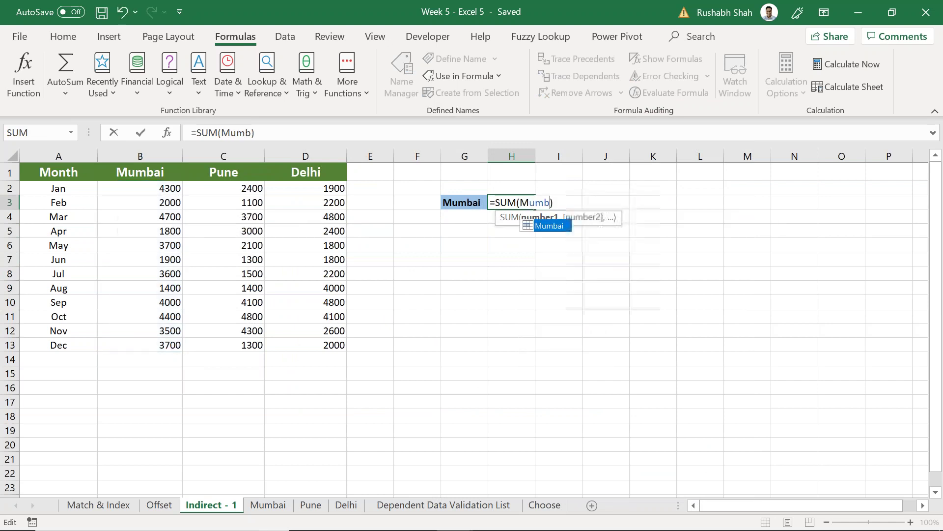
key(Return)
key(Up)
Step: Change the SUM argument in H3 to the defined name Pune
key(F2)
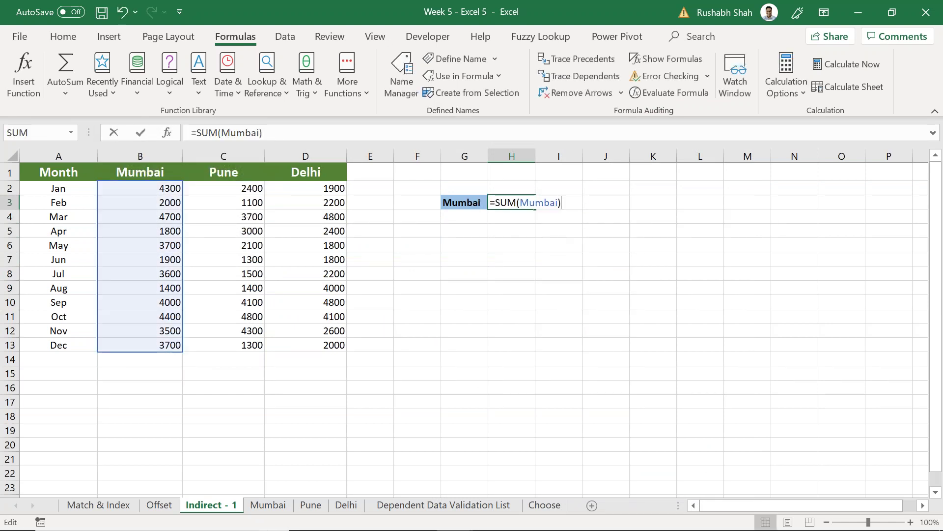
key(Left)
key(ctrl+shift+Left)
text(Pune)
key(Return)
key(Up)
Step: Change the SUM argument in H3 to the defined name Delhi
key(F2)
key(Left)
key(ctrl+shift+Left)
text(Delhi)
key(Return)
key(Up)
key(F2)
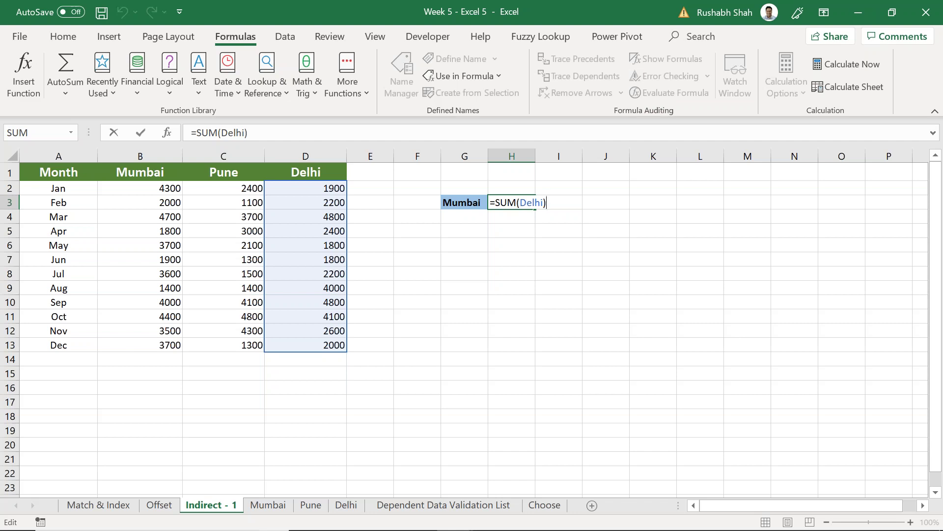
key(ctrl+Return)
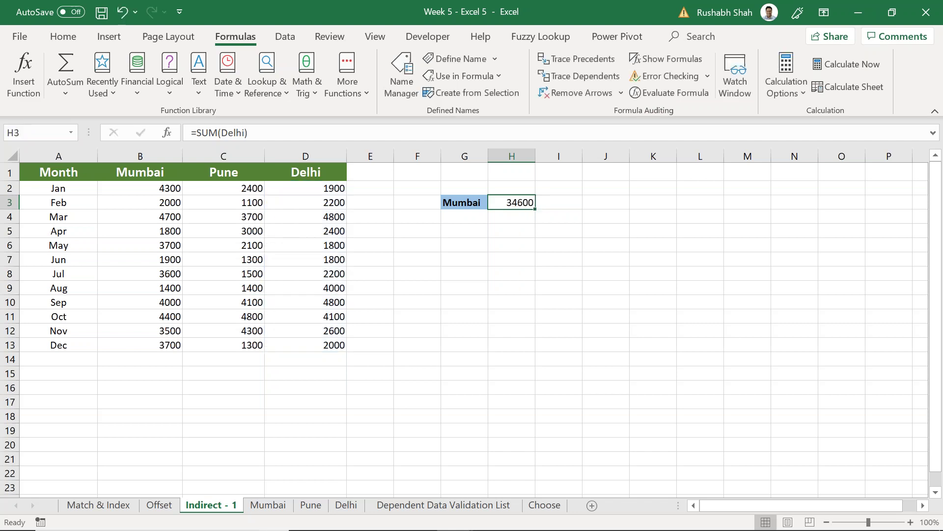
Step: Replace the name inside H3's SUM formula with a reference to the city label, giving =SUM(G3)
key(F2)
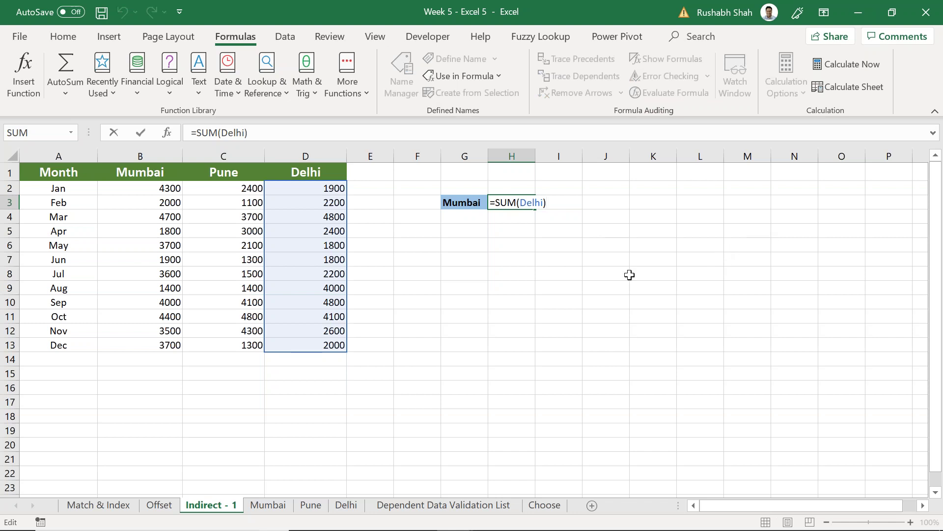
key(Left)
key(ctrl+shift+Left)
key(BackSpace)
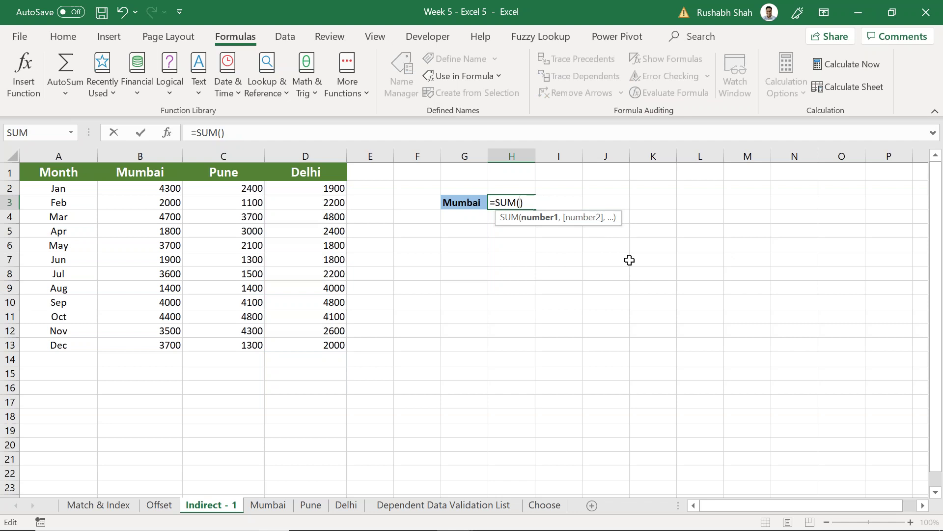
click(467, 202)
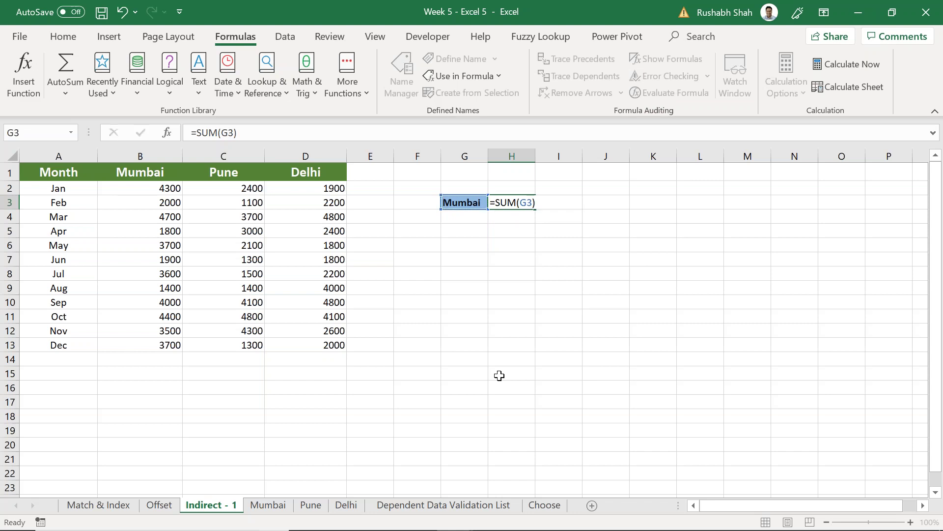
key(Return)
key(Up)
Step: Wrap the G3 reference in H3's SUM formula with the INDIRECT function, giving =SUM(INDIRECT(G3))
key(F2)
key(Left)
key(Left)
key(Left)
text(indire)
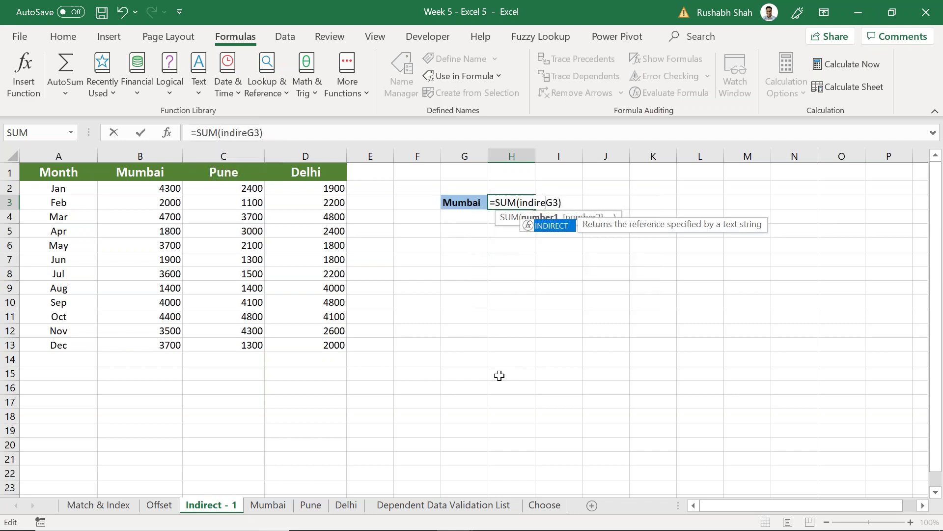
key(Tab)
key(Right)
text())
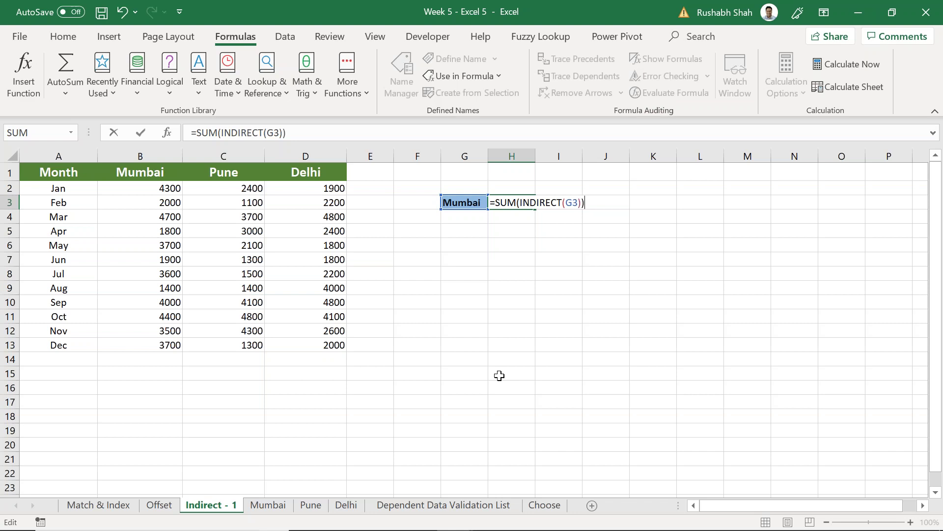
key(Return)
Step: Test the INDIRECT total by changing the city in G3 to Pune and finally Delhi, and review the formula in H3
key(Up)
key(Left)
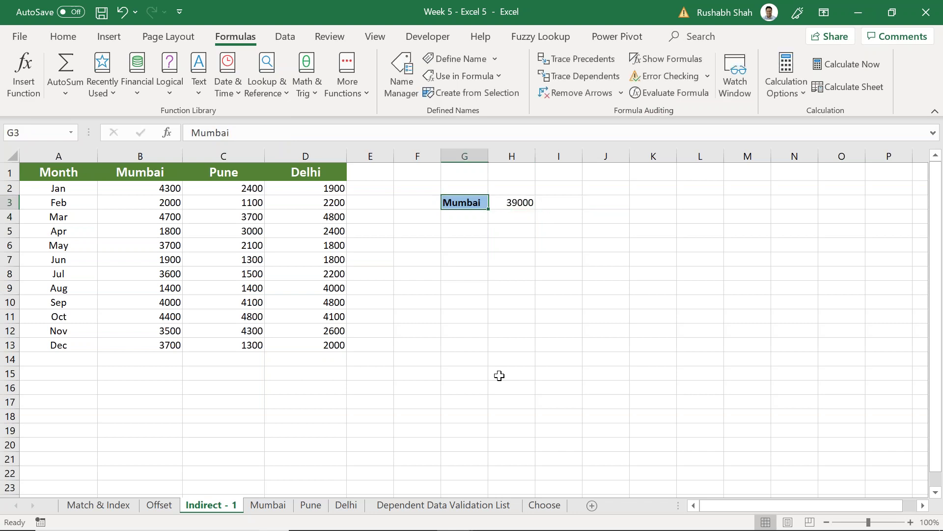
text(Pune)
key(Return)
key(Up)
text(Delhi)
key(Return)
key(Right)
key(Up)
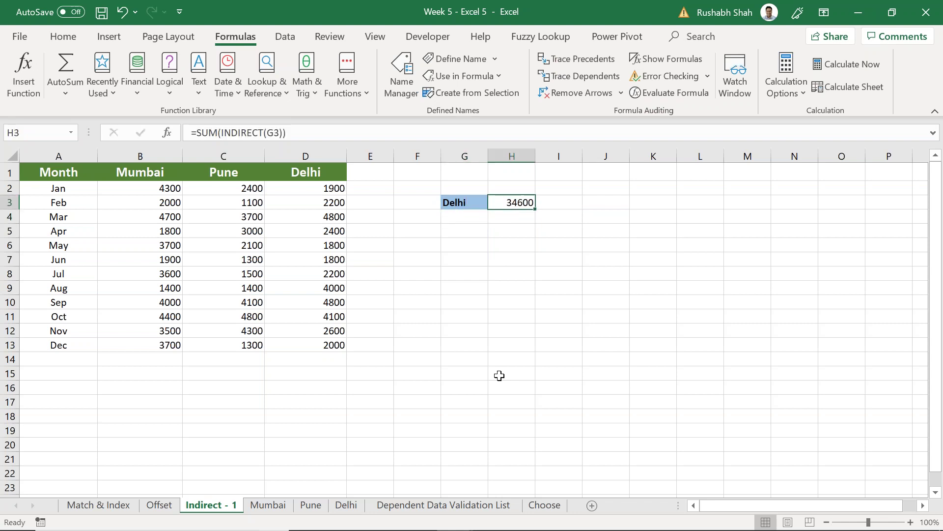
key(F2)
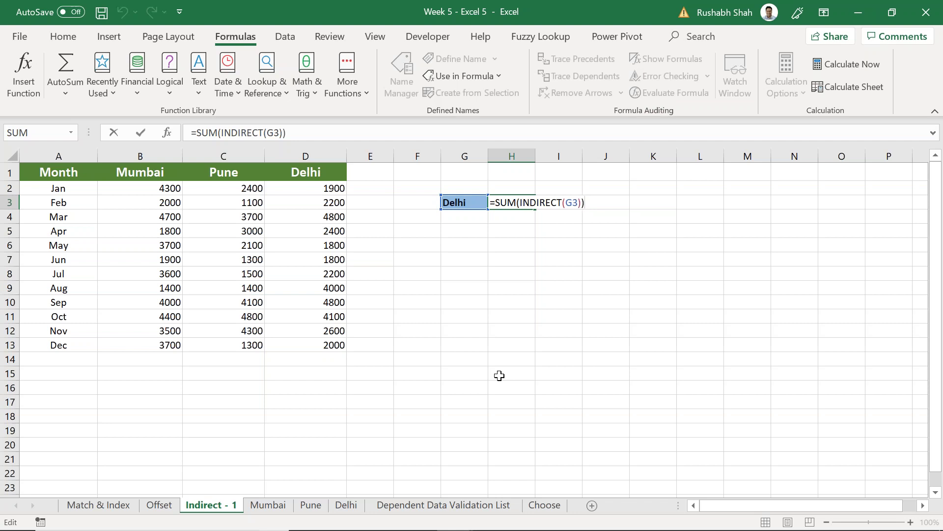
click(25, 170)
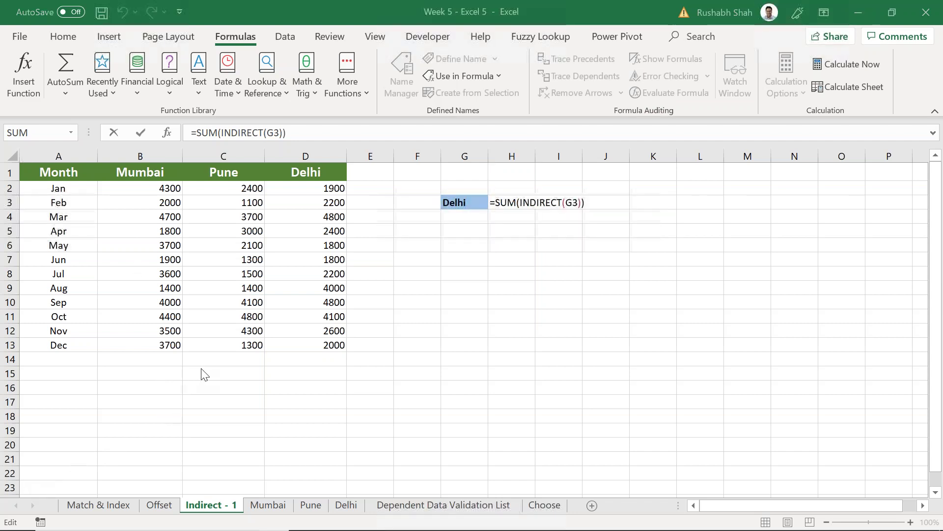
click(588, 2)
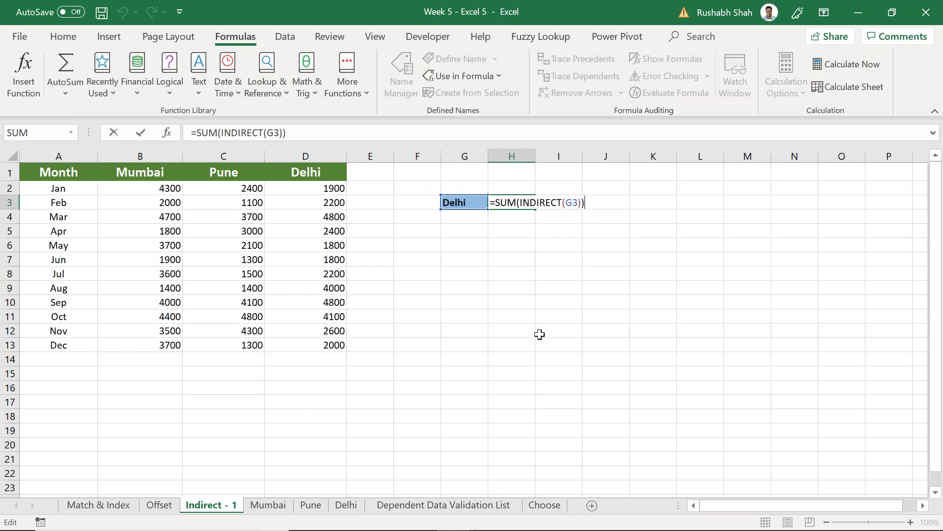
key(Return)
Step: Save the workbook and look through the separate Mumbai, Pune and Delhi sheets
key(Down)
key(Down)
key(Down)
key(Left)
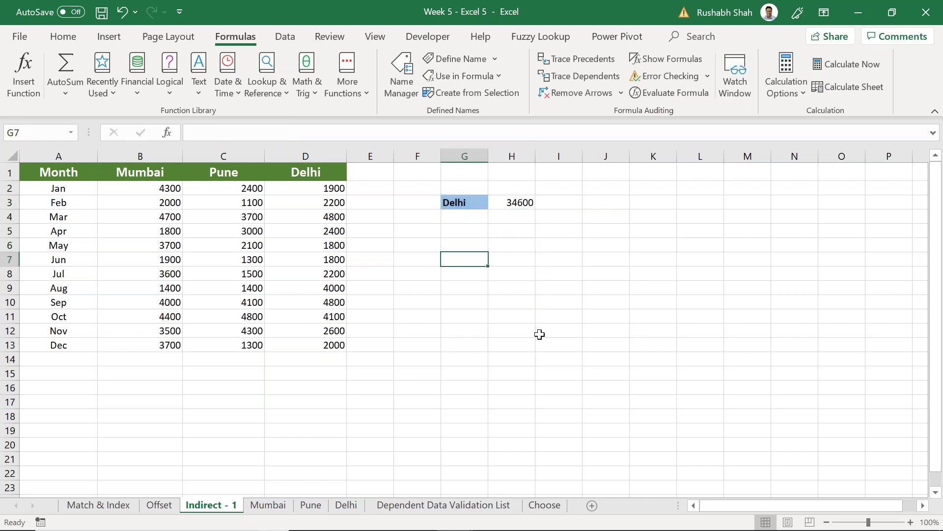
key(ctrl+s)
key(ctrl+s)
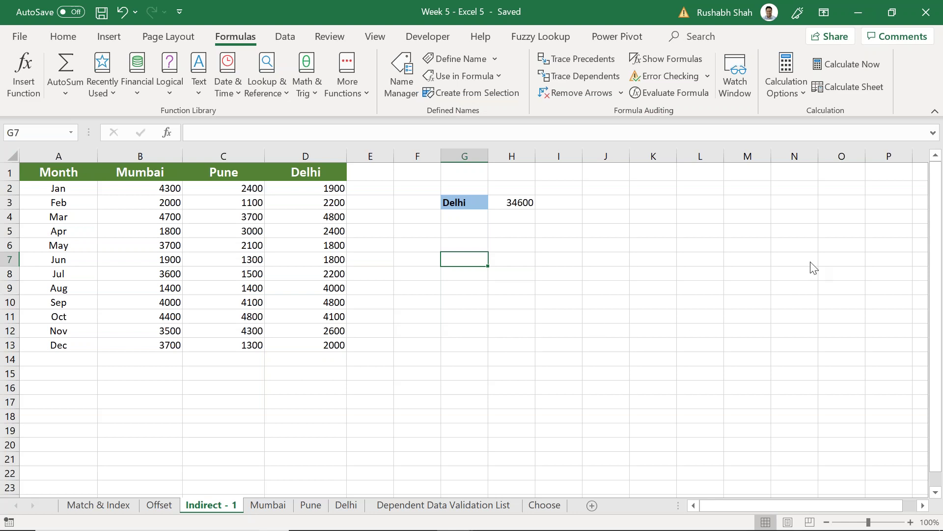
click(260, 503)
click(309, 505)
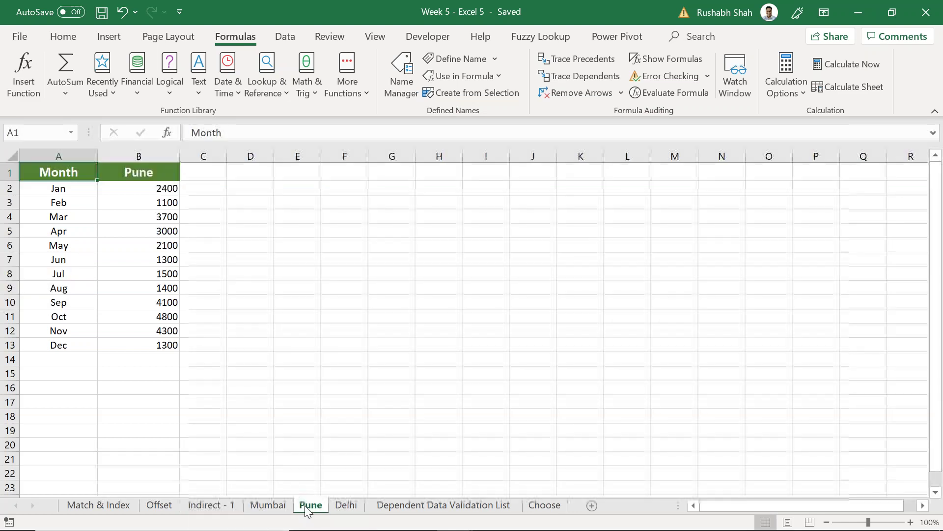
click(339, 505)
click(231, 508)
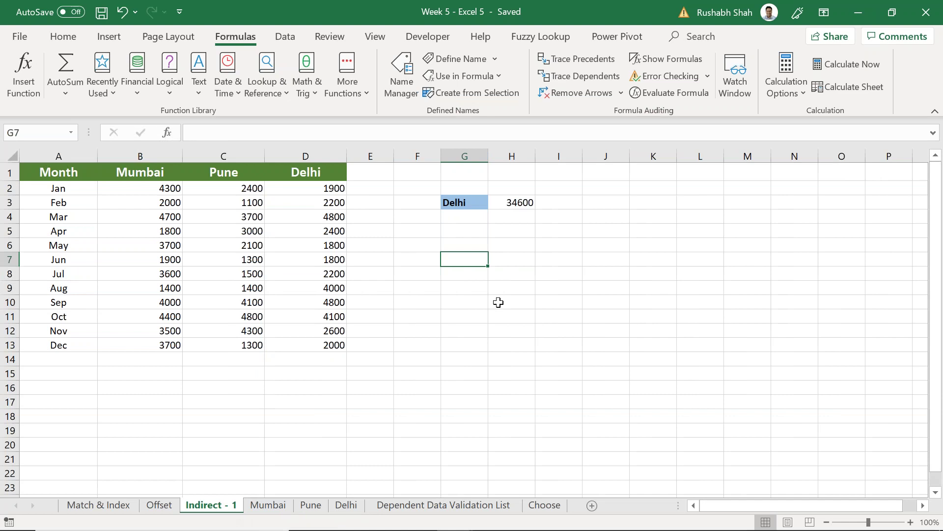
Step: Enter the label Mumbai in G7 and total the Mumbai sheet's sales in H7 with =SUM(Mumbai!B2:B13)
text(Mumbai)
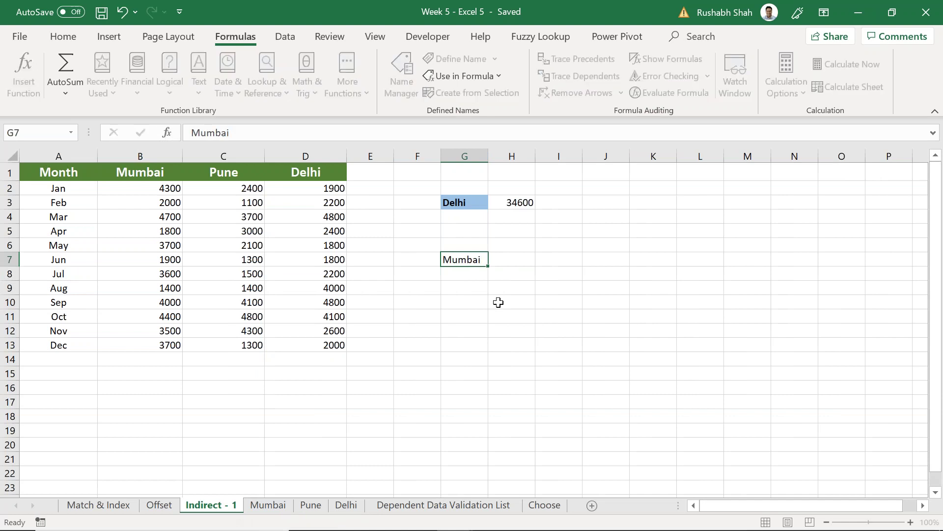
key(Tab)
text(=sum)
key(Tab)
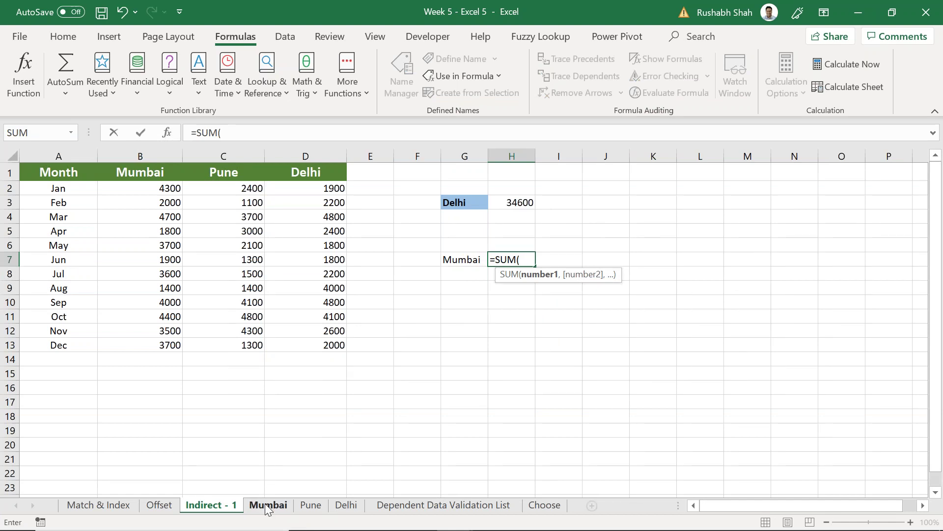
click(268, 505)
drag(167, 188, 165, 344)
key(Return)
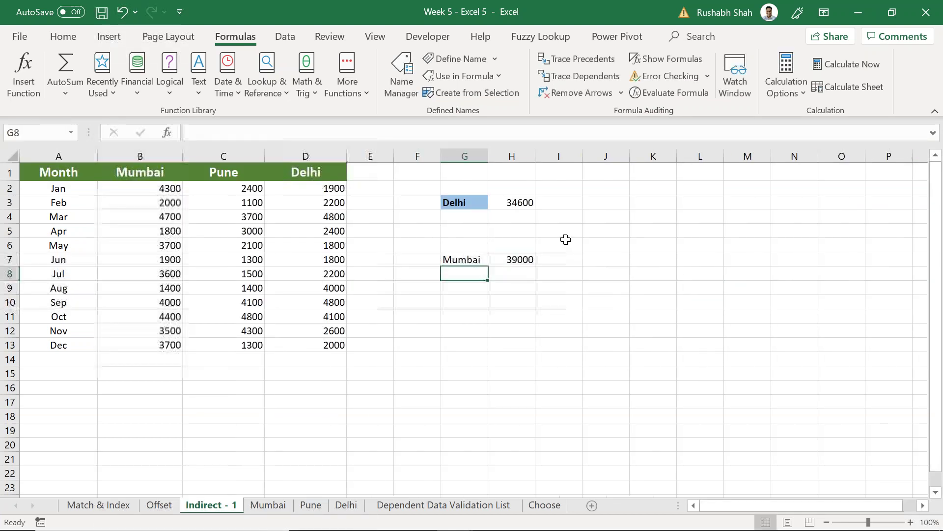
key(Up)
key(F2)
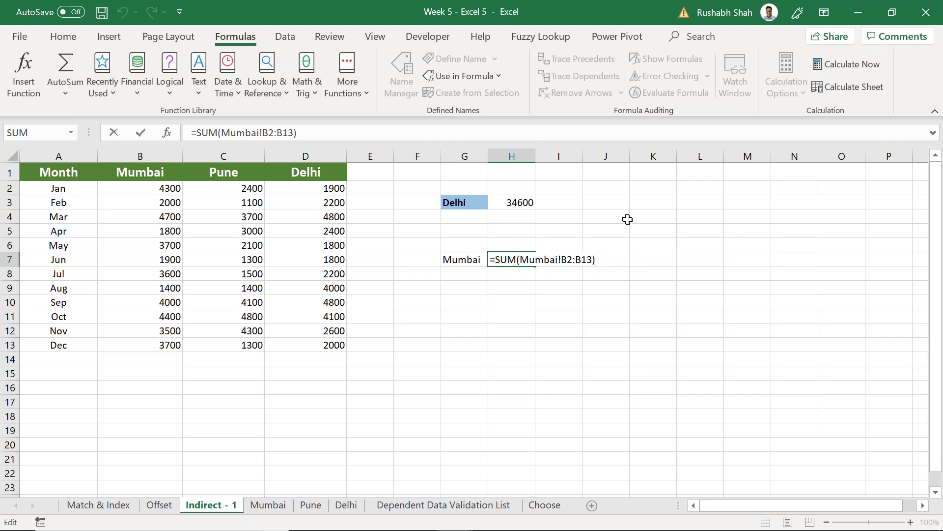
key(Return)
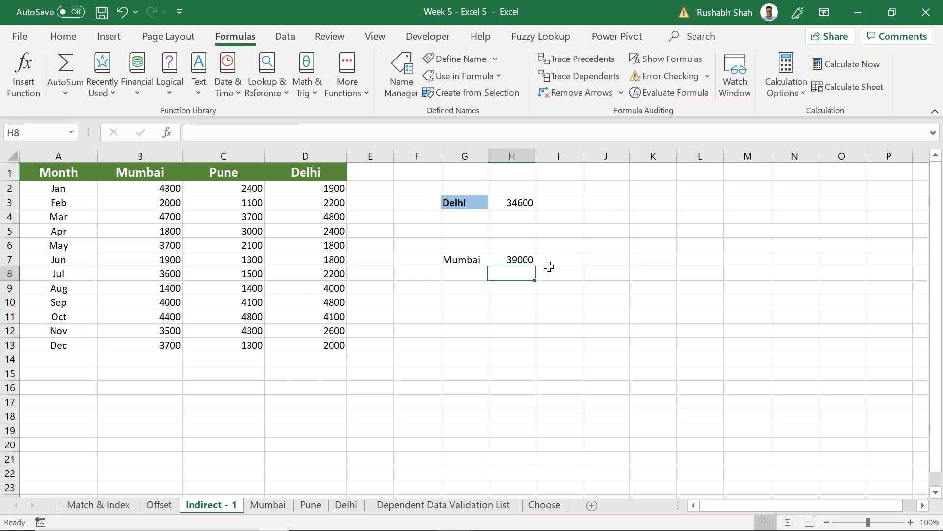
Step: Enter the label Pune in G9 and total the Pune sheet's sales in H9 with =SUM(Pune!B2:B13)
click(464, 282)
text(Pune)
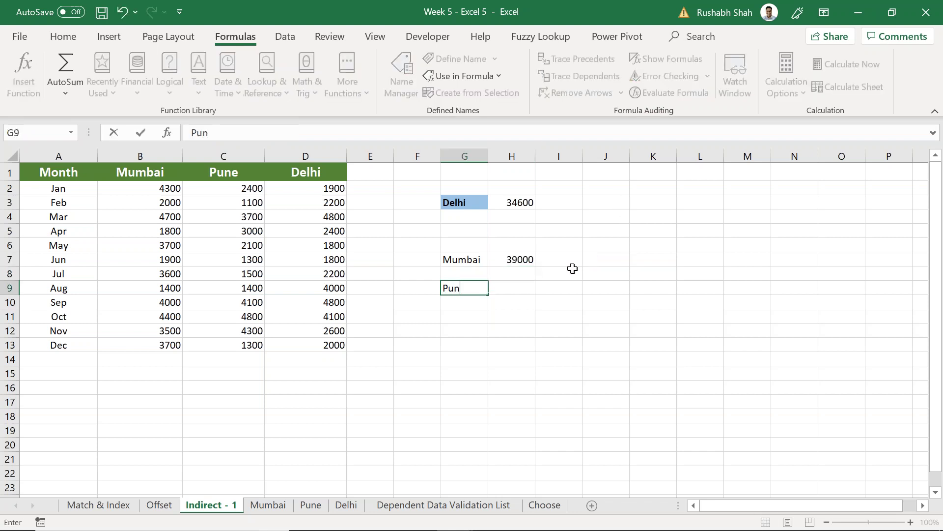
key(Tab)
text(=SUM()
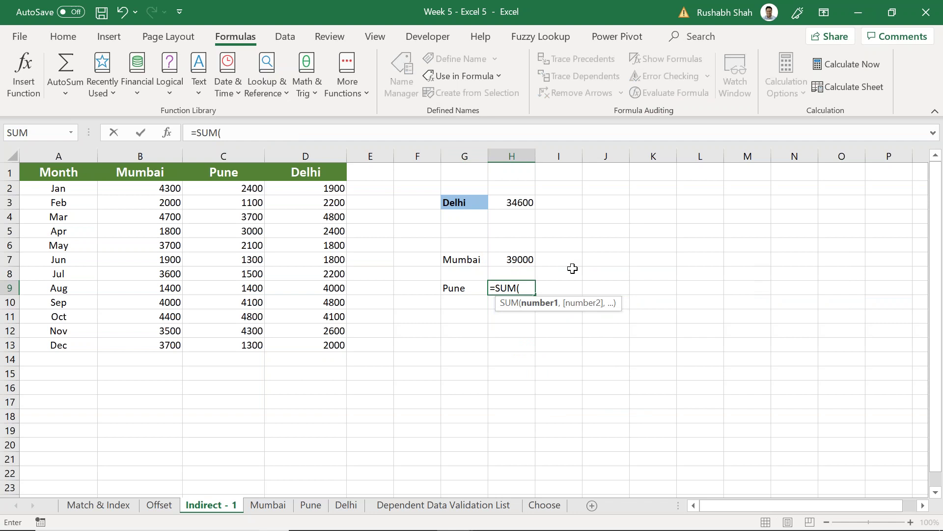
click(311, 505)
drag(137, 181, 139, 339)
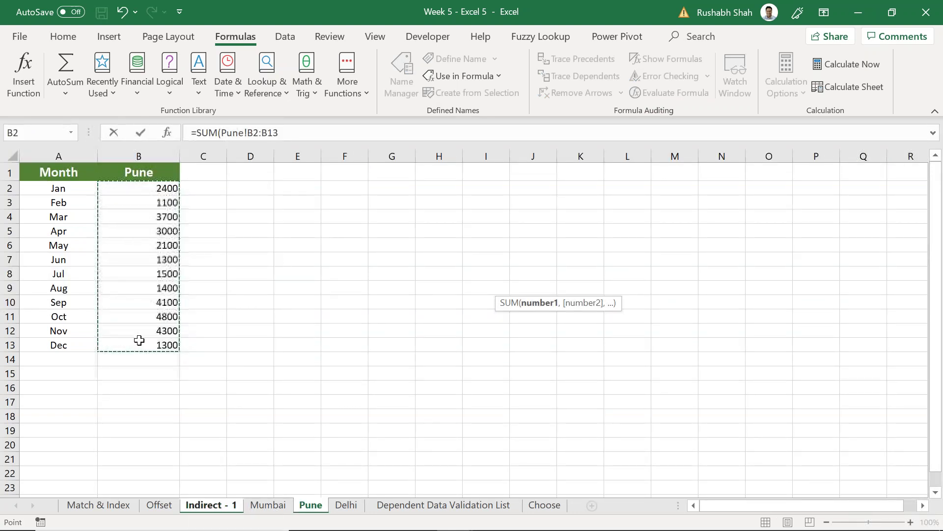
key(Return)
click(528, 289)
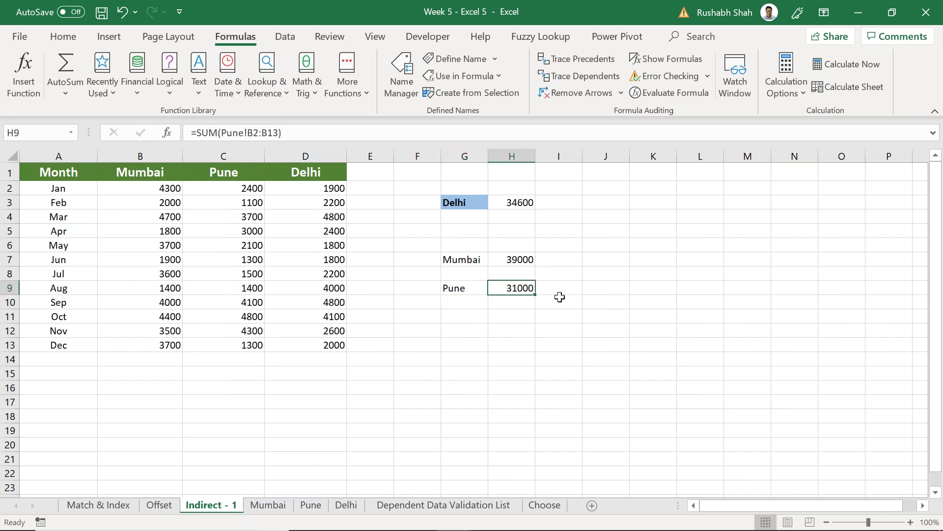
key(F2)
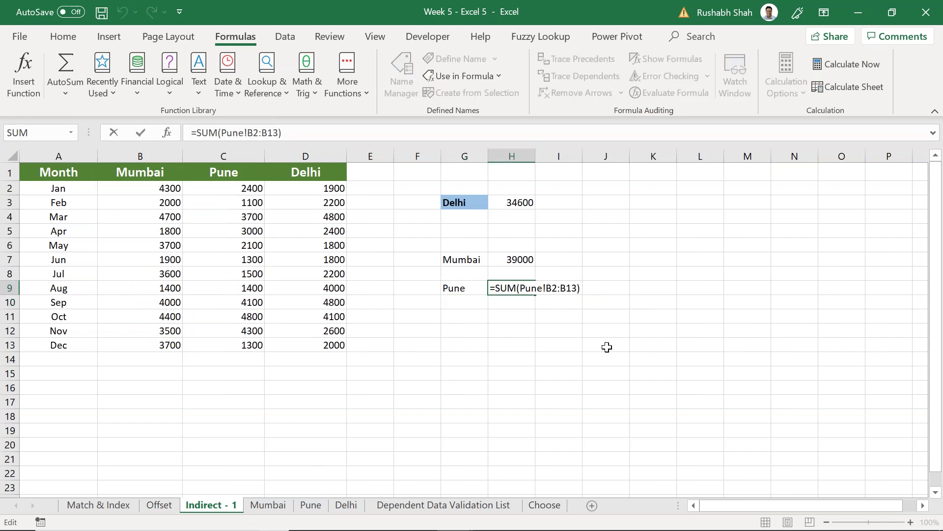
key(Escape)
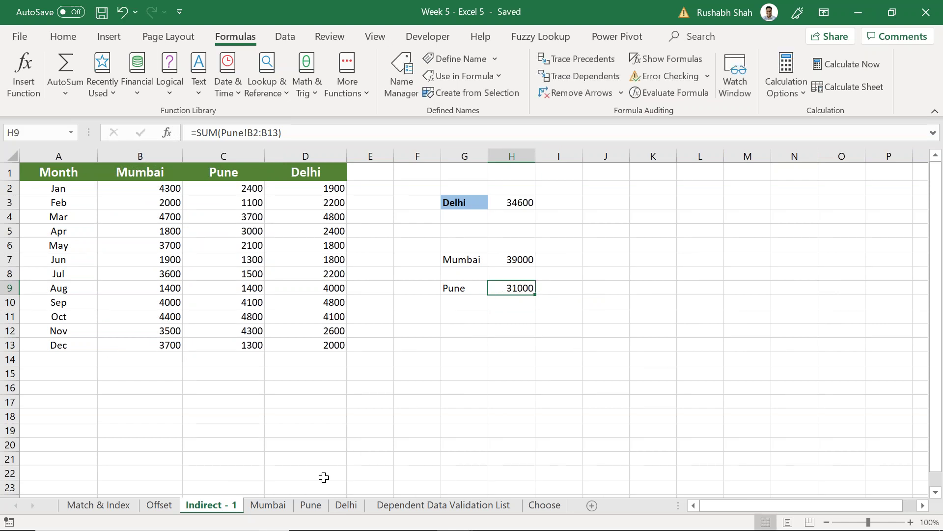
Step: Compare how far the column B sales ranges extend on the Mumbai, Pune and Delhi sheets
click(268, 505)
drag(173, 187, 165, 343)
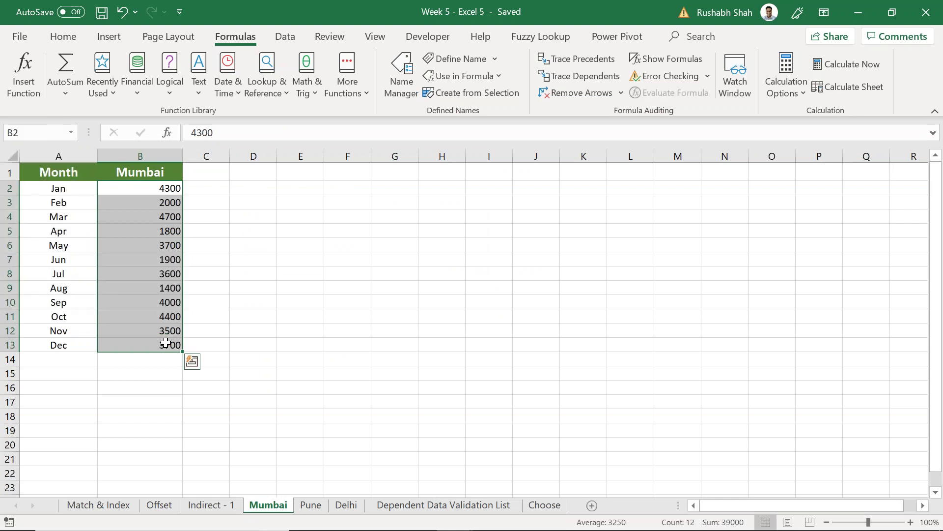
click(311, 505)
drag(168, 188, 169, 473)
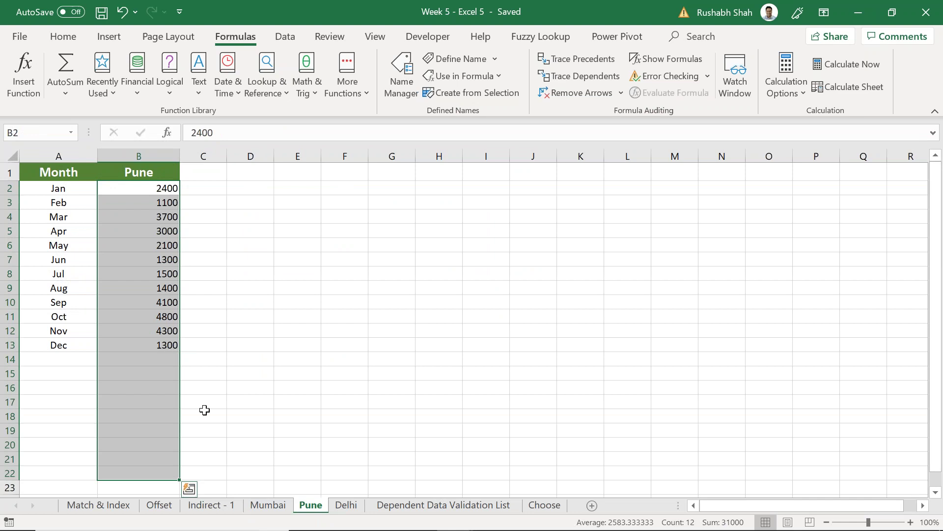
click(347, 505)
drag(123, 187, 134, 274)
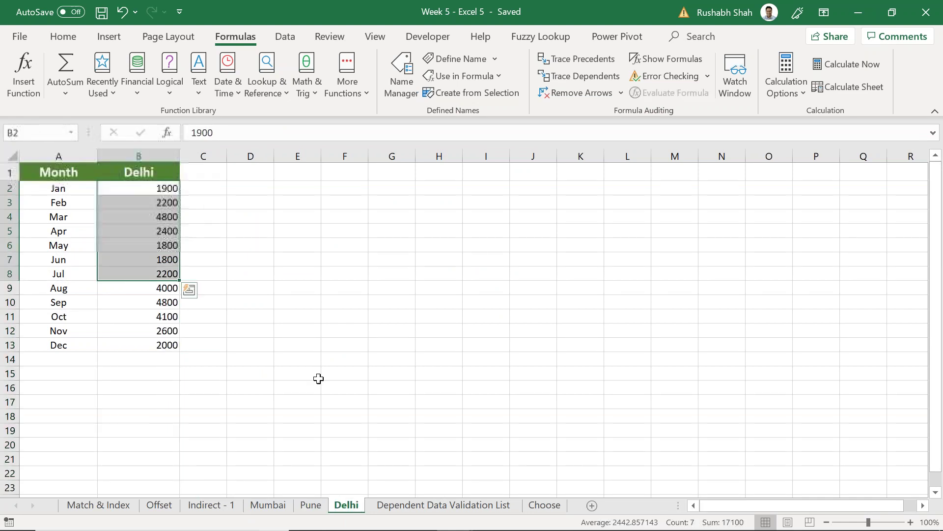
Step: Change H7's formula on the Indirect - 1 sheet to sum the whole column, giving =SUM(Mumbai!B:B)
click(212, 505)
double_click(524, 260)
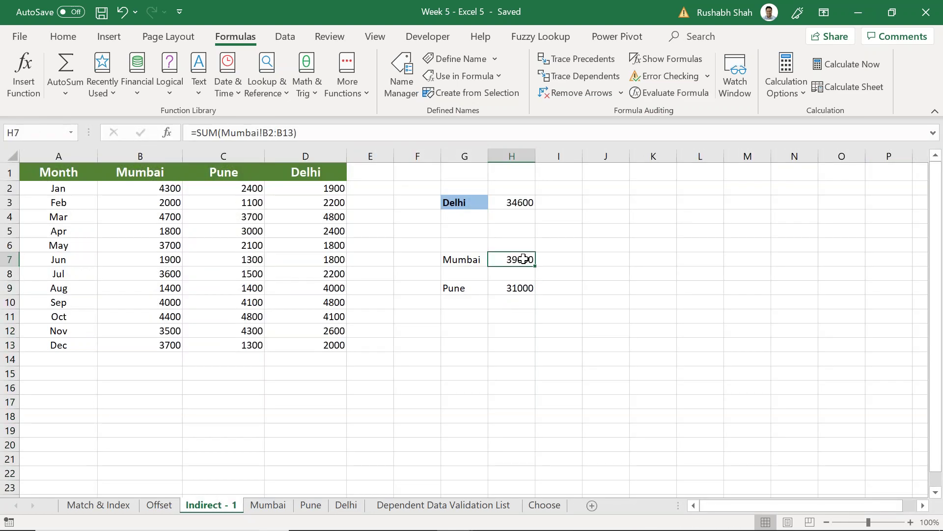
key(BackSpace)
key(Delete)
key(Left)
key(Left)
key(BackSpace)
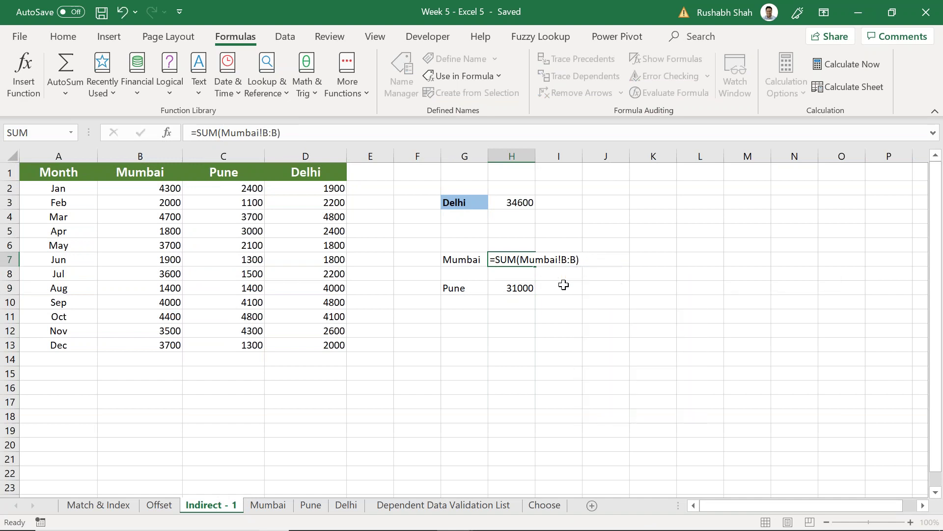
key(Return)
Step: Change H9's formula to sum the whole column on the Pune sheet, giving =SUM(Pune!B:B)
key(Down)
key(F2)
key(Left)
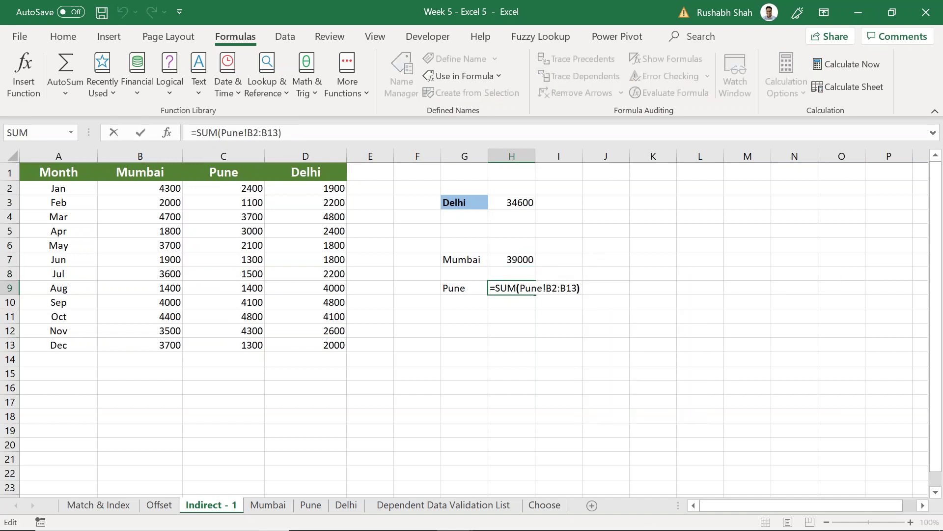
key(BackSpace)
key(BackSpace)
key(Left)
key(Left)
key(BackSpace)
key(Return)
Step: Save the workbook and examine the sheet name Mumbai inside H7's SUM formula
click(492, 258)
double_click(499, 258)
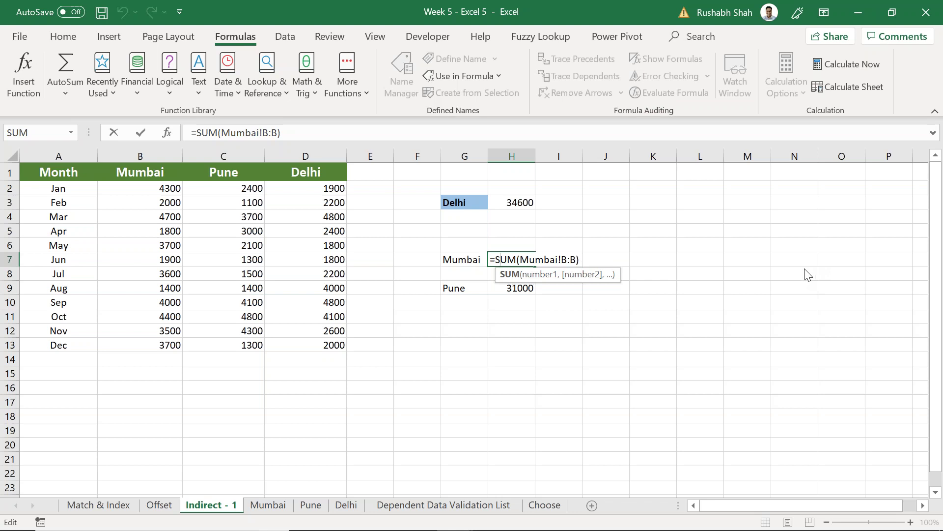
key(ctrl+Return)
key(ctrl+s)
key(F2)
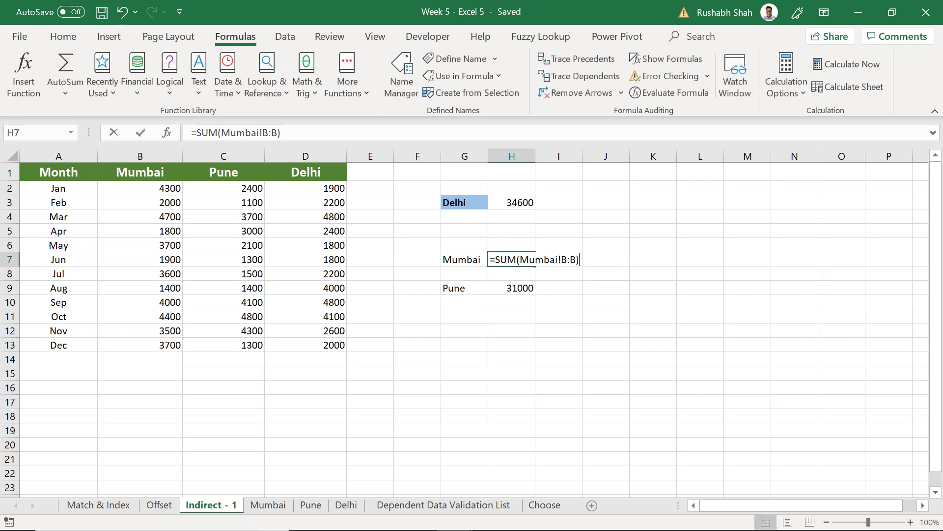
drag(559, 260, 521, 266)
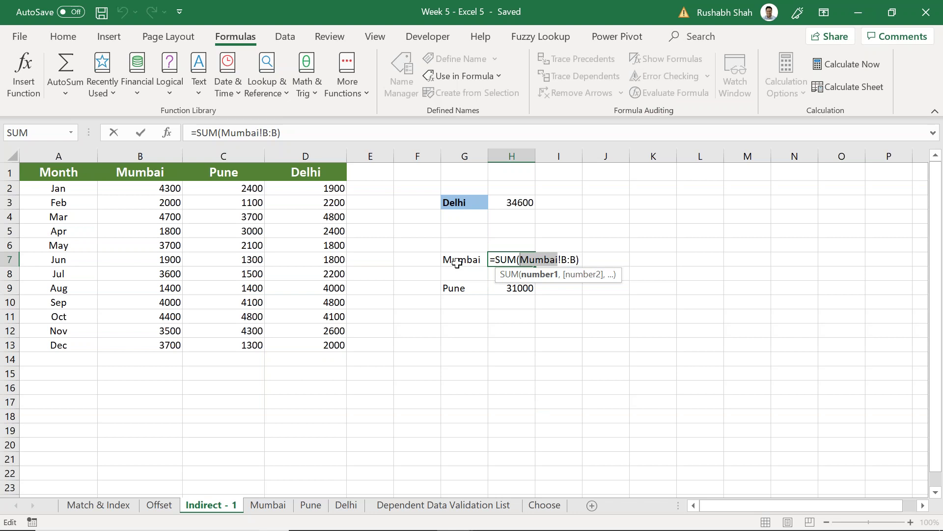
key(ctrl+Return)
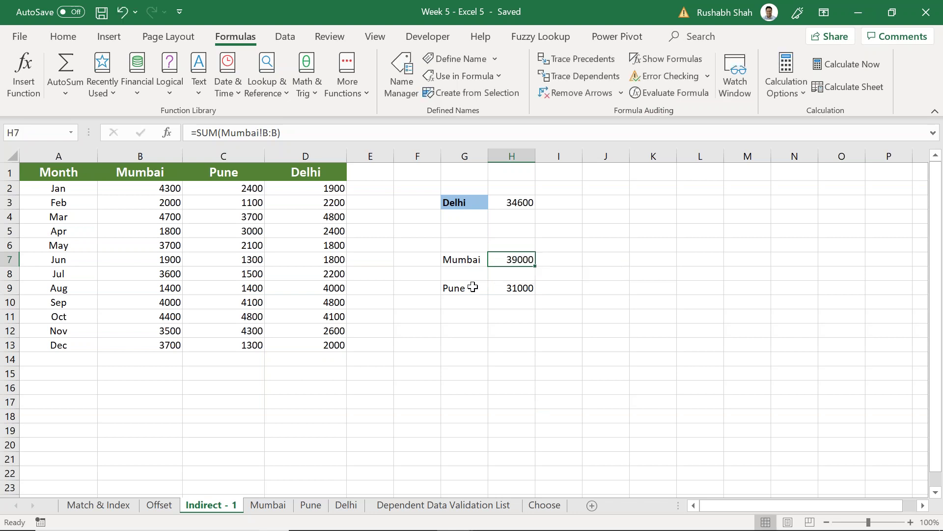
Step: Clear the Pune label and its total from G9:H9
drag(473, 289, 521, 289)
key(Delete)
click(462, 259)
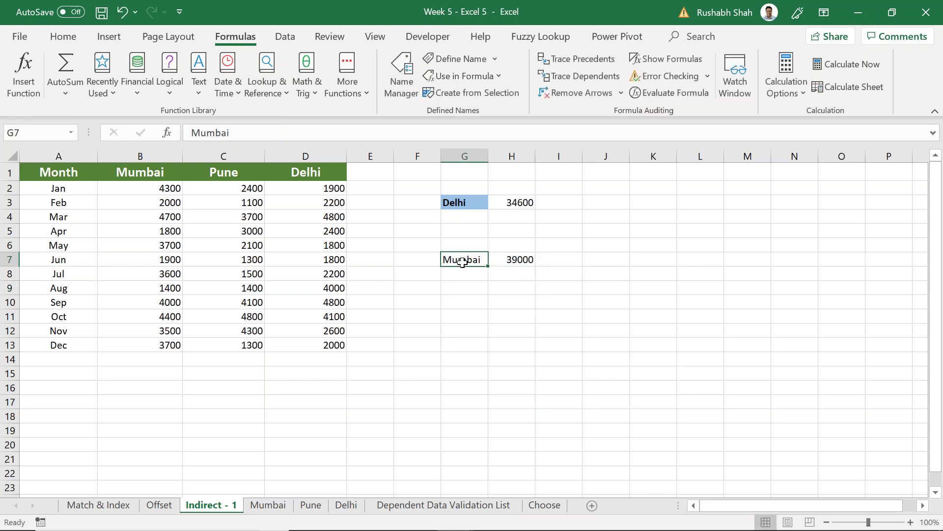
Step: Try replacing the sheet name Mumbai in H7's SUM formula with a direct reference to cell G7
click(521, 255)
click(462, 254)
click(524, 256)
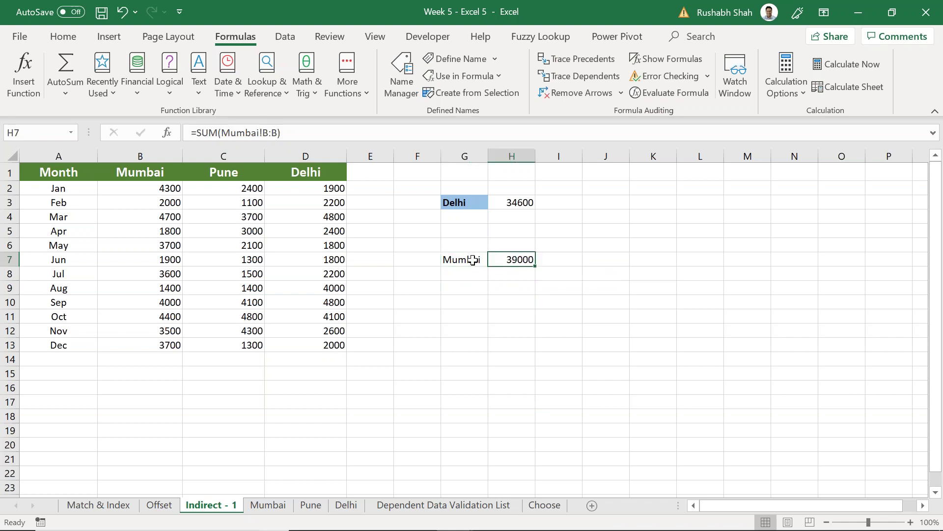
key(F2)
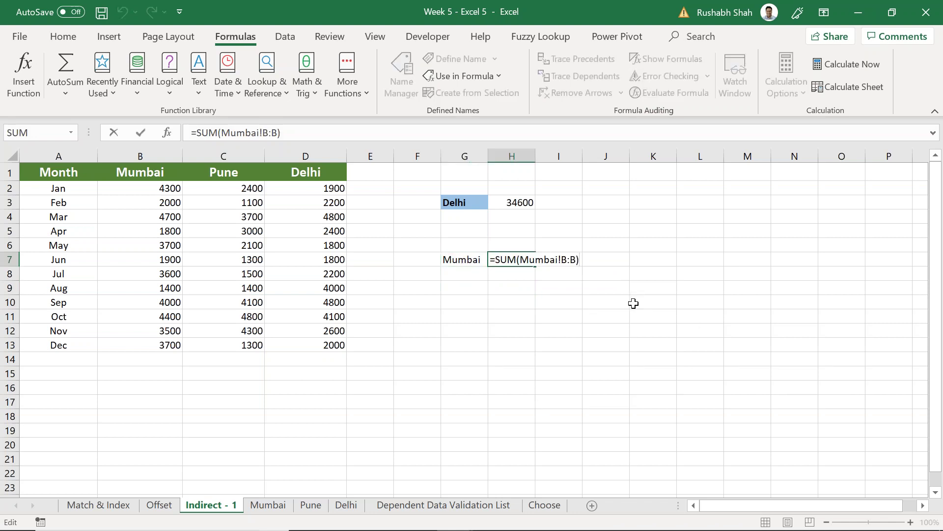
drag(557, 259, 520, 260)
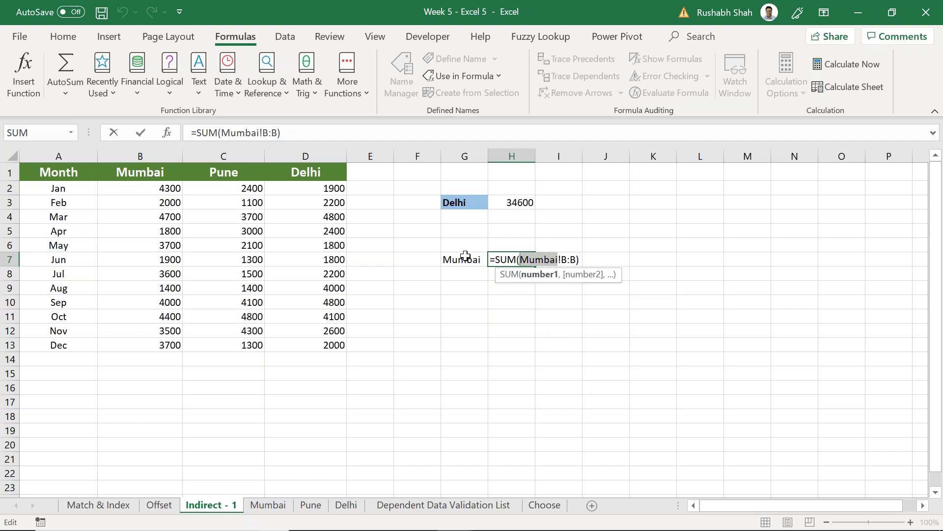
key(BackSpace)
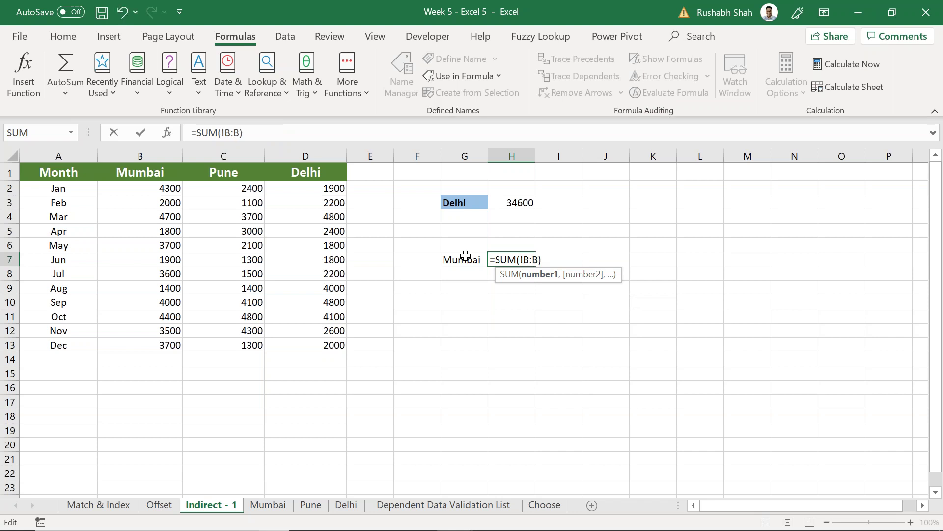
click(465, 256)
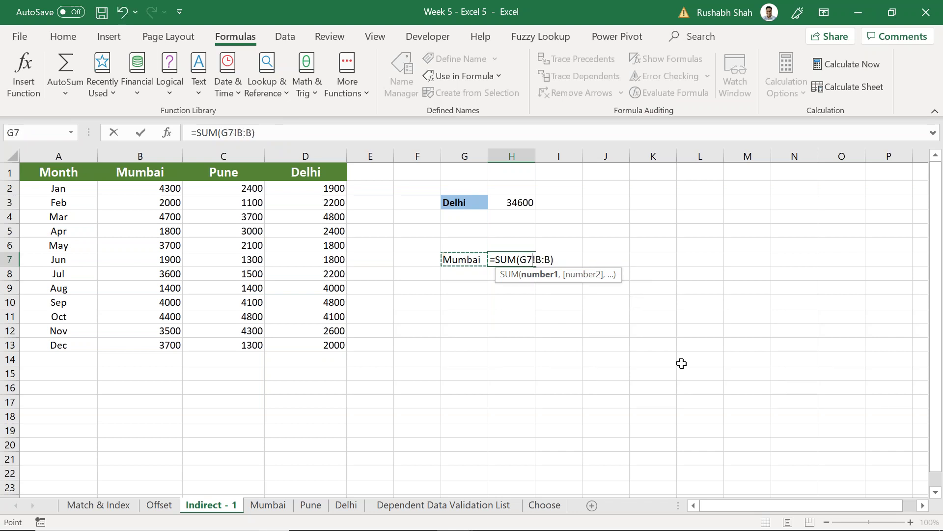
key(Return)
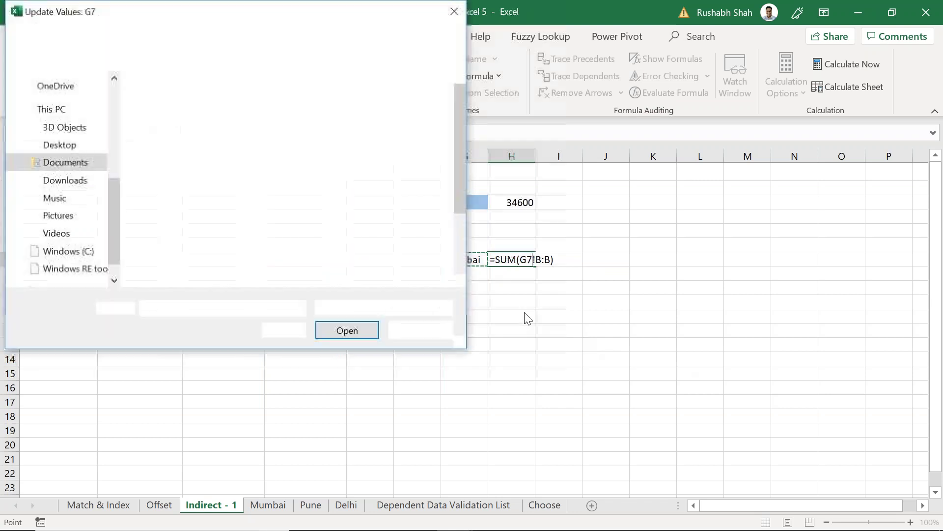
click(421, 330)
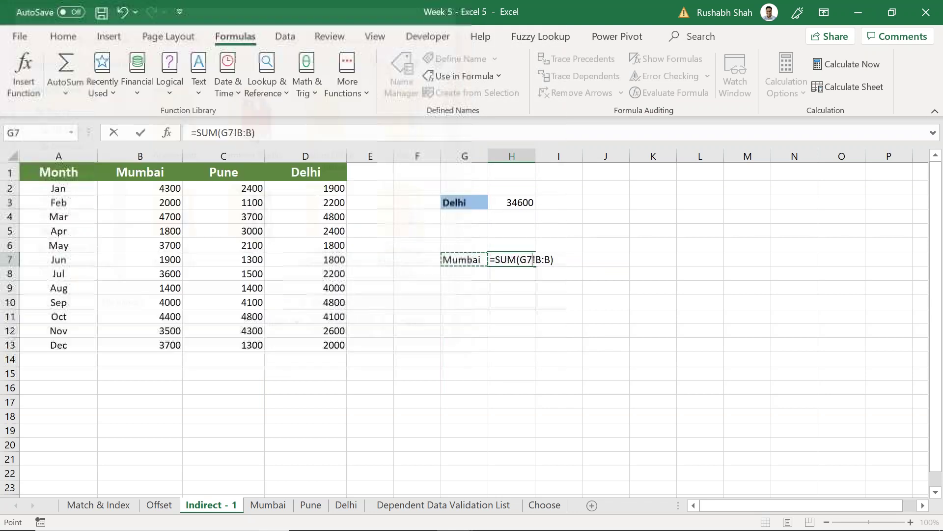
Step: Inspect H7's formula with the G7 reference and undo that change
double_click(528, 259)
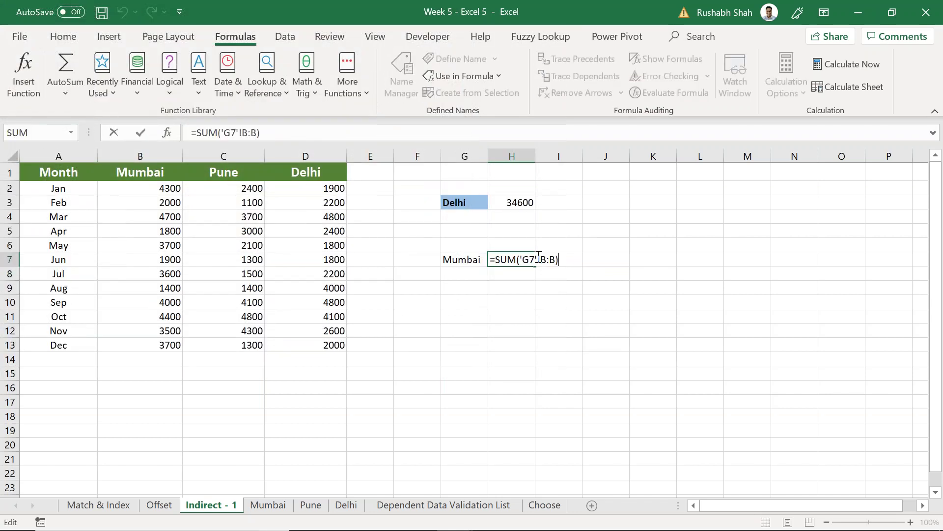
key(Escape)
key(ctrl+z)
key(F2)
key(Escape)
click(470, 302)
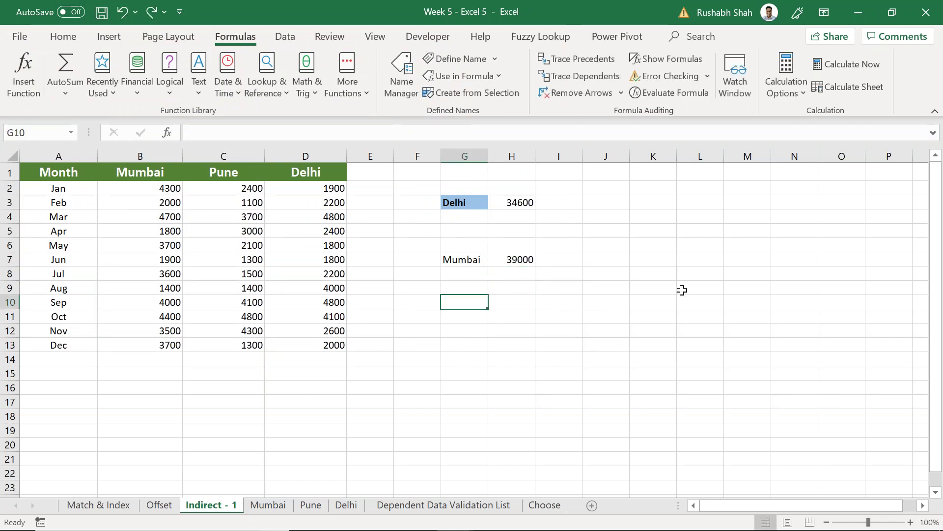
Step: Enter a formula in H10 that sums the monthly values on the Mumbai sheet, giving =SUM(Mumbai!B2:B13)
key(Right)
text(=sumf)
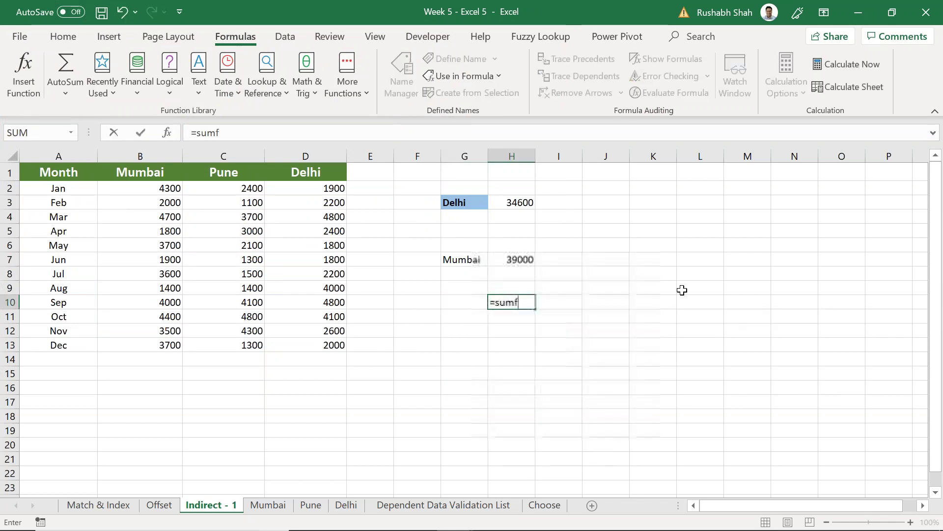
key(Right)
key(Left)
key(F2)
key(BackSpace)
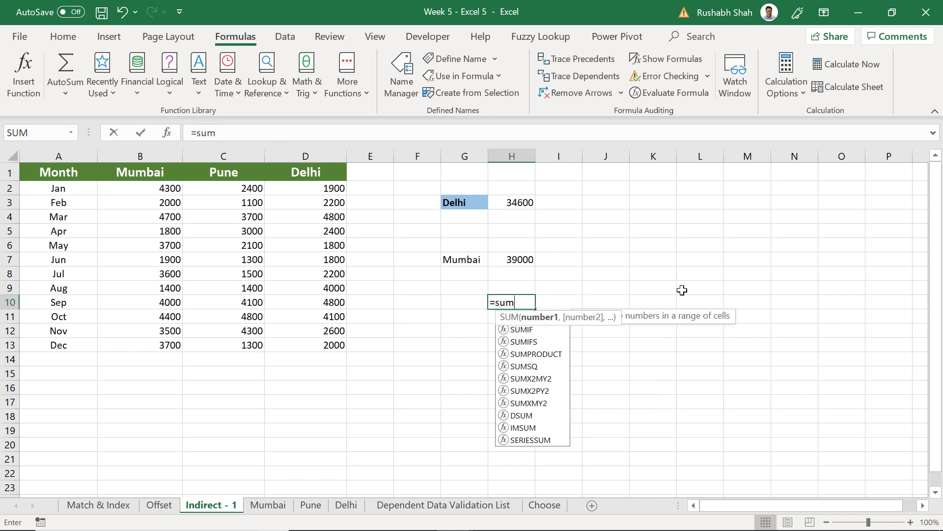
text(()
click(268, 505)
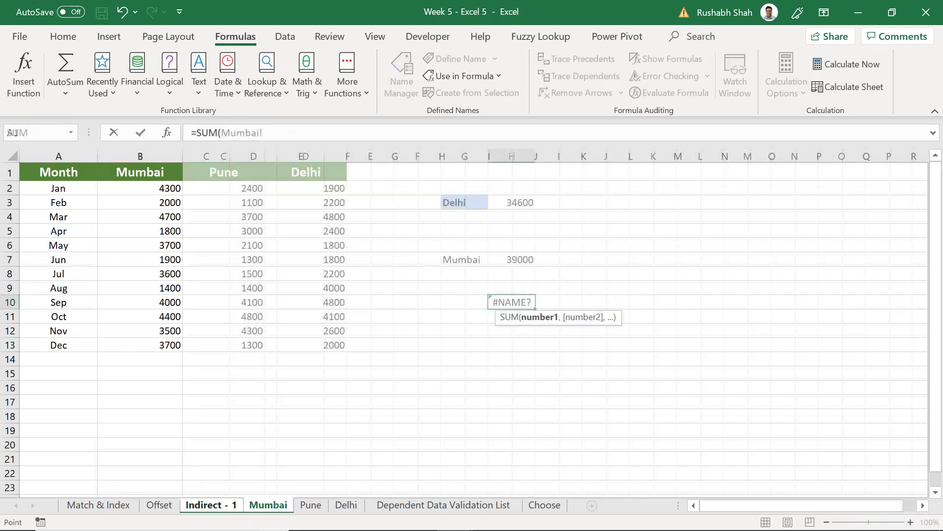
drag(160, 189, 147, 344)
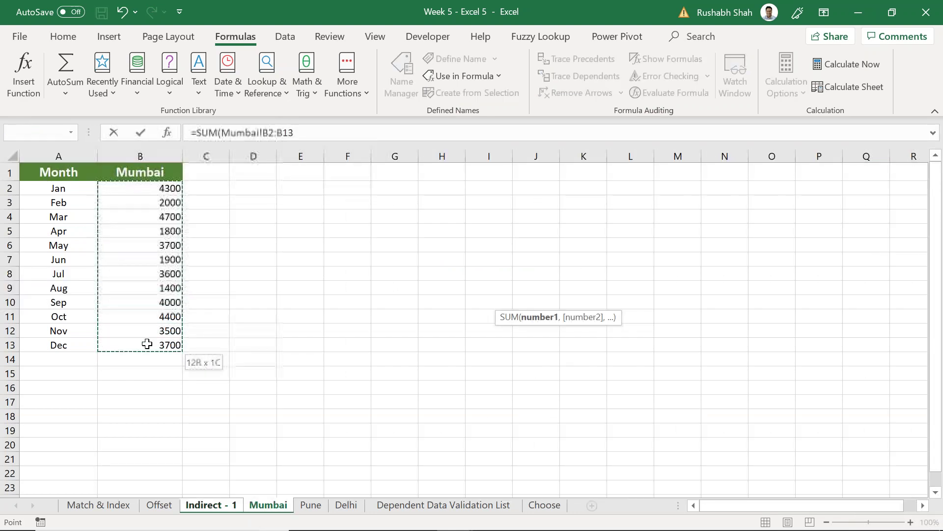
key(Return)
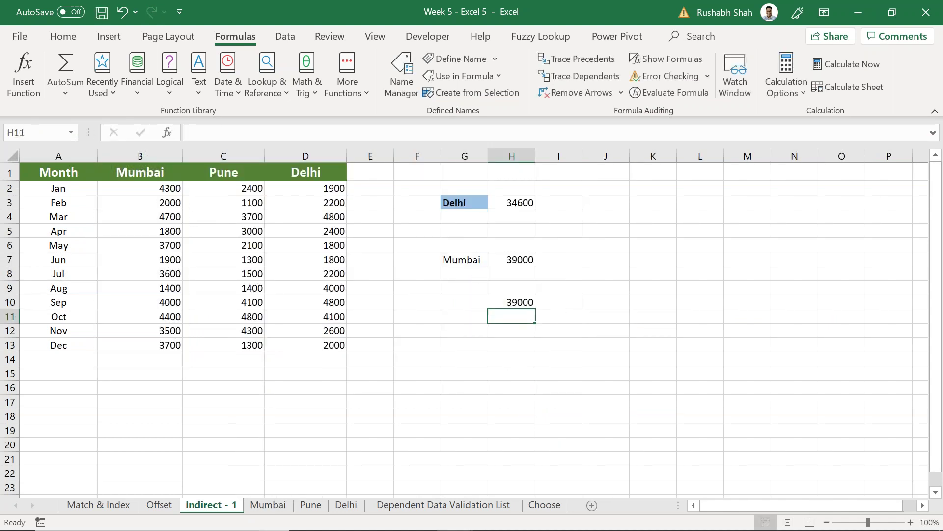
Step: Compare H10's SUM formula with the source values on the Mumbai sheet and with H7's formula
double_click(513, 299)
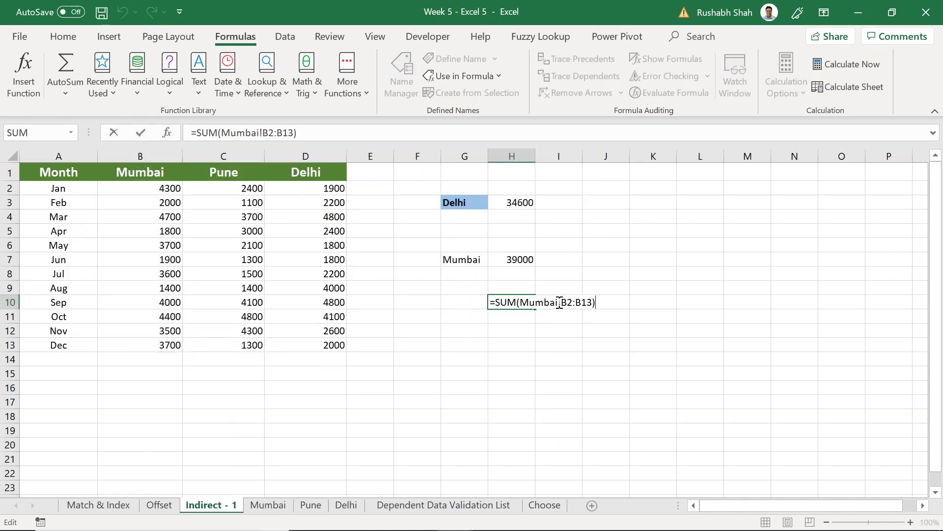
key(Escape)
click(267, 505)
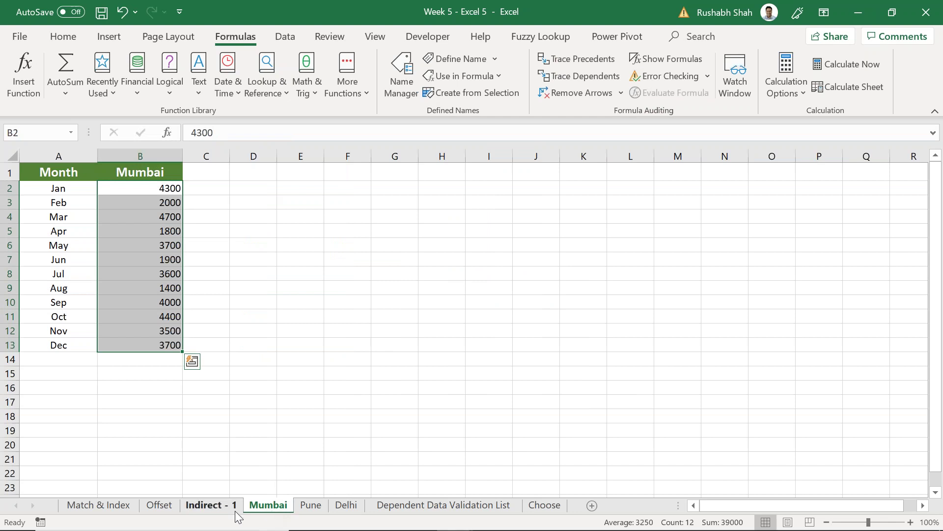
click(202, 506)
click(516, 258)
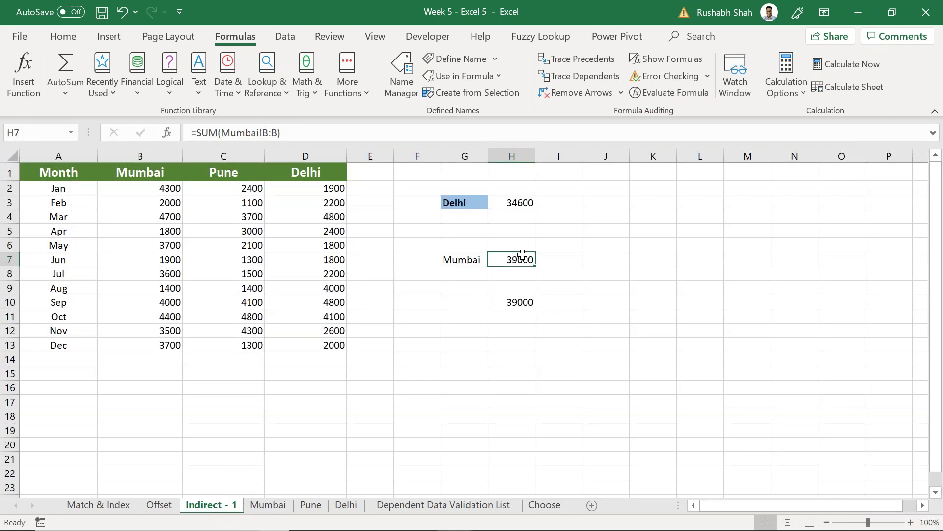
Step: Examine the full sheet and range reference Mumbai!B2:B13 inside H10's SUM formula without changing it
double_click(517, 301)
key(Left)
key(shift+Left)
key(shift+Left)
key(shift+Left)
key(shift+Left)
key(shift+Left)
key(shift+Left)
key(shift+Left)
key(shift+Left)
key(shift+Left)
key(shift+Left)
key(shift+Left)
key(shift+Left)
key(shift+Left)
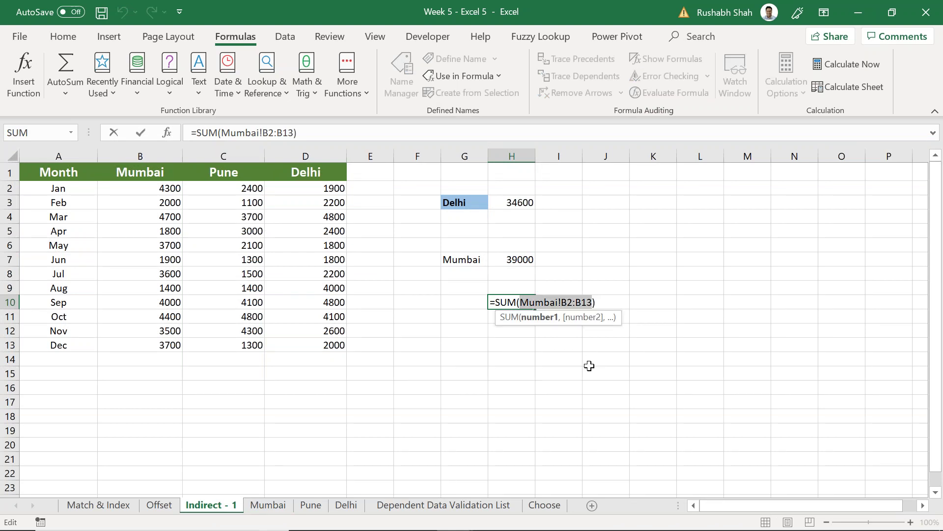
key(Escape)
Step: Replace the sheet name Mumbai in H7's SUM formula with a reference to cell G7
click(523, 260)
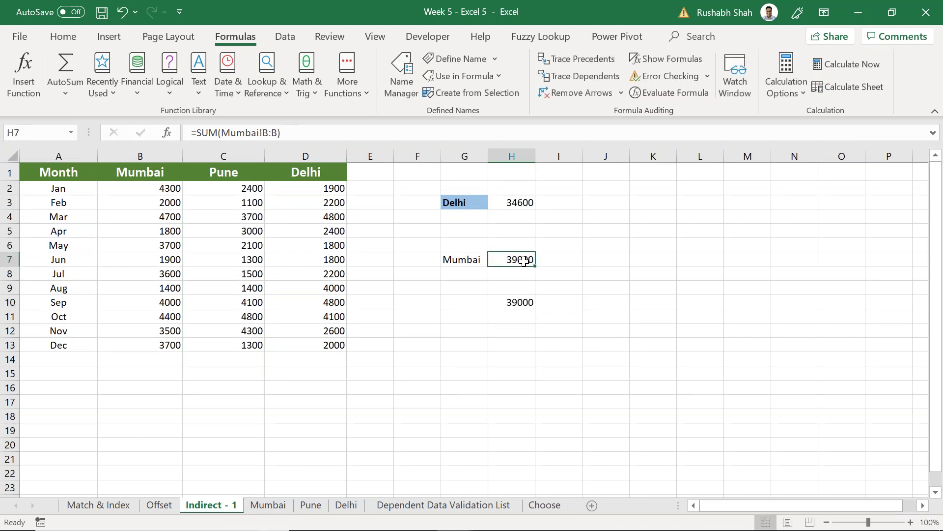
double_click(522, 260)
drag(560, 259, 519, 259)
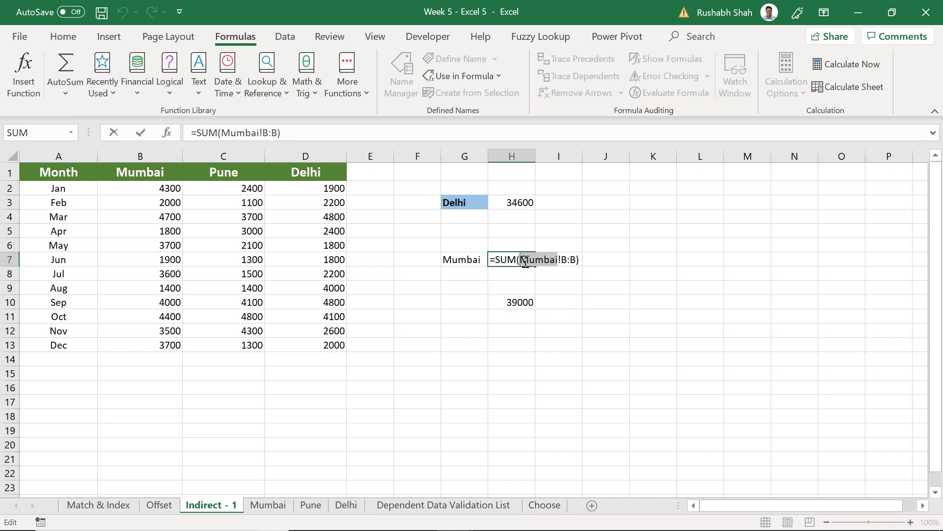
click(458, 258)
click(519, 259)
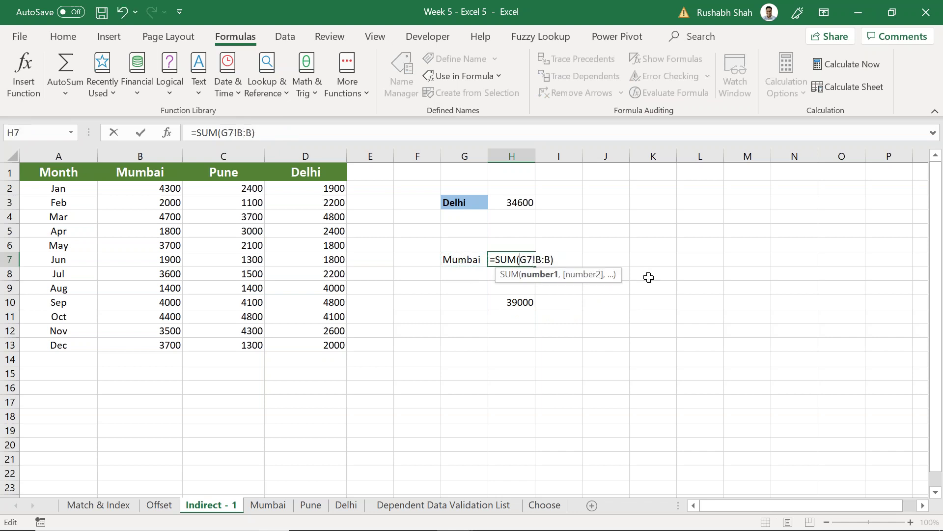
Step: Wrap the G7!B:B reference in H7's SUM formula in the INDIRECT function
text(indif)
key(Return)
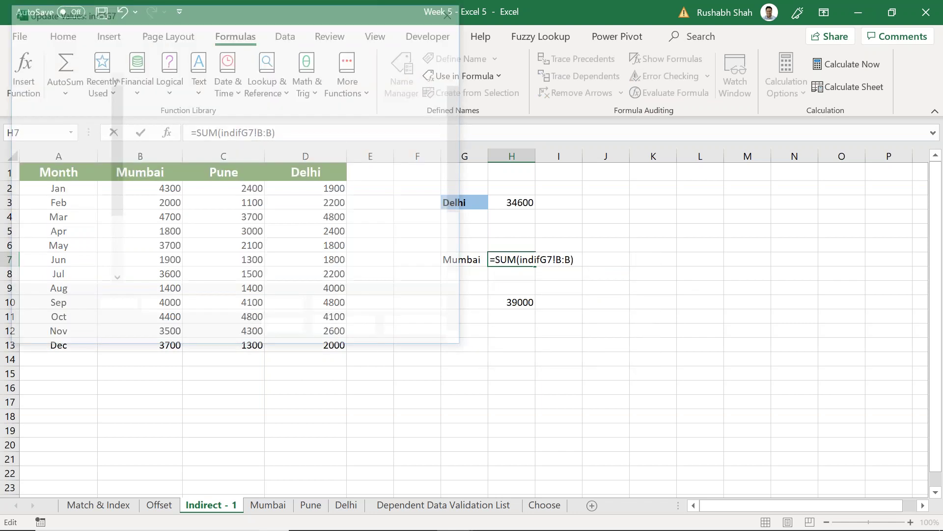
key(Escape)
key(Left)
key(F2)
key(Left)
key(Left)
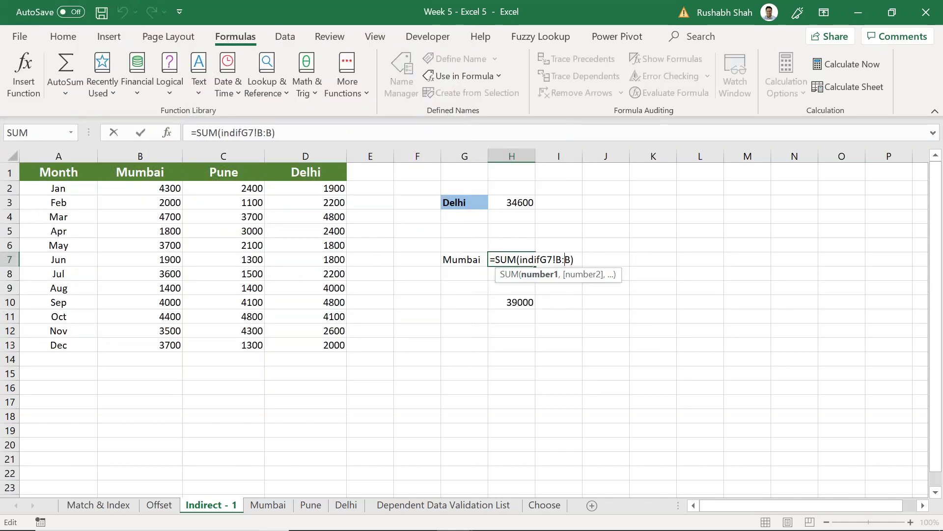
key(BackSpace)
text(rec()
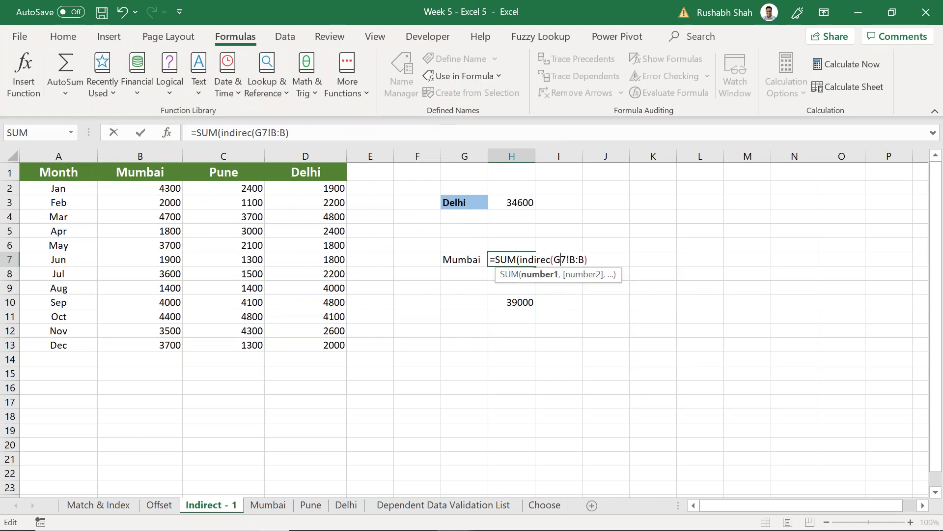
text(t)
key(Return)
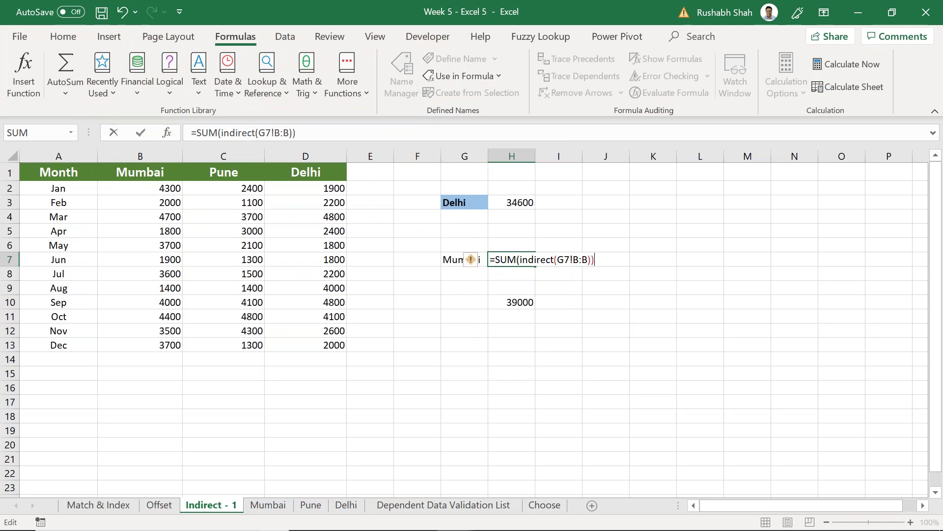
key(Escape)
Step: Concatenate quoted text with G7 inside H7's INDIRECT so the formula reads =SUM(INDIRECT("'"&G7&"'!B:B"))
key(F2)
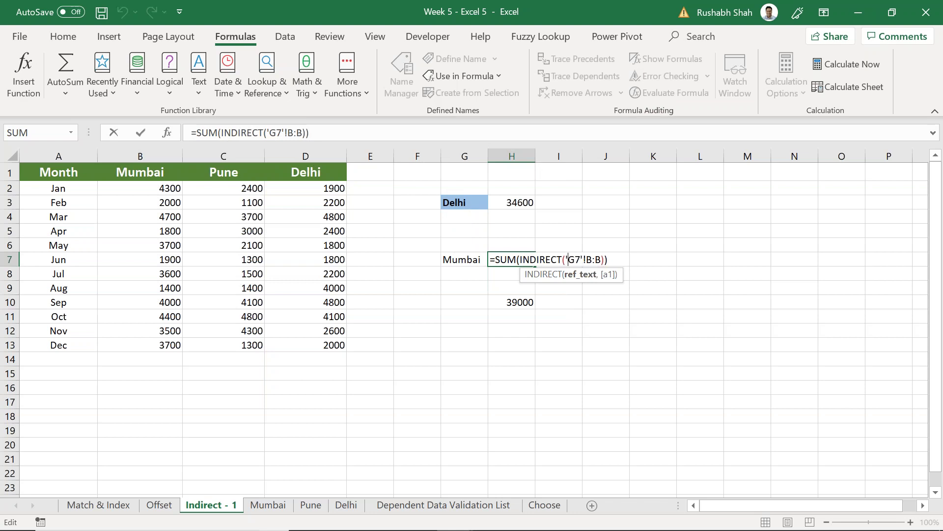
text(")
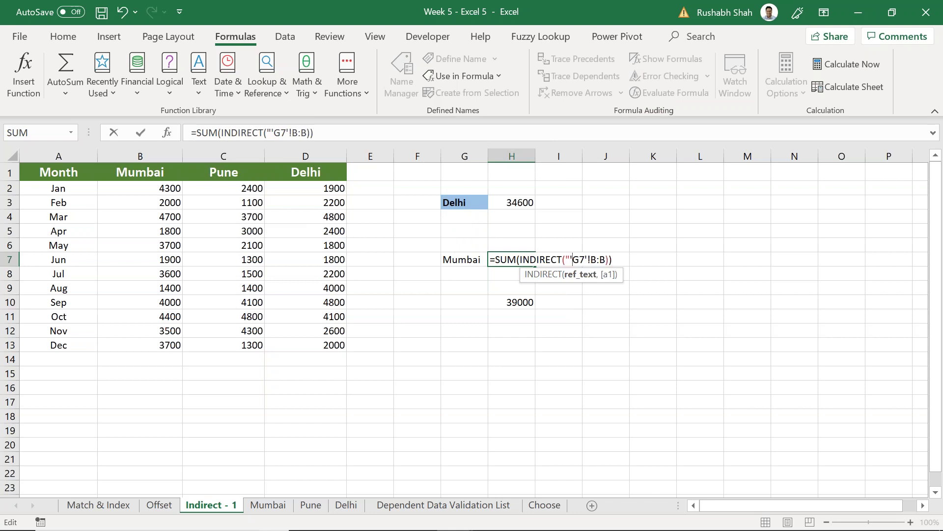
text(&G7)
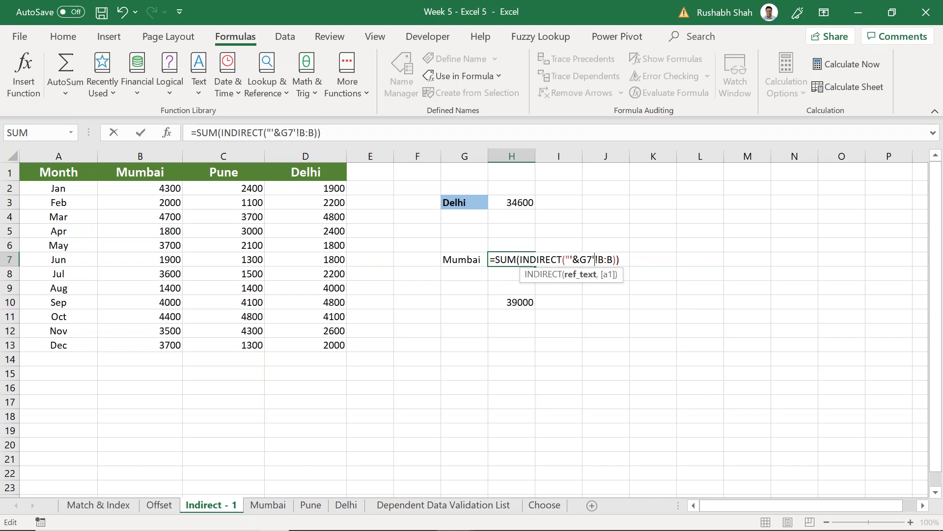
text(&")
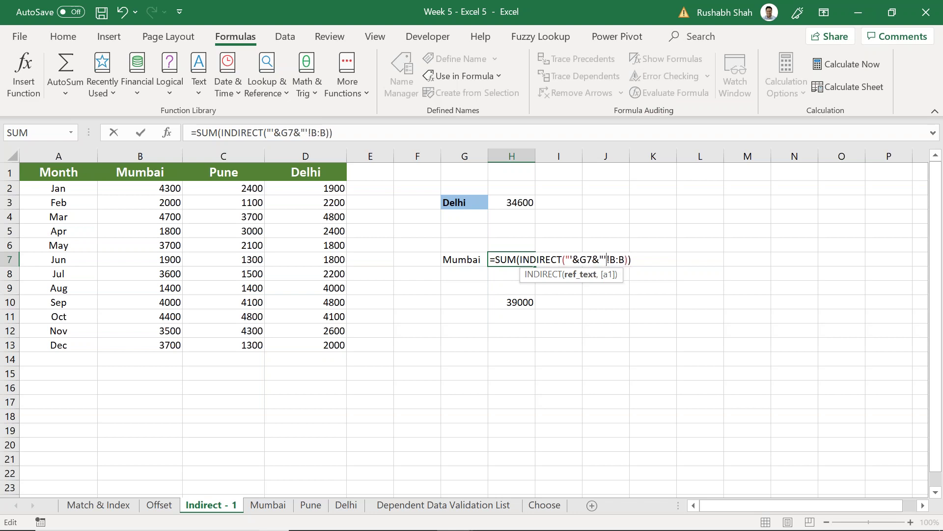
key(Return)
key(Return)
text(")
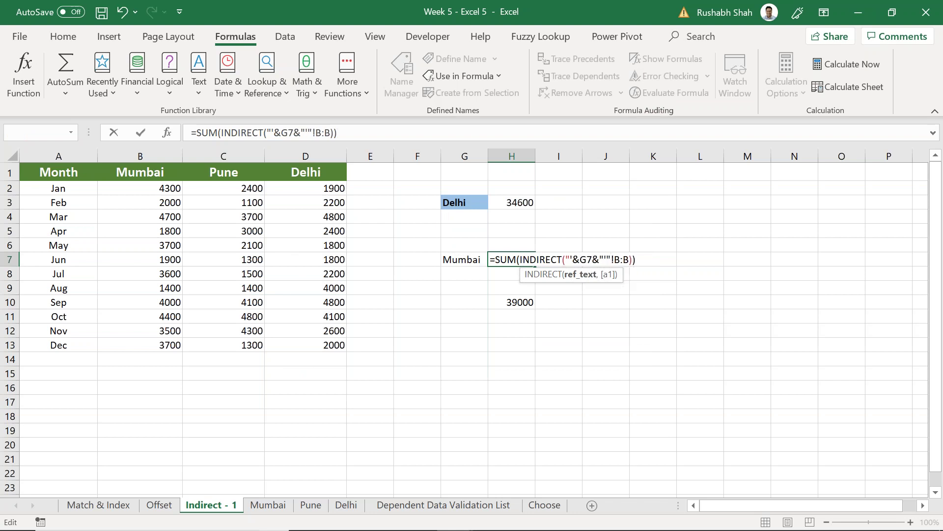
key(BackSpace)
key(BackSpace)
text('")
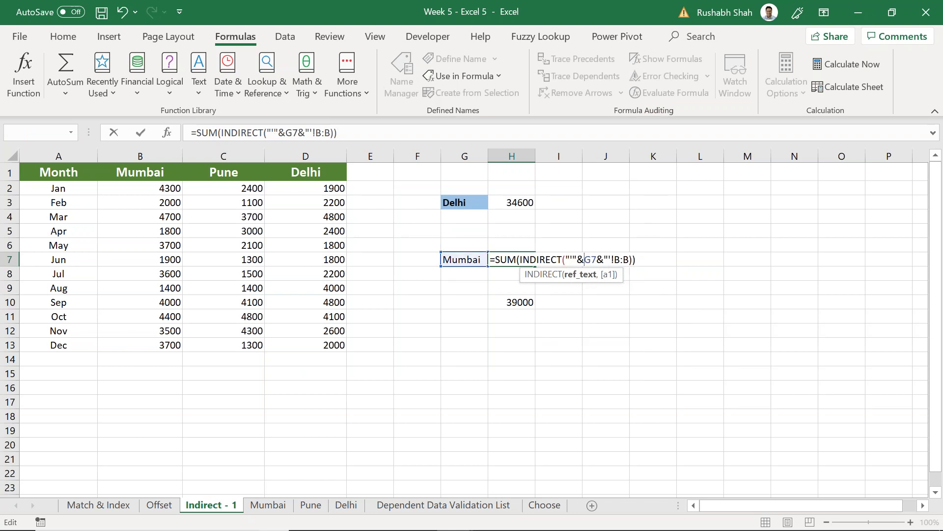
key(Return)
Step: Test H7's INDIRECT formula by entering Pune and then Delhi as the city in G7, and review the formula
click(511, 259)
click(464, 259)
text(O)
key(BackSpace)
text(Pune)
key(Return)
click(464, 259)
text(Delhi)
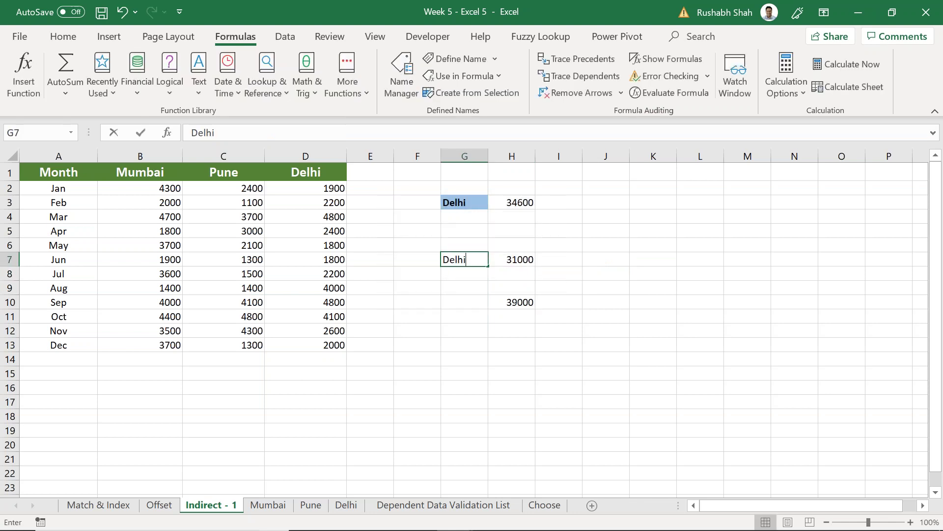
key(Return)
click(512, 260)
key(F2)
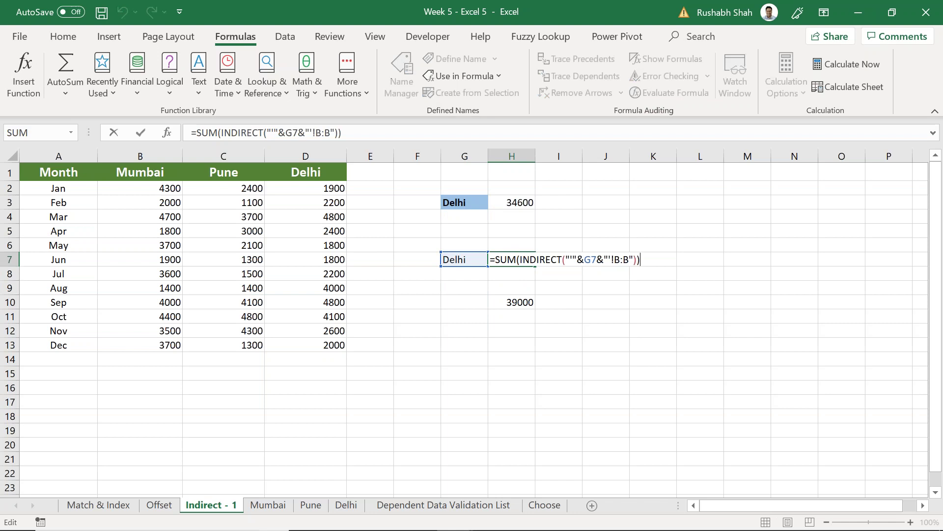
key(ctrl+Return)
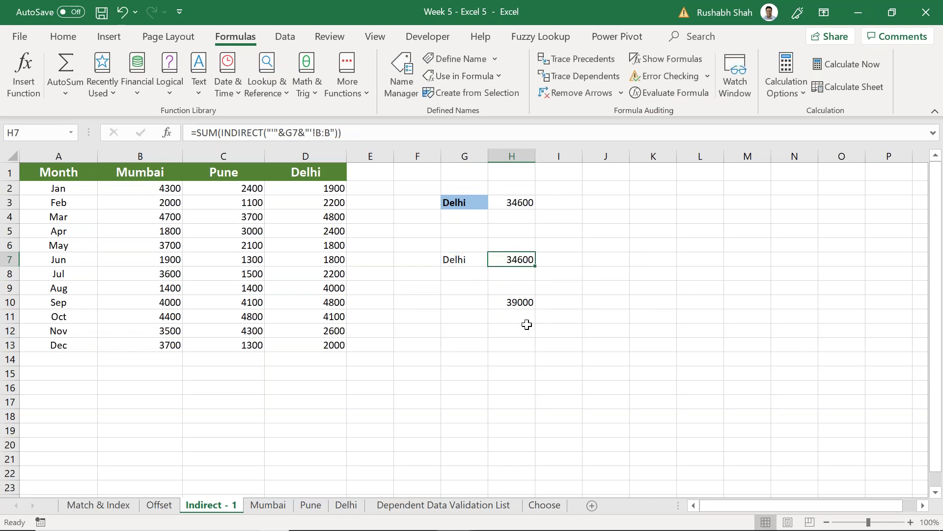
Step: Enter the sheet reference 'Mumbai'!B:B as text in cell H12
key(Down)
key(Down)
key(Down)
key(Down)
key(Down)
text('Mum)
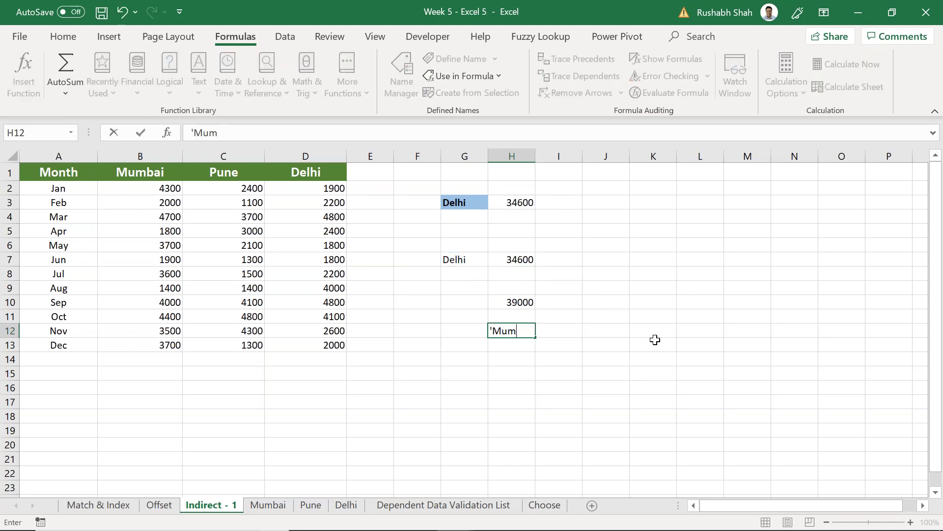
text(bai'!B:B)
key(Return)
Step: Replace the sheet name Mumbai with G7 in H12's reference text
key(Up)
key(F2)
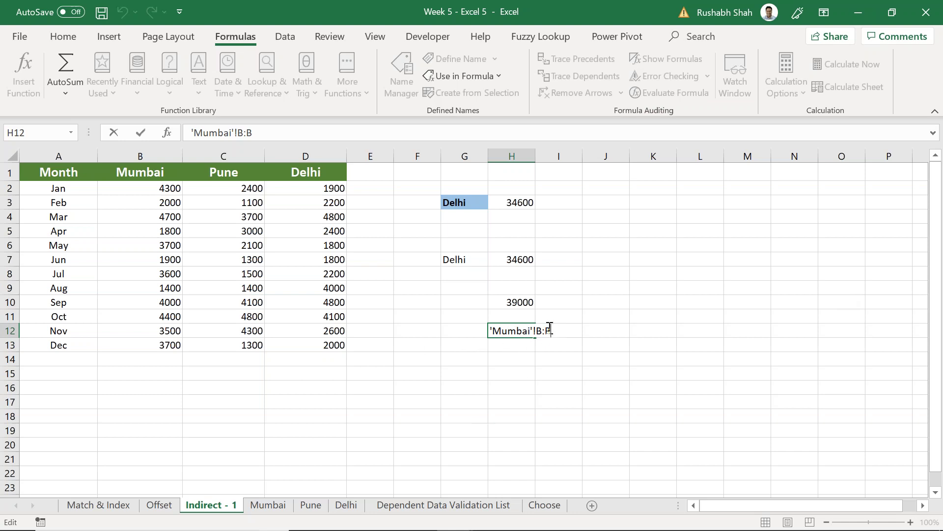
double_click(513, 332)
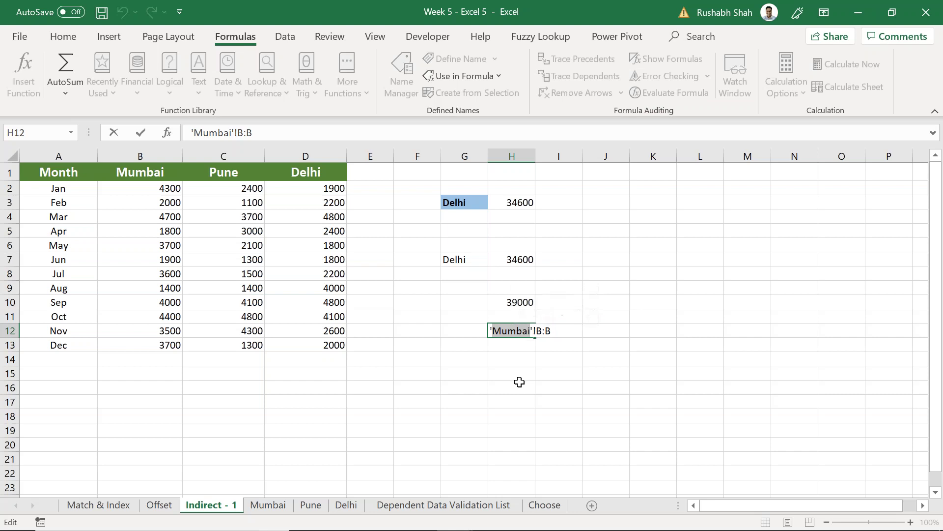
key(BackSpace)
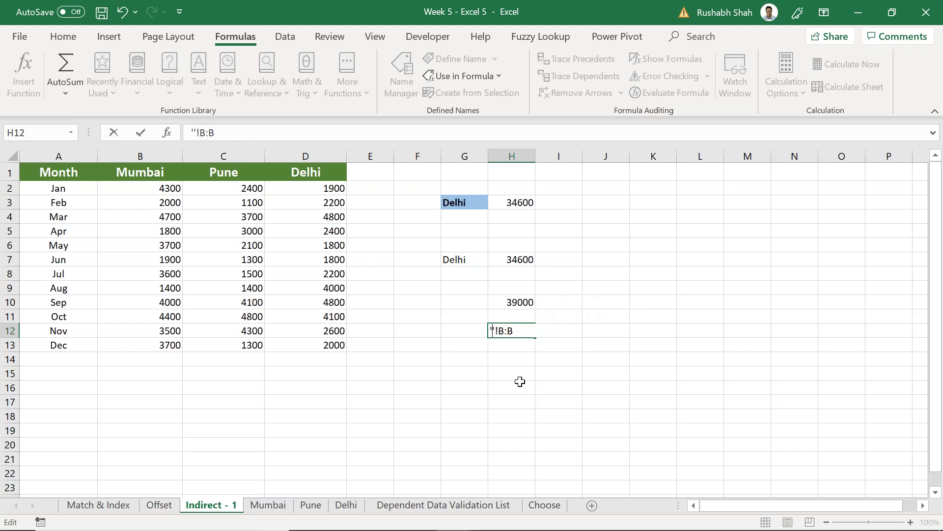
text(g7)
key(BackSpace)
key(BackSpace)
text(G7)
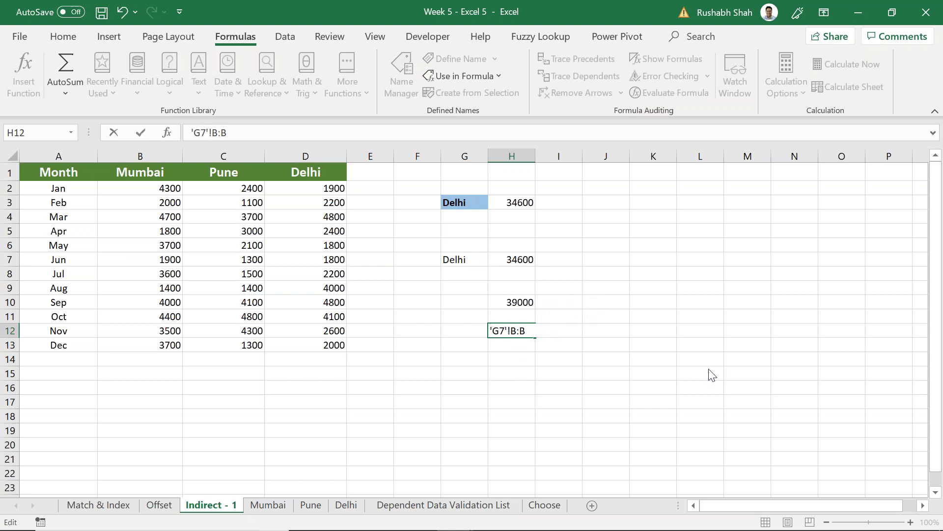
Step: Add double quotes and an ampersand to H12's text so it reads "'"&G7"'!B:B"
text(")
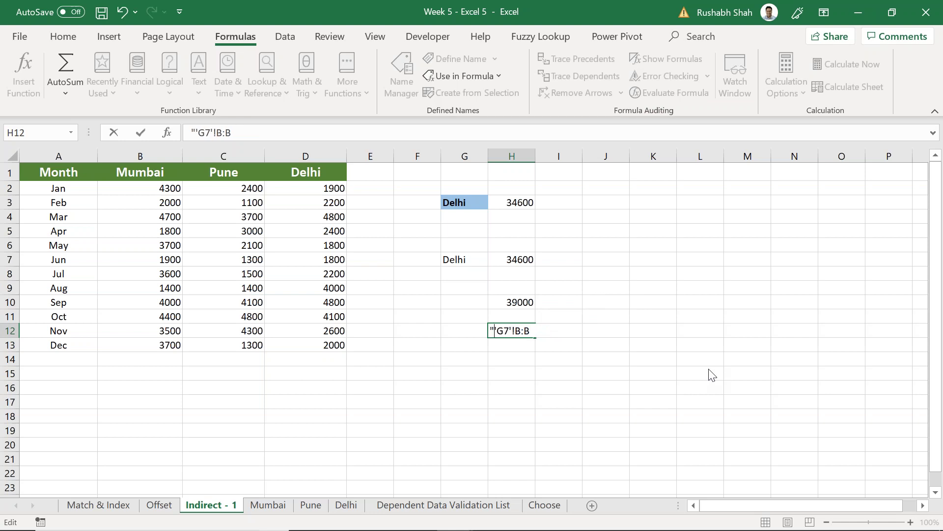
text(")
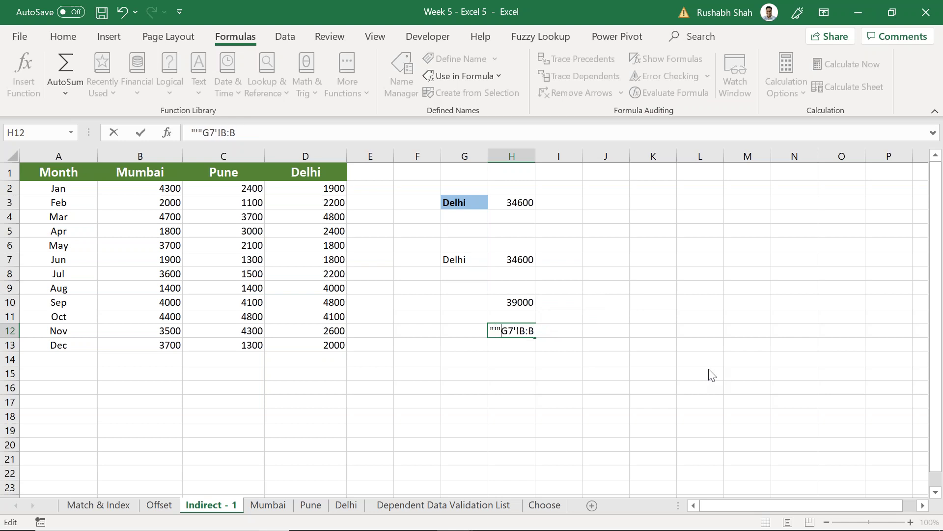
text(&)
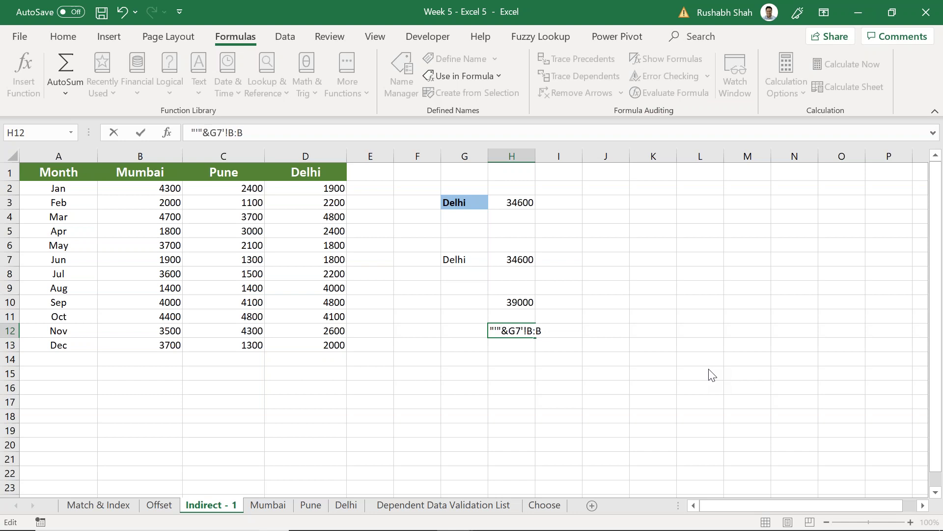
text(")
text(")
Step: Colour the apostrophe, G7 and '!B:B parts of H12's text red
click(63, 37)
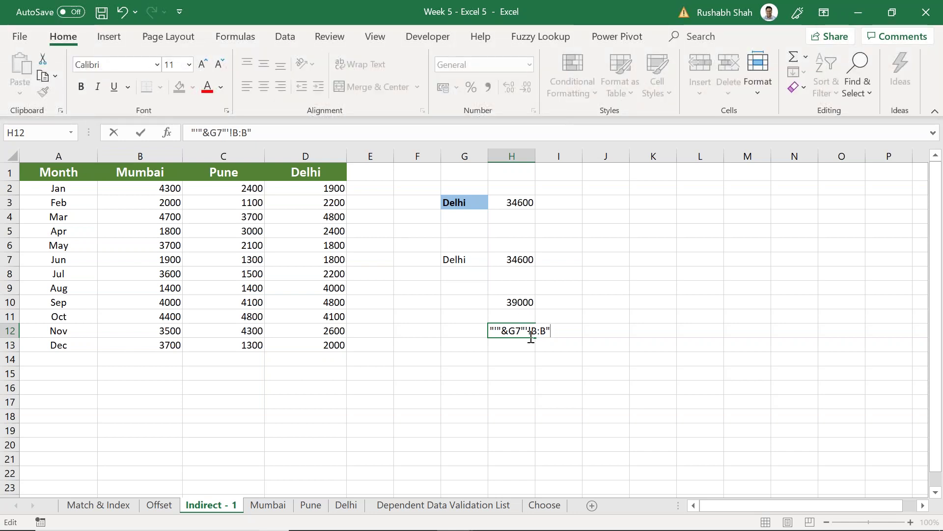
drag(492, 330, 497, 330)
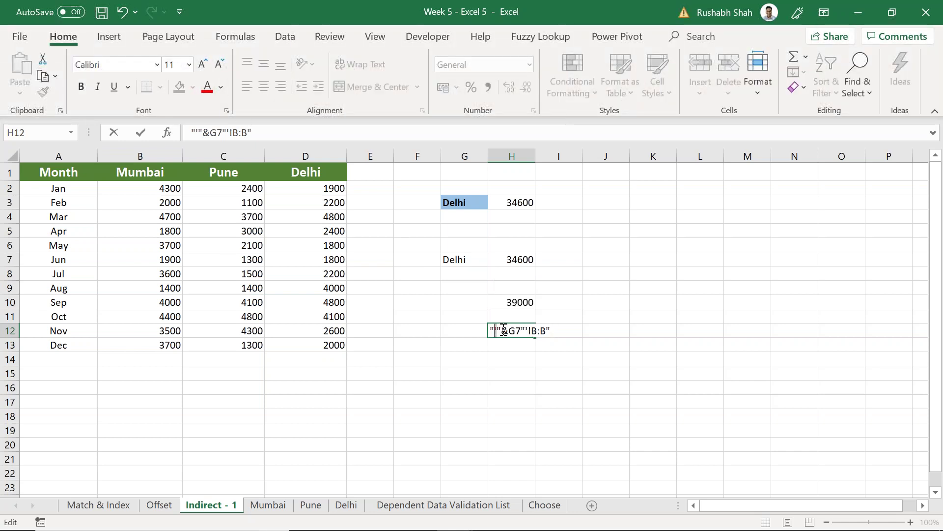
drag(508, 330, 520, 330)
click(205, 91)
drag(528, 331, 547, 330)
click(206, 88)
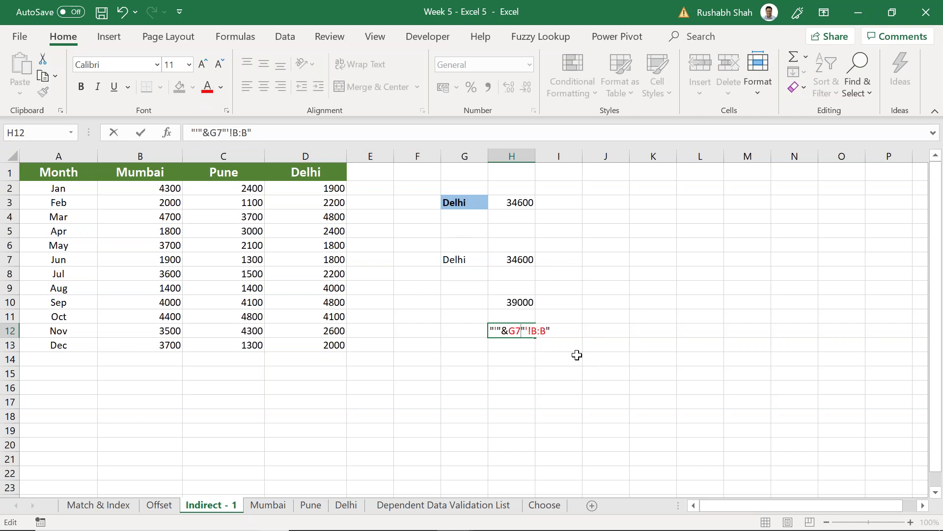
Step: Insert an ampersand after G7 in H12 and a leading apostrophe so the cell displays "'"&G7&"'!B:B" as text
text(&)
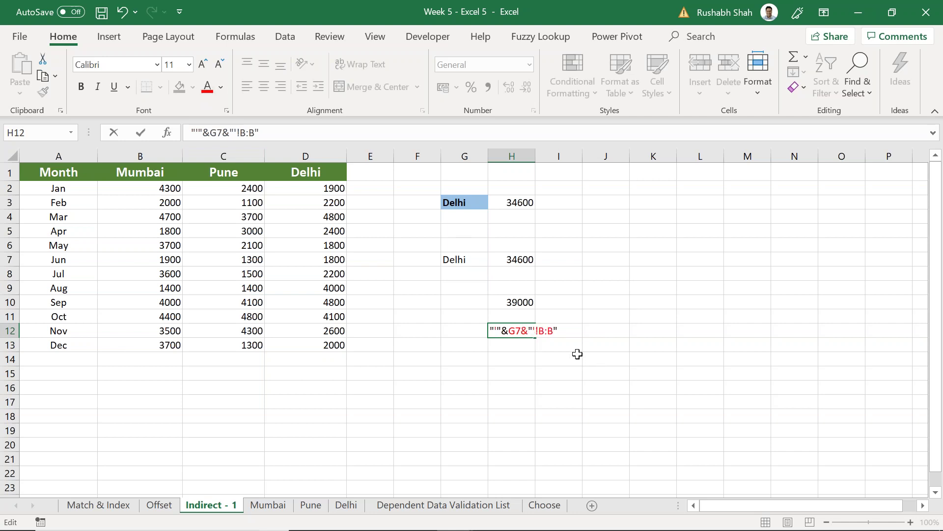
key(Left)
key(Left)
key(Left)
key(Left)
key(Left)
text(')
key(End)
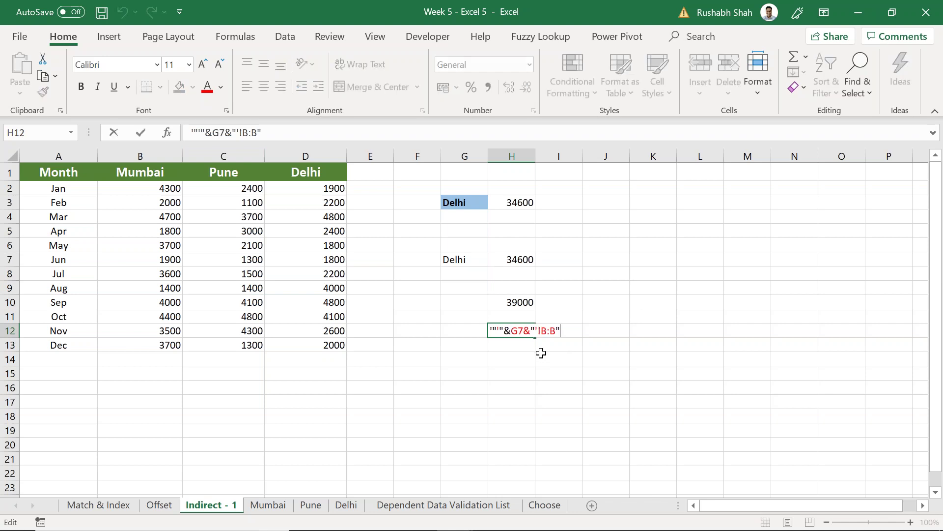
Step: Set the font colour of the ampersand after G7 in H12 to black and finish editing the cell
key(Left)
key(shift+Left)
click(221, 87)
click(231, 102)
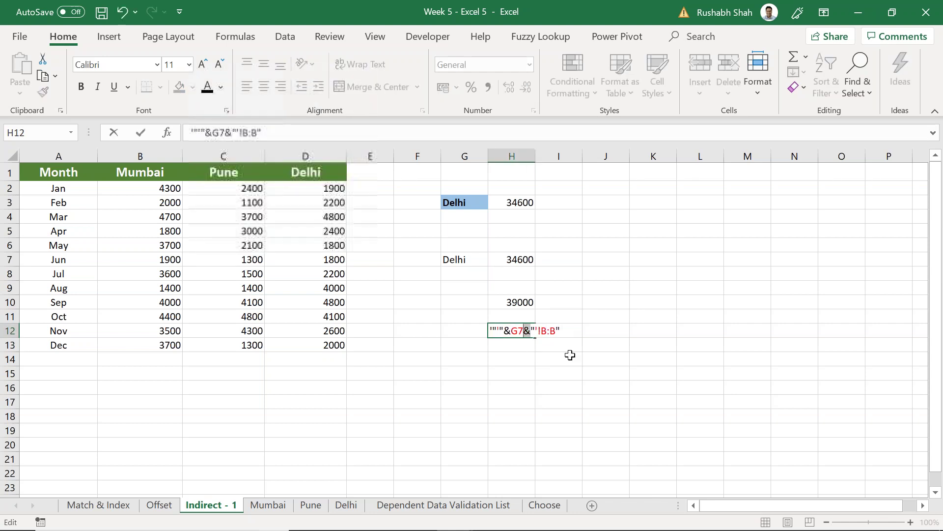
click(570, 354)
Step: Save the workbook and review the colour-coded reference text in H12
scroll(554, 355, up, 1)
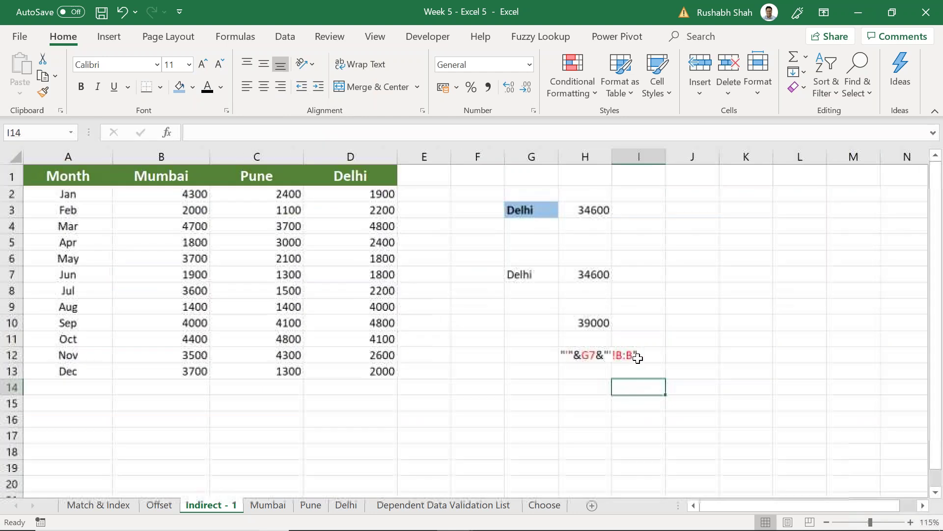
scroll(637, 357, up, 2)
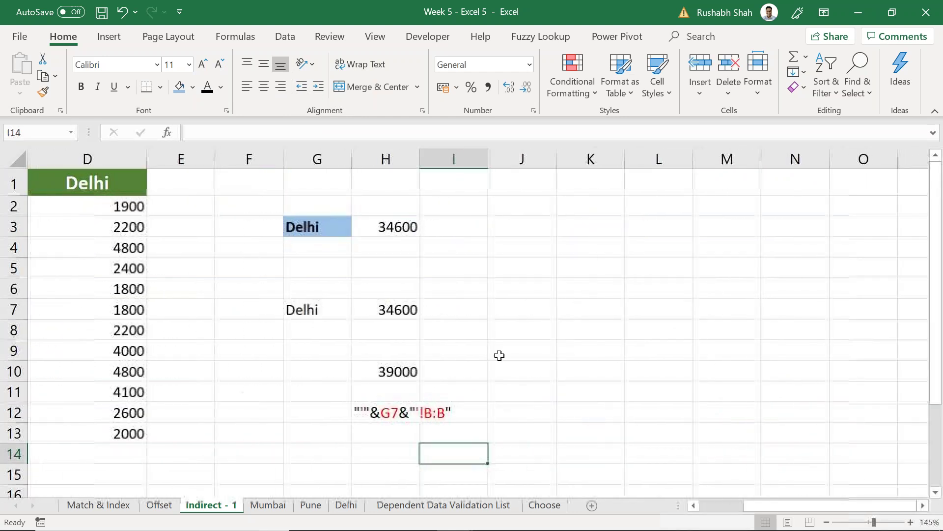
scroll(496, 355, down, 2)
key(Up)
key(Up)
key(Left)
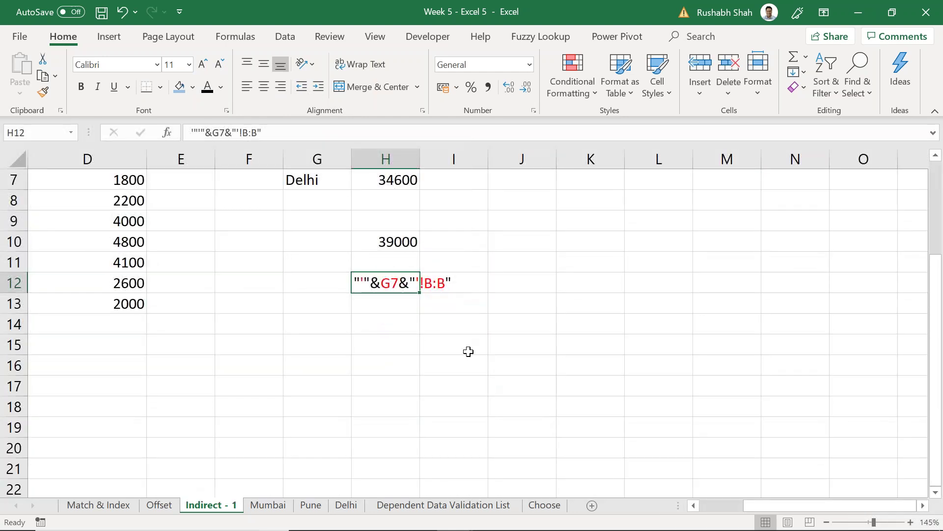
key(ctrl+s)
click(394, 299)
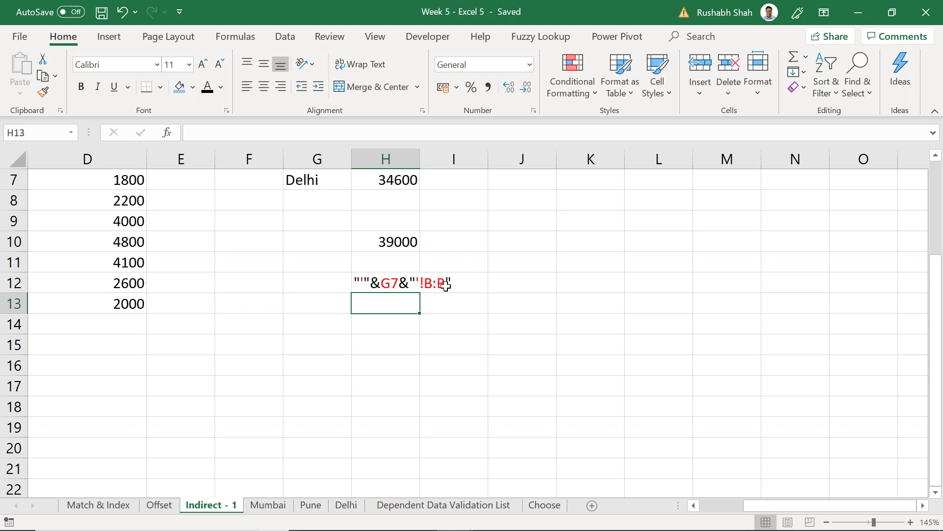
click(389, 283)
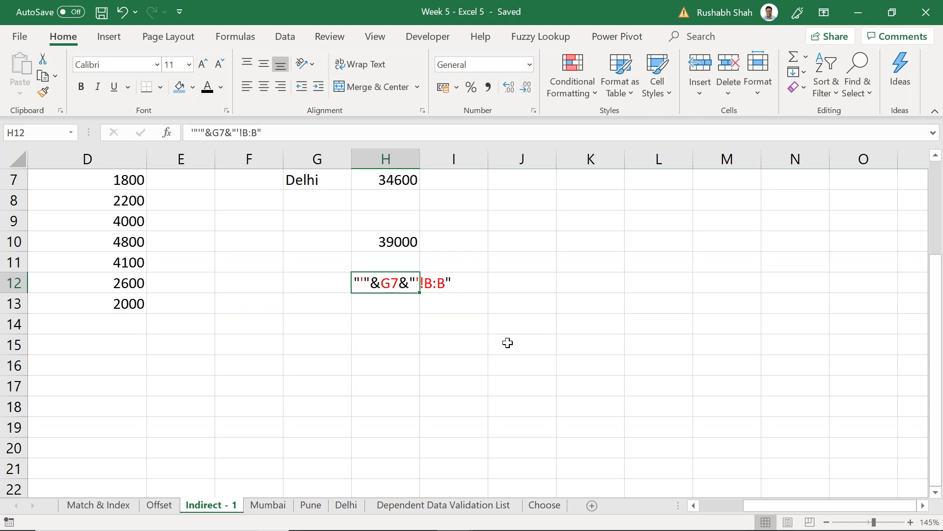
Step: Enter the concatenation example ="a"&"b" in H14 and review its formula
click(397, 320)
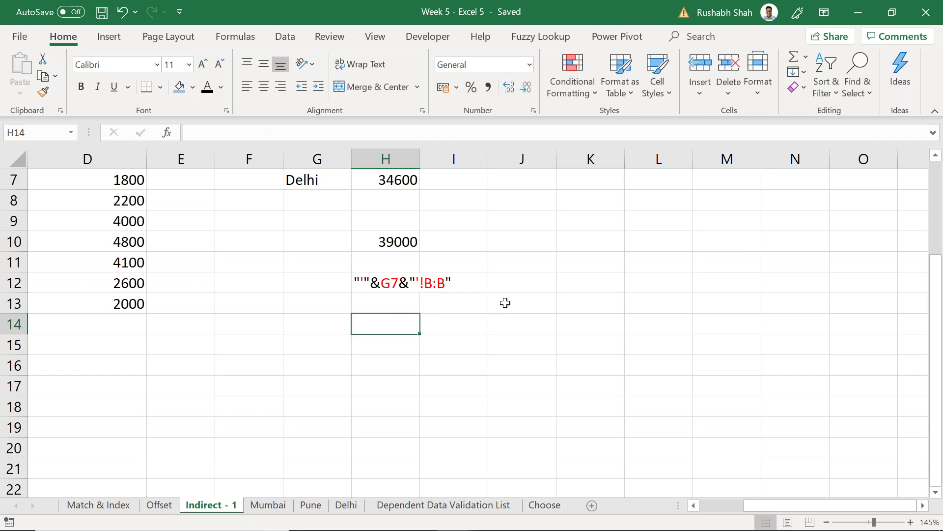
text(="a"&"b")
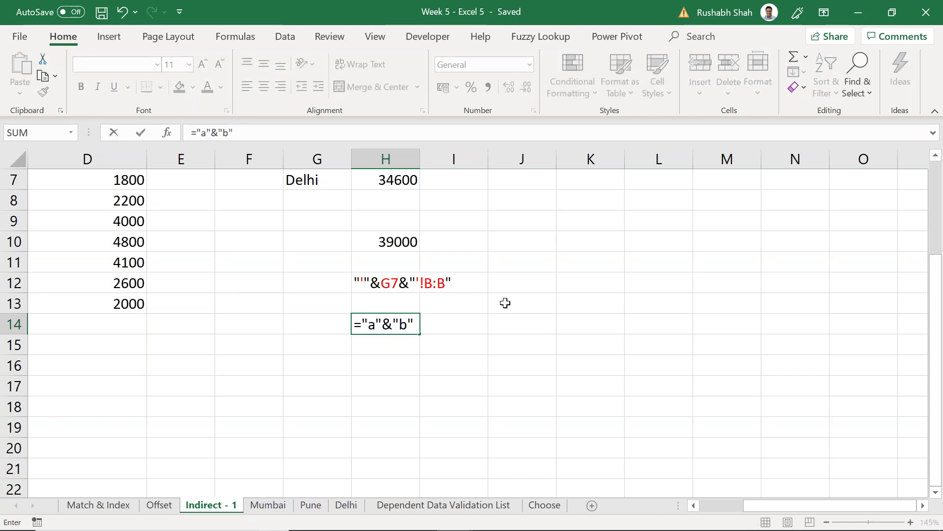
key(Return)
key(Up)
key(F2)
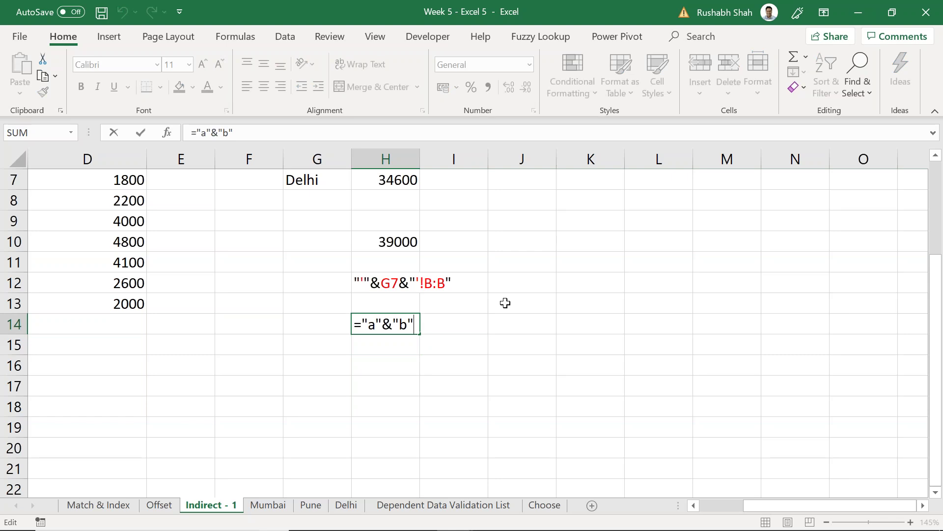
key(Return)
key(Up)
key(F2)
key(ctrl+Return)
Step: Compare H12's reference text with the INDIRECT formula in H7 and save the workbook
click(385, 286)
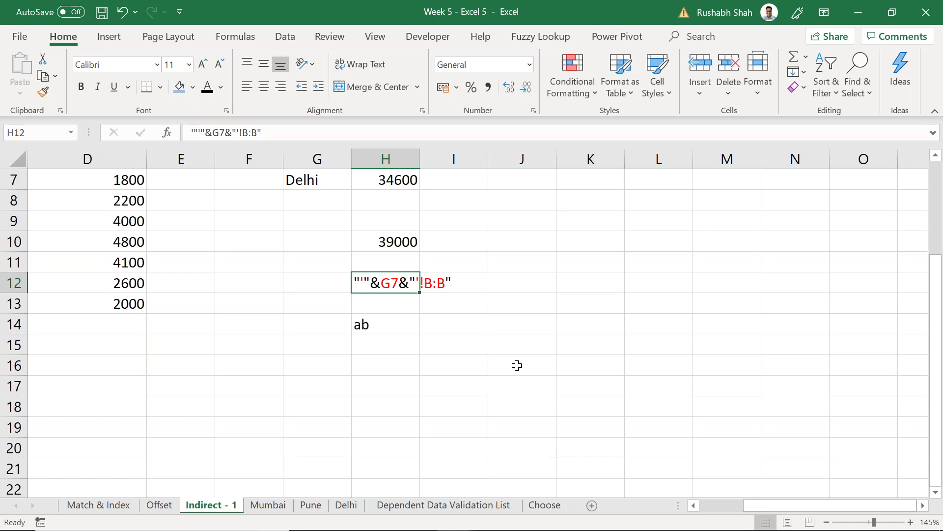
key(ctrl+s)
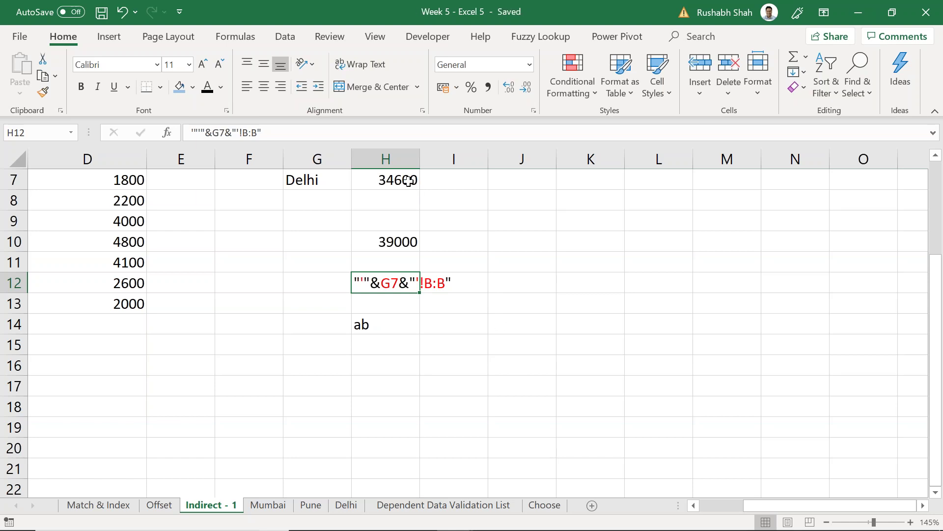
click(397, 241)
double_click(397, 180)
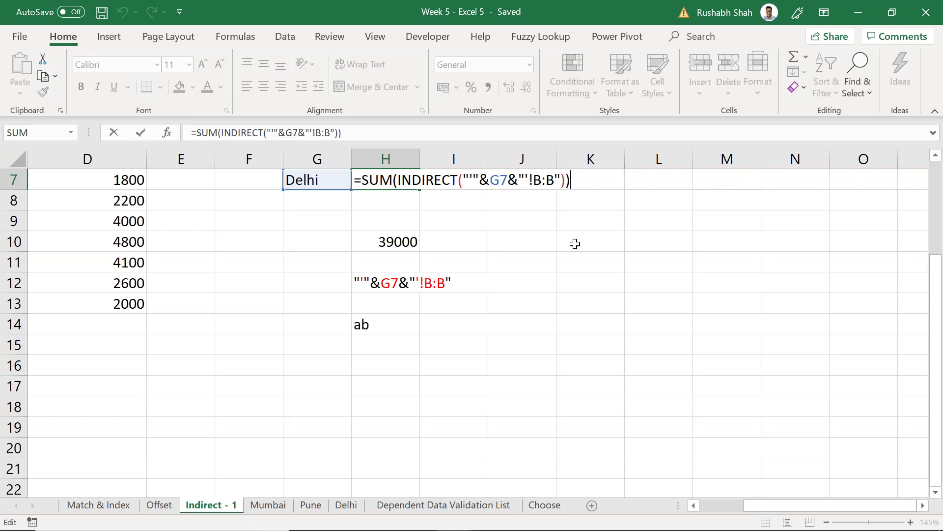
click(575, 244)
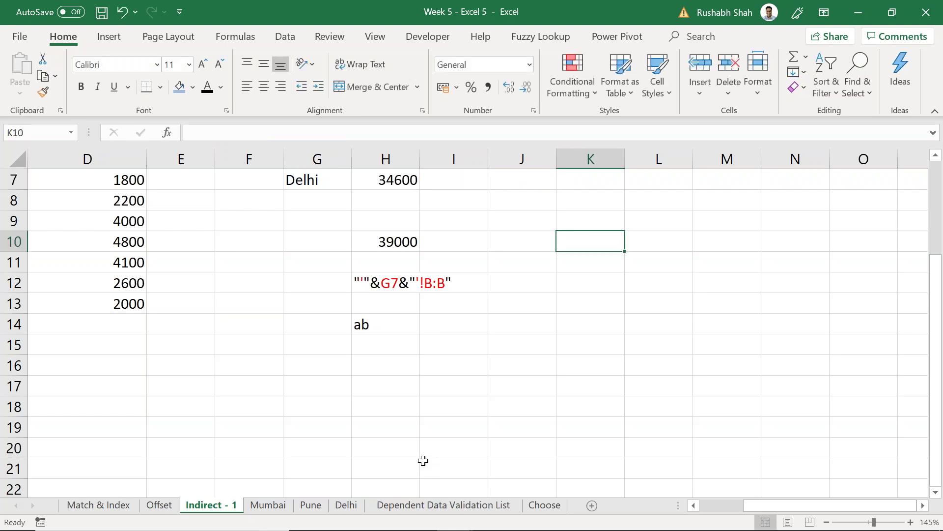
key(ctrl+s)
Step: Enter =SUM(Mumbai!B2:B13) in H17 by referencing the Mumbai sheet's range, and review the formula
click(411, 391)
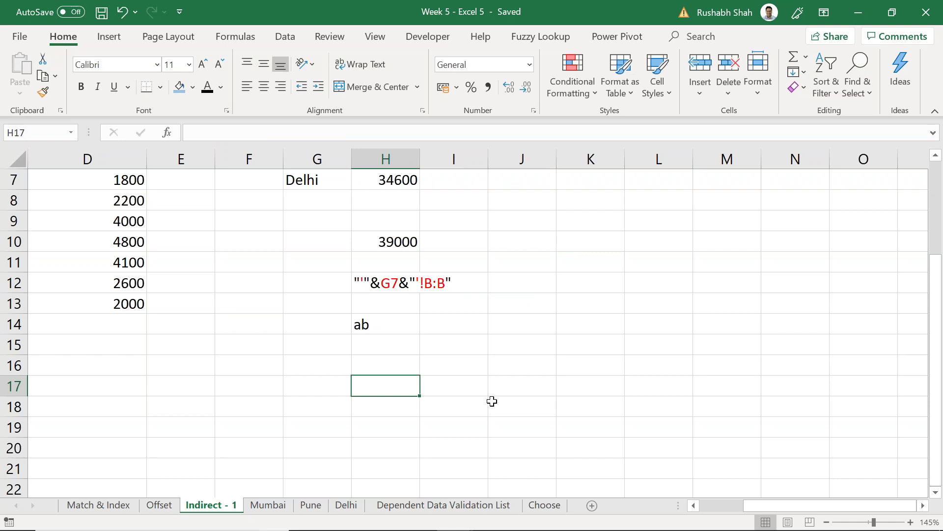
text(=sum)
key(Tab)
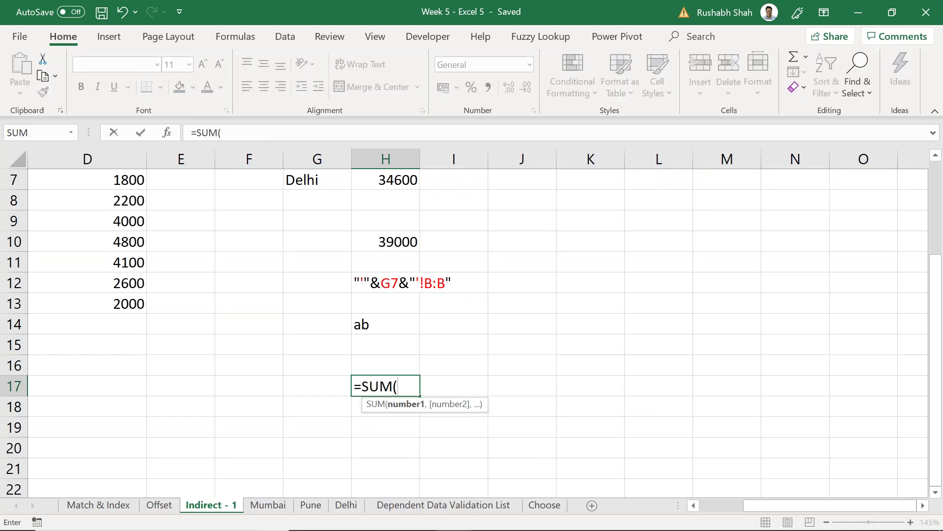
click(266, 505)
drag(165, 190, 147, 339)
key(Return)
click(387, 378)
key(F2)
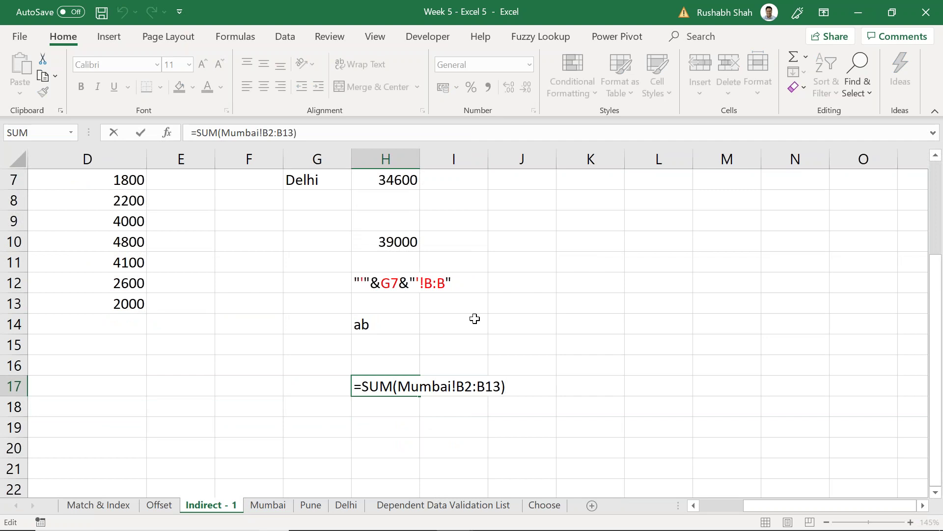
key(Return)
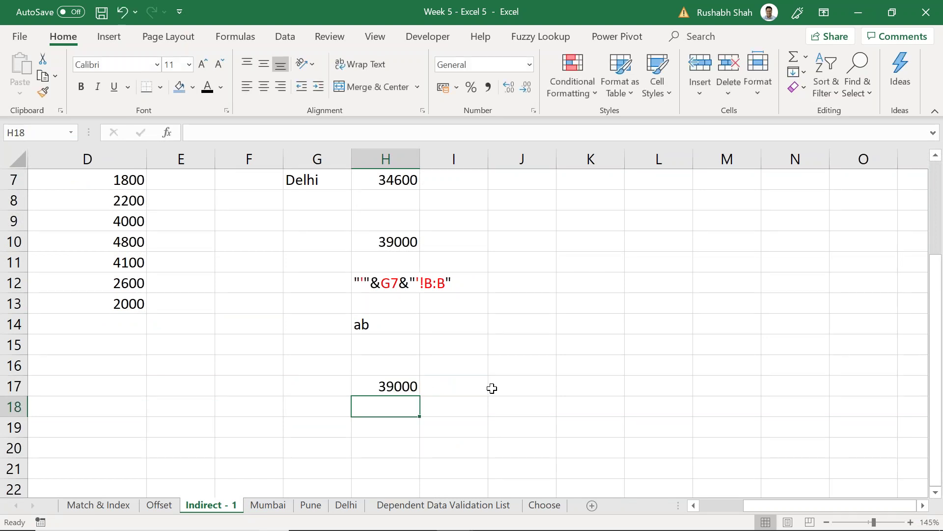
Step: Enter =SUM('Dependent Data Validation List'!G3:G8) in H18 and examine the apostrophe around the sheet name
text(=sum)
key(Tab)
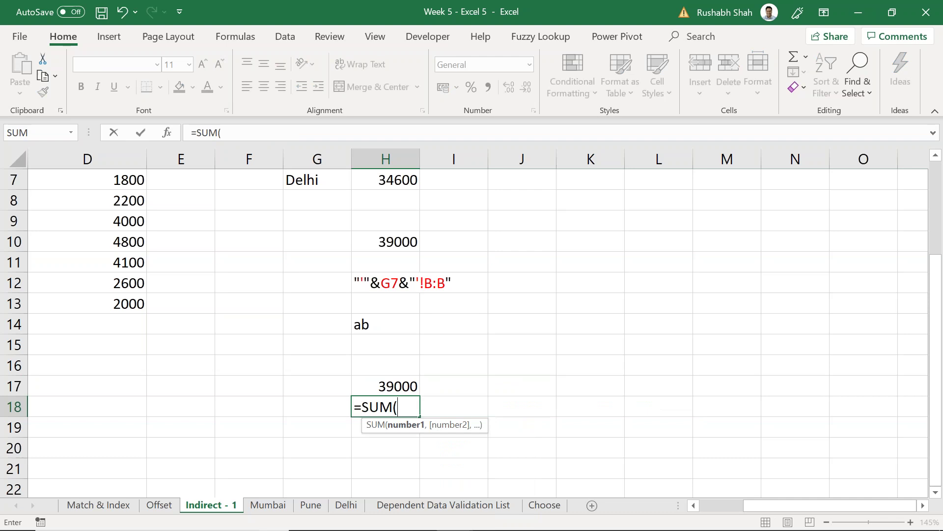
click(433, 505)
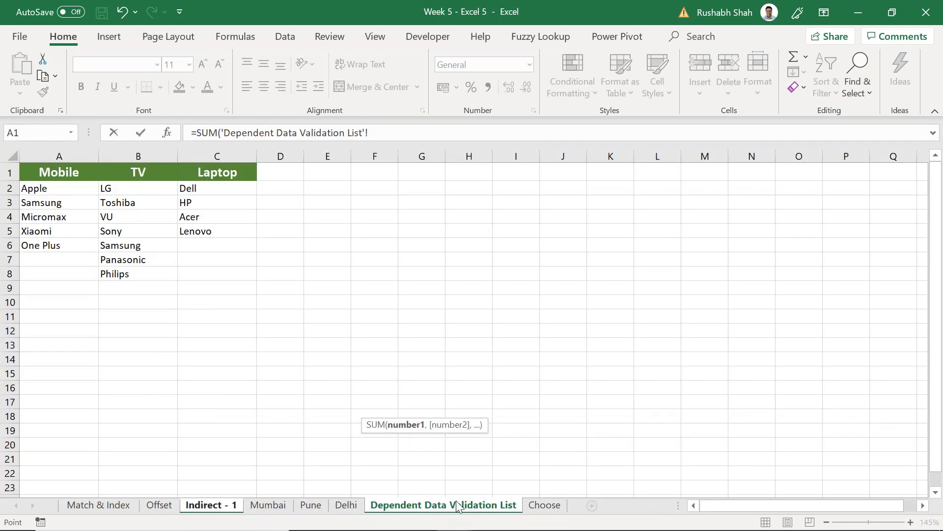
drag(433, 211, 430, 272)
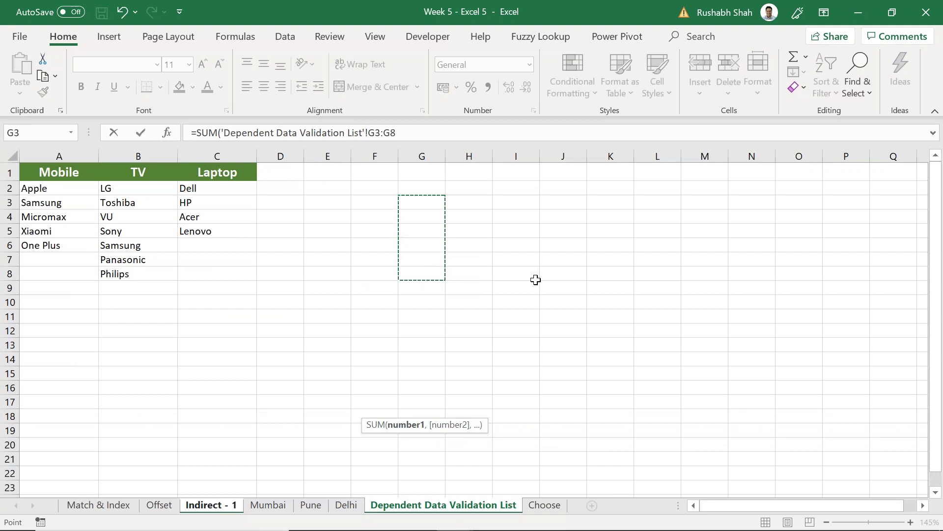
key(Return)
double_click(401, 407)
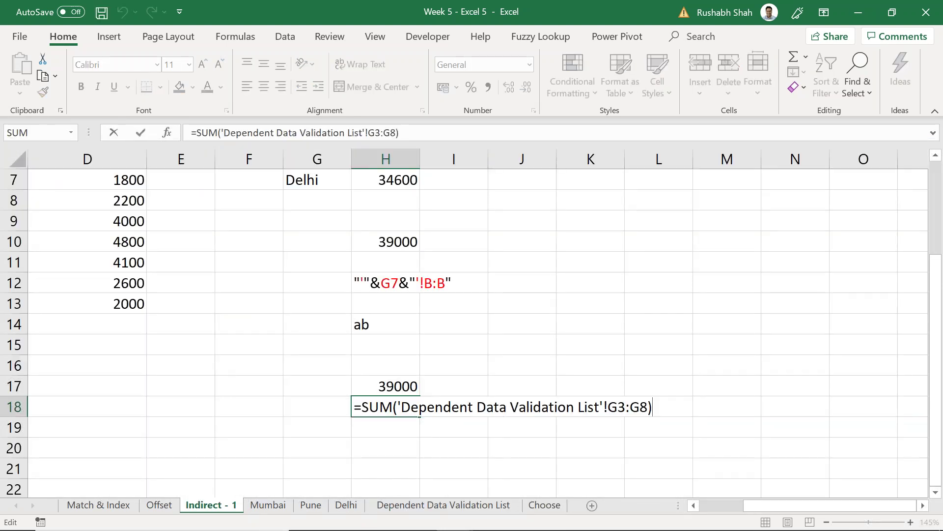
click(401, 407)
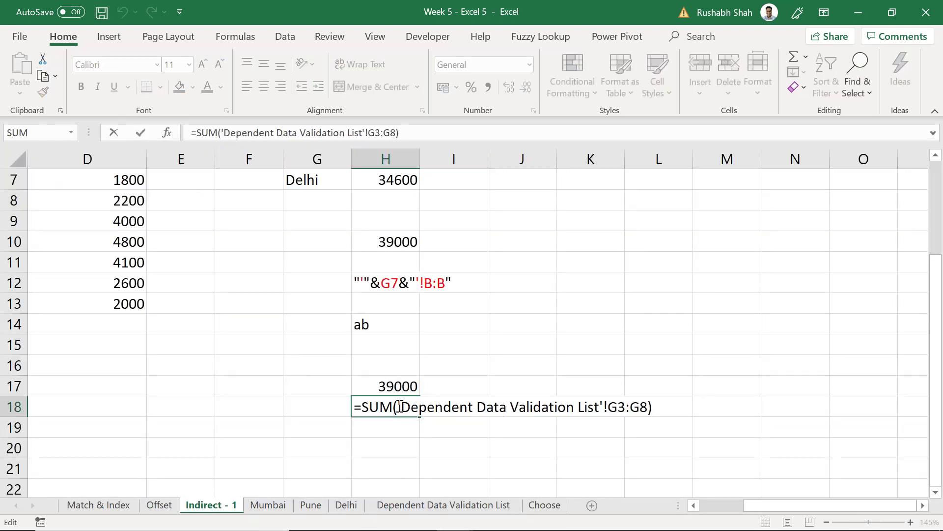
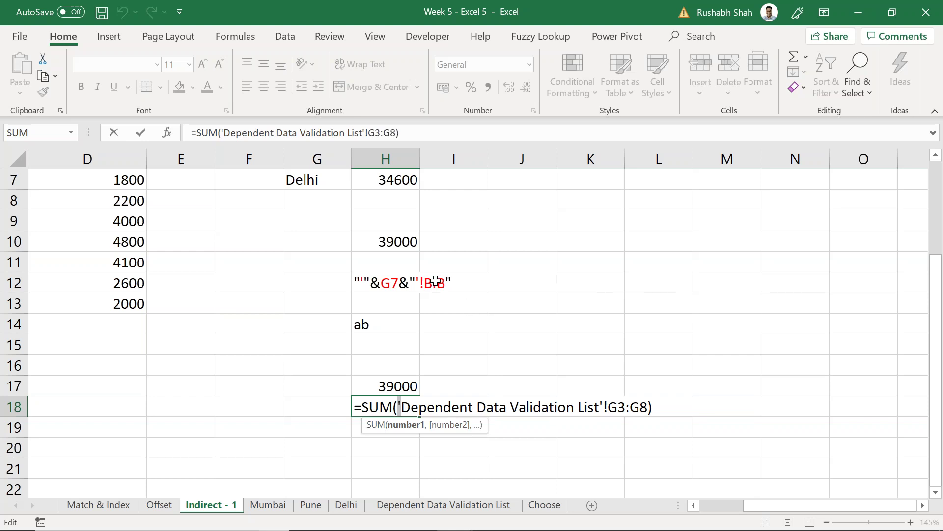
Step: Finish reviewing the SUM formula in H18, confirm it, and save the workbook
click(605, 404)
key(Return)
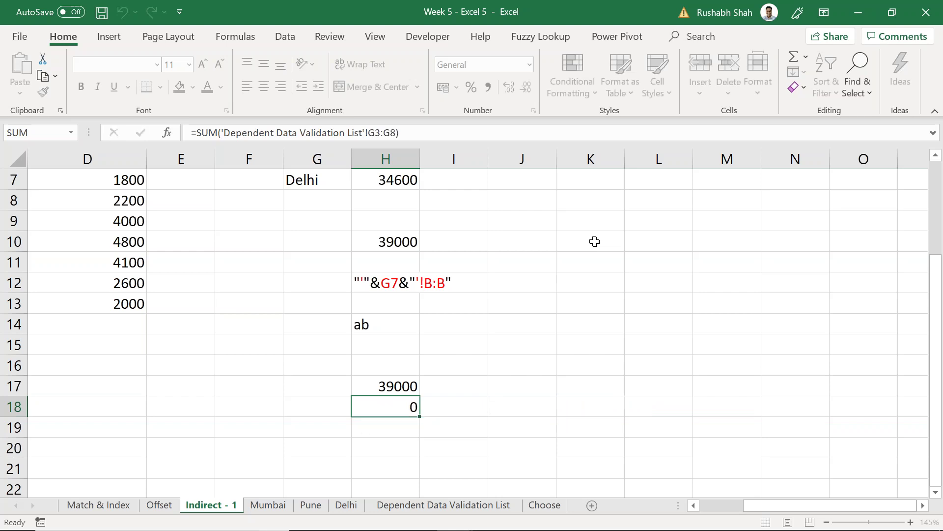
key(Up)
key(ctrl+s)
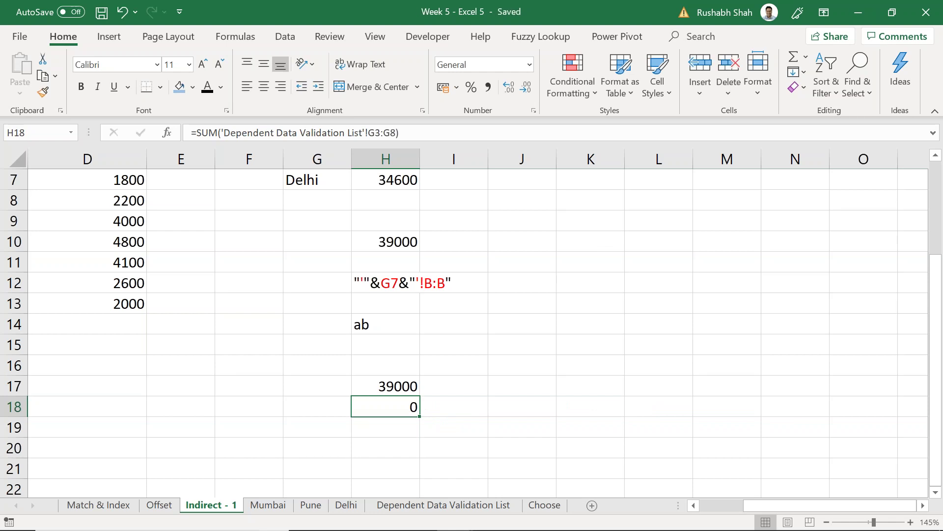
Step: Review the plain sheet reference in H17 and the concatenated reference text in H12, and return to H18
key(Up)
key(F2)
key(Escape)
key(Up)
key(Up)
key(Up)
key(Up)
key(Up)
key(F2)
key(Escape)
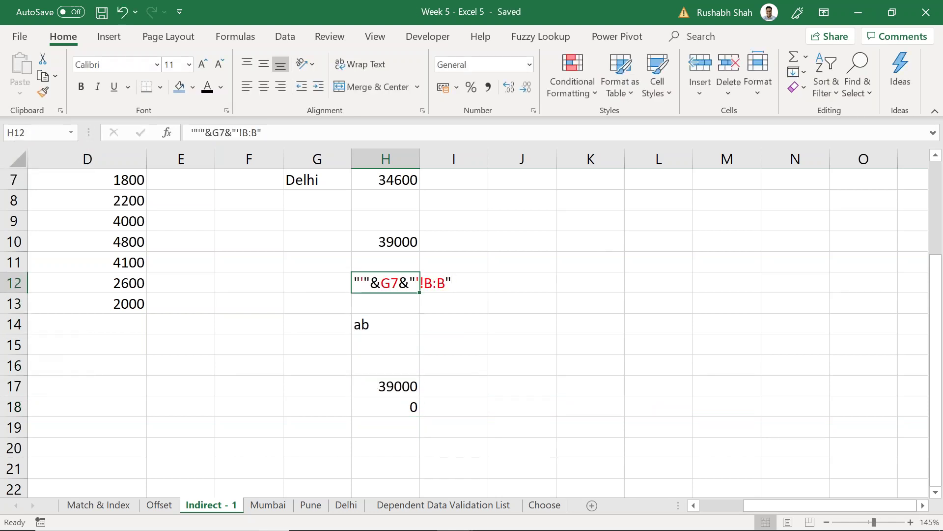
key(Down)
key(Down)
key(Down)
key(Down)
key(Down)
key(Down)
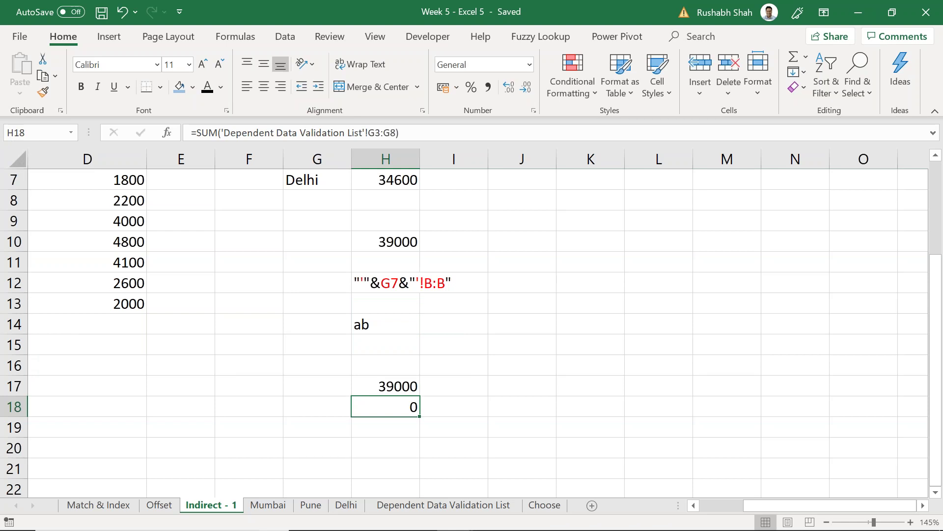
Step: Save the workbook and enter the formula =SUM(G7&"!B:B") in H20
click(386, 447)
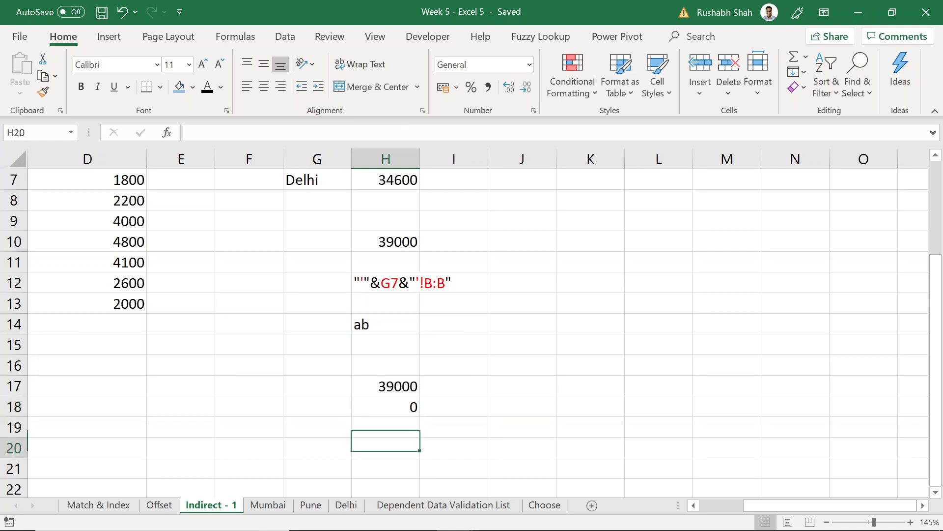
key(ctrl+s)
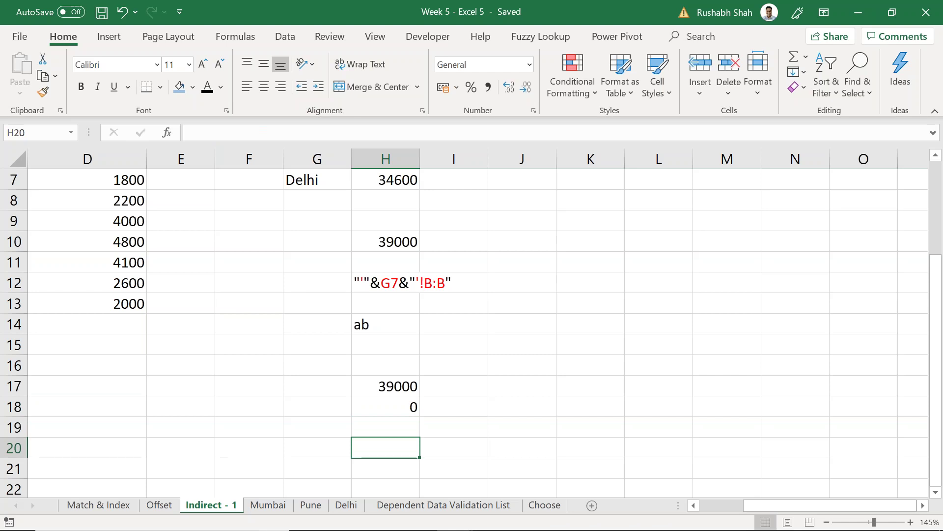
text(=)
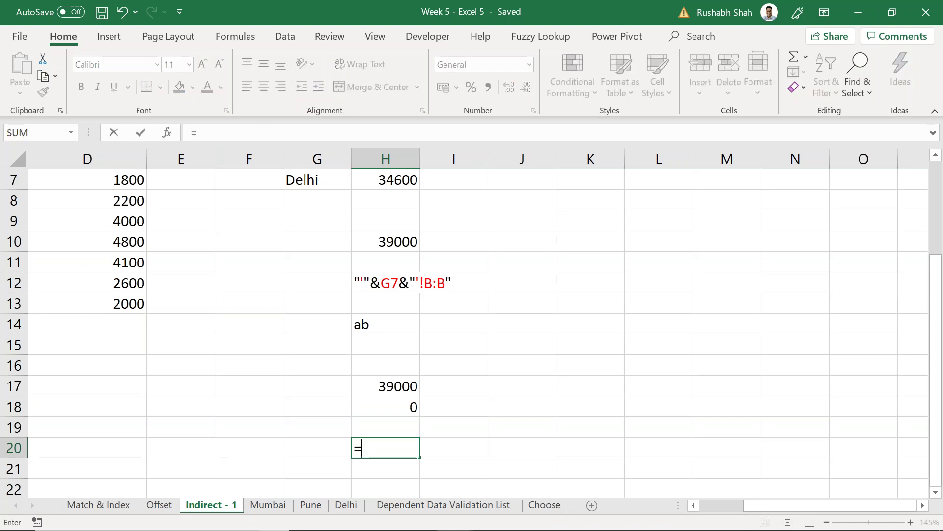
text(sum)
key(Tab)
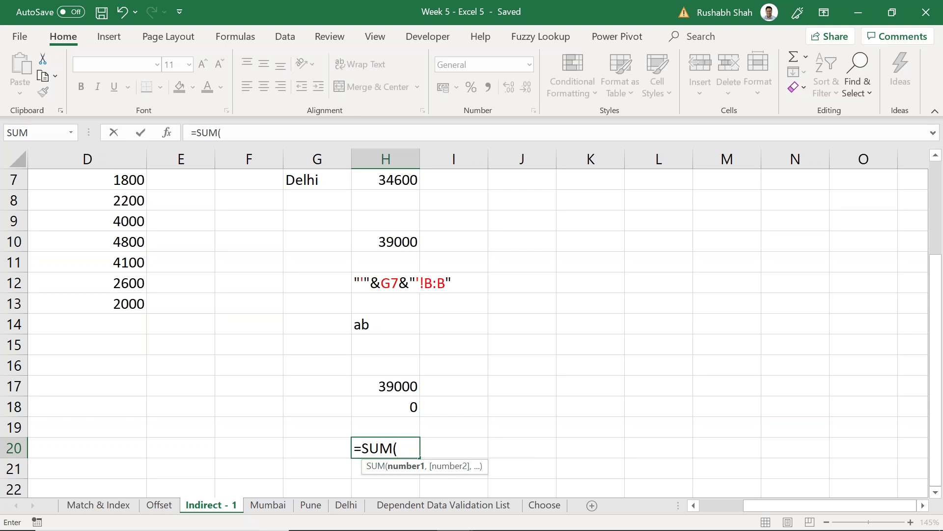
text(G7)
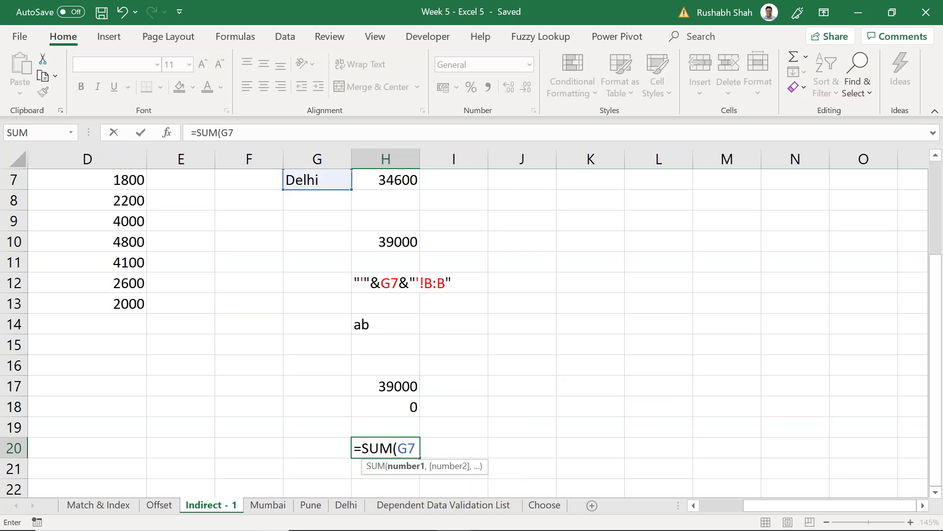
text(&"!B:B)
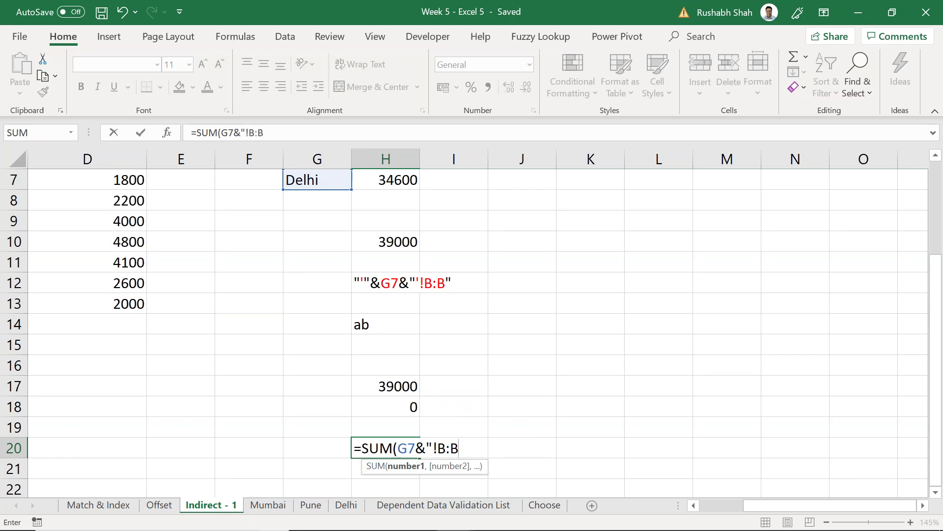
text("))
key(Return)
key(Up)
key(F2)
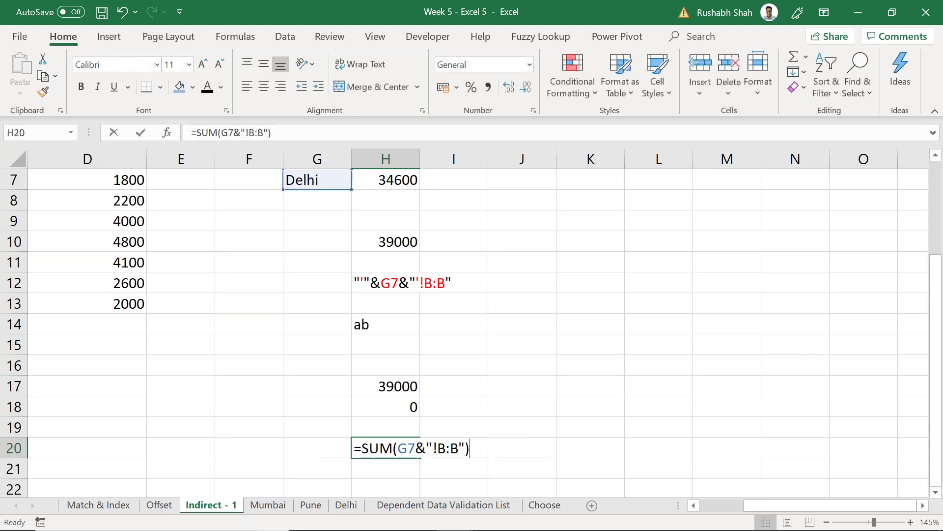
Step: Wrap the text reference in H20 with INDIRECT to make =SUM(INDIRECT(G7&"!B:B")), and review the formula
key(Left)
key(Left)
key(Left)
key(Left)
key(Left)
key(Left)
key(Left)
key(Left)
key(Left)
key(Left)
key(Left)
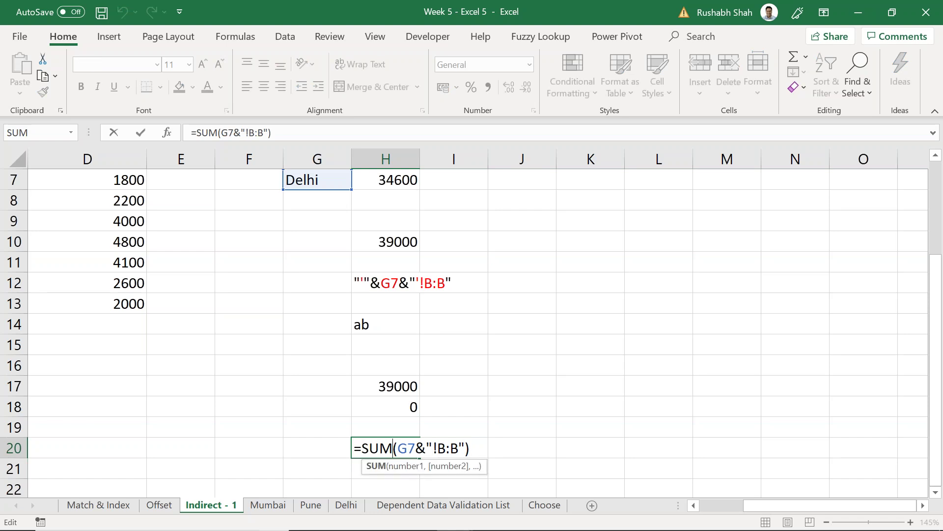
text(indire)
key(Tab)
key(End)
text())
key(Return)
key(Up)
key(F2)
key(Escape)
Step: Test the INDIRECT formulas by changing the city in G7 to Pune, followed by Mumbai
key(Up)
key(Up)
key(Up)
key(Up)
key(Up)
key(Up)
key(Up)
key(Up)
key(Up)
key(Up)
key(Up)
key(Up)
key(Up)
key(Left)
text(Pune)
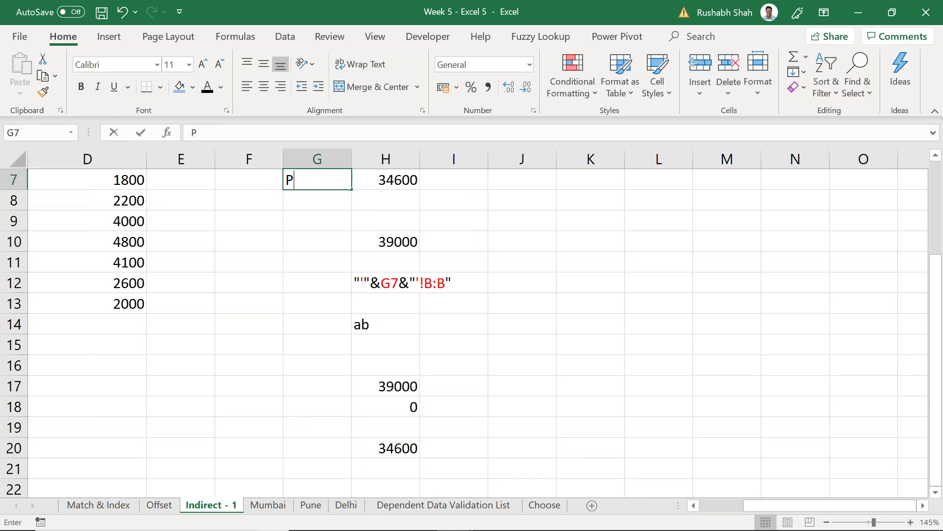
key(Return)
key(Up)
text(Mumbai)
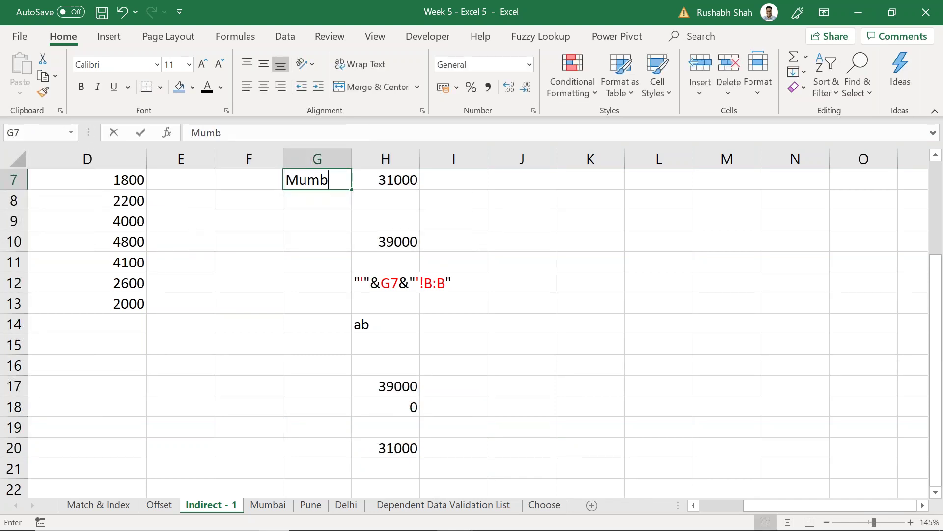
key(Return)
key(Right)
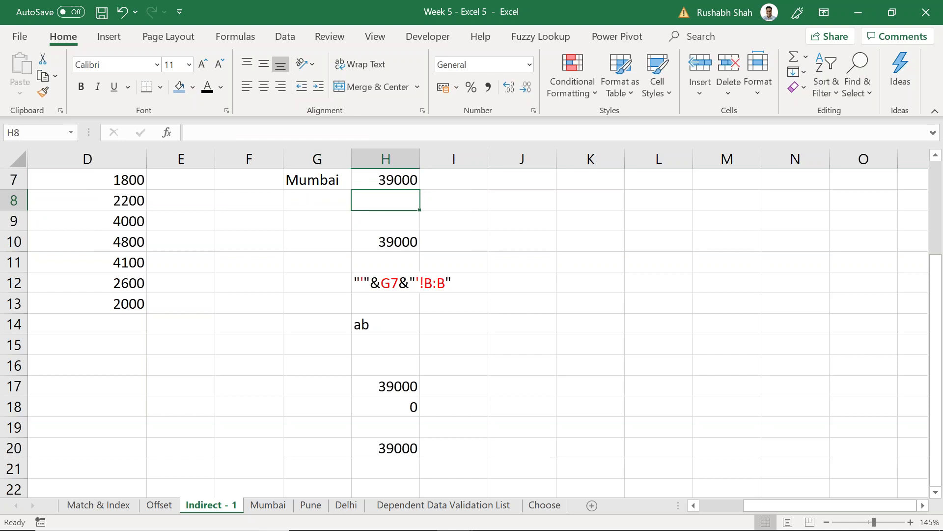
Step: Save the workbook and enter Mumbai in K7 as the city for a new INDIRECT example
key(Right)
key(Right)
key(Right)
key(Right)
key(Right)
key(Right)
key(Right)
key(Right)
key(Right)
key(Right)
key(Left)
key(Left)
key(Left)
key(Up)
key(Up)
key(Up)
key(Left)
key(Left)
key(Left)
key(Up)
key(Up)
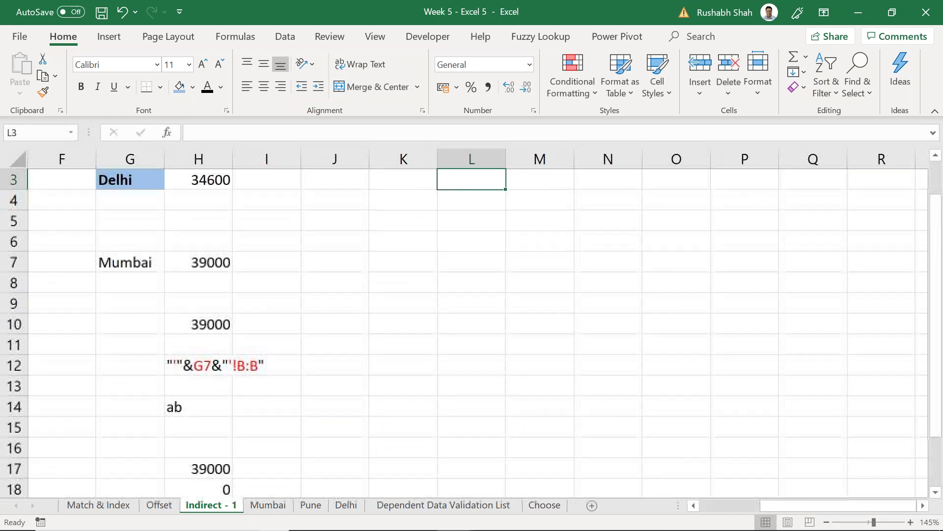
key(Left)
key(Down)
key(Down)
key(Down)
key(Down)
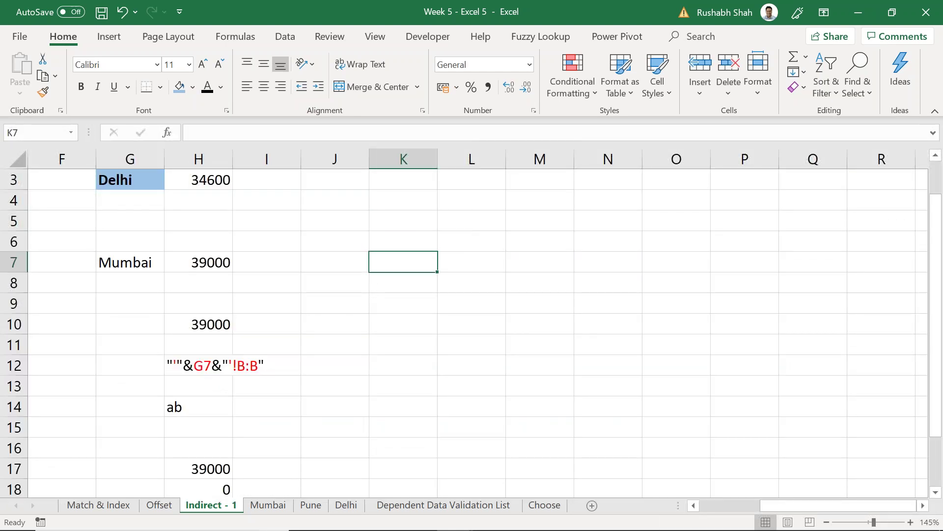
key(ctrl+s)
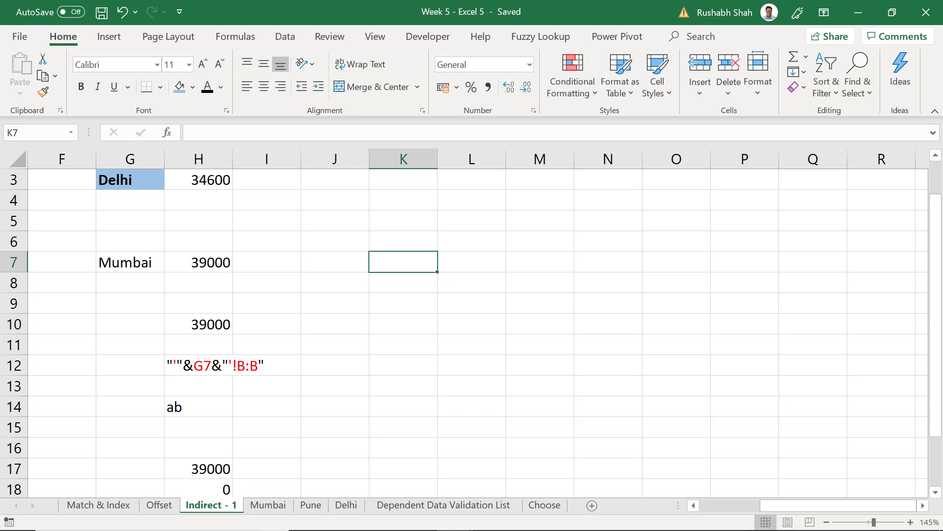
text(Mumbai)
key(Tab)
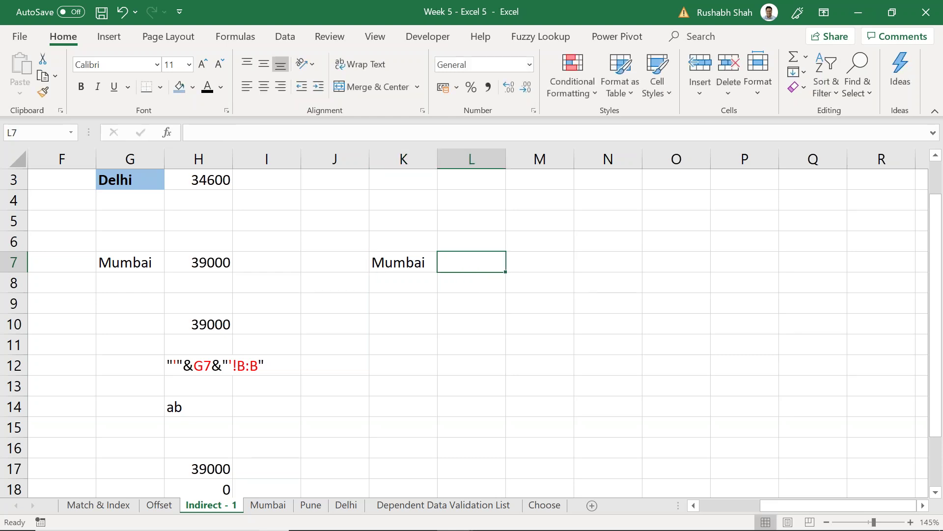
Step: Enter =SUM(Mumbai!B2:B13) in L7 by referencing the range on the Mumbai sheet
text(=sum)
key(Tab)
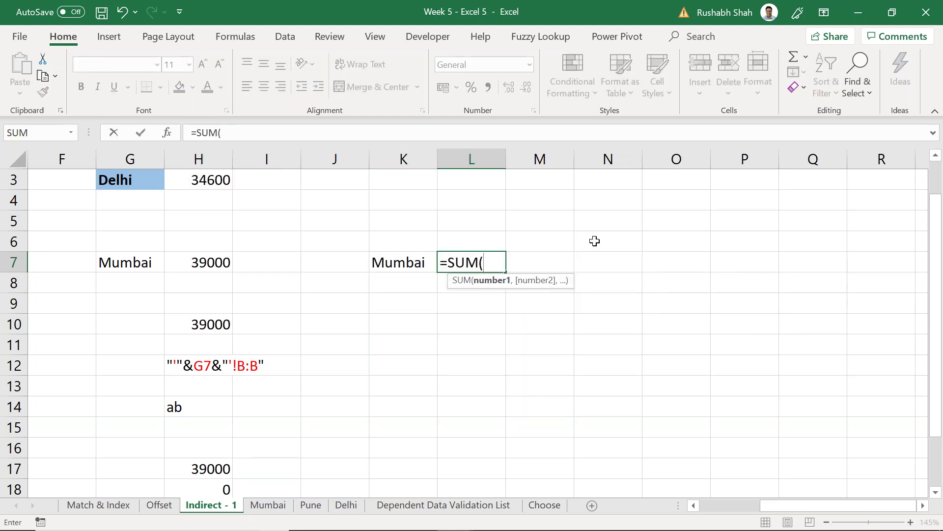
click(268, 505)
drag(164, 190, 155, 345)
key(Return)
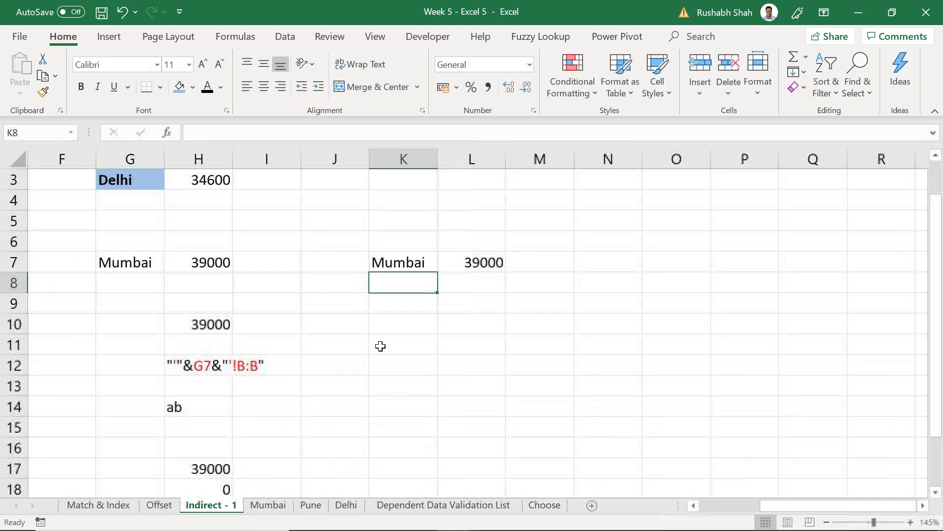
Step: Examine the direct sheet reference in L7 and compare it with the SUM formula lower in column H
key(Up)
key(Right)
key(F2)
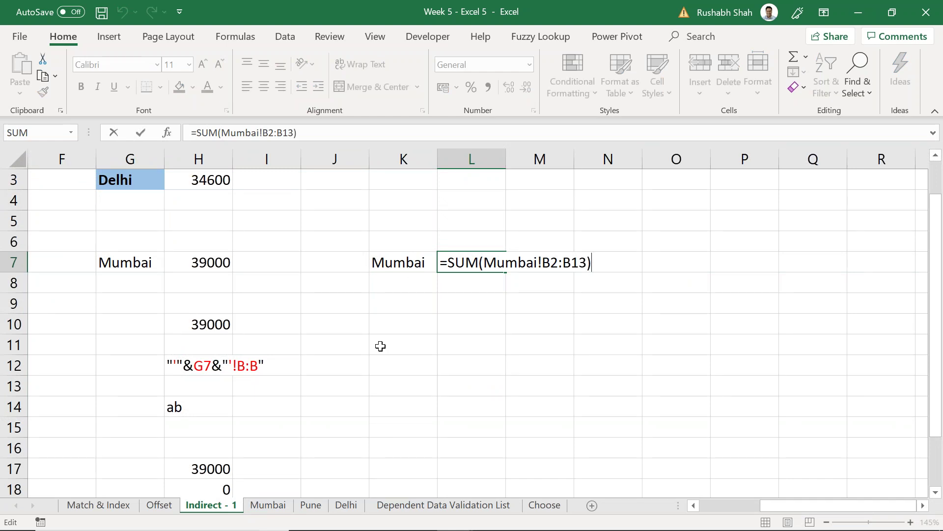
key(ctrl+Return)
scroll(297, 460, down, 1)
click(204, 467)
key(F2)
key(Escape)
Step: Replace the typed sheet name in L7 with a concatenated reference to K7, giving =SUM(K7&"!B2:B13")
scroll(473, 365, up, 1)
click(484, 267)
double_click(493, 262)
drag(484, 262, 534, 265)
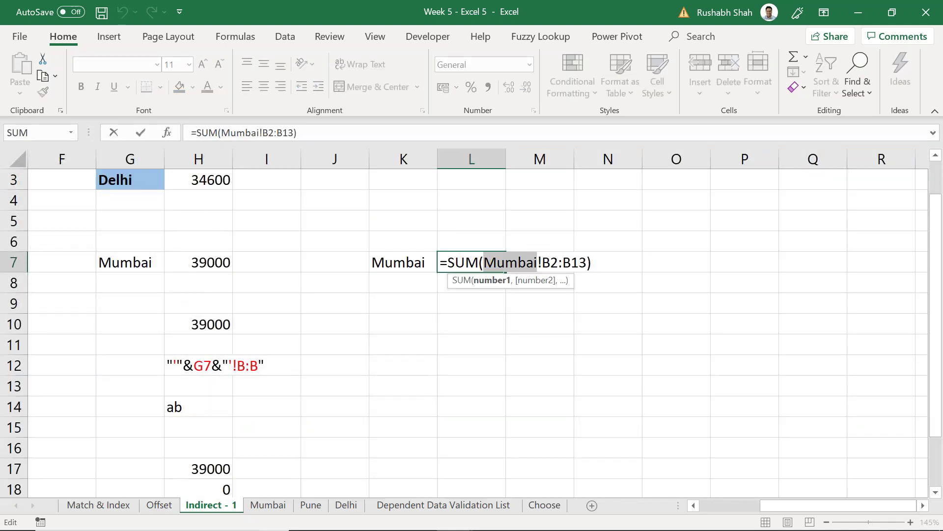
key(BackSpace)
click(396, 262)
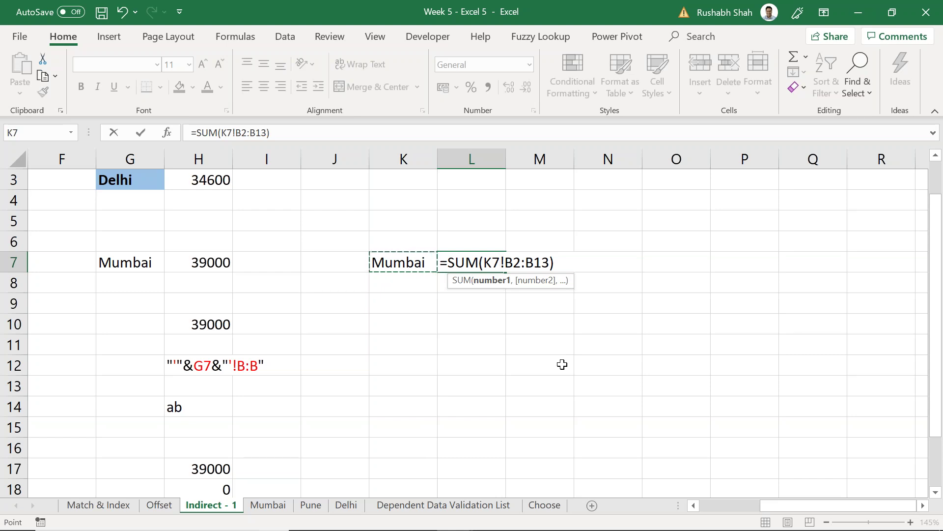
text(&")
click(565, 263)
text(")
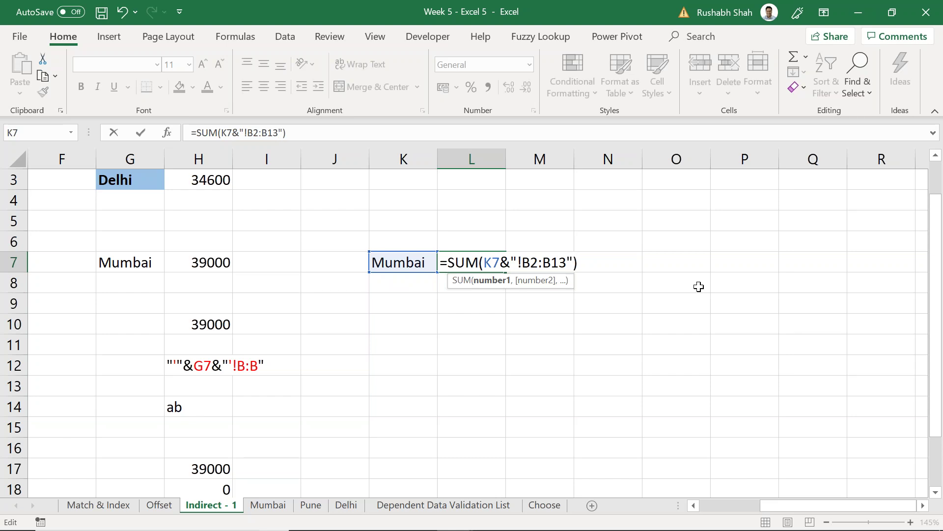
key(Return)
key(Up)
key(F2)
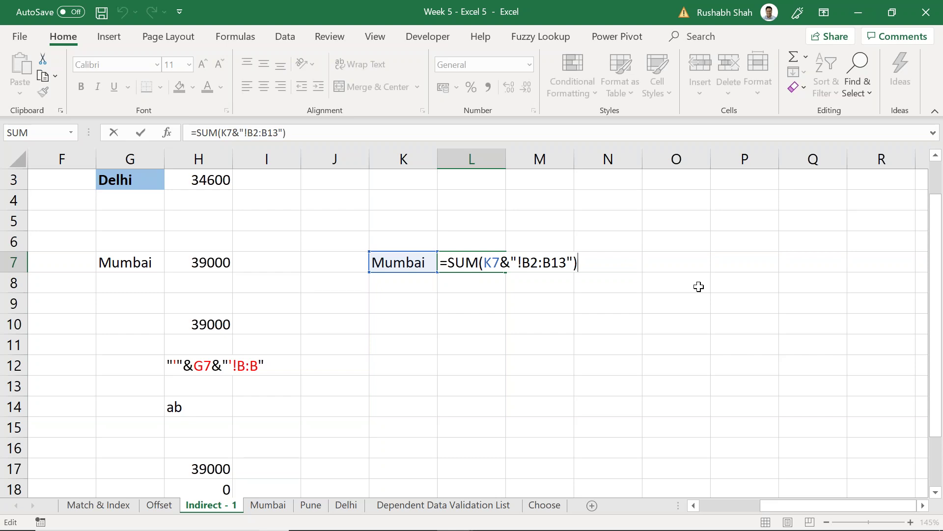
Step: Wrap the reference in L7 with INDIRECT so the formula becomes =SUM(INDIRECT(K7&"!B2:B13"))
click(484, 262)
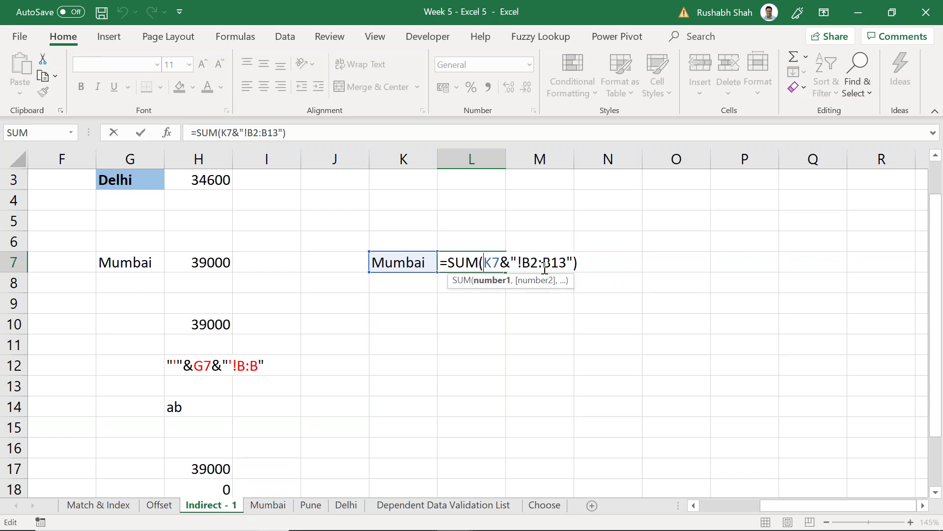
text(indire)
key(Tab)
key(End)
text())
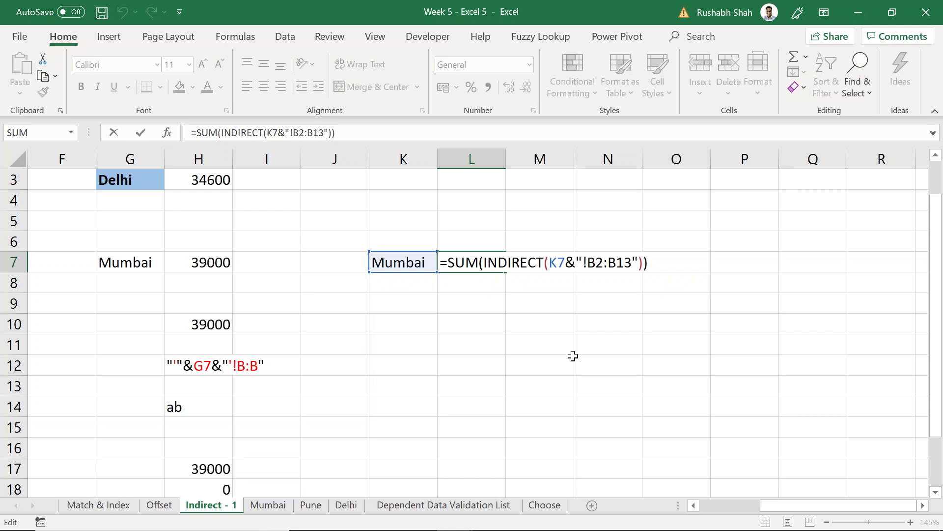
key(Return)
Step: Test the INDIRECT formula in L7 by changing K7 to Pune, followed by Delhi
key(Up)
key(Left)
text(Pune)
key(Return)
key(Up)
text(el)
key(Escape)
text(Delhi)
key(Tab)
Step: Change the referenced range in L7 to the whole column, giving =SUM(INDIRECT(K7&"!B:B")), and review the formula
key(F2)
key(Left)
key(Left)
key(Left)
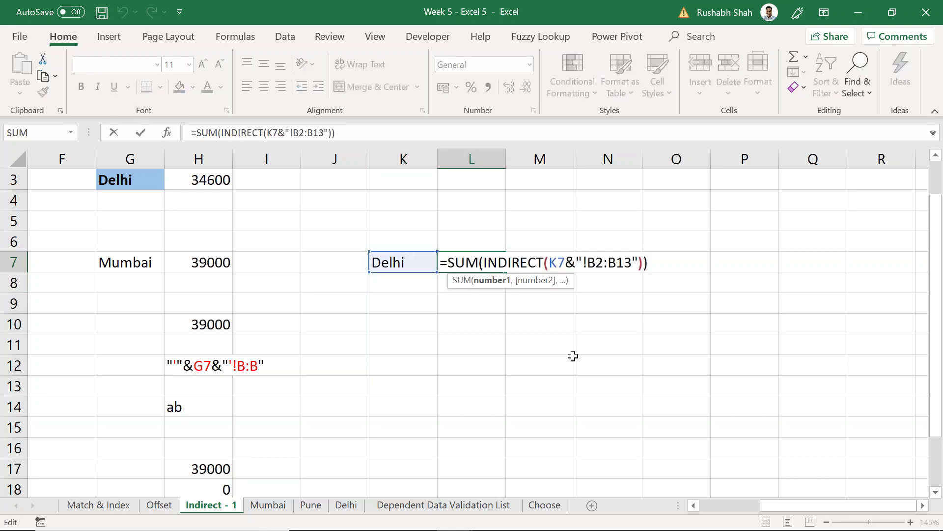
key(shift+Left)
key(shift+Left)
key(BackSpace)
key(Left)
key(Left)
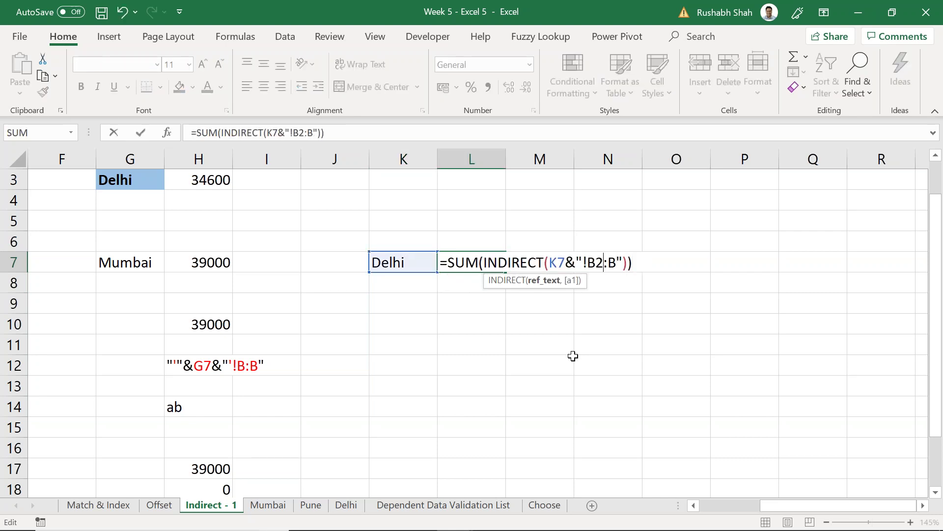
key(BackSpace)
key(ctrl+Return)
key(F2)
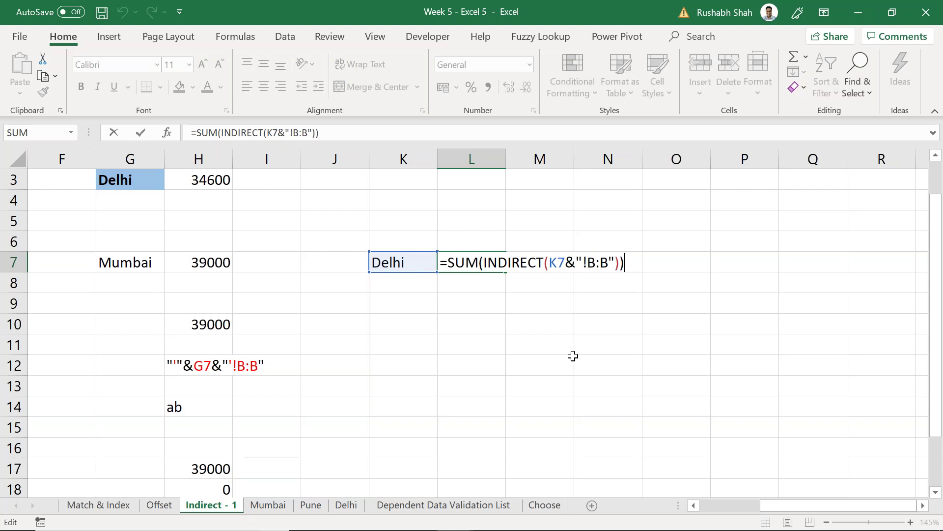
key(Return)
Step: Enter =SUM('Dependent Data Validation List'!E11:F17) in L10 and examine the apostrophes around the sheet name
key(Return)
key(Return)
text(=sum)
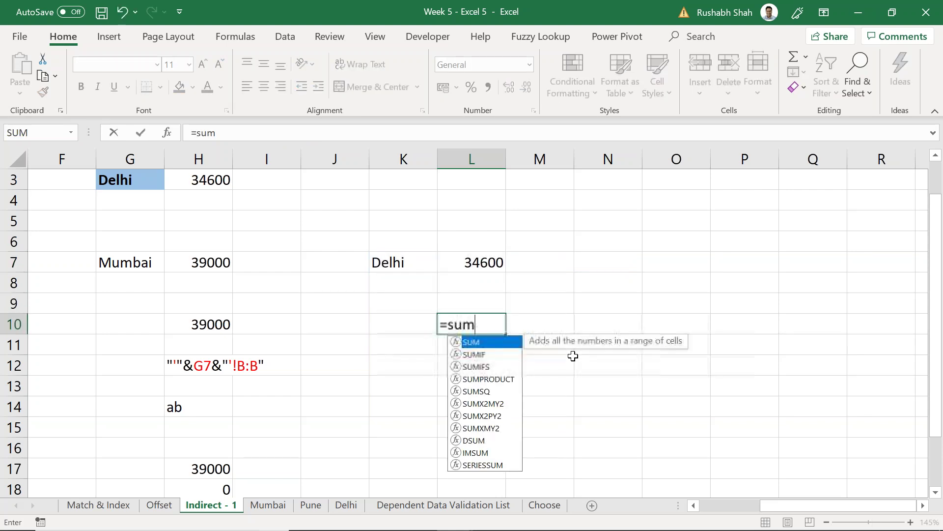
key(Tab)
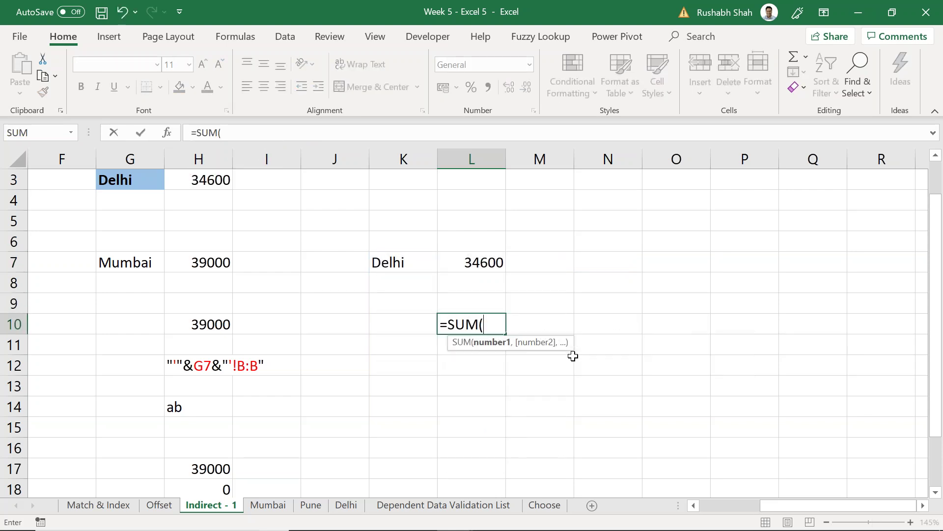
click(464, 506)
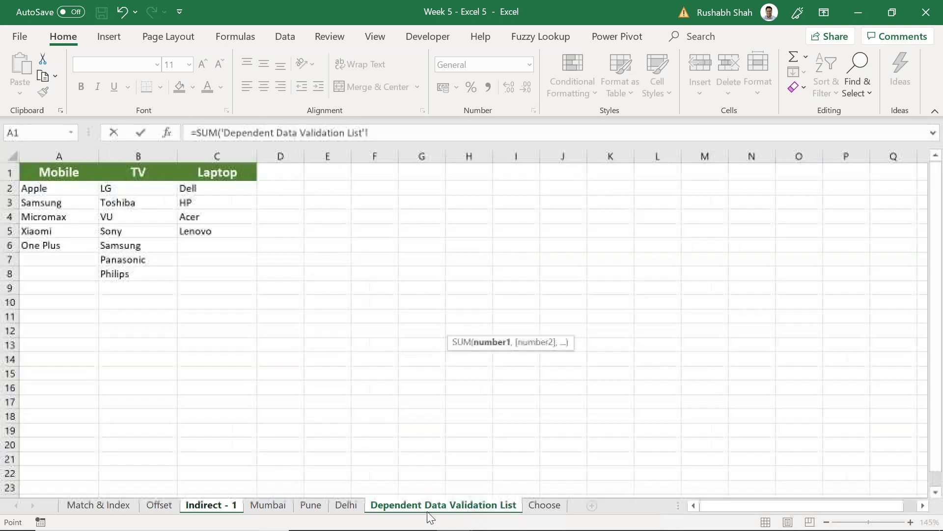
drag(383, 318, 335, 402)
text())
key(Return)
key(Up)
key(F2)
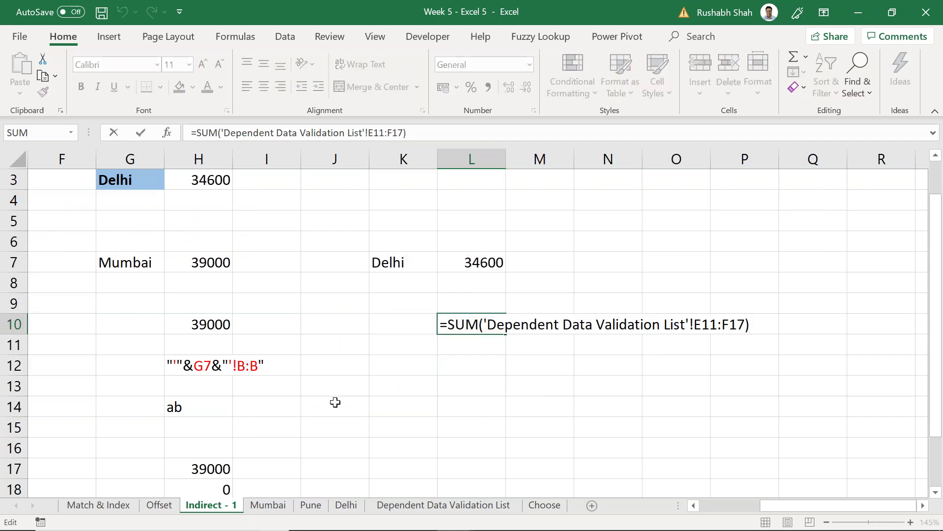
click(484, 333)
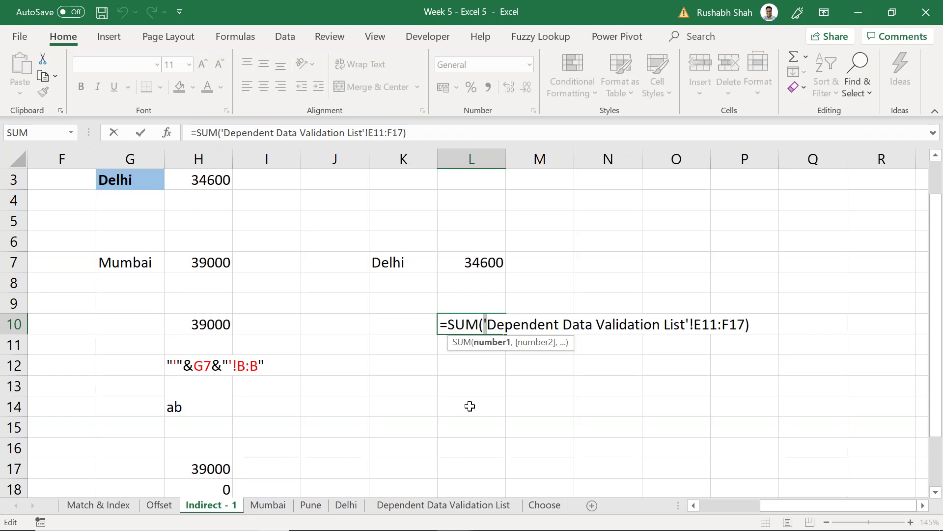
key(Return)
Step: Go to the Dependent Data Validation List sheet and save the workbook
key(ctrl+Page_Down)
key(ctrl+Page_Down)
key(ctrl+Page_Down)
key(ctrl+Page_Down)
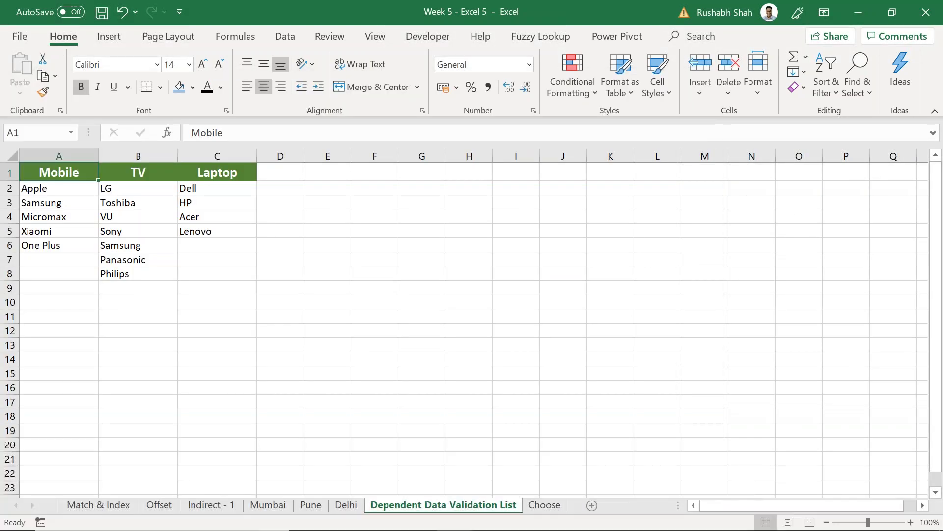
key(ctrl+s)
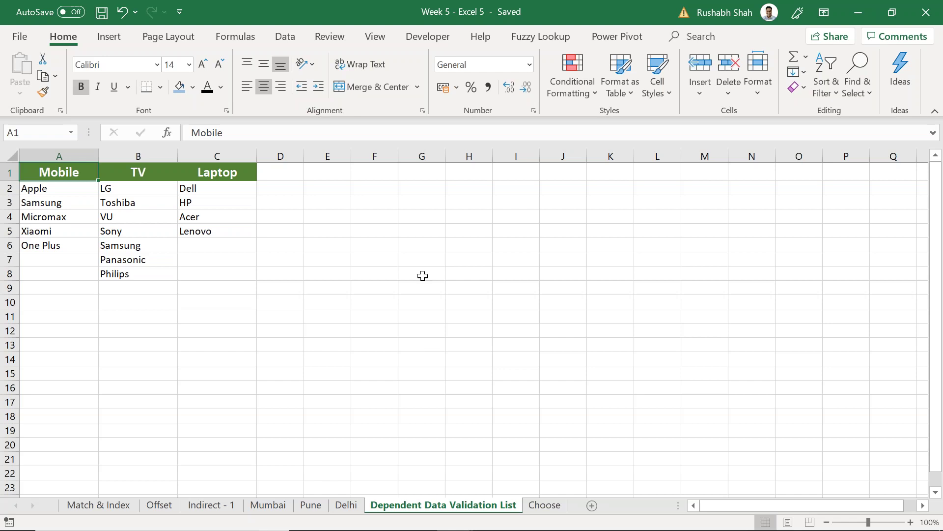
Step: Add the headers Category in E1 and Brand in F1
ctrl+scroll(452, 202, up, 4)
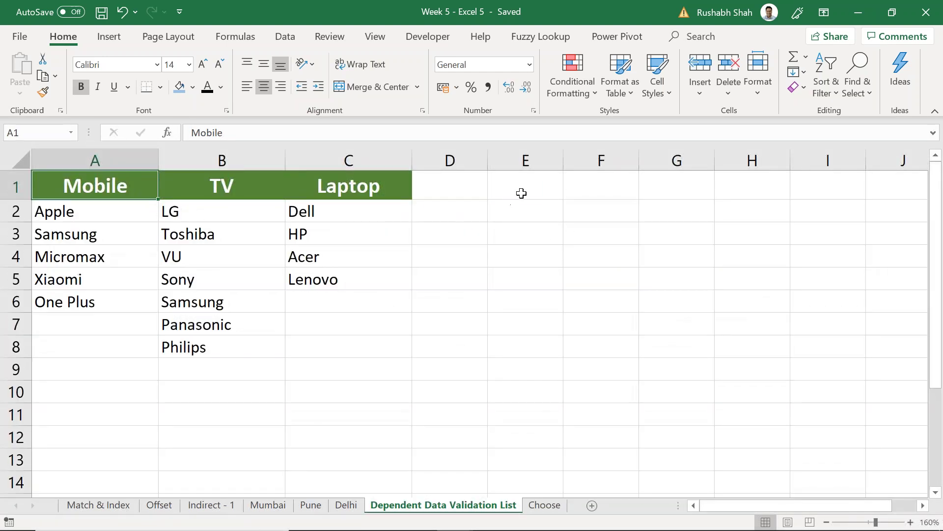
click(520, 194)
text(Category)
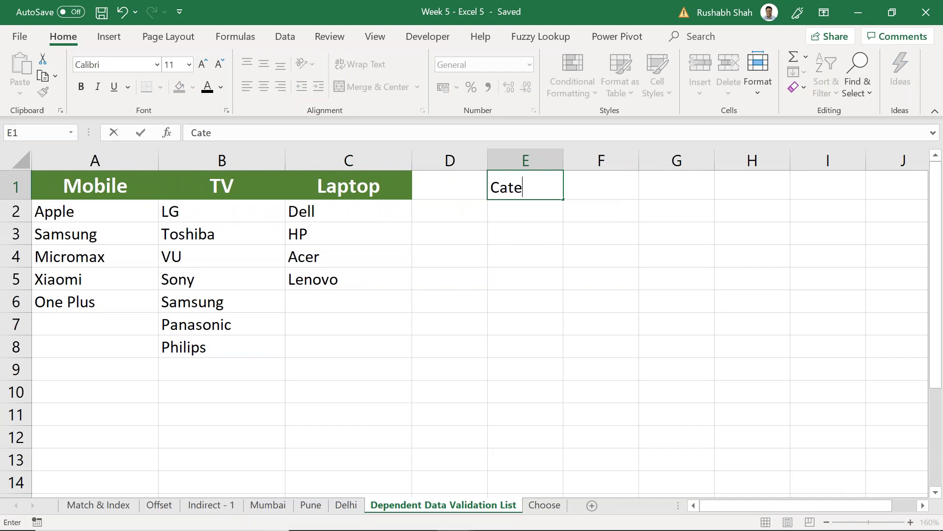
key(BackSpace)
key(BackSpace)
key(BackSpace)
key(BackSpace)
text(gory)
key(Tab)
text(Brand)
key(Return)
Step: AutoFit column E to its Category header and save the workbook
click(525, 186)
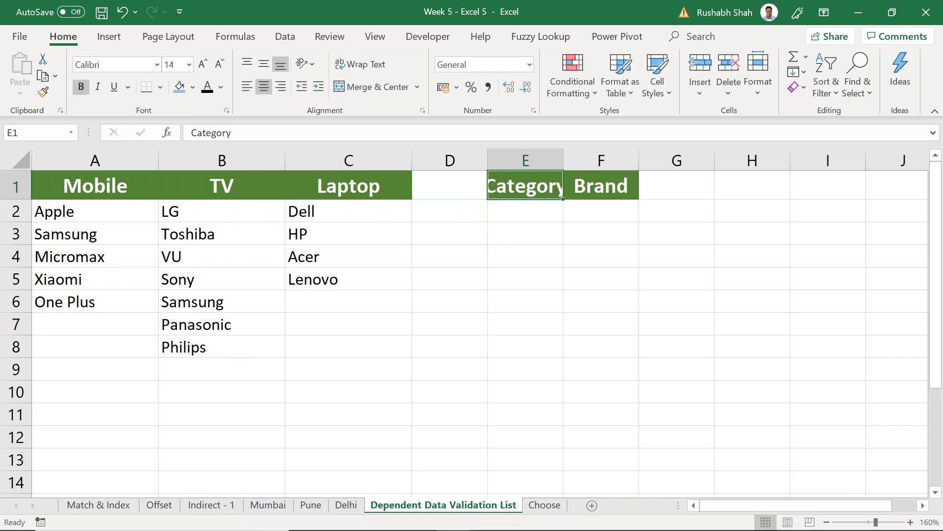
key(alt+h)
key(o)
key(i)
click(532, 211)
key(ctrl+s)
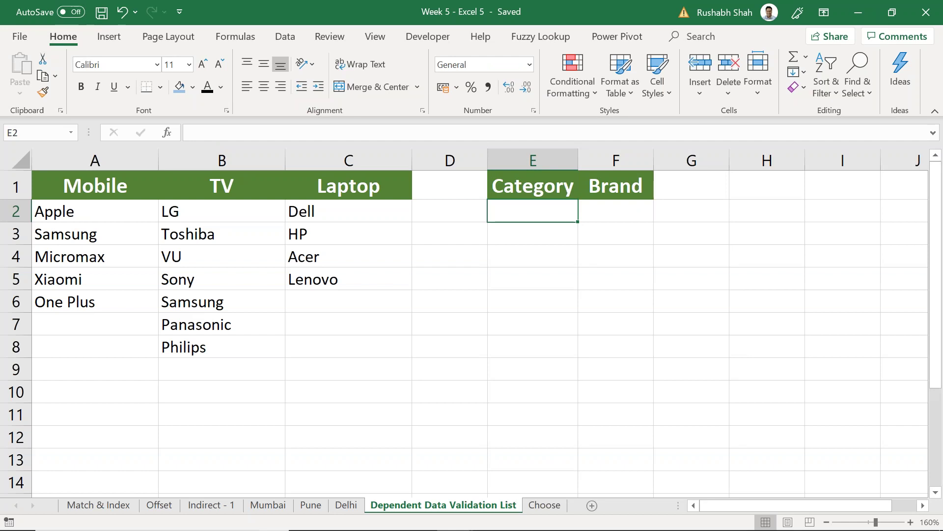
Step: Enter TV as the category in E2 and widen the Brand column
text(TV)
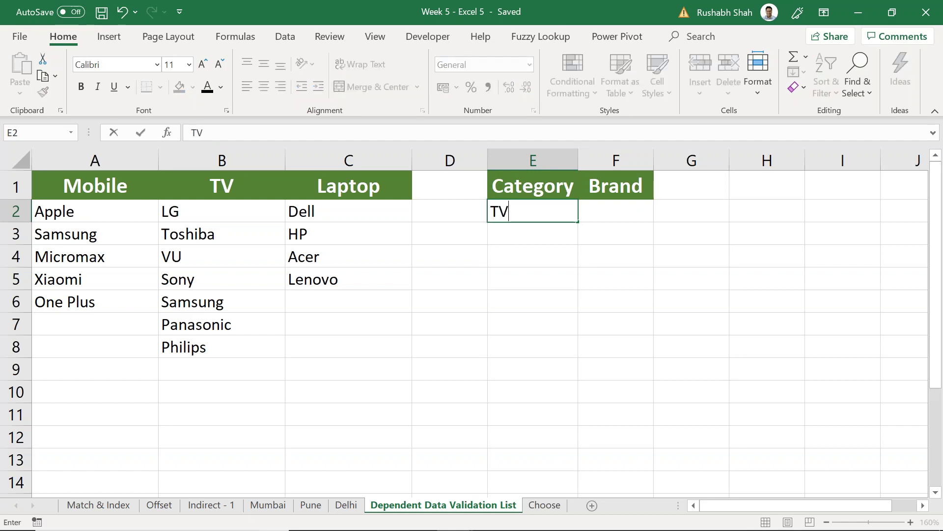
key(Tab)
drag(653, 160, 694, 160)
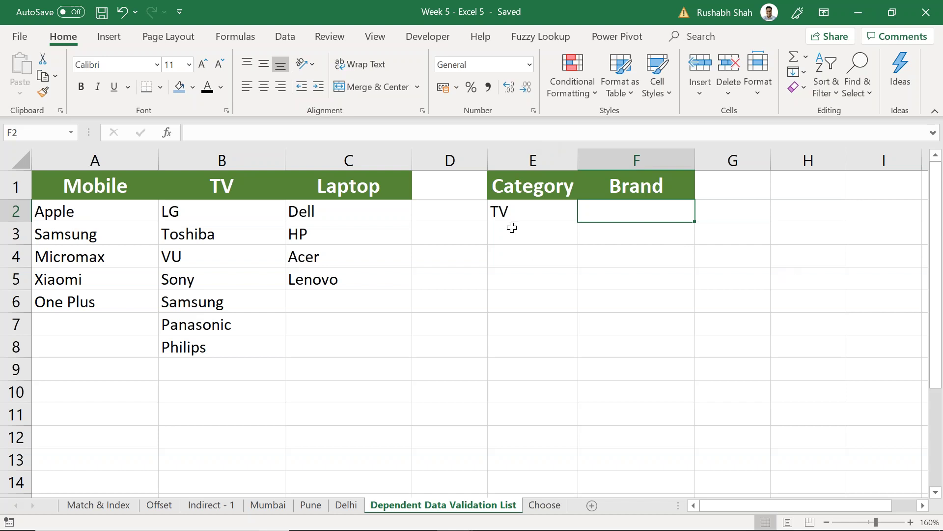
Step: Change the category in E2 to Mobile and save the workbook
click(525, 210)
text(Mobile)
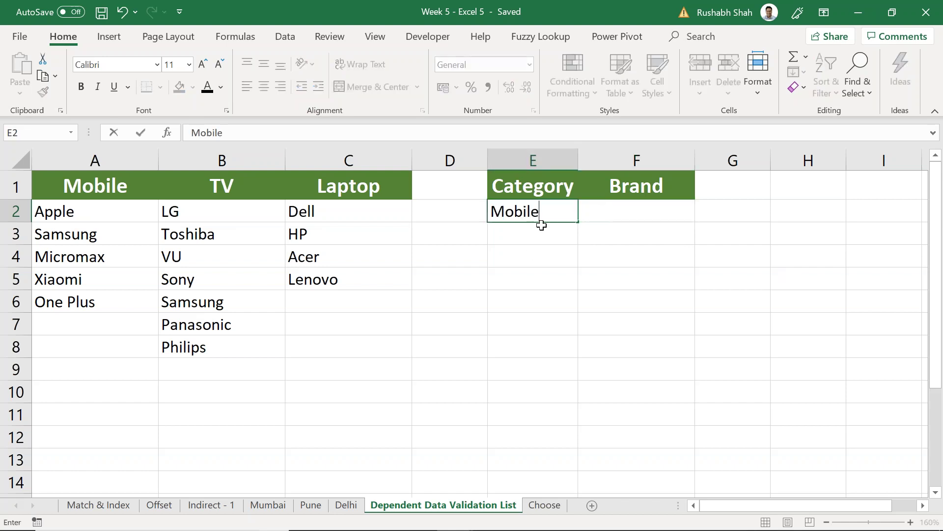
key(Tab)
click(542, 211)
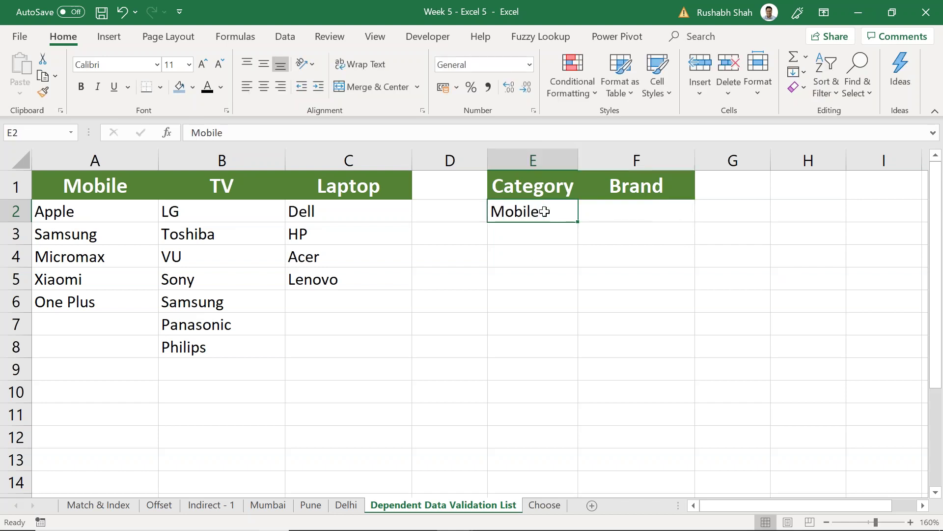
key(ctrl+s)
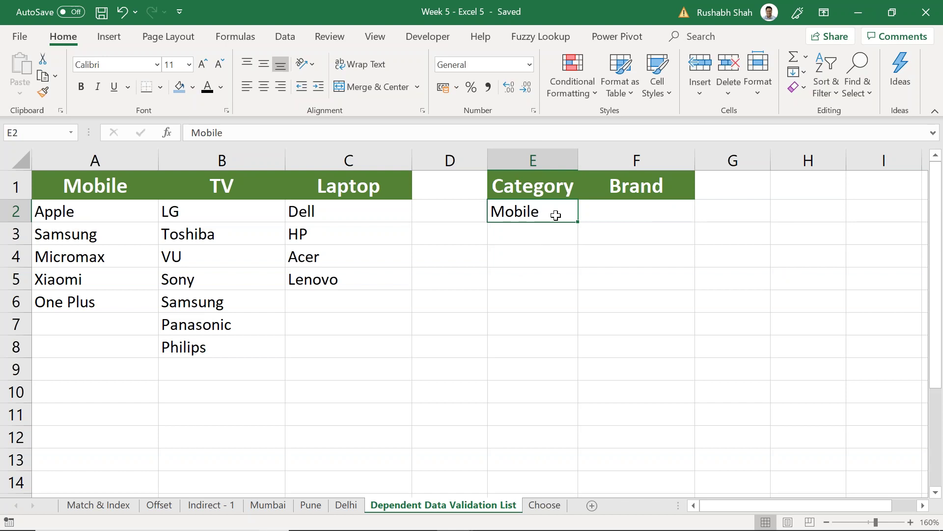
Step: Define the workbook-level name Mobile for the mobile brands in A2:A6
drag(102, 211, 95, 301)
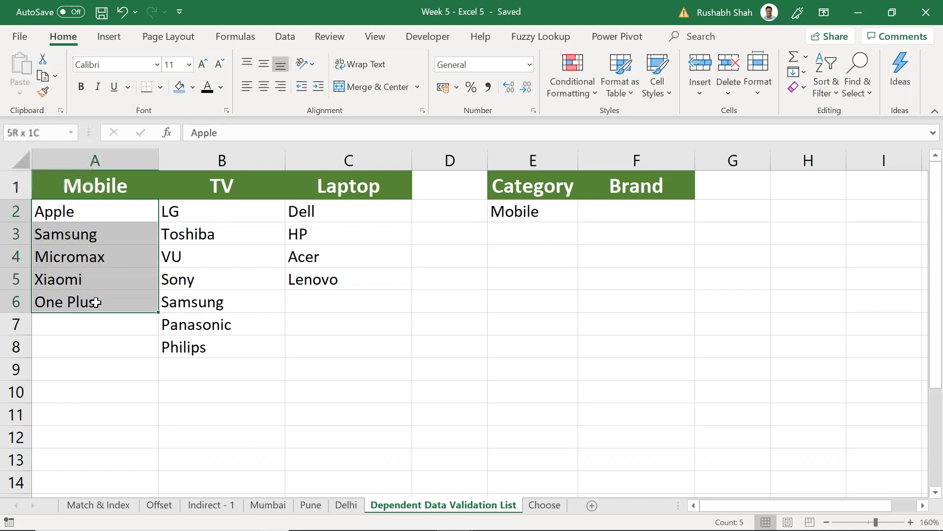
click(319, 40)
click(235, 37)
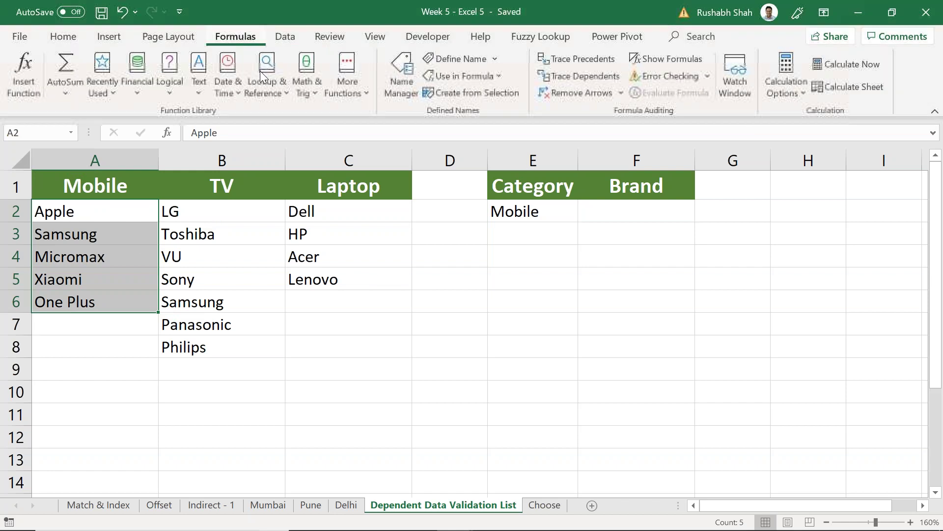
click(444, 56)
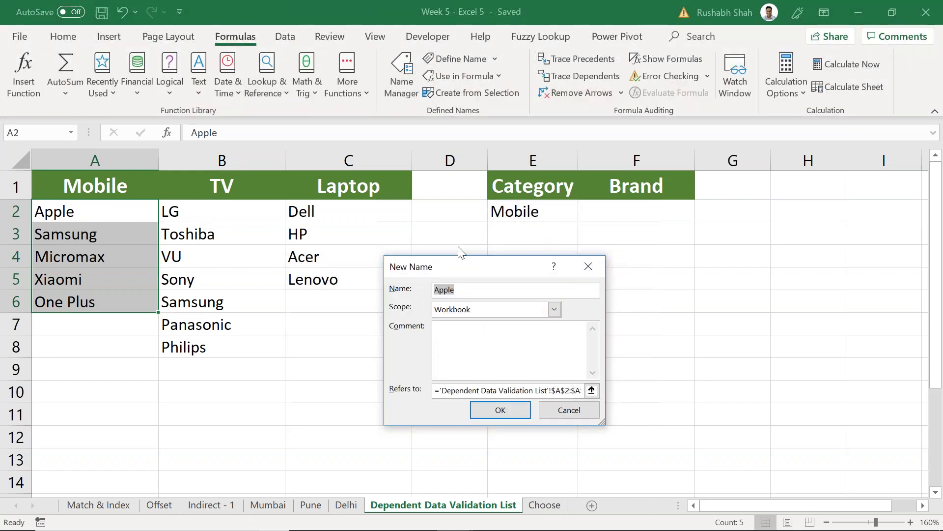
text(Mobile)
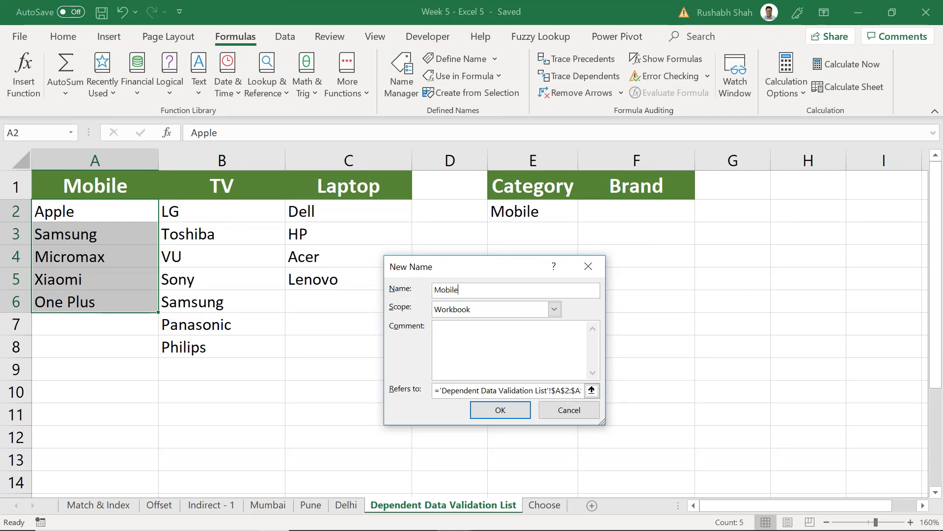
click(479, 411)
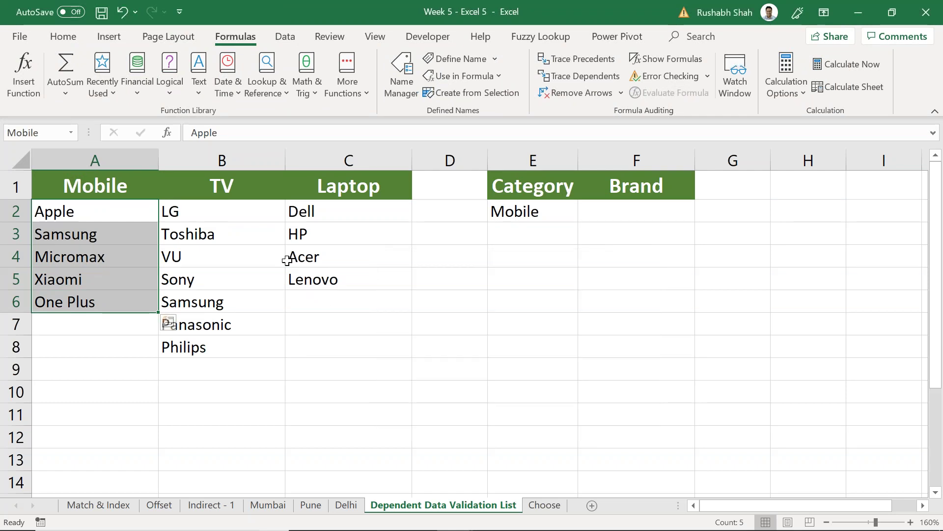
Step: Define the name TV for the television brands in B2:B8
drag(270, 217, 267, 339)
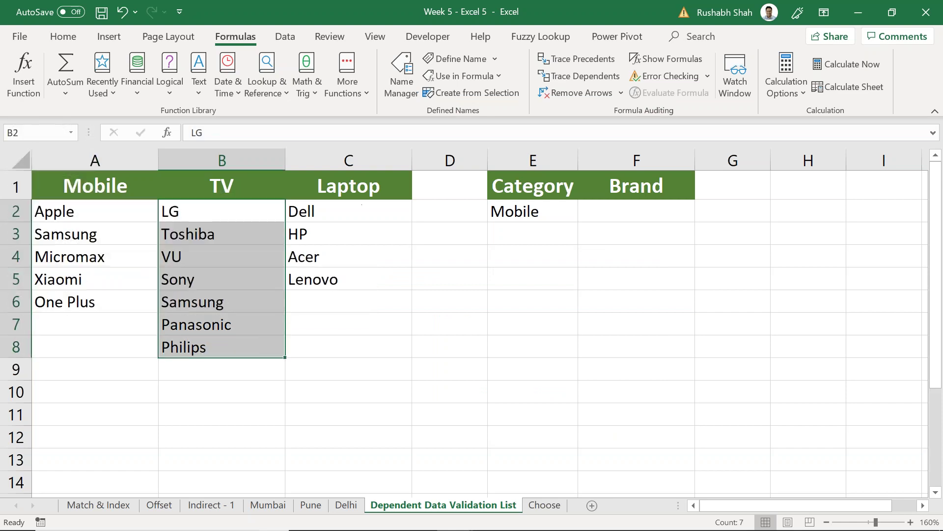
click(454, 59)
text(TV)
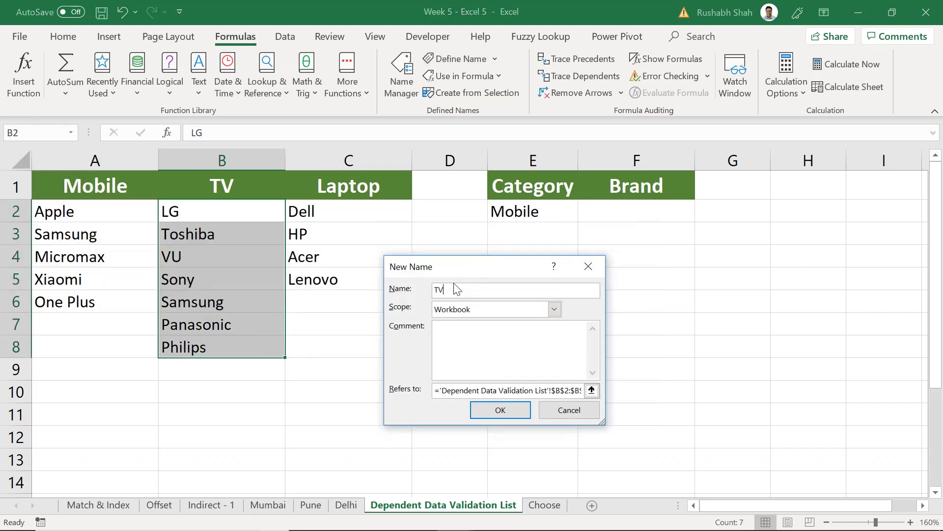
click(500, 410)
Step: Define the name Laptop for the laptop brands in C2:C5
drag(388, 212, 384, 272)
click(454, 58)
text(Laptop)
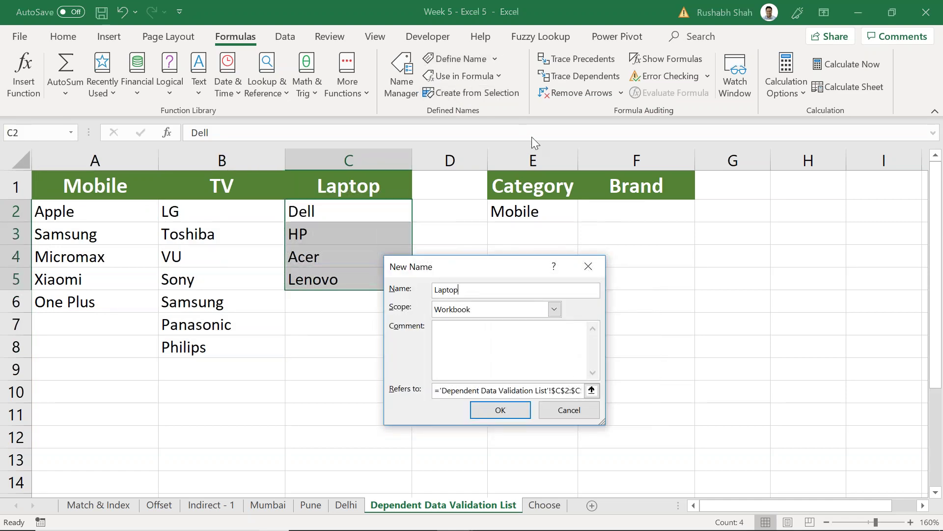
key(Return)
Step: Reselect each of the three brand lists to check their range names, and save the workbook
drag(121, 218, 116, 302)
drag(221, 221, 223, 347)
drag(333, 220, 337, 277)
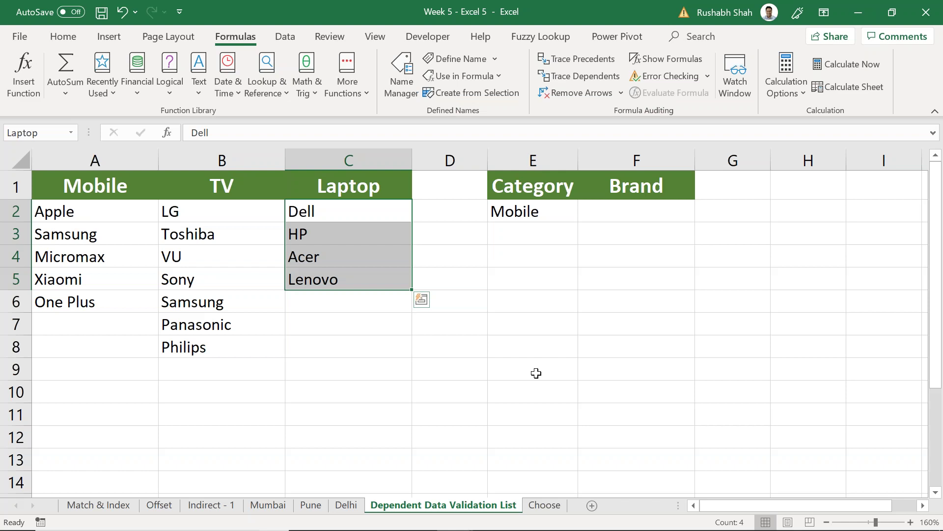
click(585, 216)
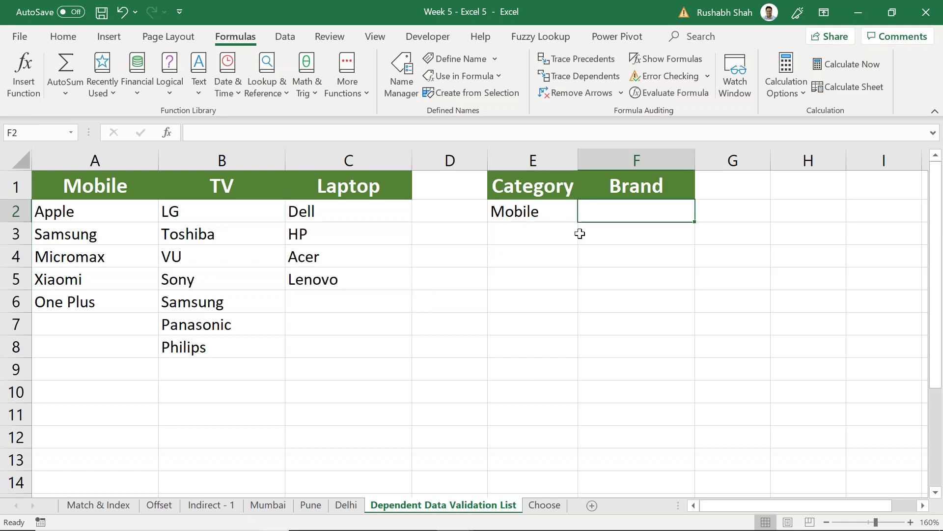
click(560, 210)
key(ctrl+s)
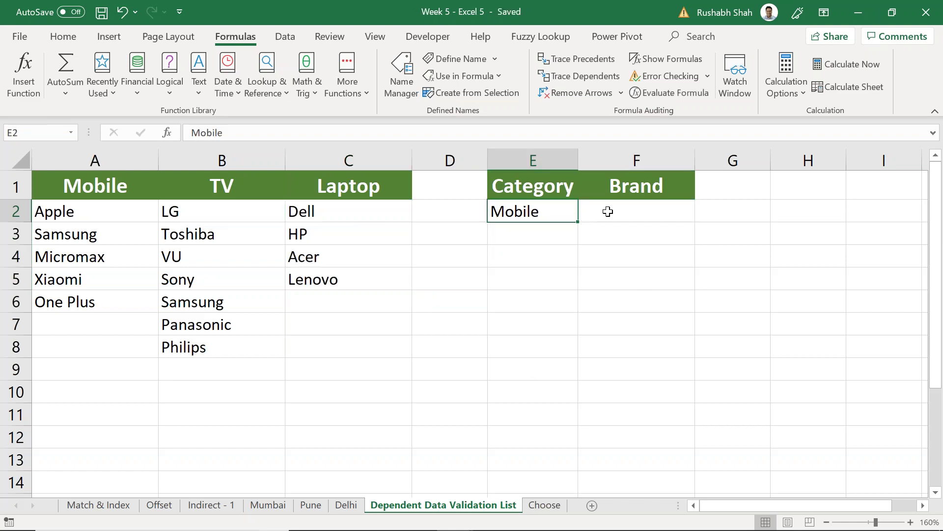
Step: Open data validation for the Brand column from F2 down to the sheet's end and allow a List
drag(609, 215, 627, 331)
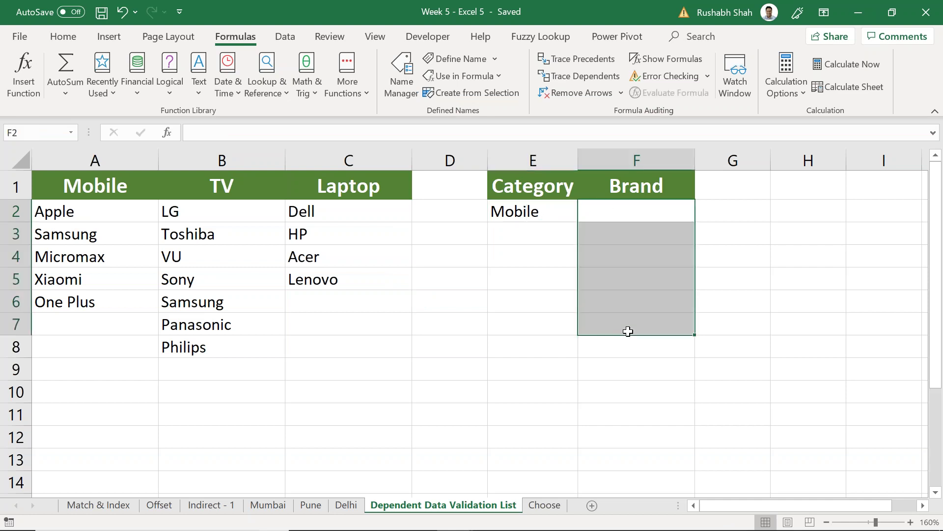
key(ctrl+shift+Down)
key(ctrl+BackSpace)
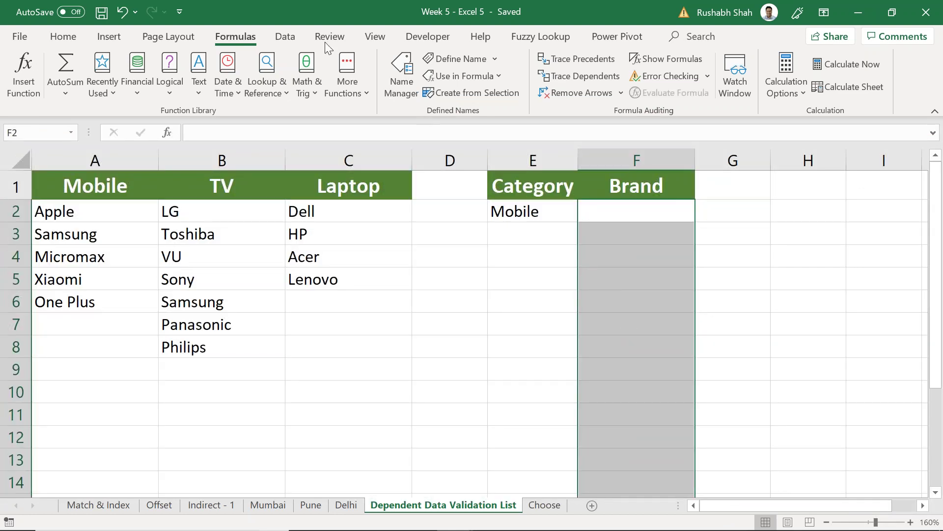
click(280, 37)
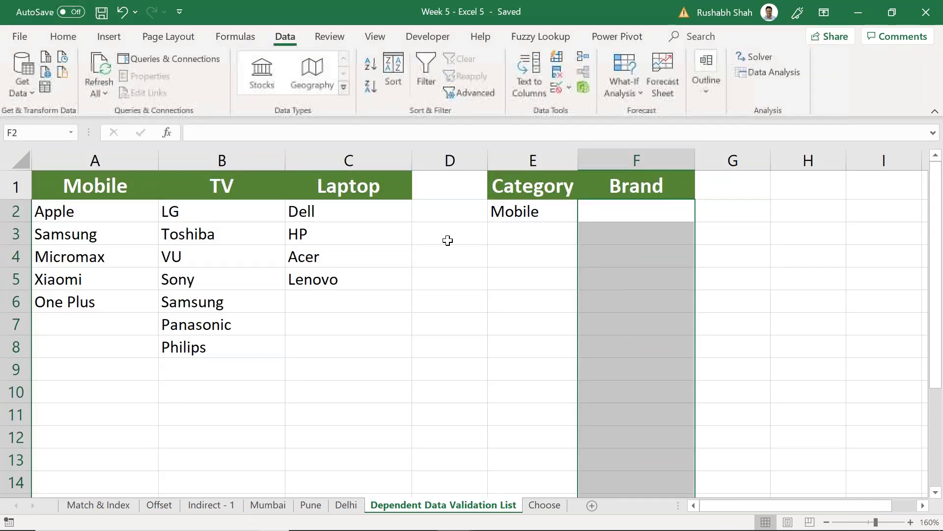
click(558, 89)
drag(455, 231, 161, 185)
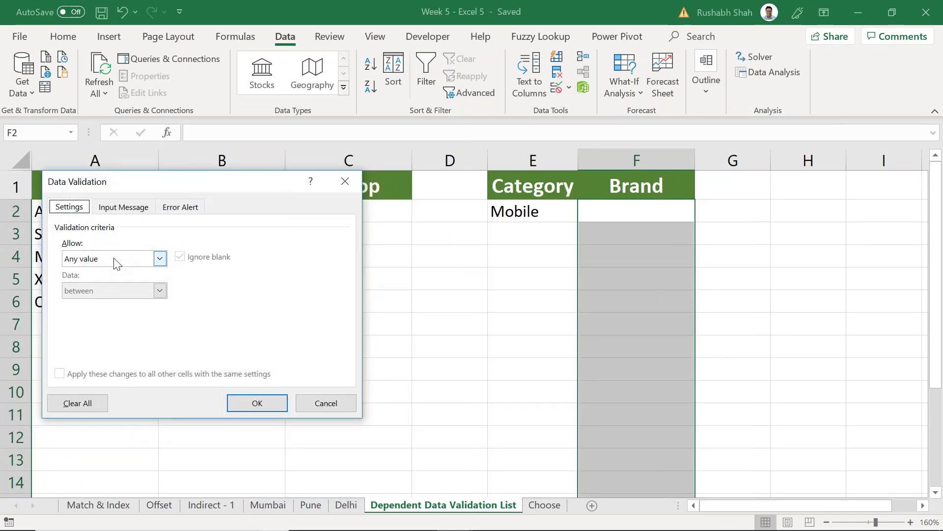
click(160, 259)
click(96, 303)
click(240, 322)
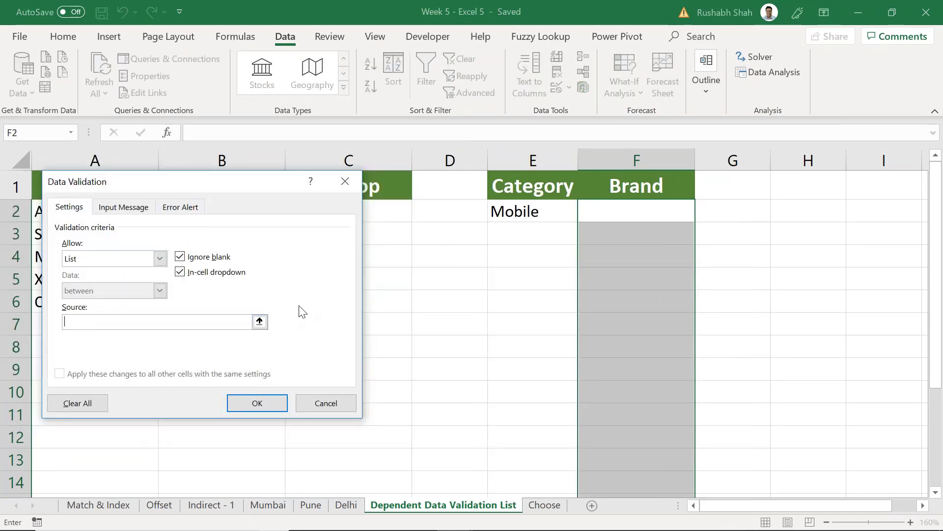
Step: Set the validation list source to =indirect($e2) and apply it to the Brand column
text(=$e2)
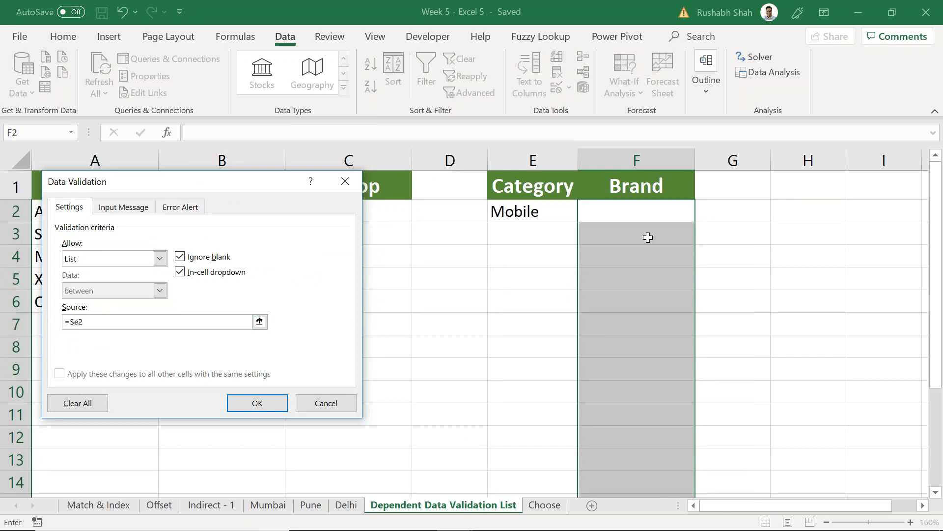
click(72, 322)
text(indirect($e2))
click(279, 402)
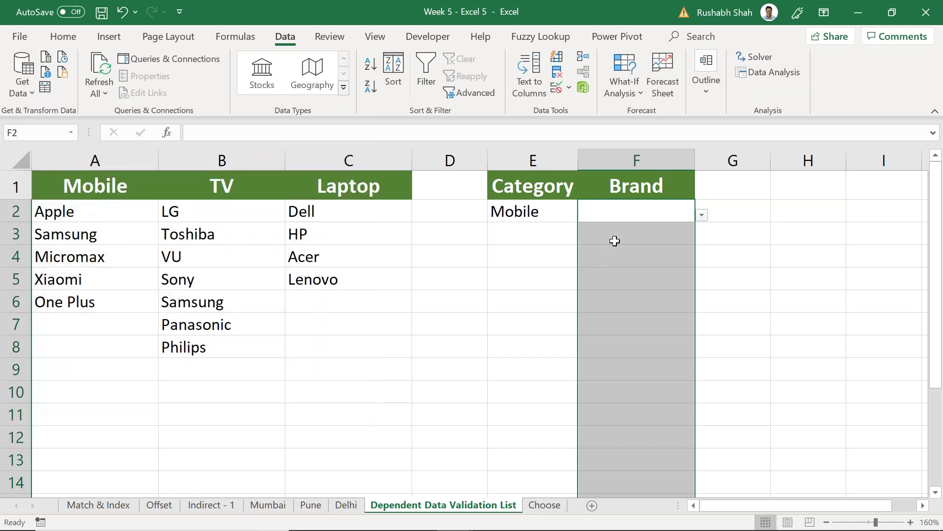
Step: Select F2 and expand its Brand dropdown to check the choices for the Mobile category
click(633, 218)
click(672, 208)
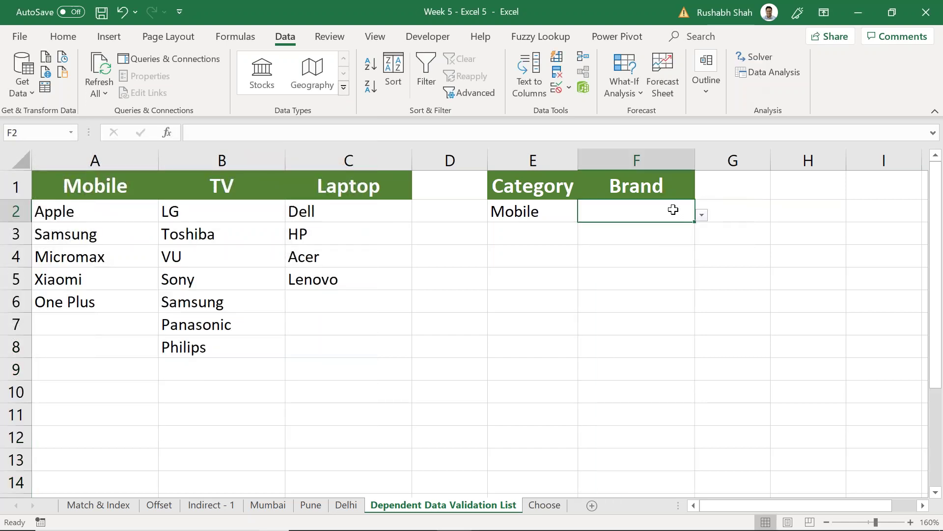
click(701, 217)
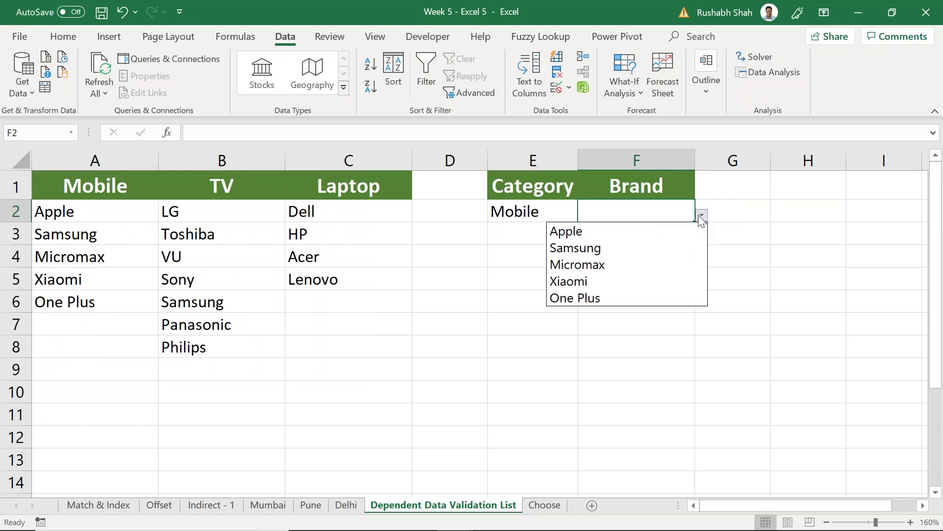
click(701, 216)
Step: Enter TV as the category in E3 and check the brand choices offered in F3
click(573, 239)
text(TV)
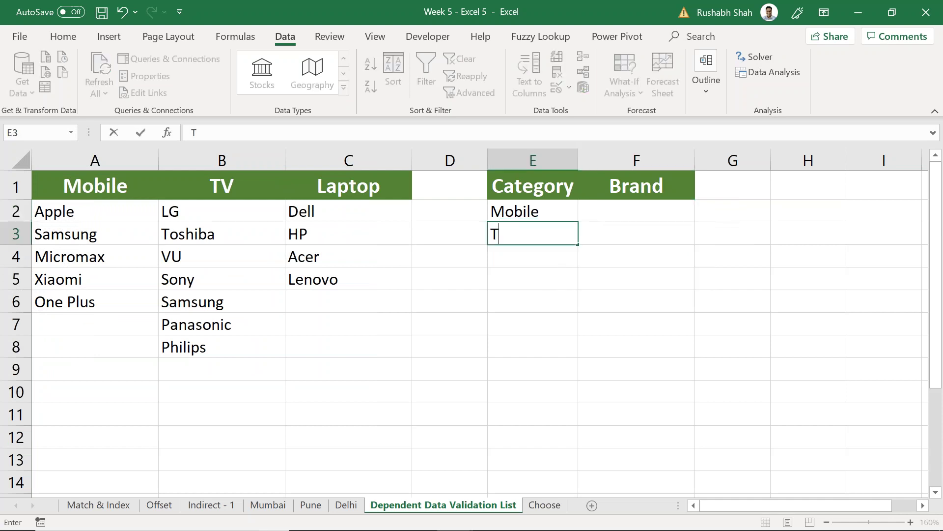
key(Tab)
click(702, 238)
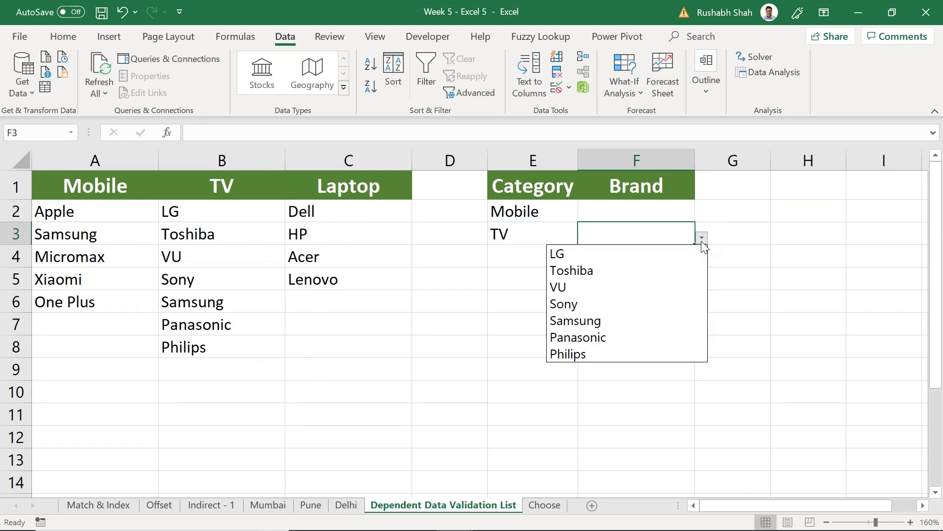
click(702, 238)
Step: Enter Laptop as the category in E4 and check the brand choices offered in F4
click(544, 255)
key(alt)
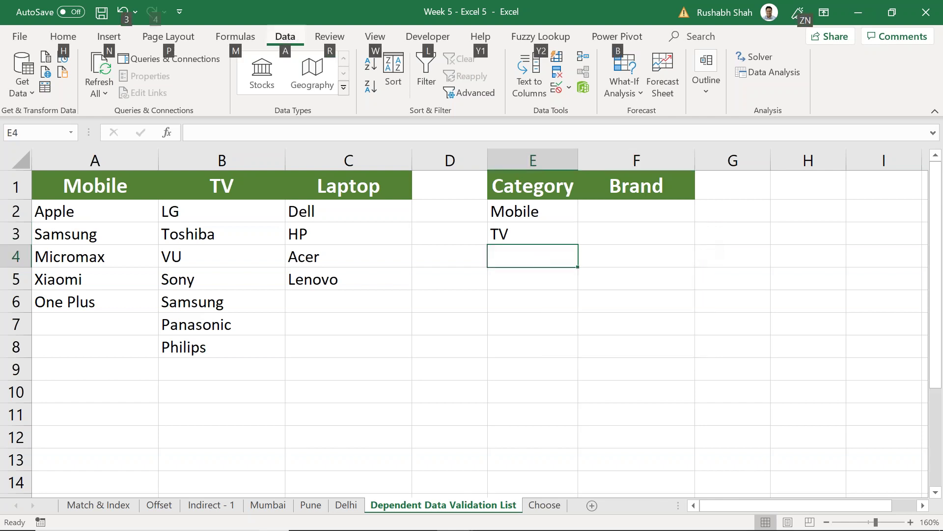
key(l)
key(Escape)
text(Laptop)
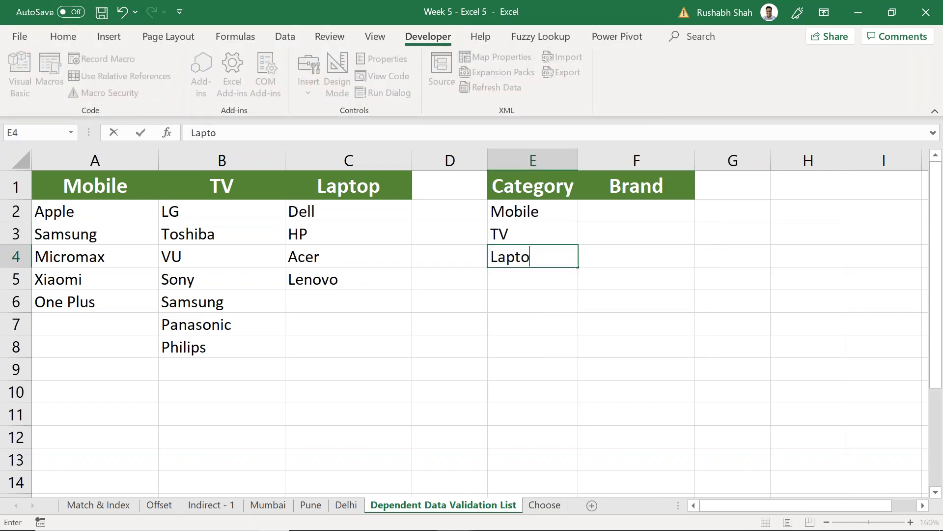
key(Tab)
click(702, 261)
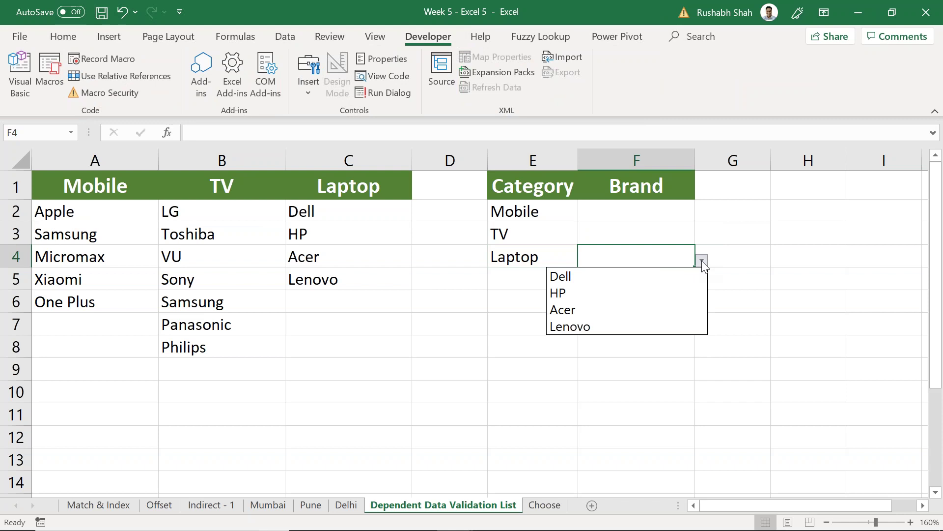
click(703, 264)
Step: Reopen the data validation settings for the Brand column from F2 down to the sheet's end to review its list source
click(659, 219)
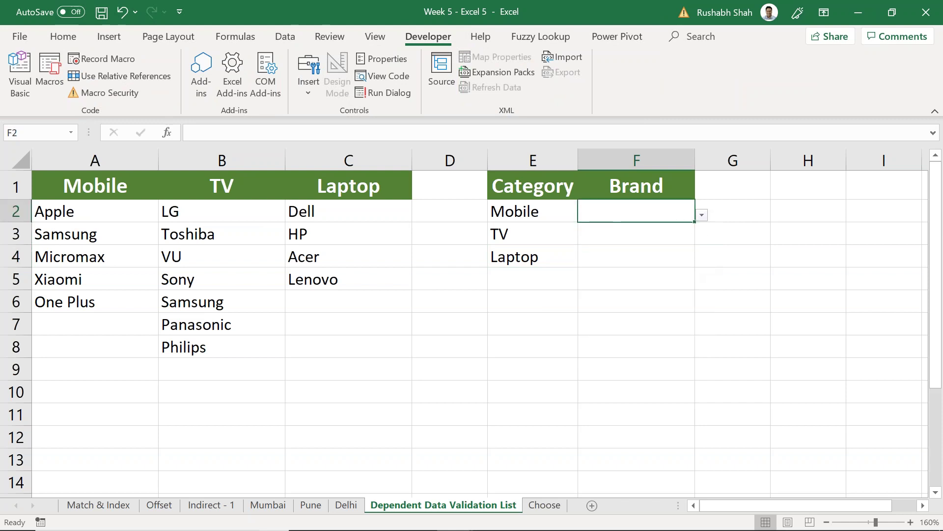
key(ctrl+shift+Down)
key(ctrl+BackSpace)
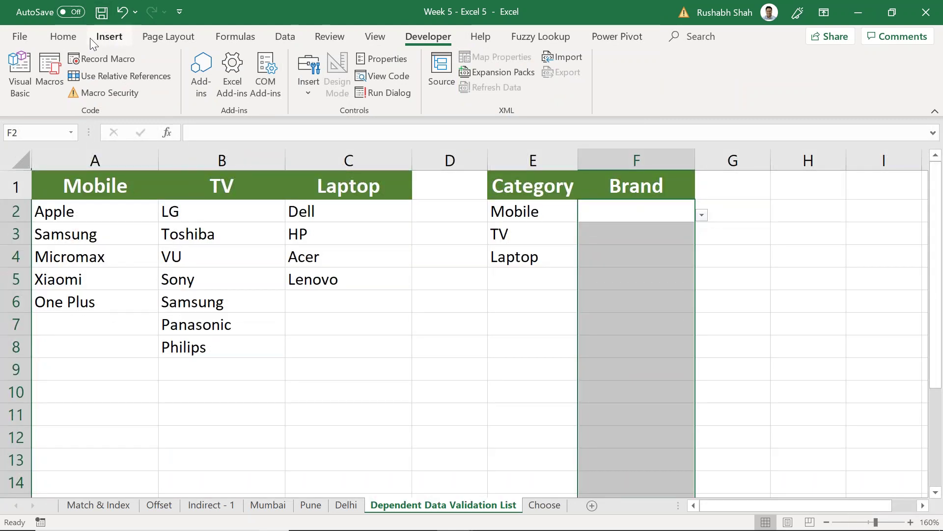
click(293, 37)
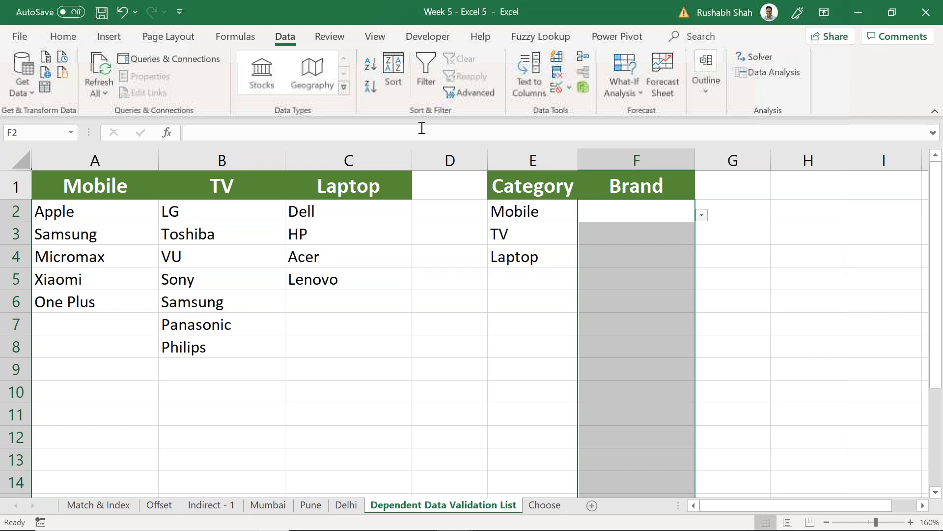
click(551, 91)
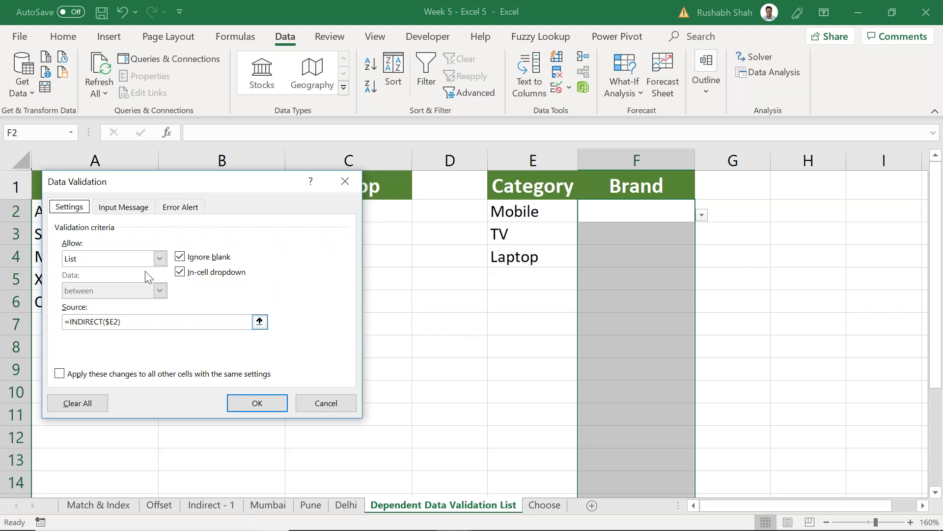
key(alt+Tab)
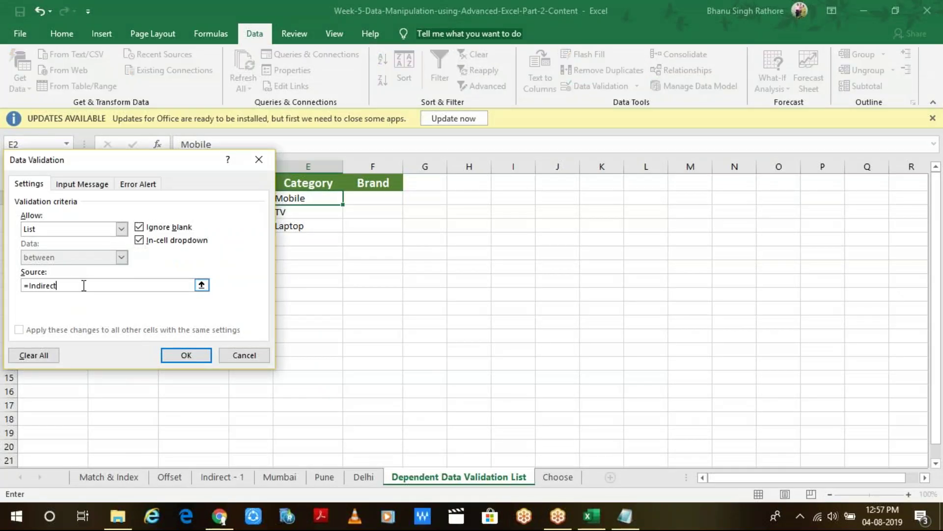
text(($E2))
text(+)
click(380, 199)
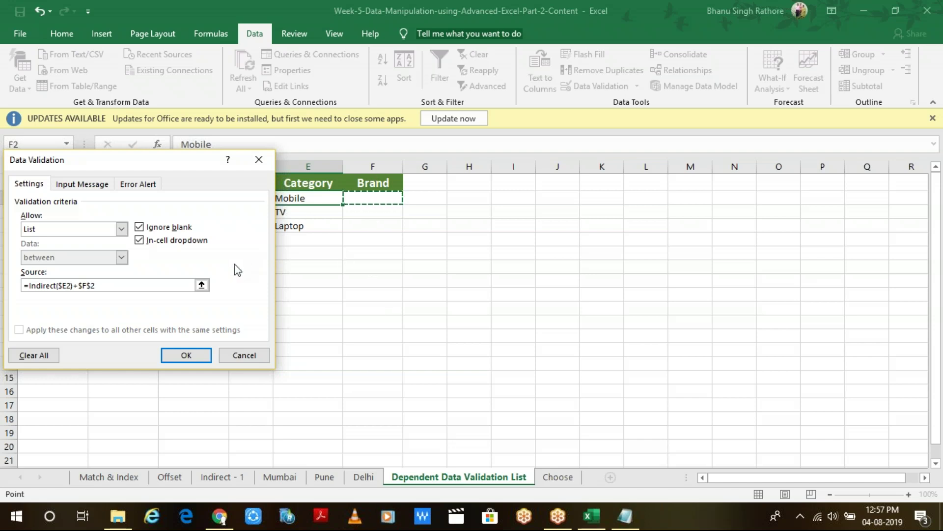
key(BackSpace)
key(BackSpace)
key(BackSpace)
key(BackSpace)
key(BackSpace)
key(BackSpace)
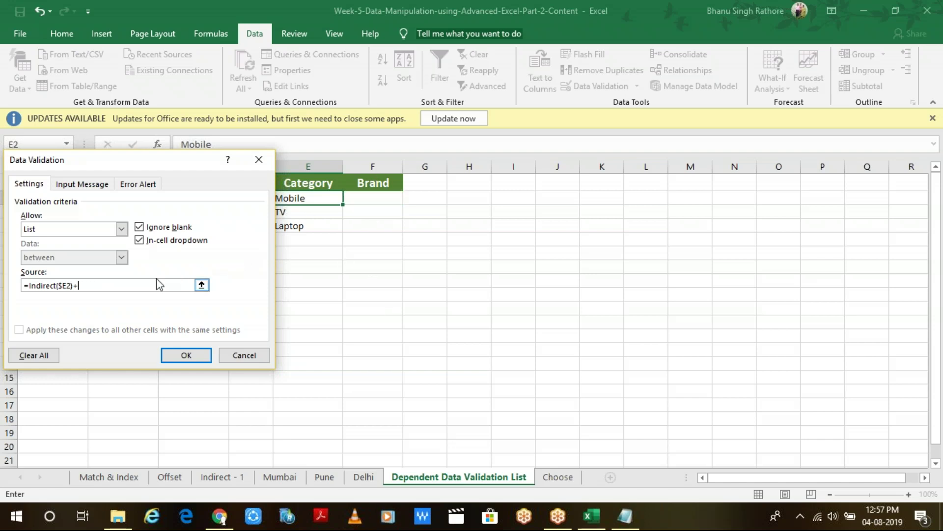
click(260, 354)
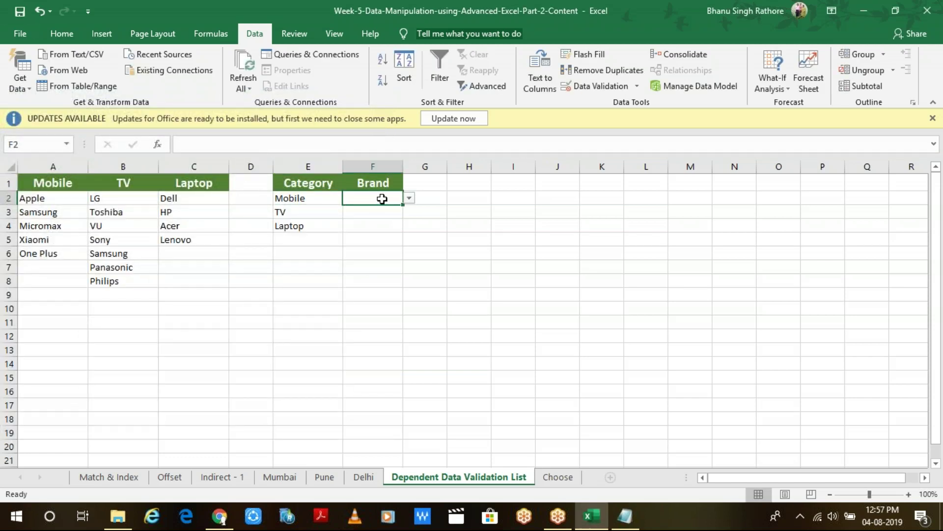
Step: Apply List validation with the source =INDIRECT($E2) to the Brand column from F2 down to the sheet's end
key(ctrl+shift+Down)
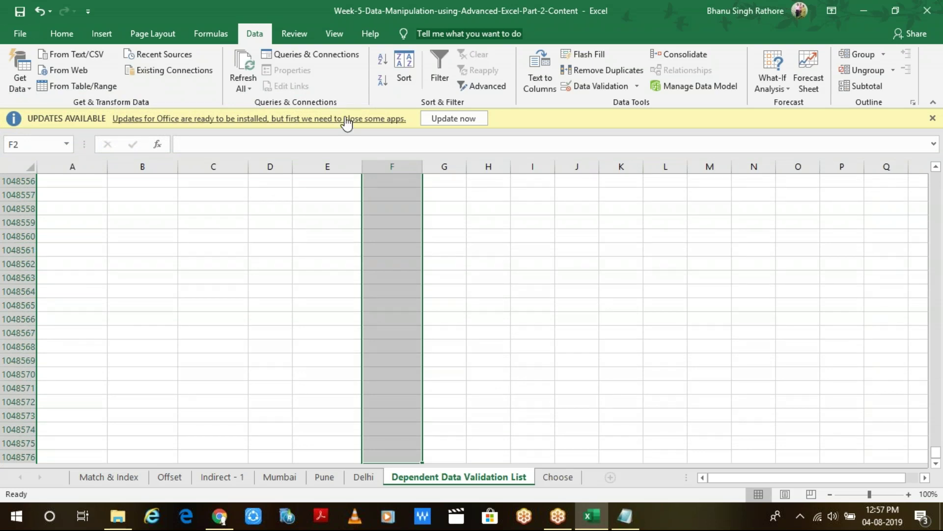
click(529, 85)
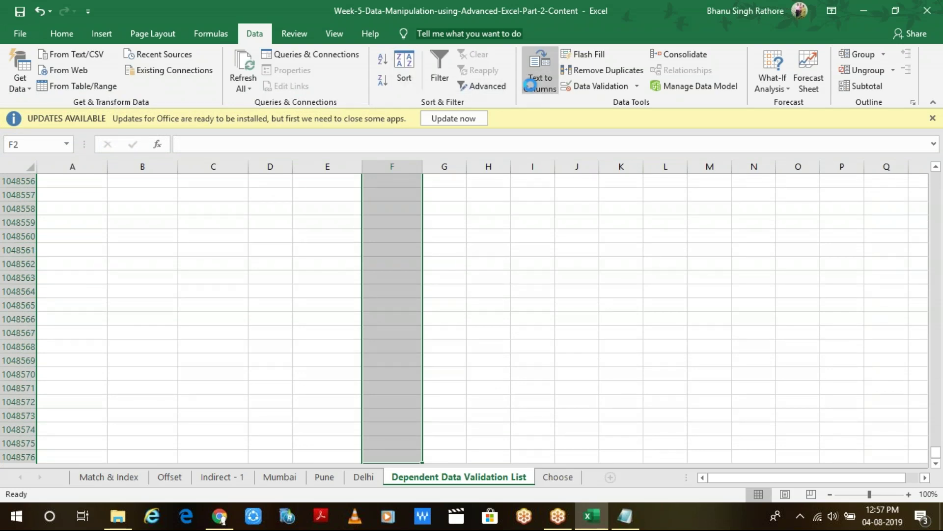
click(480, 296)
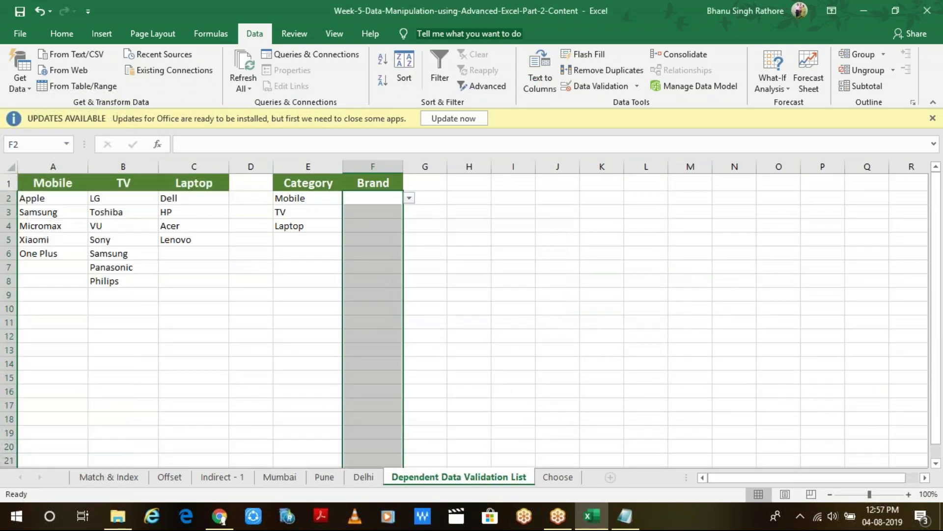
click(587, 86)
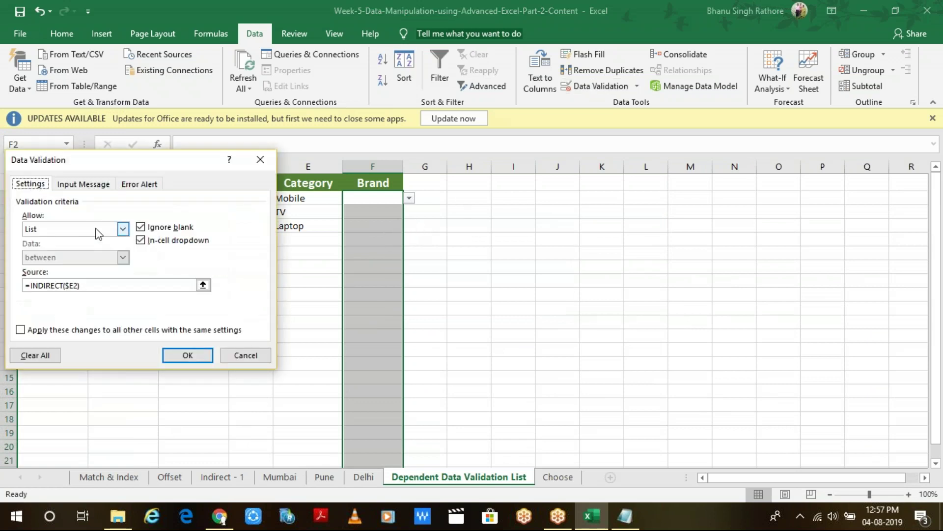
click(143, 285)
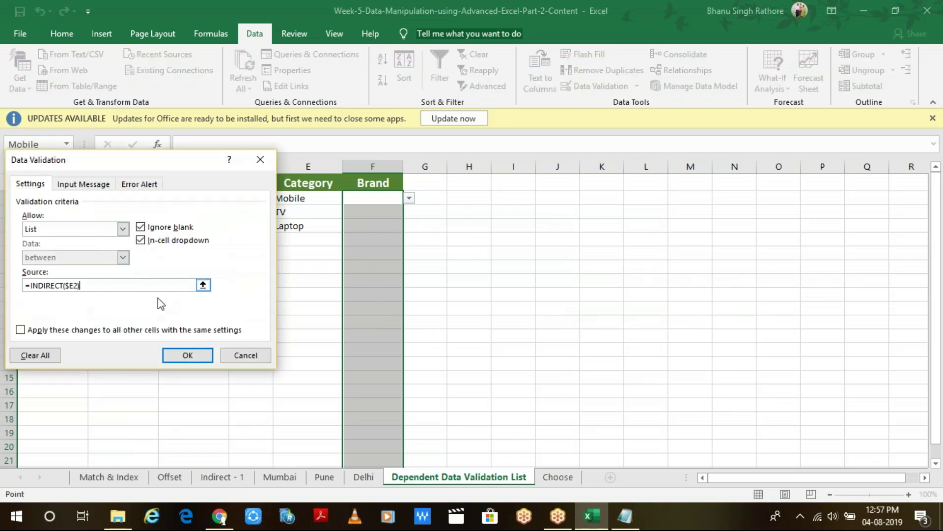
click(189, 359)
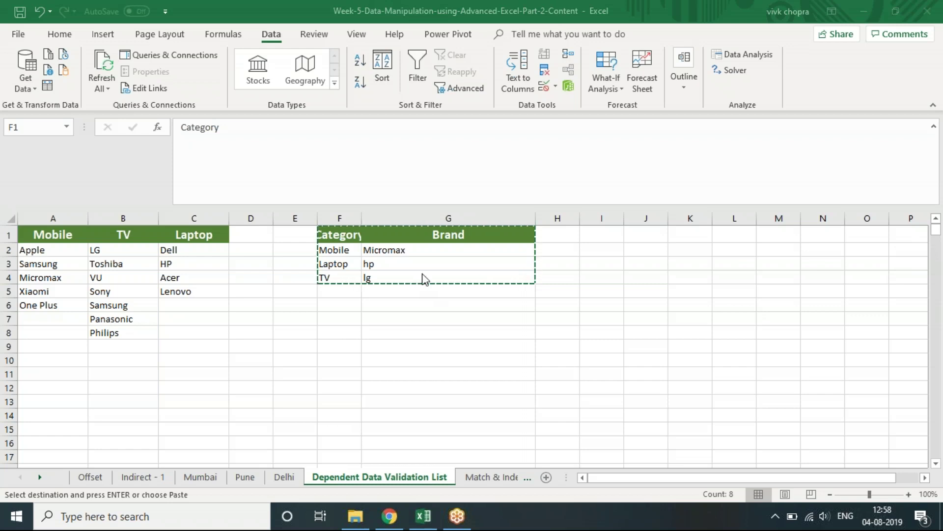
Step: Clear the pending copy of the Category and Brand table in F1:G4 and select the TV row's brand cell, G4
click(406, 319)
key(Escape)
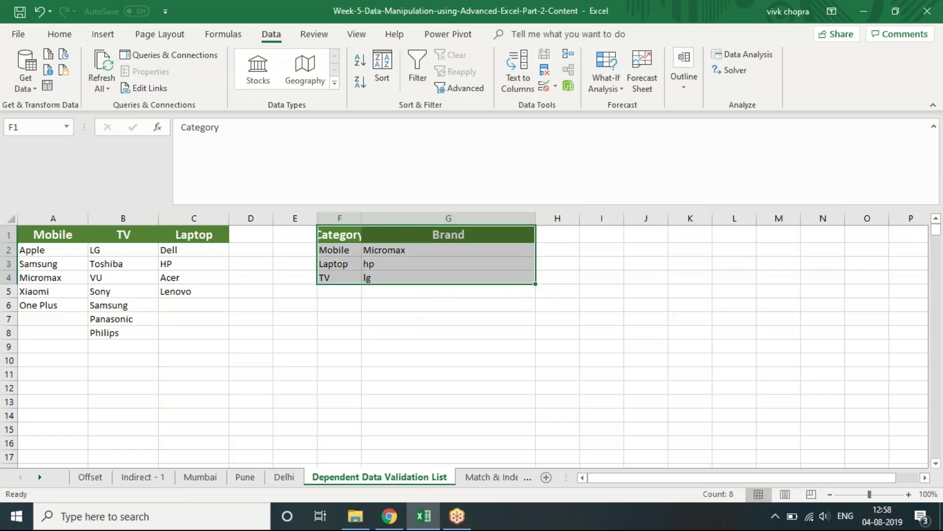
click(409, 278)
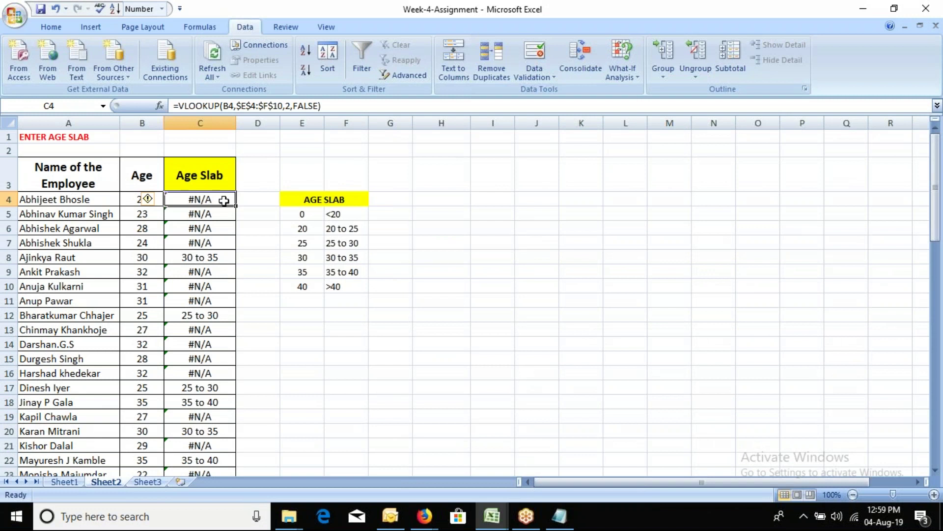
Step: Edit the Age Slab formula in C4 to an approximate match: =VLOOKUP(B4,$E$4:$F$10,2,1)
click(291, 107)
key(BackSpace)
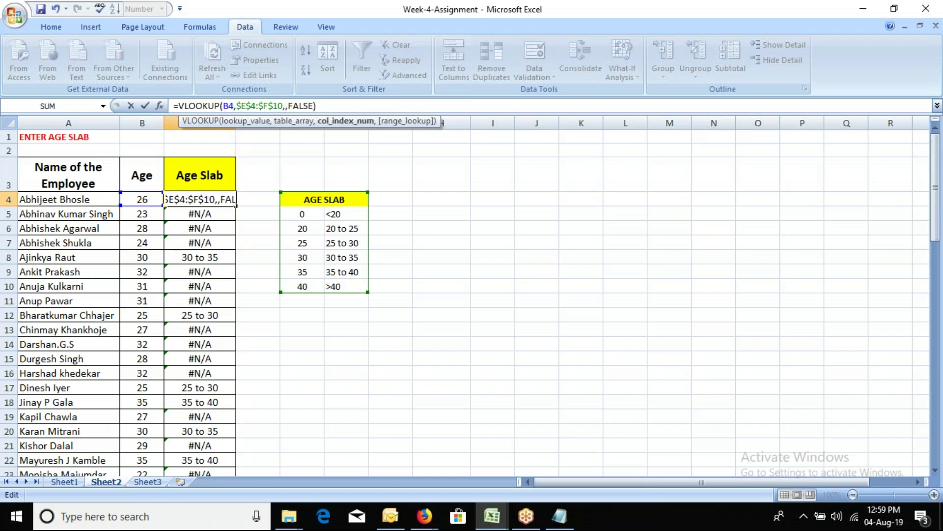
text(2)
key(Right)
key(Right)
key(Right)
key(Right)
key(Right)
key(Right)
key(BackSpace)
key(BackSpace)
key(BackSpace)
key(BackSpace)
key(BackSpace)
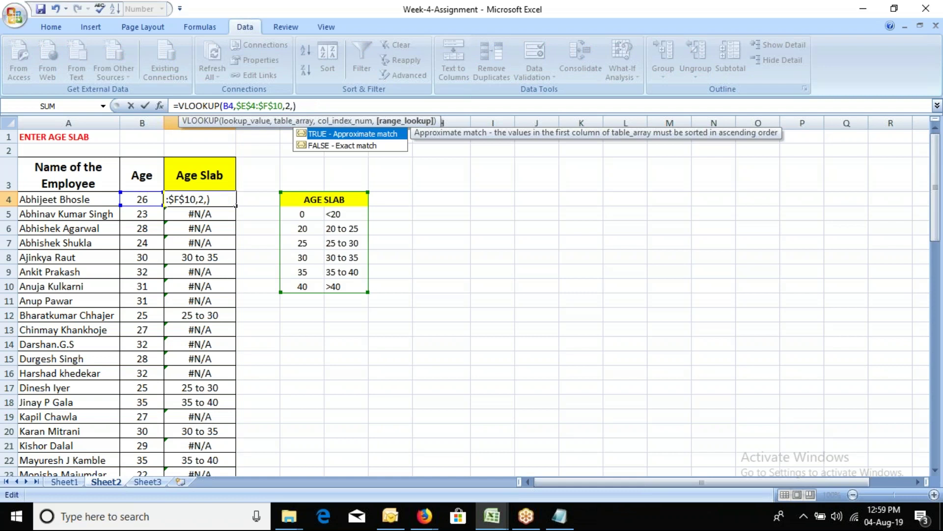
text(1)
key(Return)
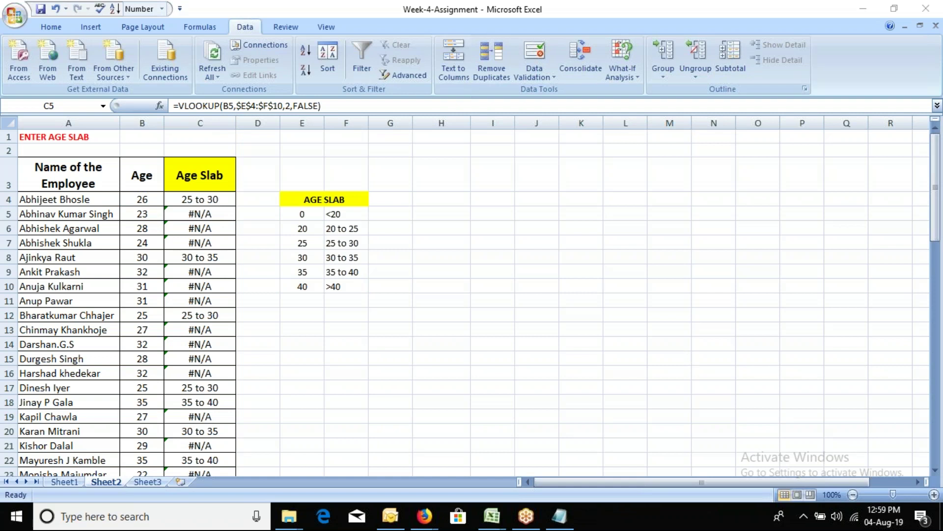
Step: Fill the Age Slab formula from C4 down the employee list to row 64
click(226, 199)
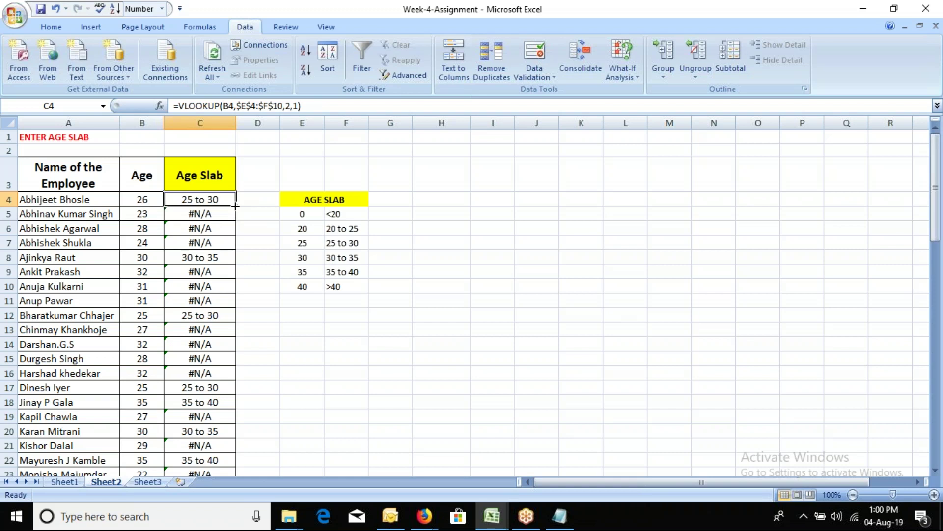
drag(236, 206, 242, 456)
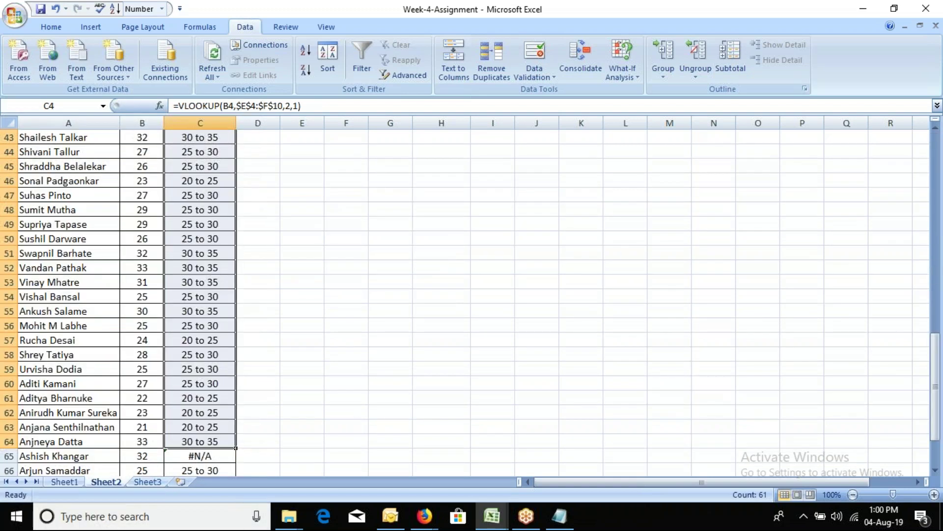
click(518, 330)
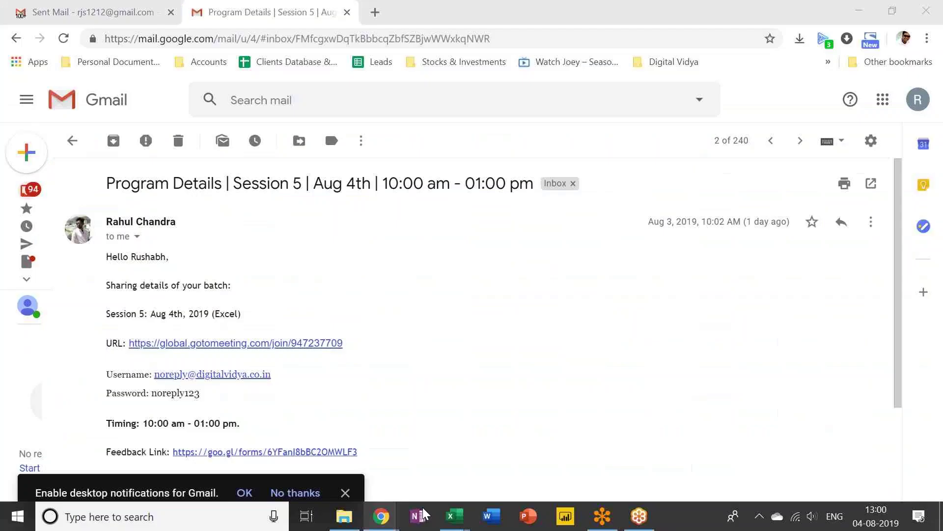
Step: Switch to the Week 5 - Excel 5 workbook in Excel and save it
mouse_move(454, 516)
click(523, 469)
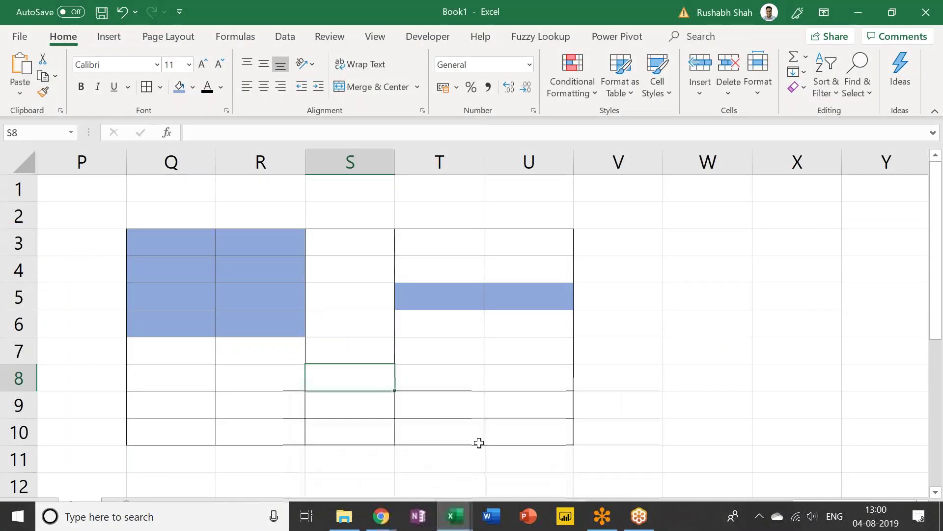
click(381, 467)
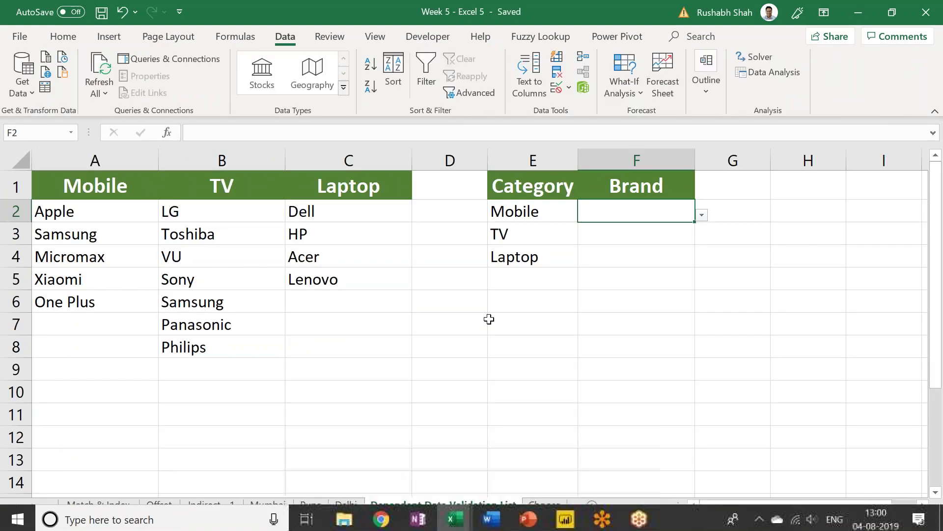
key(ctrl+s)
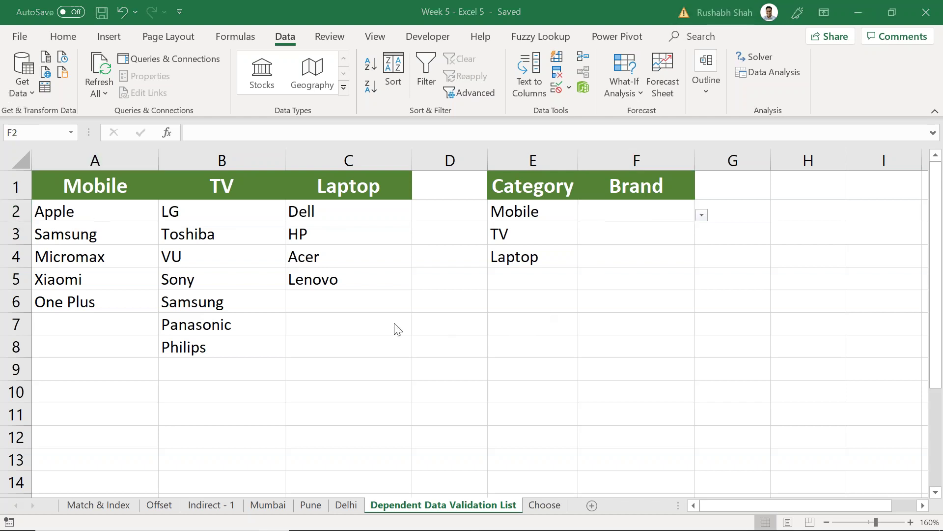
click(487, 315)
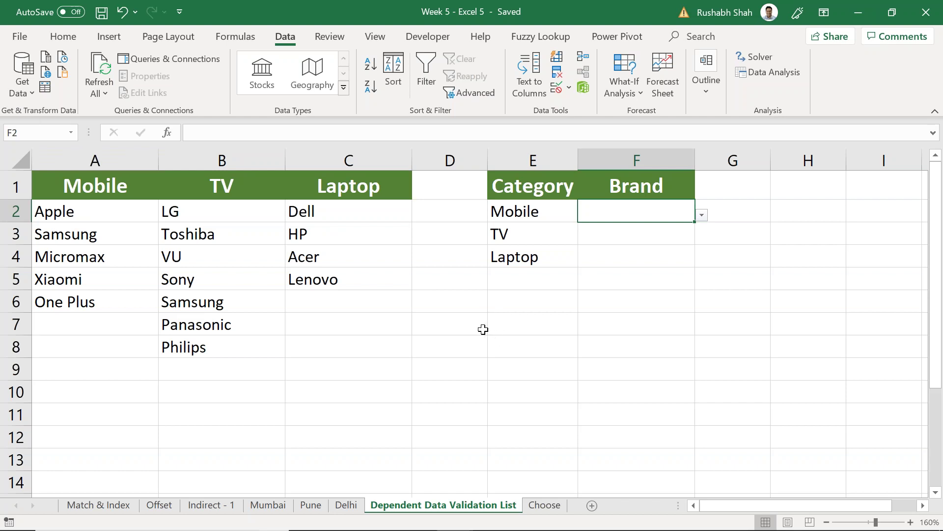